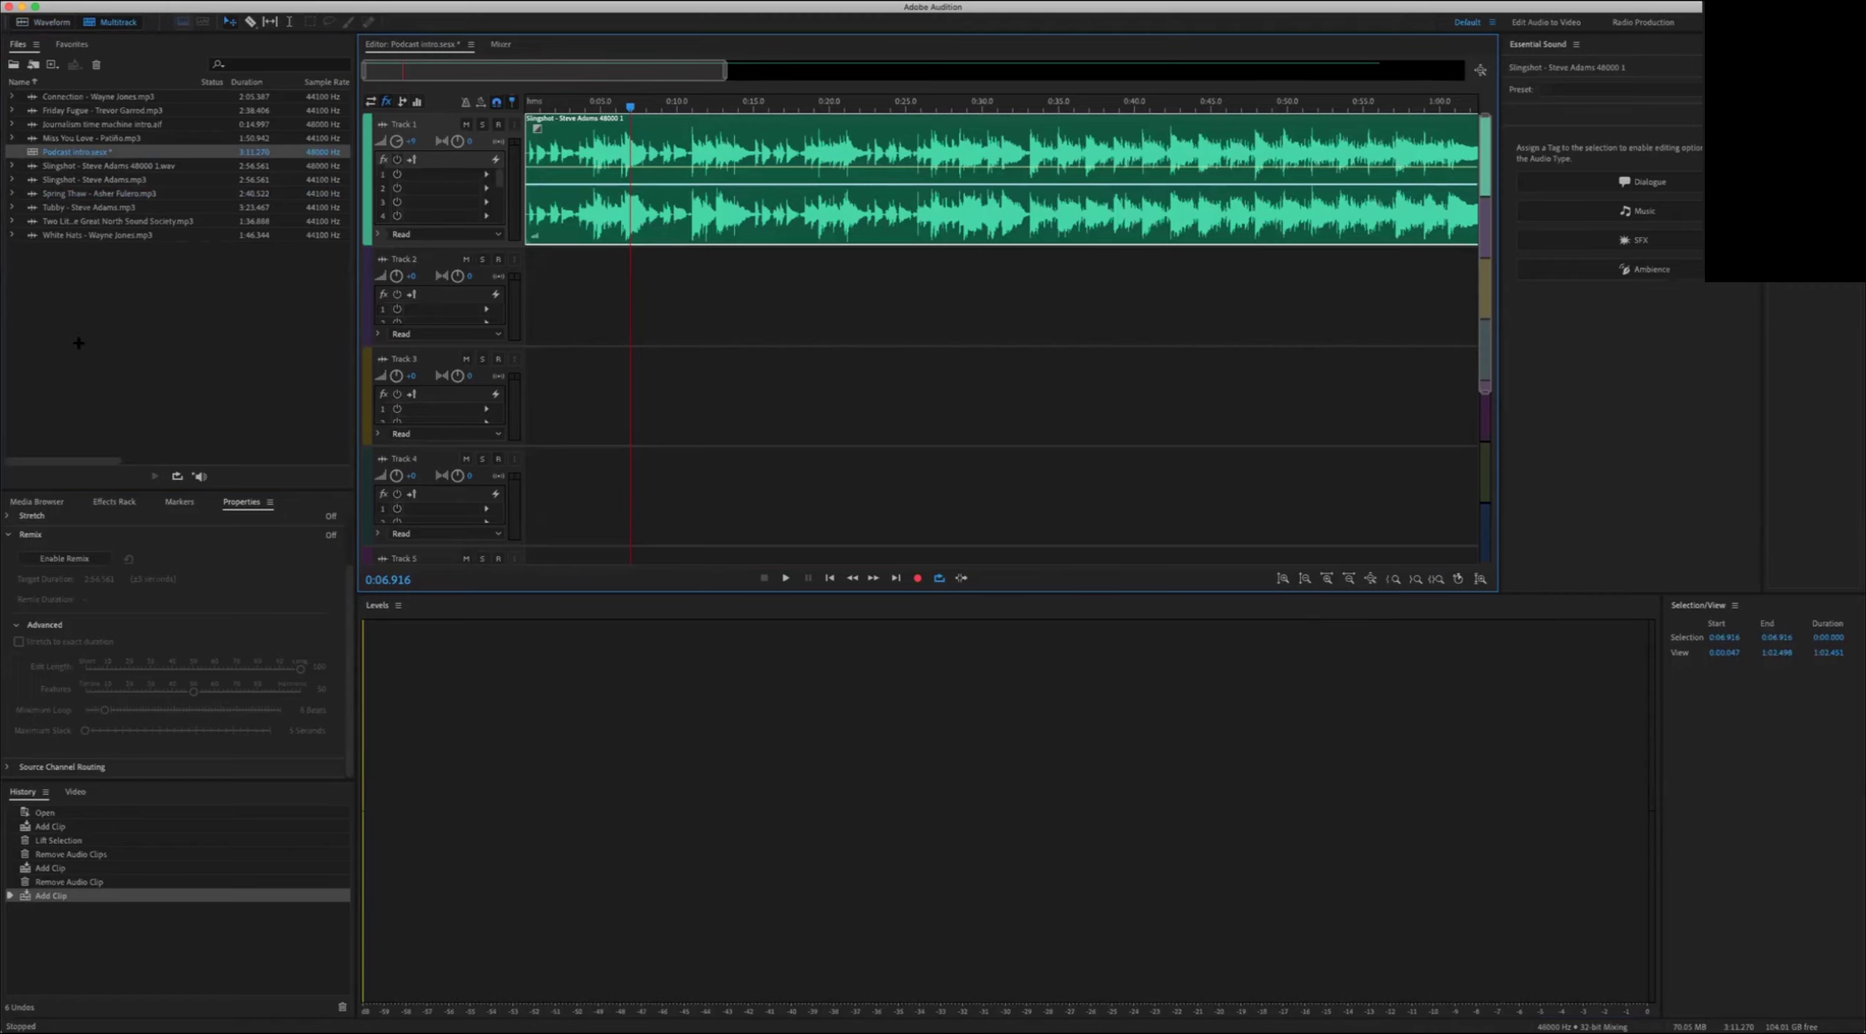
# Step: Delete the Slingshot music clip from Track 1
pyautogui.press('Delete')
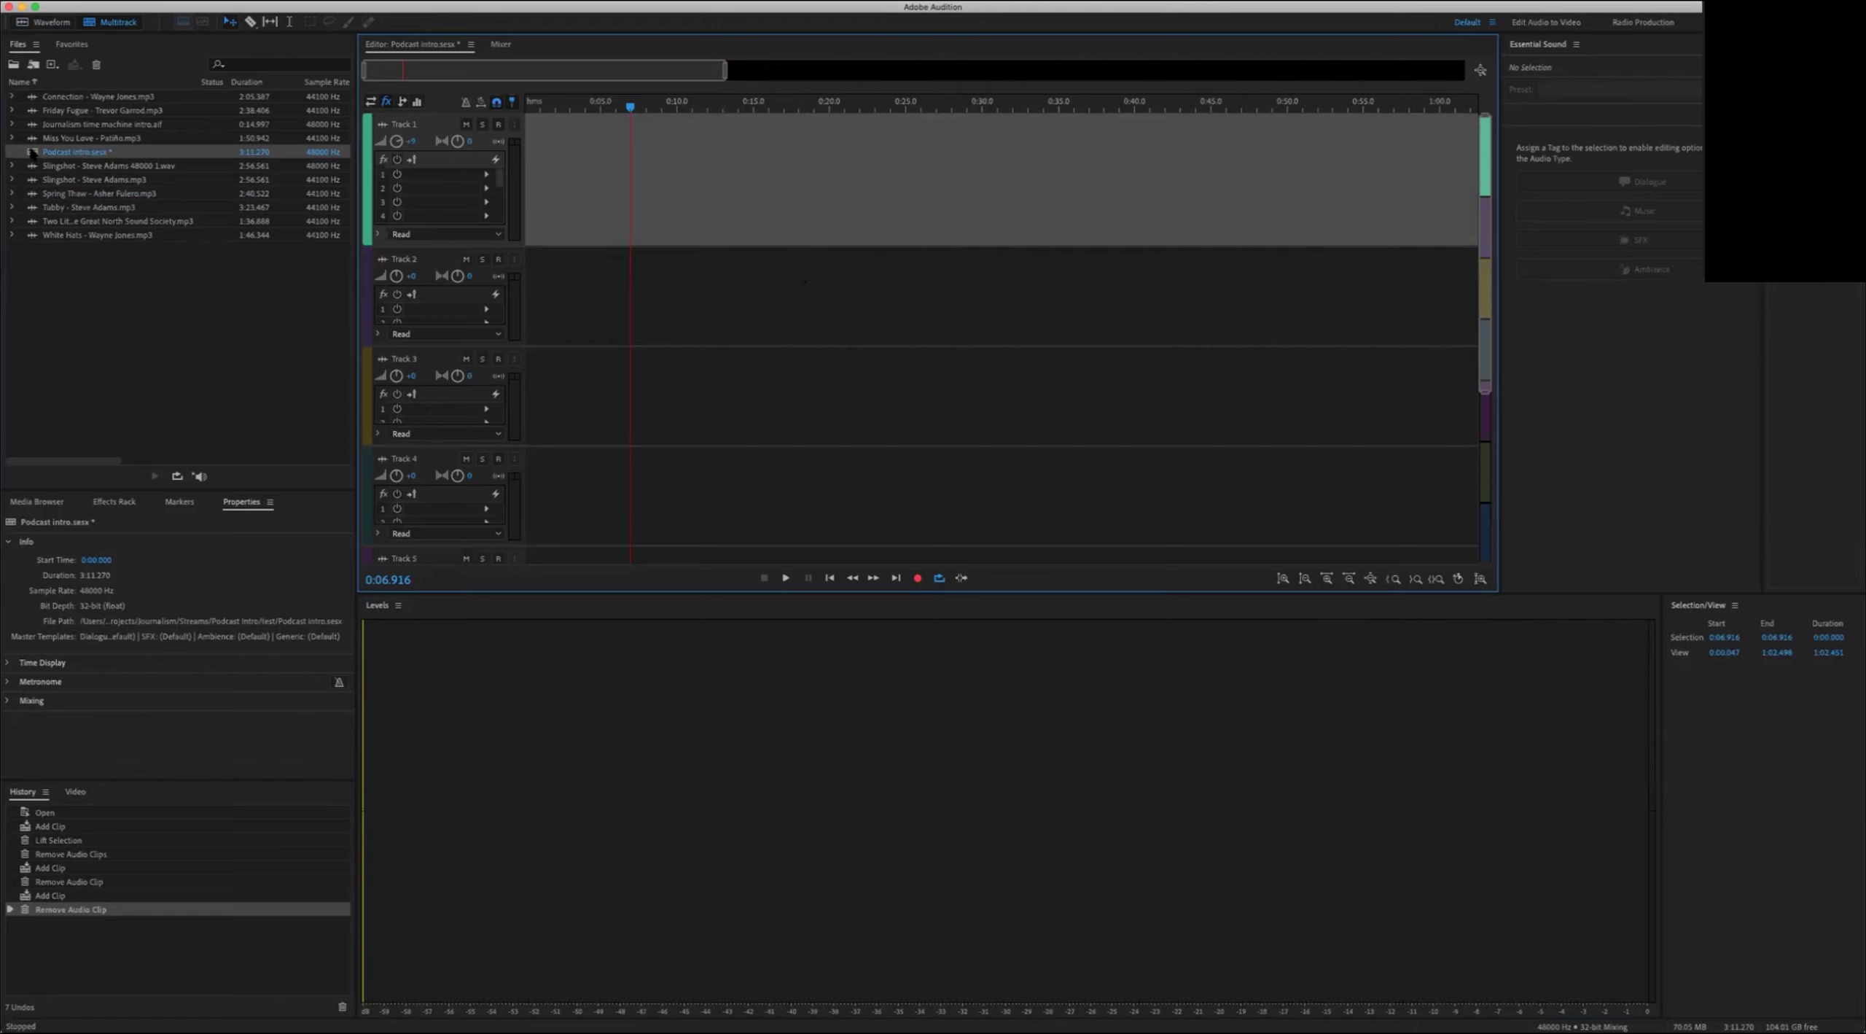
pyautogui.click(223, 357)
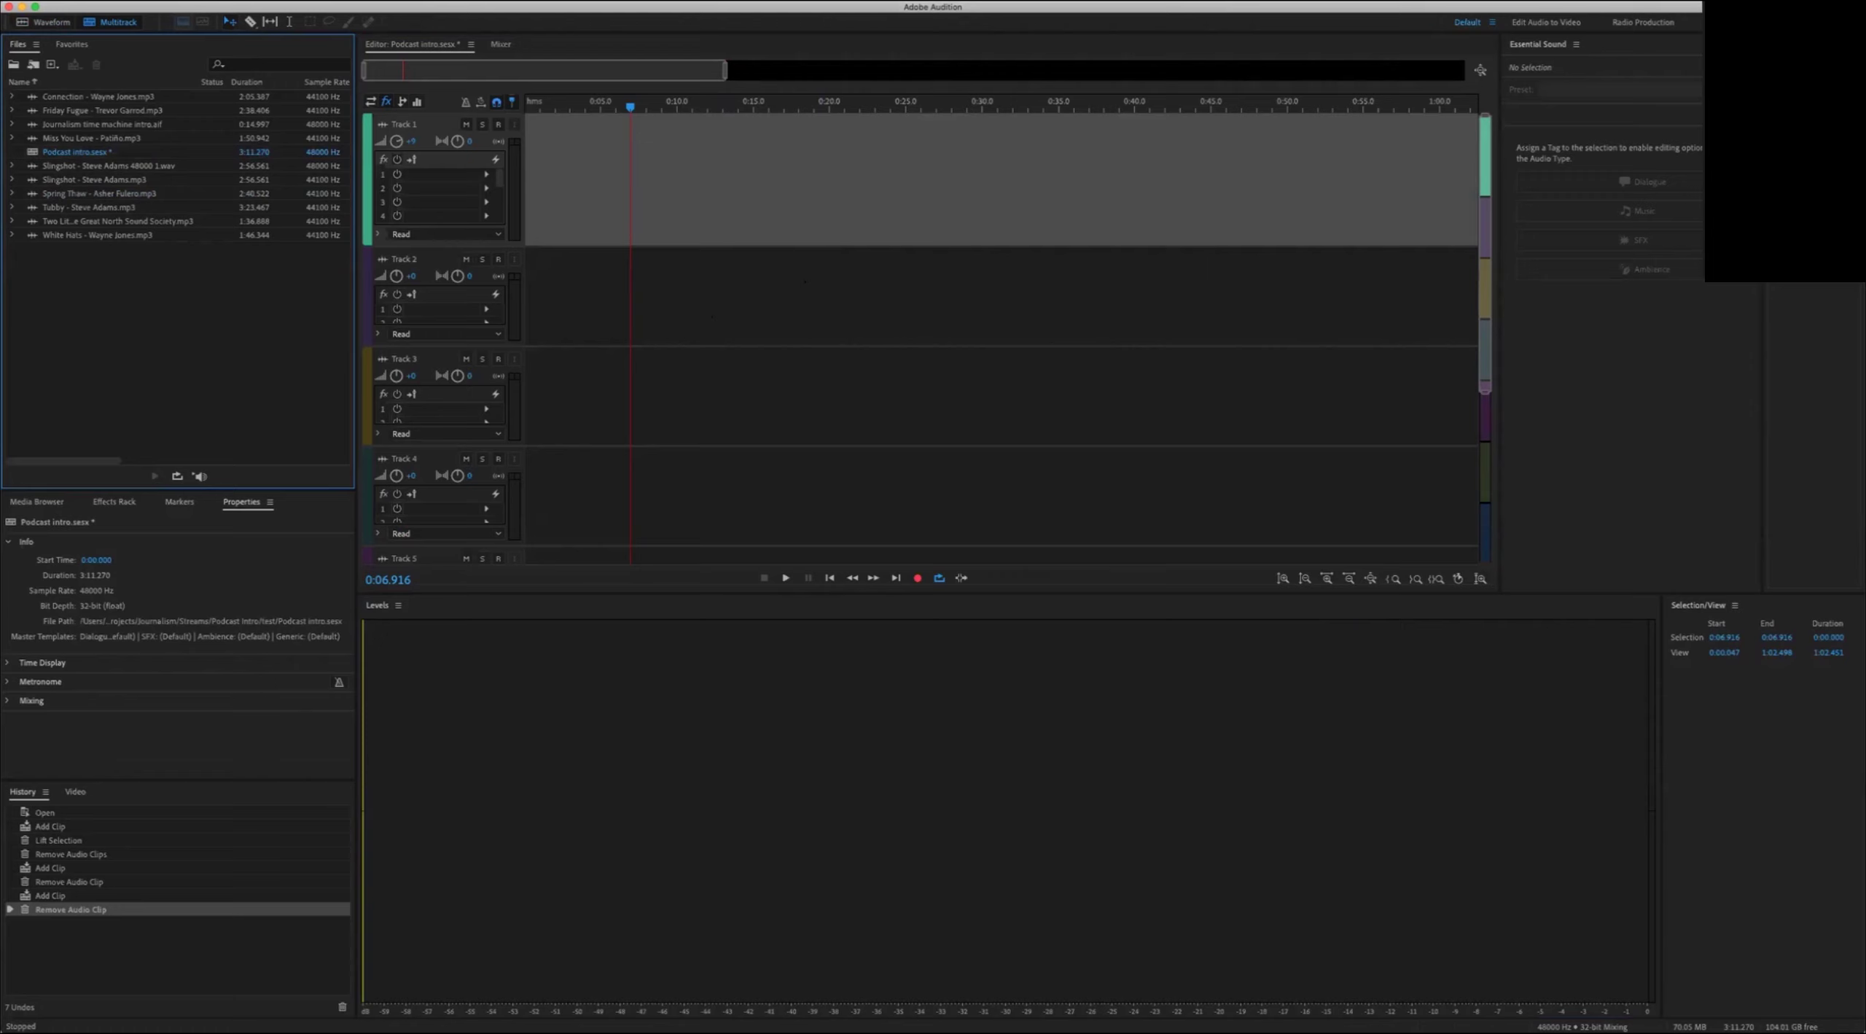
# Step: Create a new multitrack session with the default name, 48000 Hz sample rate, 32-bit float depth and stereo master
pyautogui.click(146, 2)
pyautogui.moveTo(235, 9)
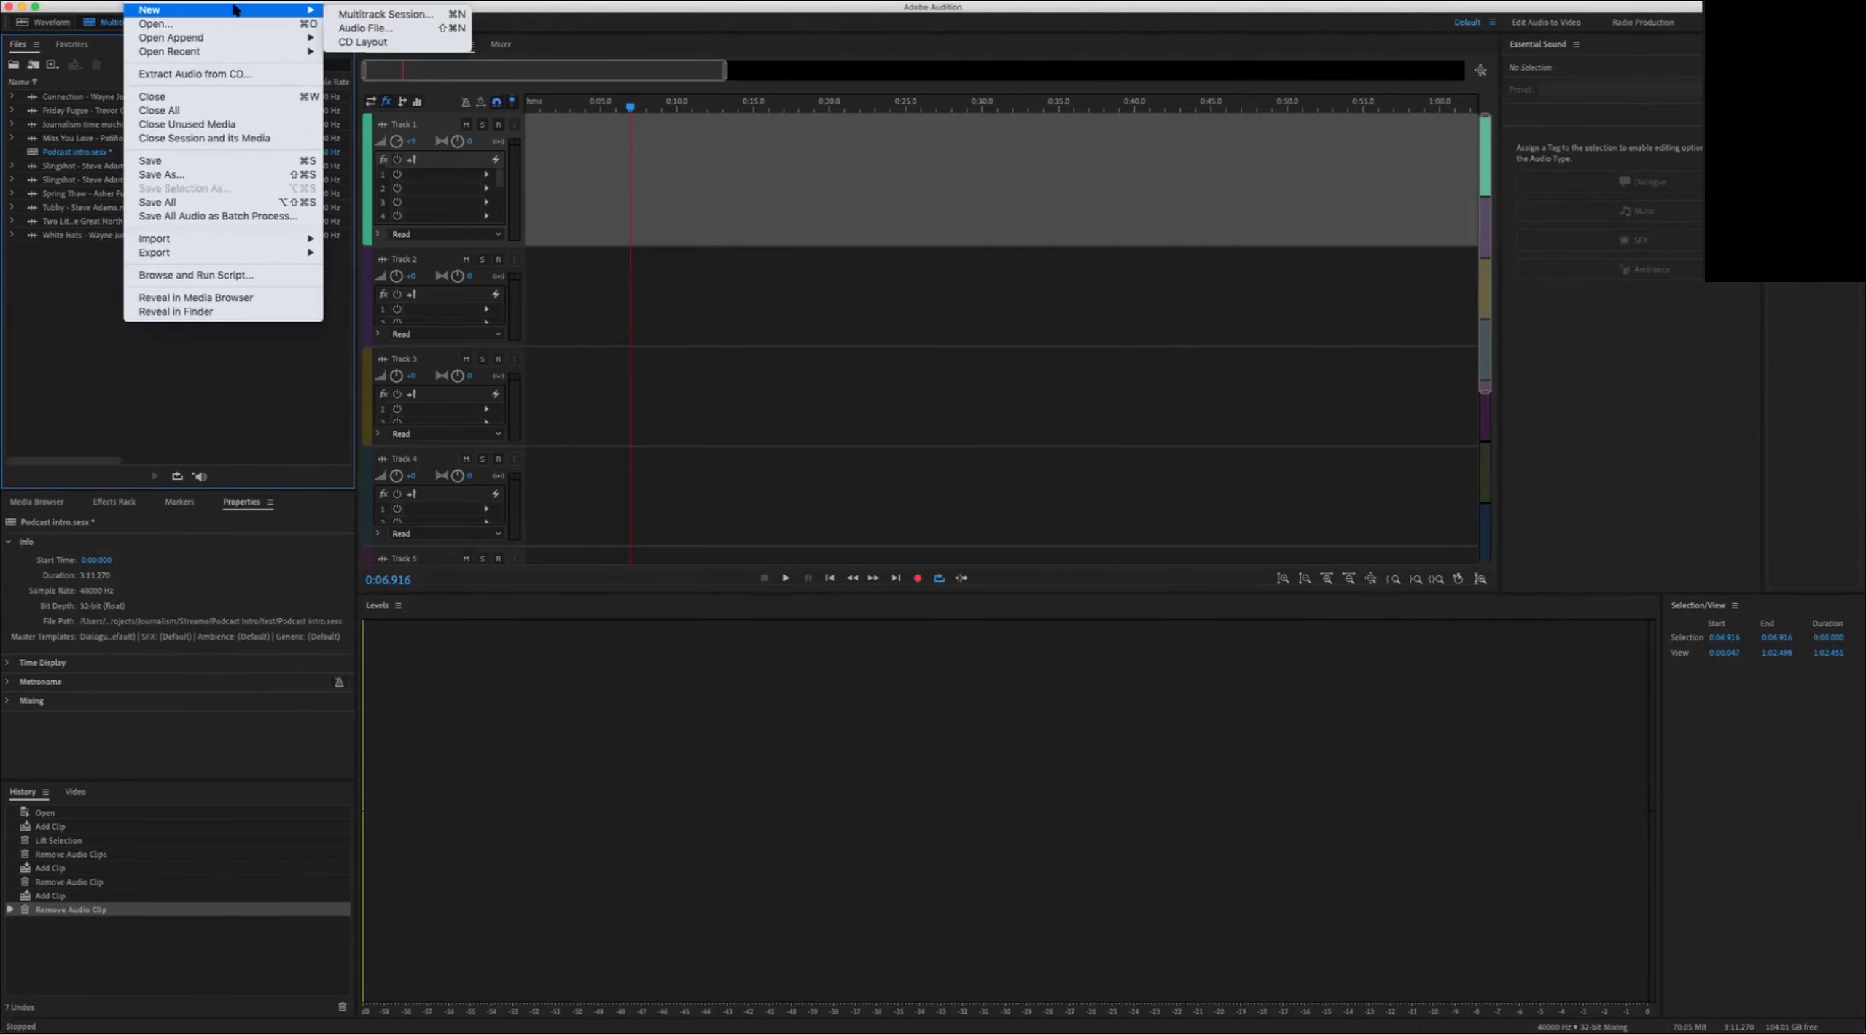
pyautogui.click(386, 14)
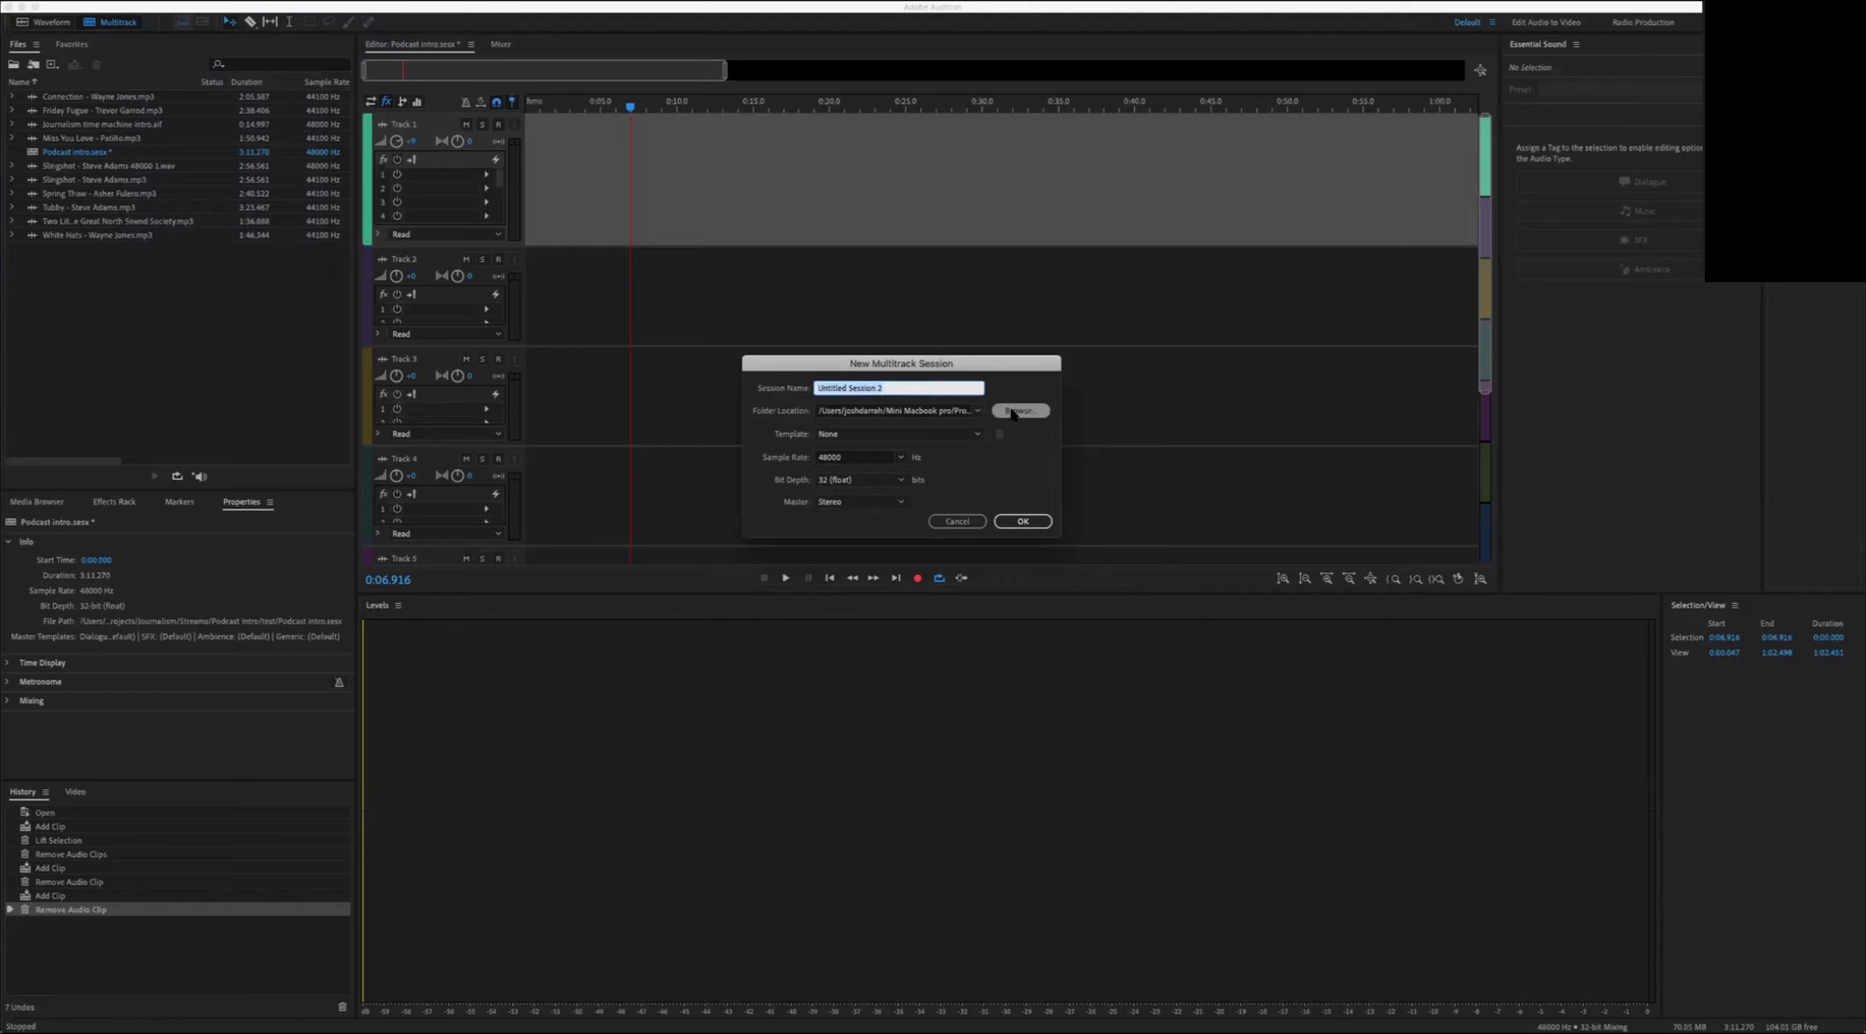
pyautogui.click(1019, 413)
pyautogui.click(1022, 521)
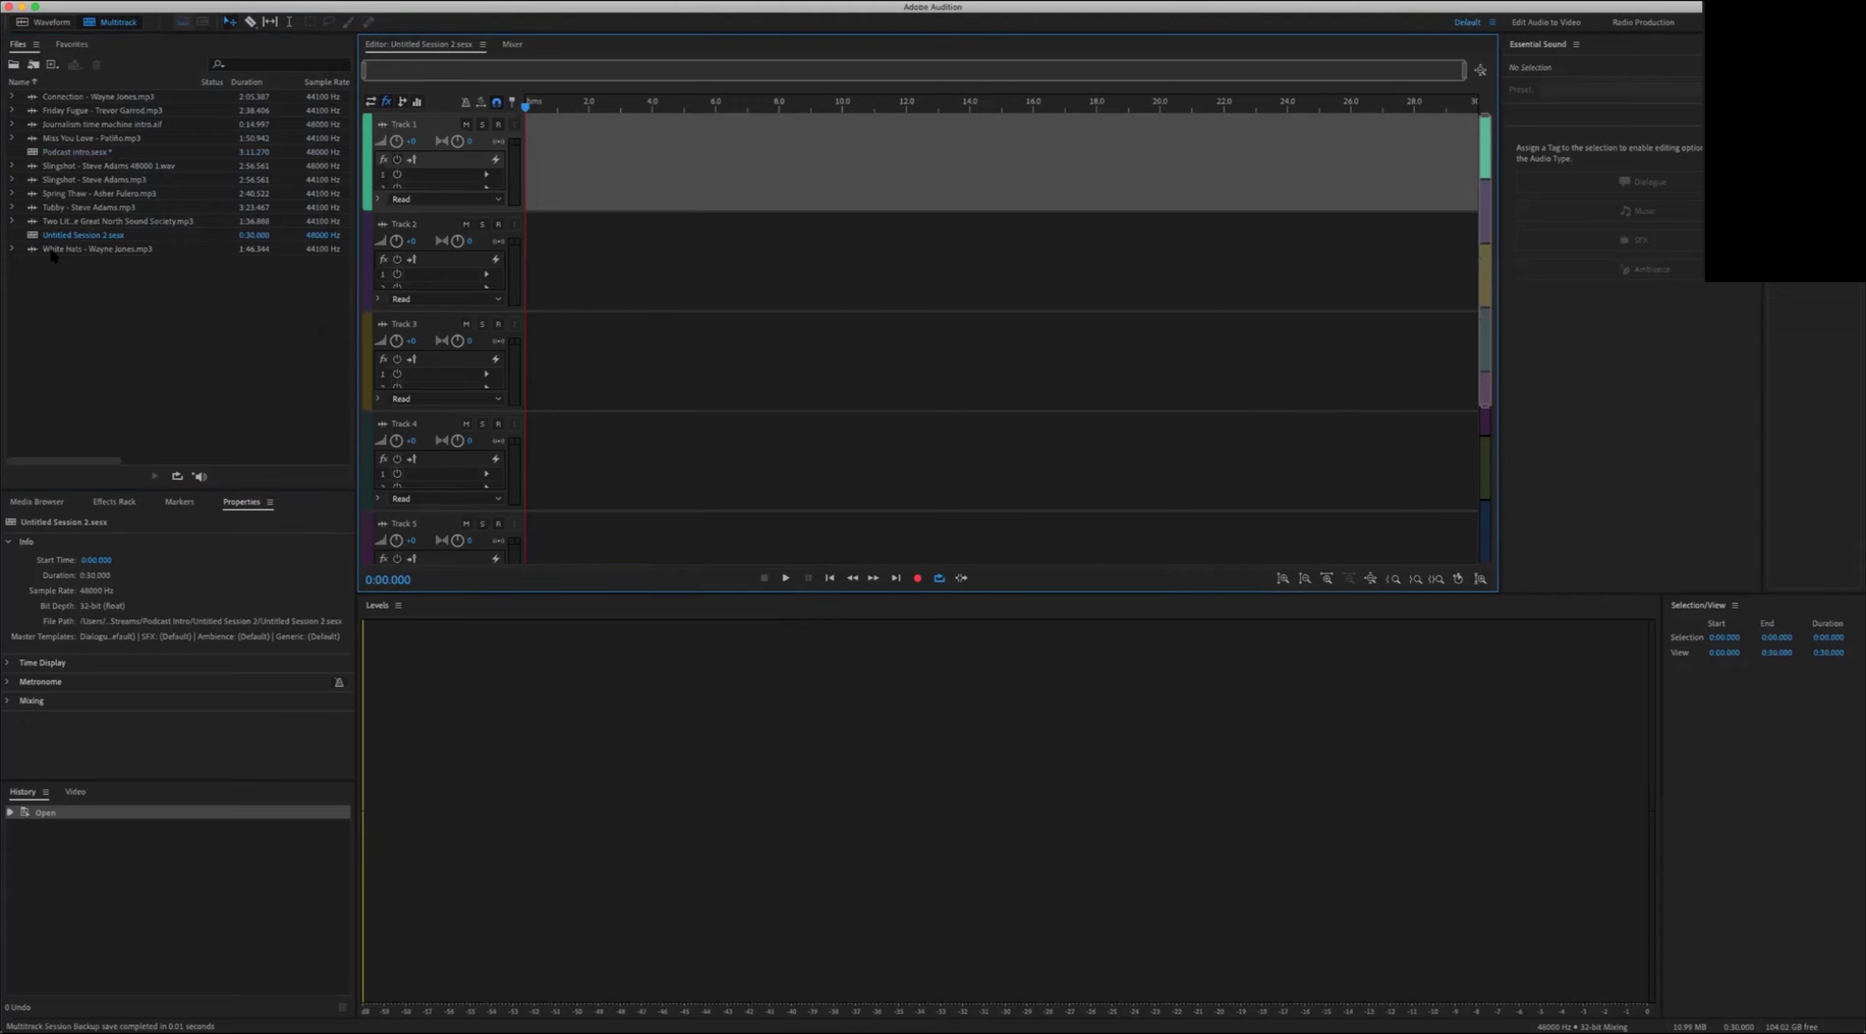
# Step: Switch back to the Podcast intro session and select its empty Track 1
pyautogui.doubleClick(73, 152)
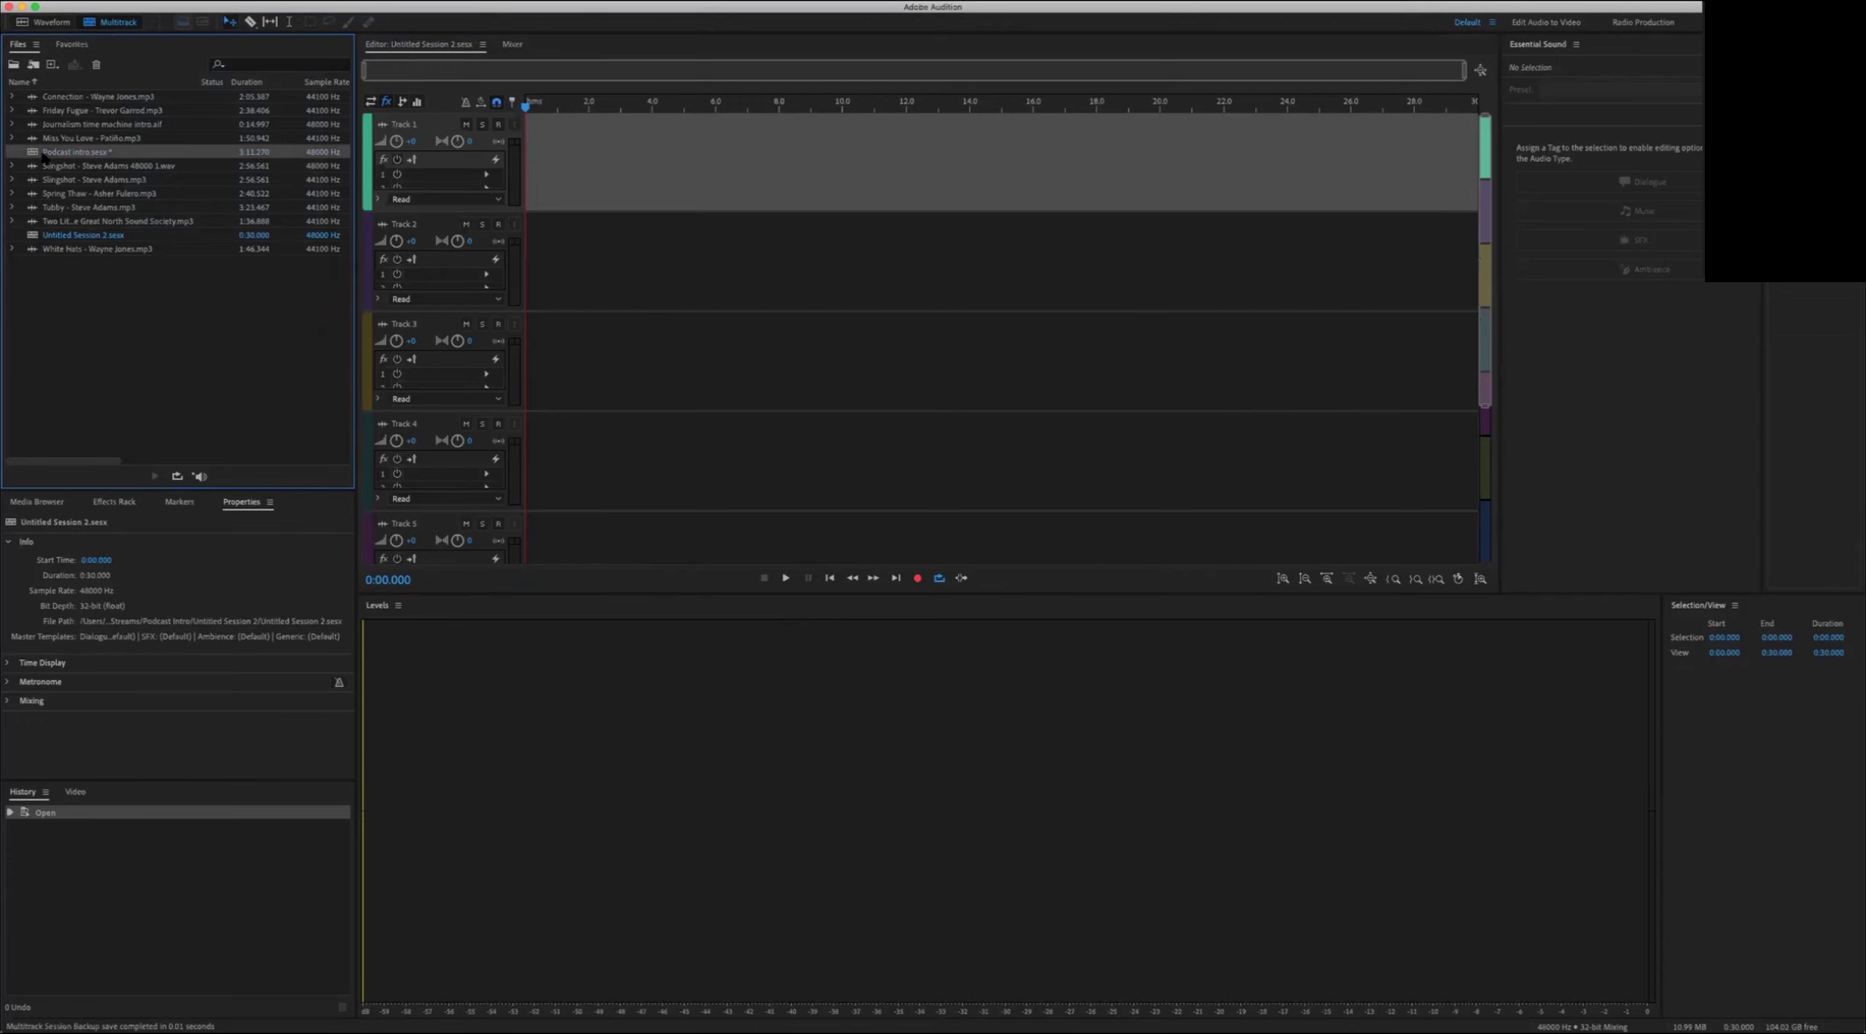
pyautogui.click(736, 299)
pyautogui.click(794, 364)
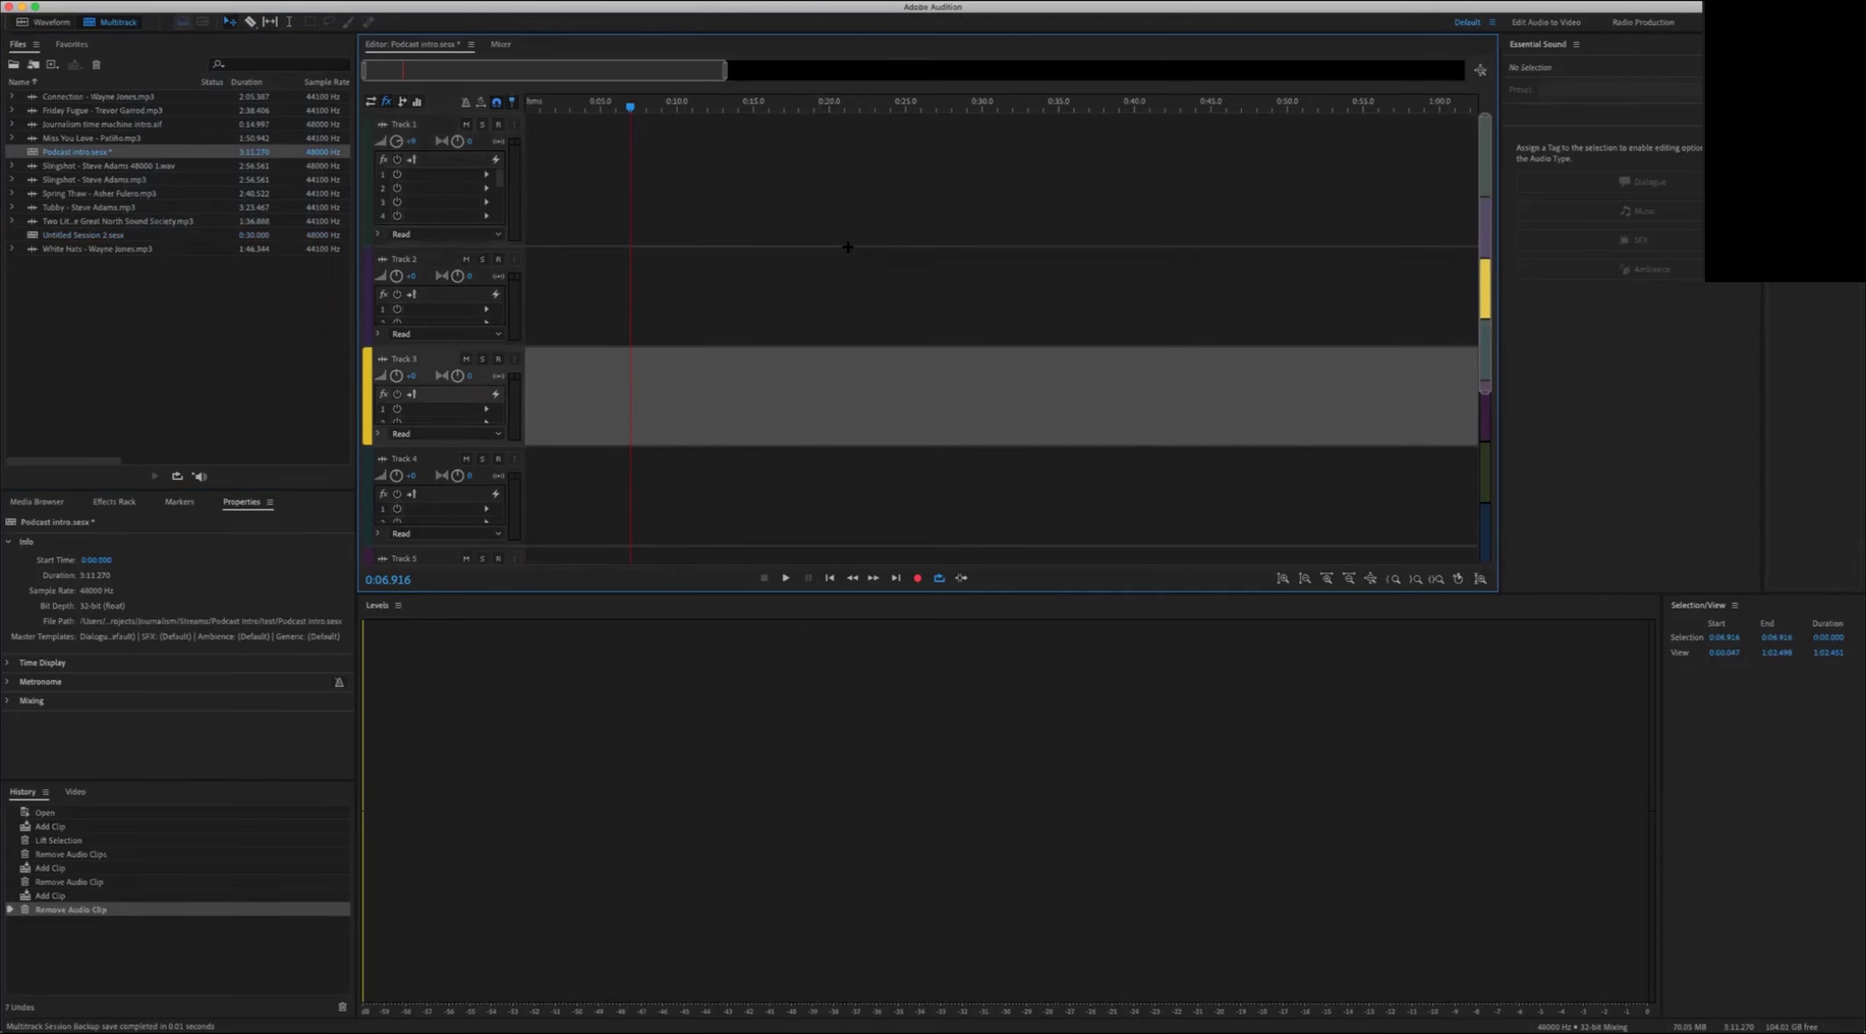
pyautogui.click(856, 223)
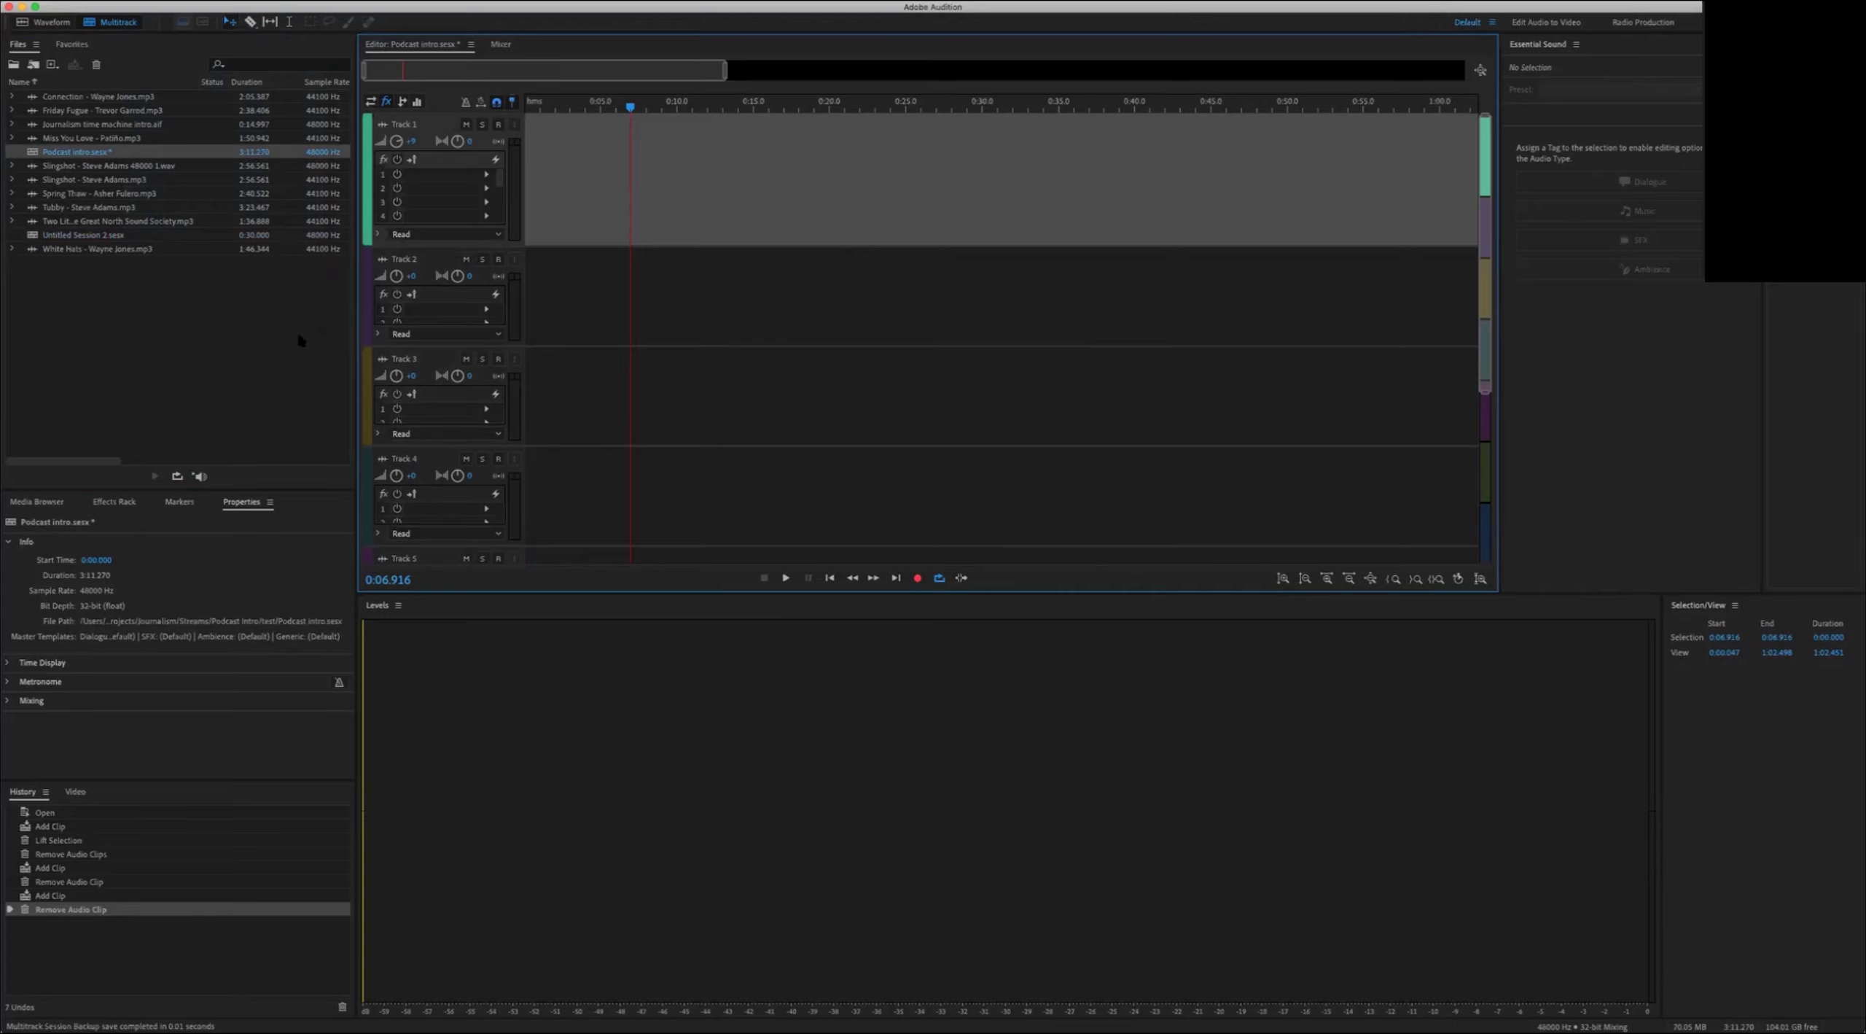
# Step: Place the journalism time machine intro audio file on Track 1, starting at about 0:05
pyautogui.click(56, 126)
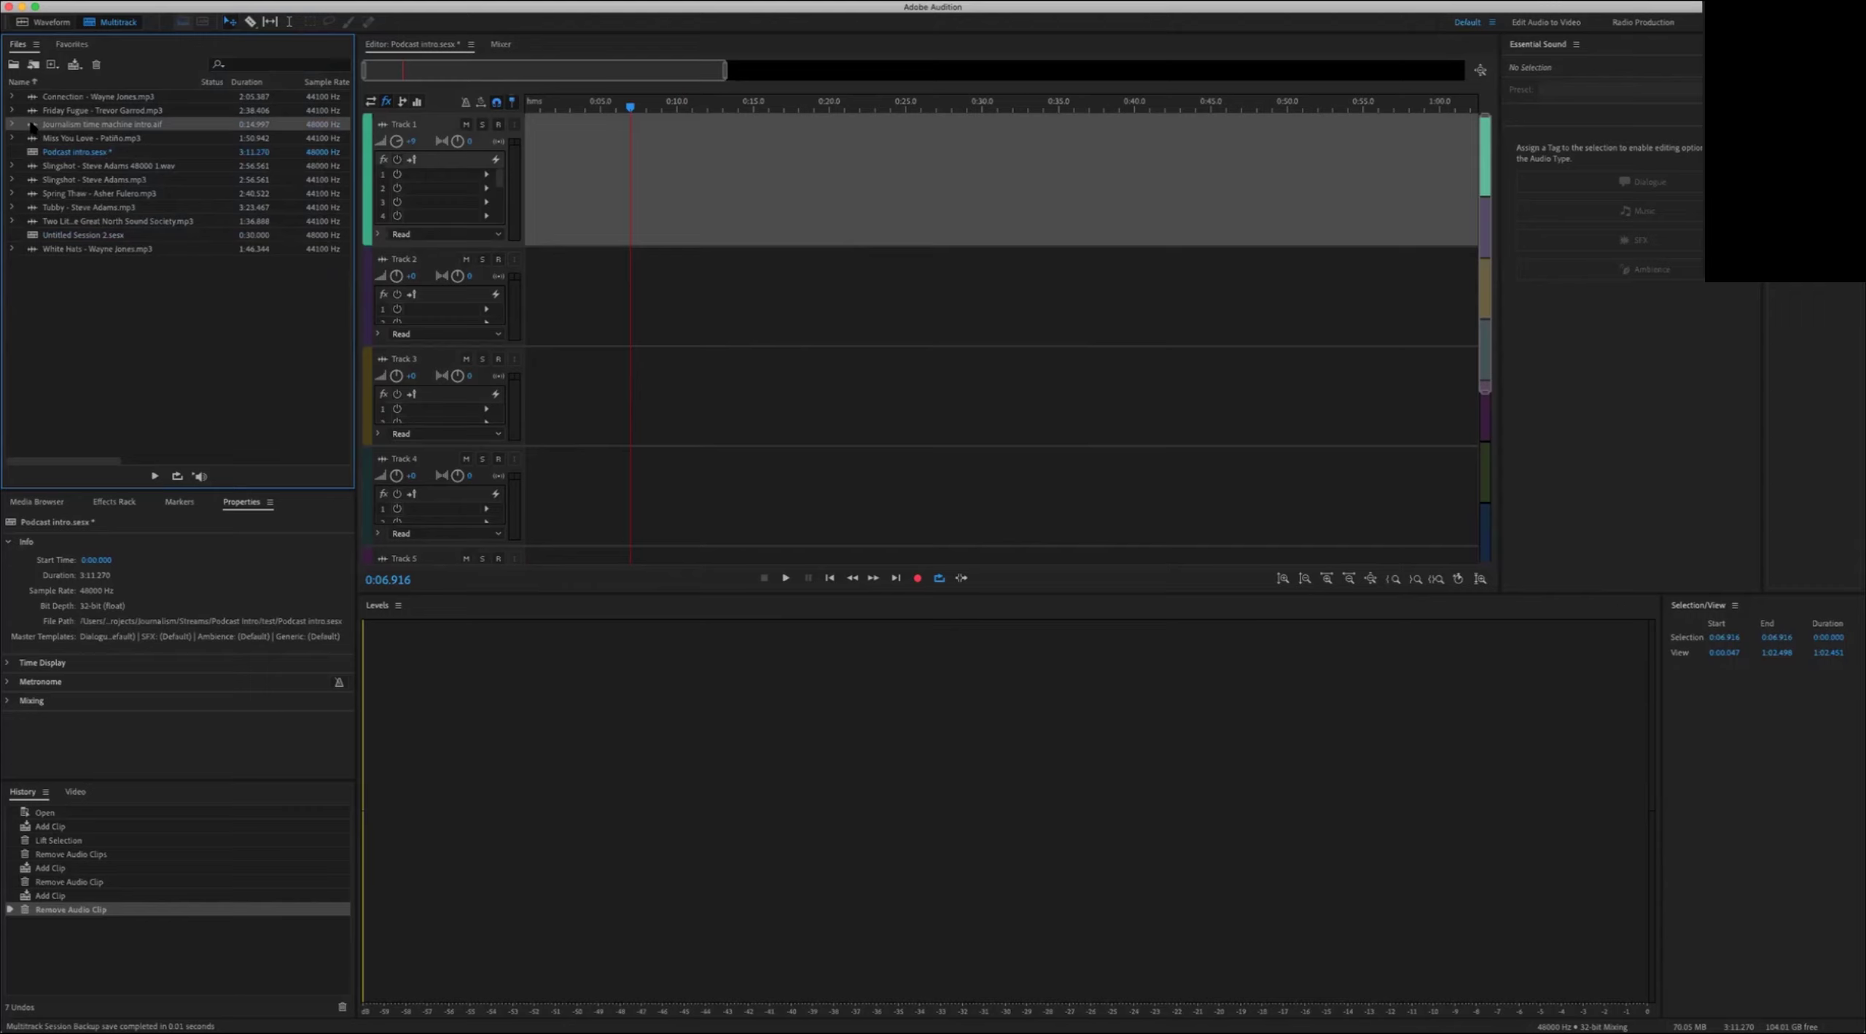
pyautogui.moveTo(153, 137); pyautogui.dragTo(712, 188)
pyautogui.scroll(2, 772, 218)
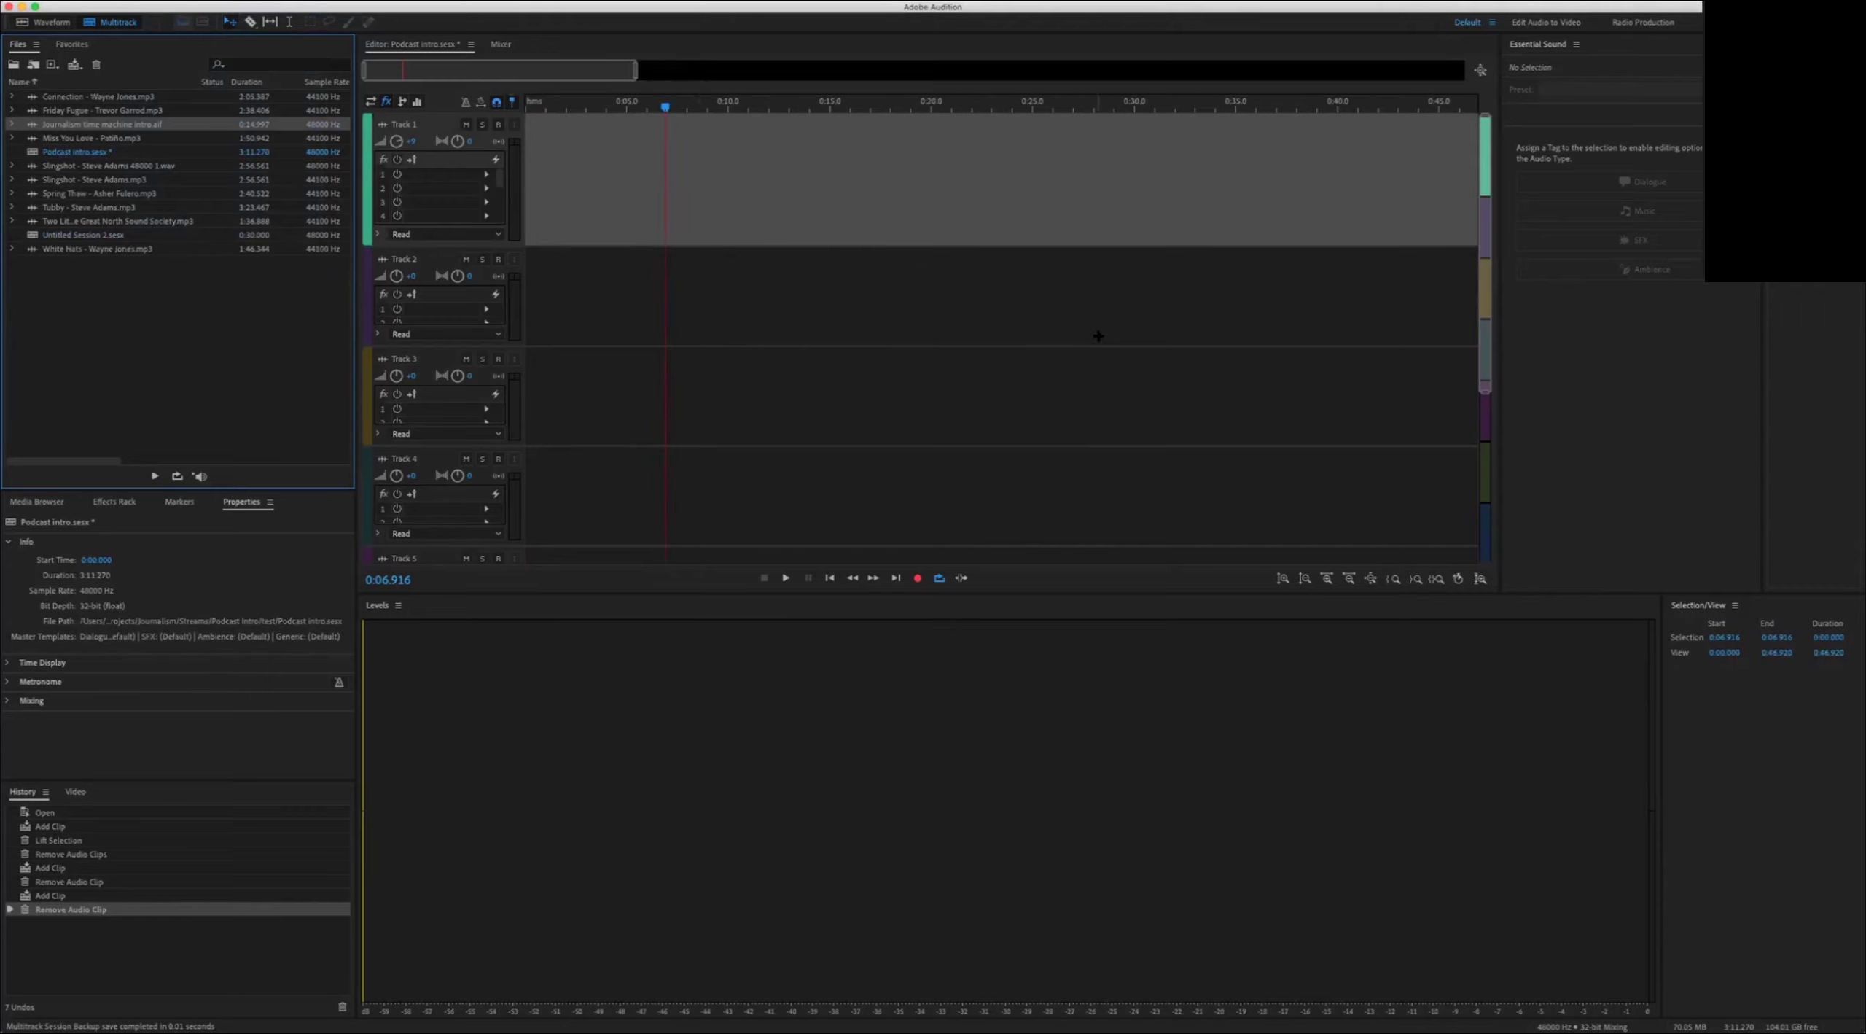
pyautogui.scroll(-2, 678, 260)
pyautogui.moveTo(183, 125); pyautogui.dragTo(592, 188)
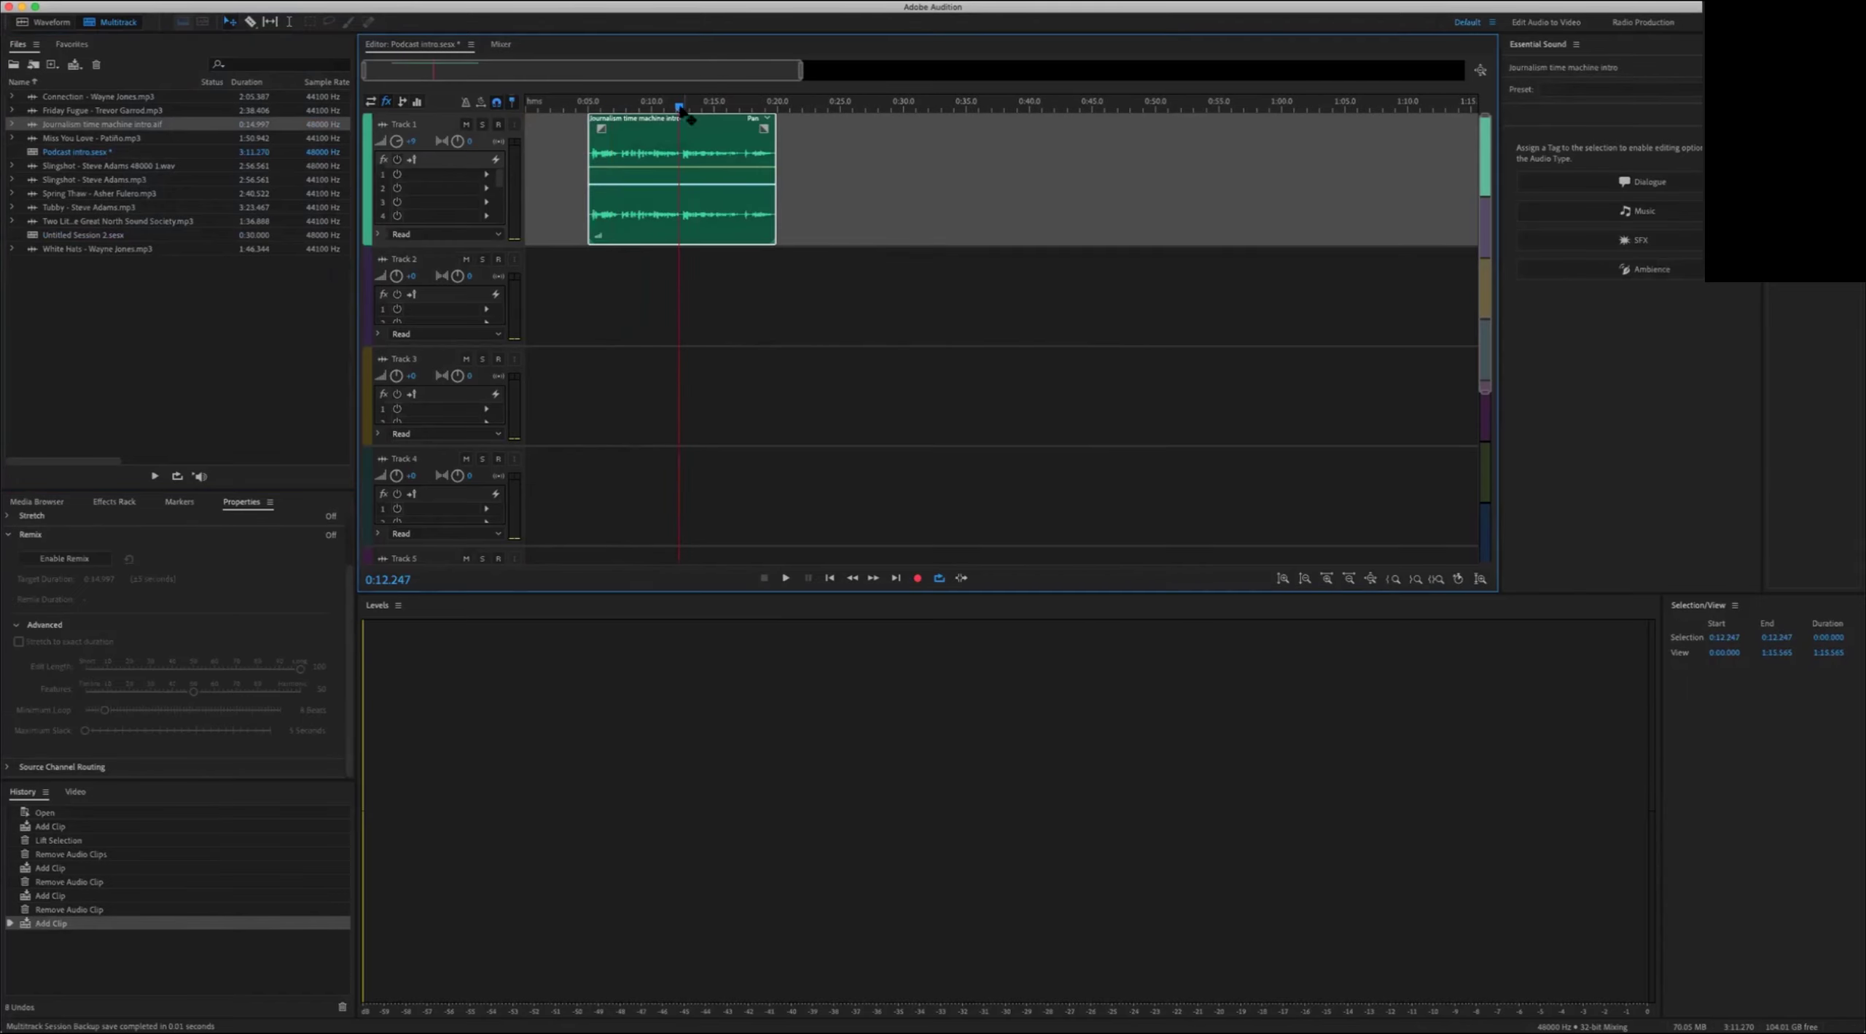
# Step: Play the voice clip through from its start and enlarge the height of Track 1
pyautogui.scroll(1, 617, 110)
pyautogui.press('space')
pyautogui.click(602, 106)
pyautogui.press('space')
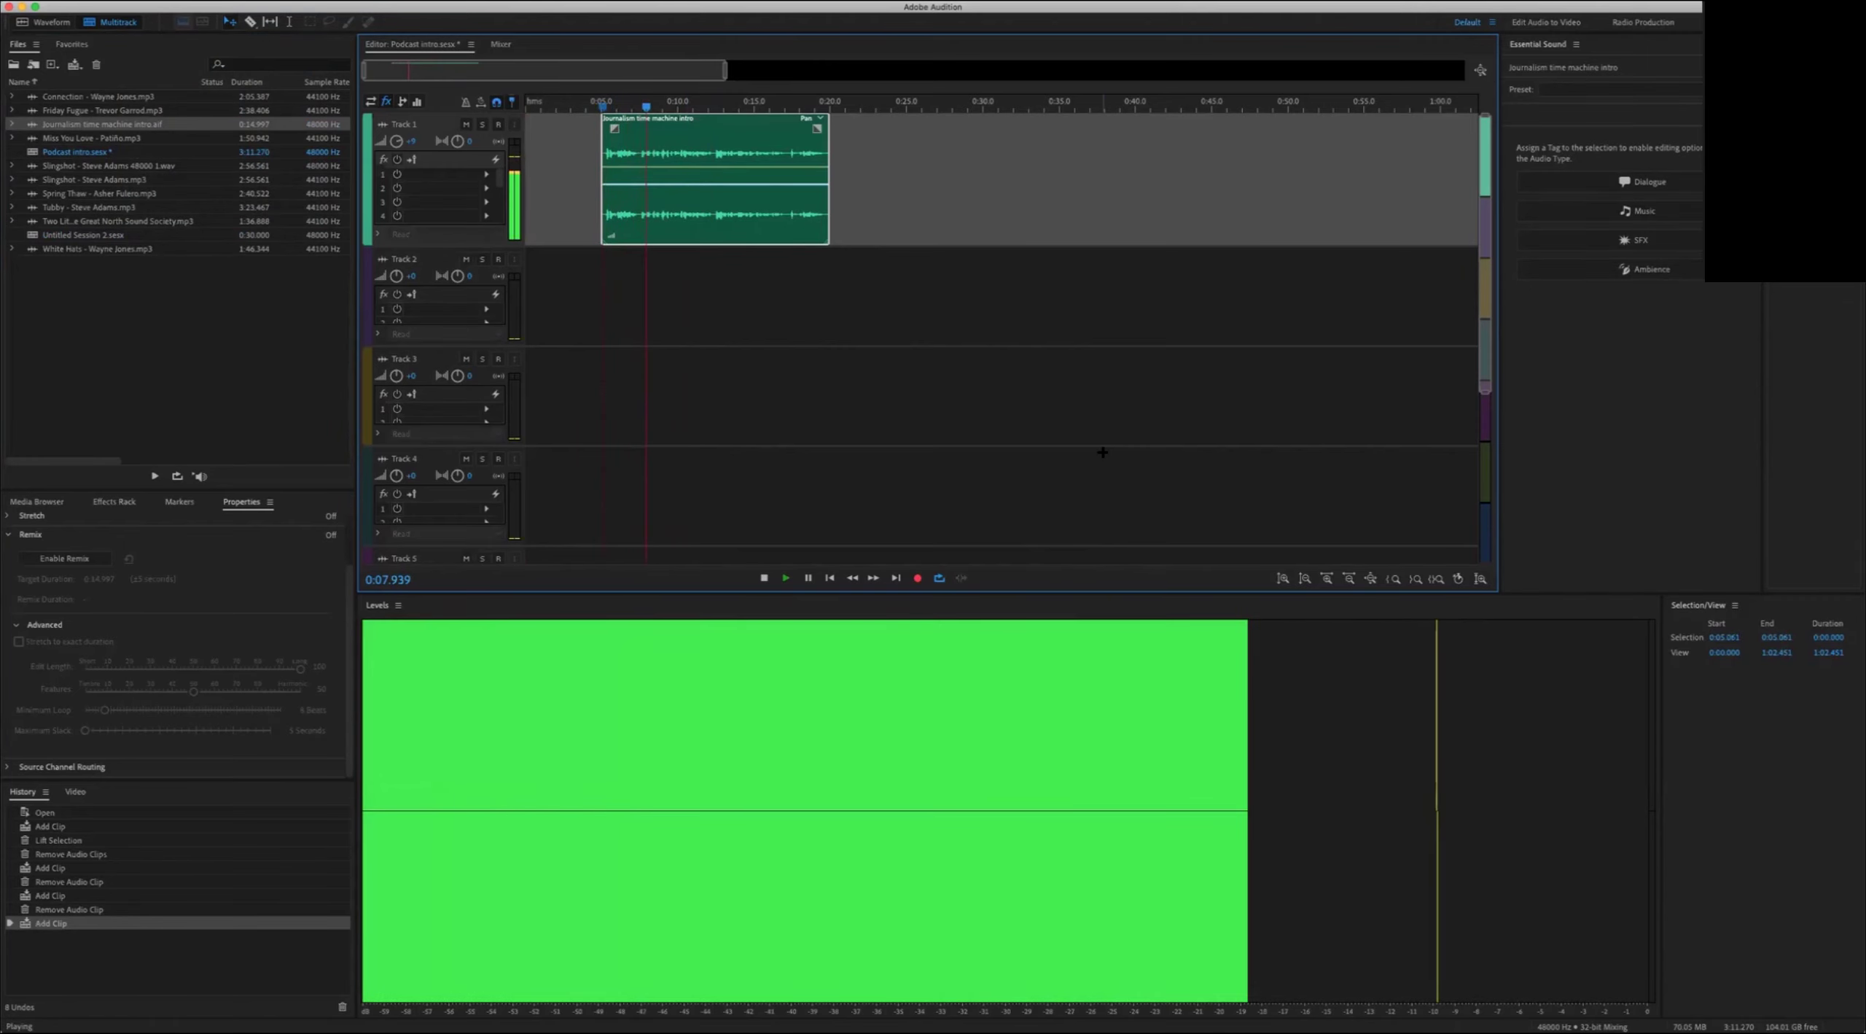
pyautogui.moveTo(513, 248); pyautogui.dragTo(512, 318)
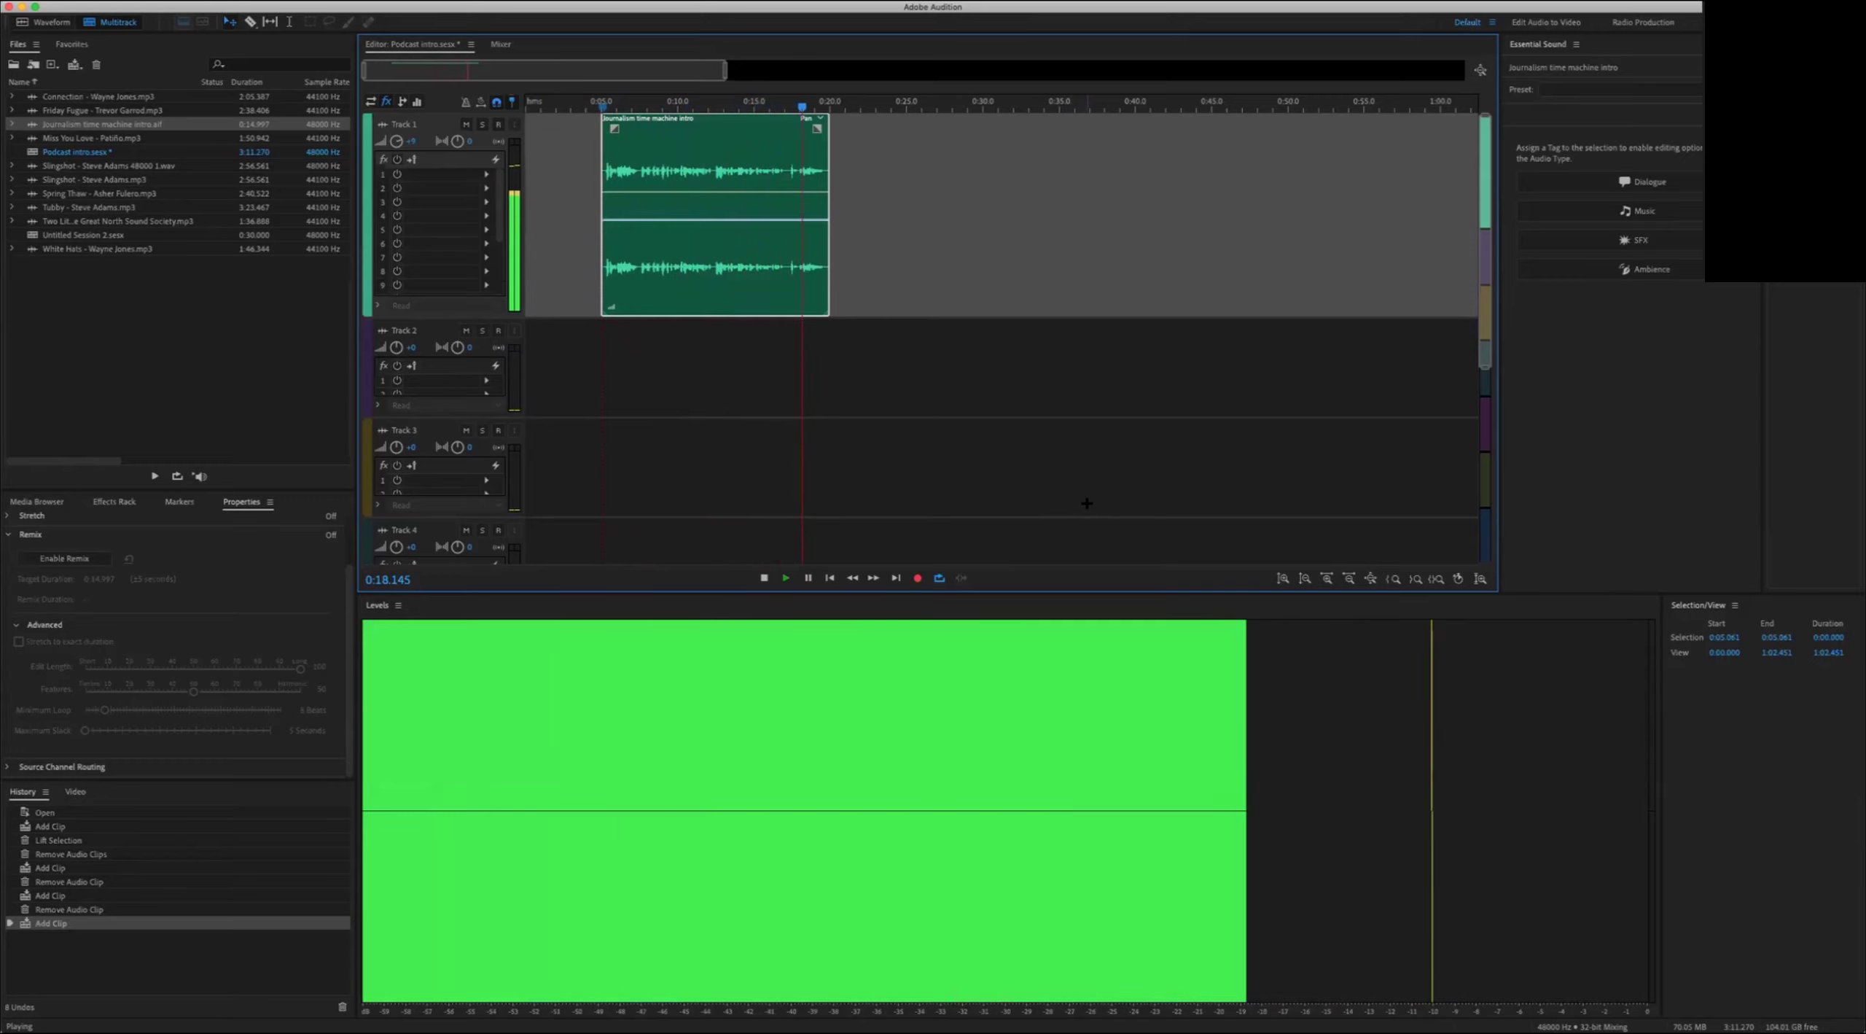
pyautogui.press('space')
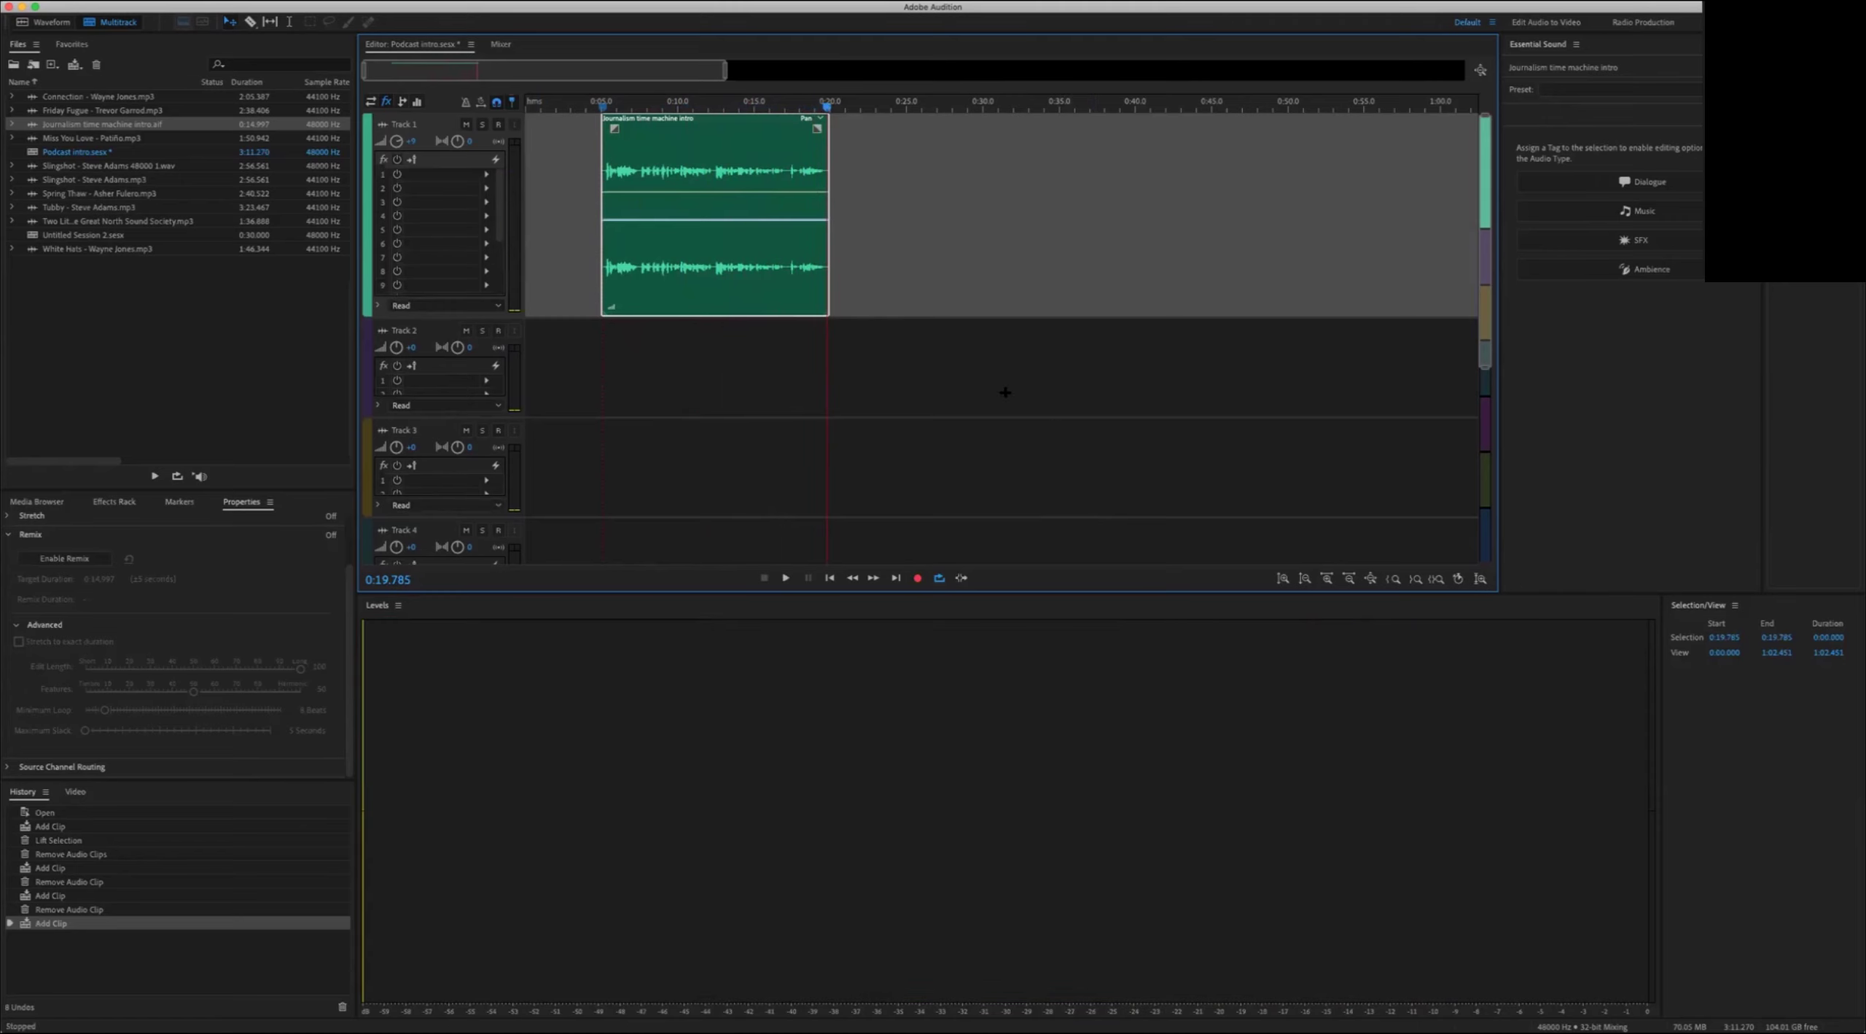
# Step: Listen to the opening phrase of the voice clip and split the clip at its end, at 0:07.587
pyautogui.press('=')
pyautogui.press('=')
pyautogui.press('=')
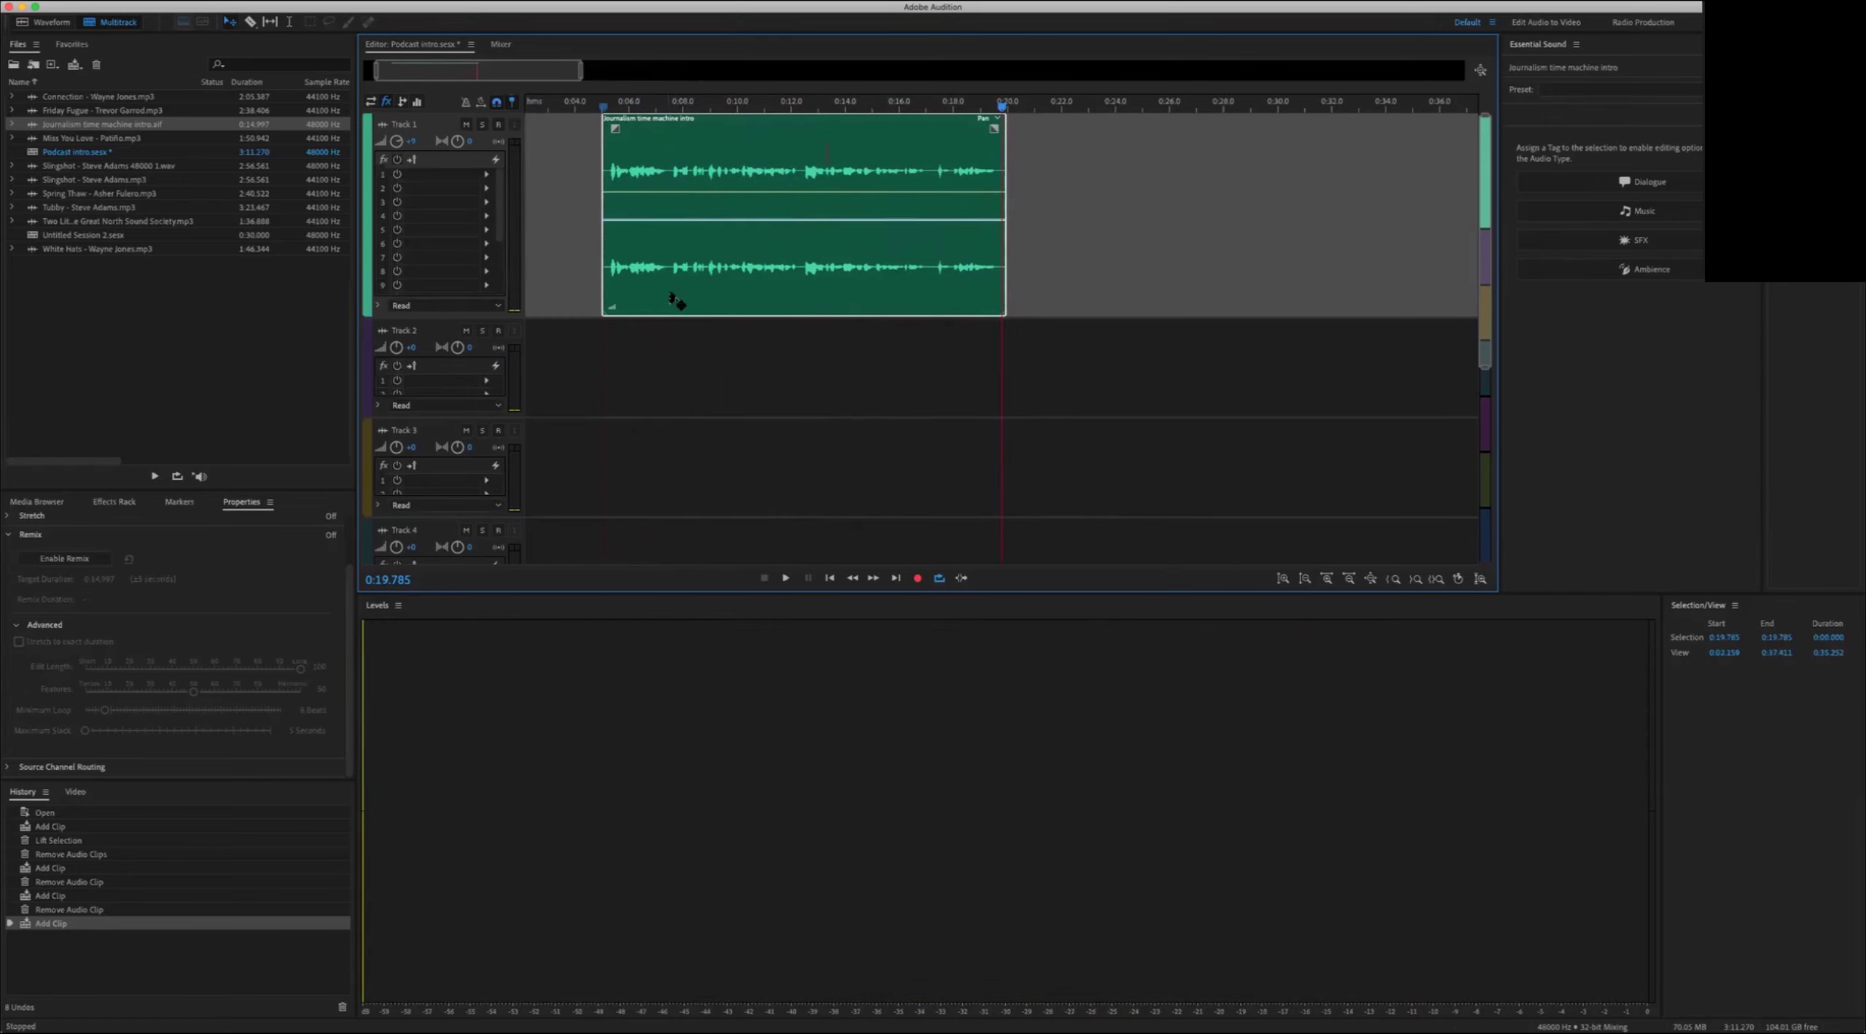
pyautogui.click(604, 102)
pyautogui.press('space')
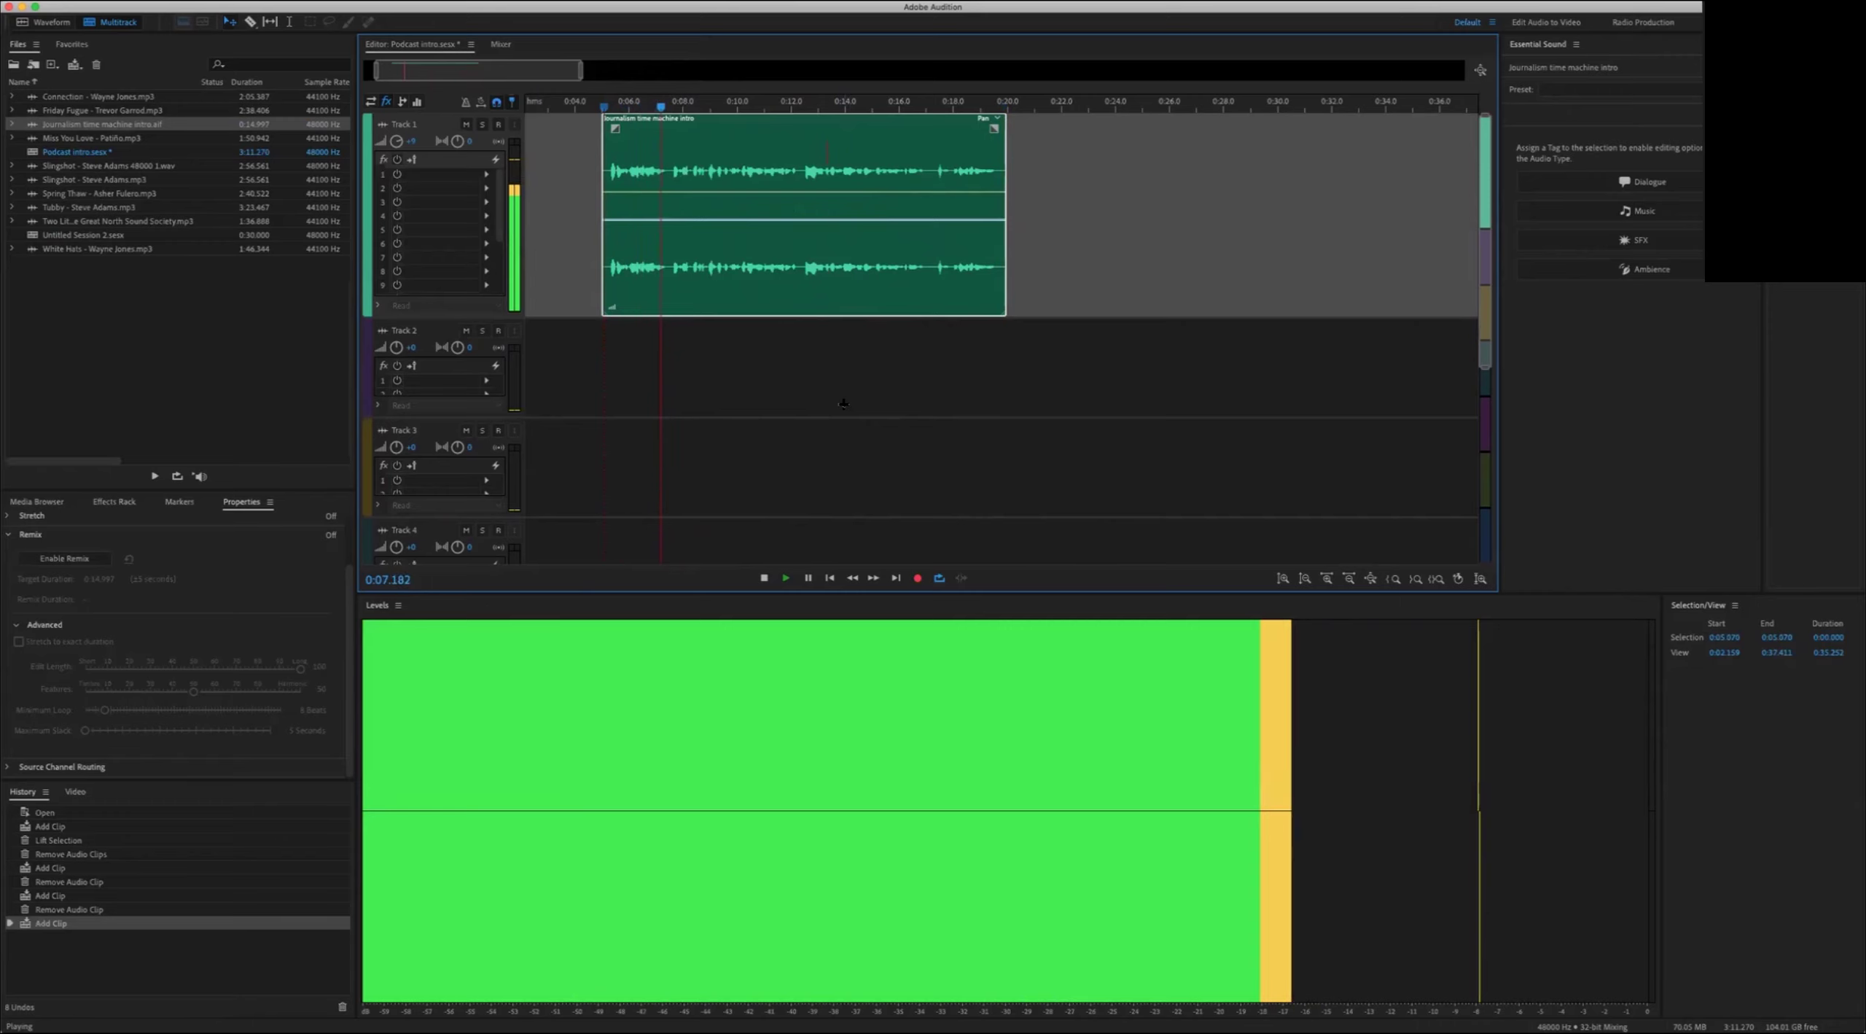
pyautogui.press('space')
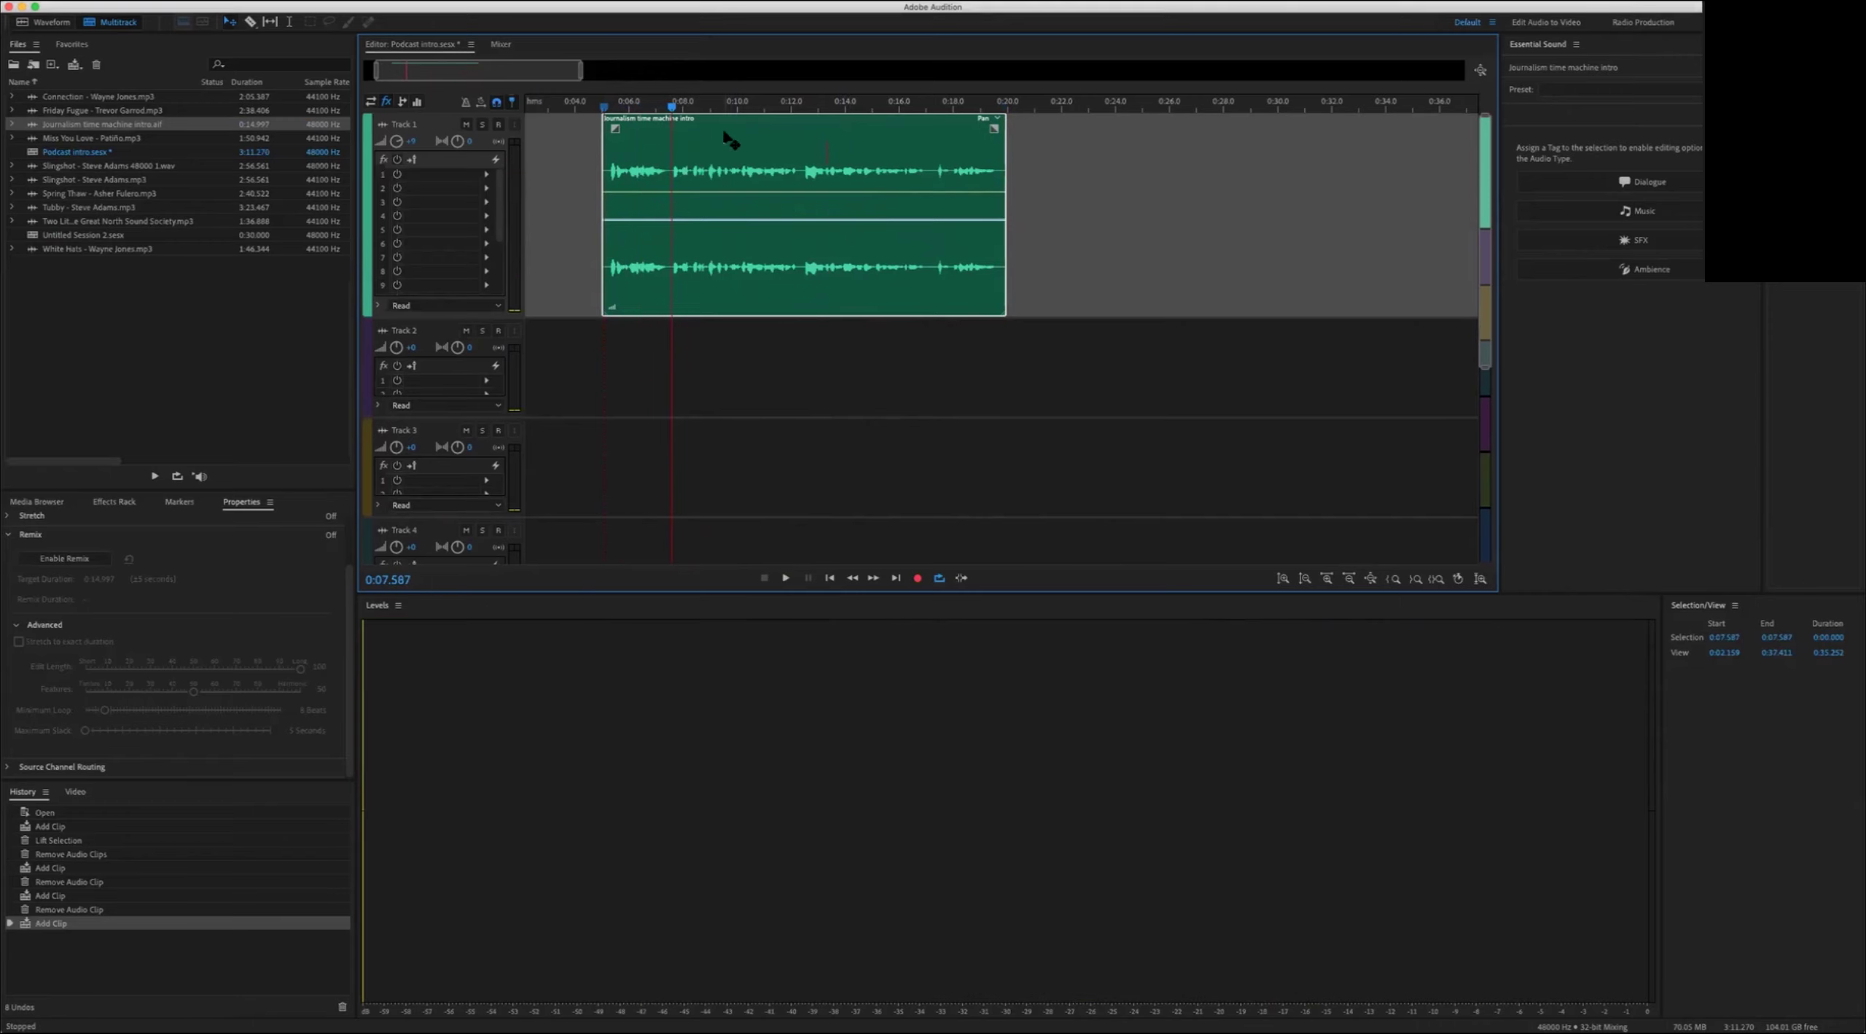
pyautogui.press('super+k')
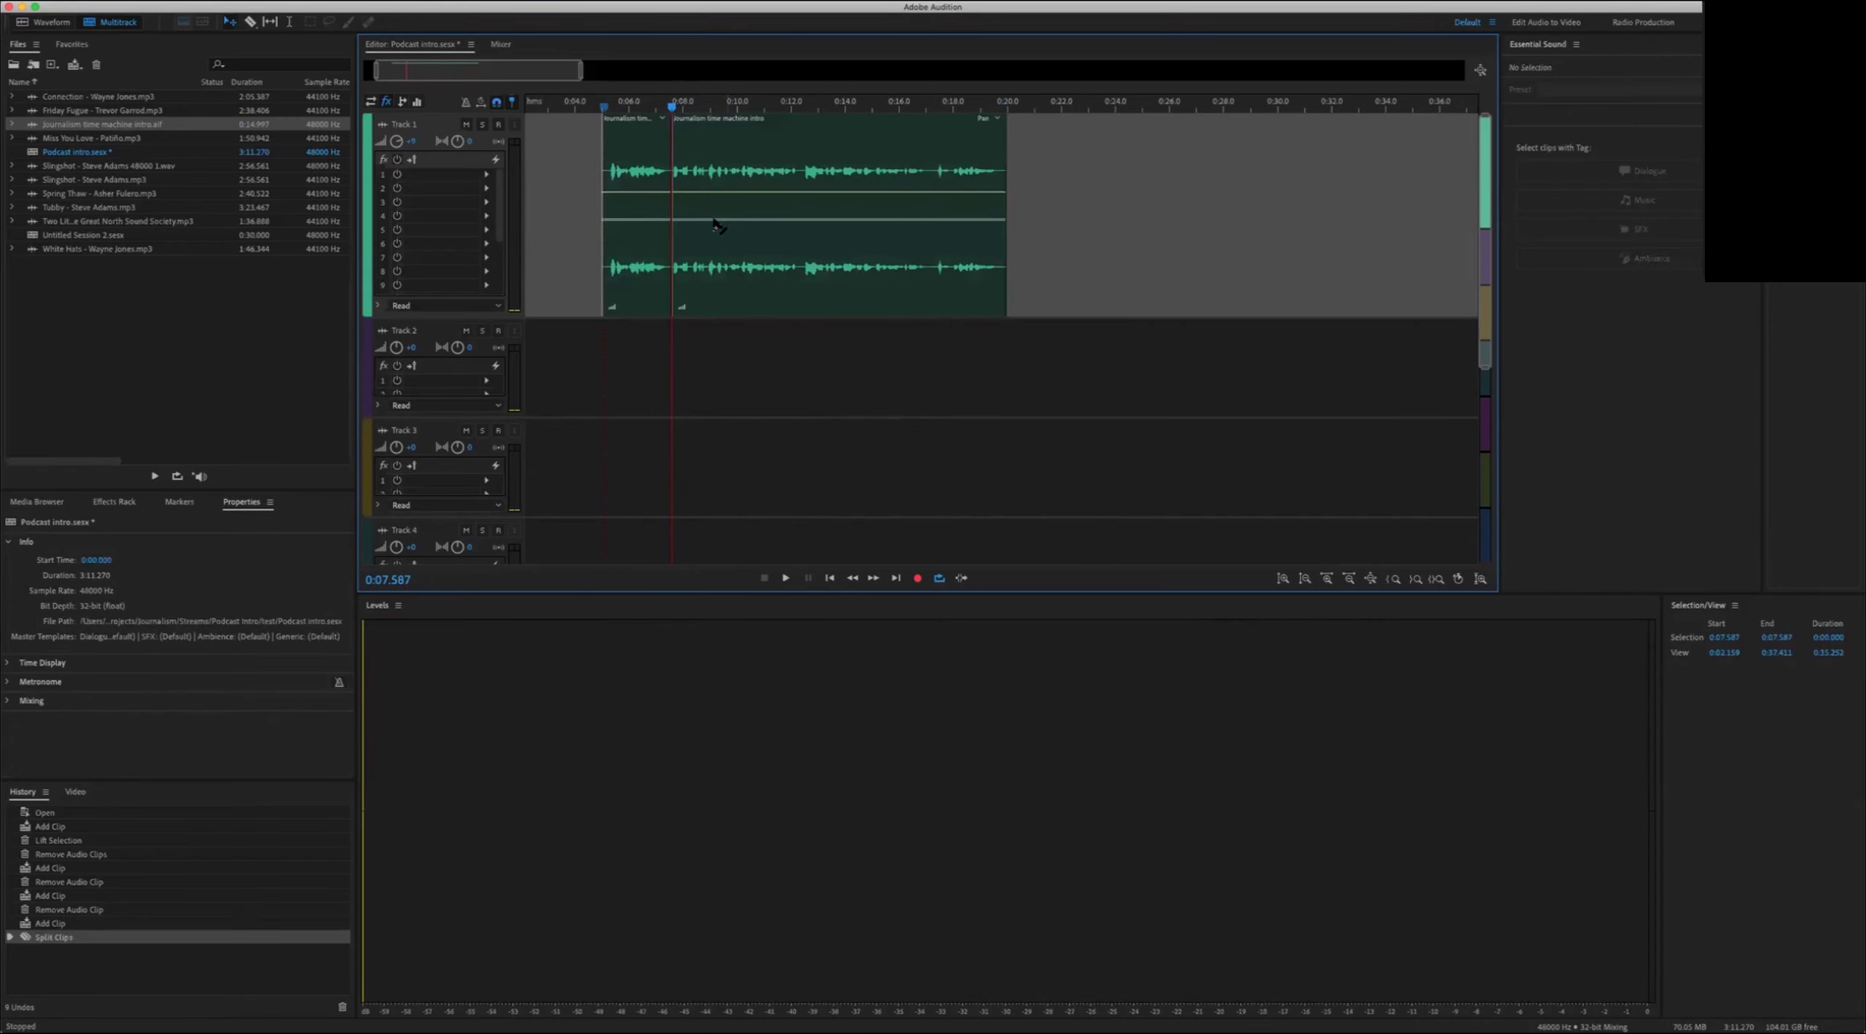
# Step: Play on from the first cut and split the voice clip after the second phrase, at about 0:12.3
pyautogui.click(696, 104)
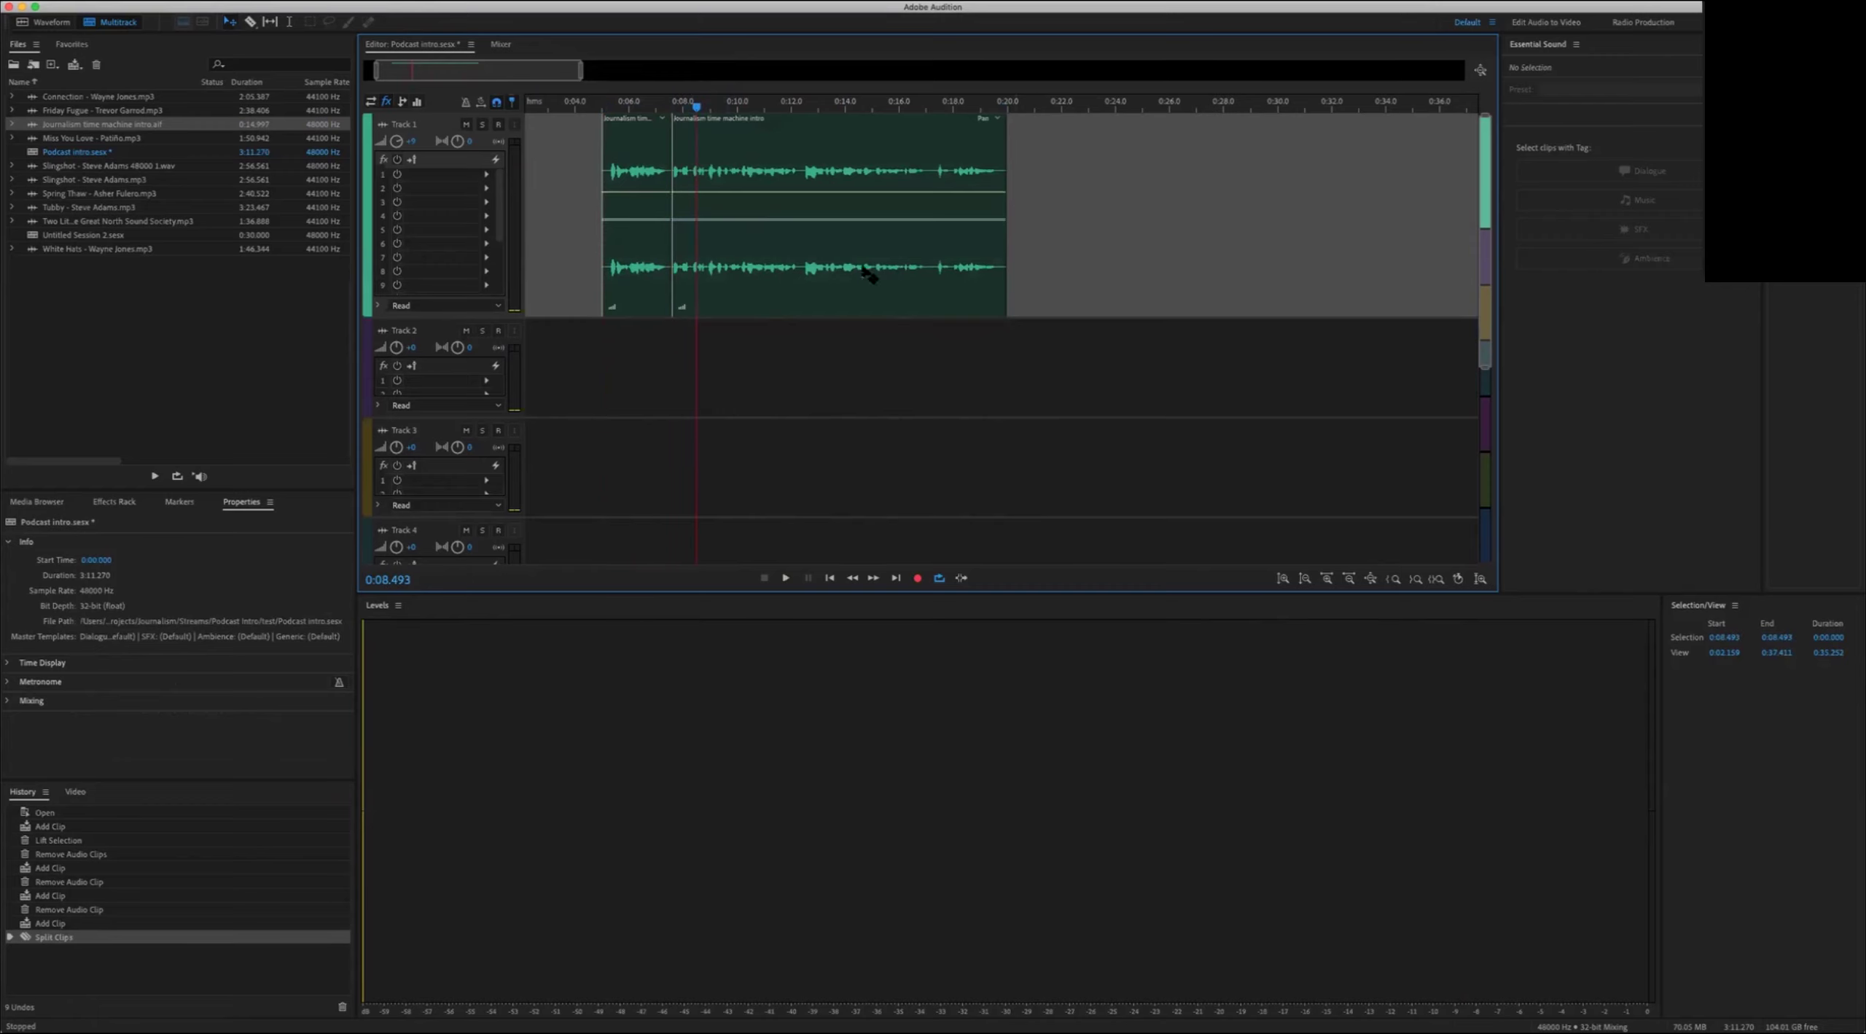
pyautogui.click(672, 104)
pyautogui.press('space')
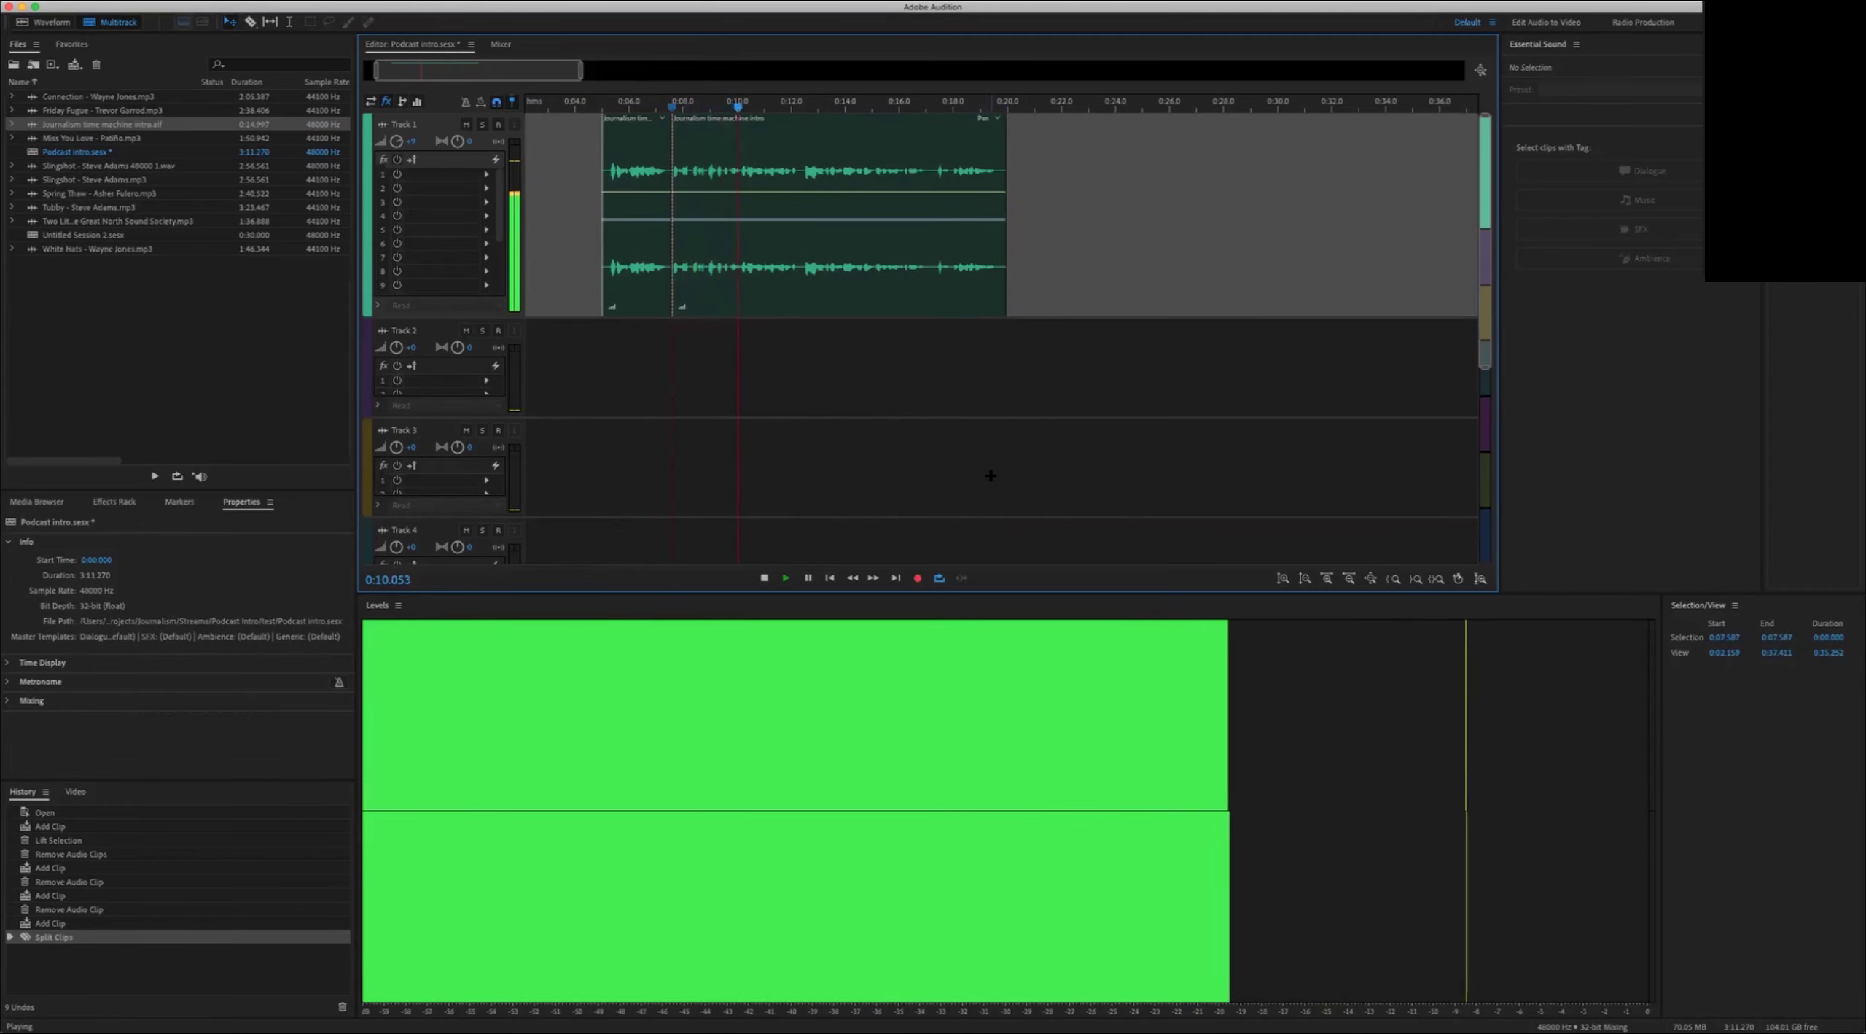
pyautogui.press('space')
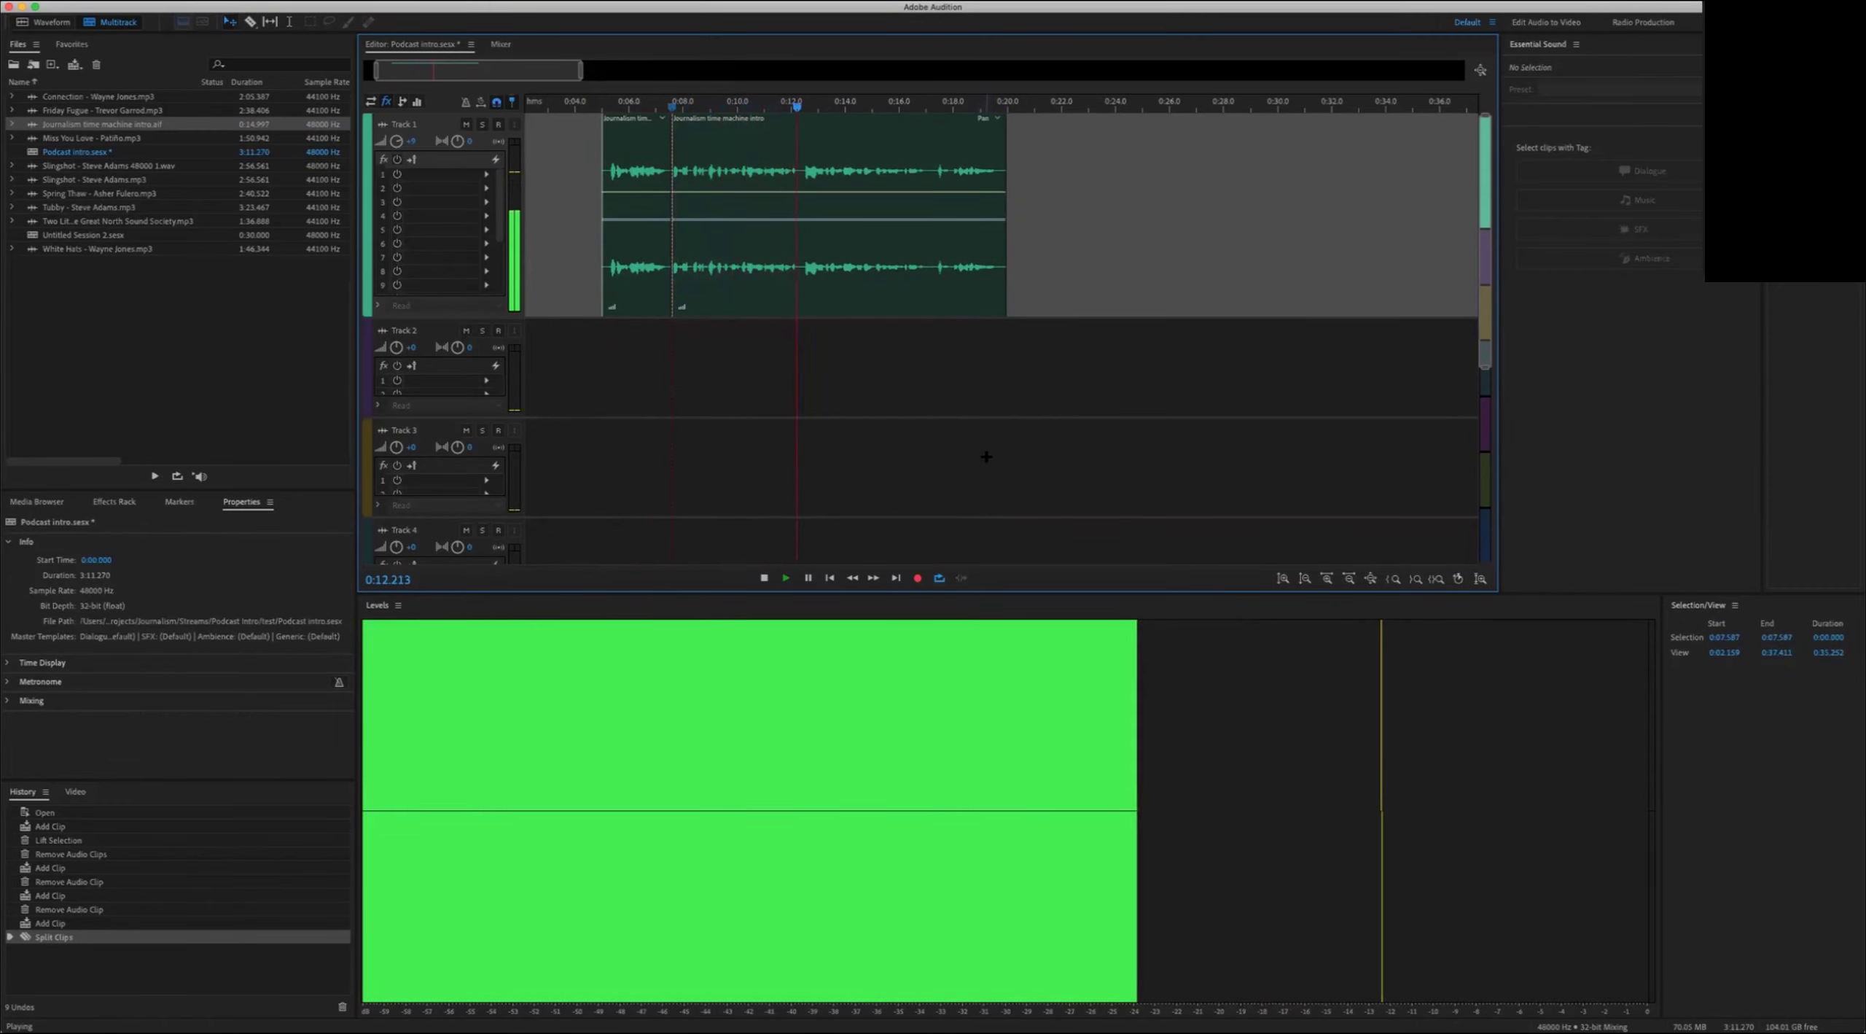
pyautogui.click(881, 233)
pyautogui.press('super+k')
# Step: Play the third phrase and split the voice clip again at 0:17.076
pyautogui.press('space')
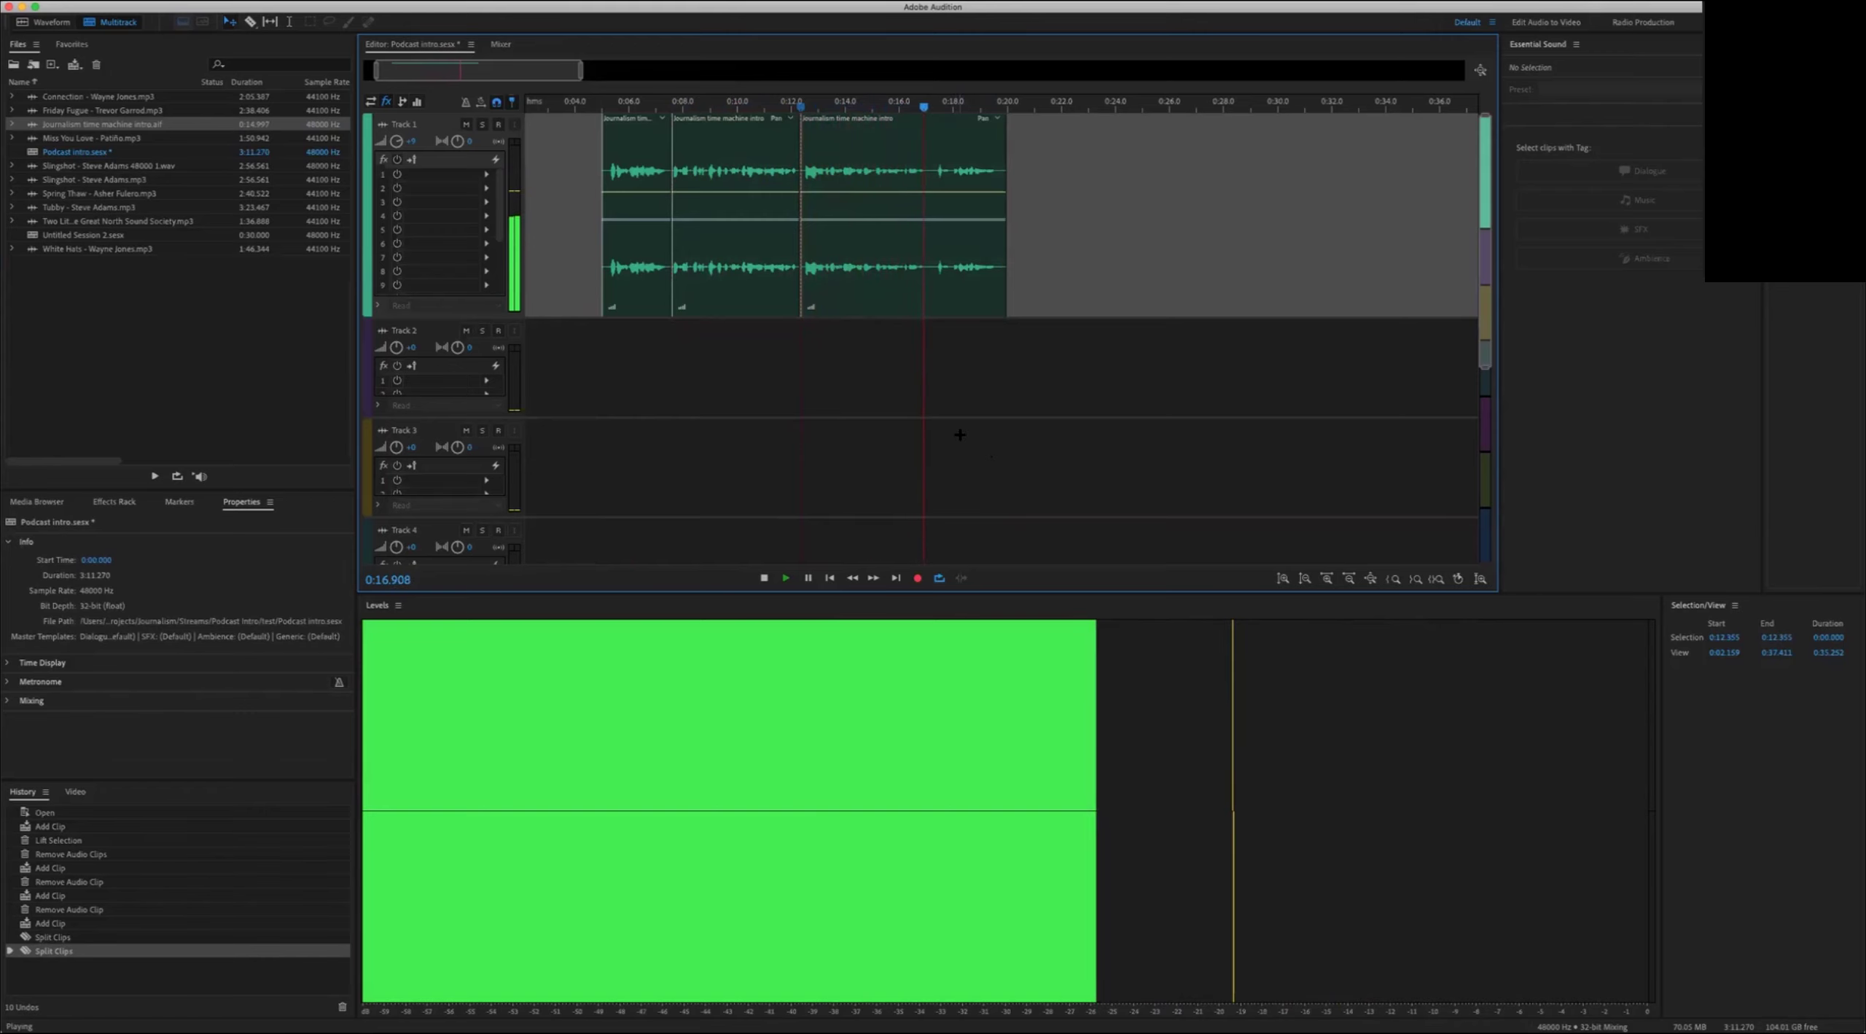
pyautogui.press('space')
pyautogui.click(967, 312)
pyautogui.press('super+k')
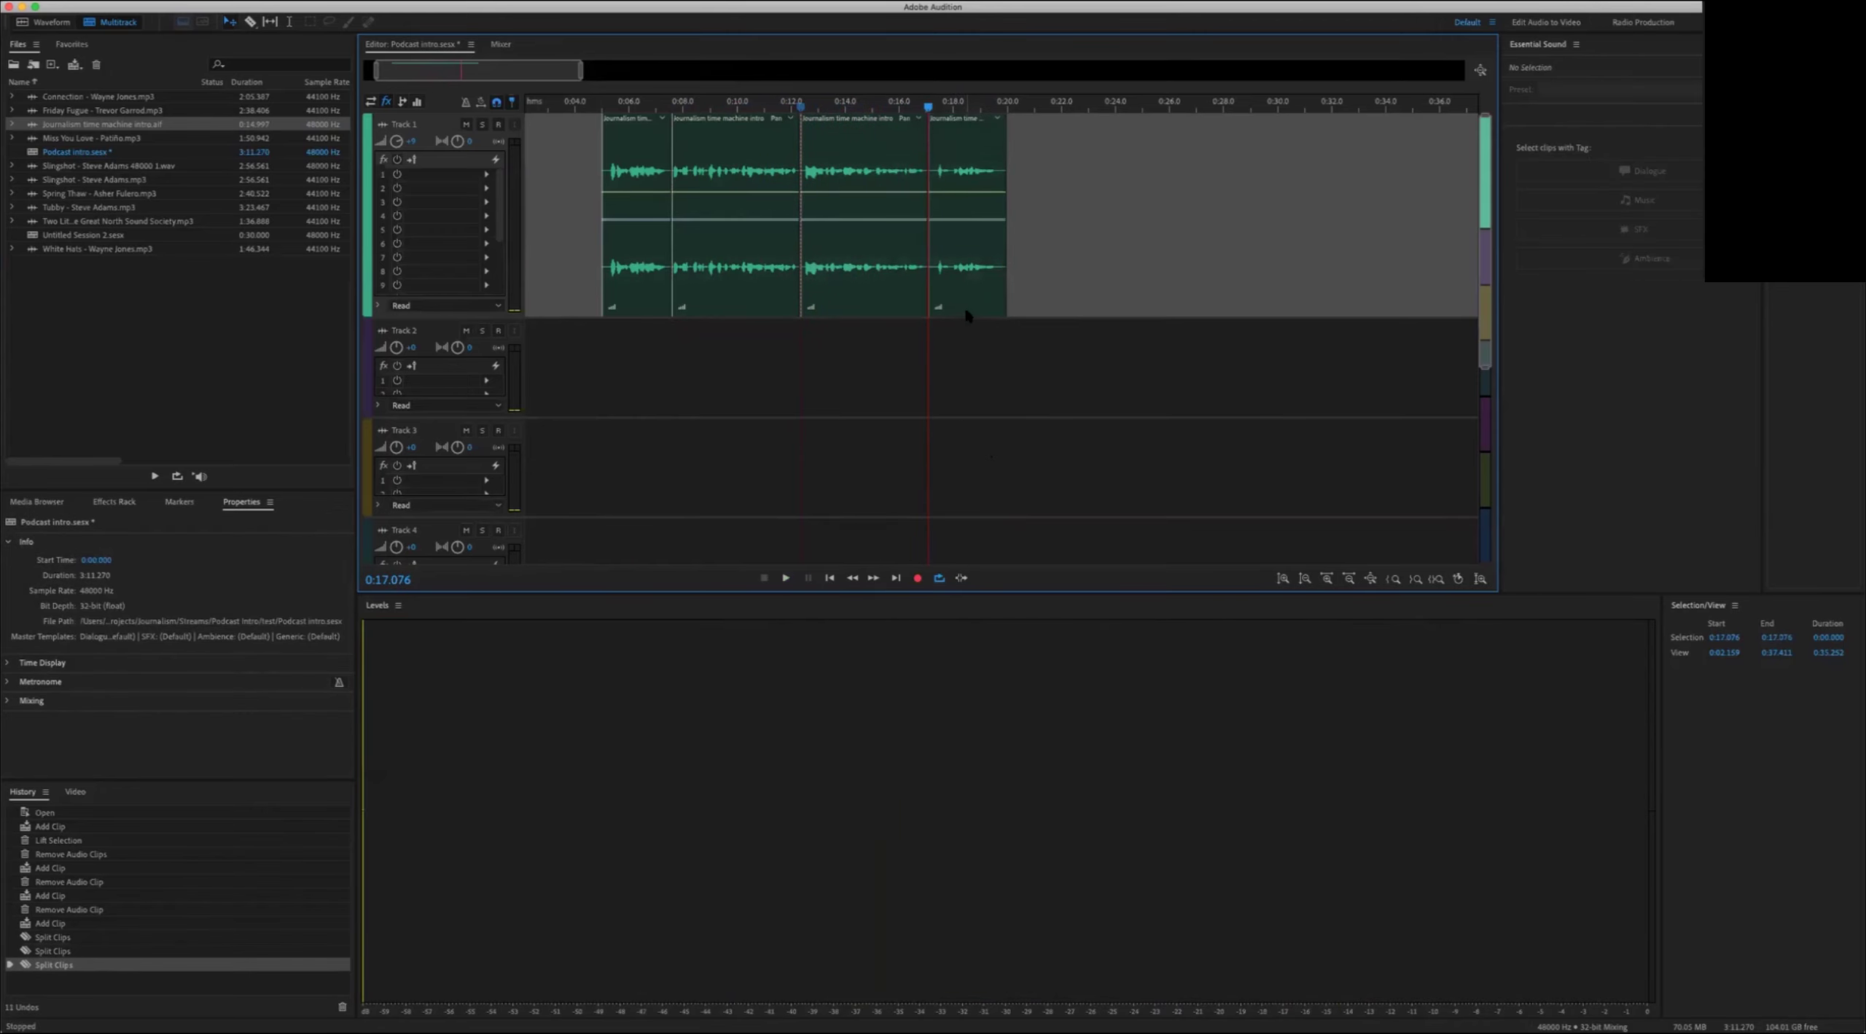
# Step: Select the last voice segment and play it, then return the playhead to about 0:06
pyautogui.click(970, 226)
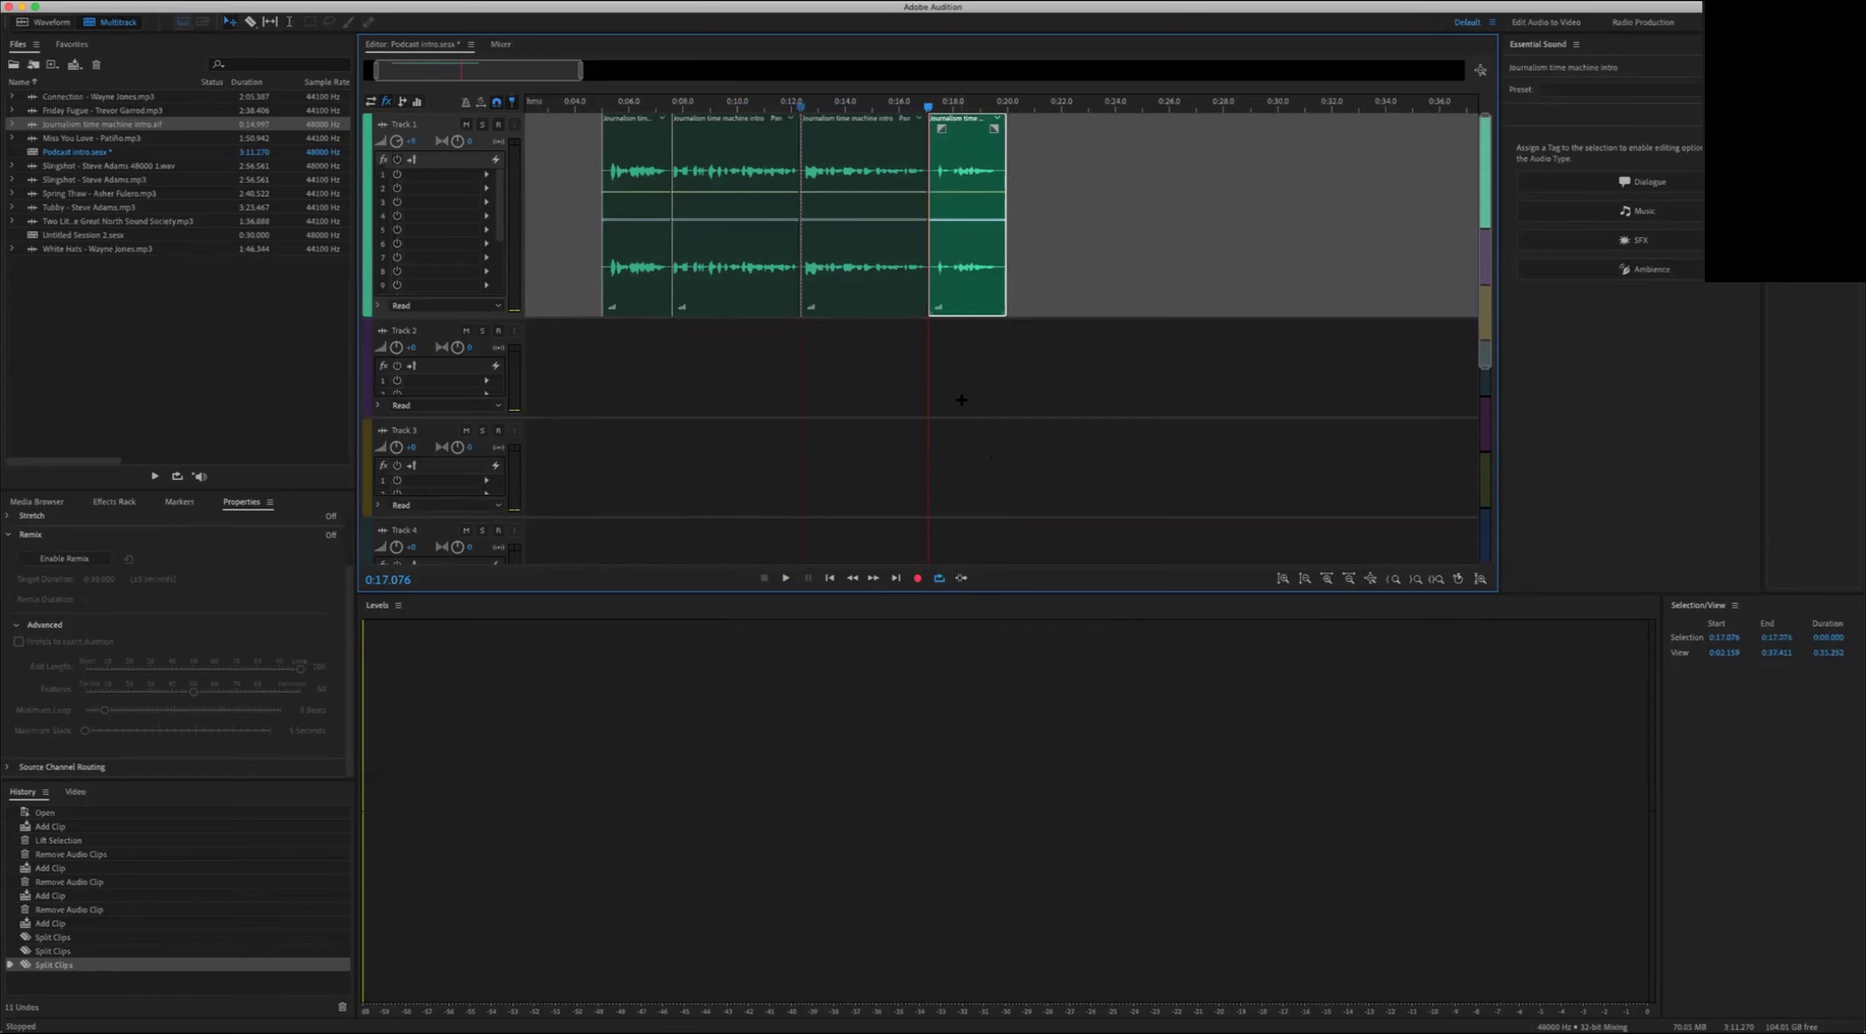
pyautogui.press('space')
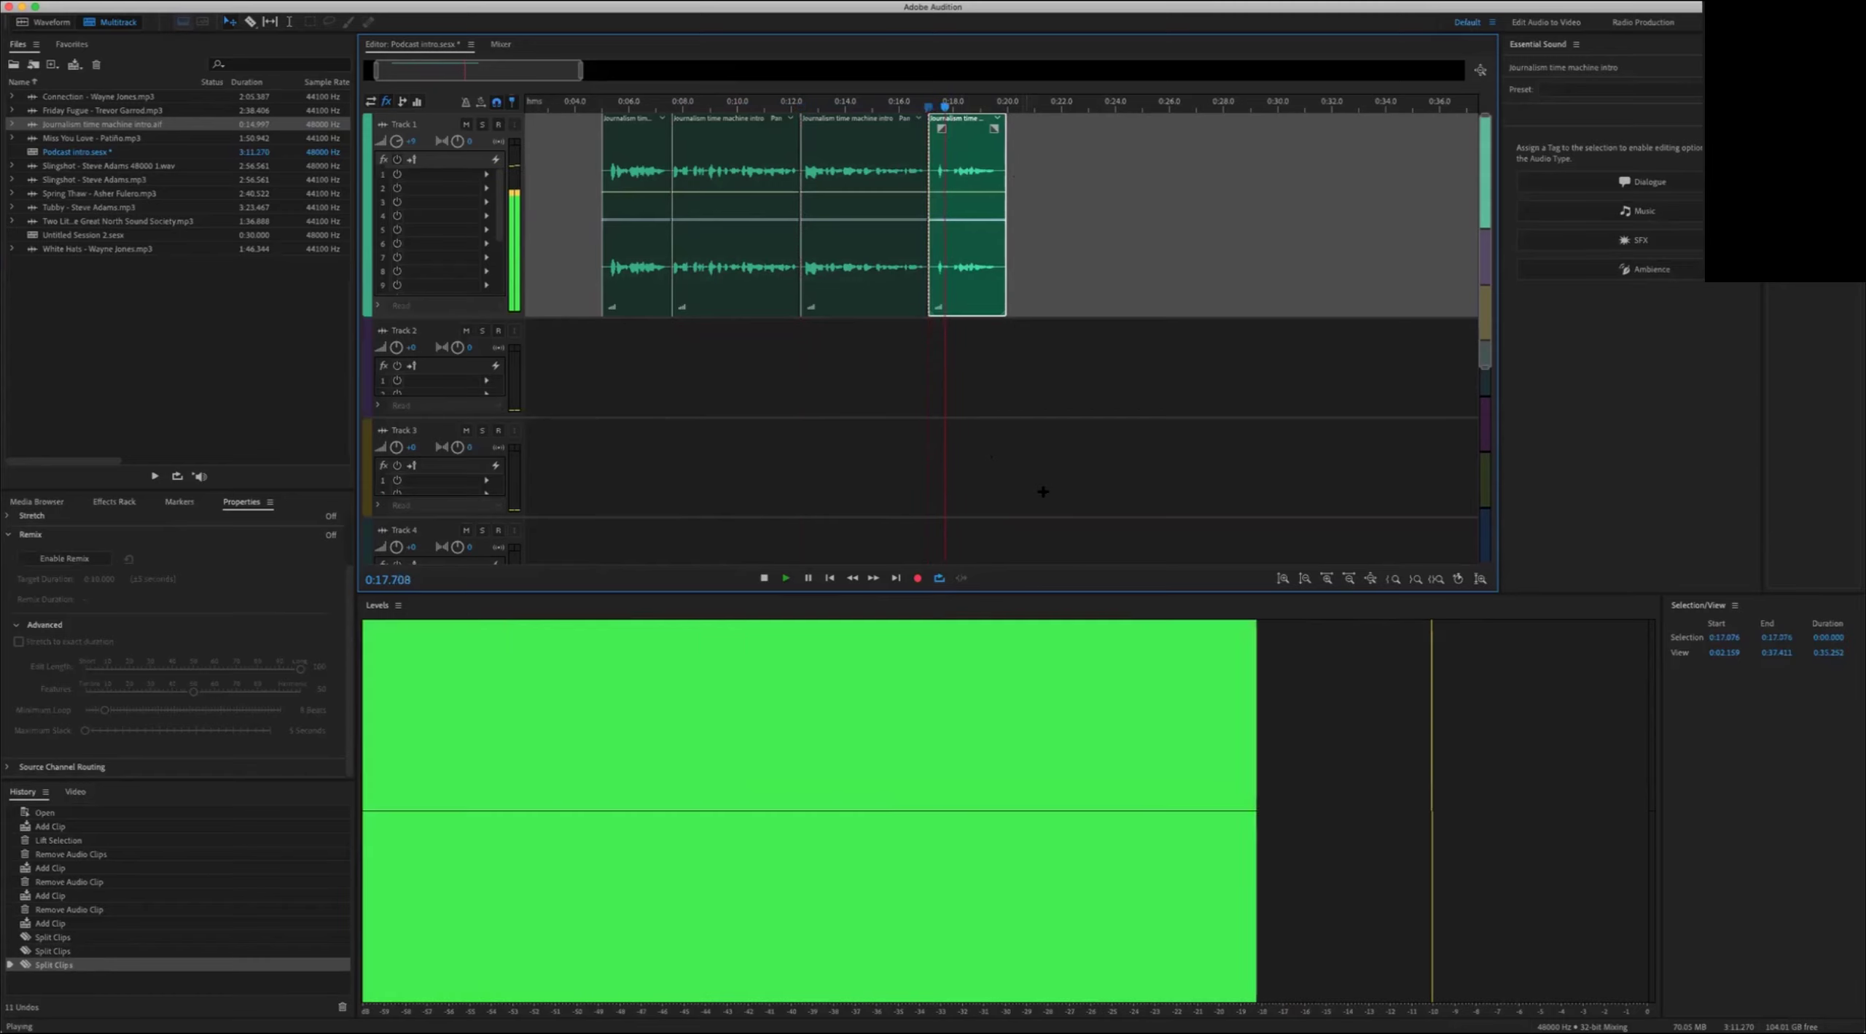
pyautogui.press('space')
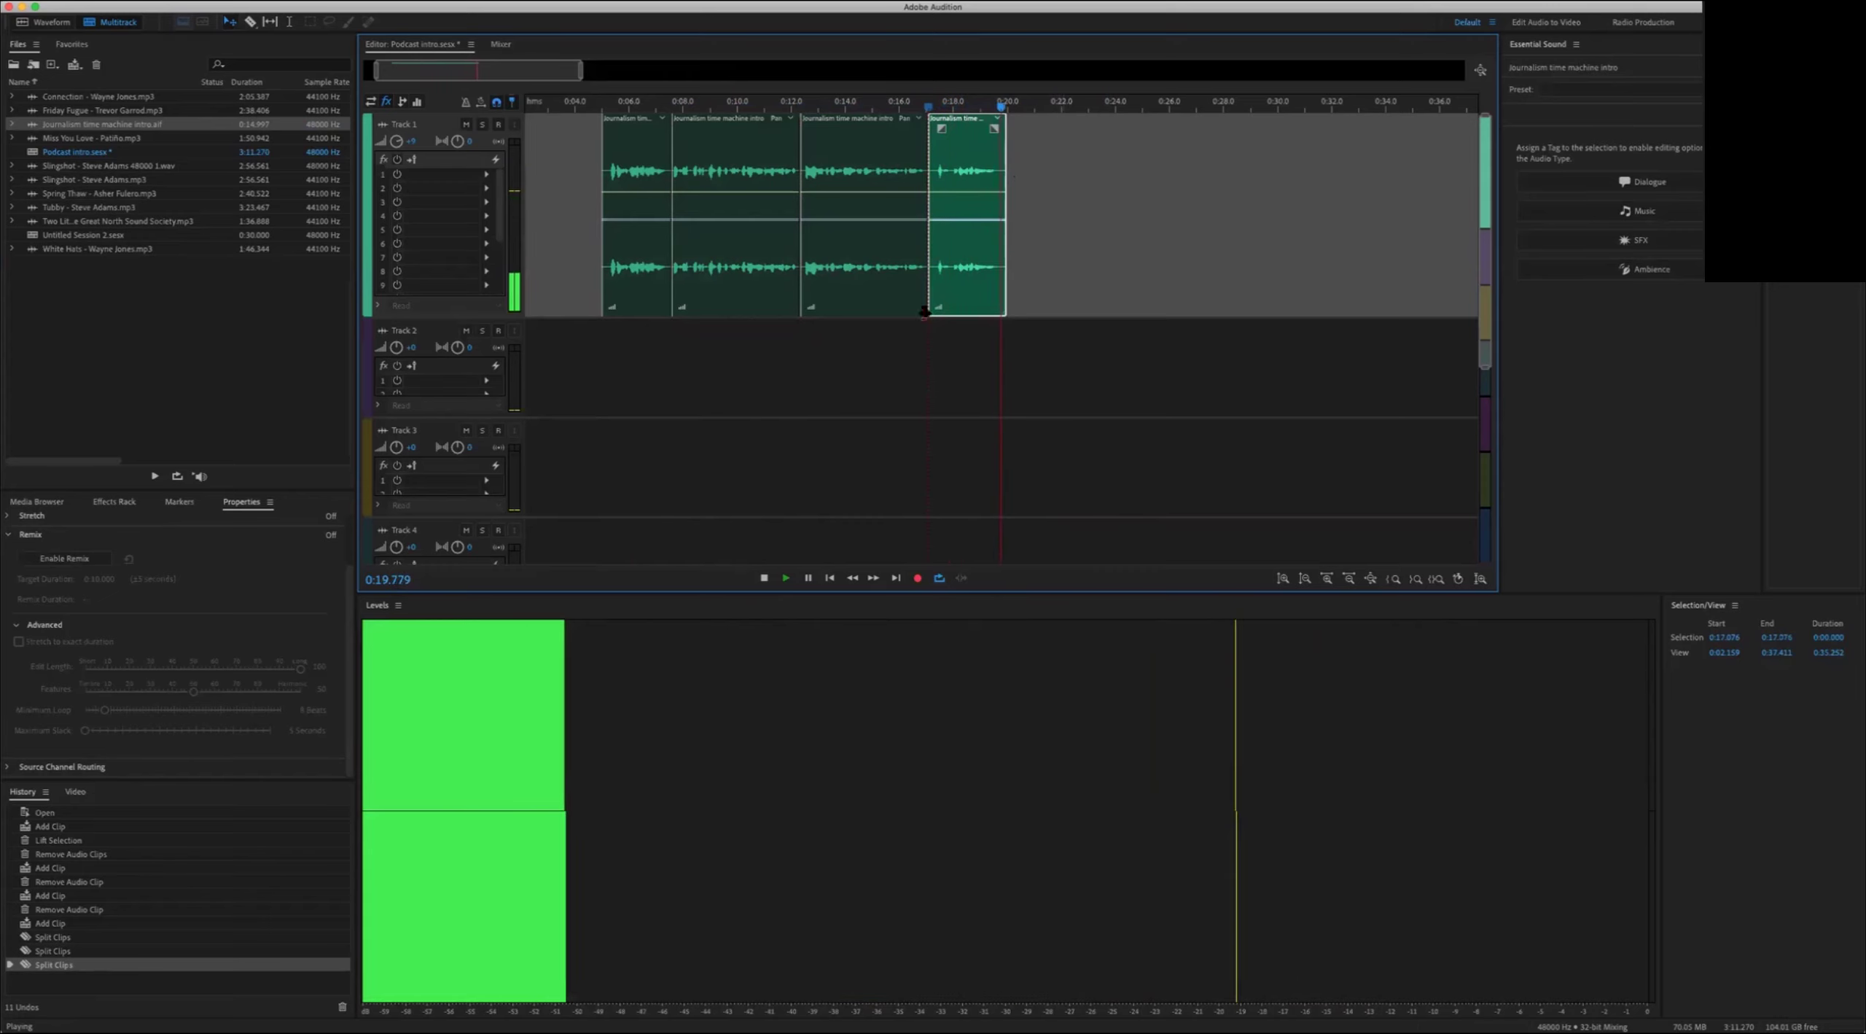
pyautogui.click(628, 102)
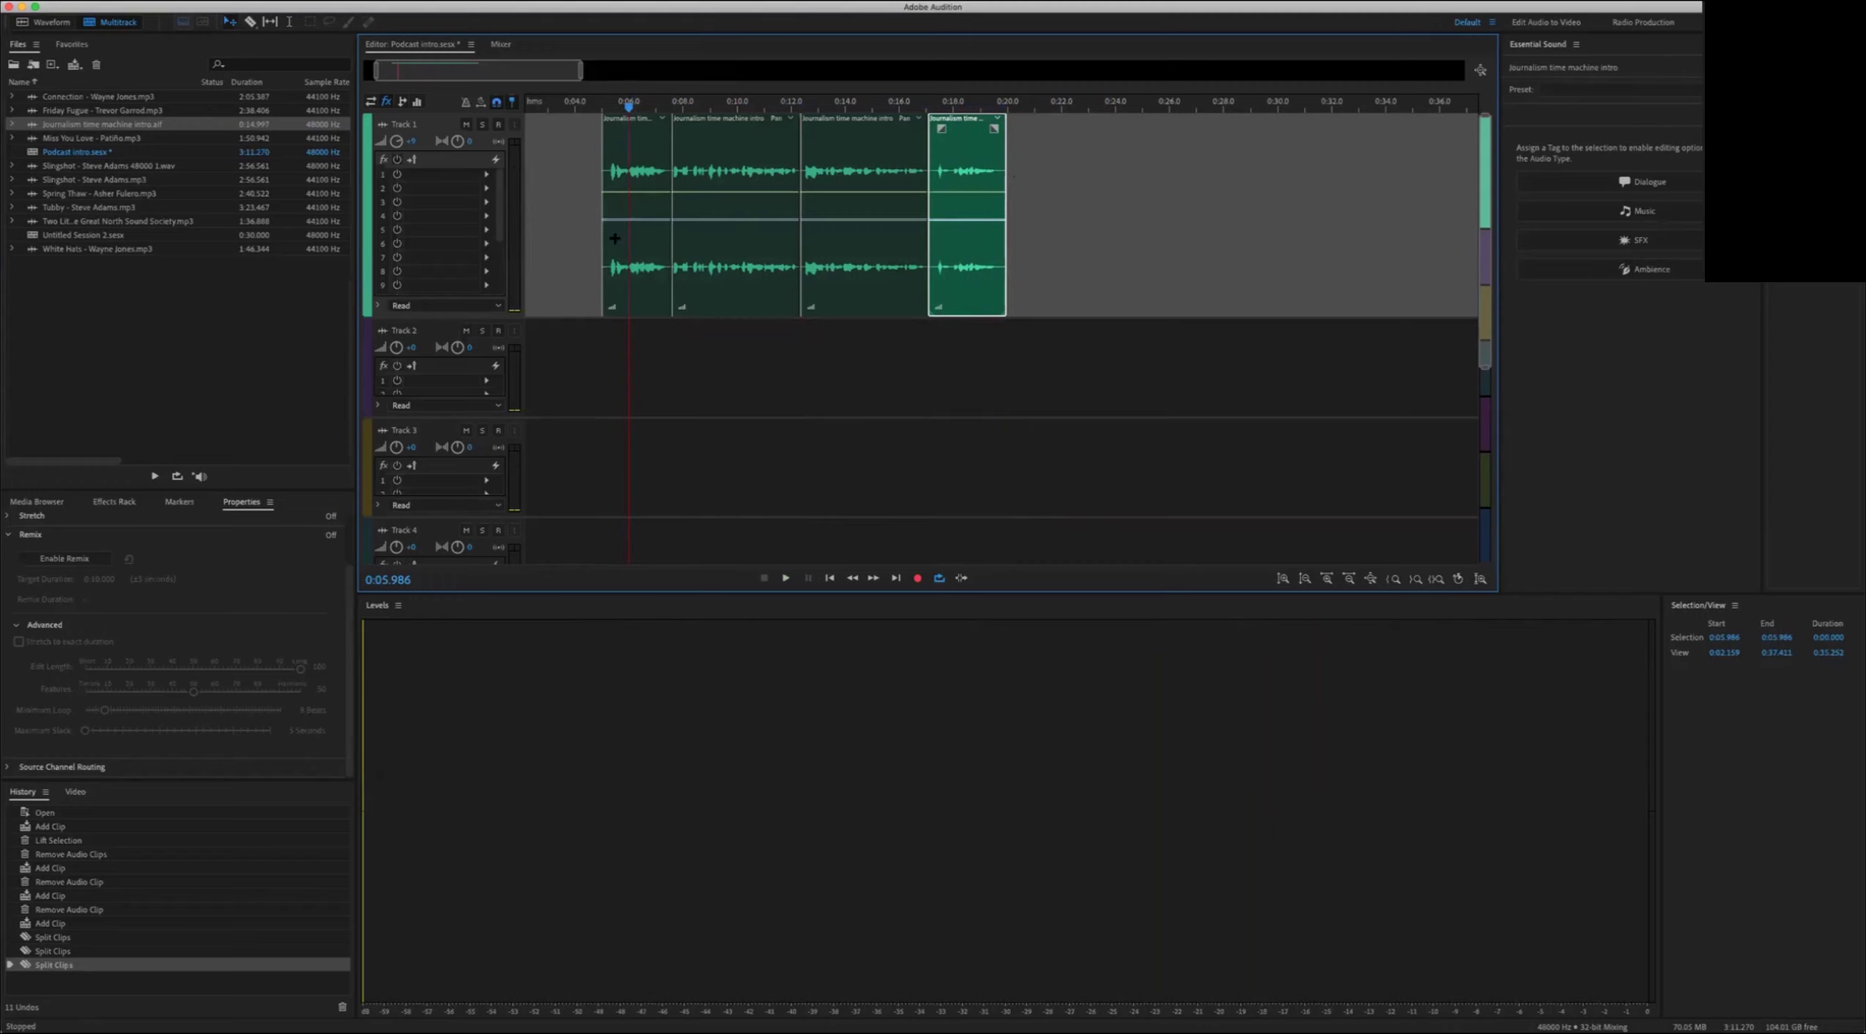
# Step: Rename Track 1 as "Intro voice"
pyautogui.click(407, 125)
pyautogui.press('BackSpace')
pyautogui.write('Intro voice')
pyautogui.press('Return')
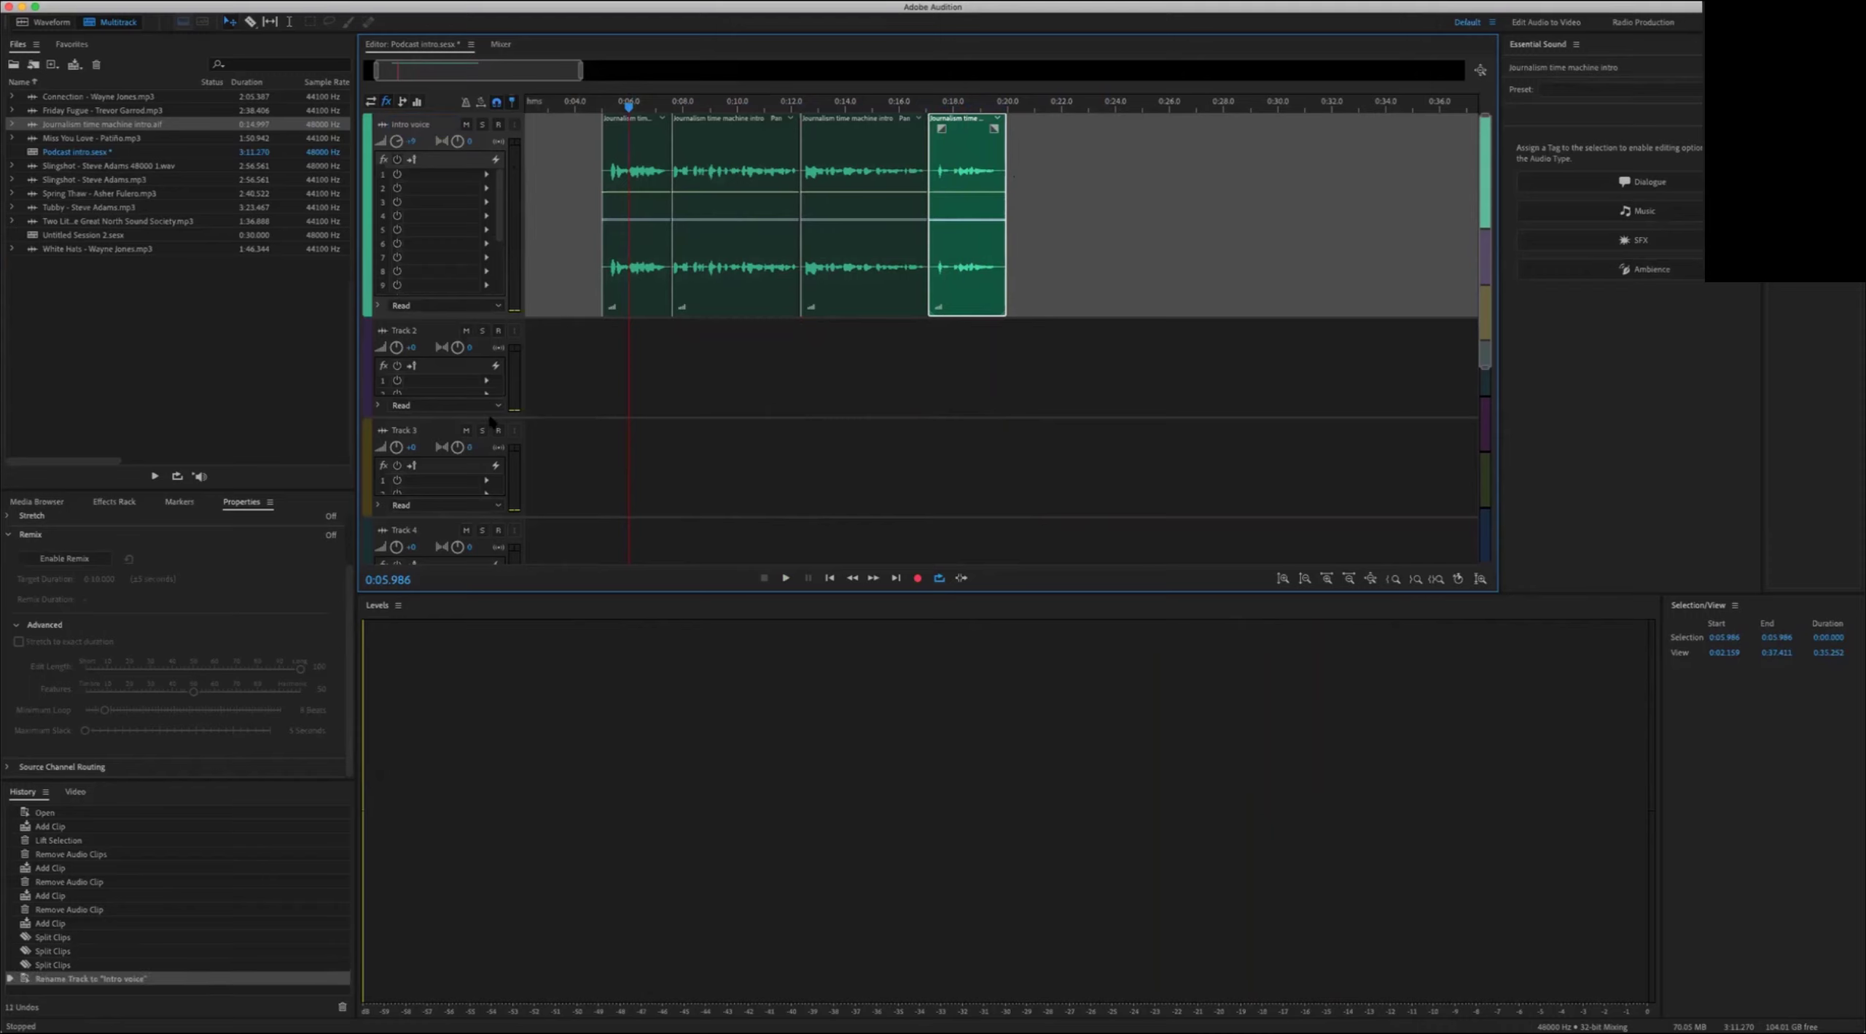
# Step: Rename Track 2 as "music 1" and reduce the height of the voice track above it
pyautogui.click(416, 332)
pyautogui.write('music 1')
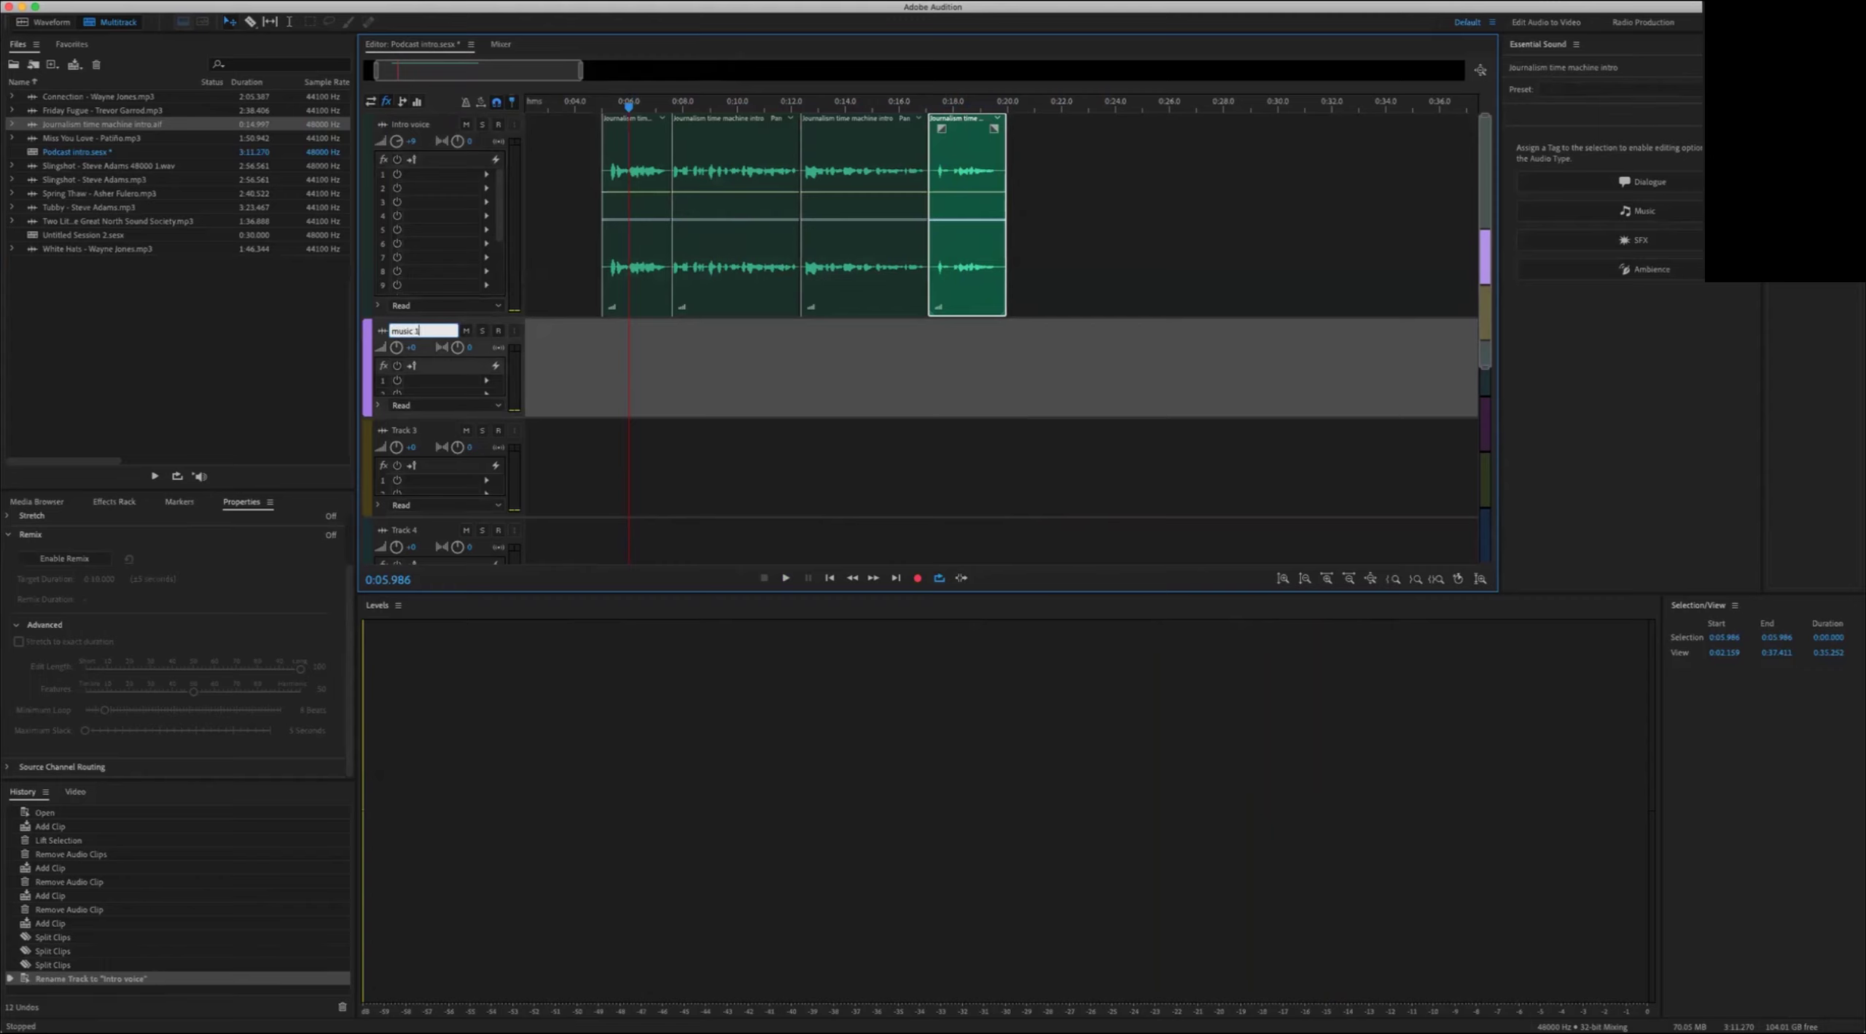
pyautogui.press('Return')
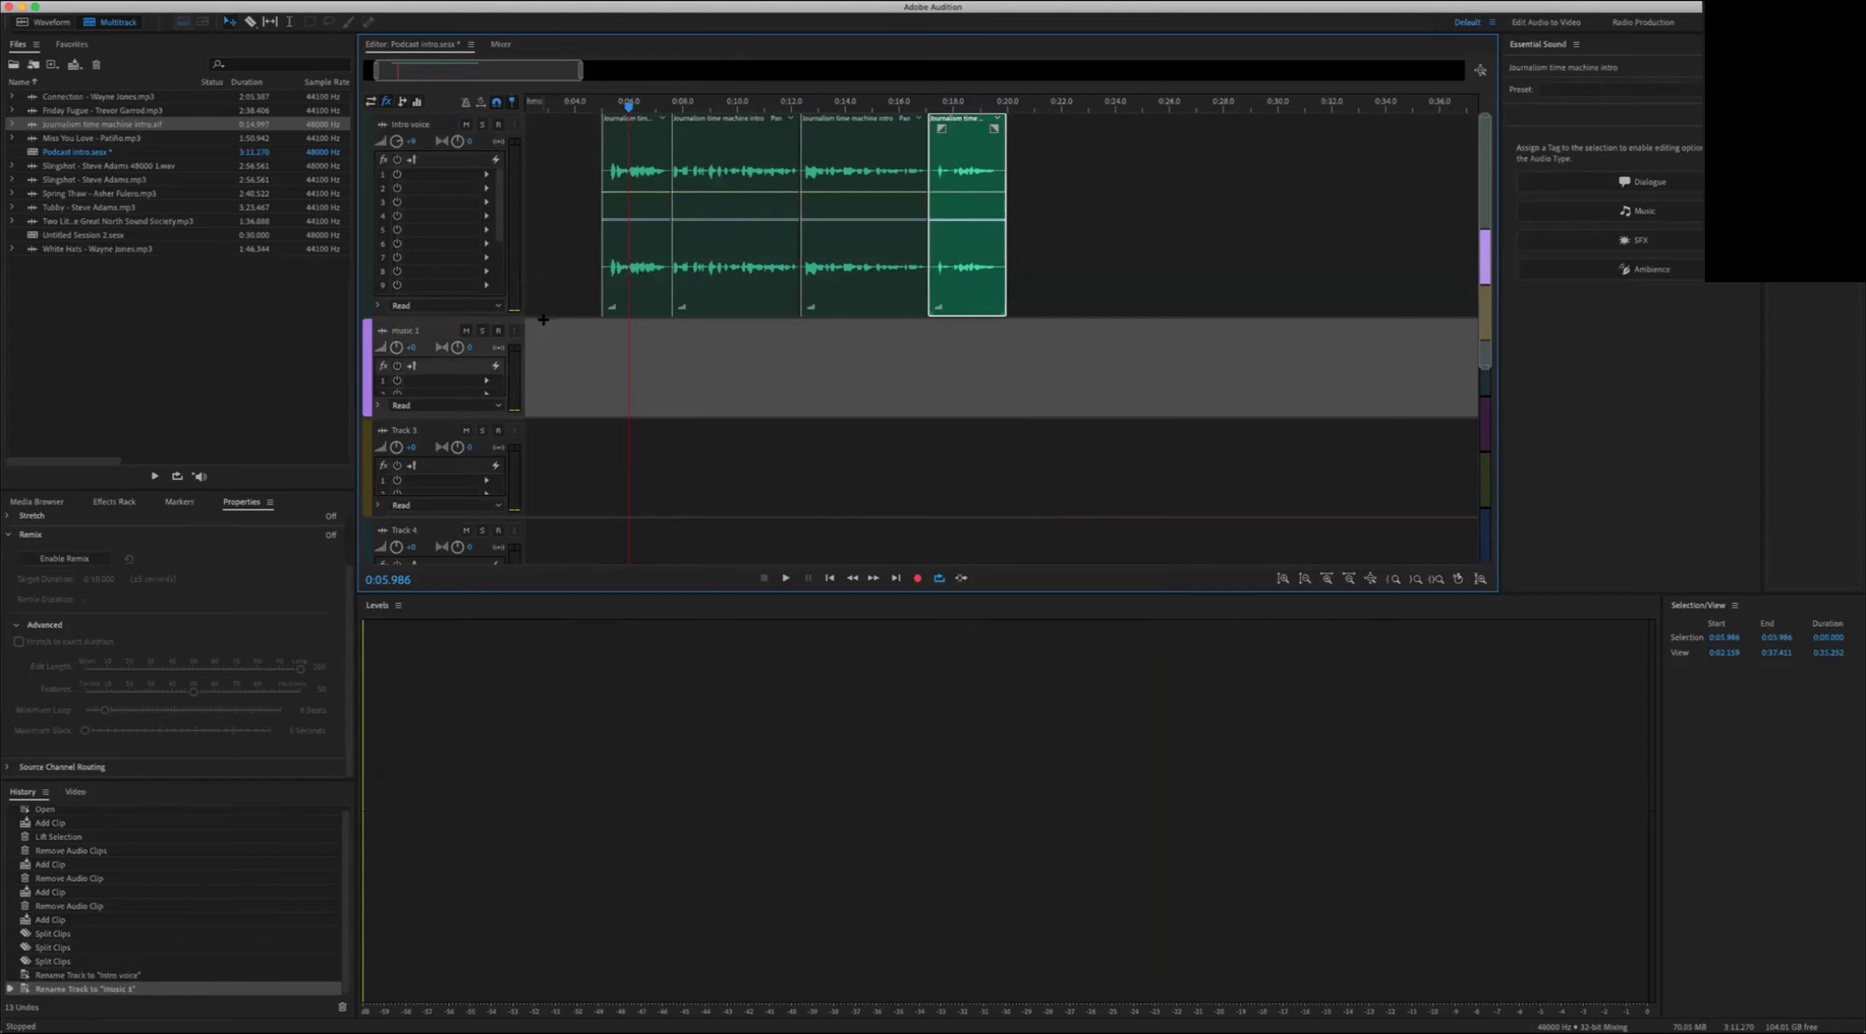
pyautogui.moveTo(514, 315); pyautogui.dragTo(514, 266)
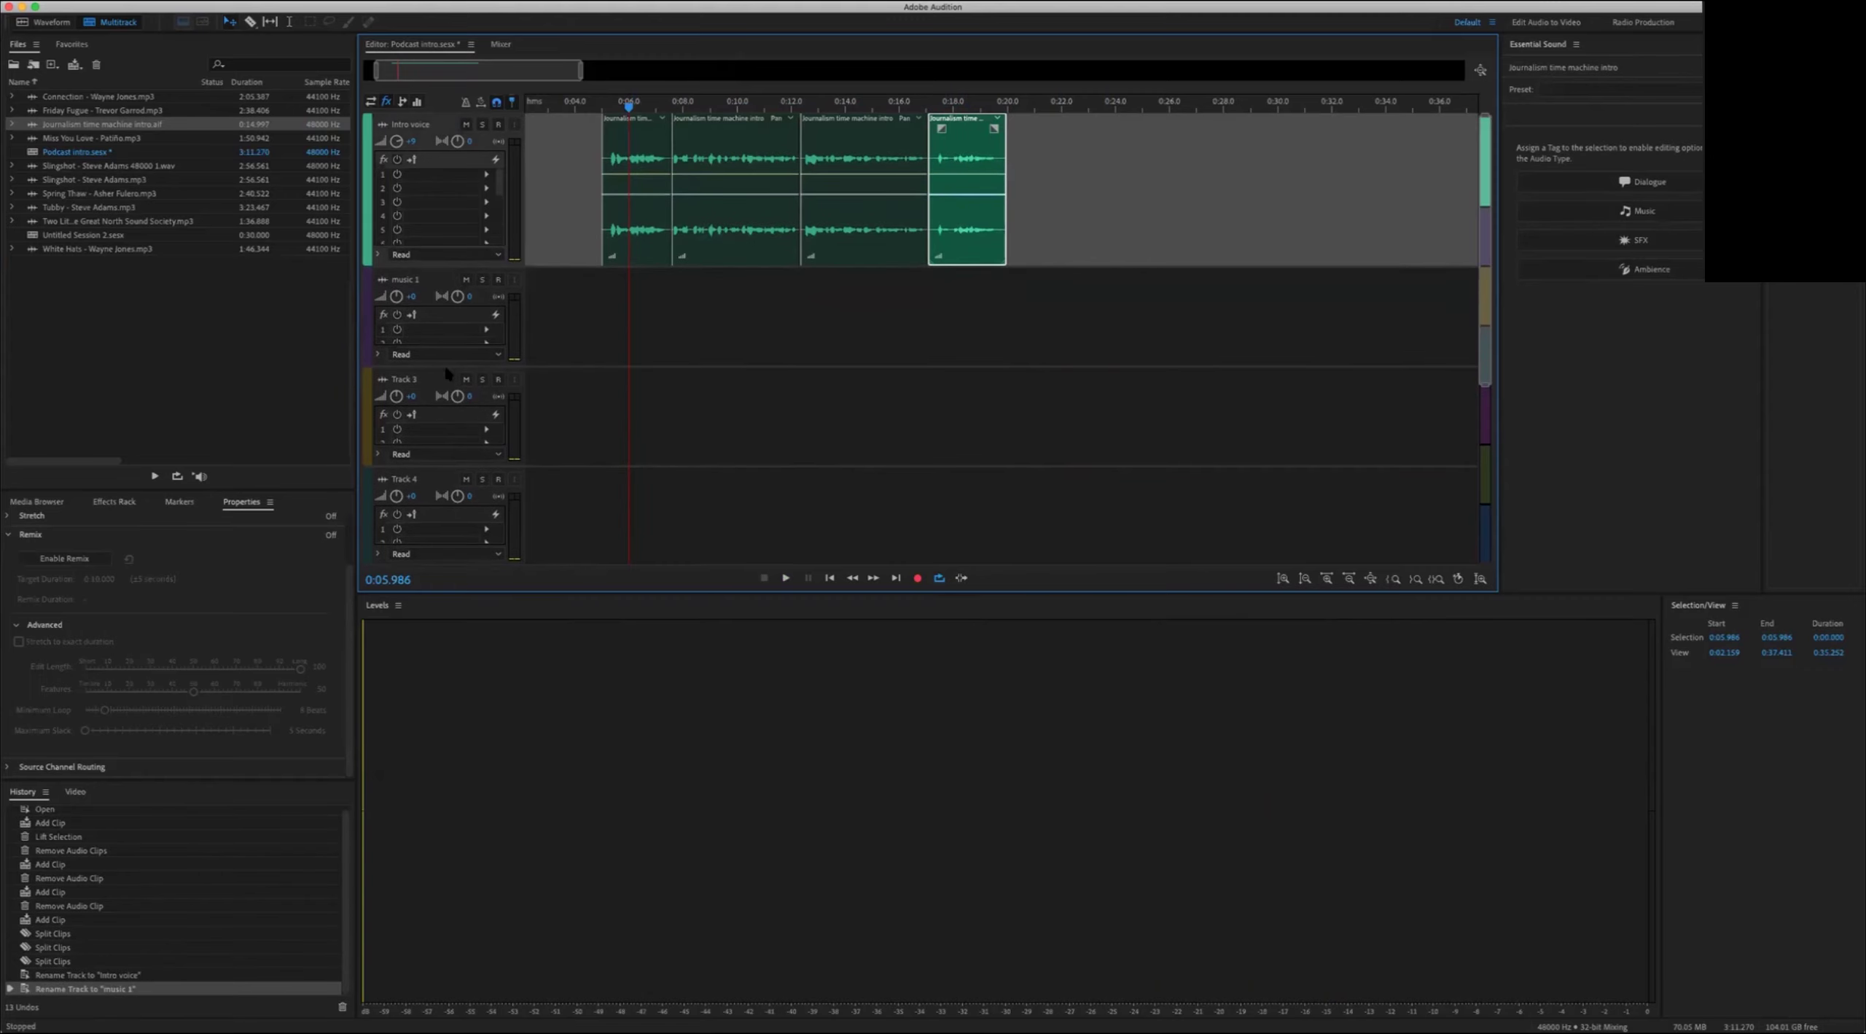
# Step: Browse the imported music files and open Spring Thaw in the waveform editor to inspect it
pyautogui.click(131, 249)
pyautogui.click(137, 221)
pyautogui.click(143, 207)
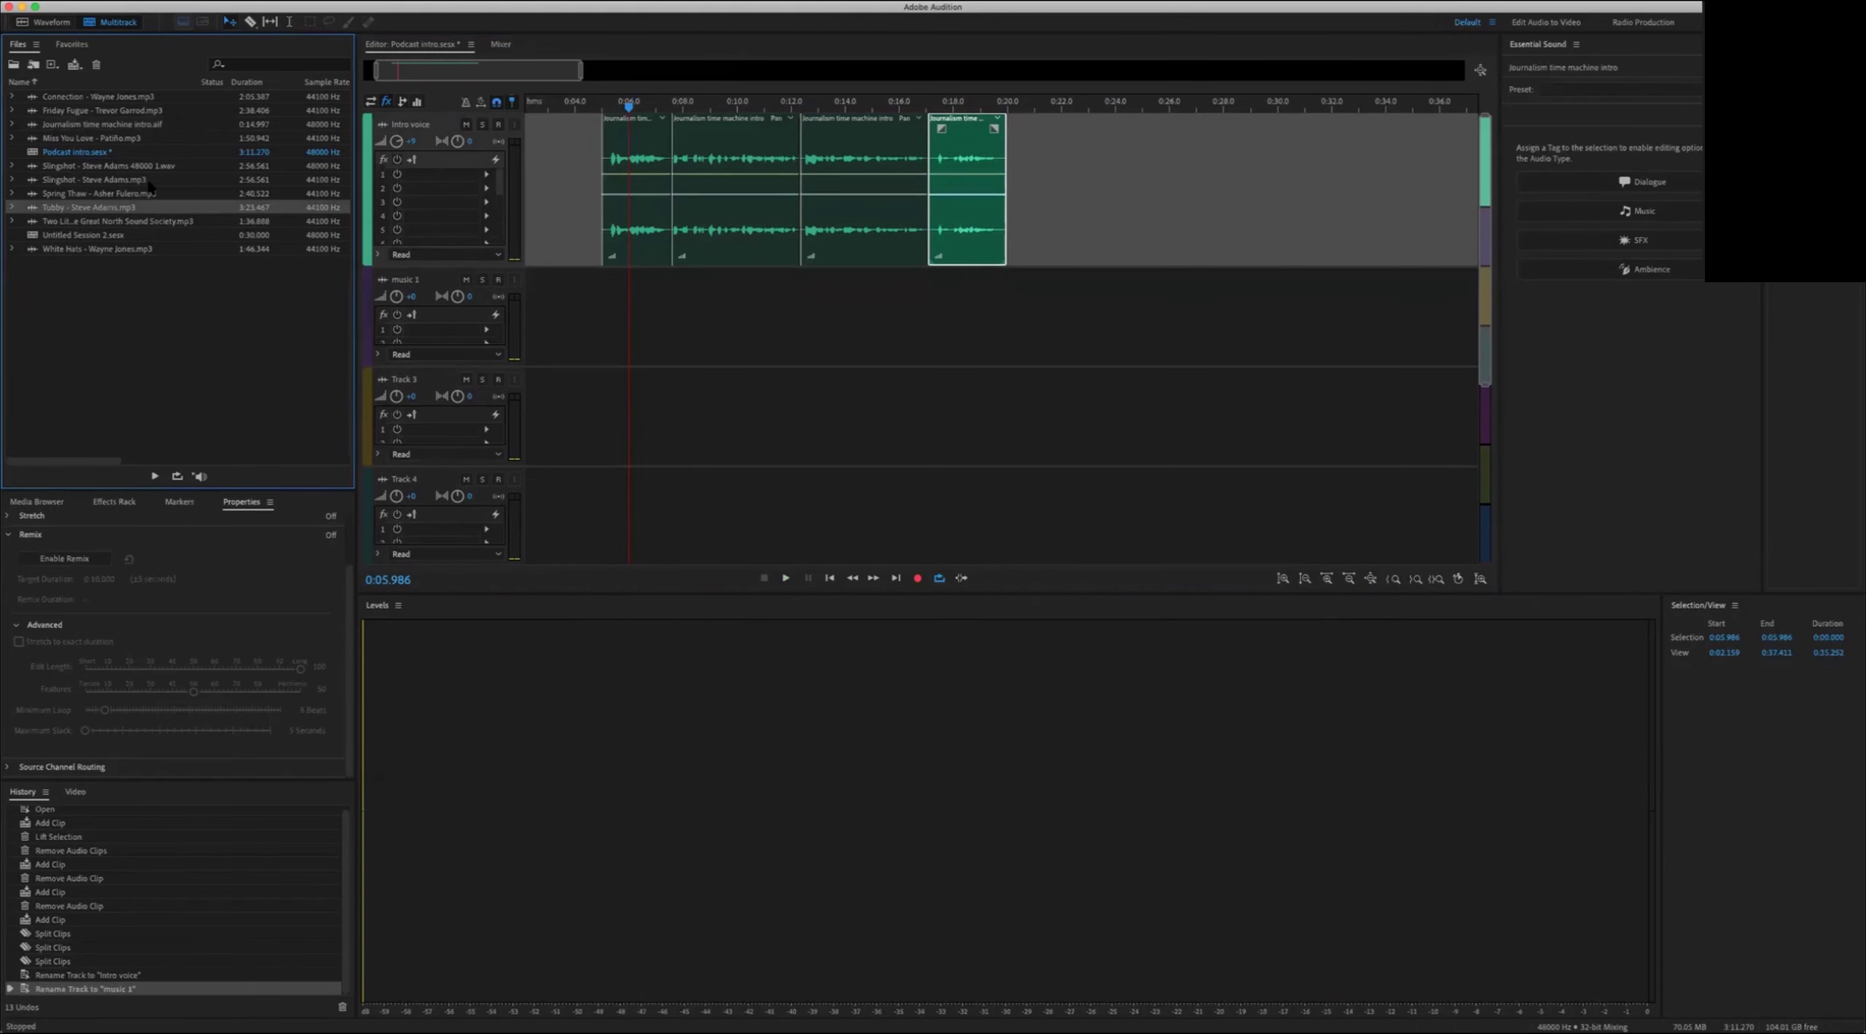
pyautogui.doubleClick(163, 193)
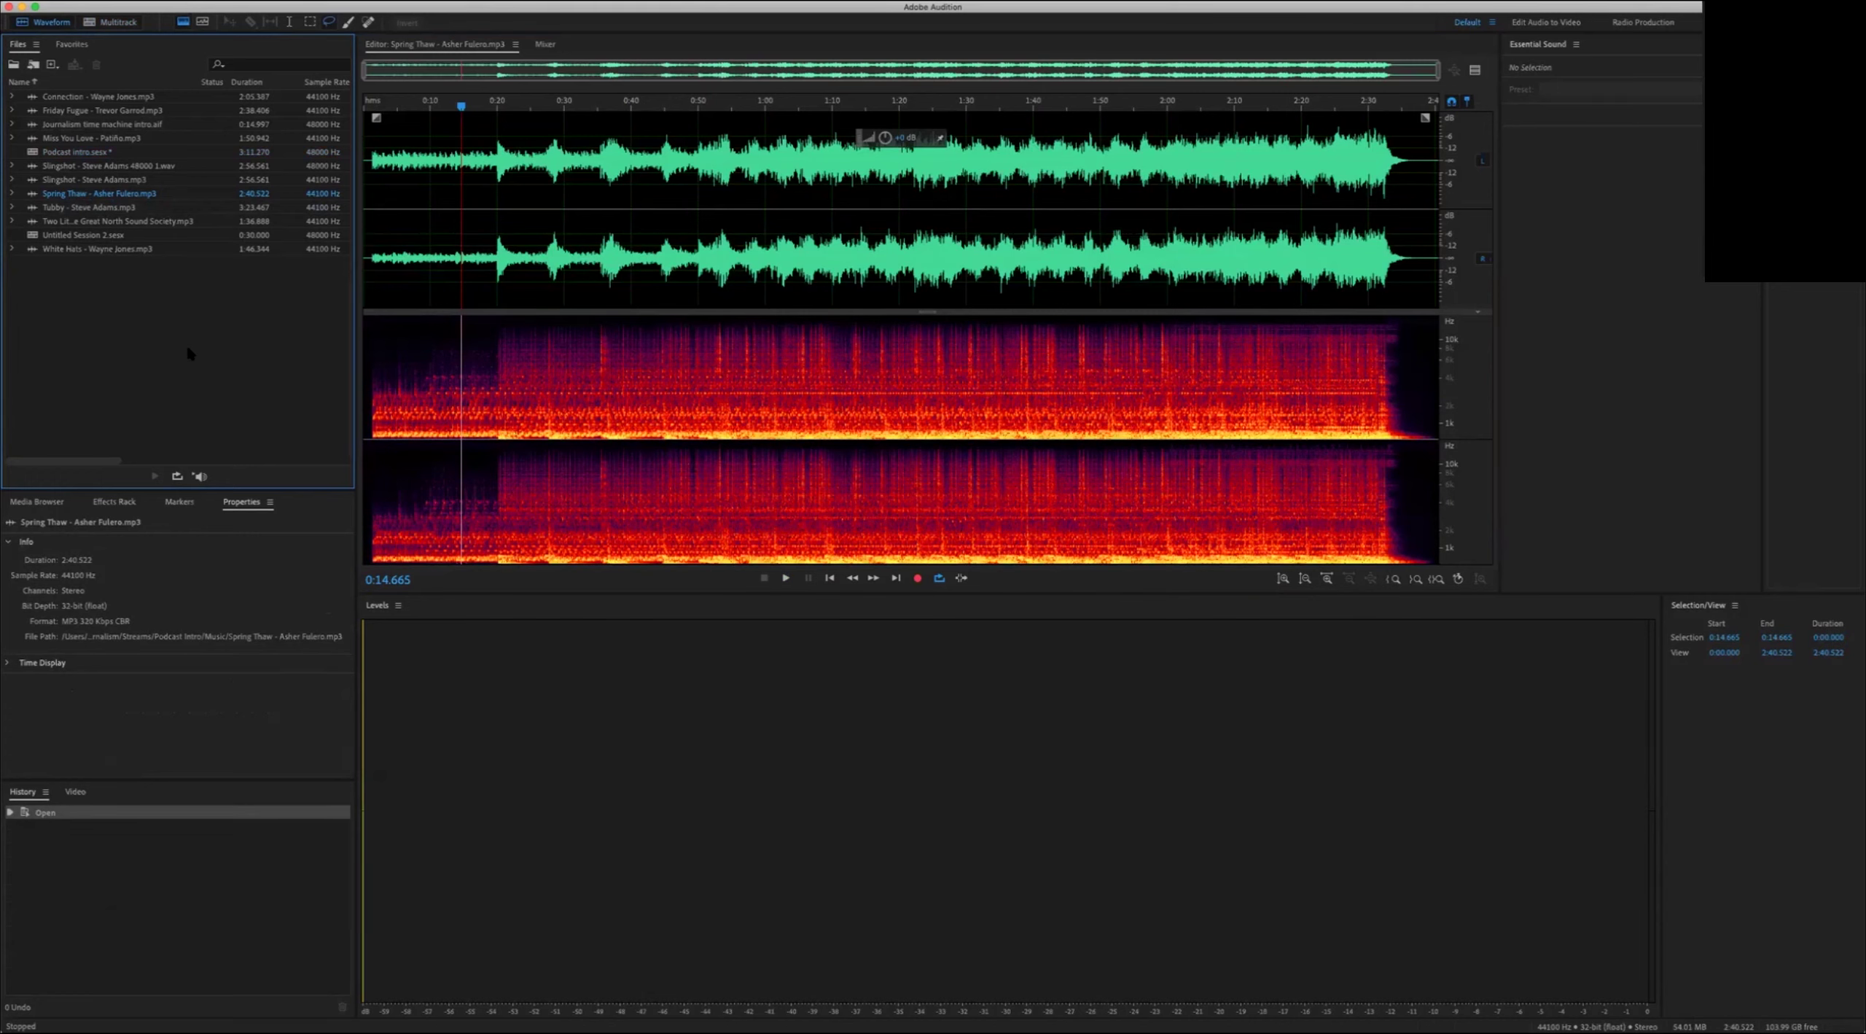
# Step: In the Podcast intro session, place the Connection music file at the start of the music 1 track and make that track taller
pyautogui.doubleClick(44, 151)
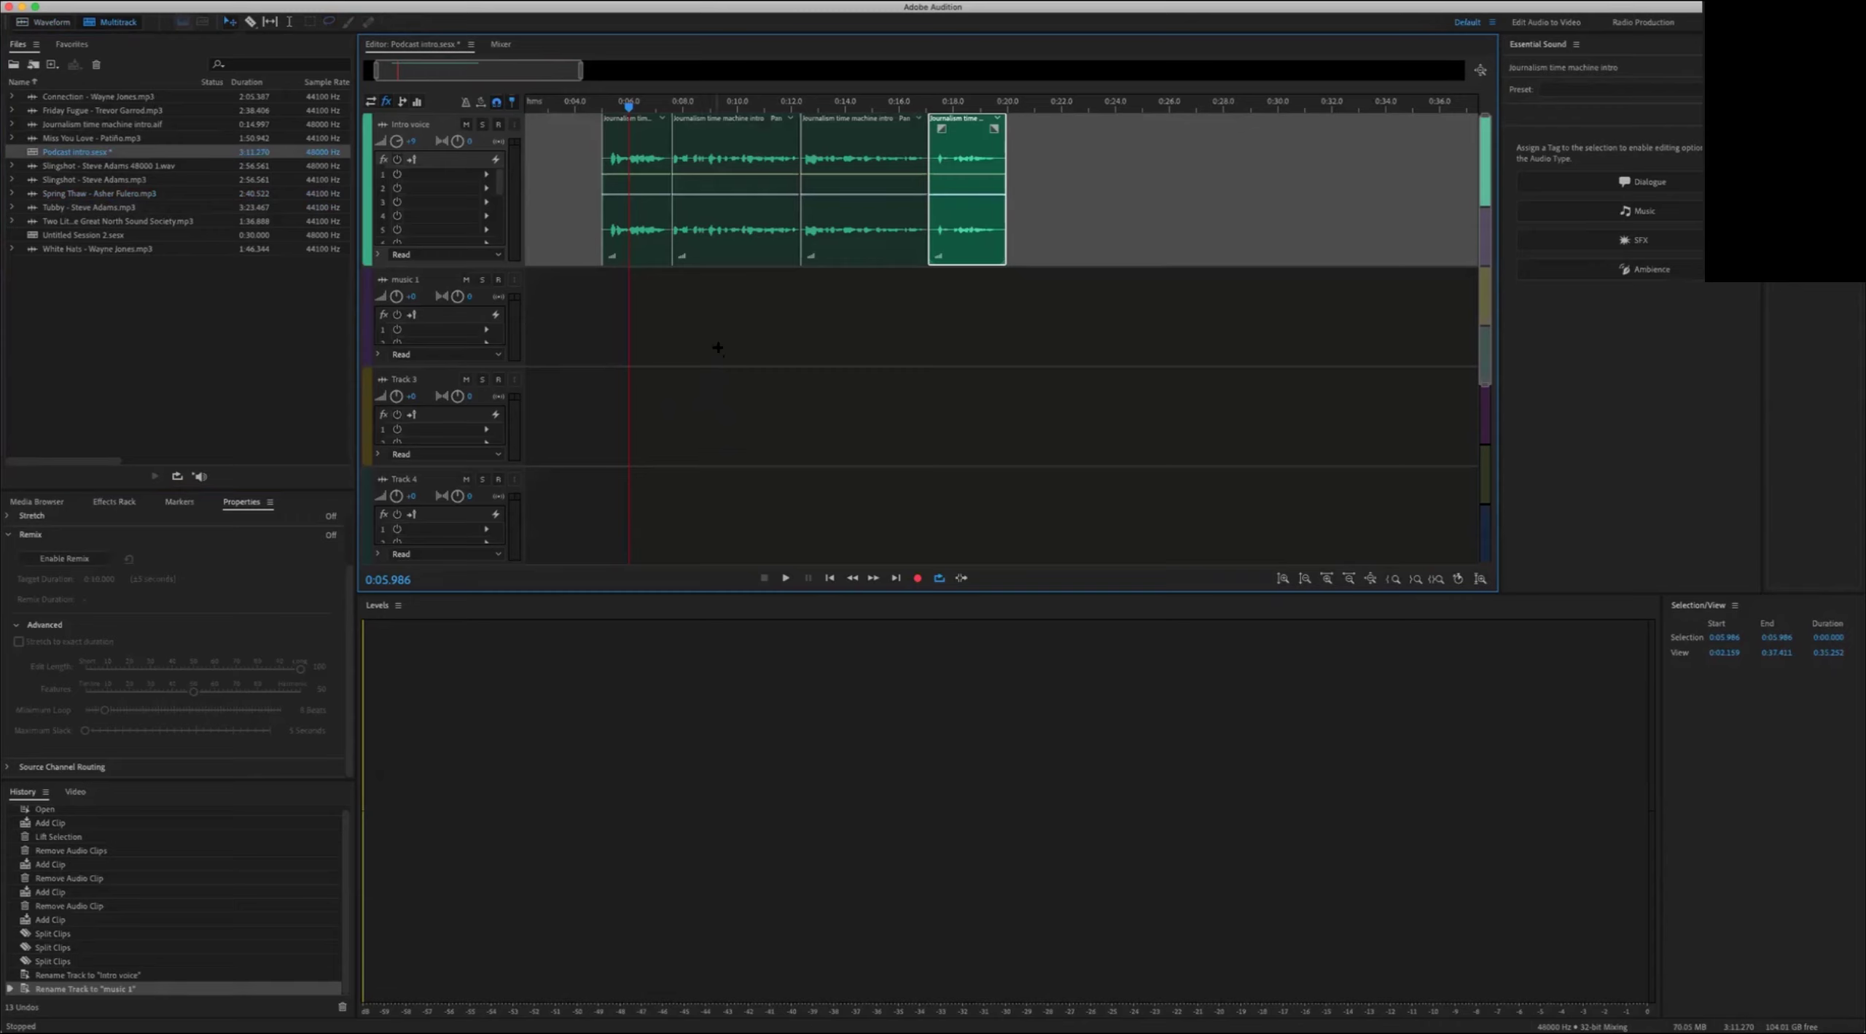
pyautogui.moveTo(35, 99); pyautogui.dragTo(506, 427)
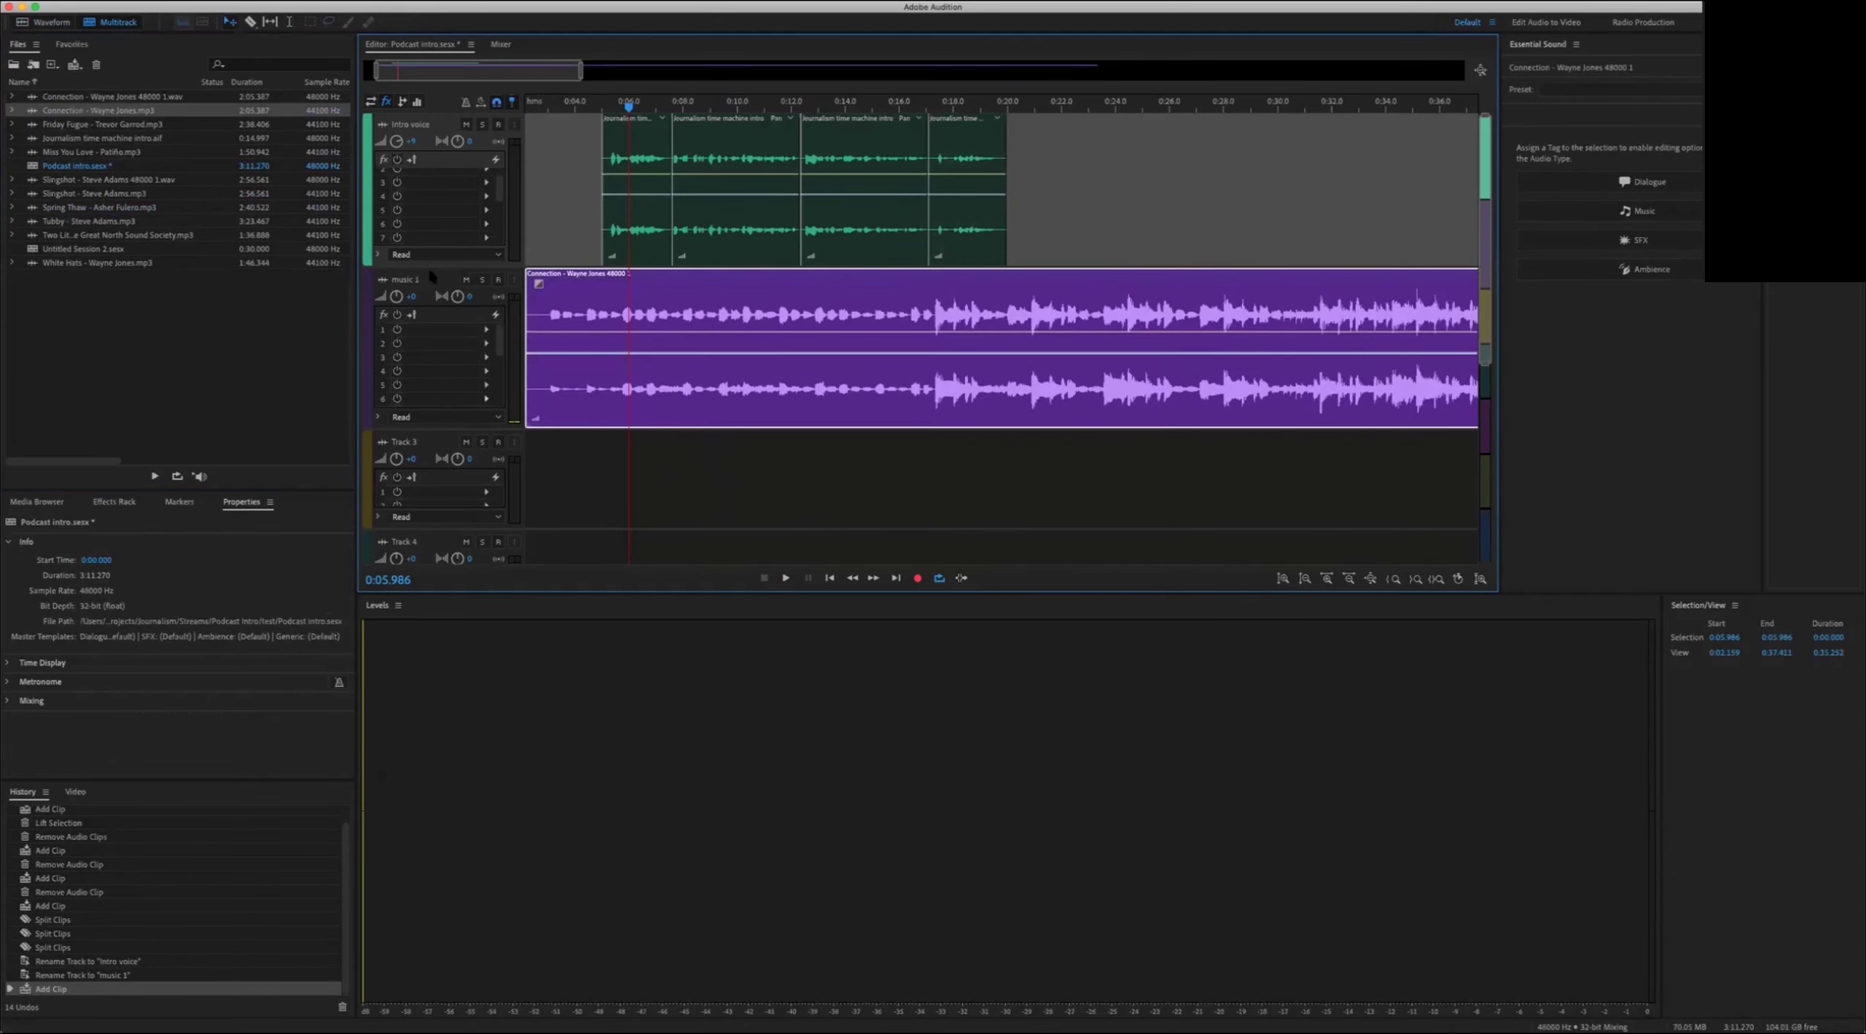
# Step: Lower the music 1 track's volume to about -12 dB while playing passages of the Connection clip
pyautogui.moveTo(396, 296); pyautogui.dragTo(395, 308)
pyautogui.click(1031, 98)
pyautogui.press('space')
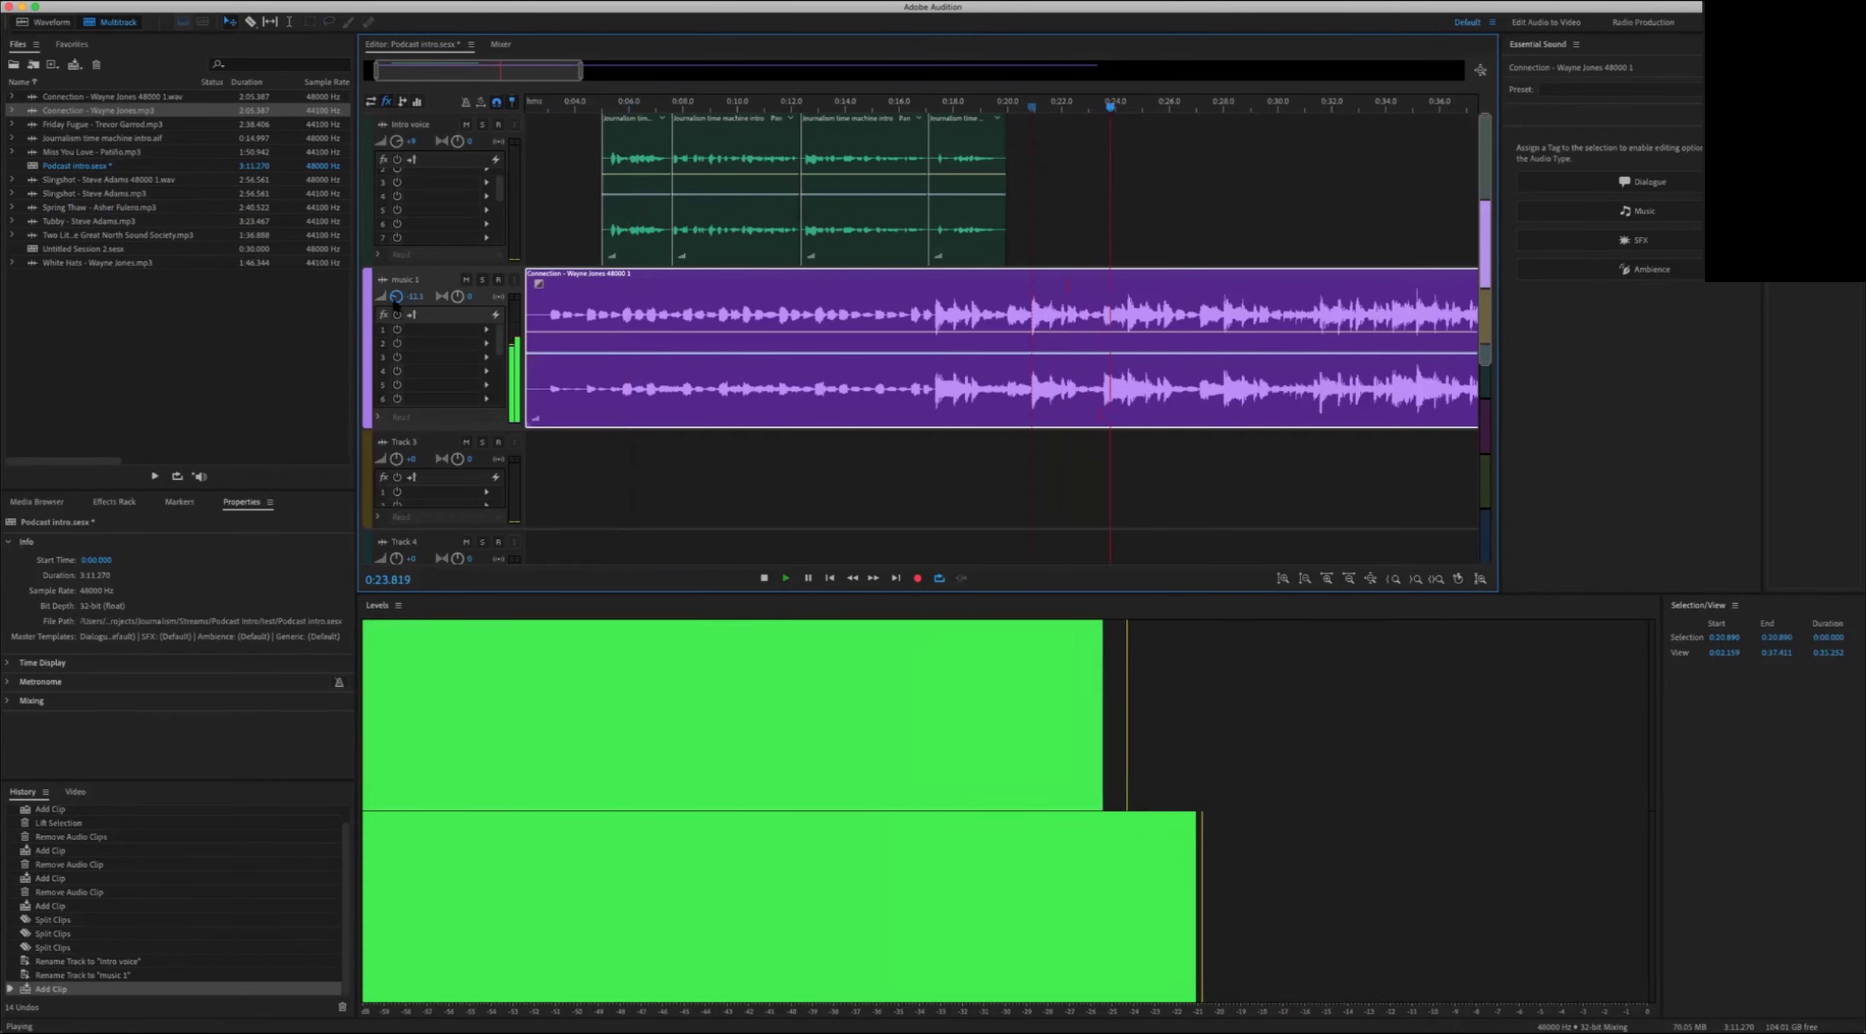
pyautogui.press('space')
pyautogui.press('space')
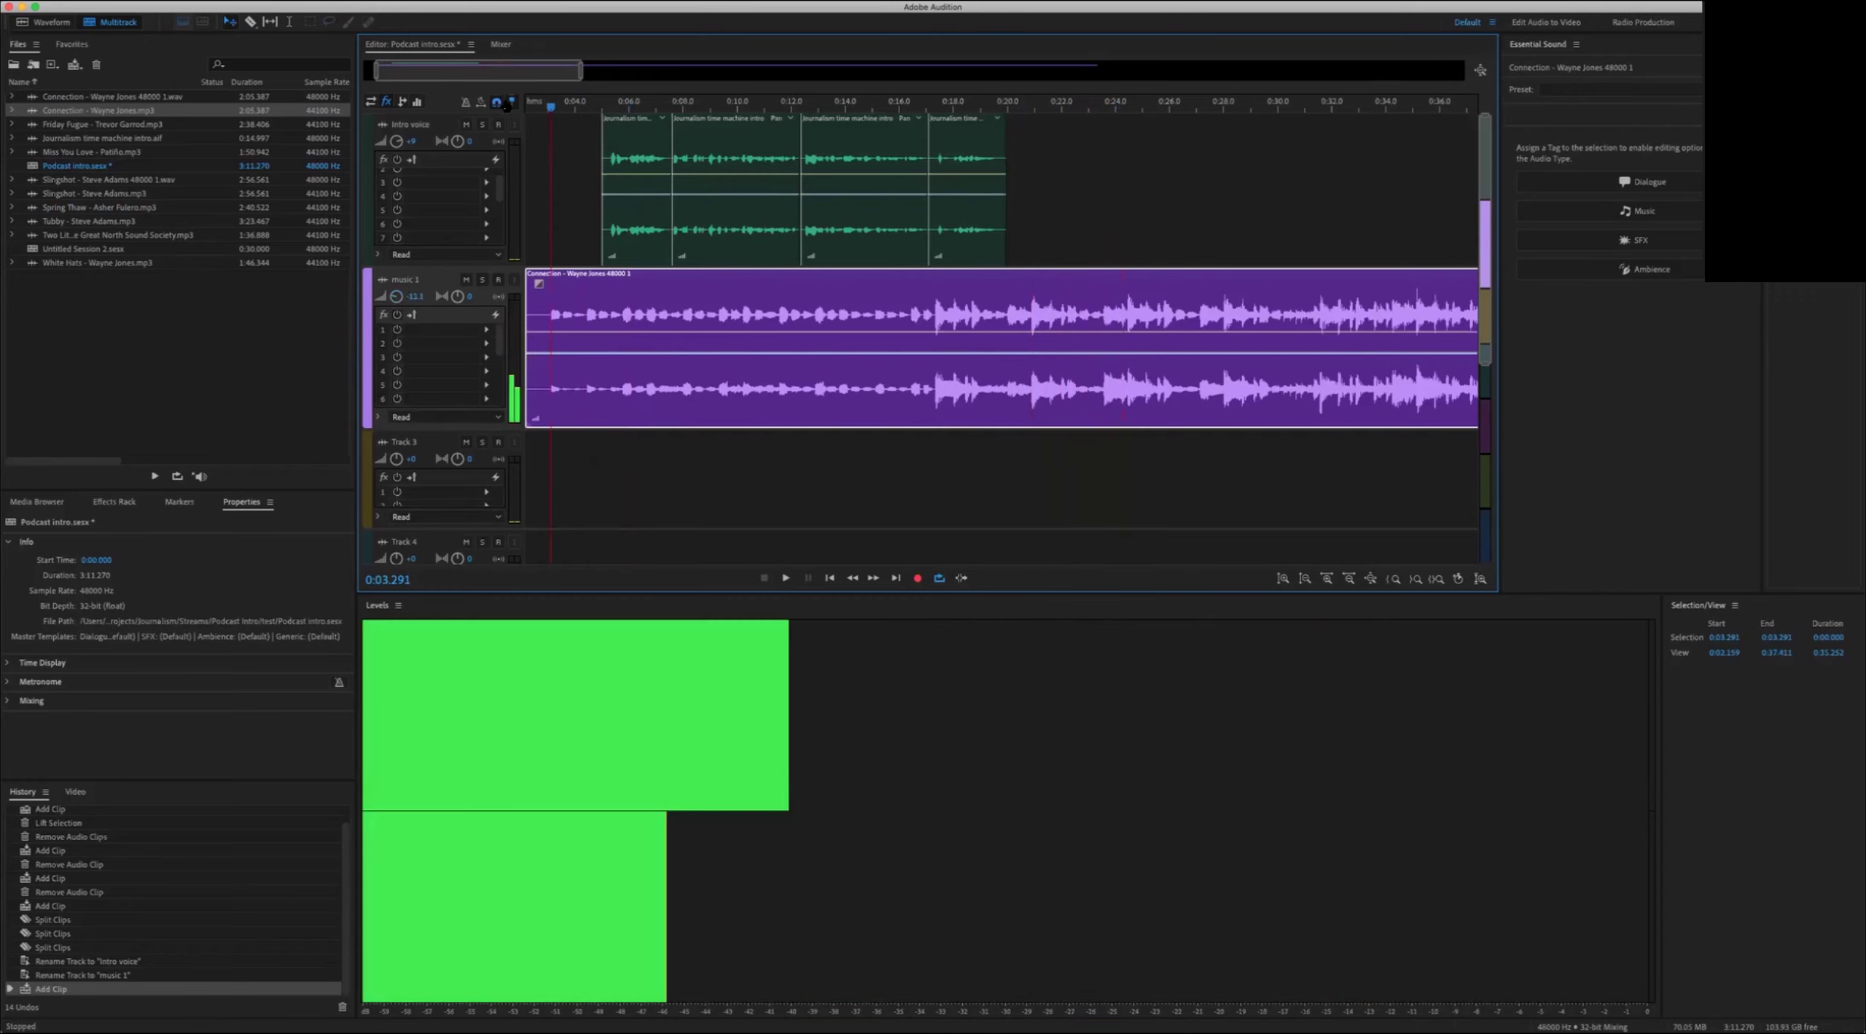
pyautogui.press('space')
pyautogui.press('Home')
# Step: Move the Connection clip to the very start of the timeline and shift all four voice clips together to begin at about 4.7 seconds
pyautogui.moveTo(1120, 138); pyautogui.dragTo(670, 254)
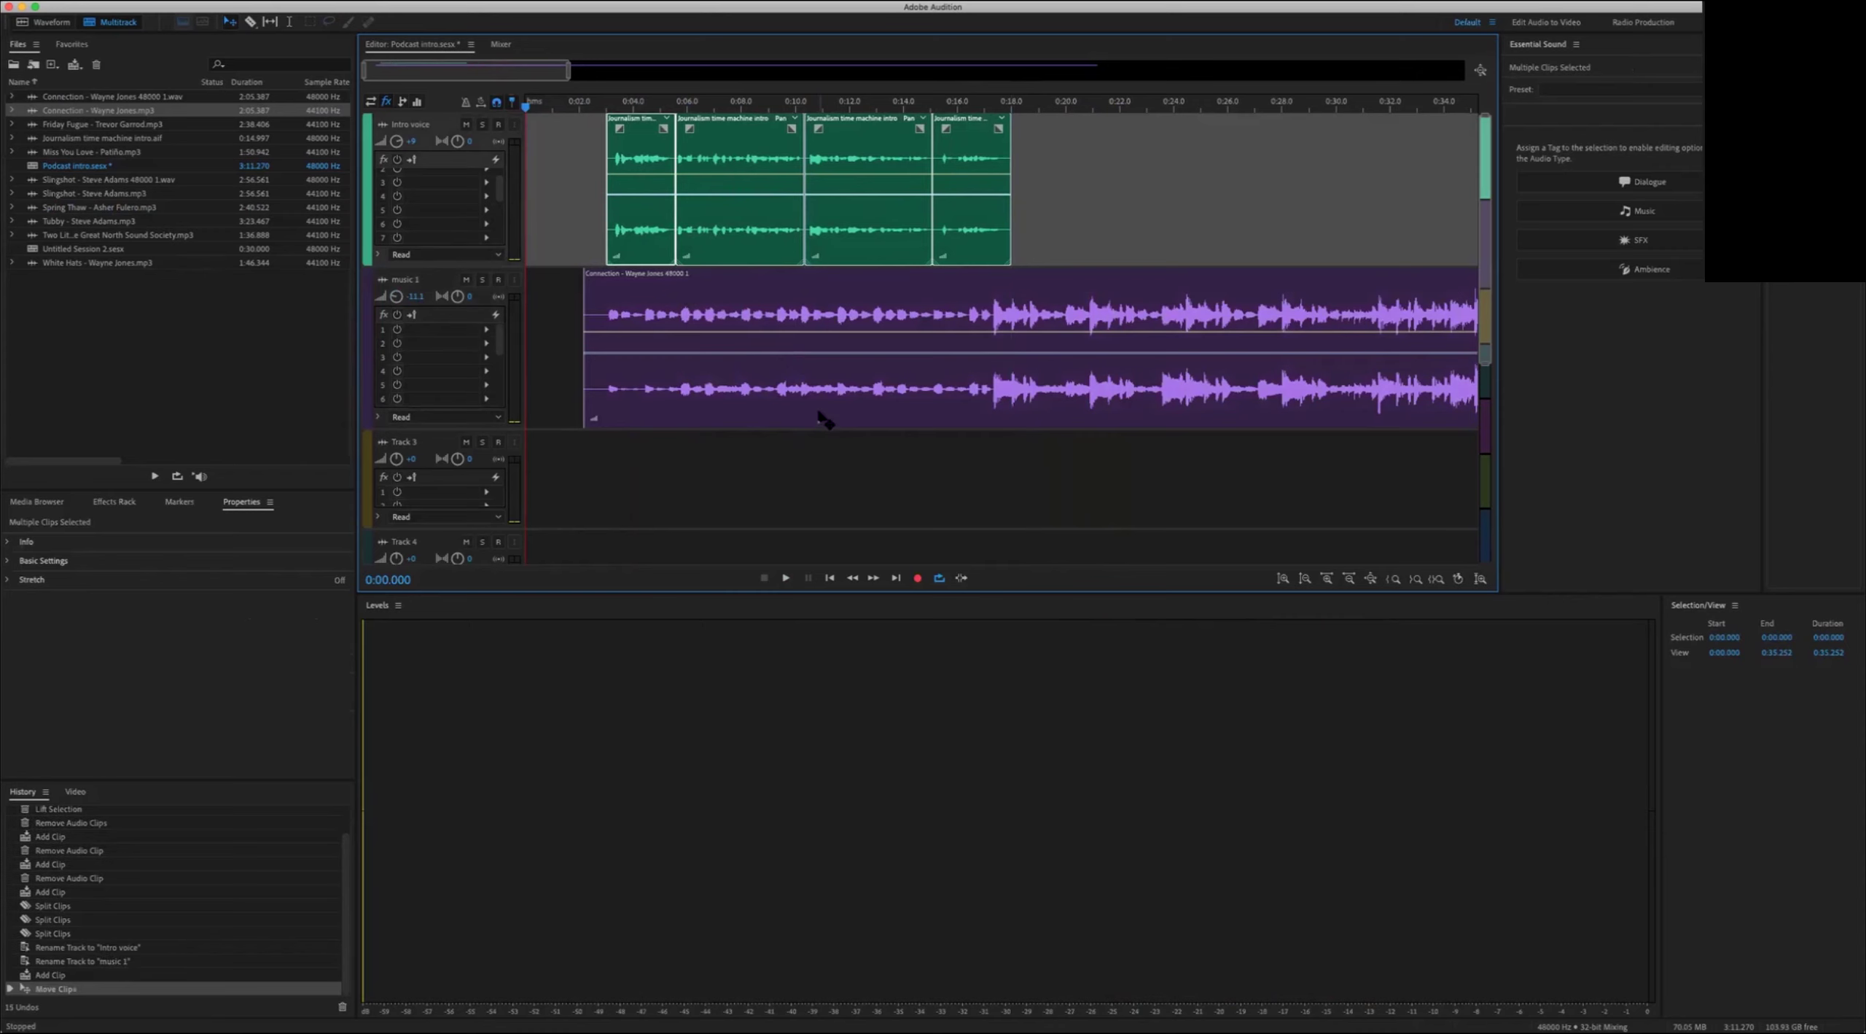
pyautogui.moveTo(827, 421); pyautogui.dragTo(770, 412)
pyautogui.moveTo(1055, 154); pyautogui.dragTo(700, 218)
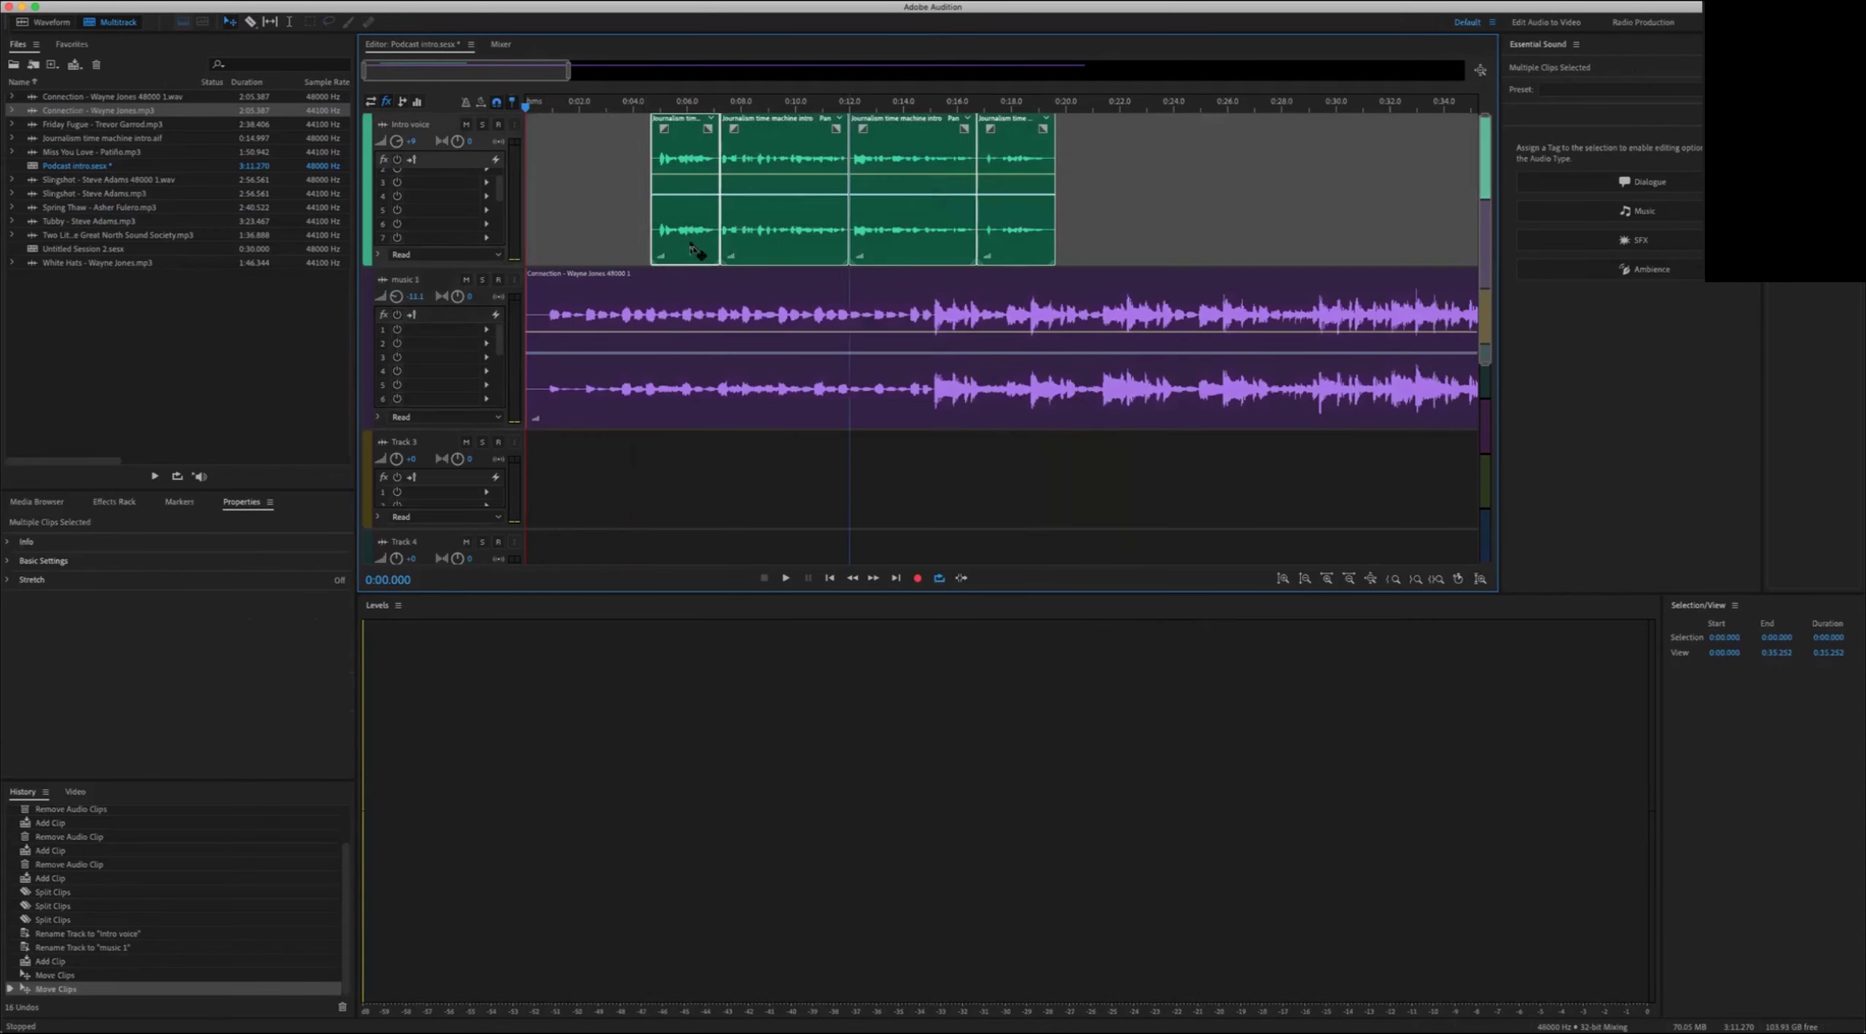
# Step: Play the mix from the beginning and raise the music 1 track's volume so the music sits better under the voice
pyautogui.press('space')
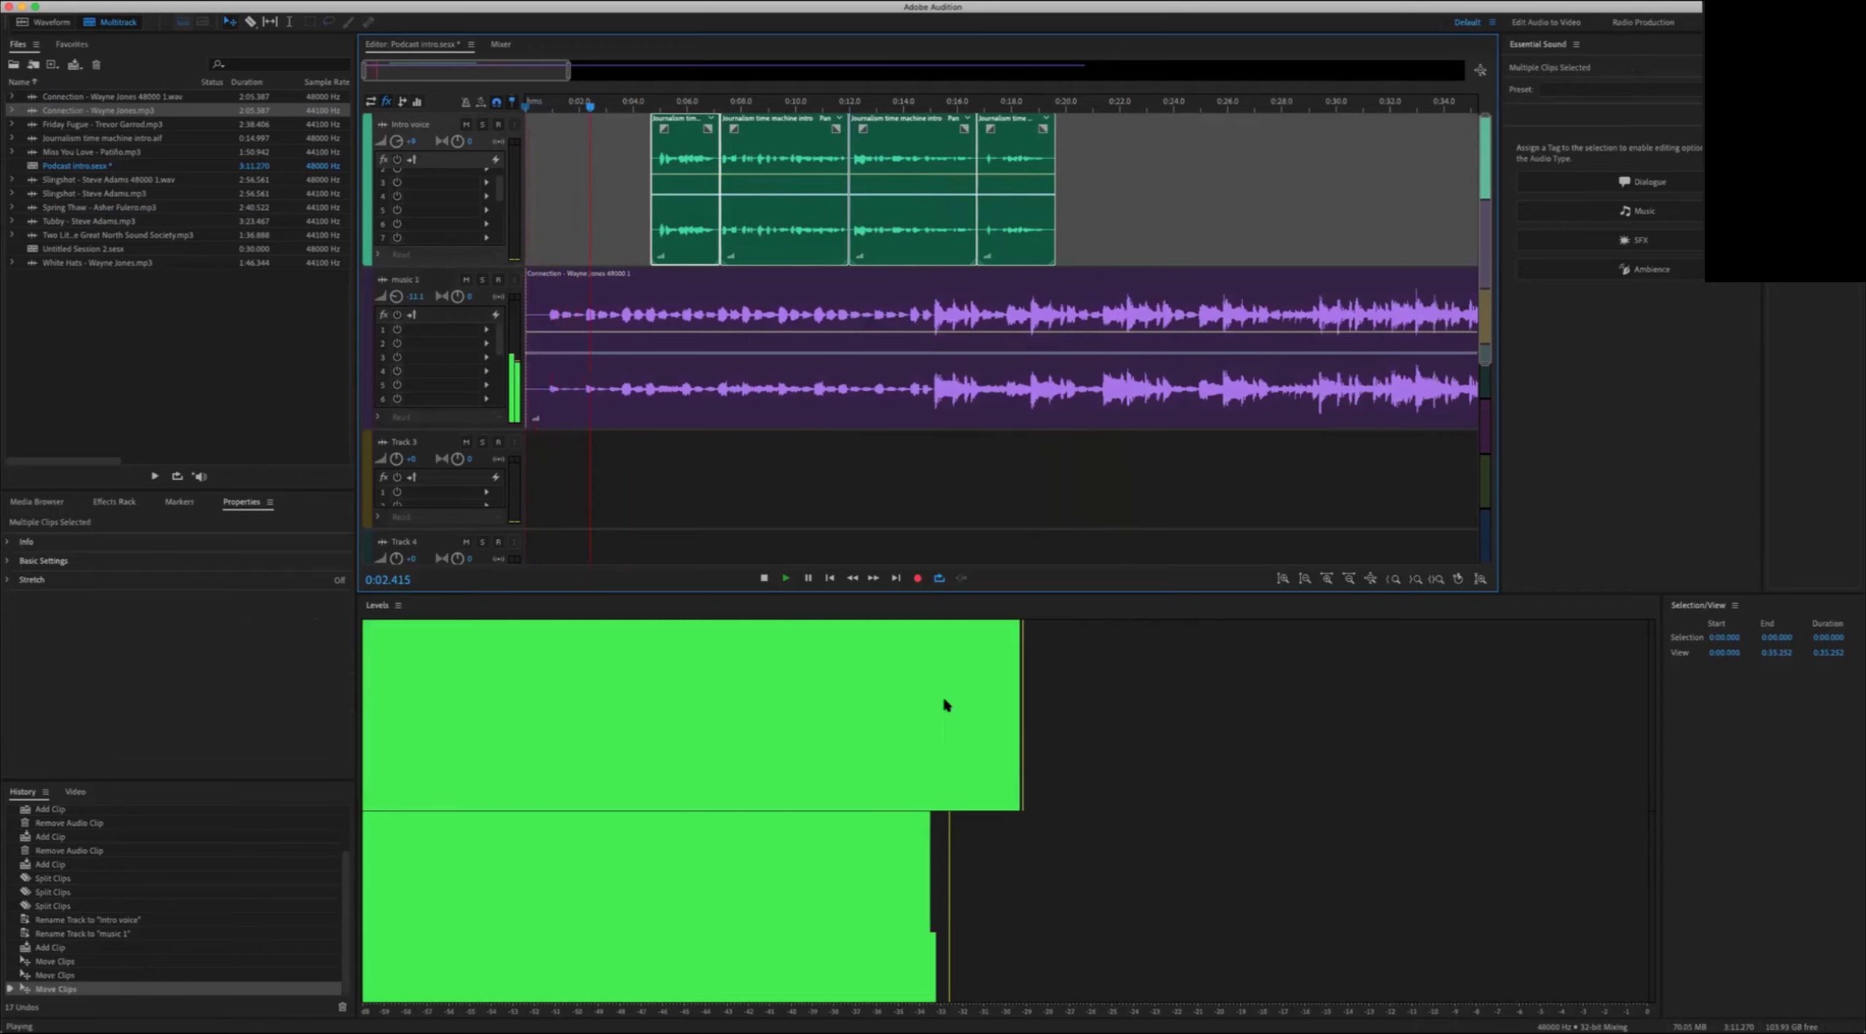
pyautogui.moveTo(395, 296)
pyautogui.mouseDown()
pyautogui.moveTo(394, 276)
pyautogui.moveTo(397, 295)
pyautogui.mouseUp()
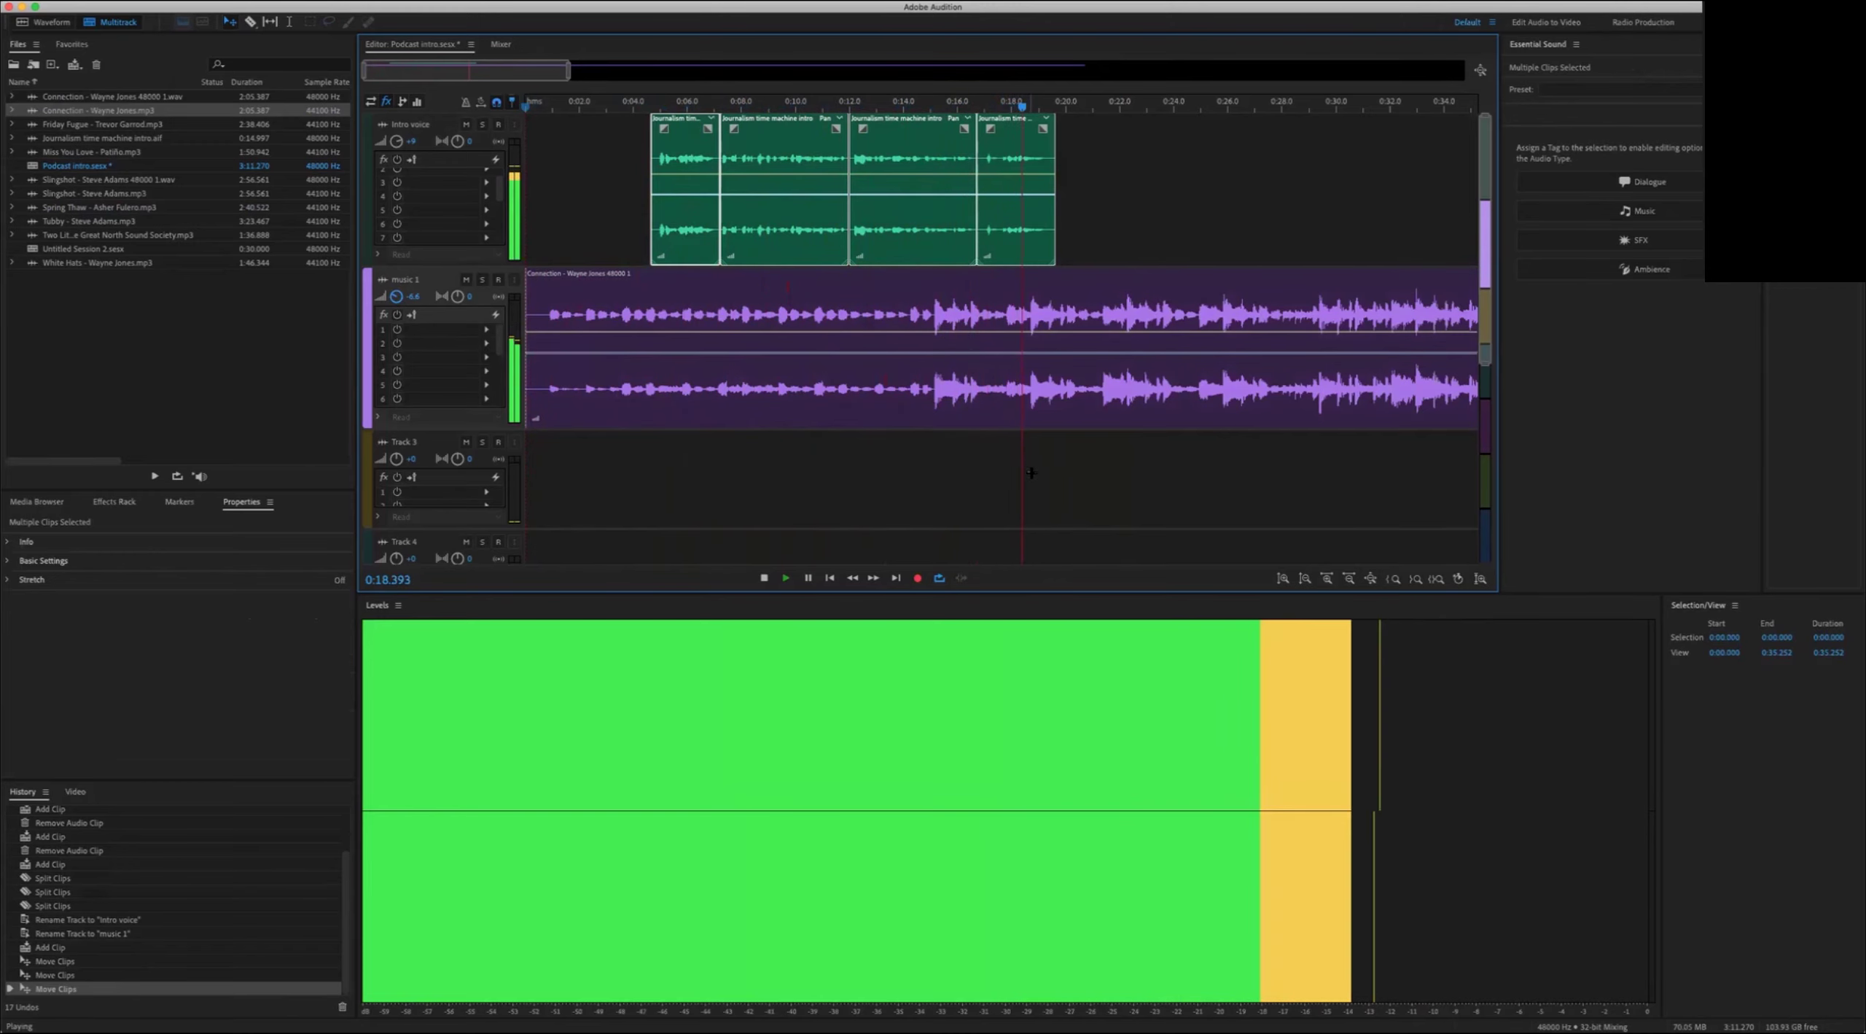
pyautogui.press('space')
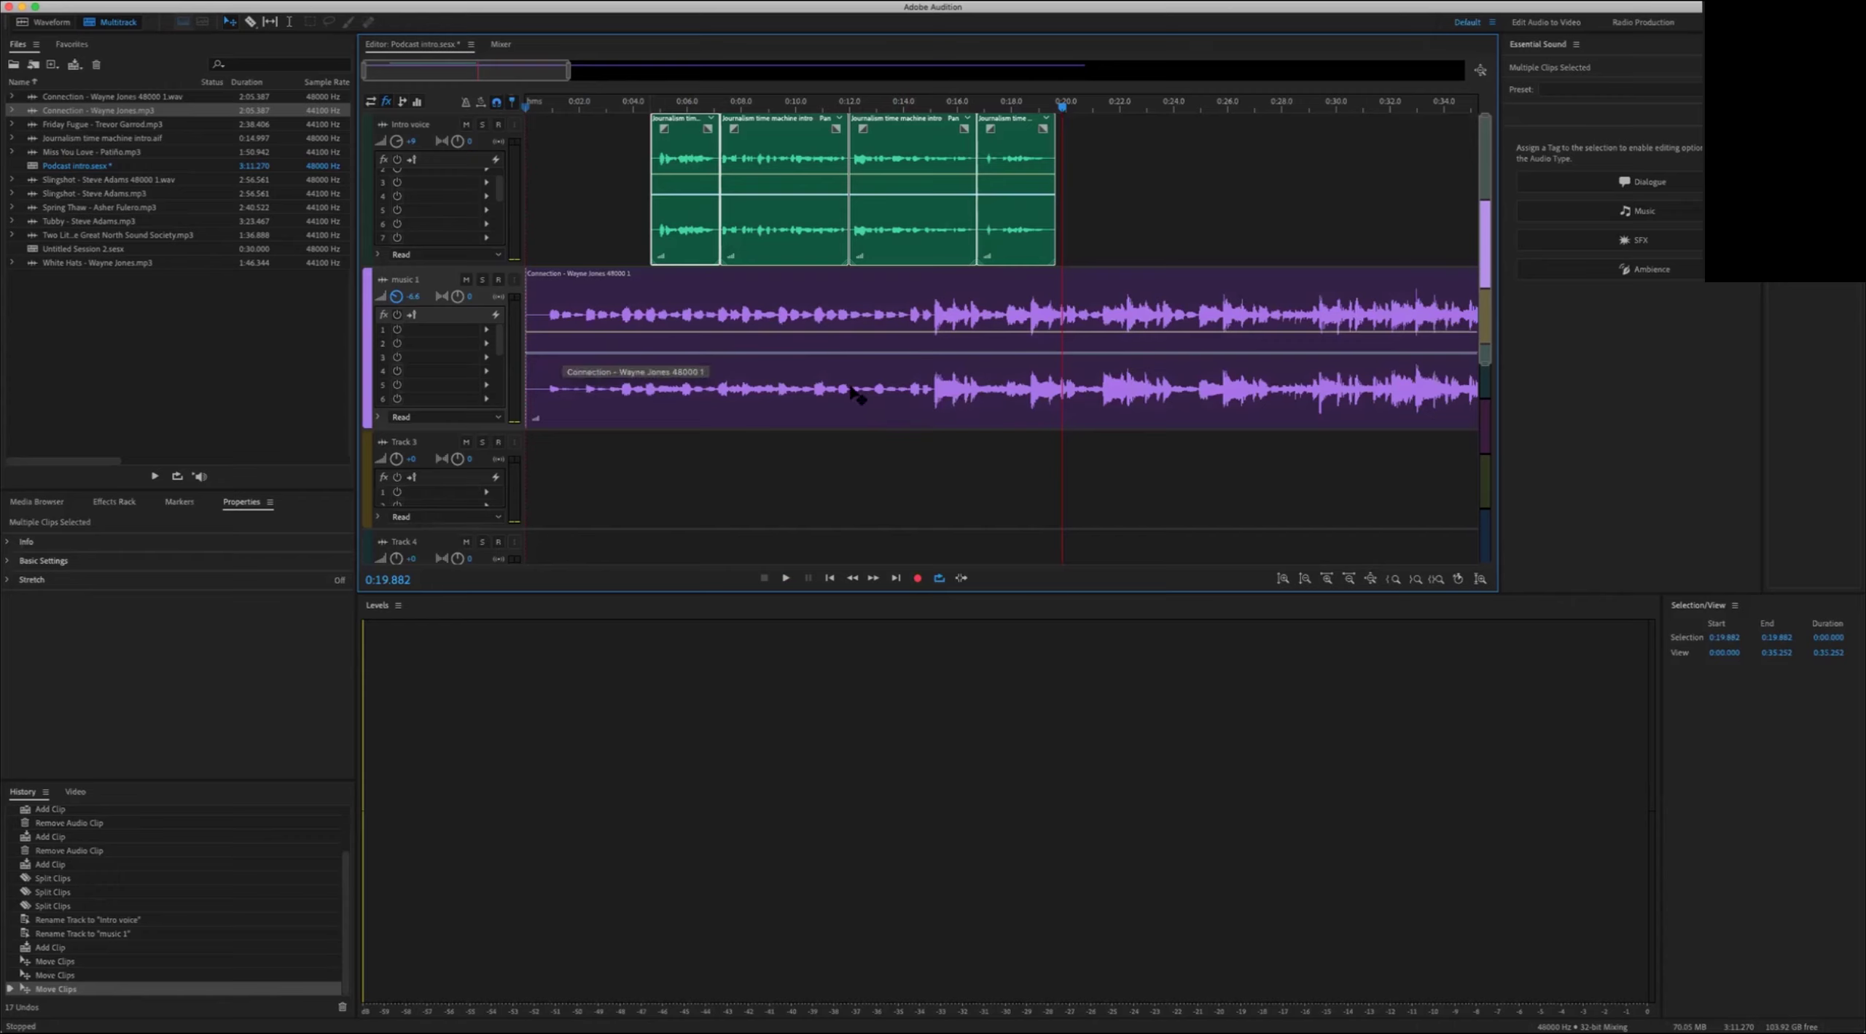
# Step: Mute the music 1 track, reduce its height, and place the Friday Fugue music file at the start of Track 3
pyautogui.click(466, 280)
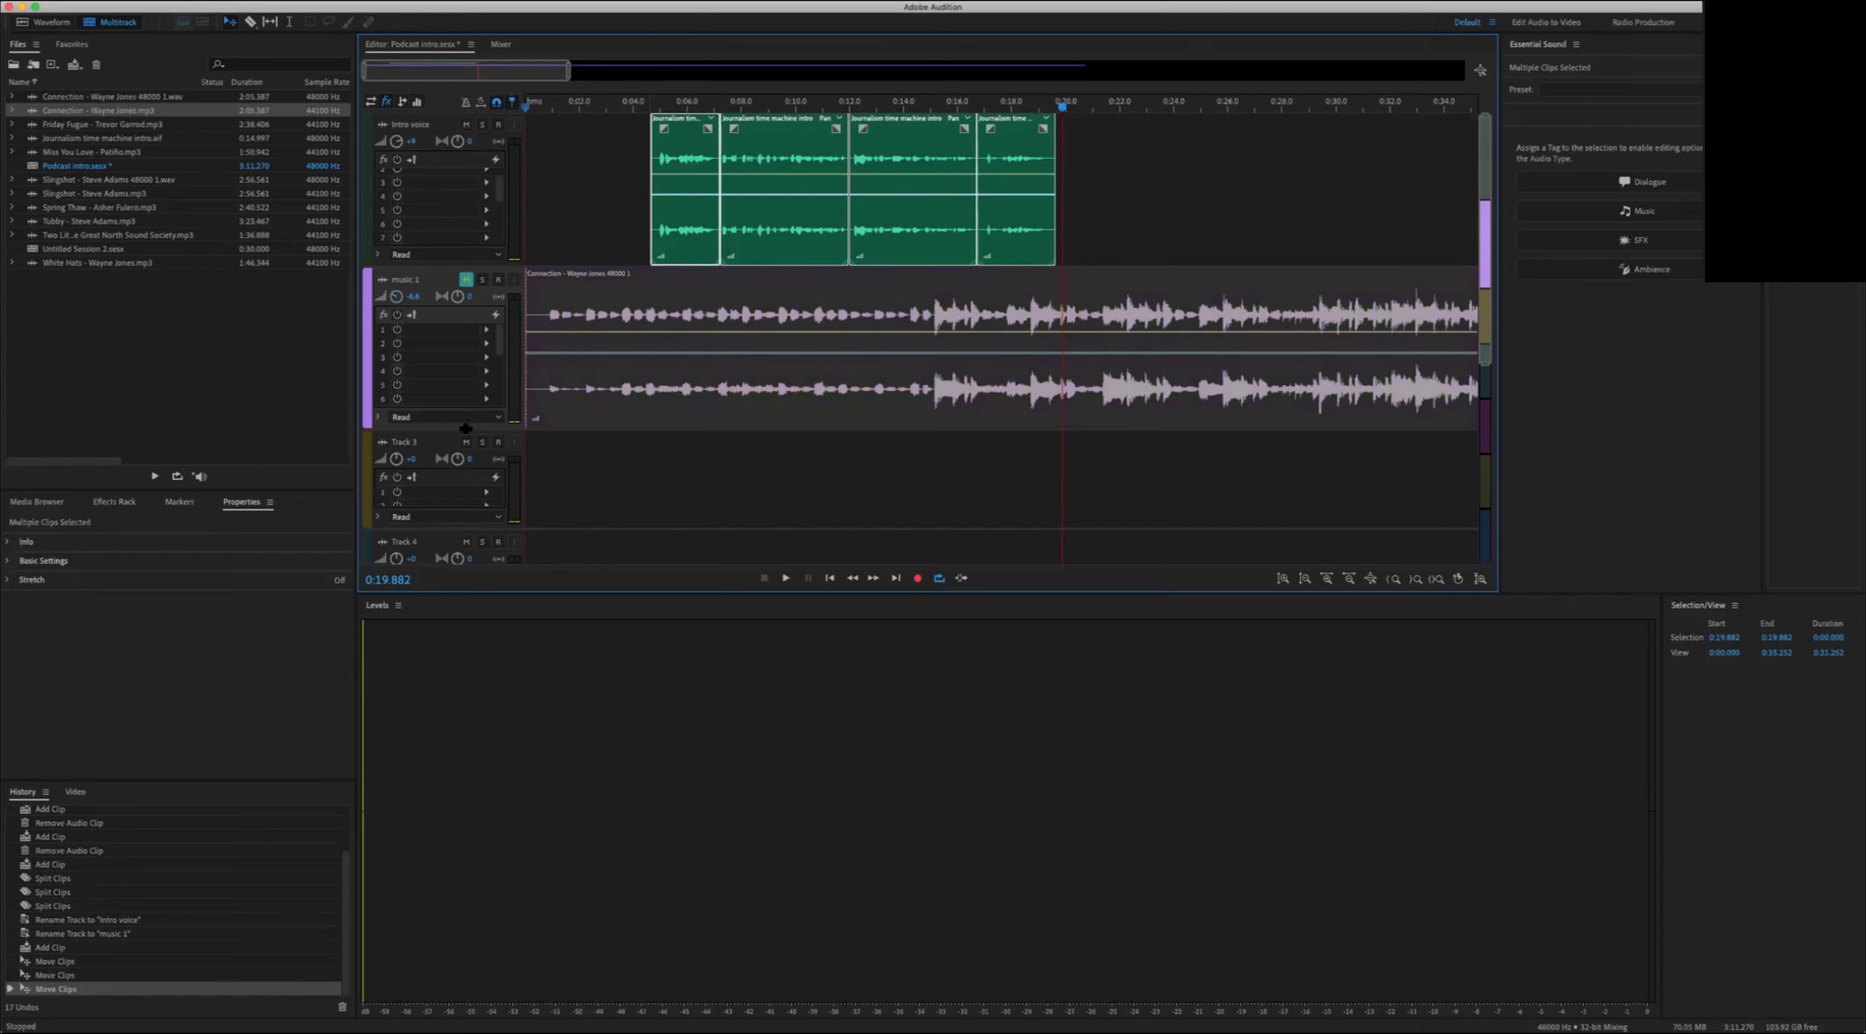
pyautogui.moveTo(465, 430); pyautogui.dragTo(479, 356)
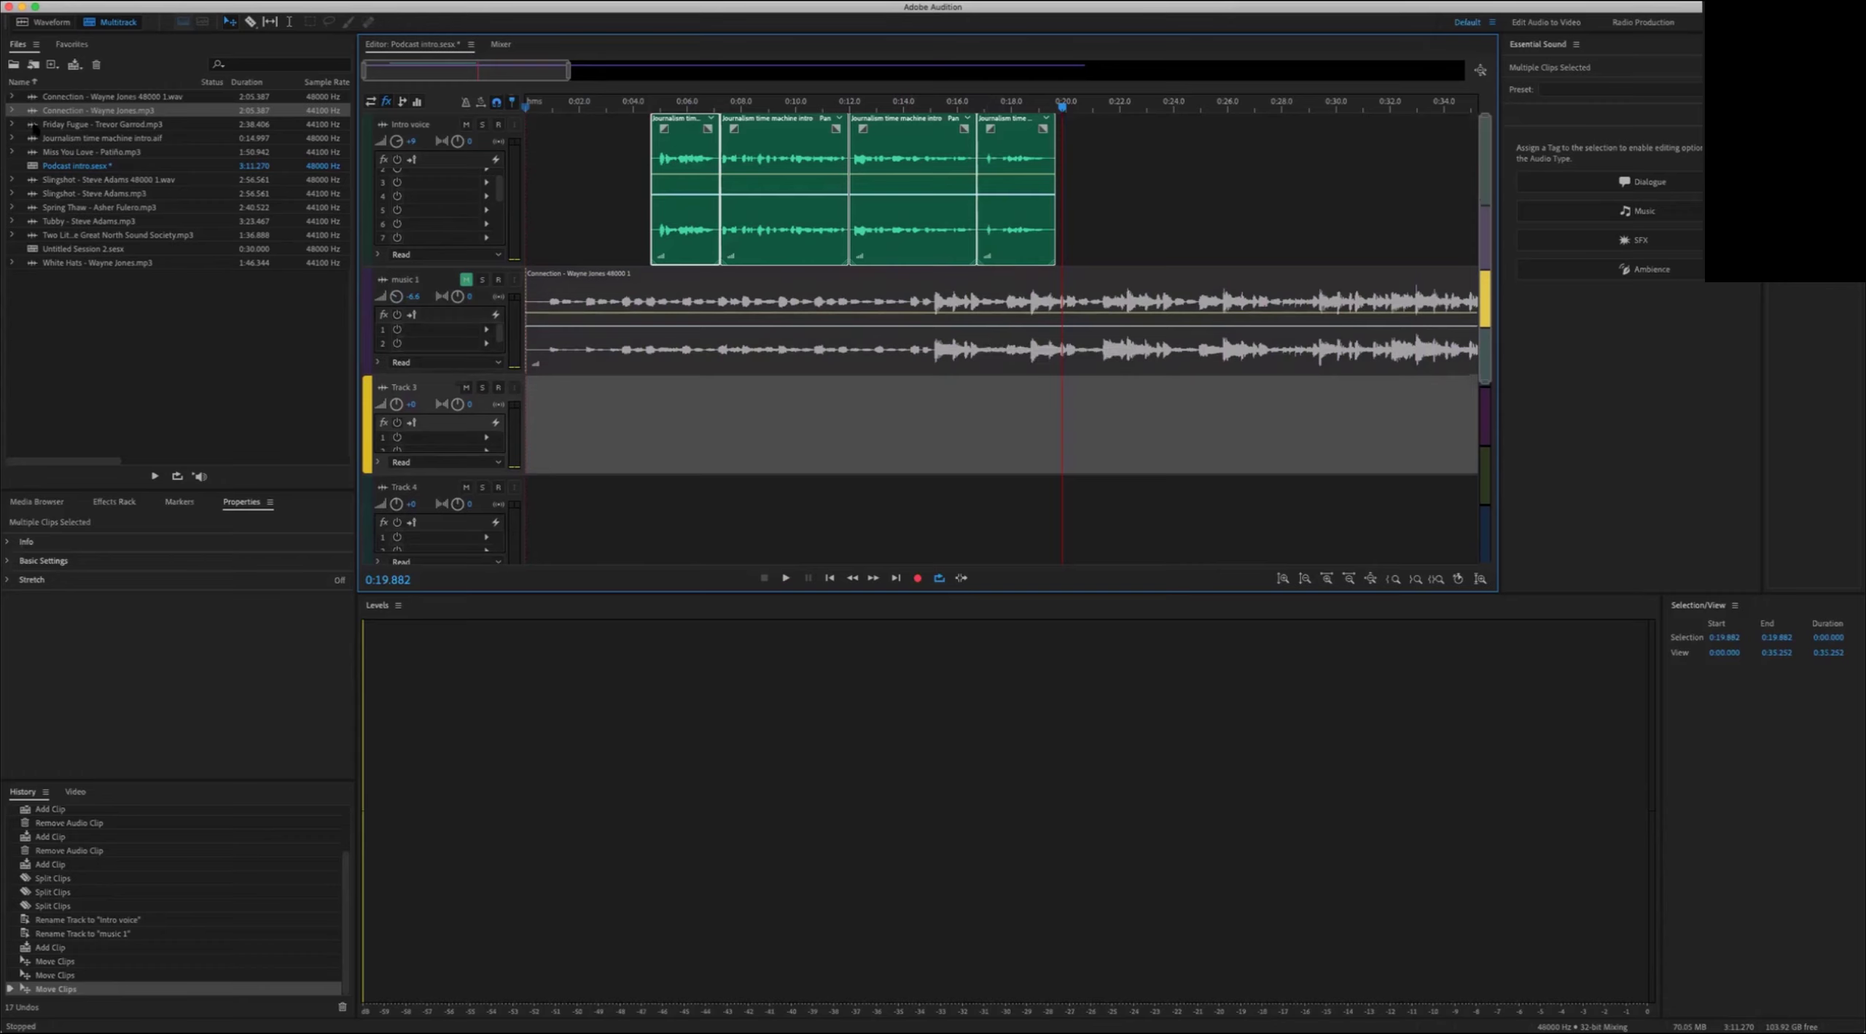
pyautogui.moveTo(54, 125); pyautogui.dragTo(753, 472)
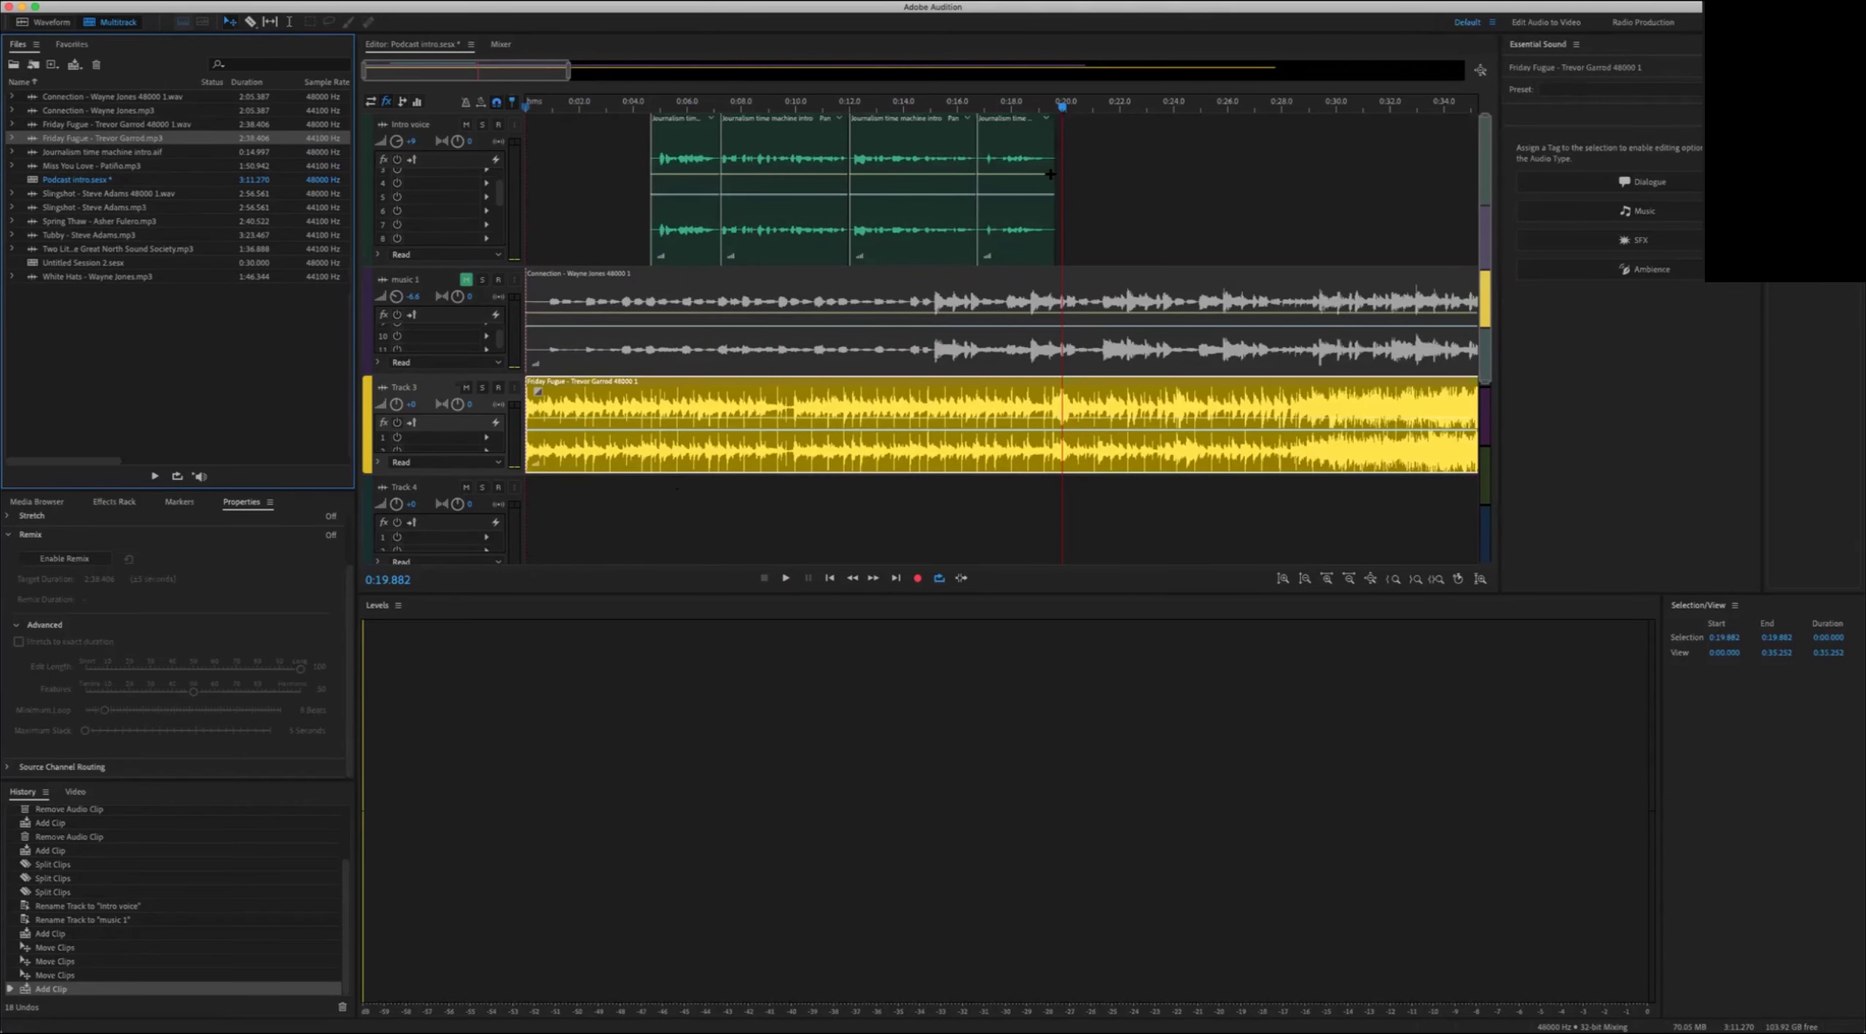
# Step: Move the voice clips together to begin at about 2.6 seconds and lower Track 3's volume to about -8 dB, checking the opening by ear
pyautogui.moveTo(764, 209); pyautogui.dragTo(709, 210)
pyautogui.moveTo(397, 401); pyautogui.dragTo(396, 411)
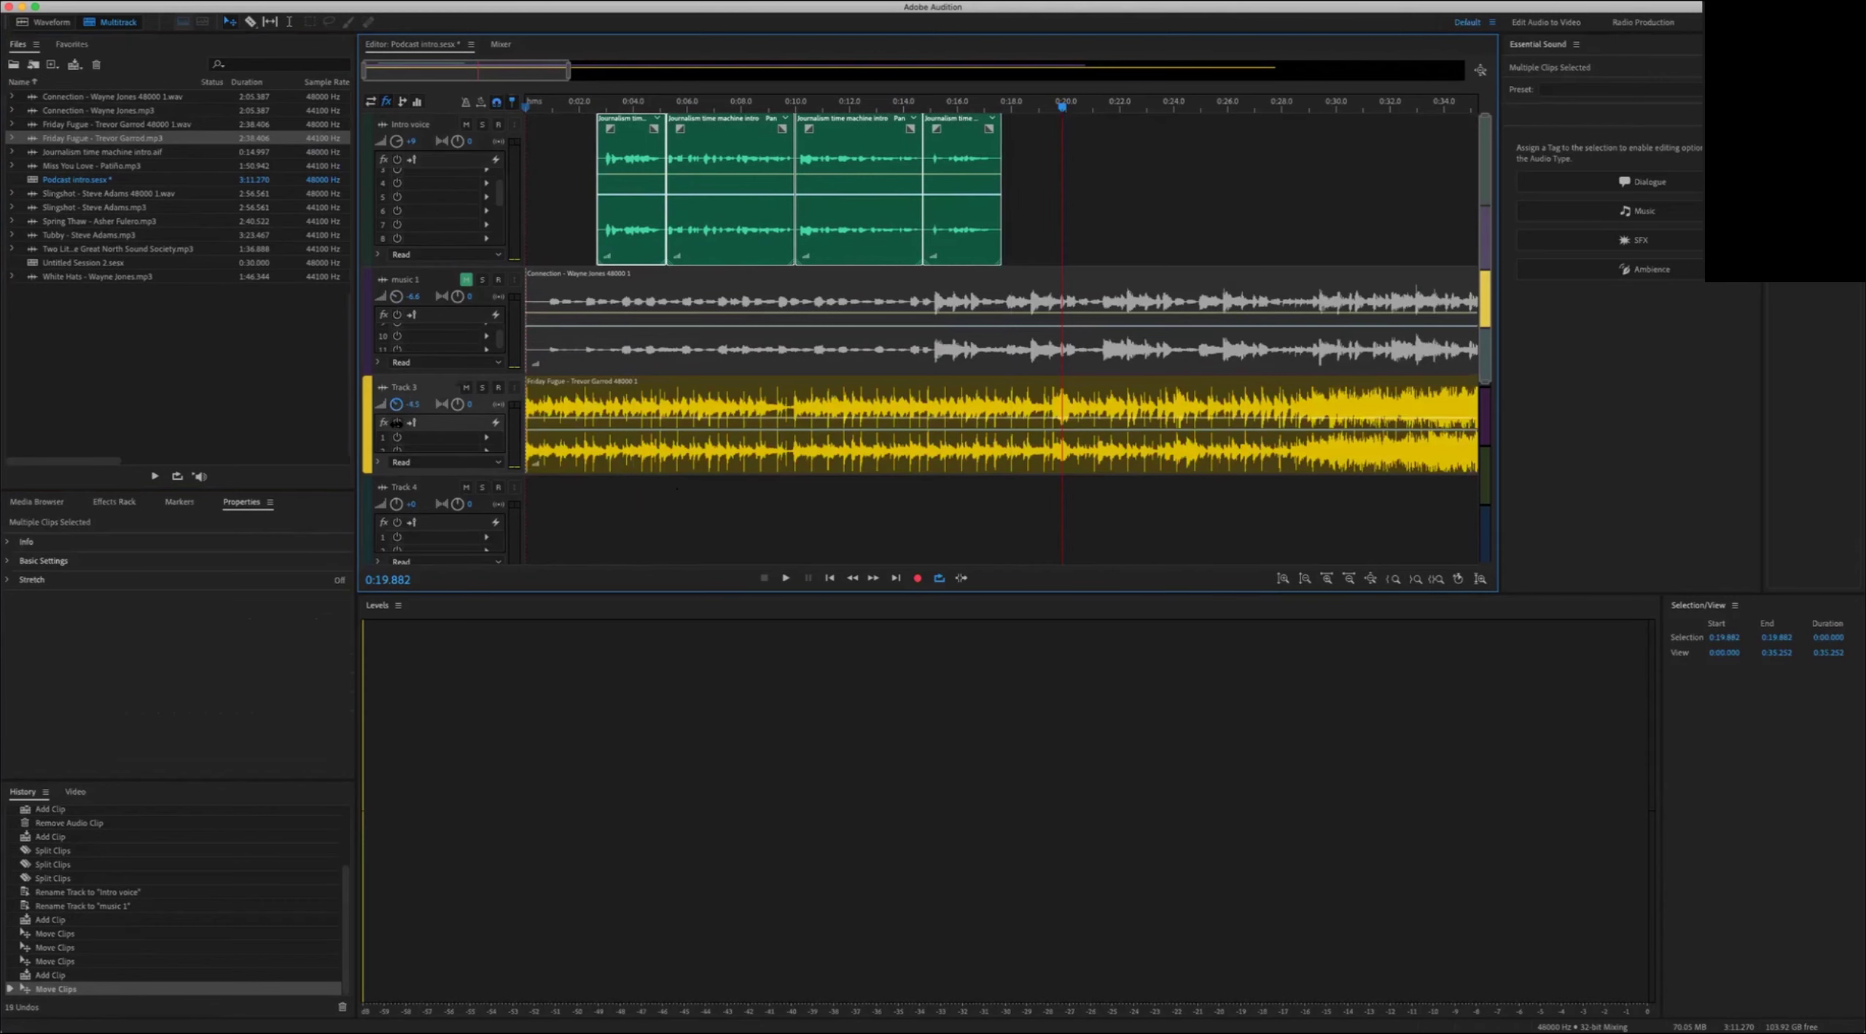
pyautogui.press('Home')
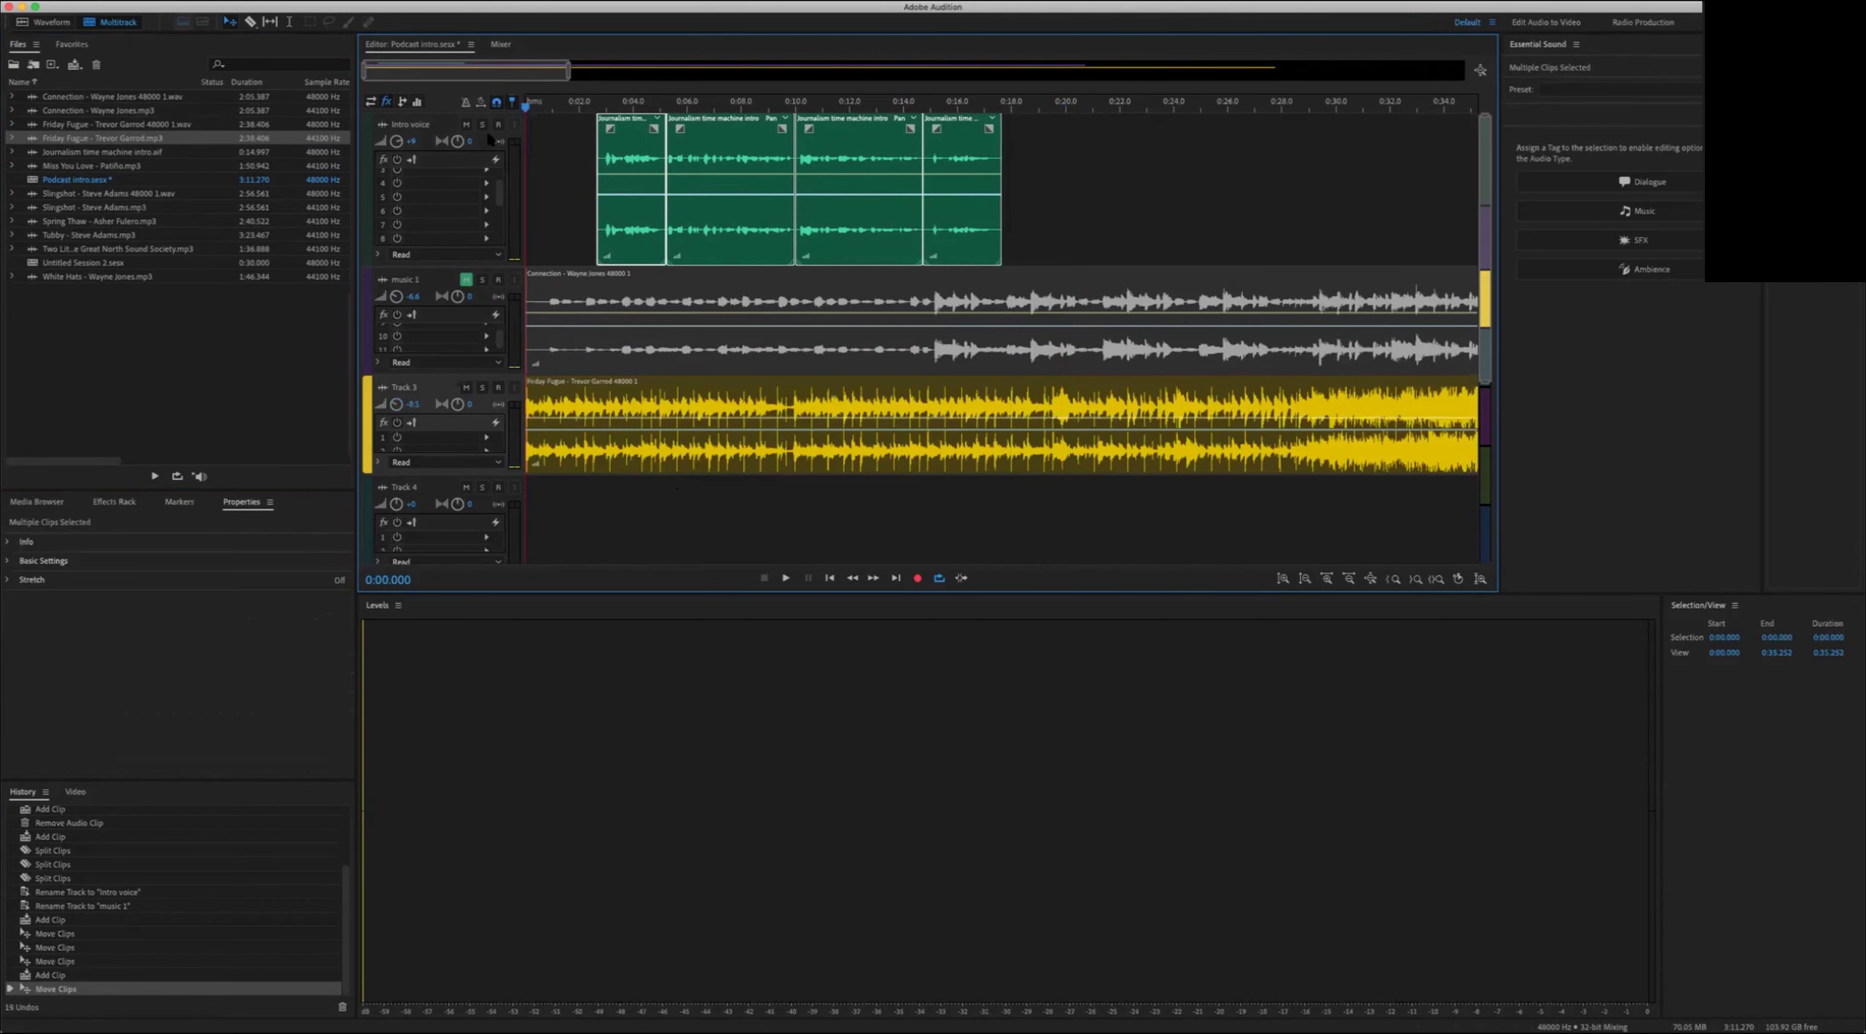
pyautogui.press('space')
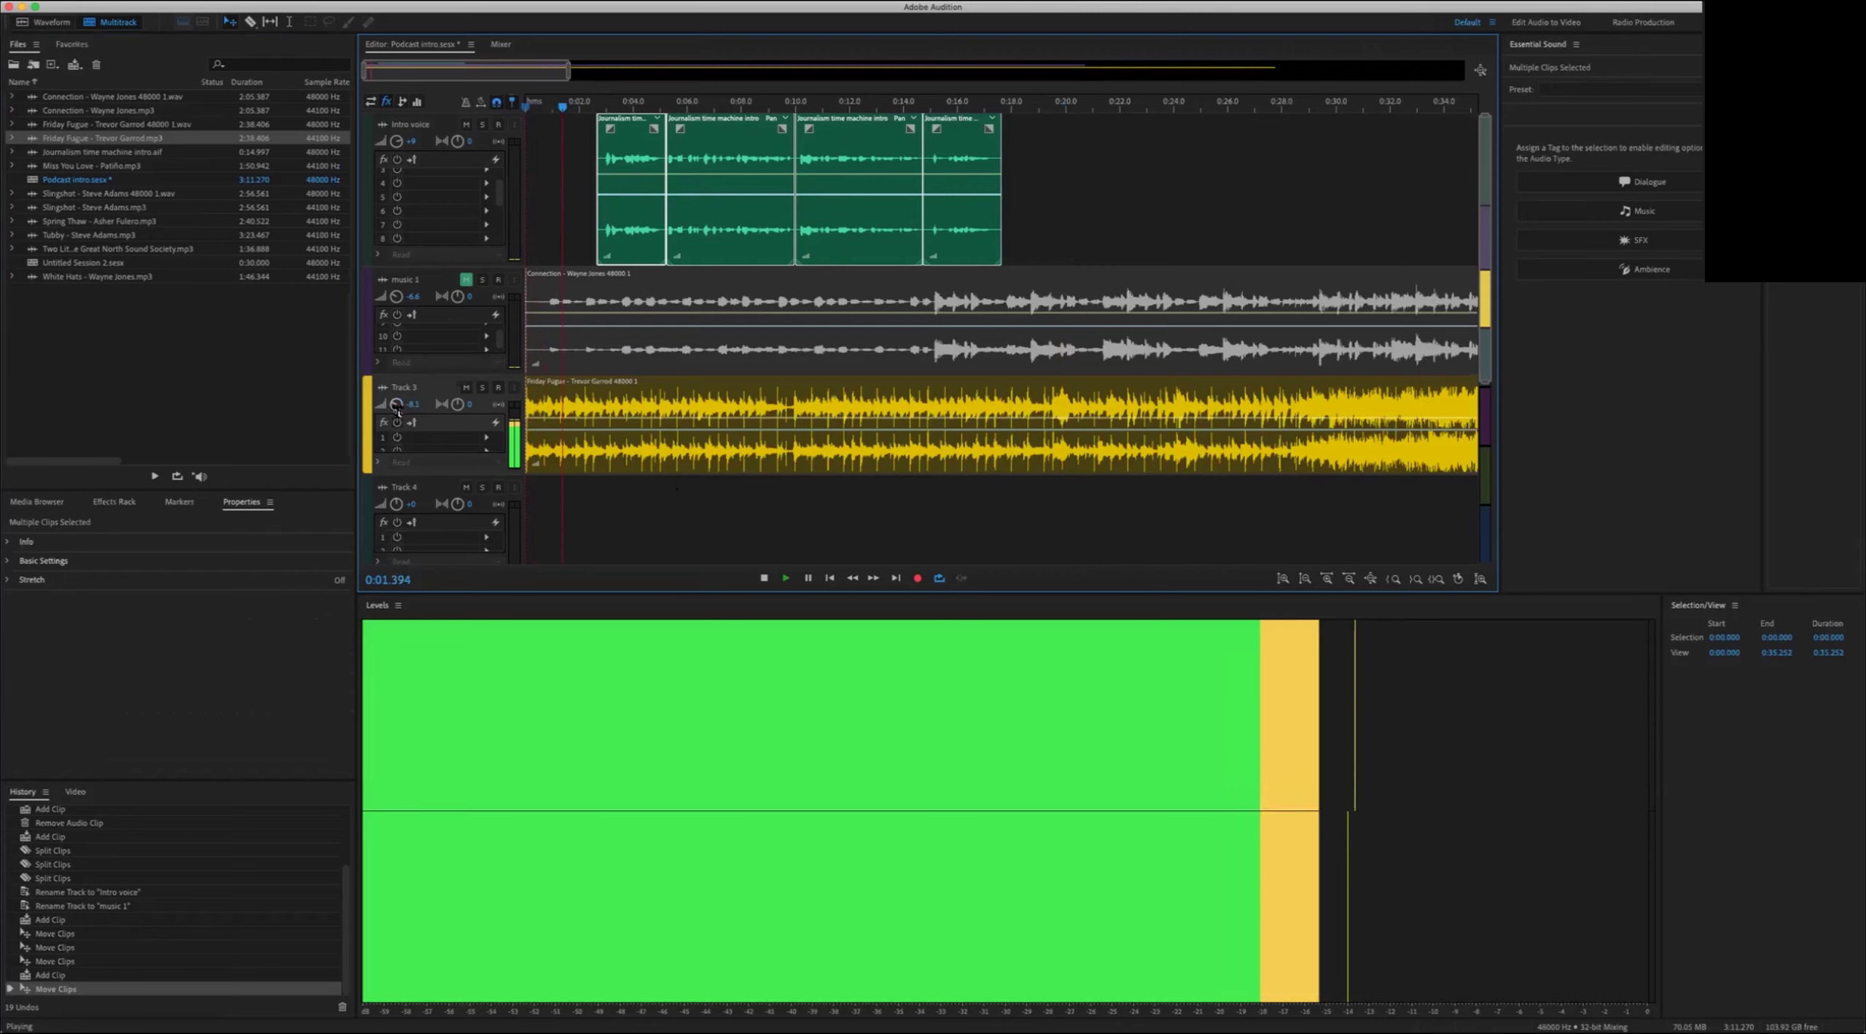
pyautogui.press('space')
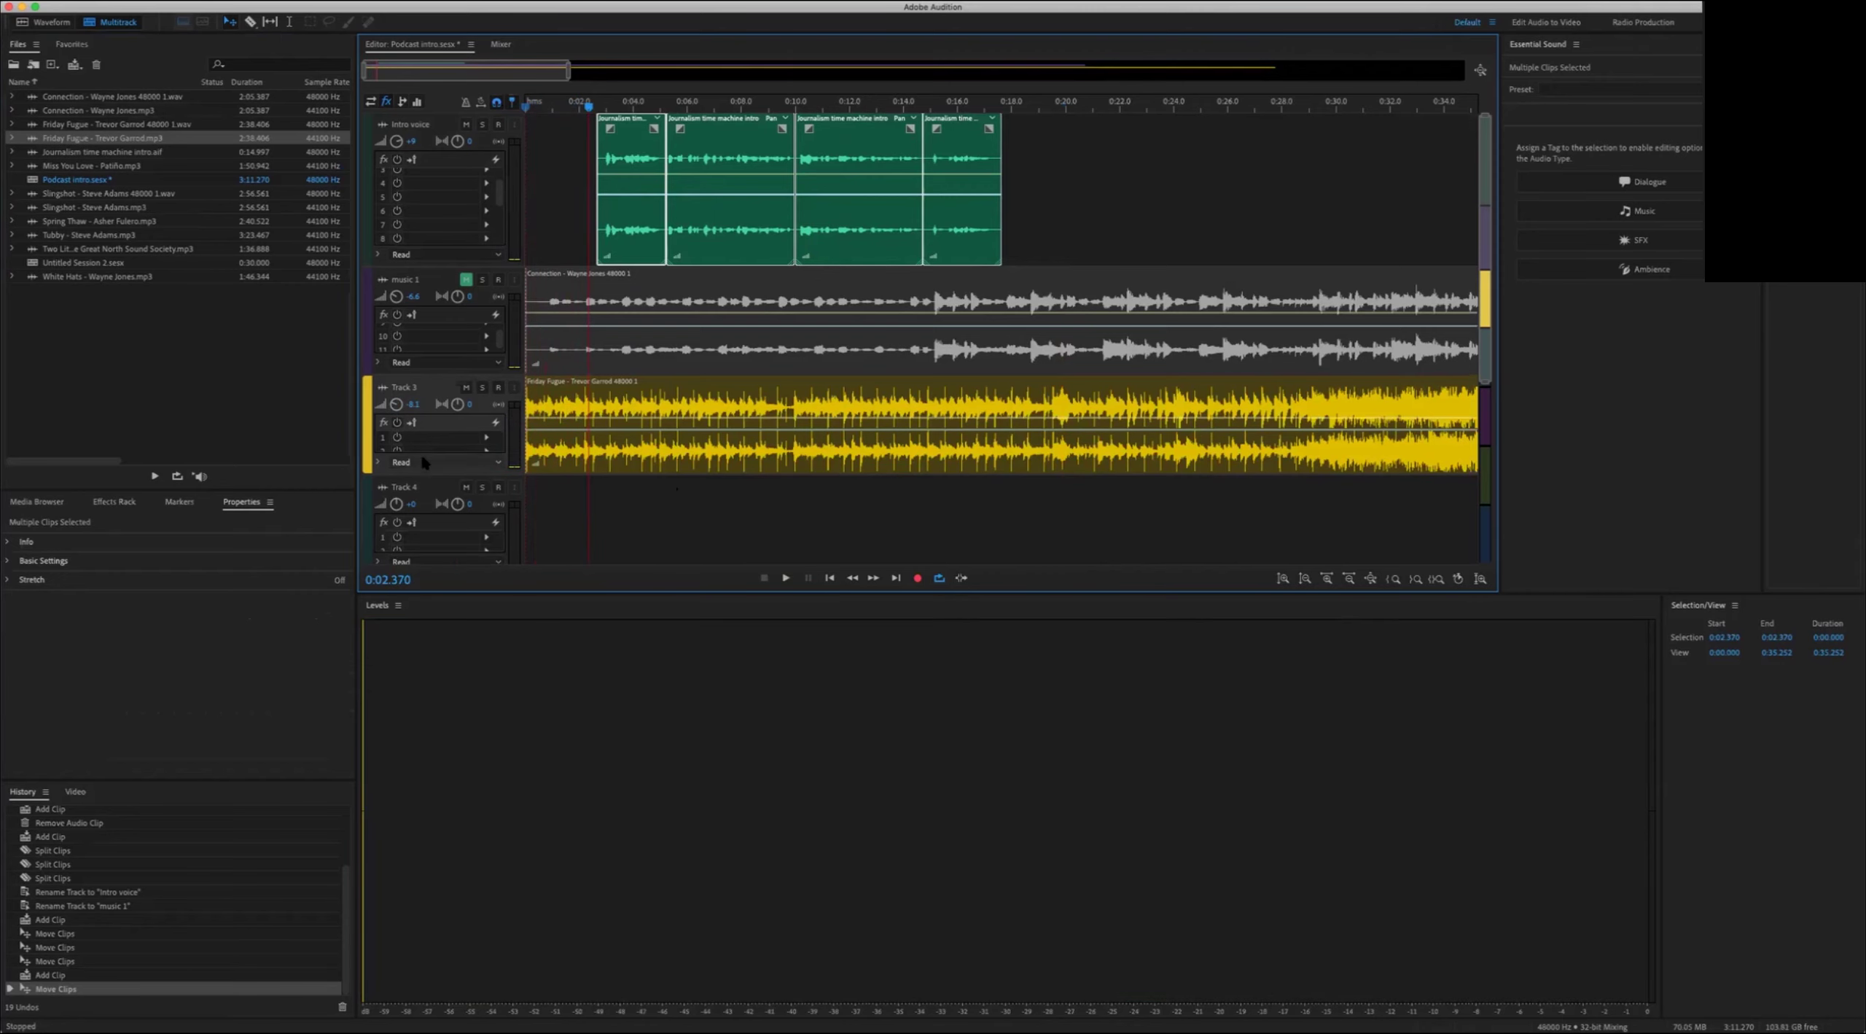
# Step: Lower Track 3's volume further while playing it under the voice, and audition the louder music passage from about 0:29
pyautogui.press('space')
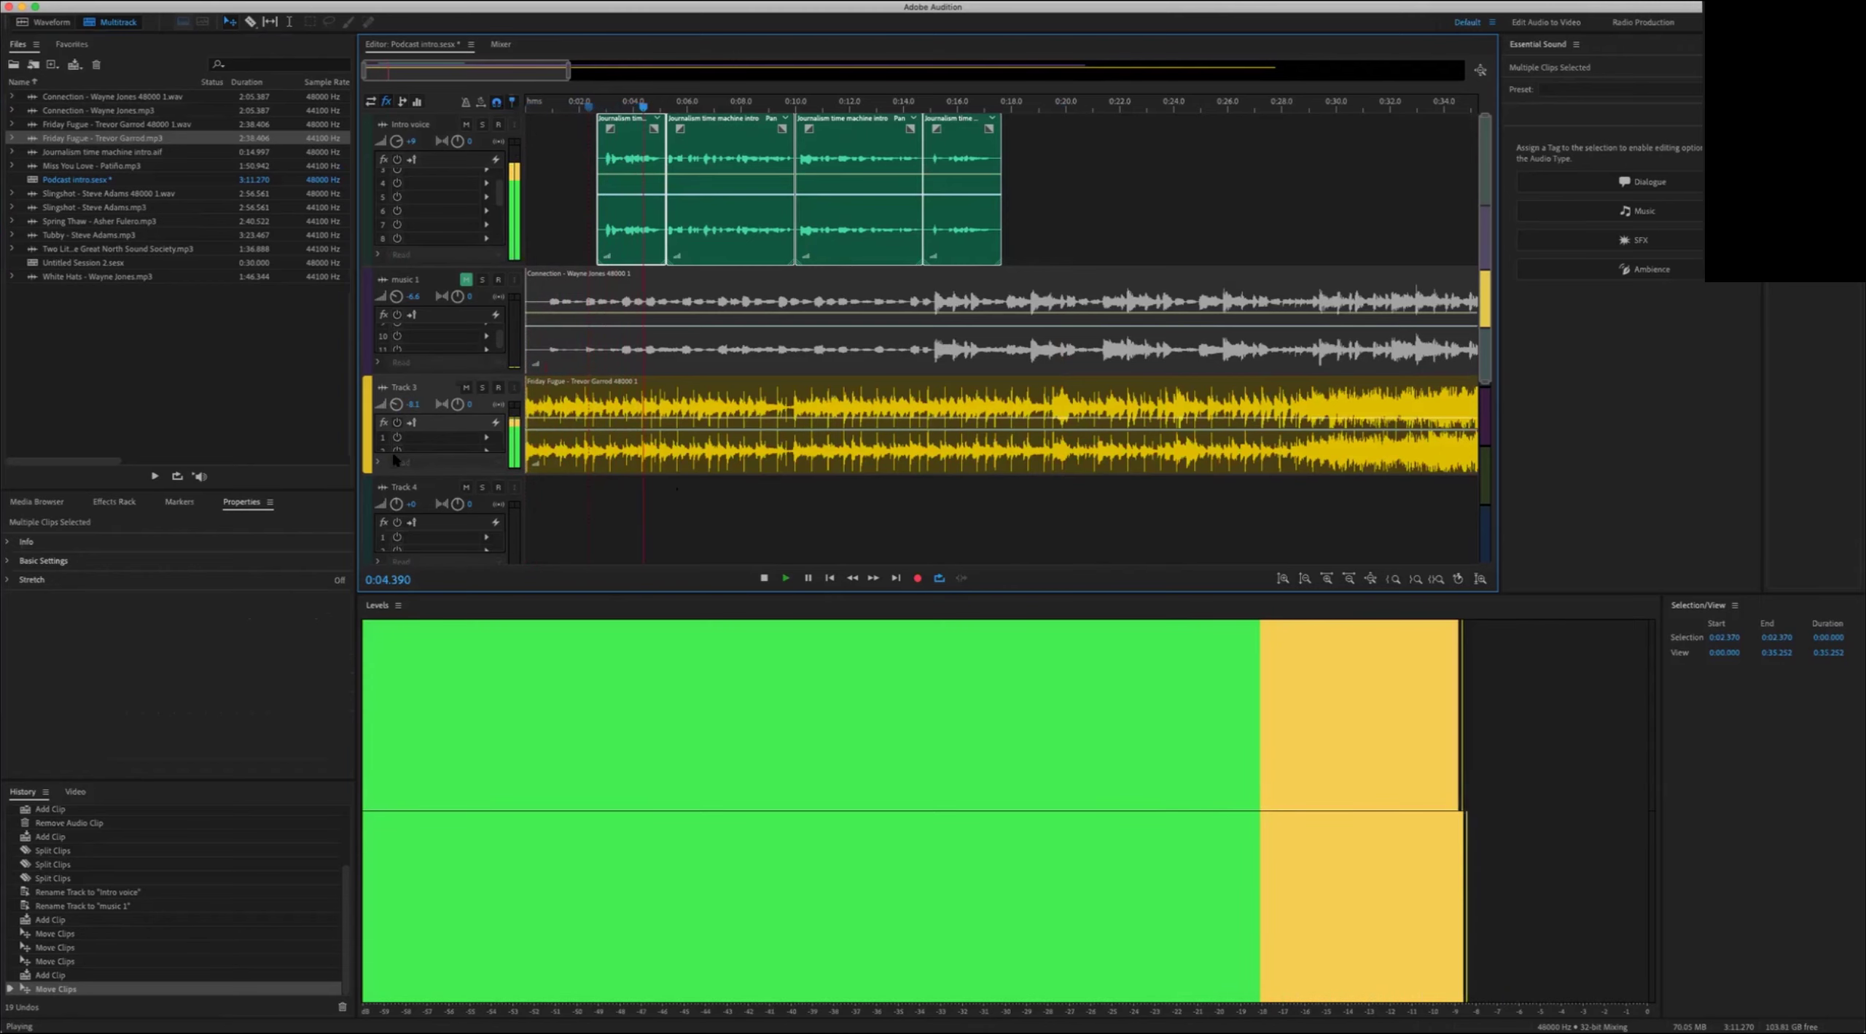
pyautogui.moveTo(406, 408); pyautogui.dragTo(400, 439)
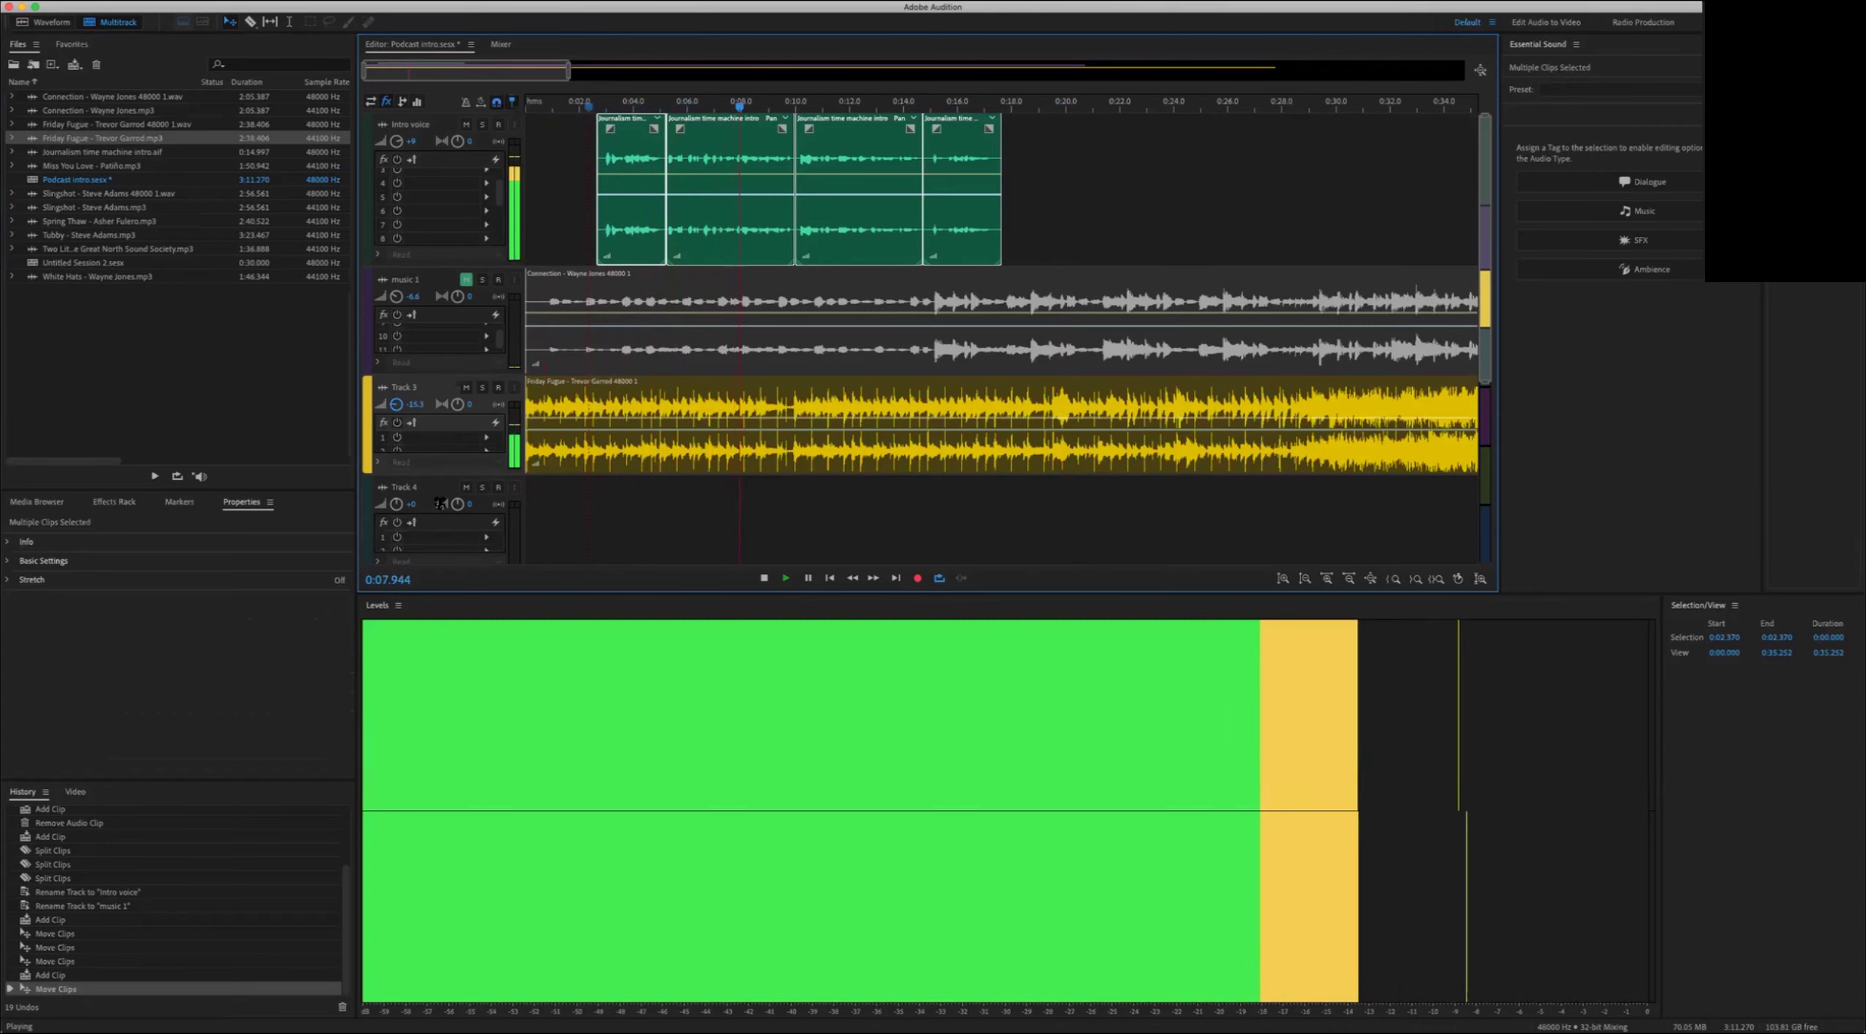
pyautogui.press('space')
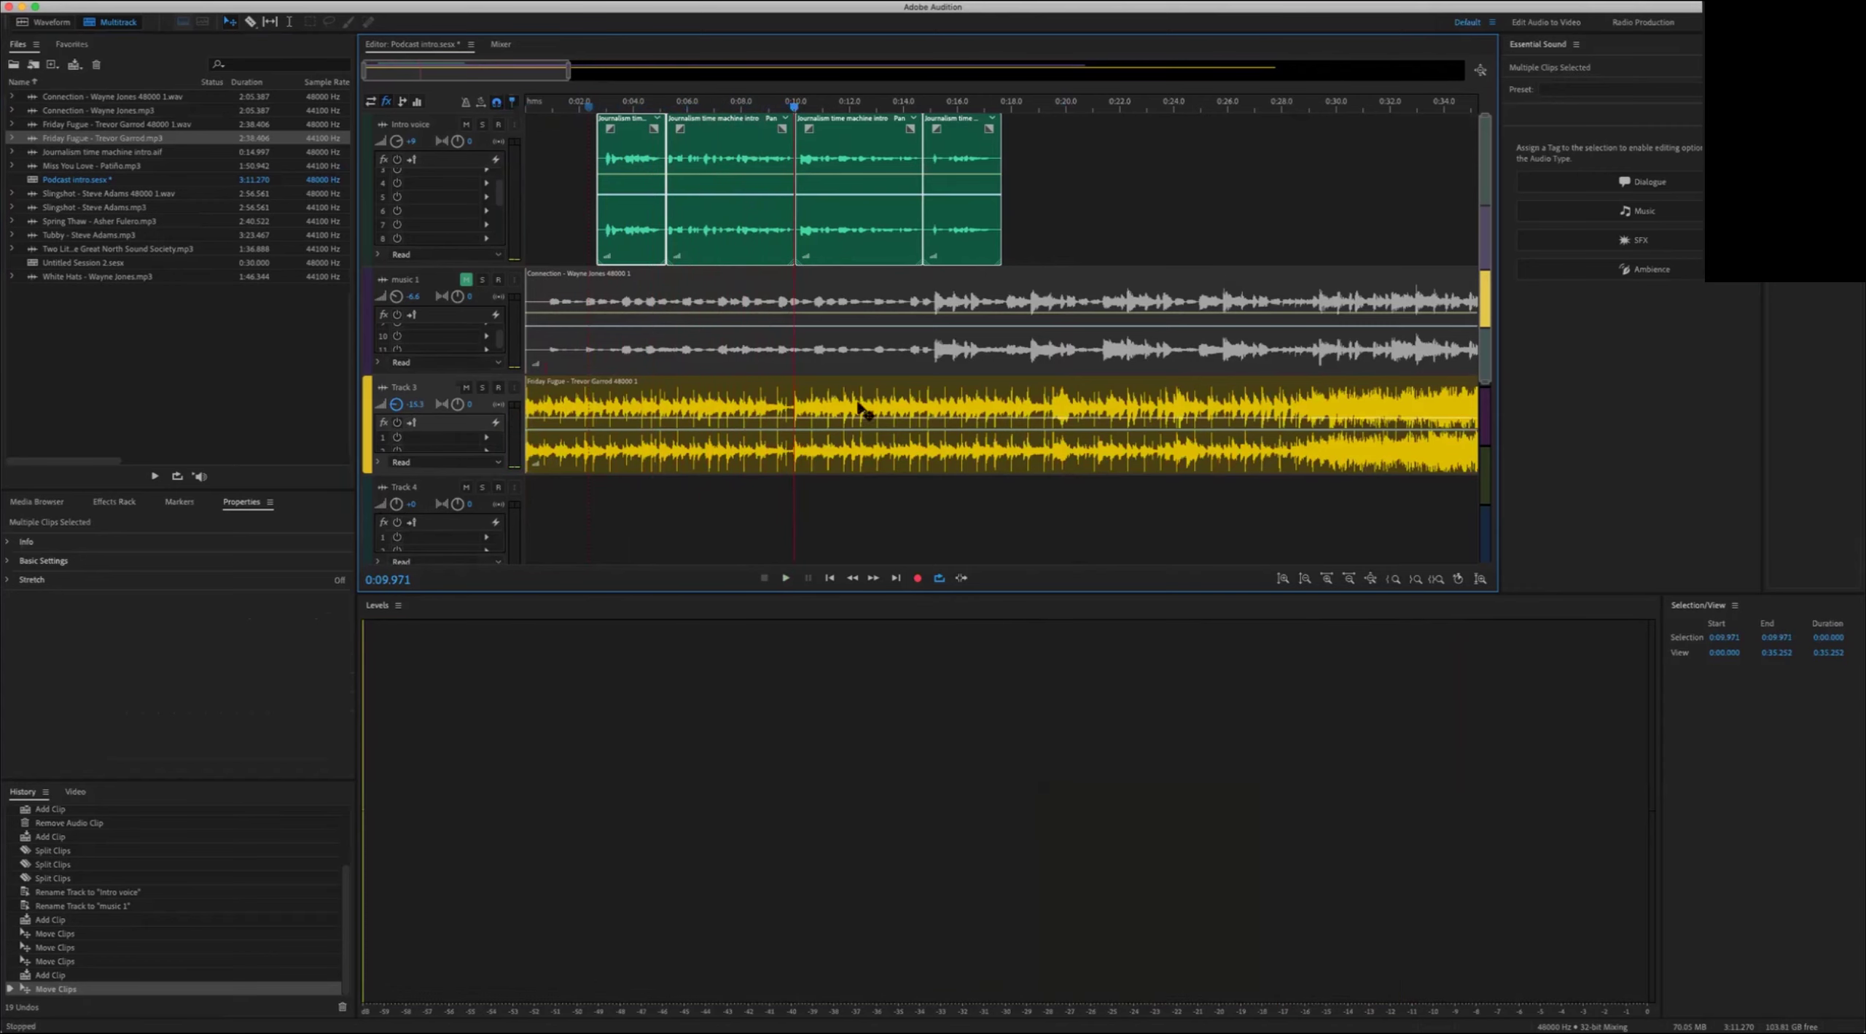
pyautogui.click(1315, 119)
pyautogui.press('space')
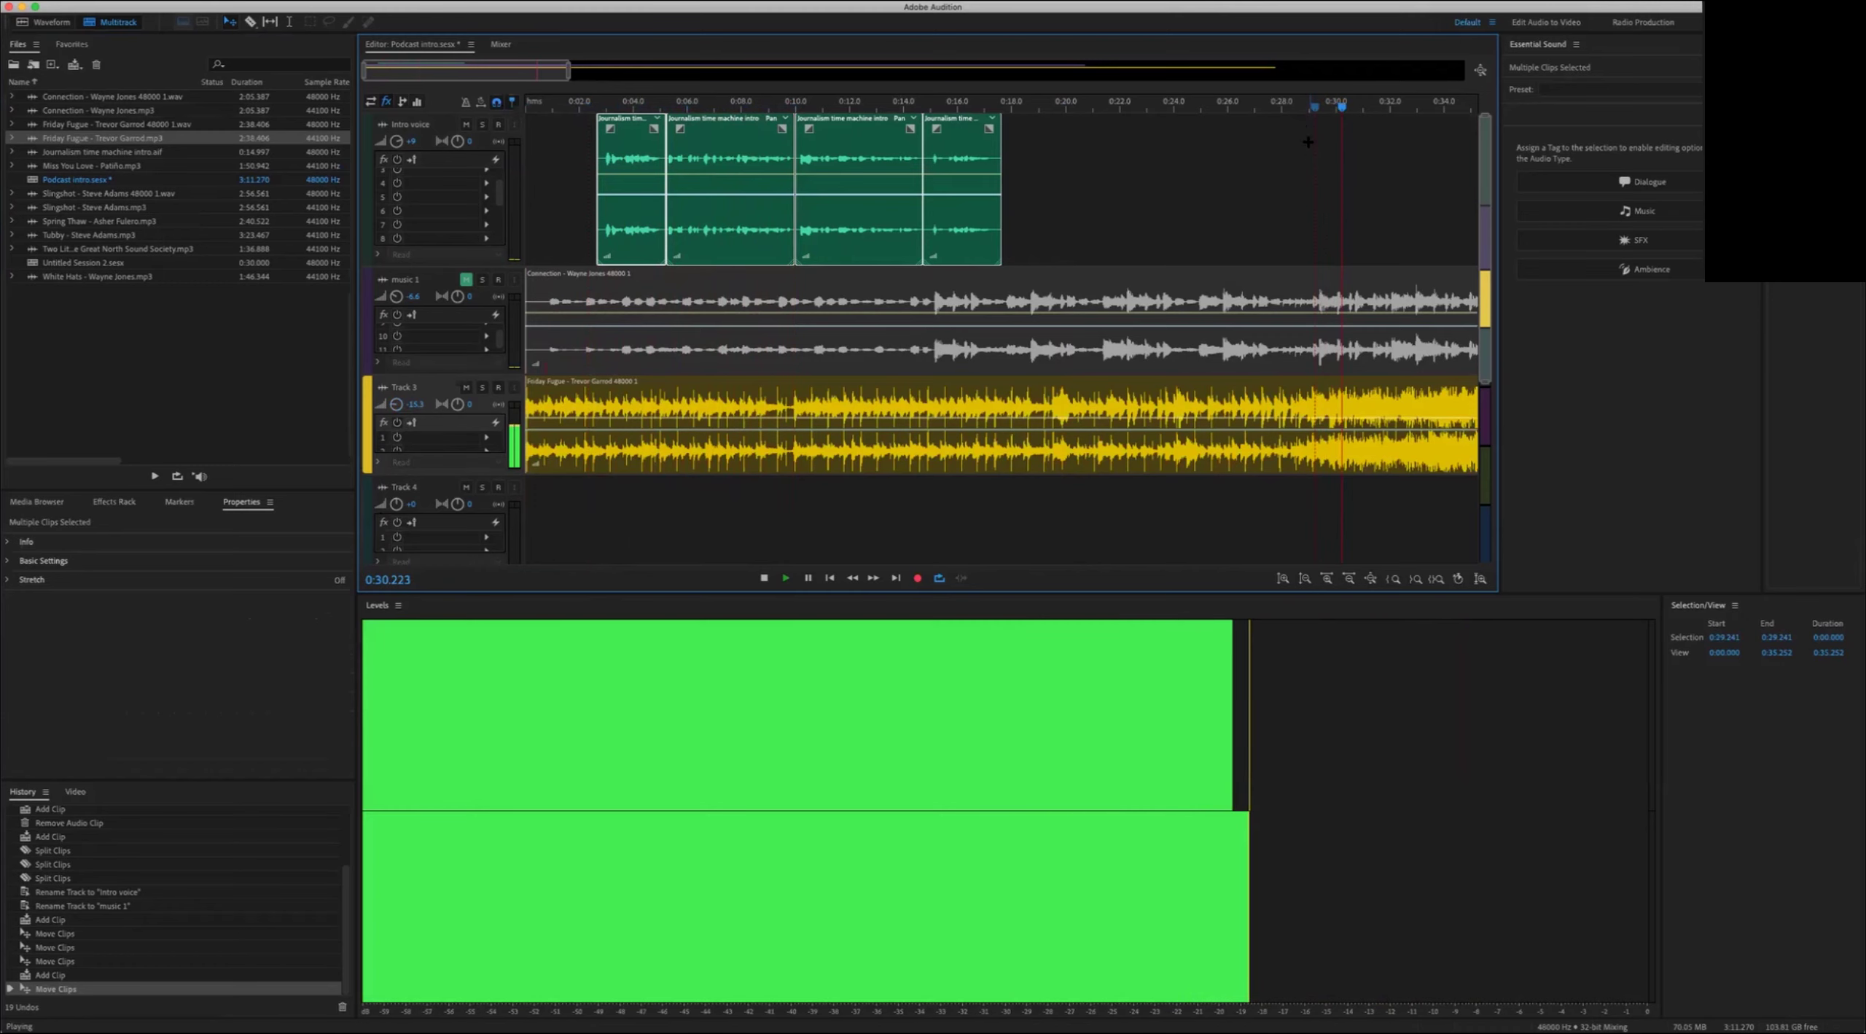
pyautogui.press('space')
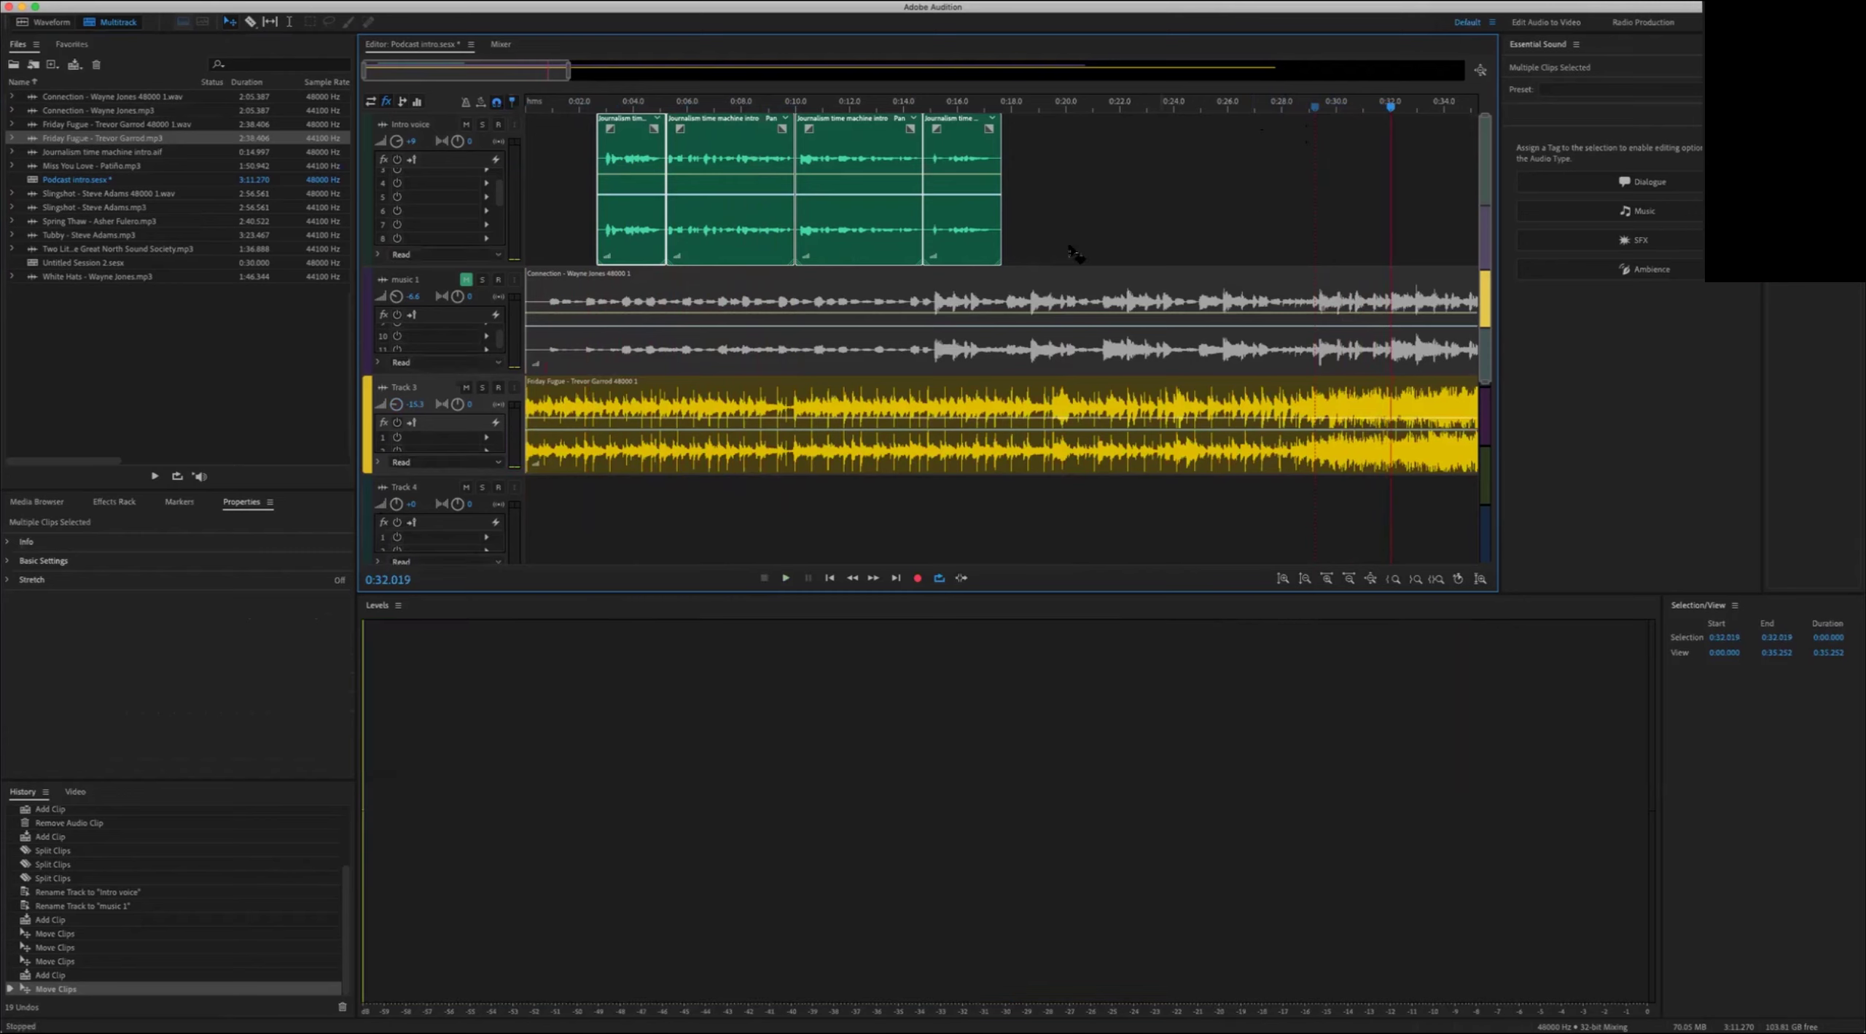
# Step: Mute Track 3, reduce its height, and place the Miss You Love music file at the start of Track 4
pyautogui.click(618, 127)
pyautogui.click(465, 388)
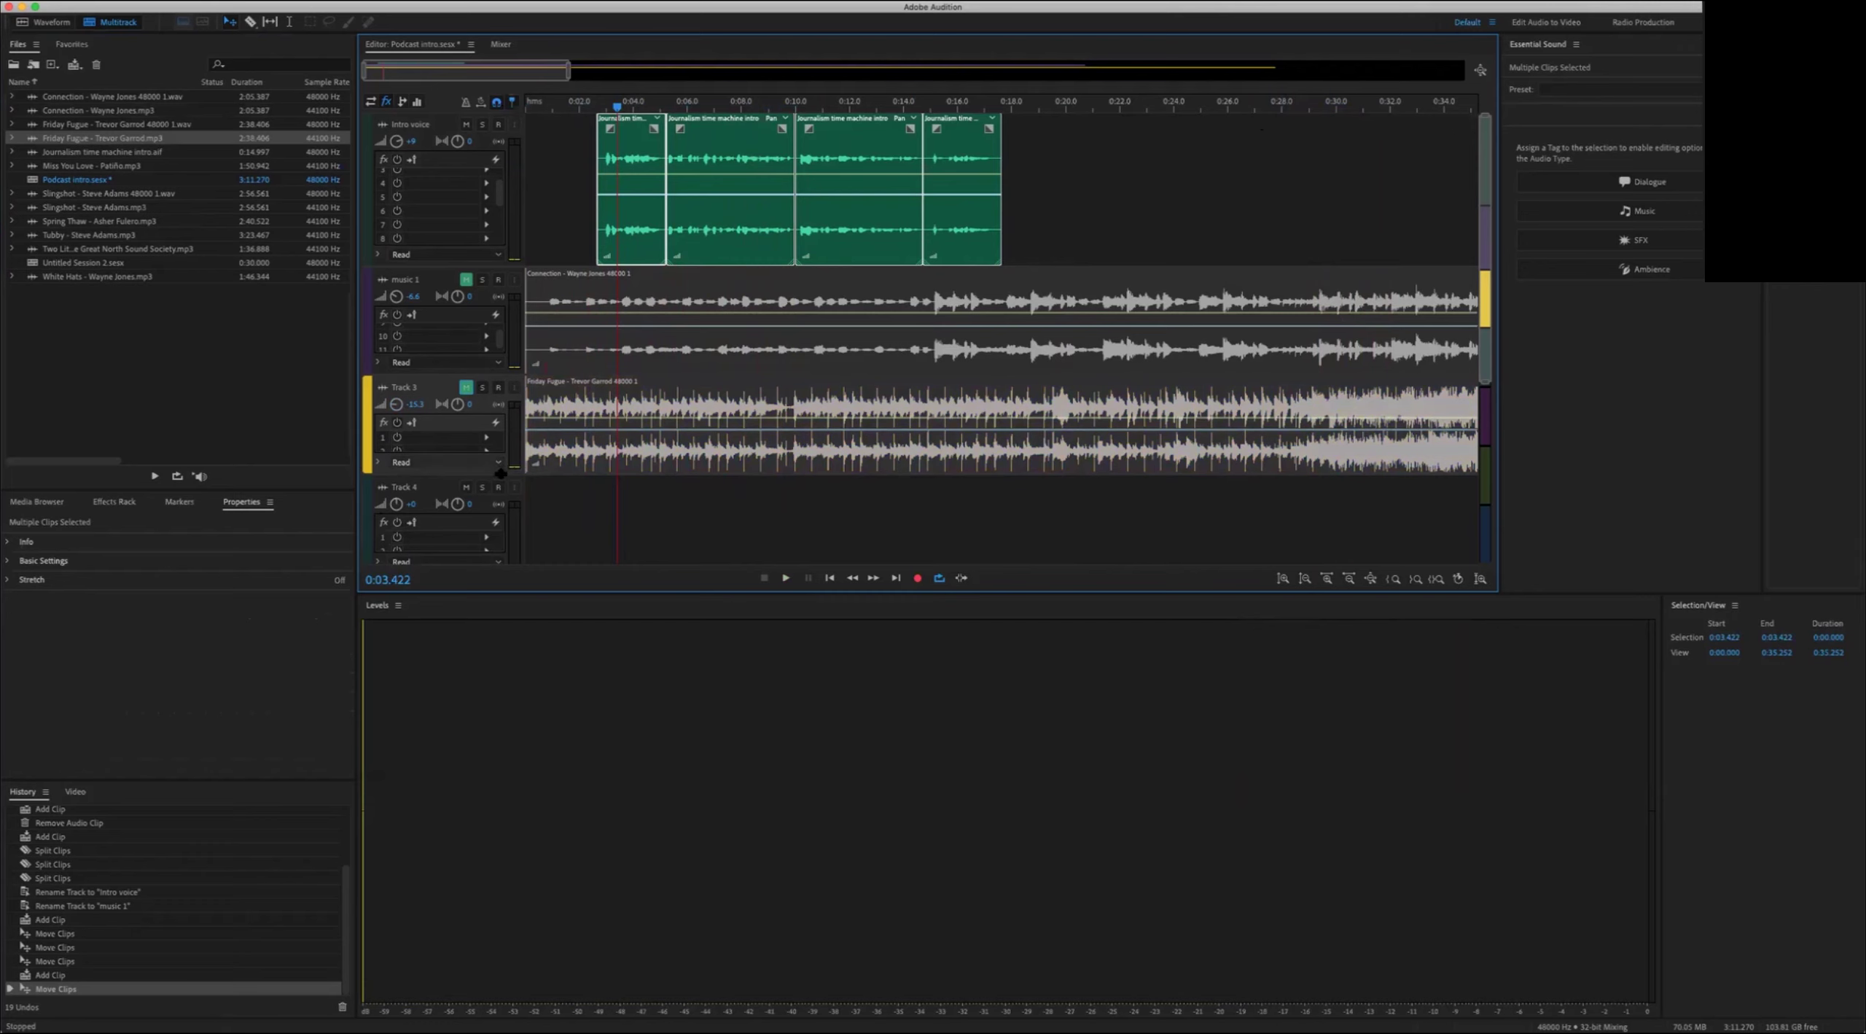
pyautogui.moveTo(500, 474); pyautogui.dragTo(500, 452)
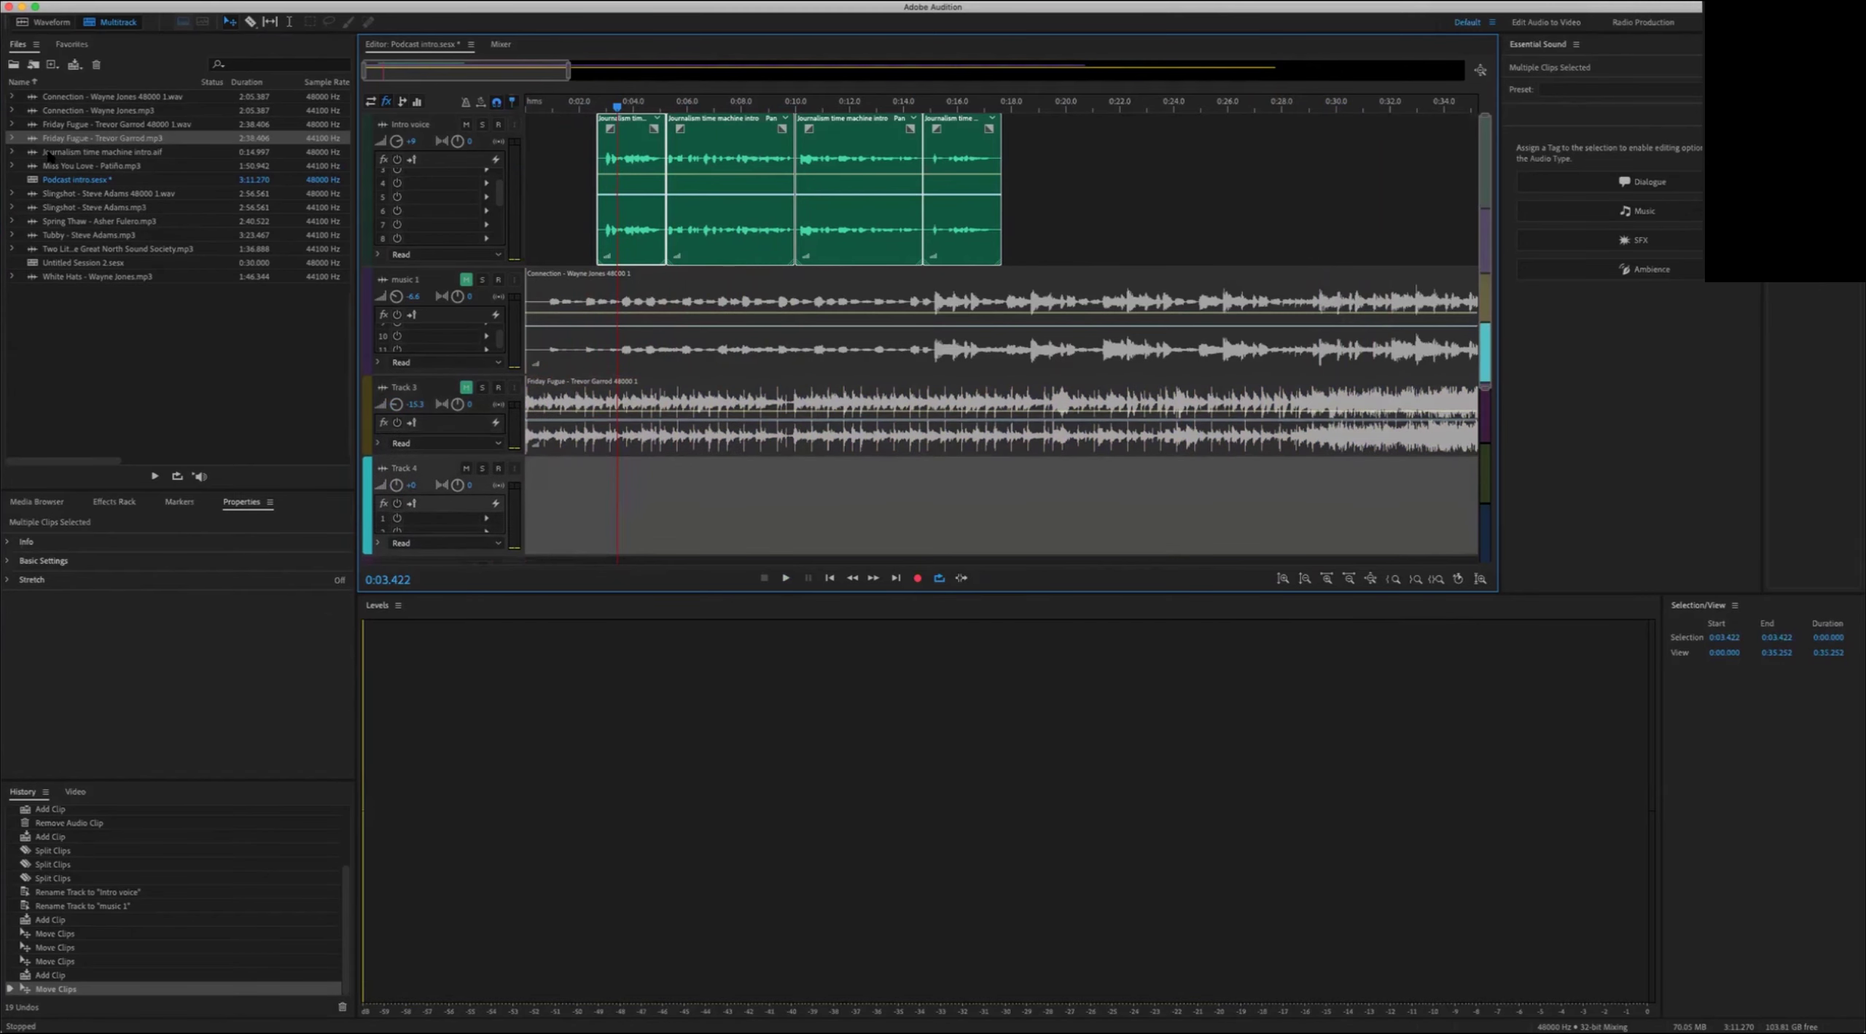
pyautogui.moveTo(33, 169); pyautogui.dragTo(553, 490)
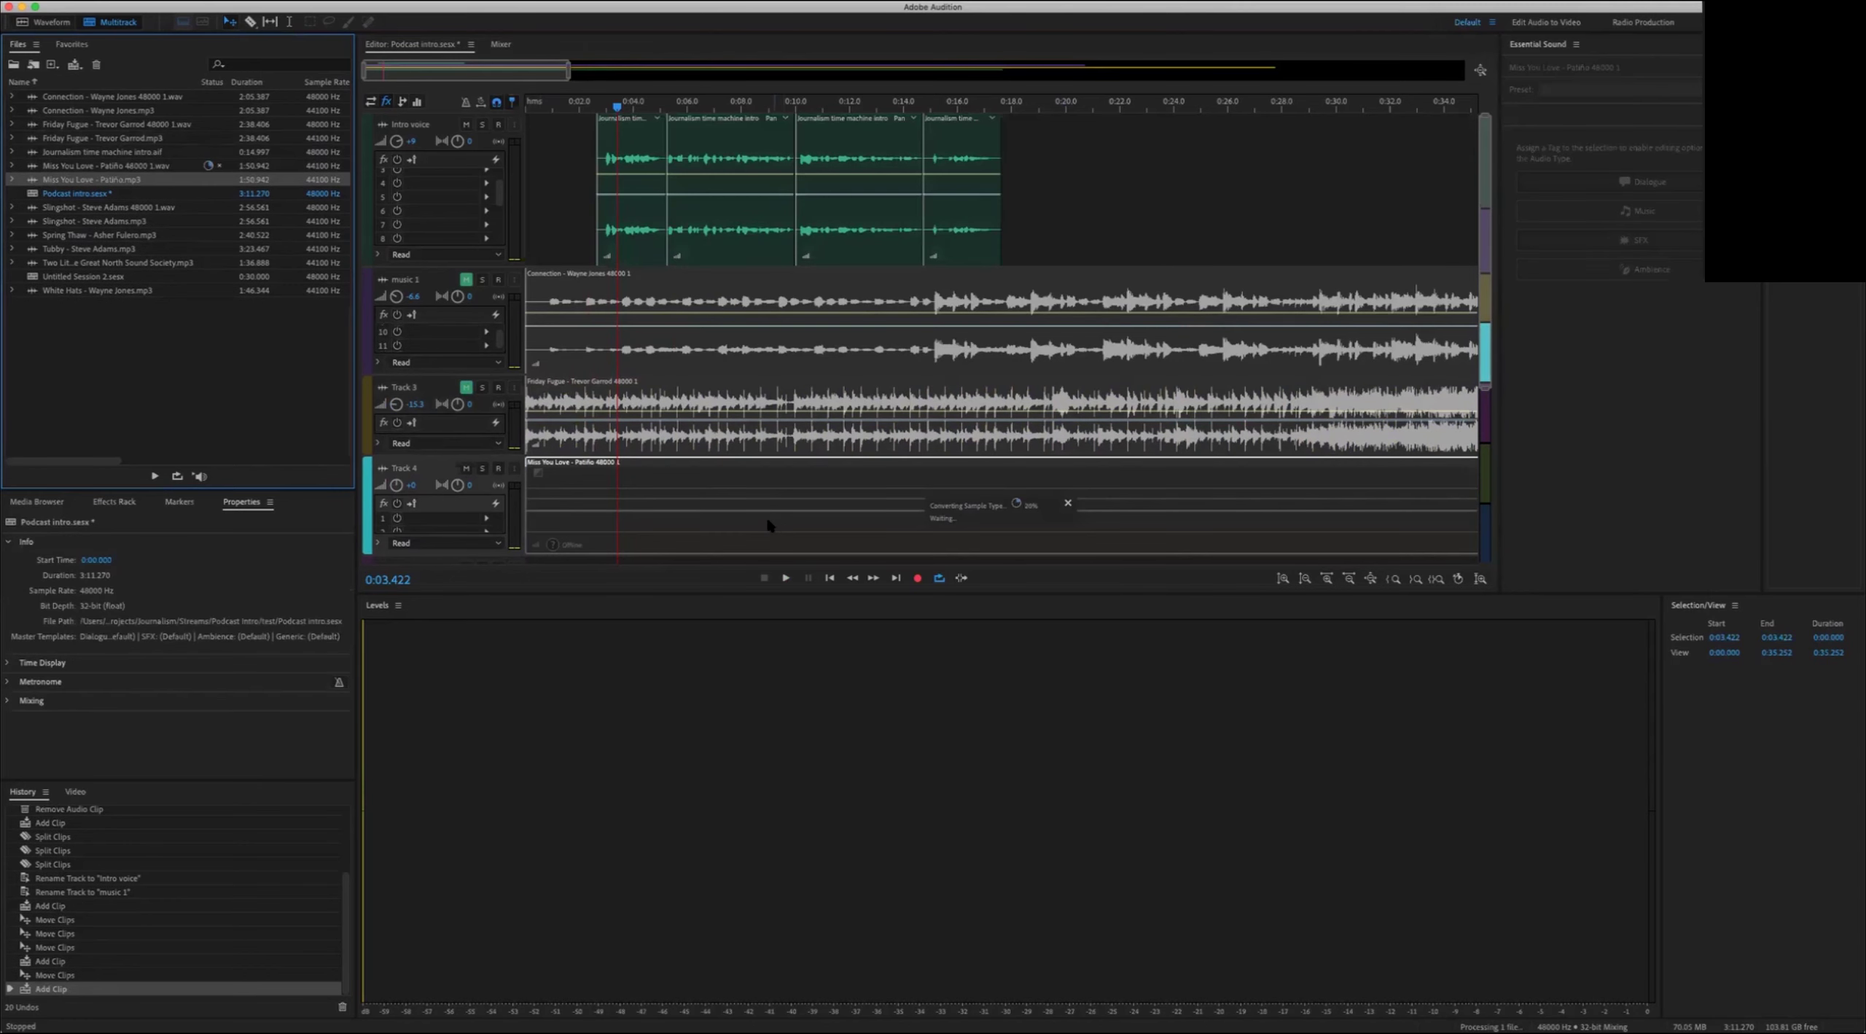
# Step: Play the session from the beginning and lower Track 4's volume to about -9 dB beneath the voice
pyautogui.click(522, 106)
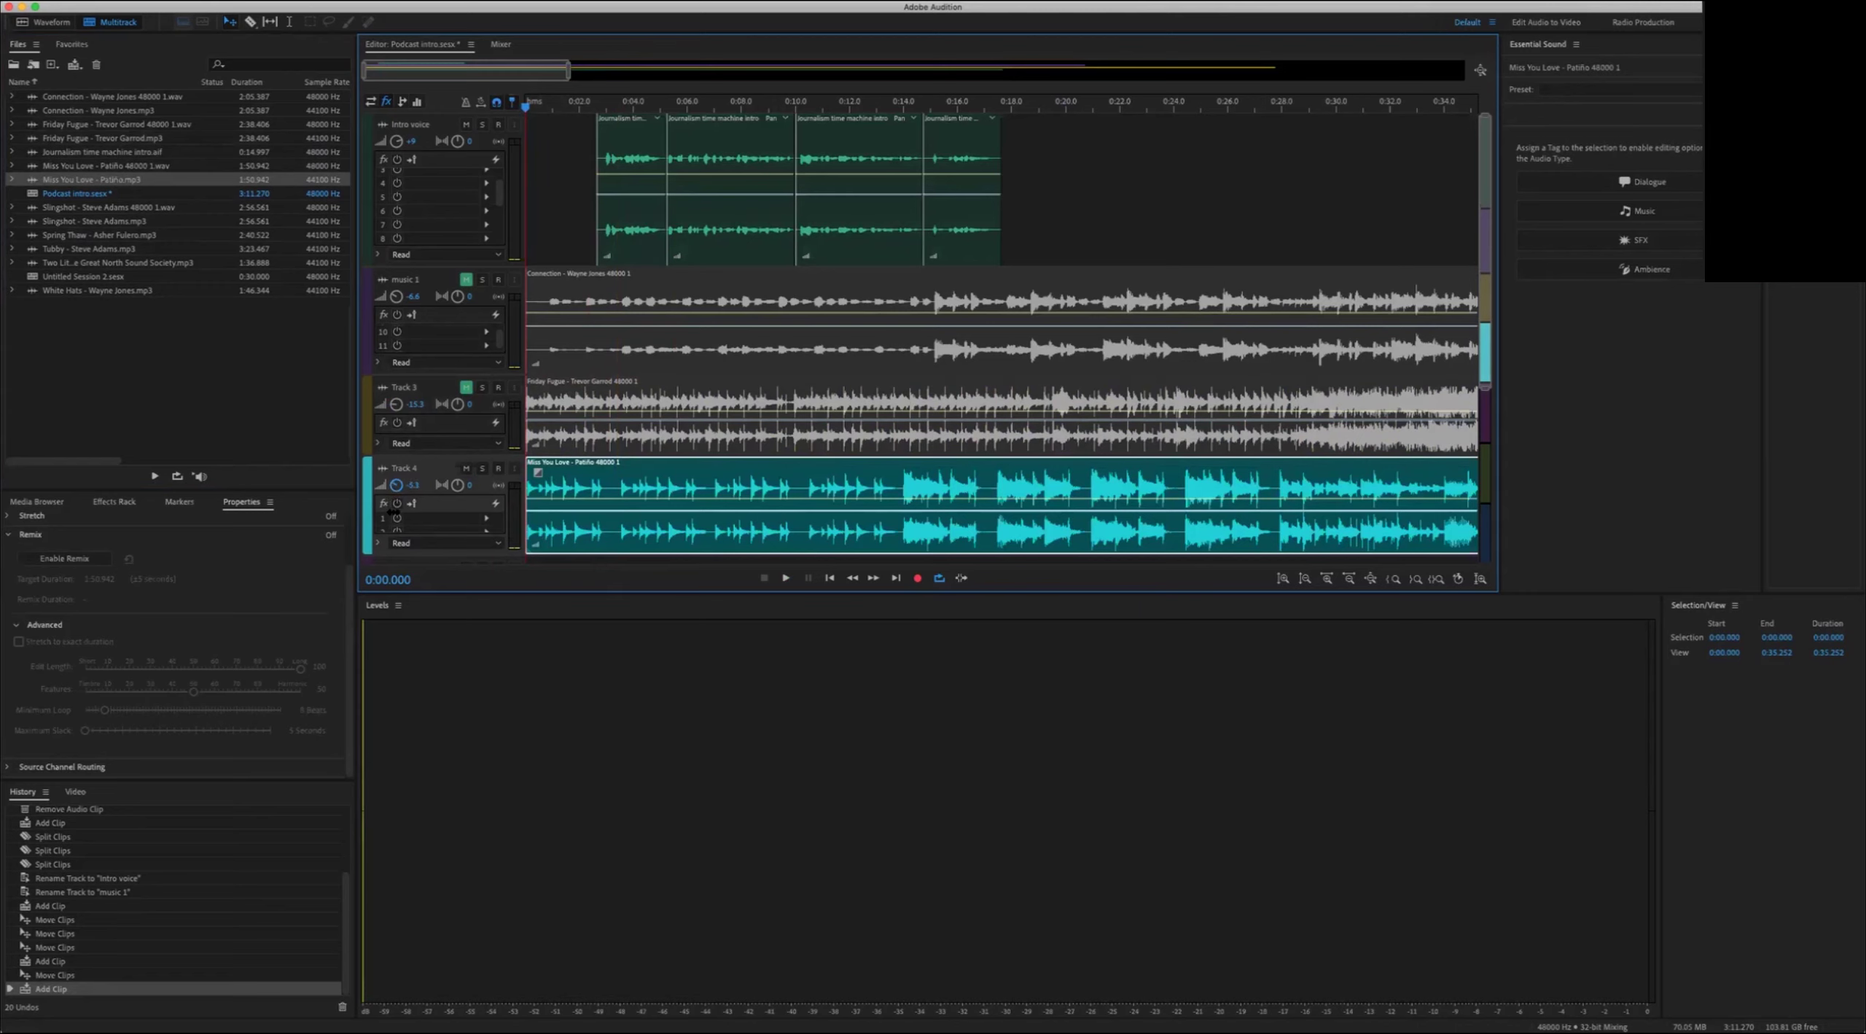
pyautogui.press('space')
pyautogui.moveTo(398, 481); pyautogui.dragTo(393, 488)
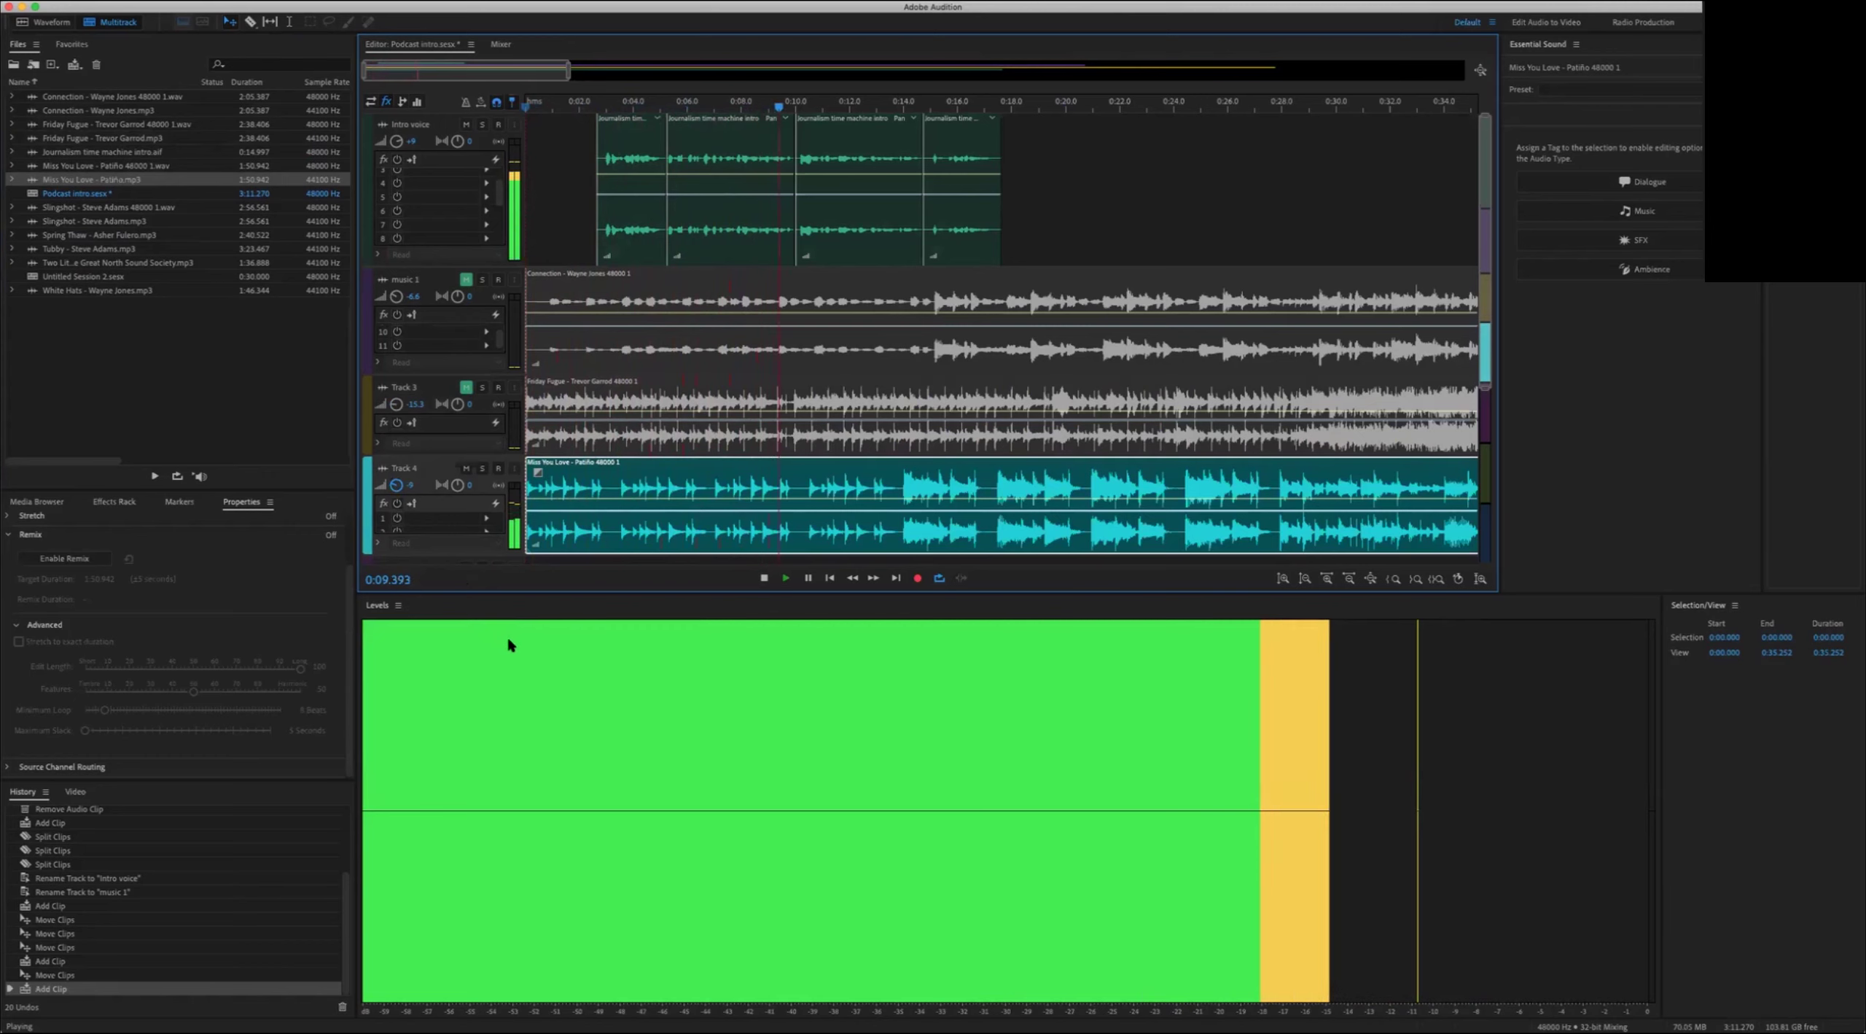
pyautogui.press('space')
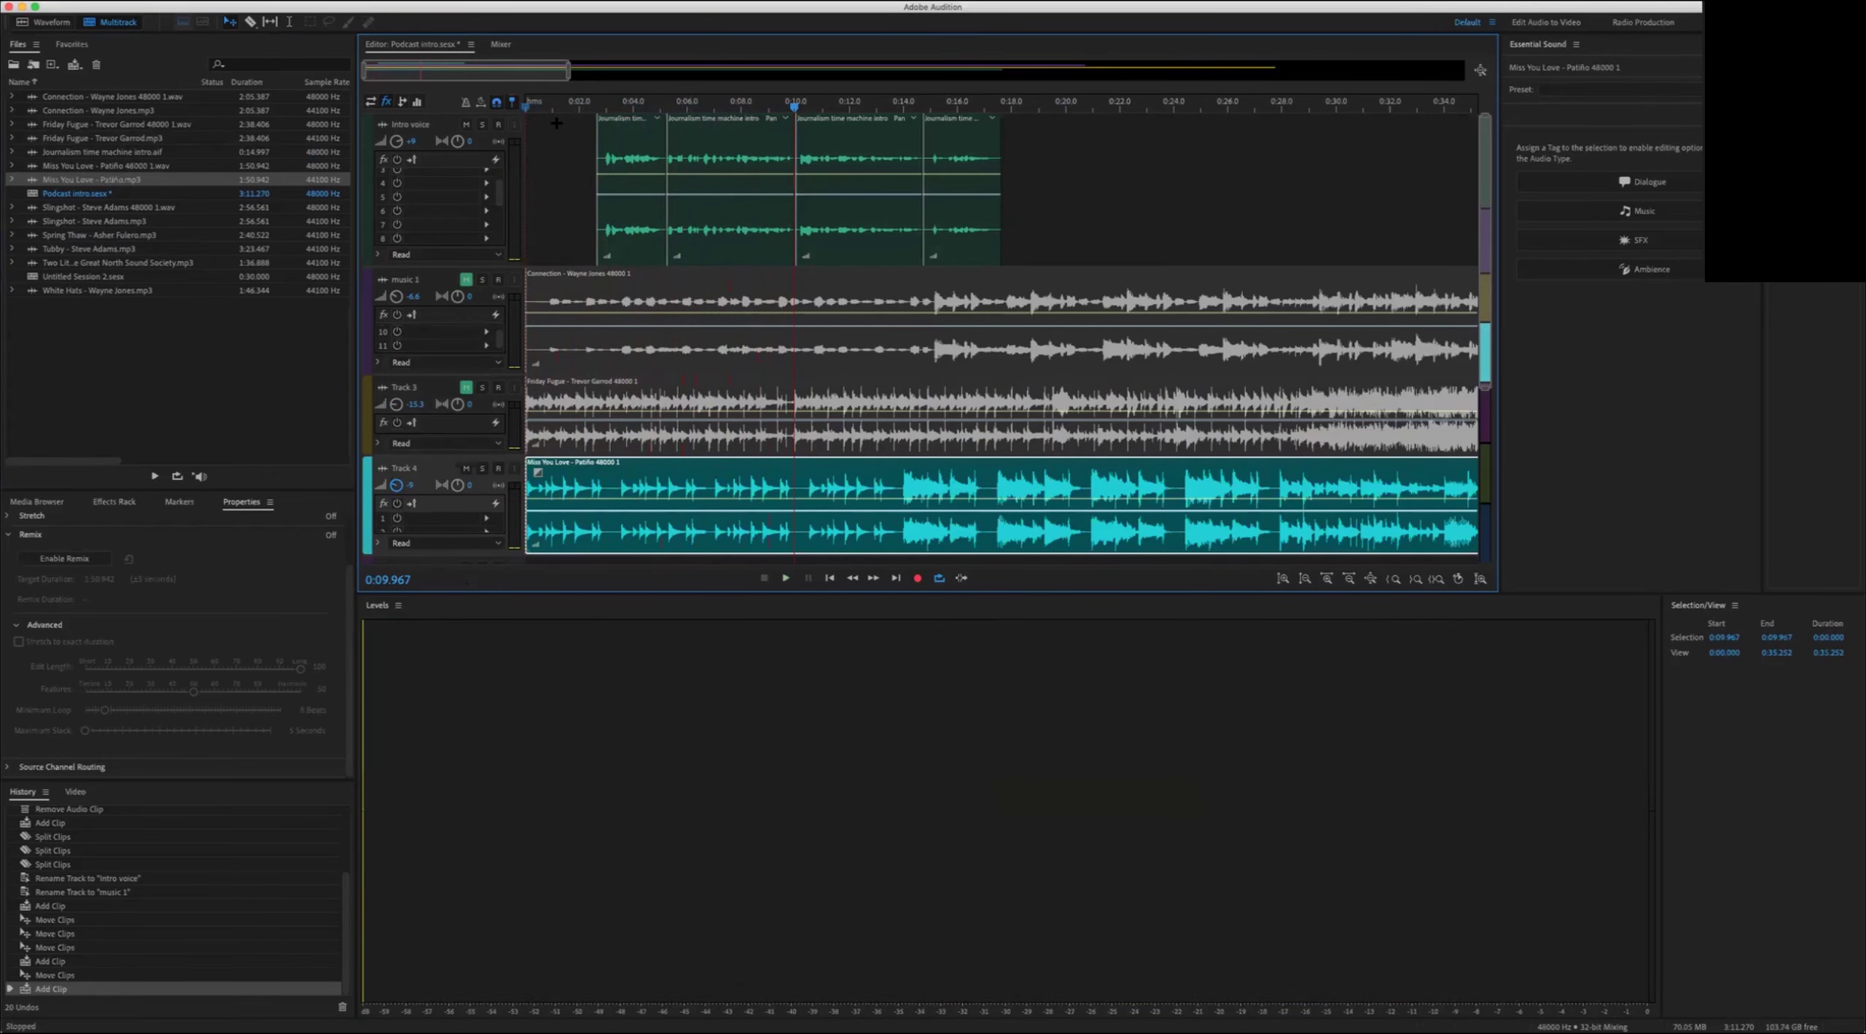
# Step: Play the first voice phrase over the Miss You Love music, starting from about 2.9 seconds
pyautogui.press('Home')
pyautogui.moveTo(600, 104); pyautogui.dragTo(599, 104)
pyautogui.press('space')
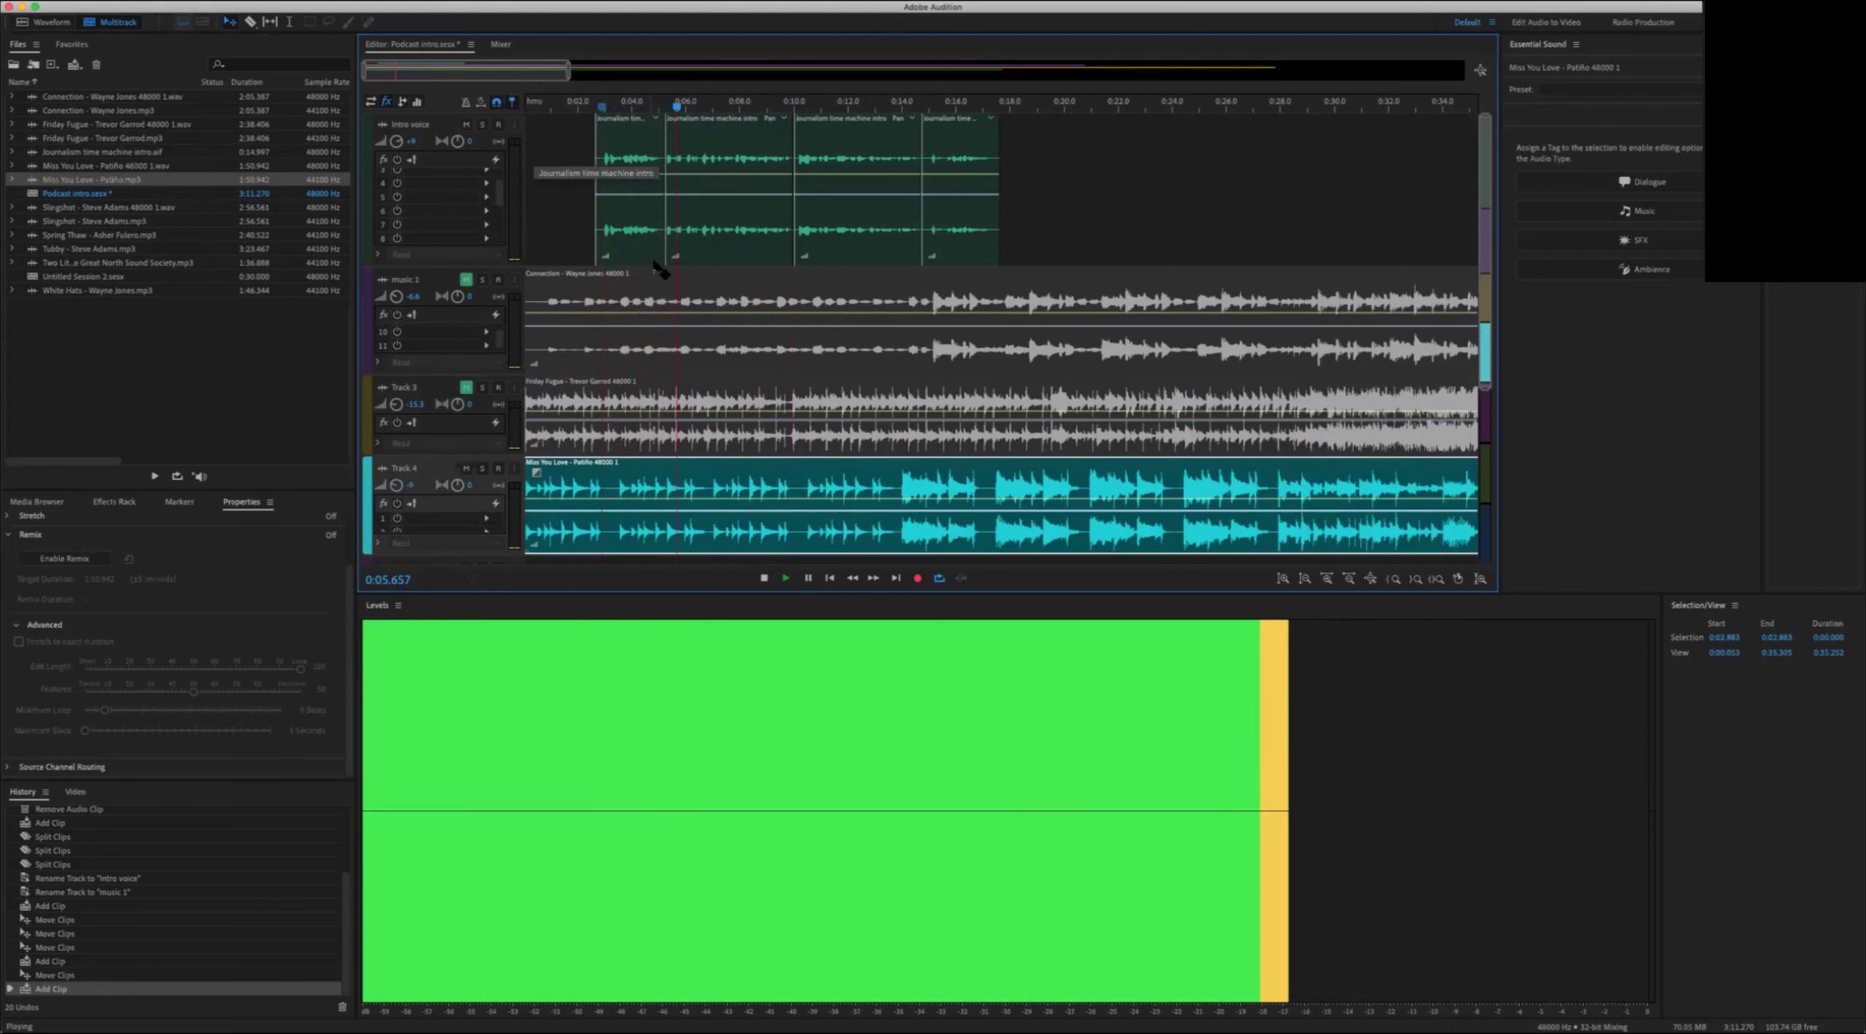
pyautogui.press('space')
pyautogui.hscroll(-1, 805, 397)
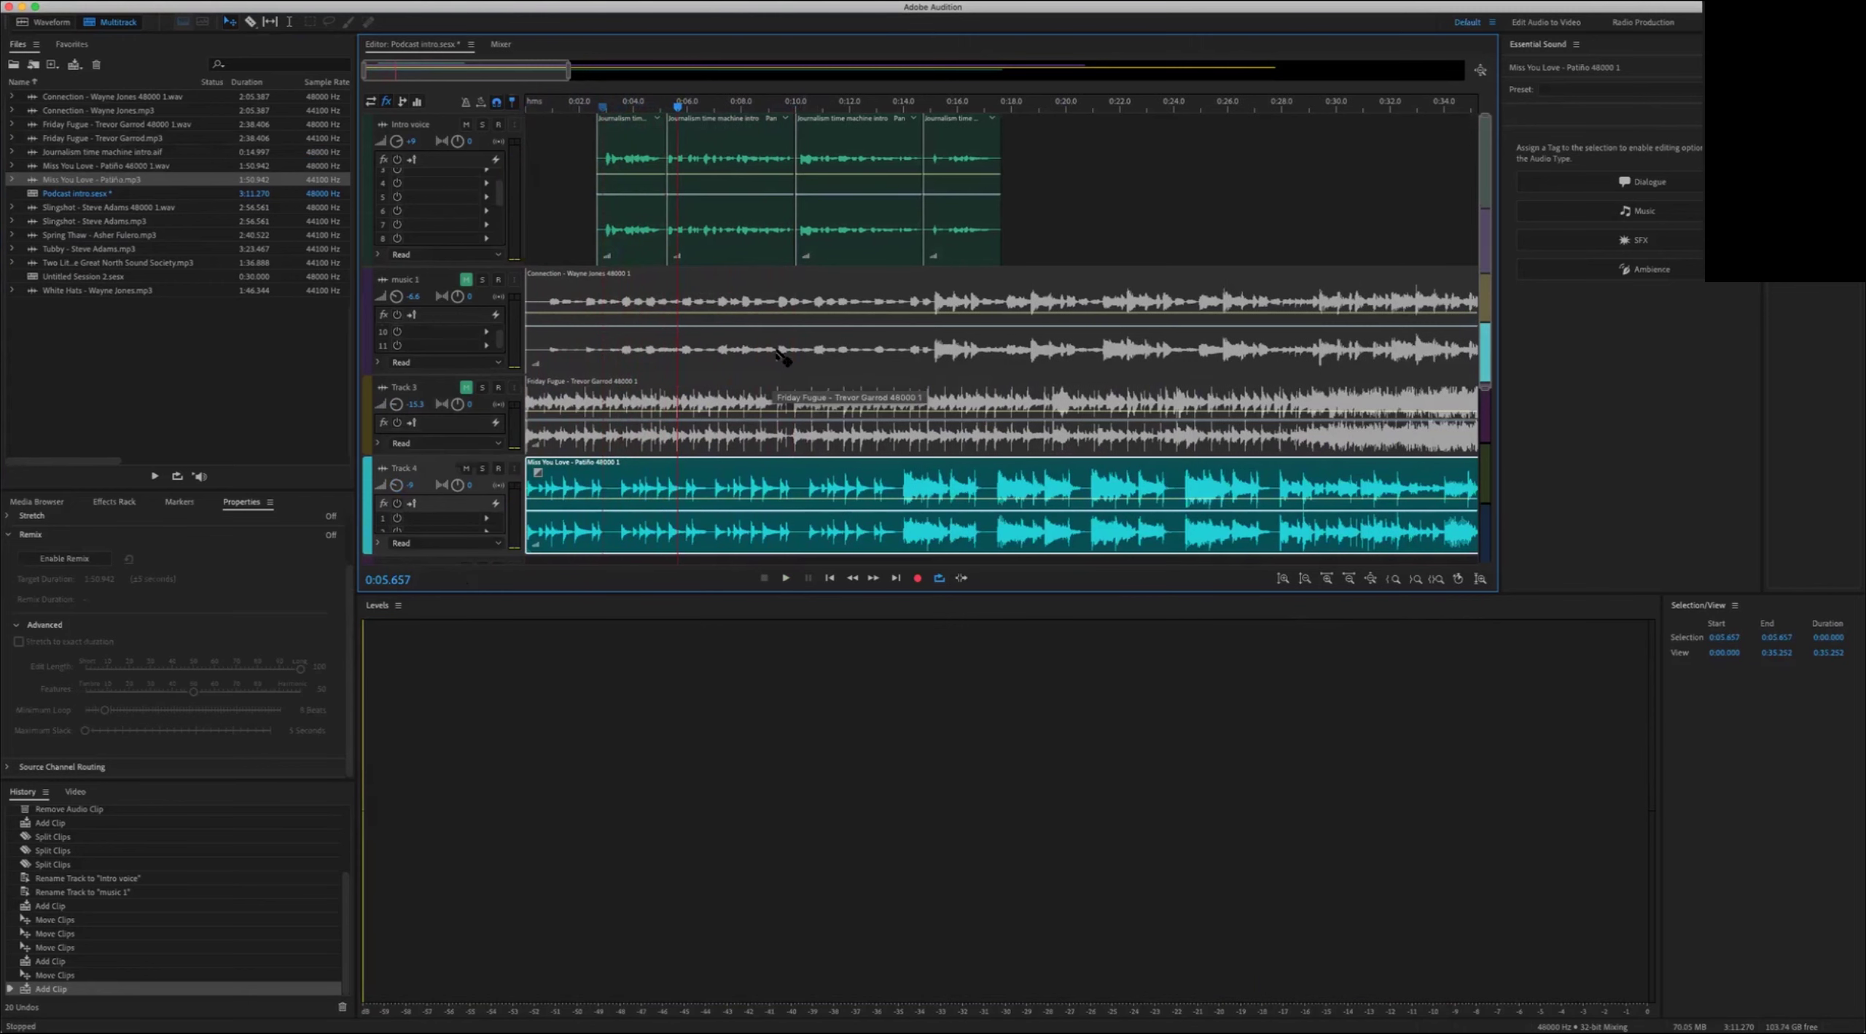
# Step: Mute Track 4, unmute Track 3, and play the Friday Fugue clip against the voice from about 2.5 seconds
pyautogui.click(701, 212)
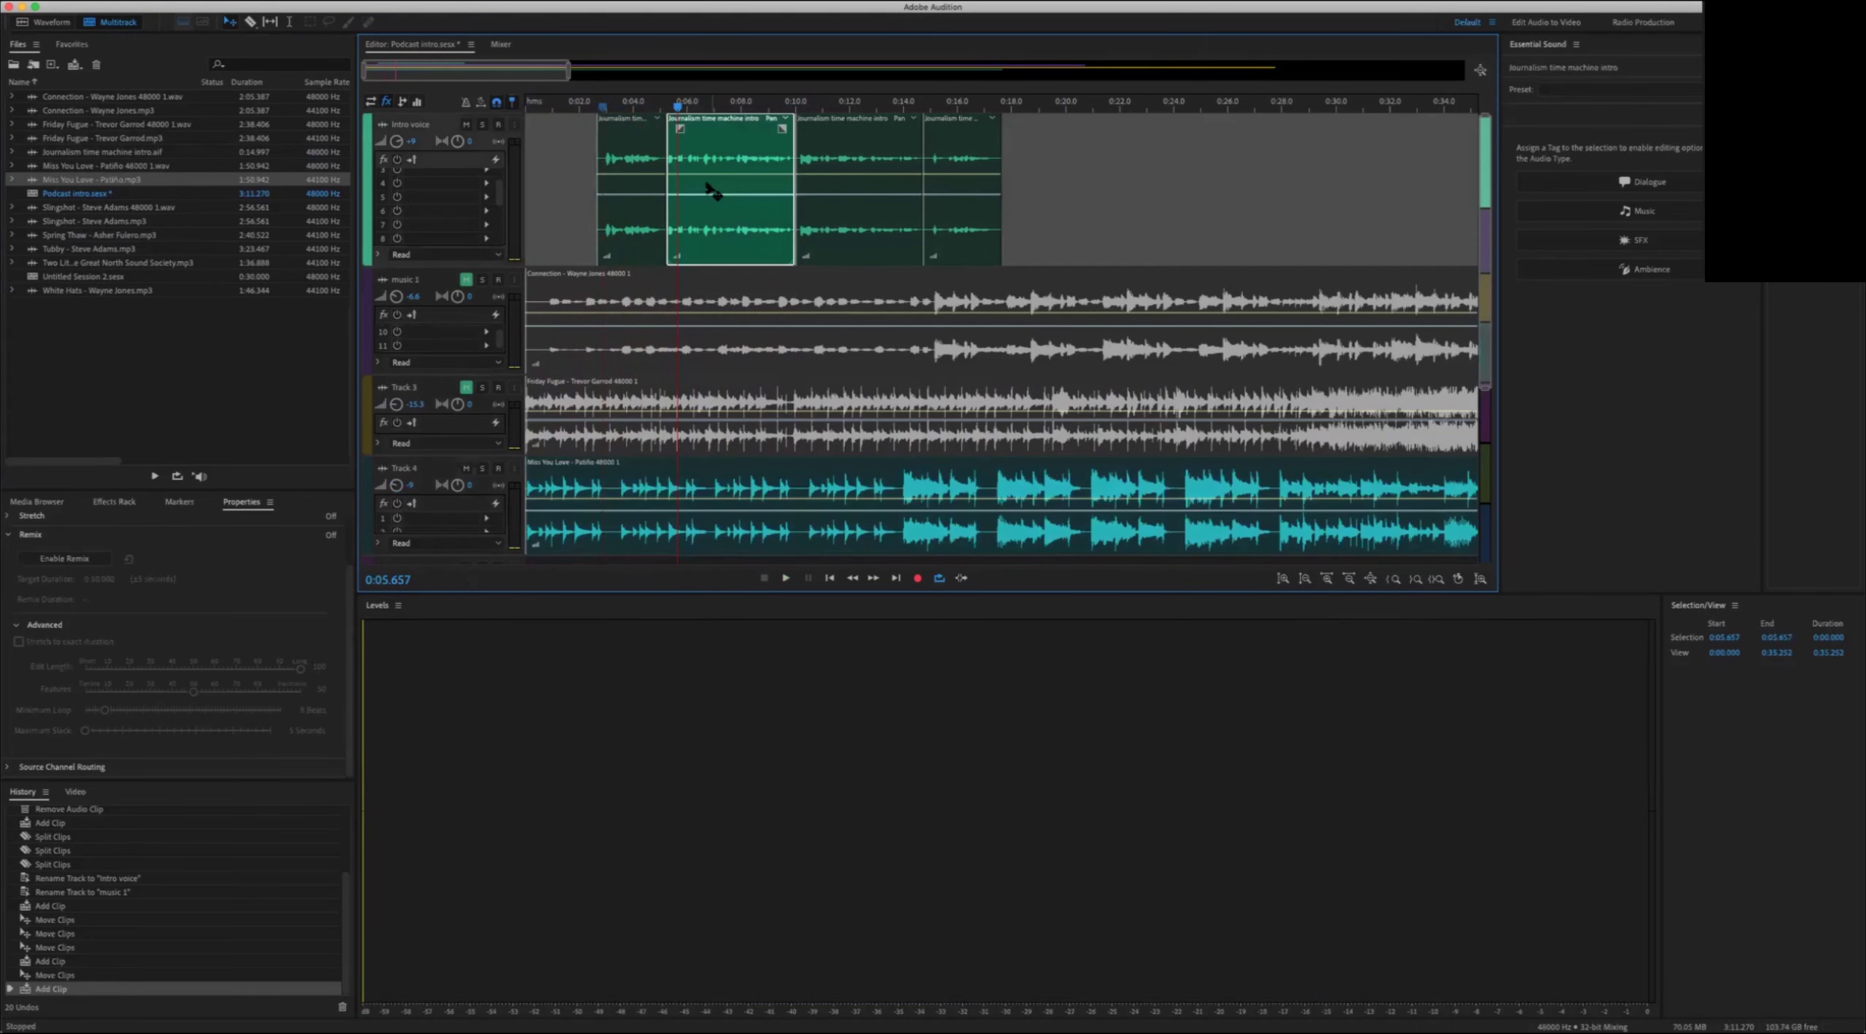
pyautogui.click(641, 492)
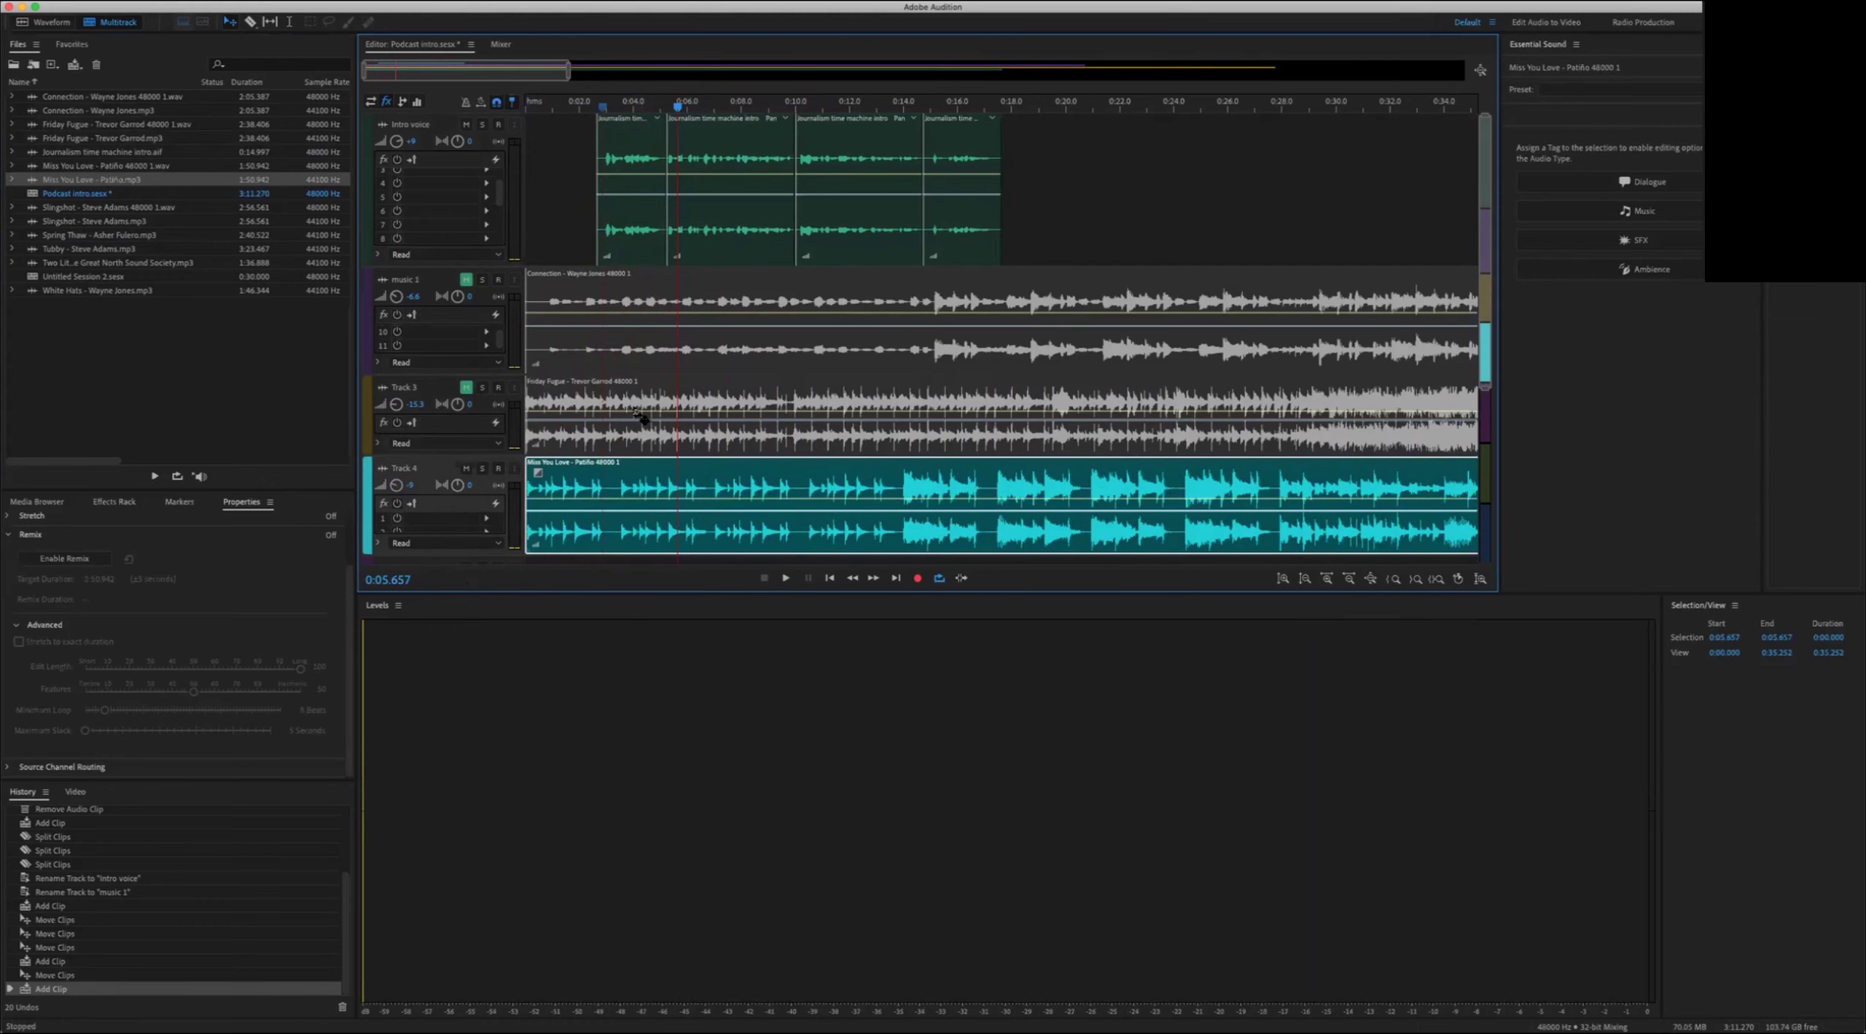
pyautogui.click(685, 407)
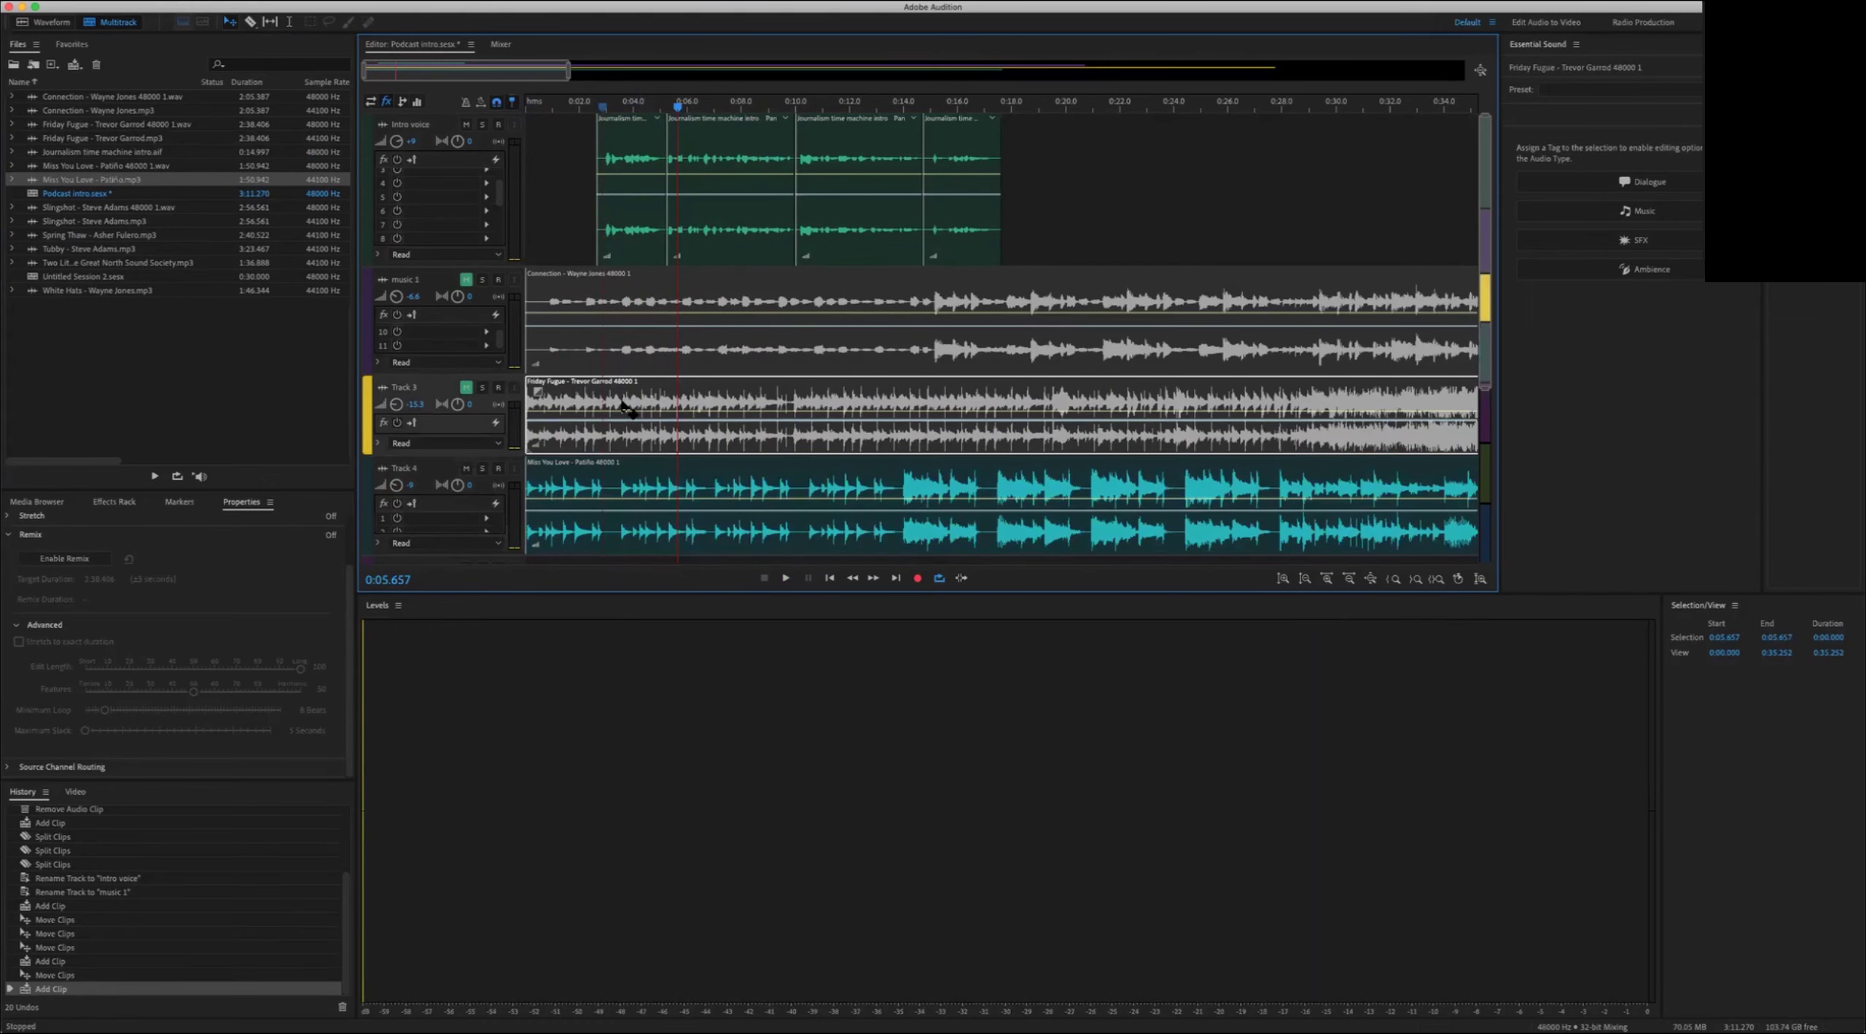
pyautogui.click(468, 469)
pyautogui.click(597, 106)
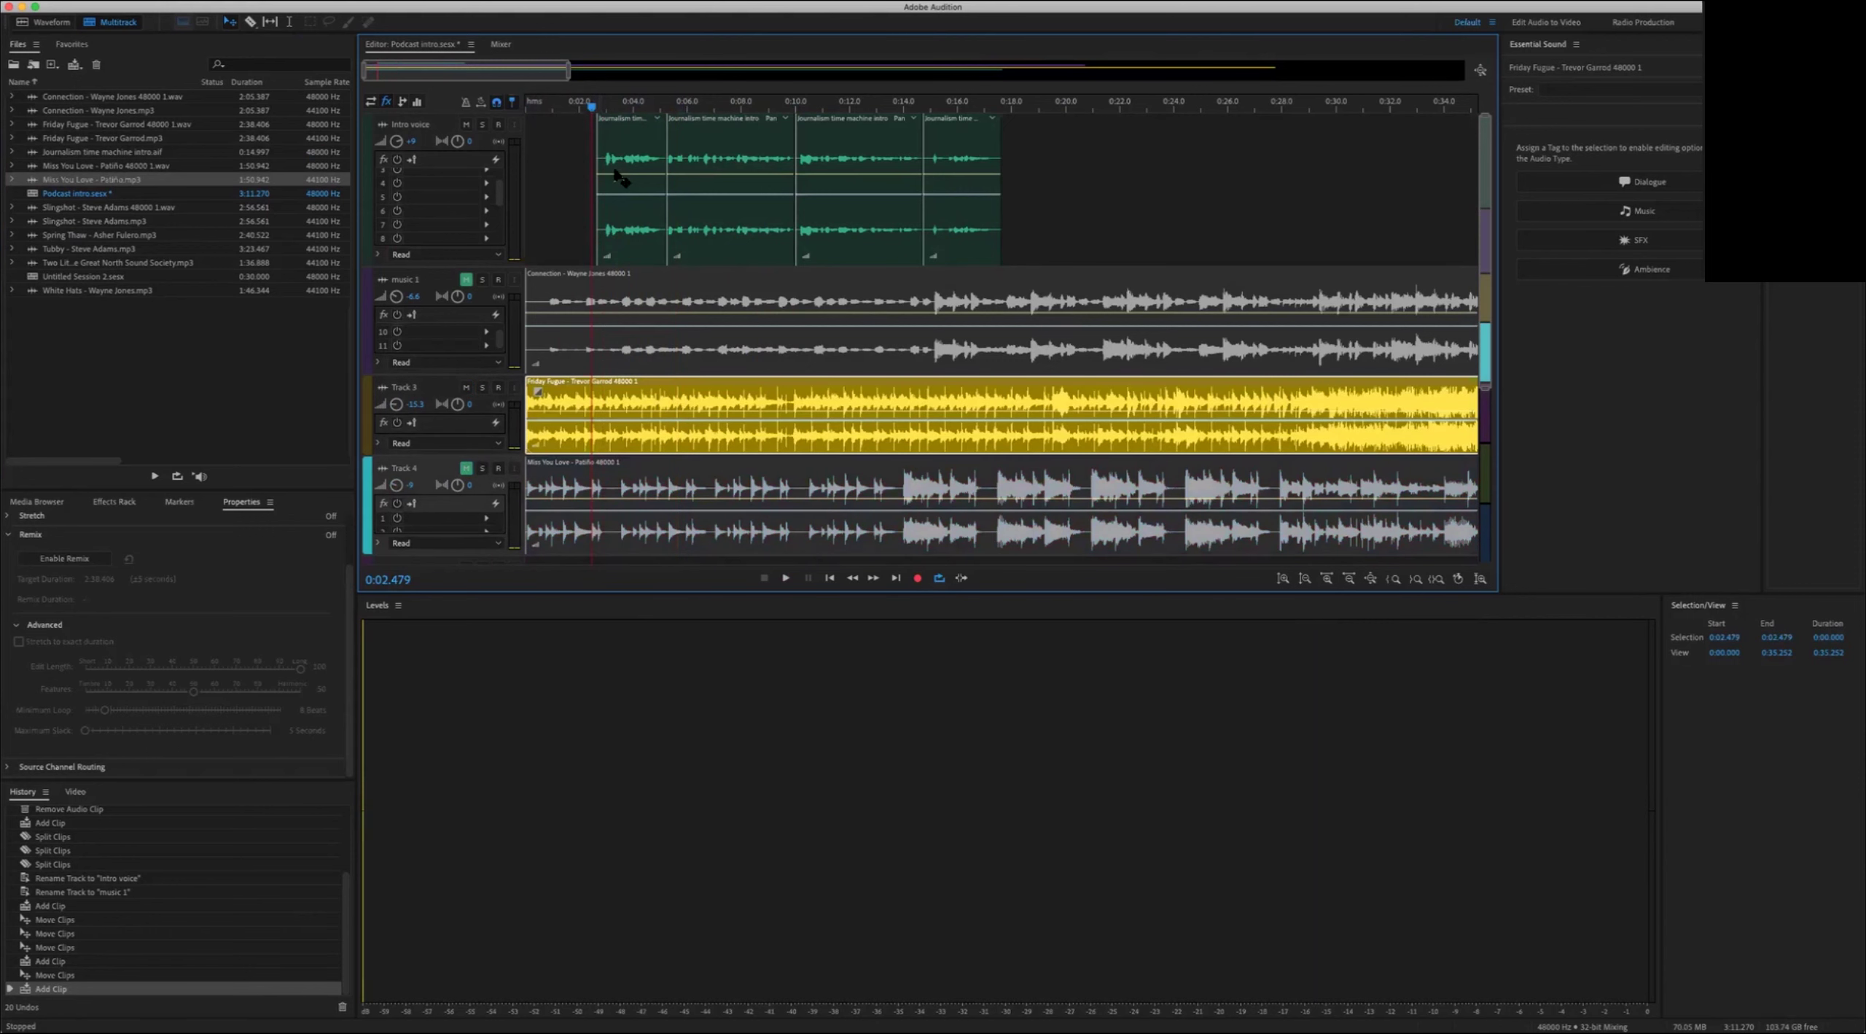
pyautogui.press('space')
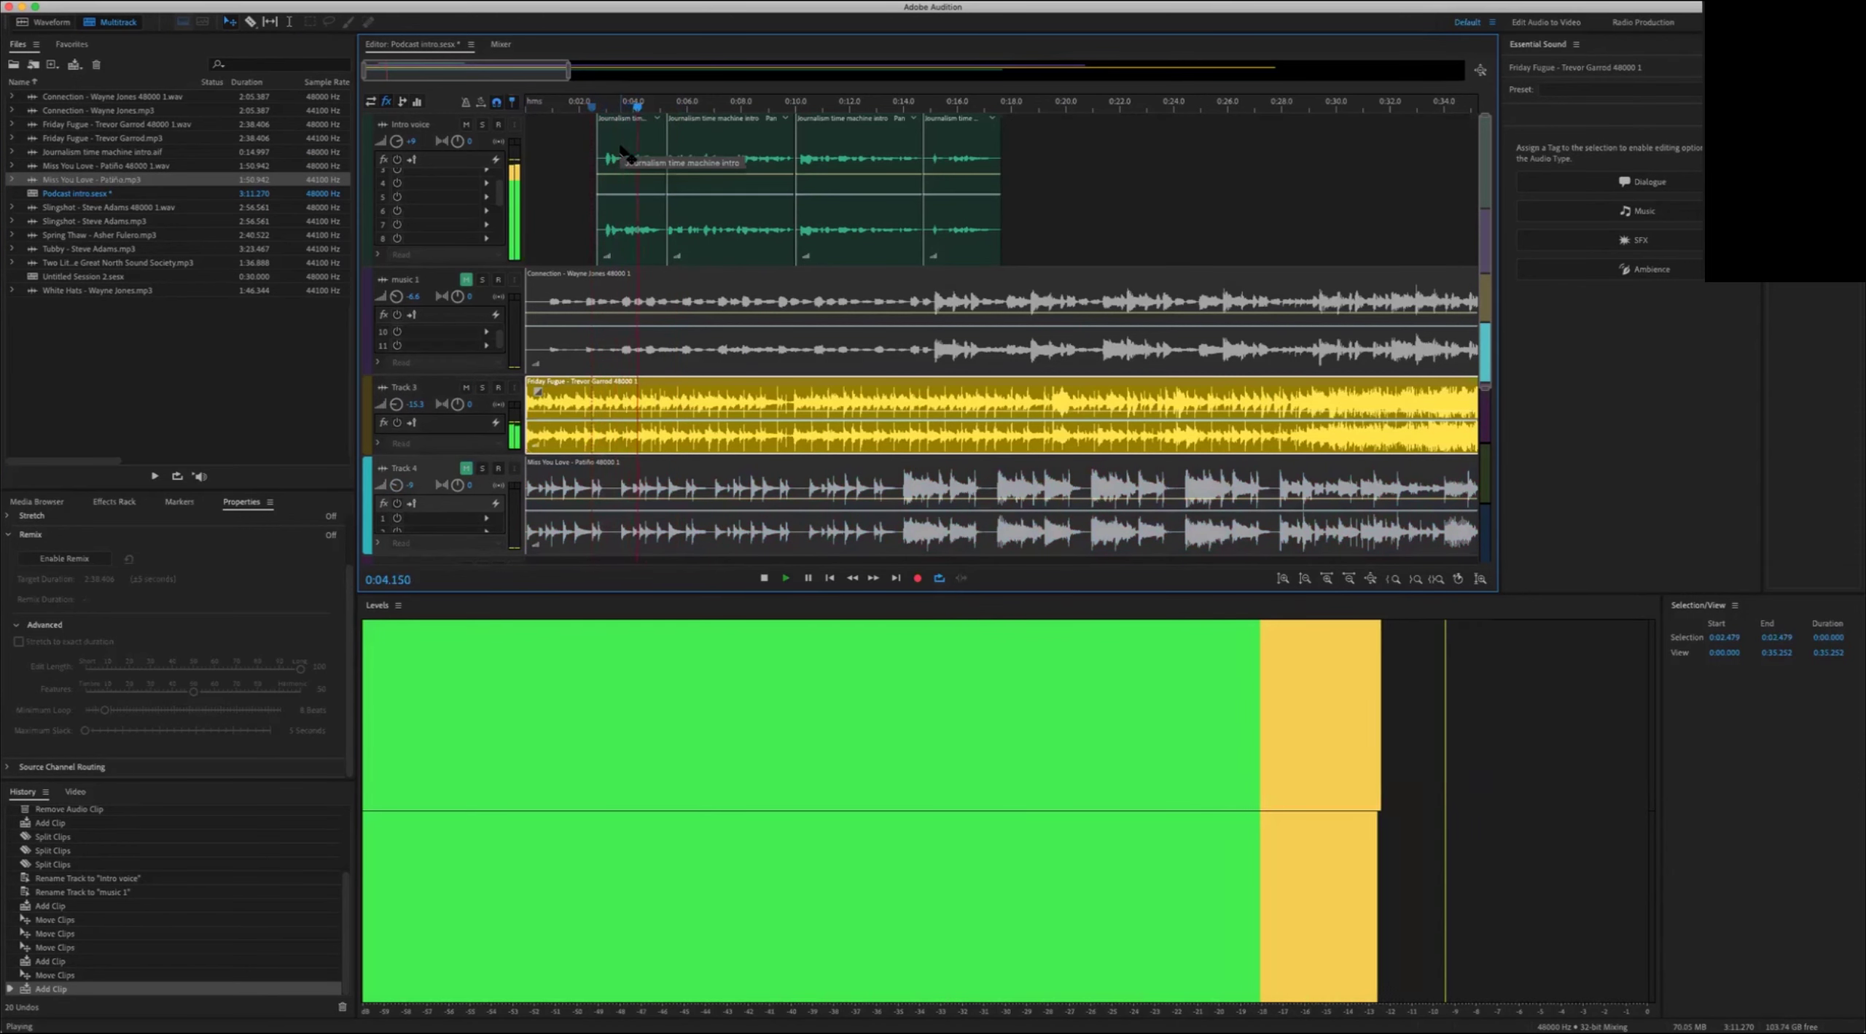
pyautogui.press('space')
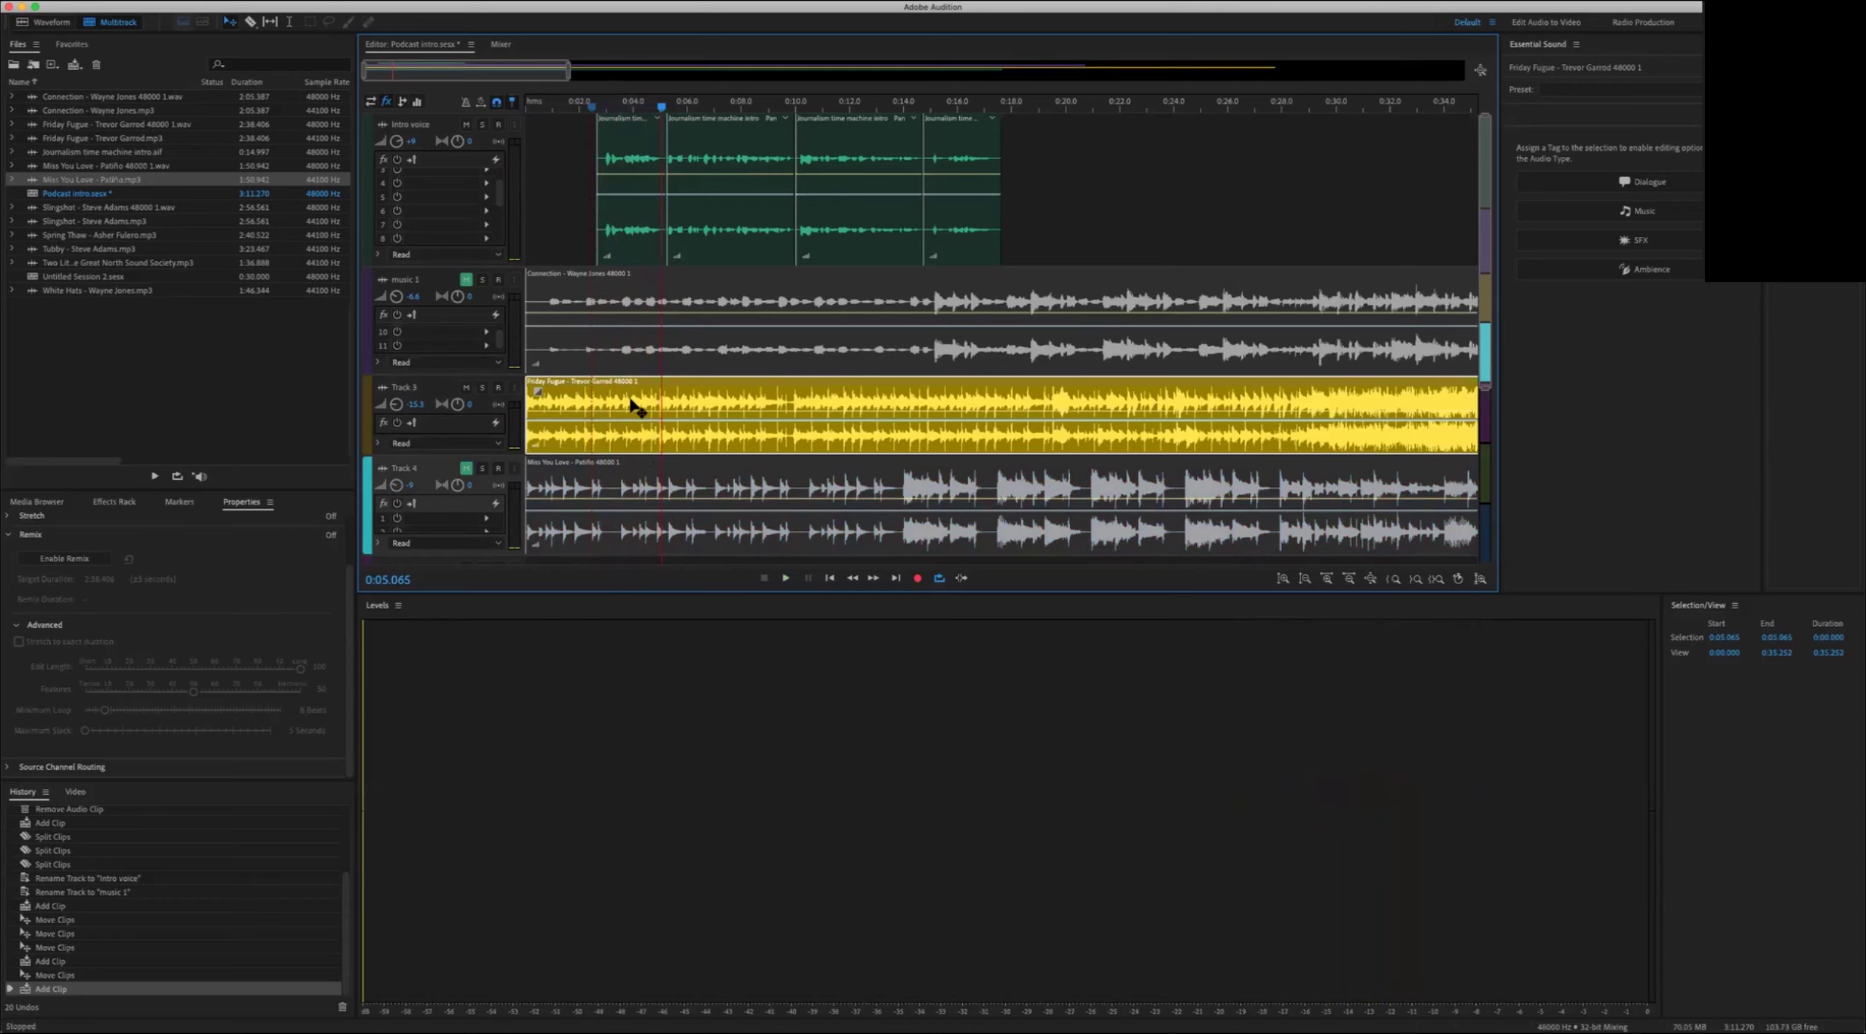
# Step: Replace the Friday Fugue clip on Track 3 with the Slingshot music file, placed at the start of the track
pyautogui.press('Delete')
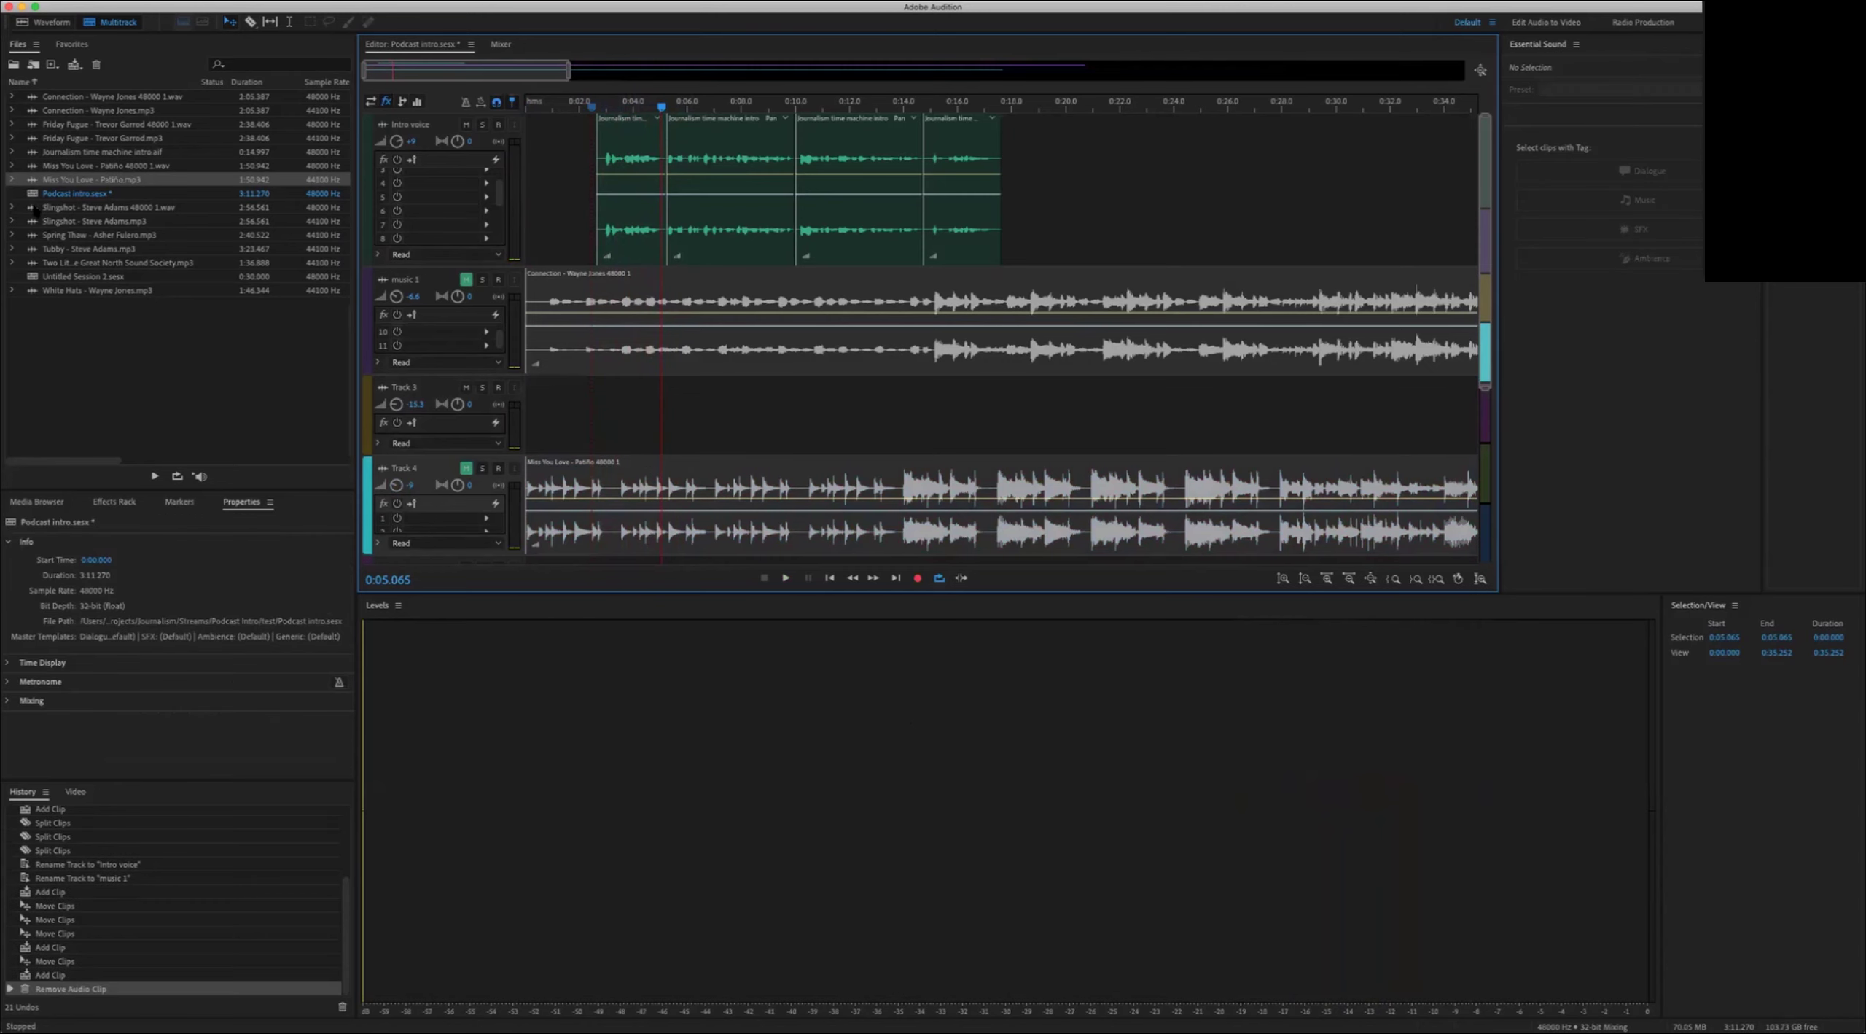
pyautogui.moveTo(33, 209); pyautogui.dragTo(523, 419)
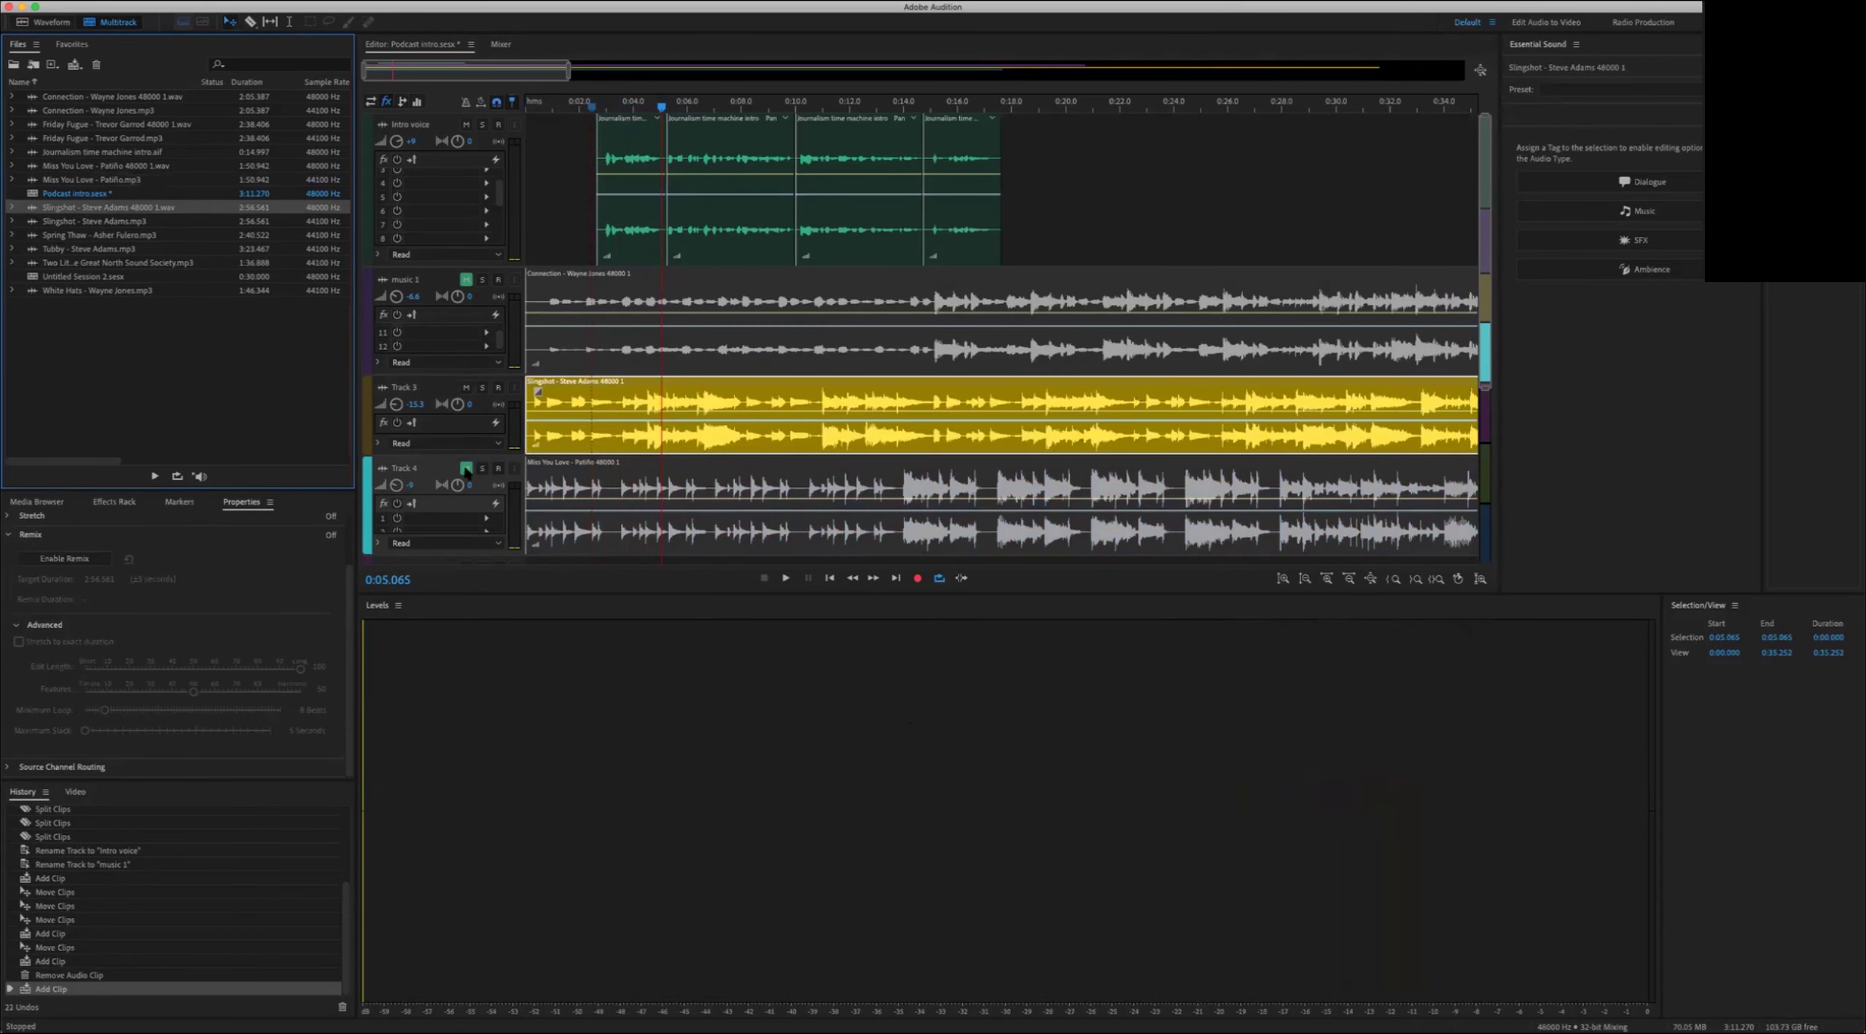
# Step: Play the session from the beginning and lower Track 3's volume to about -14.2 dB so Slingshot sits beneath the voice
pyautogui.click(558, 111)
pyautogui.press('space')
pyautogui.moveTo(396, 405)
pyautogui.mouseDown()
pyautogui.moveTo(401, 378)
pyautogui.moveTo(397, 401)
pyautogui.mouseUp()
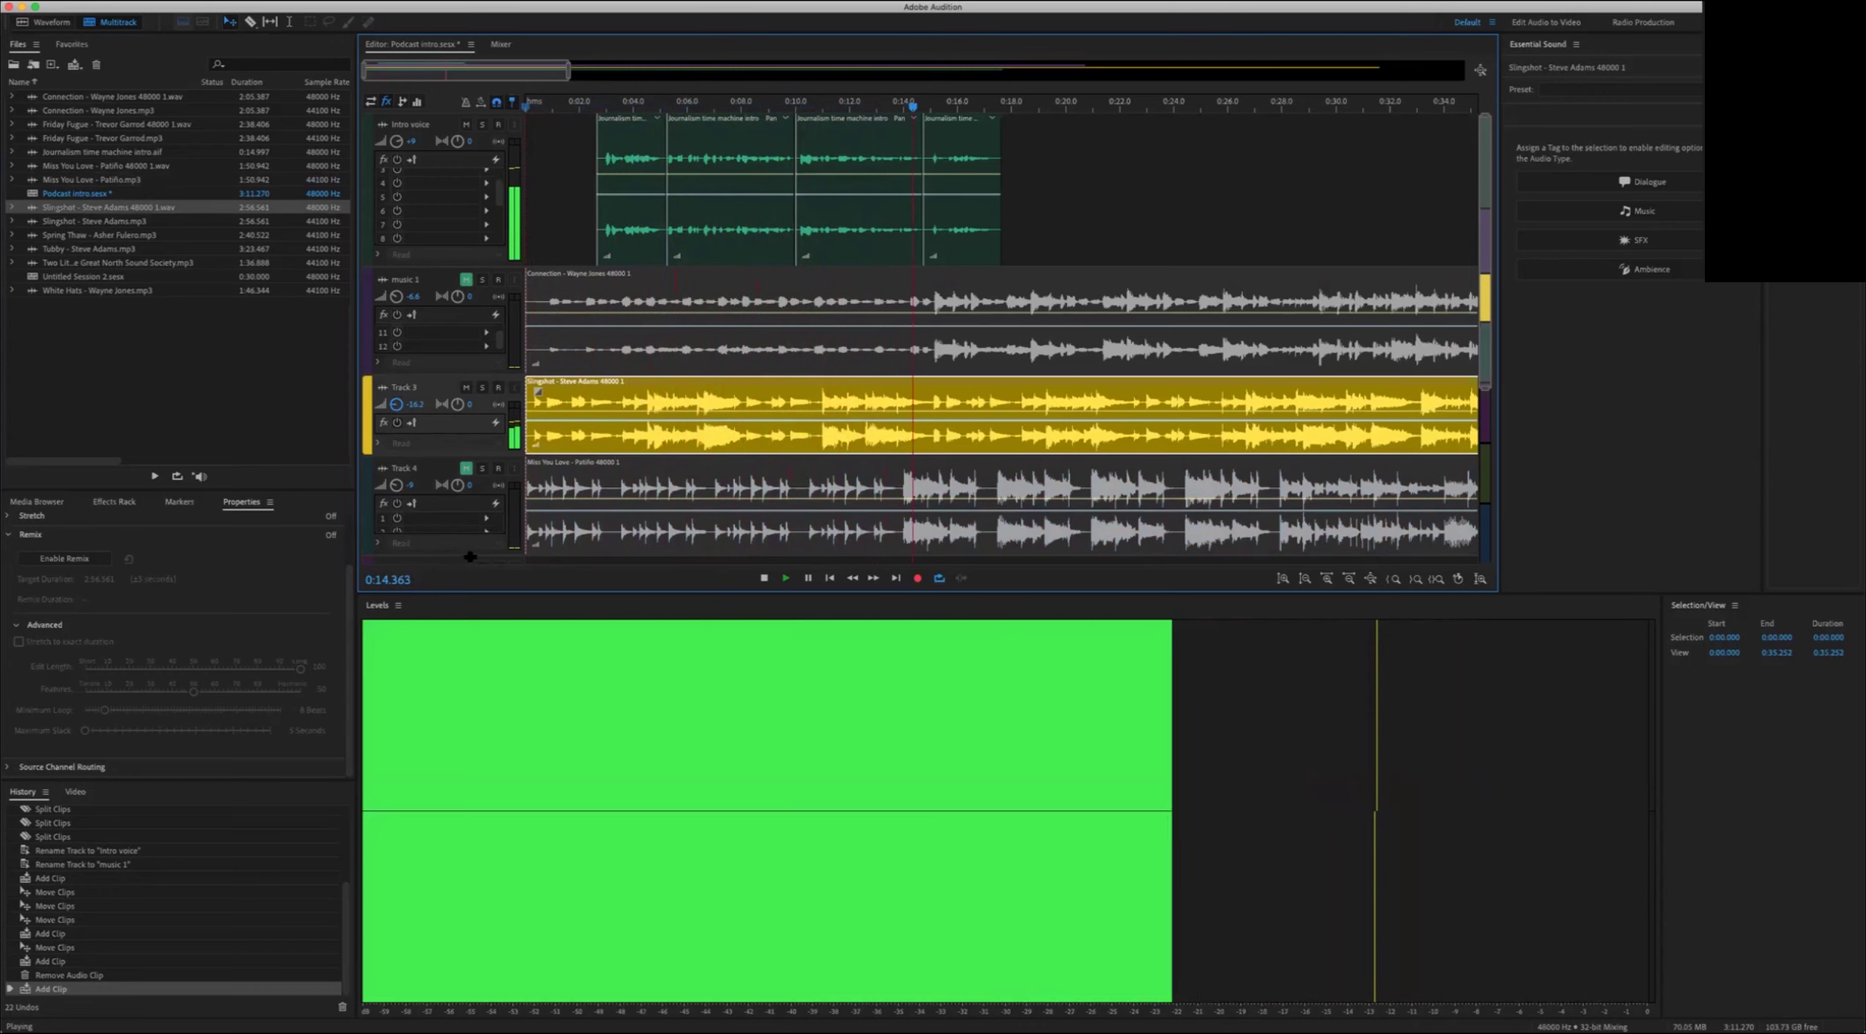
pyautogui.press('space')
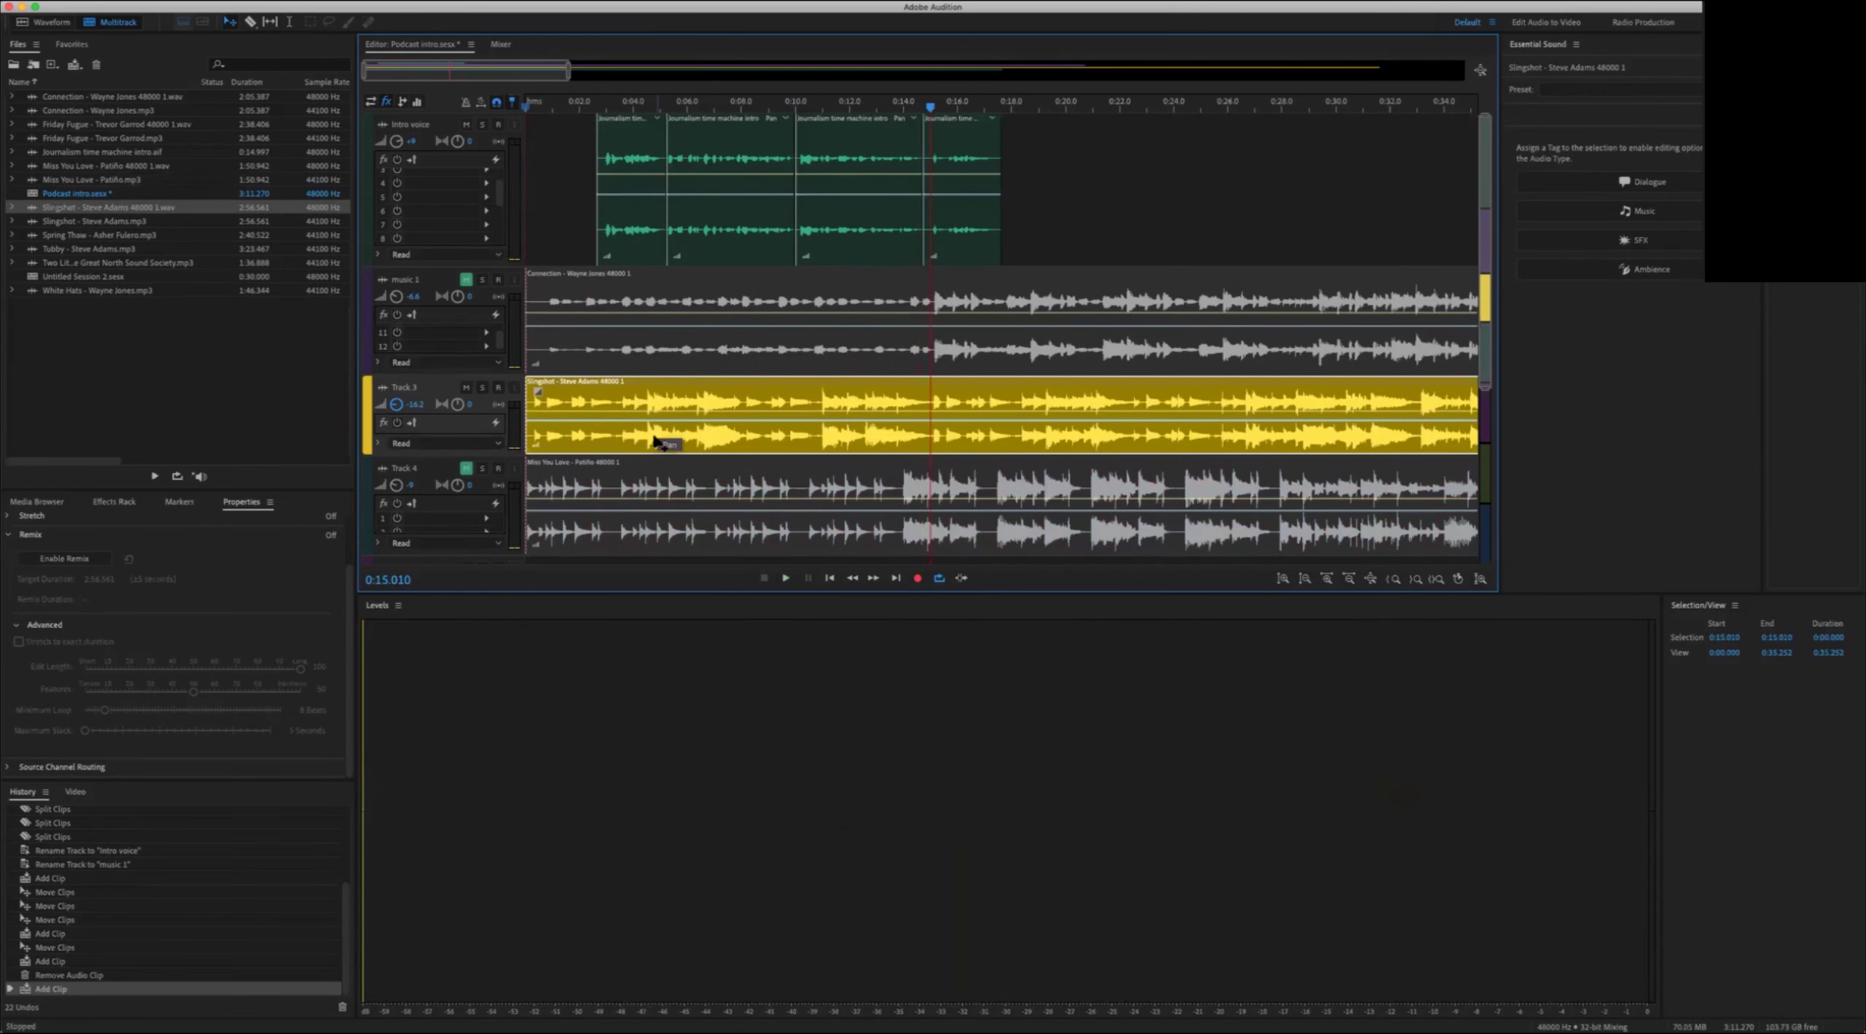
# Step: Mute Track 3 and reduce the heights of the music tracks to make room for Track 5
pyautogui.click(466, 387)
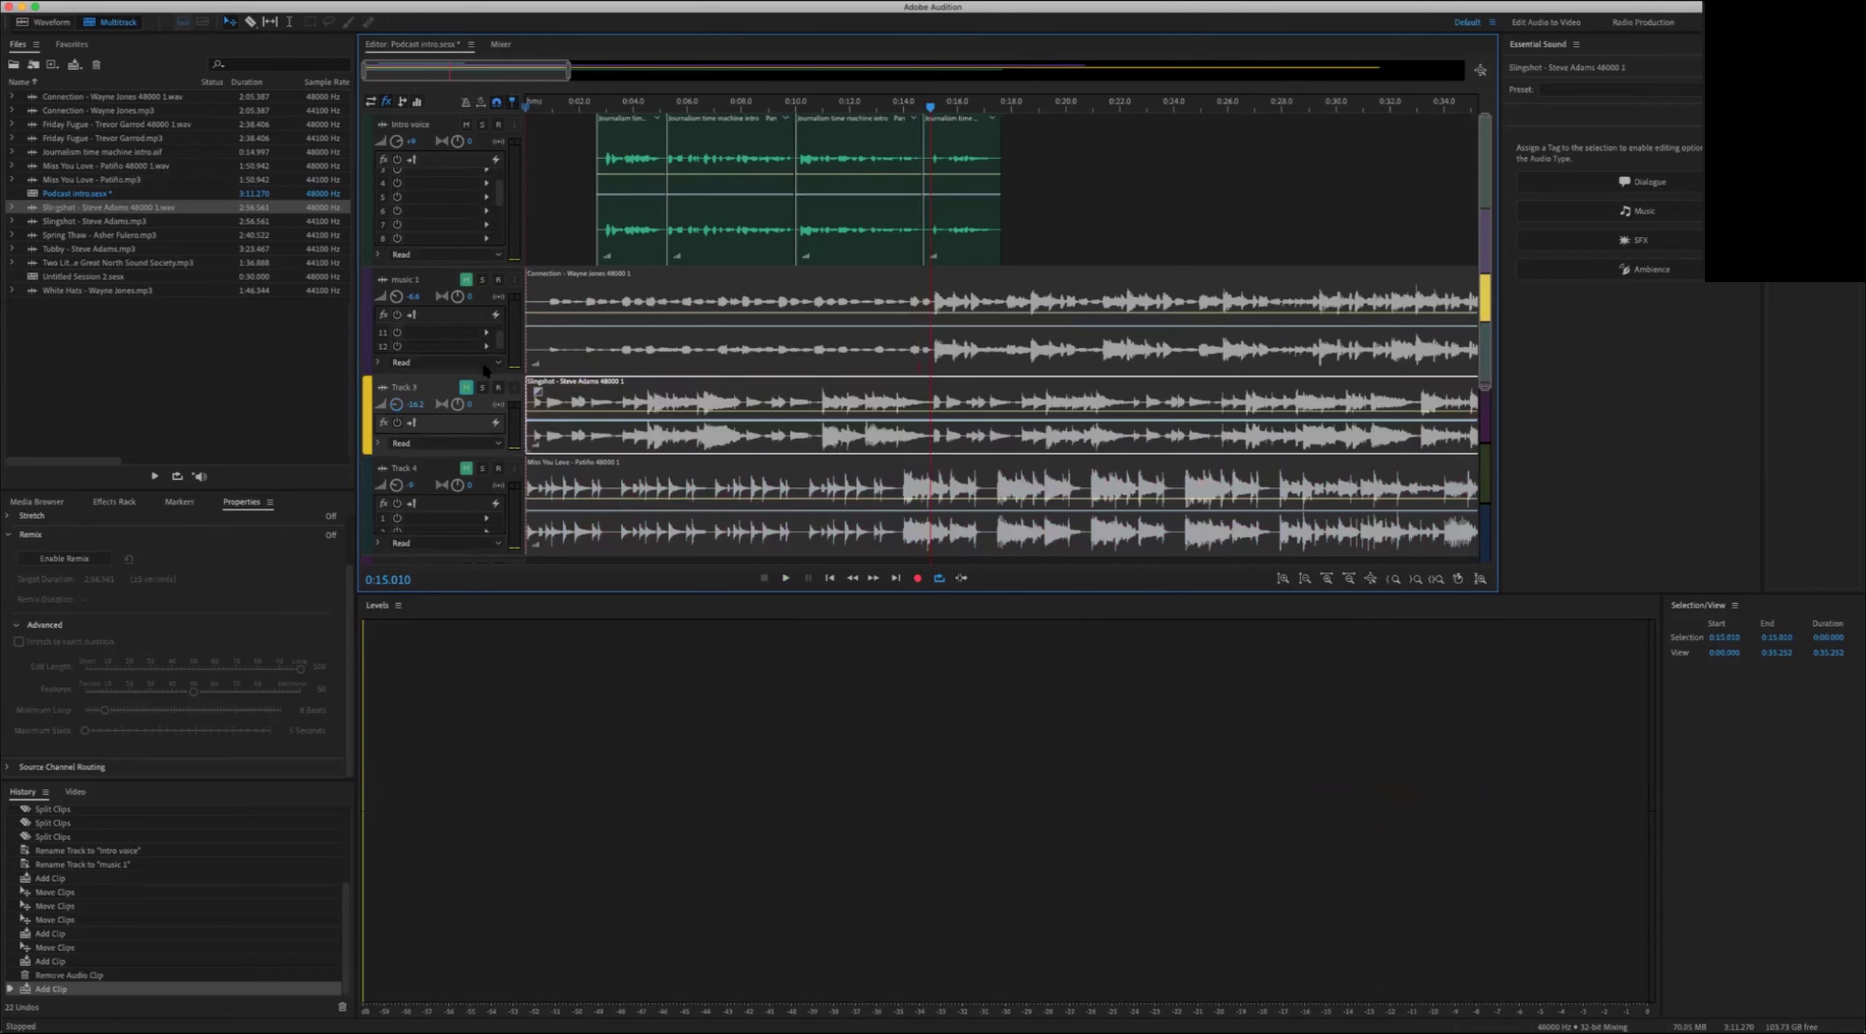
pyautogui.scroll(-2, 490, 338)
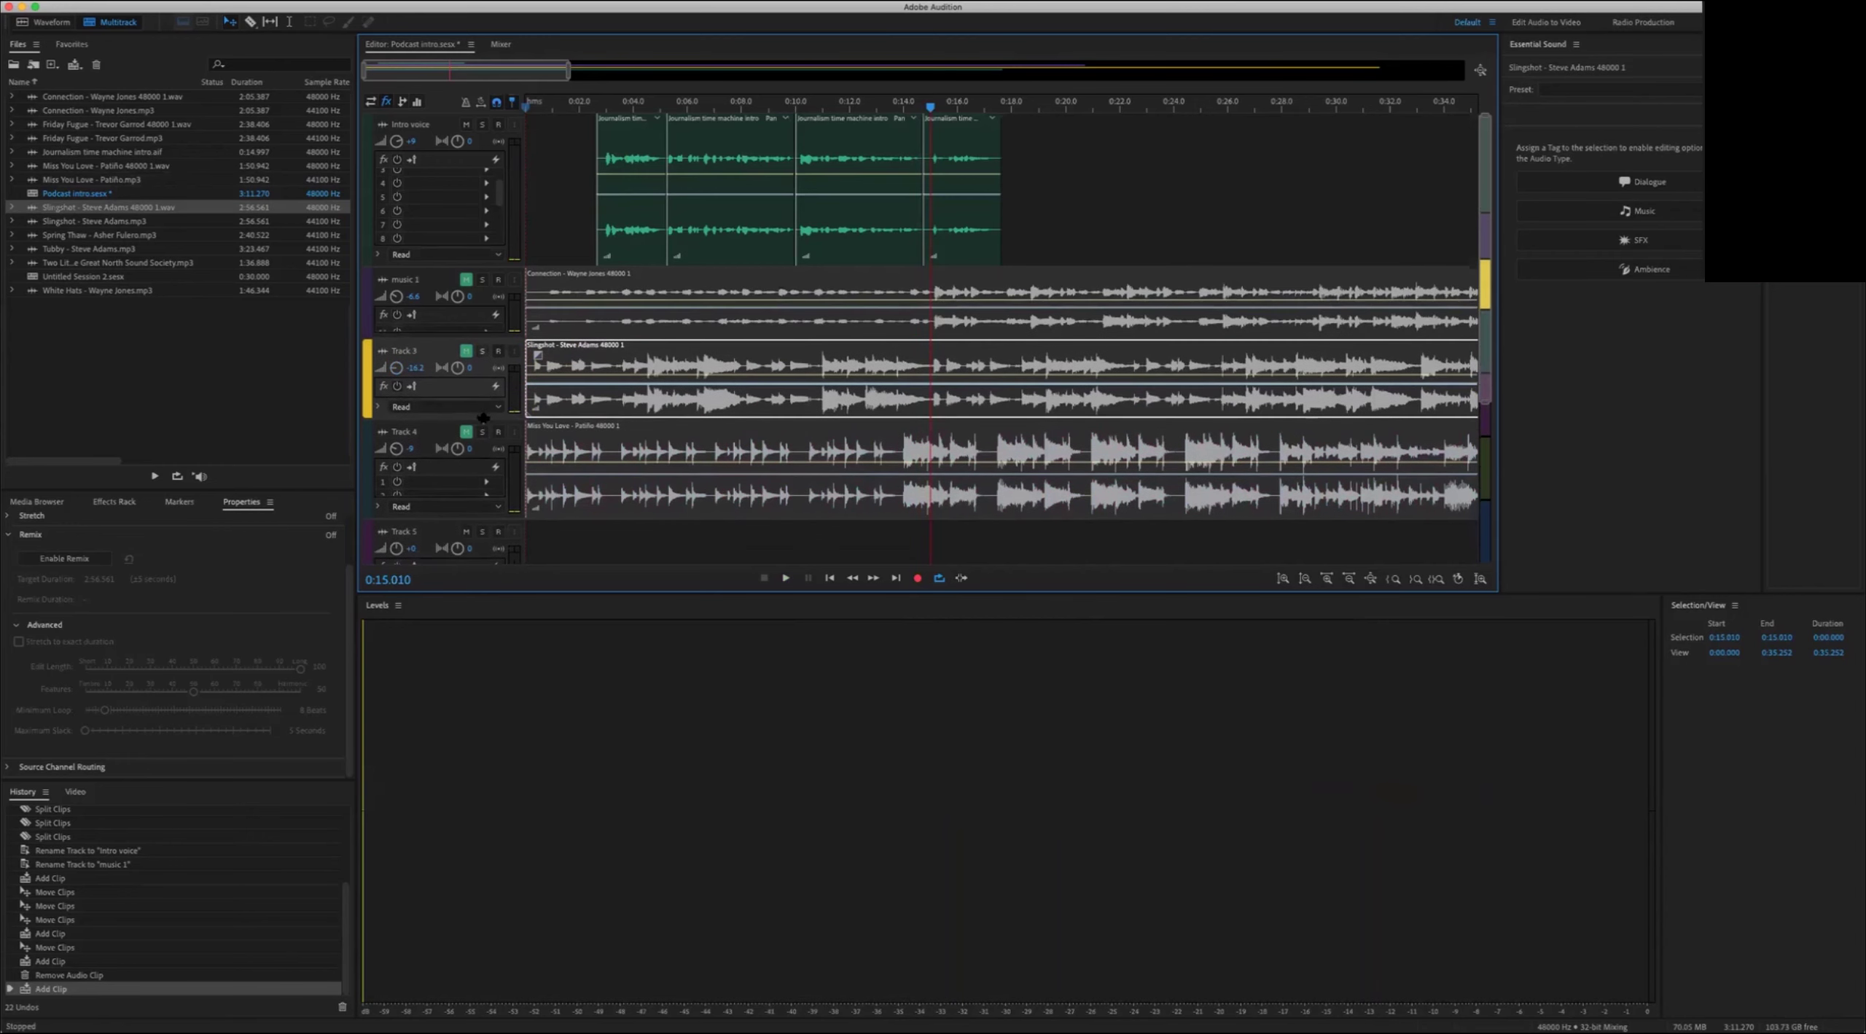
pyautogui.scroll(-2, 485, 400)
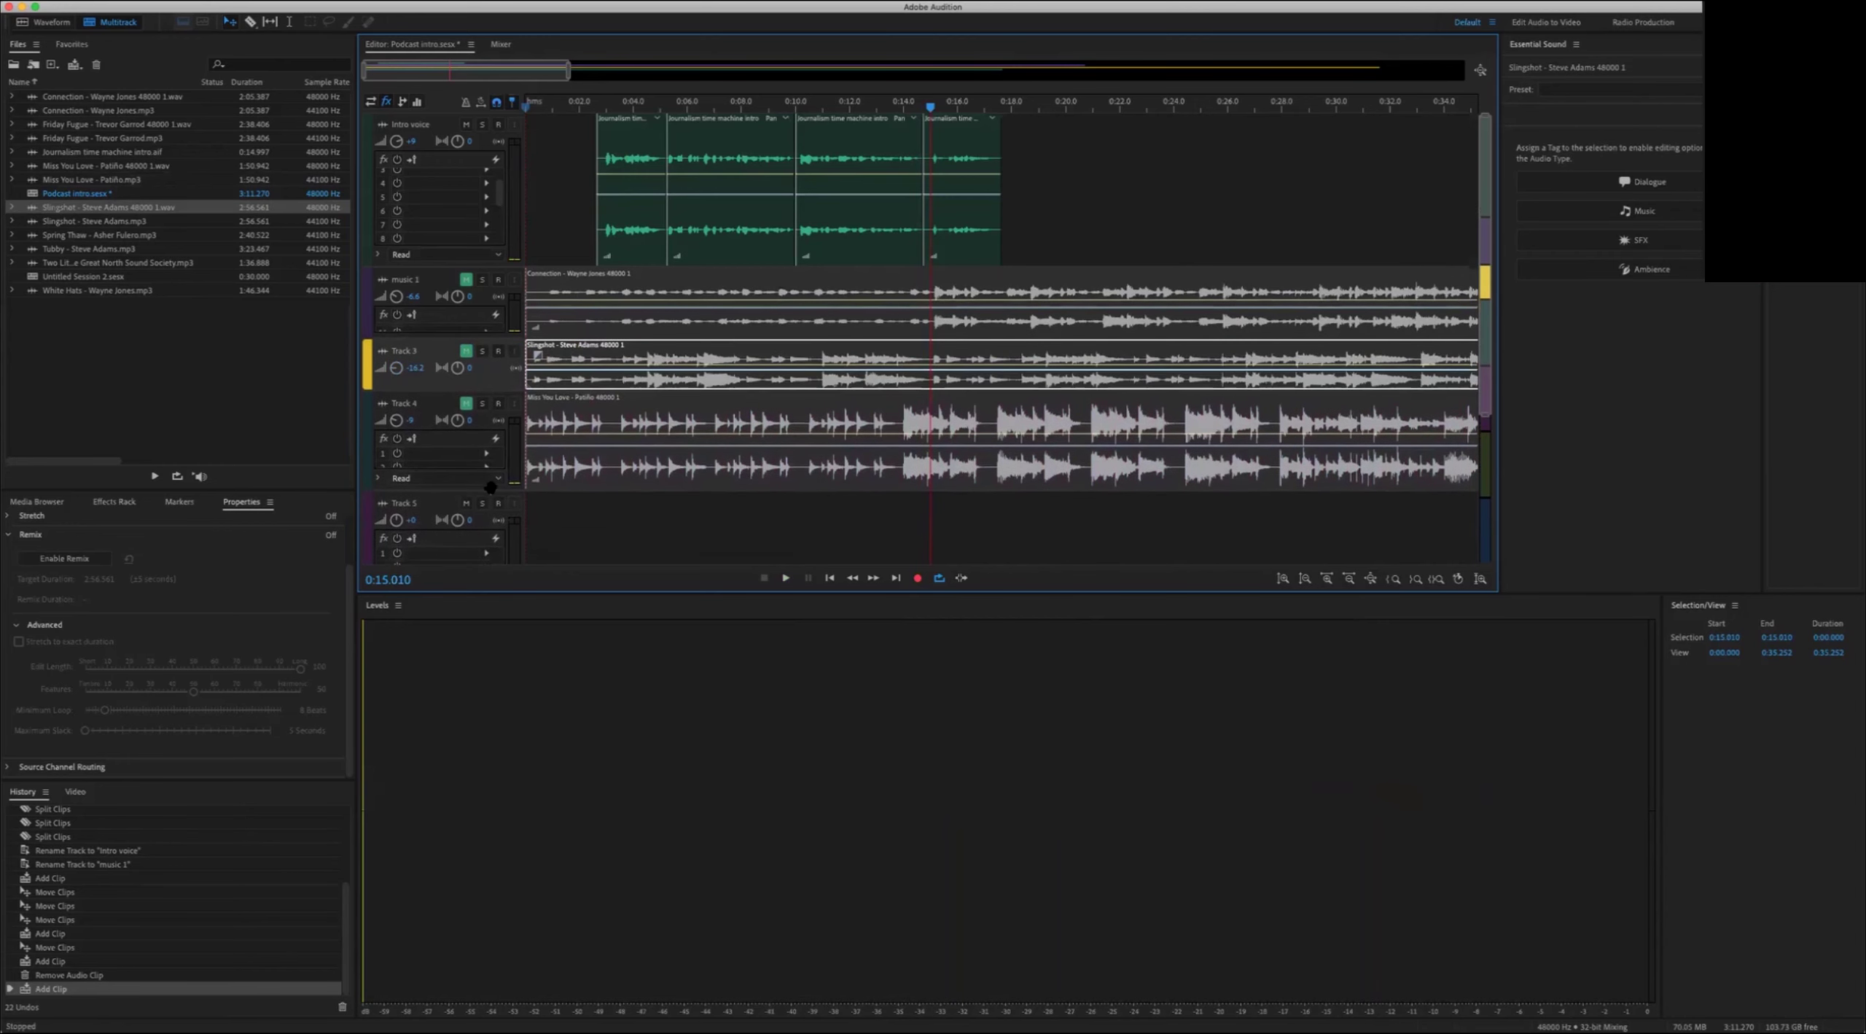
pyautogui.scroll(-2, 488, 450)
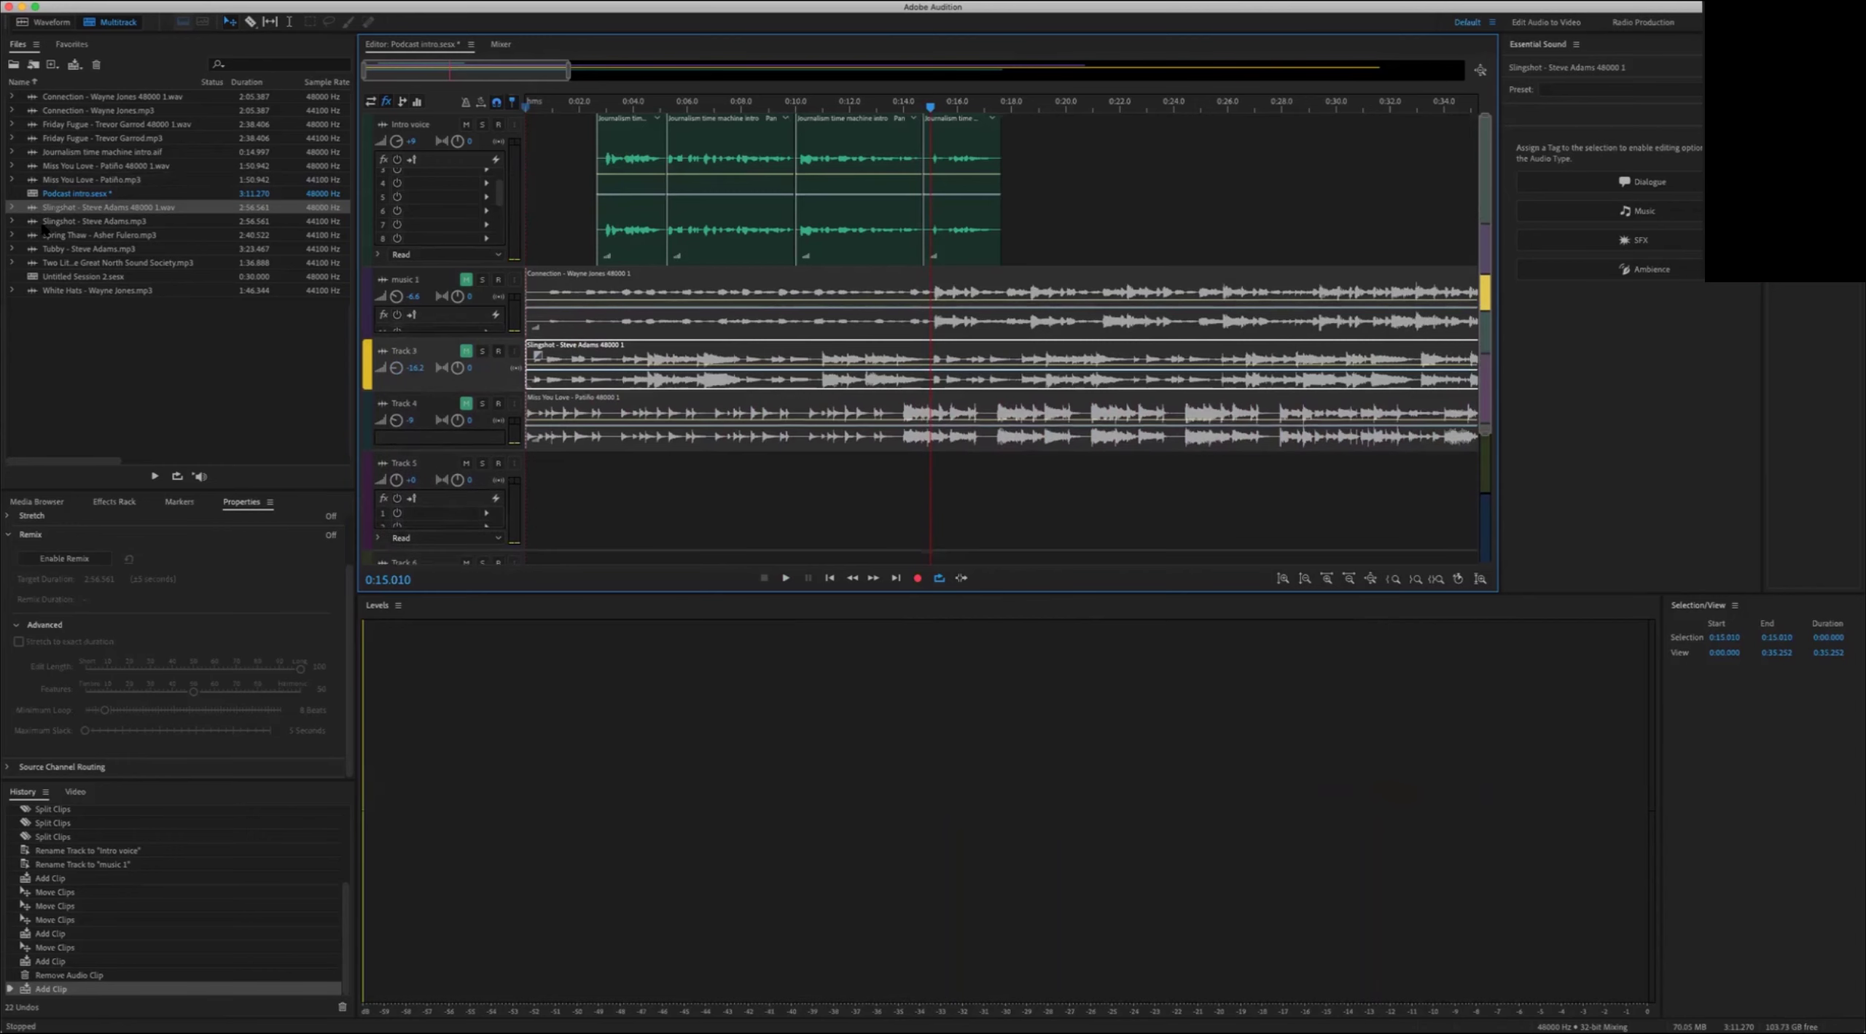
# Step: Place the Spring Thaw music file at the start of Track 5 and play it against the voice at about -2.4 dB
pyautogui.moveTo(99, 235); pyautogui.dragTo(667, 442)
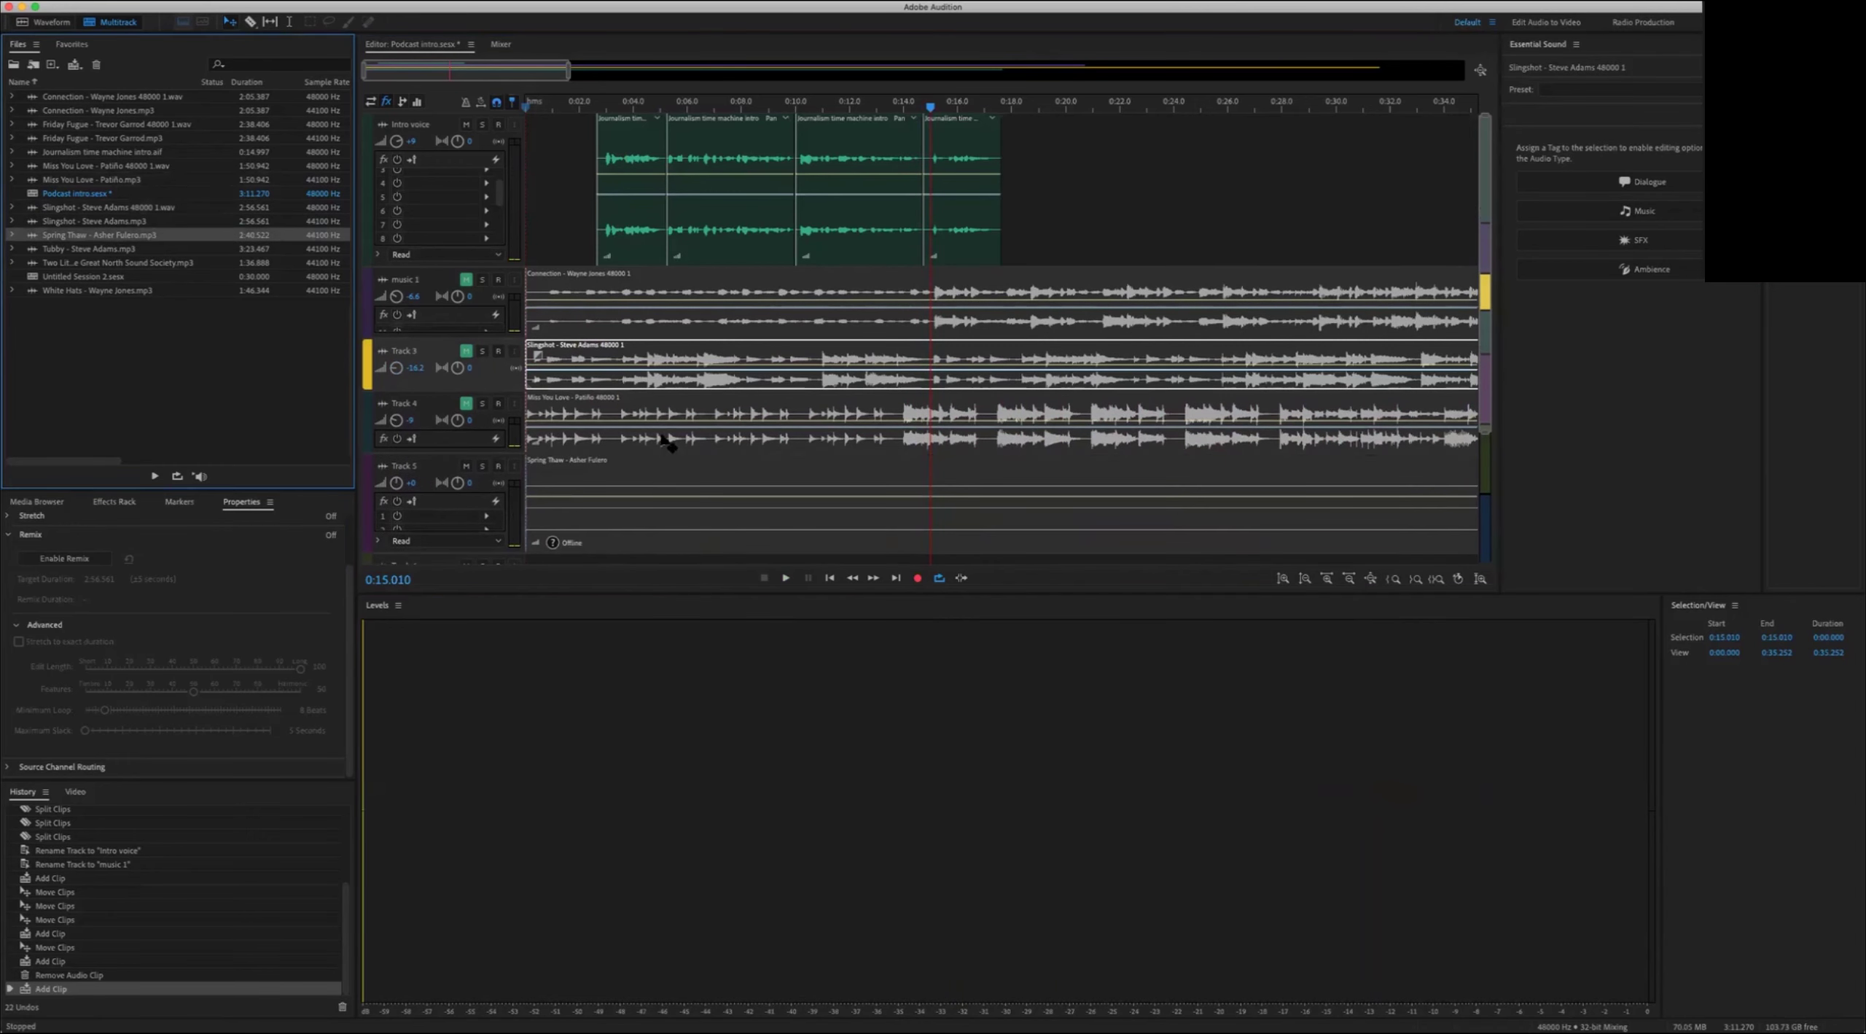
pyautogui.moveTo(466, 388); pyautogui.dragTo(467, 388)
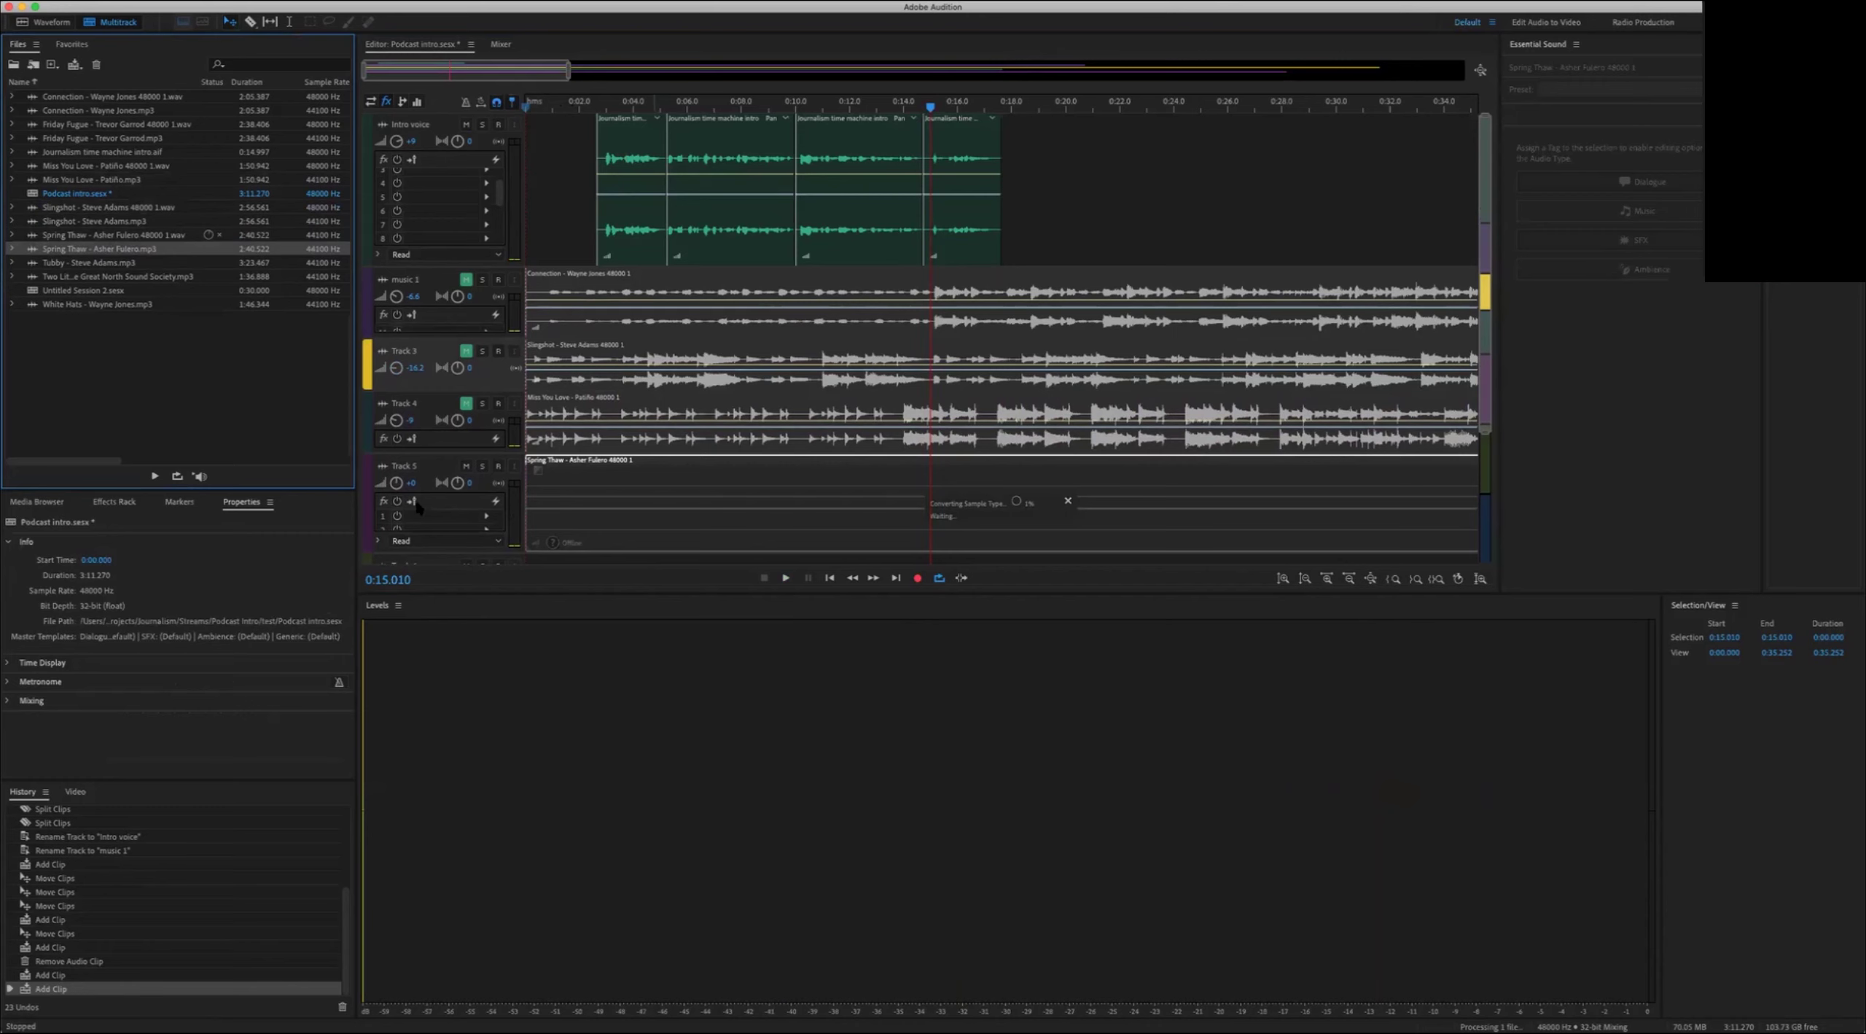
pyautogui.press('Home')
pyautogui.press('space')
pyautogui.moveTo(396, 483); pyautogui.dragTo(395, 497)
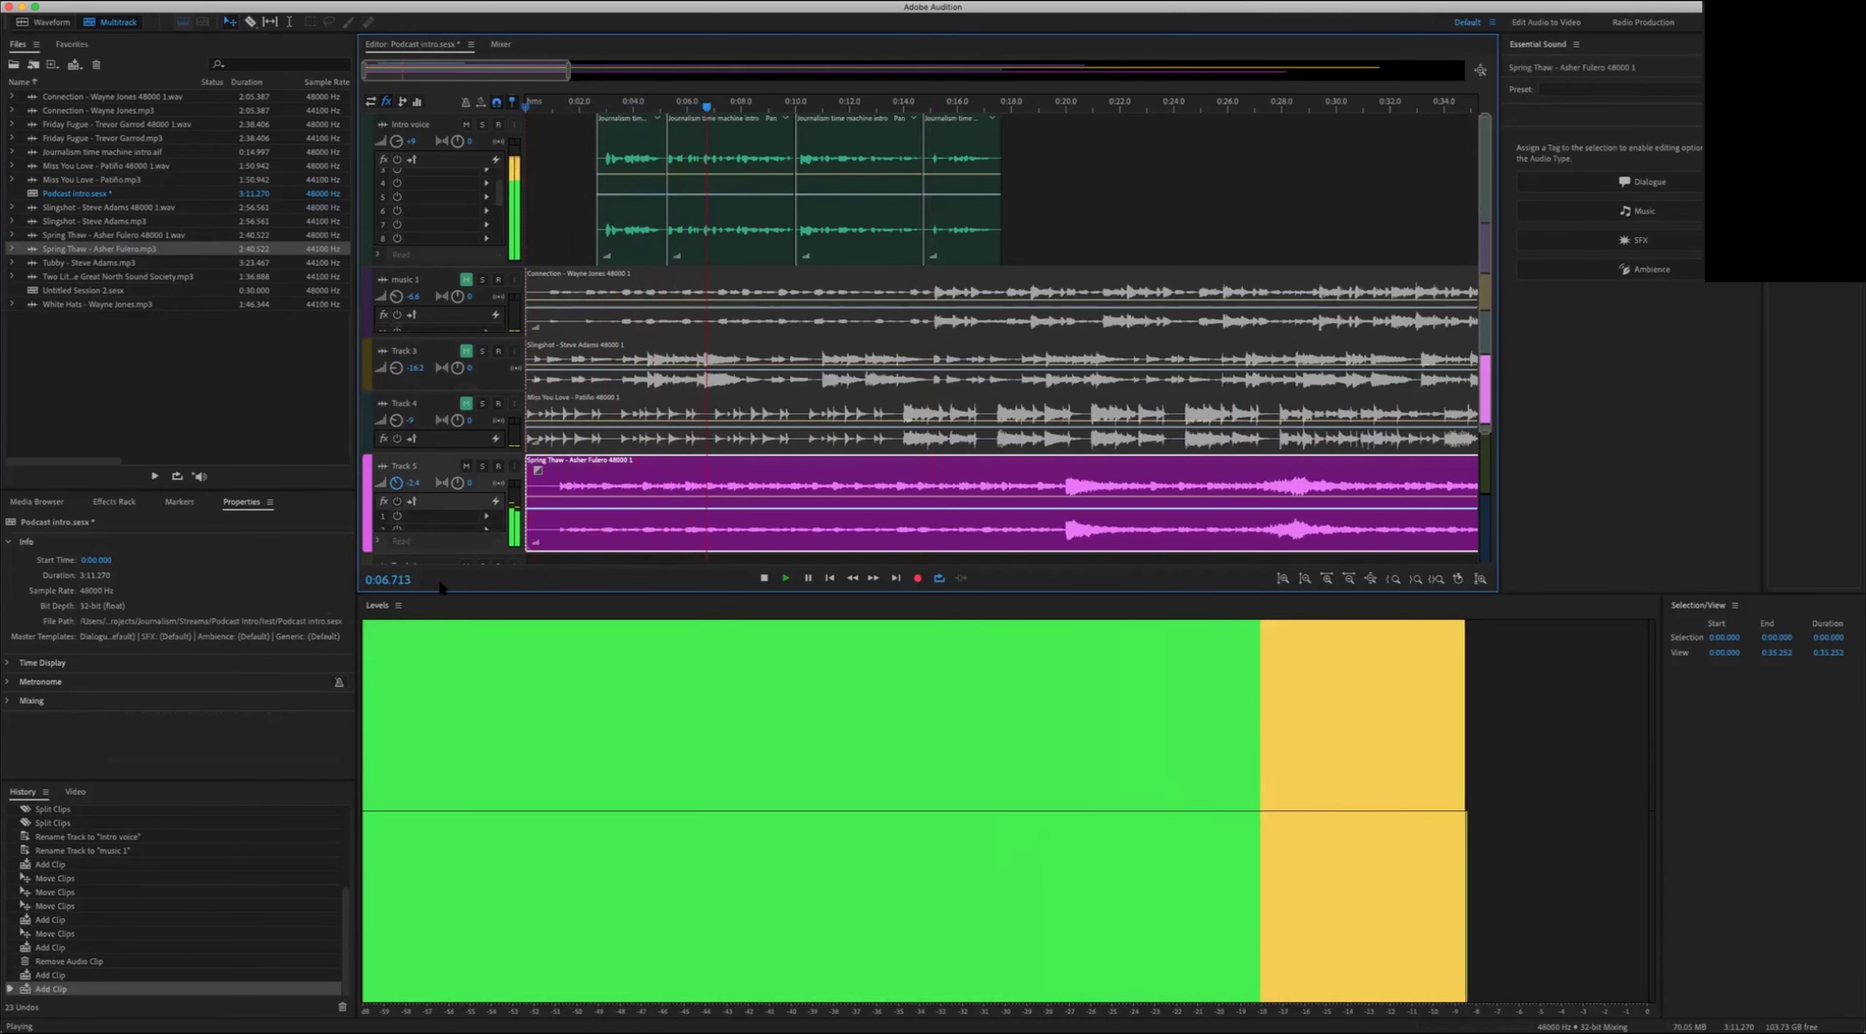
pyautogui.press('space')
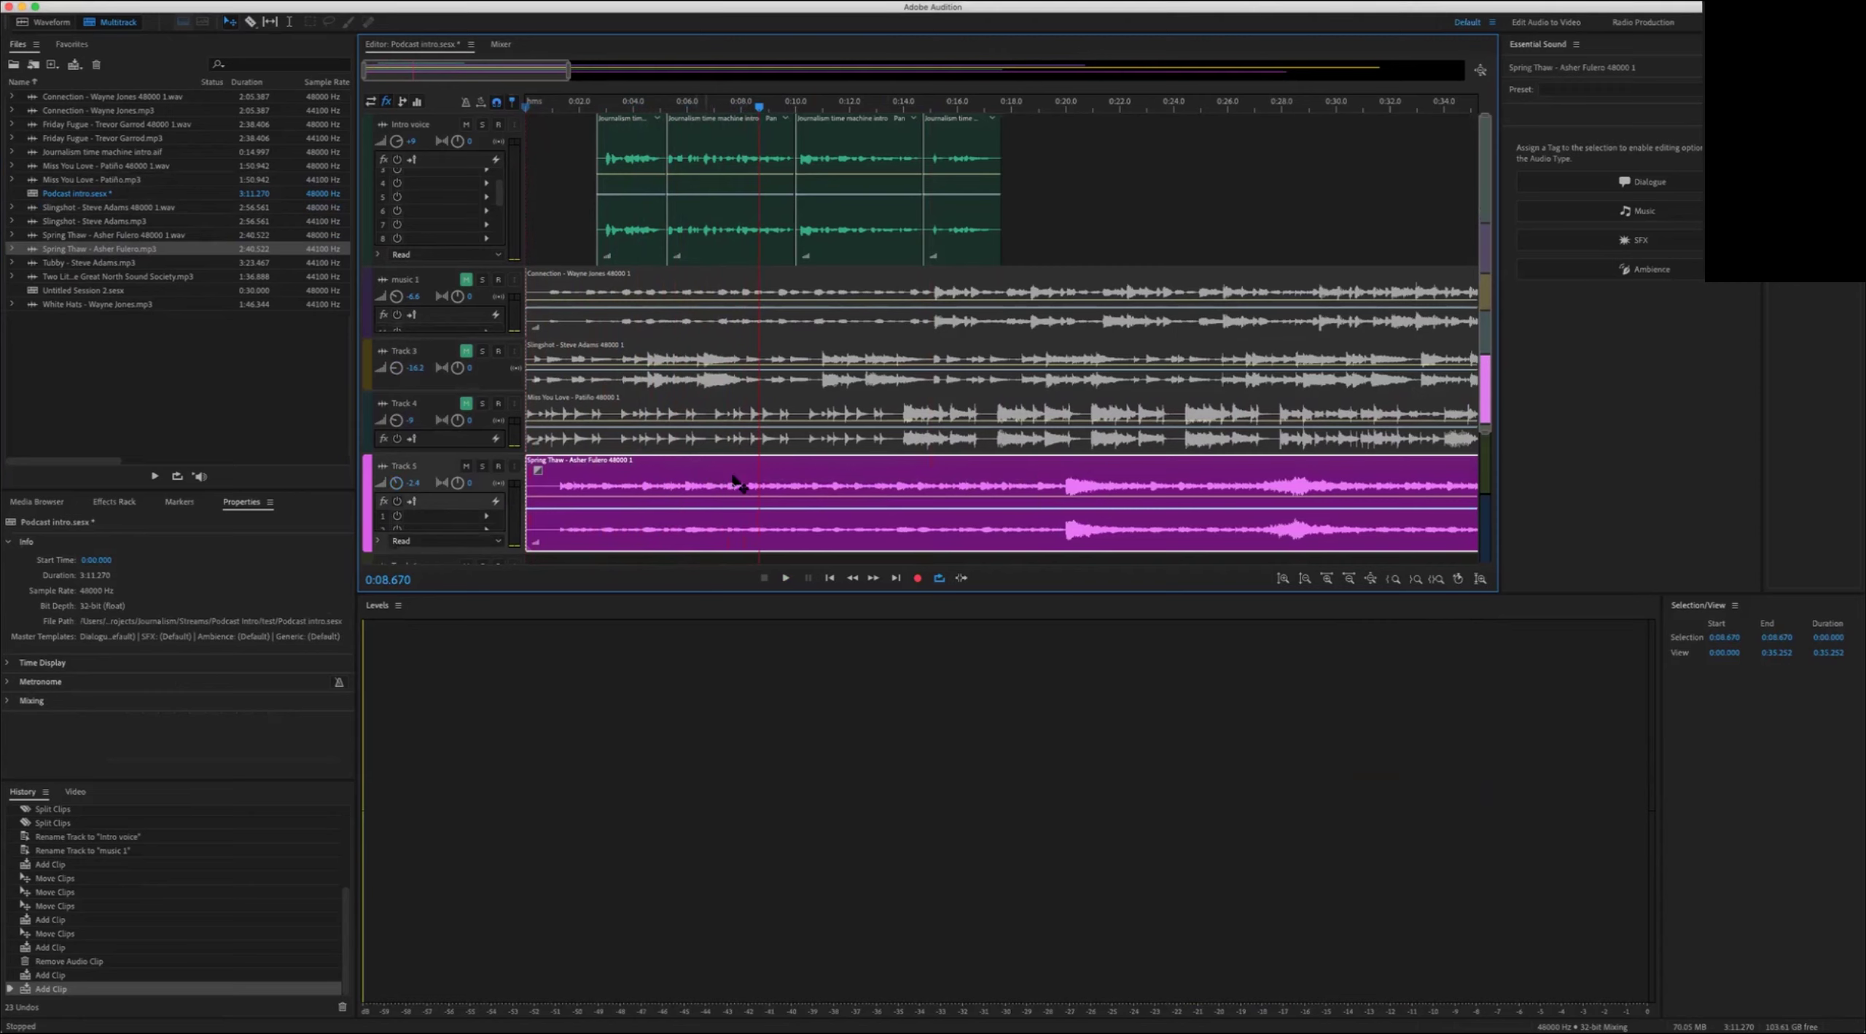
# Step: Replace the Spring Thaw clip on Track 5 with the Tubby music file, placed at the start of the track
pyautogui.press('Delete')
pyautogui.moveTo(64, 260); pyautogui.dragTo(540, 503)
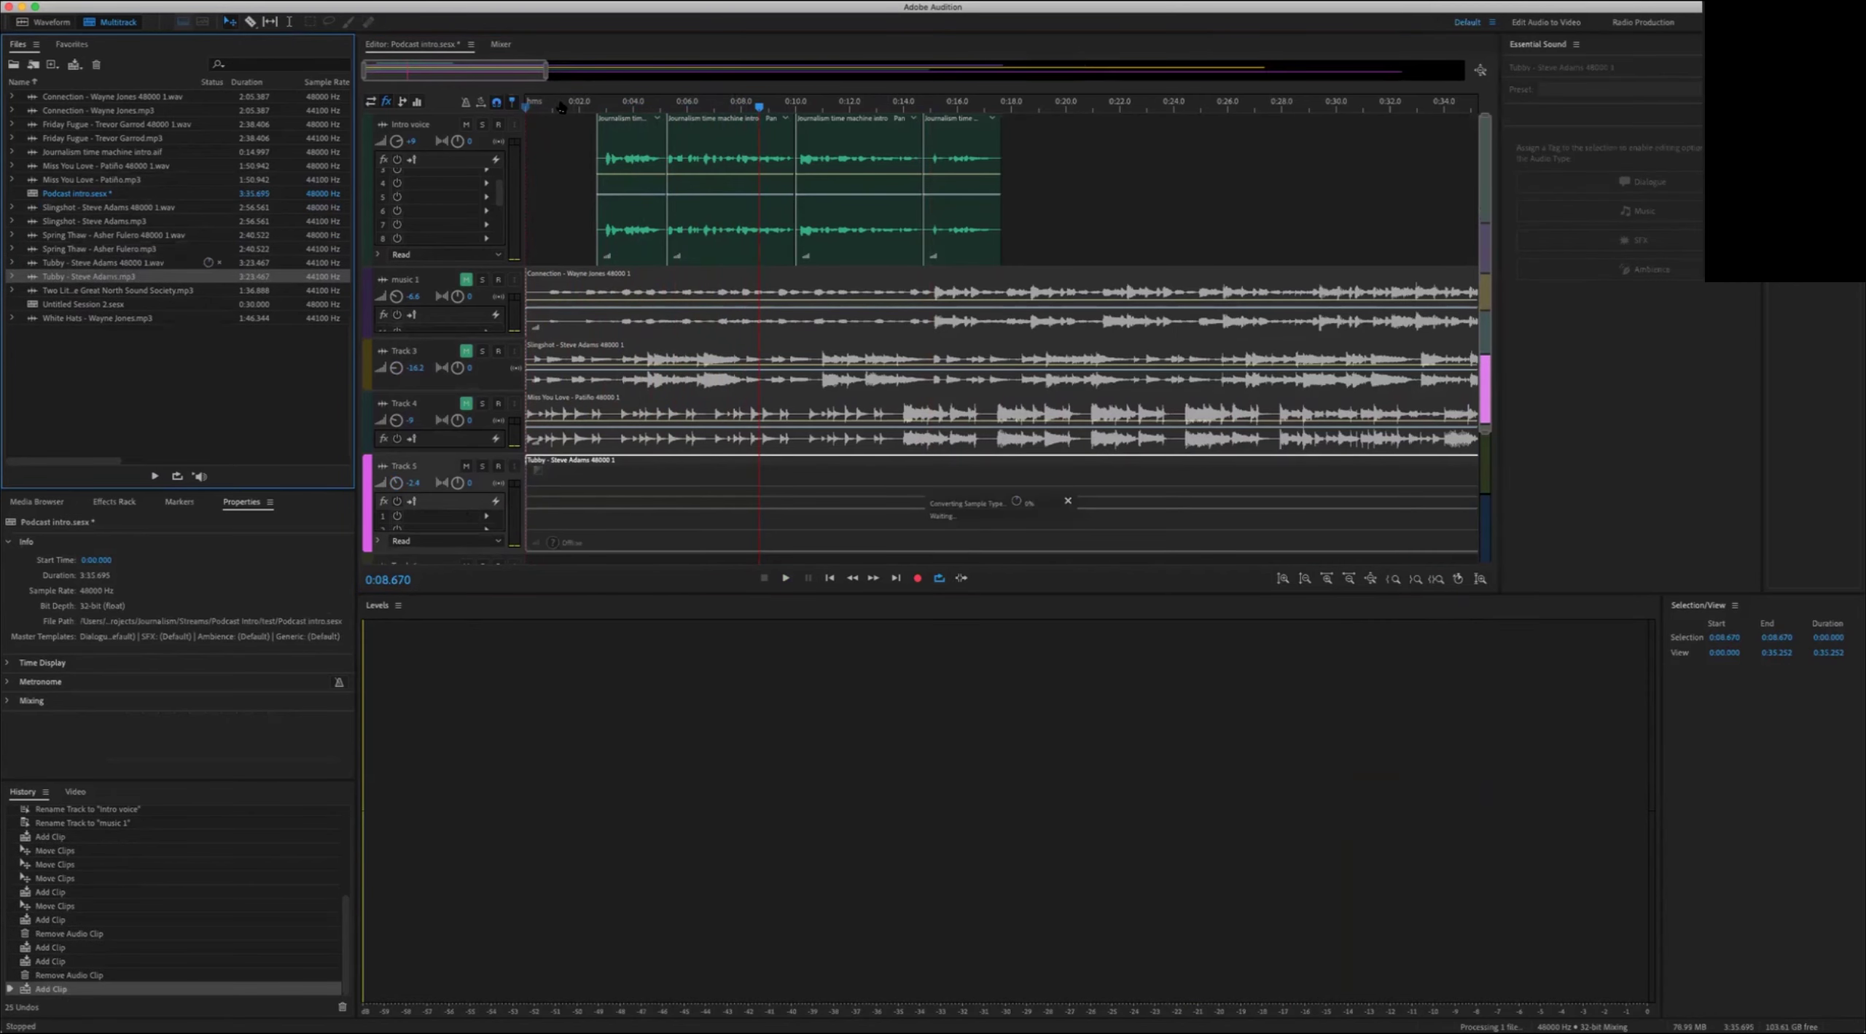
pyautogui.click(398, 487)
# Step: Play the session from the beginning and lower Track 5's volume to about -13.9 dB beneath the voice
pyautogui.press('Home')
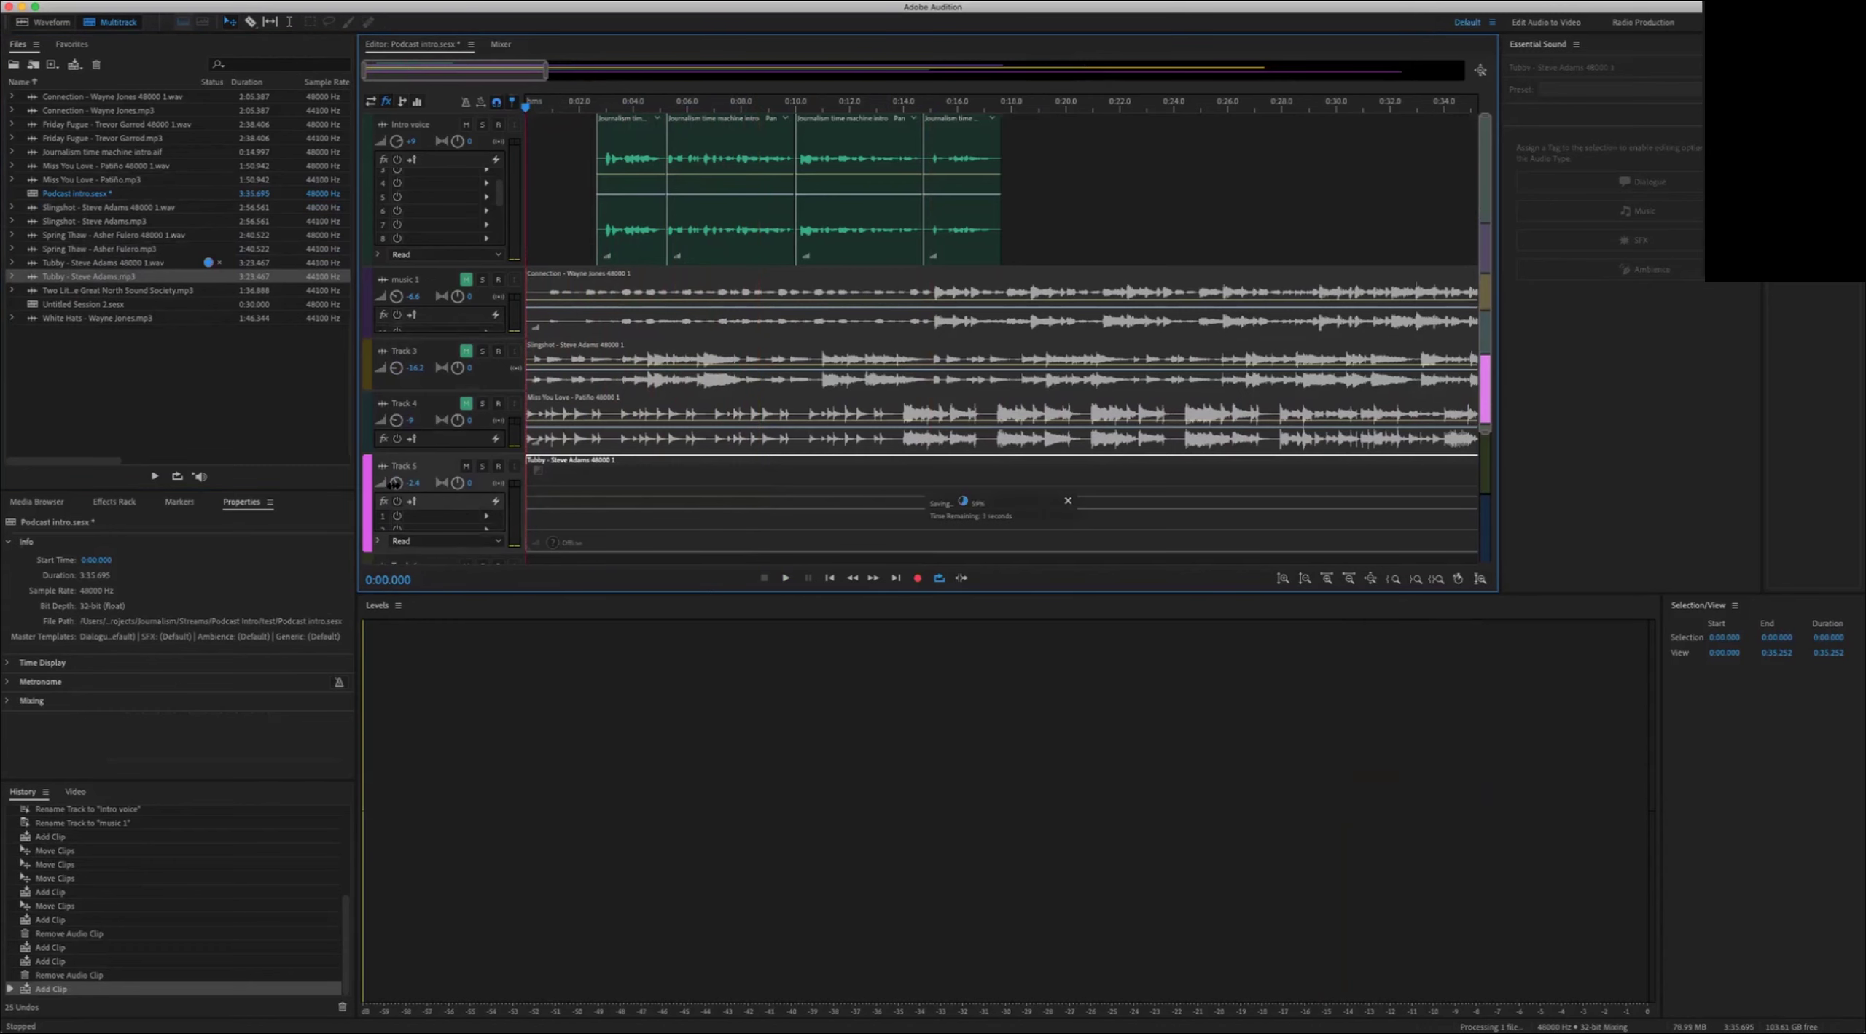
pyautogui.press('space')
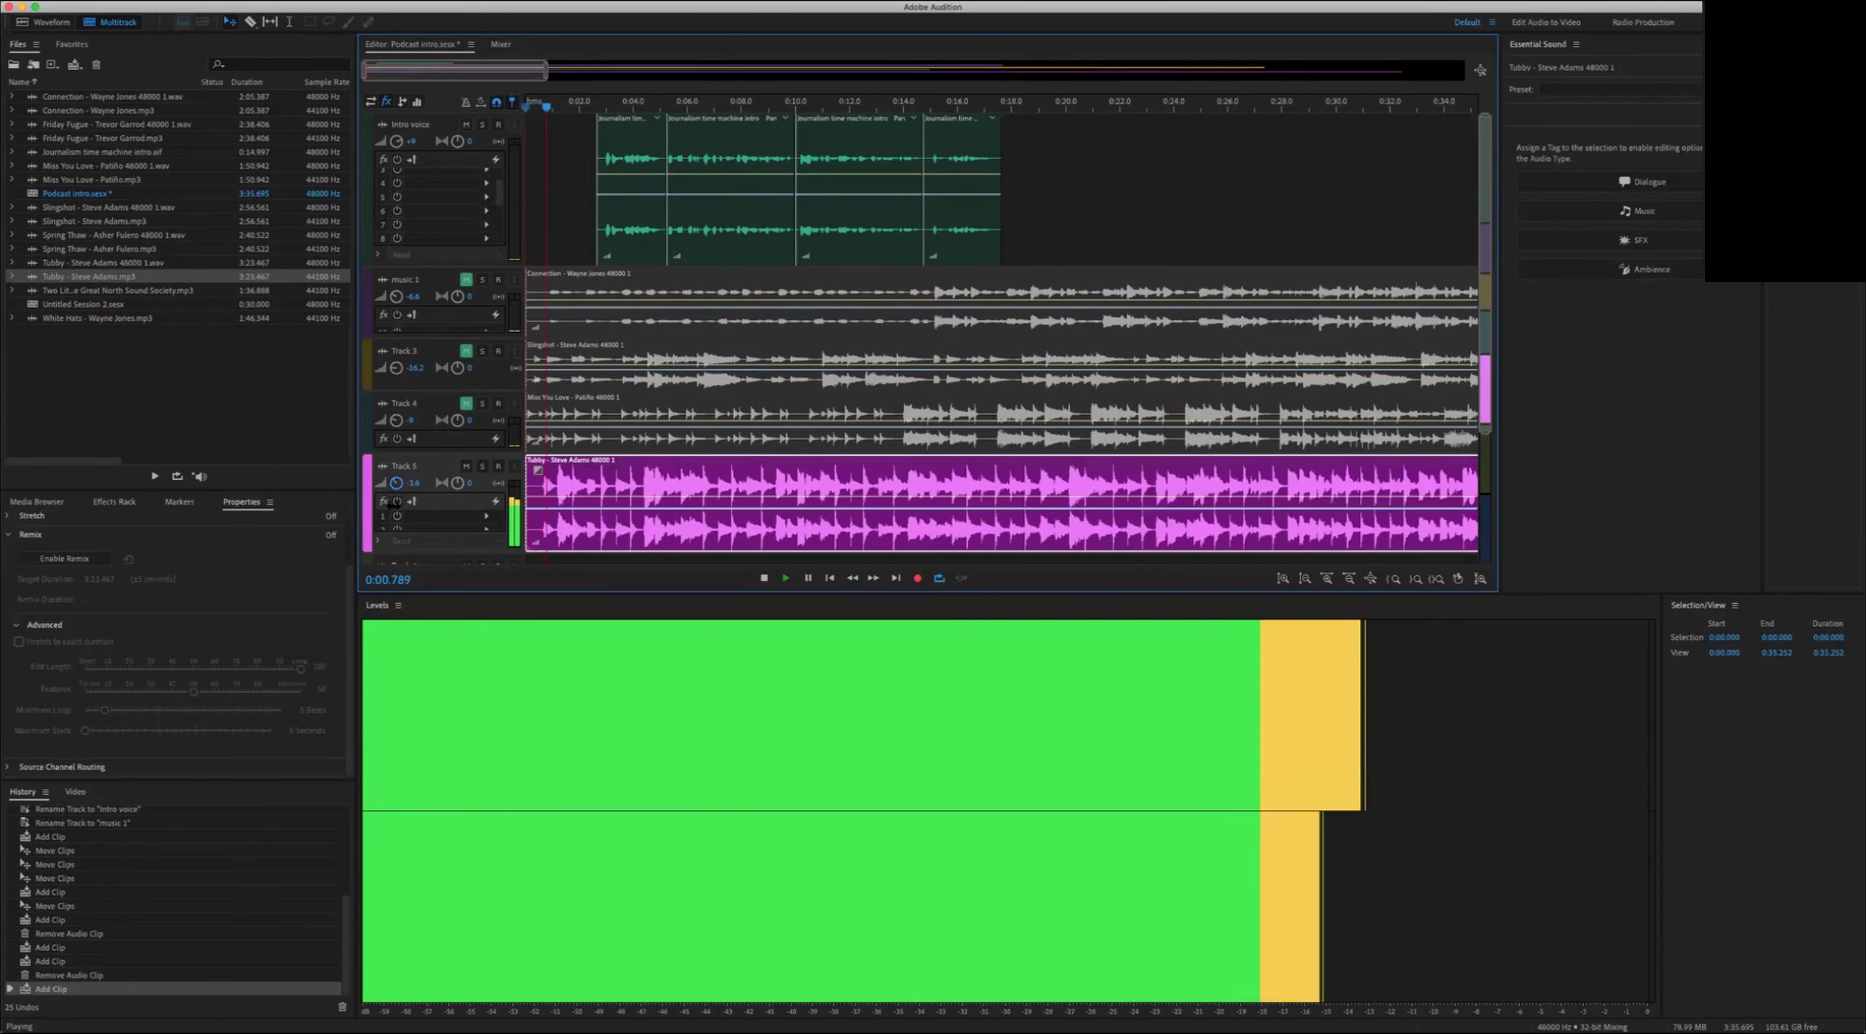
pyautogui.moveTo(396, 482); pyautogui.dragTo(400, 492)
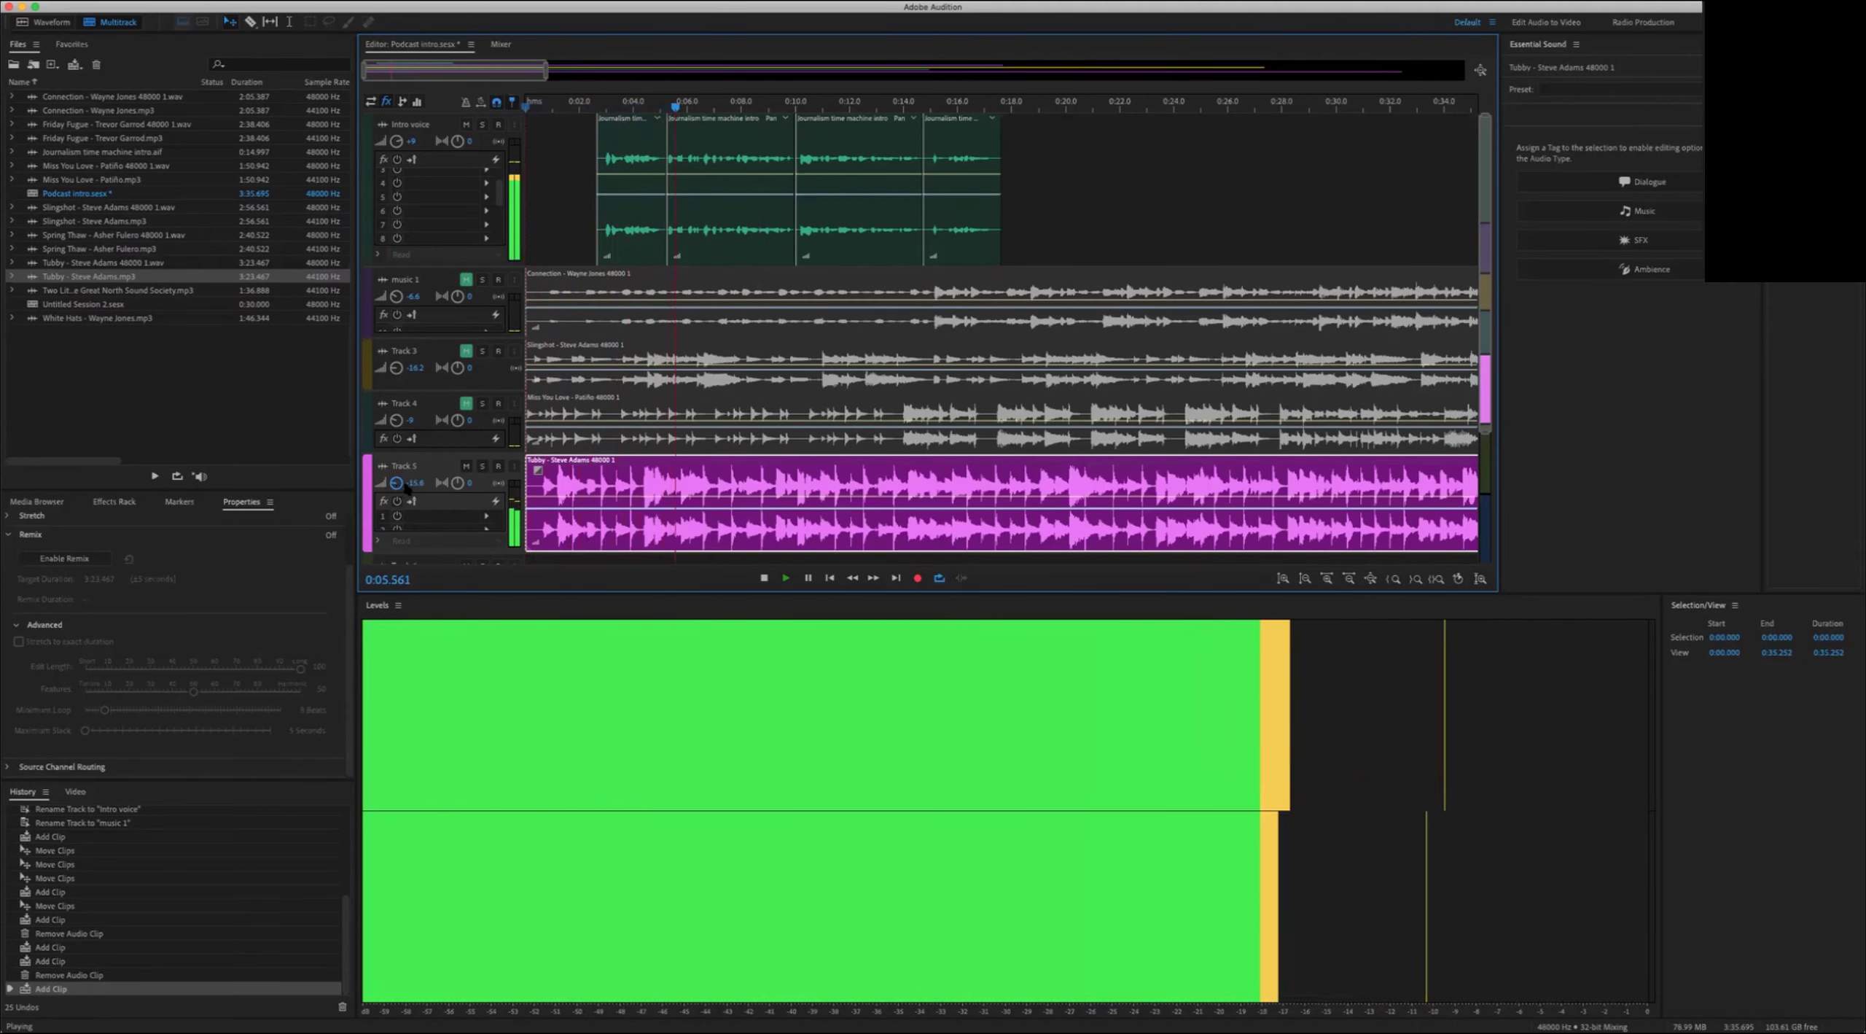
pyautogui.moveTo(450, 583); pyautogui.dragTo(471, 624)
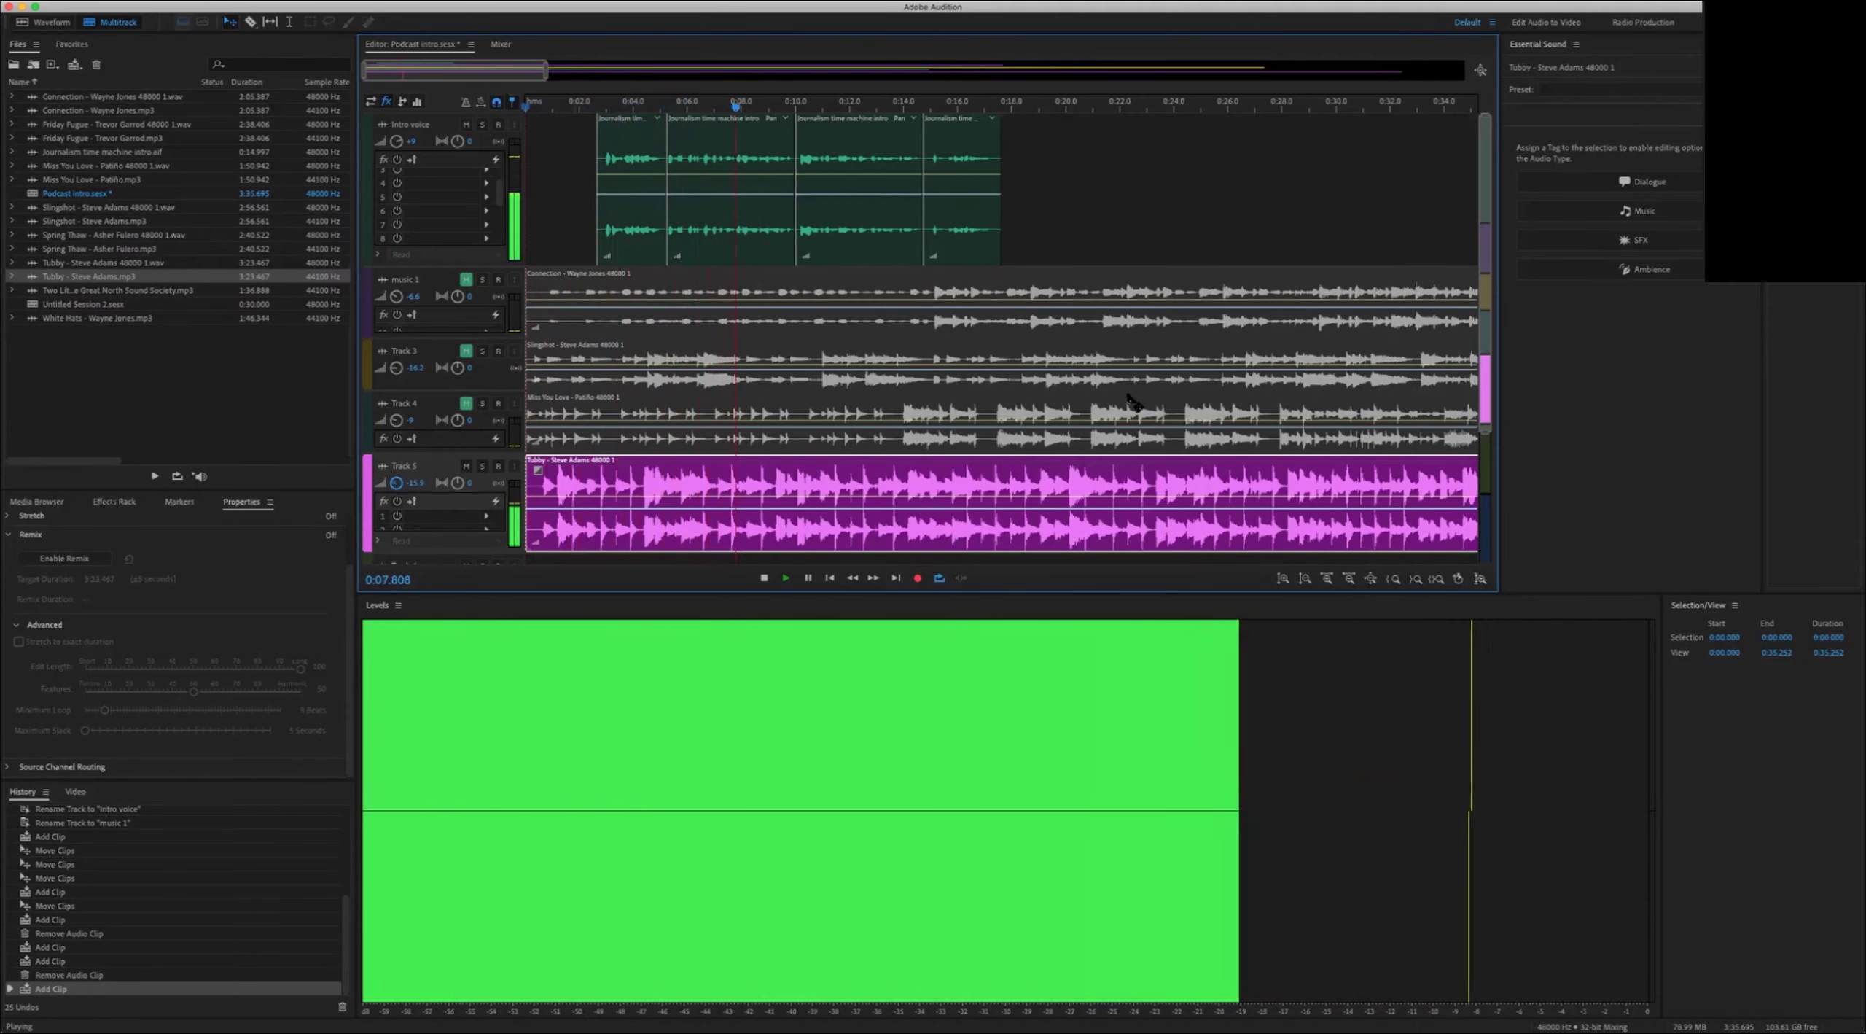
pyautogui.press('space')
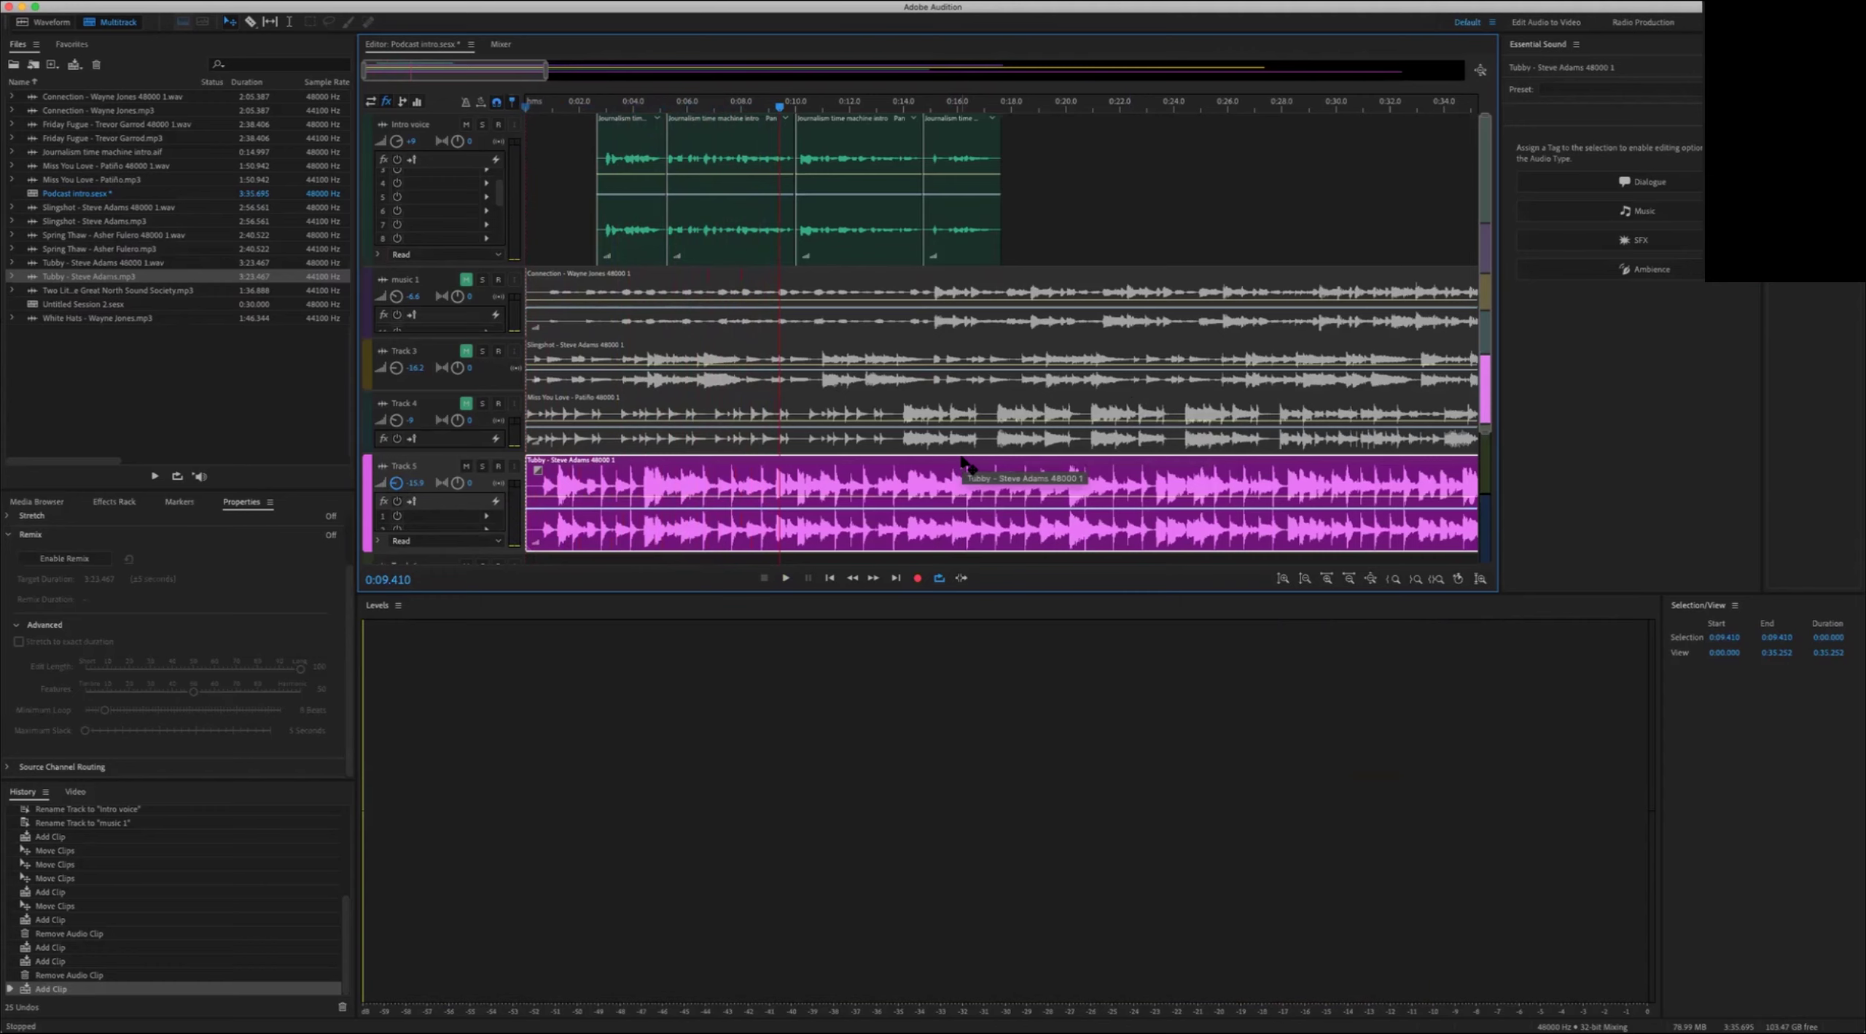
# Step: Mute Track 5 and place the Two Little Bums music file at the start of Track 6
pyautogui.click(467, 465)
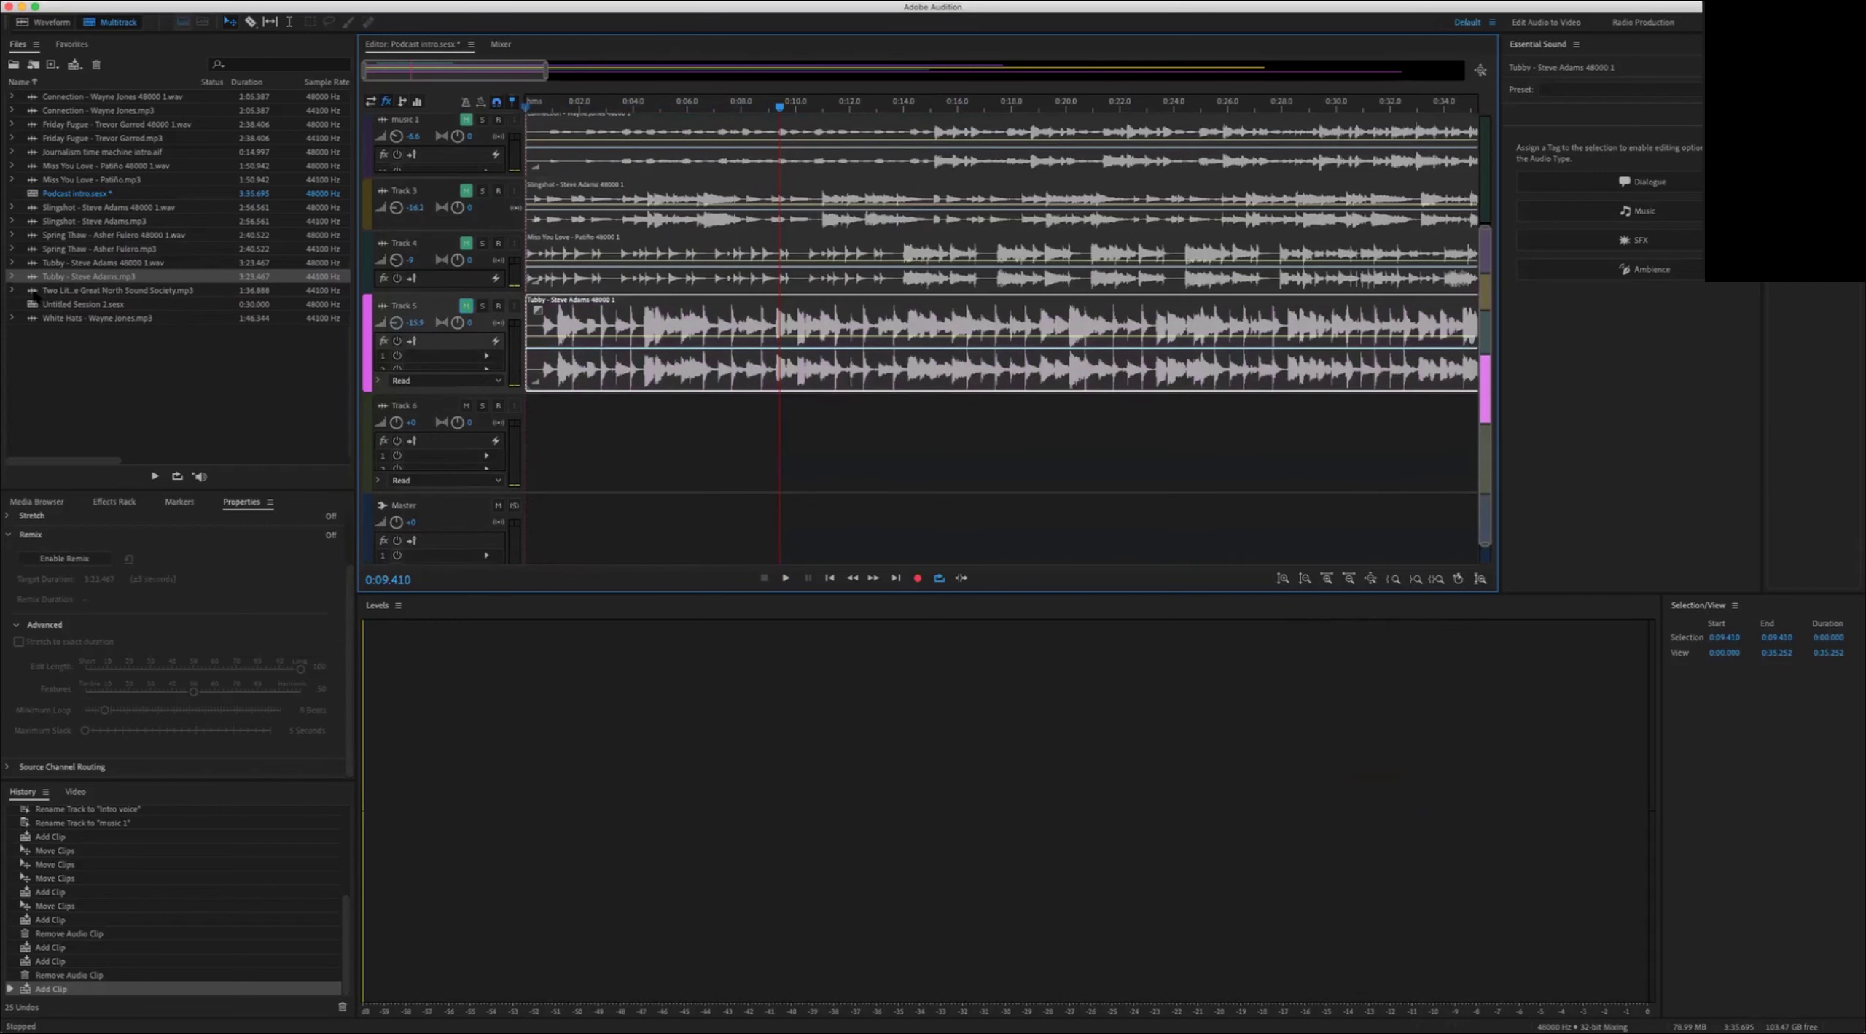
pyautogui.moveTo(77, 291); pyautogui.dragTo(447, 344)
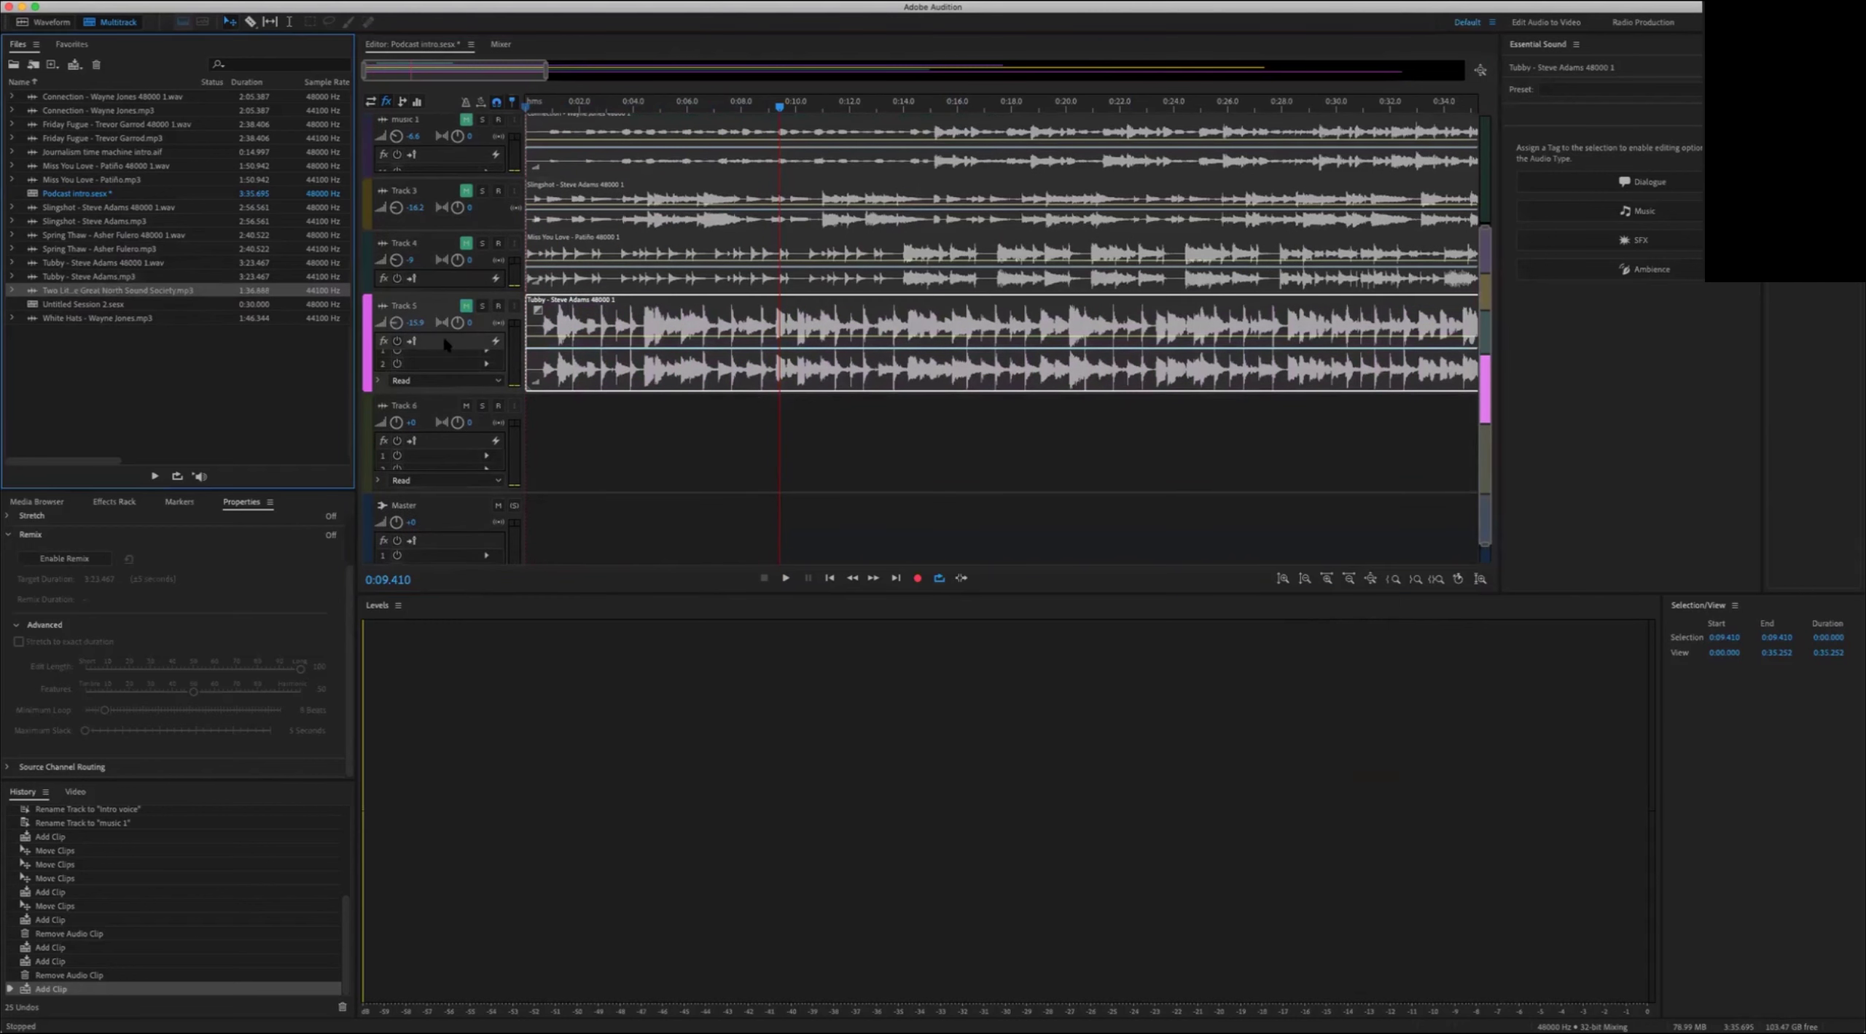
pyautogui.moveTo(528, 439); pyautogui.dragTo(556, 470)
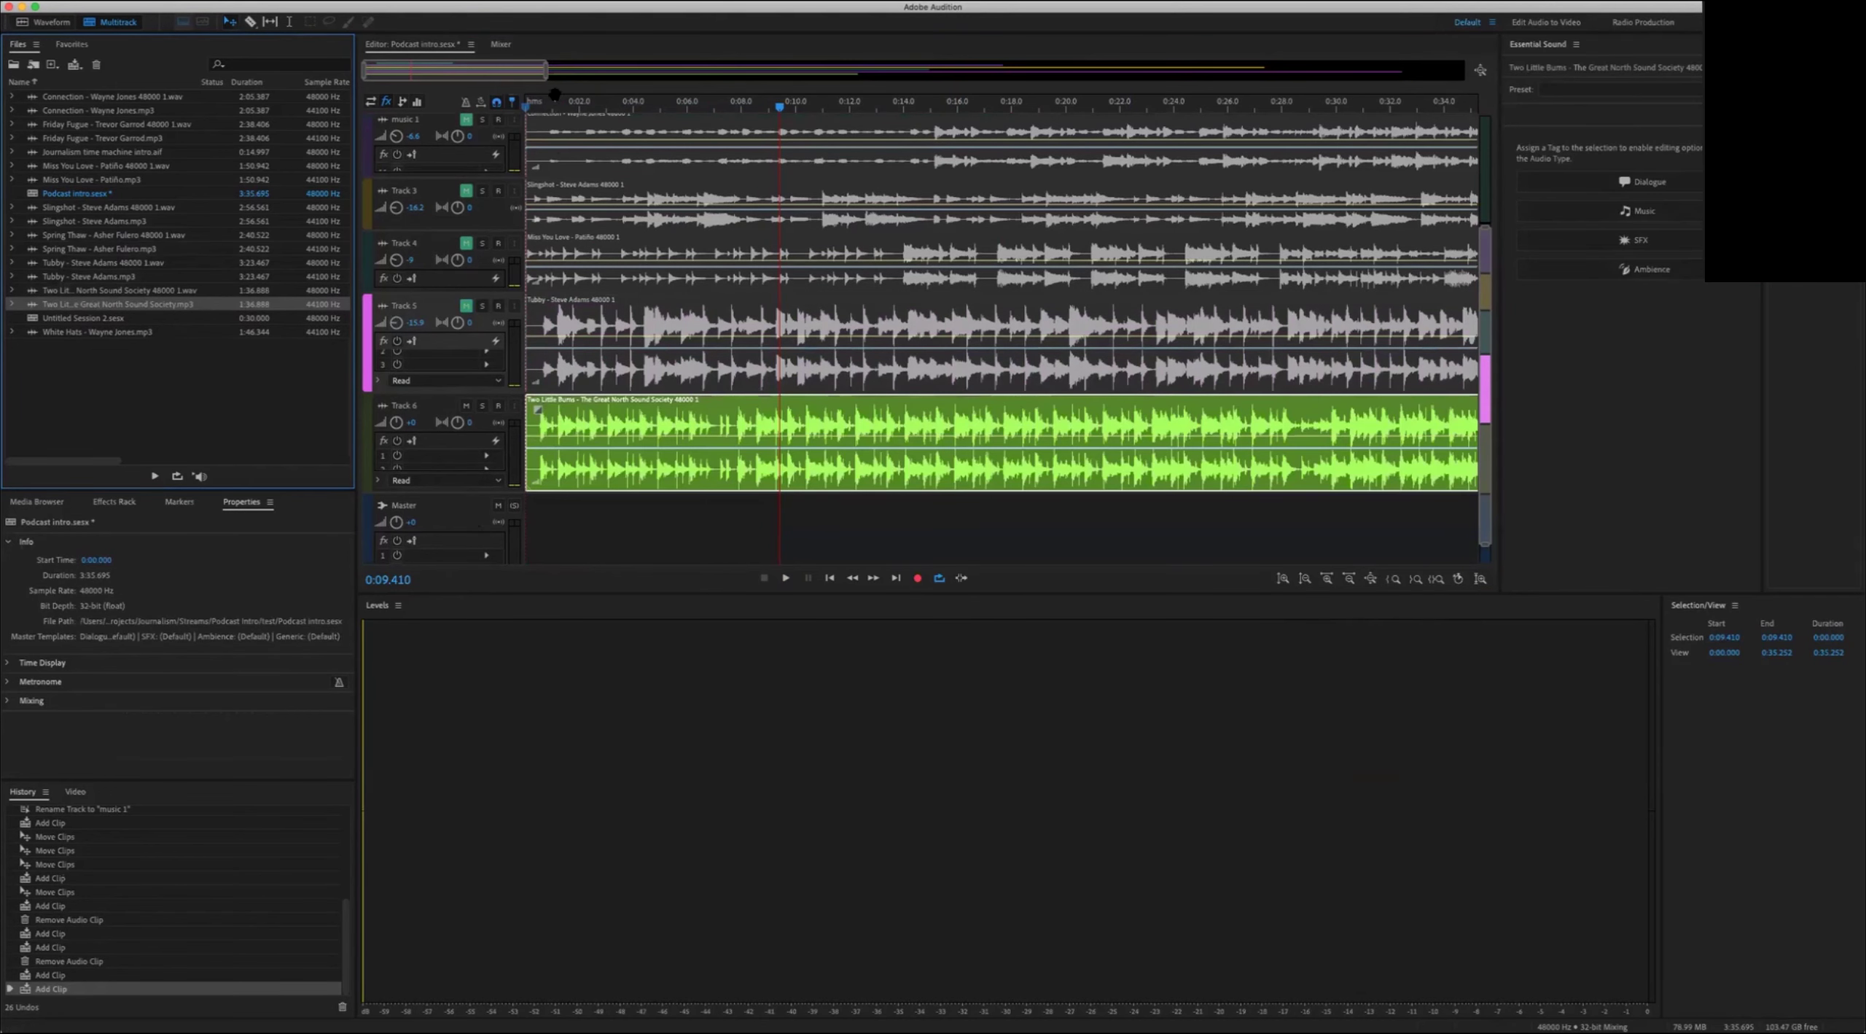
# Step: Play the Two Little Bums clip against the voice from about 0.1 seconds, lowering Track 6's volume to about -13.9 dB
pyautogui.click(529, 105)
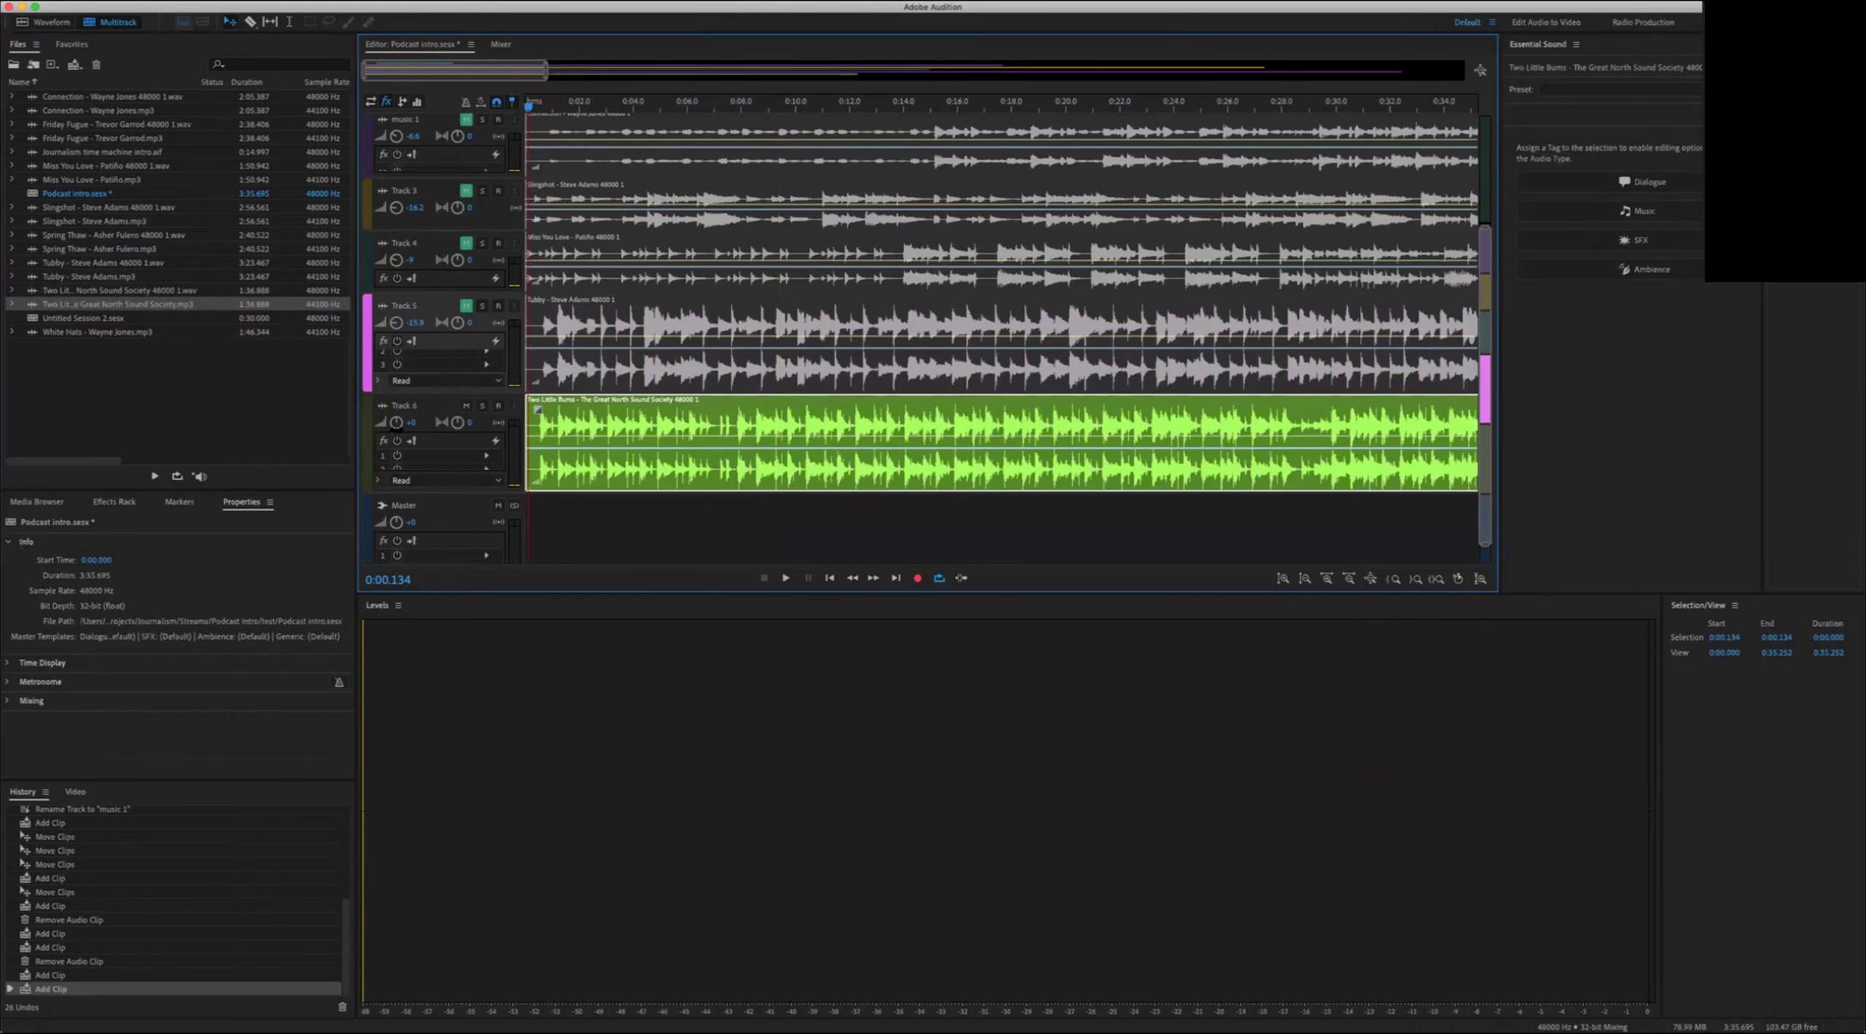
pyautogui.moveTo(396, 422); pyautogui.dragTo(398, 444)
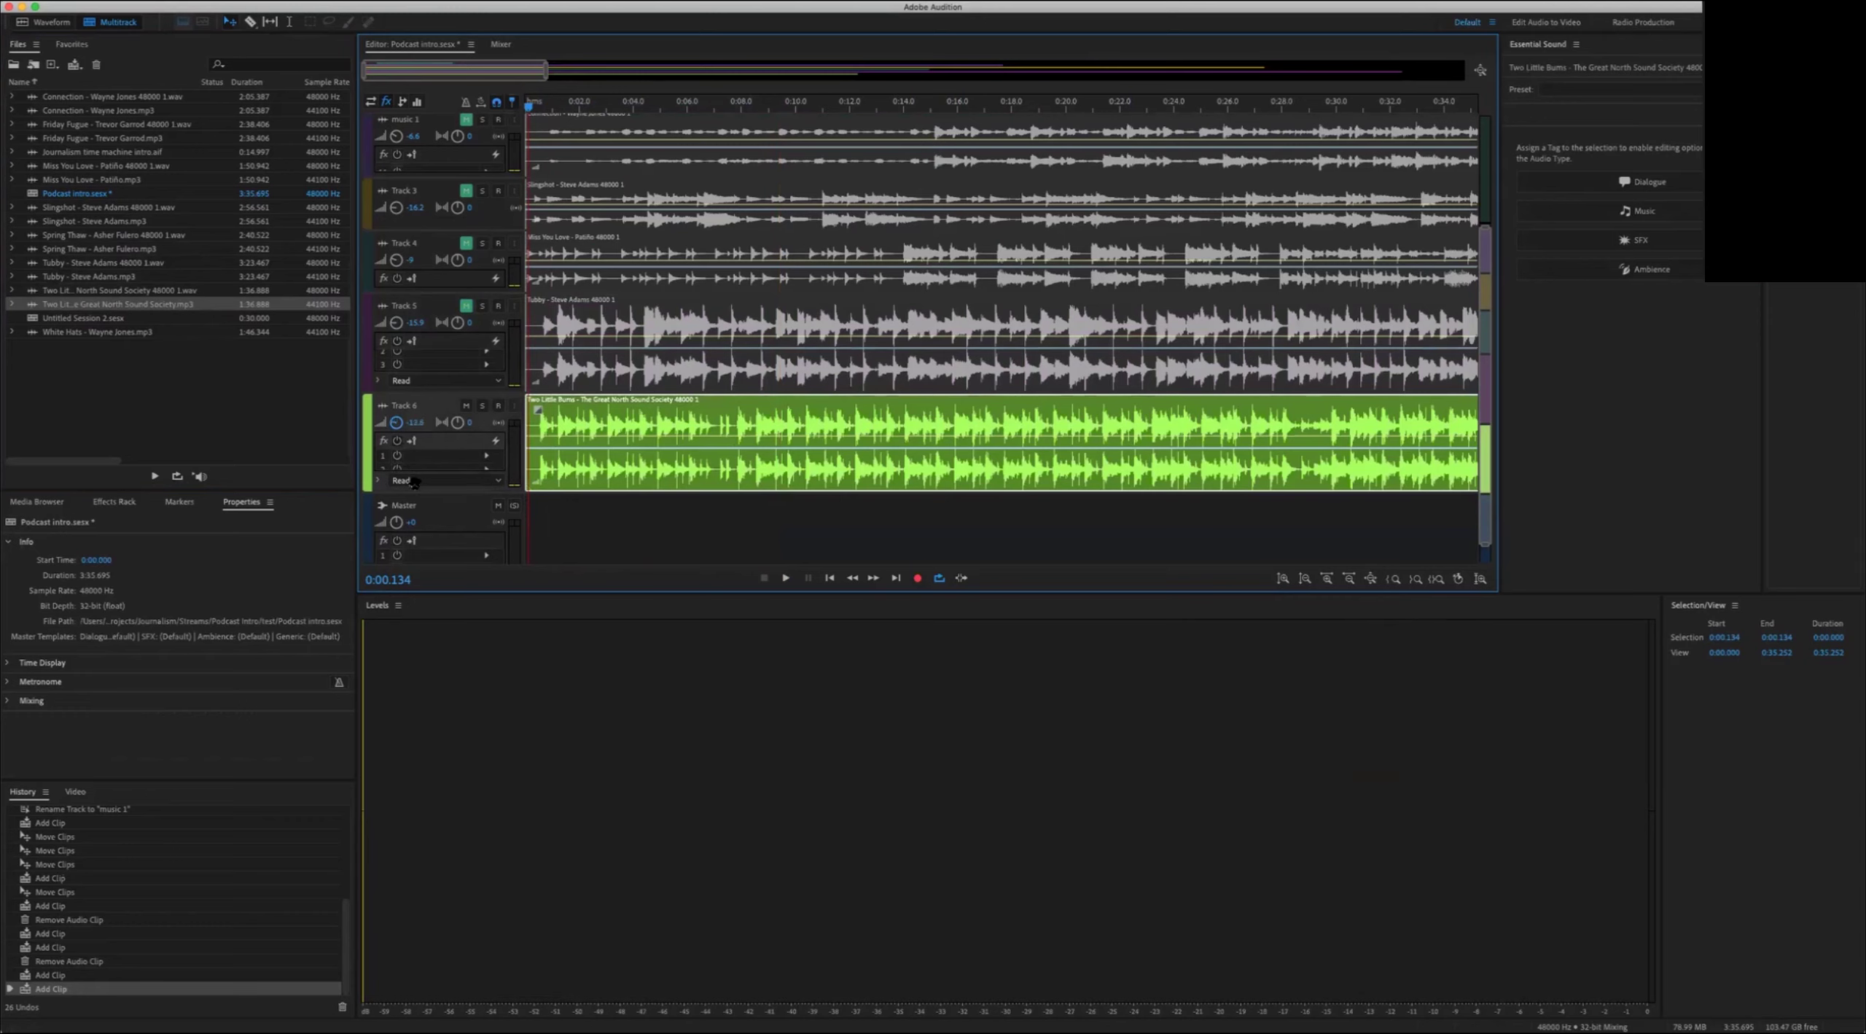
pyautogui.press('space')
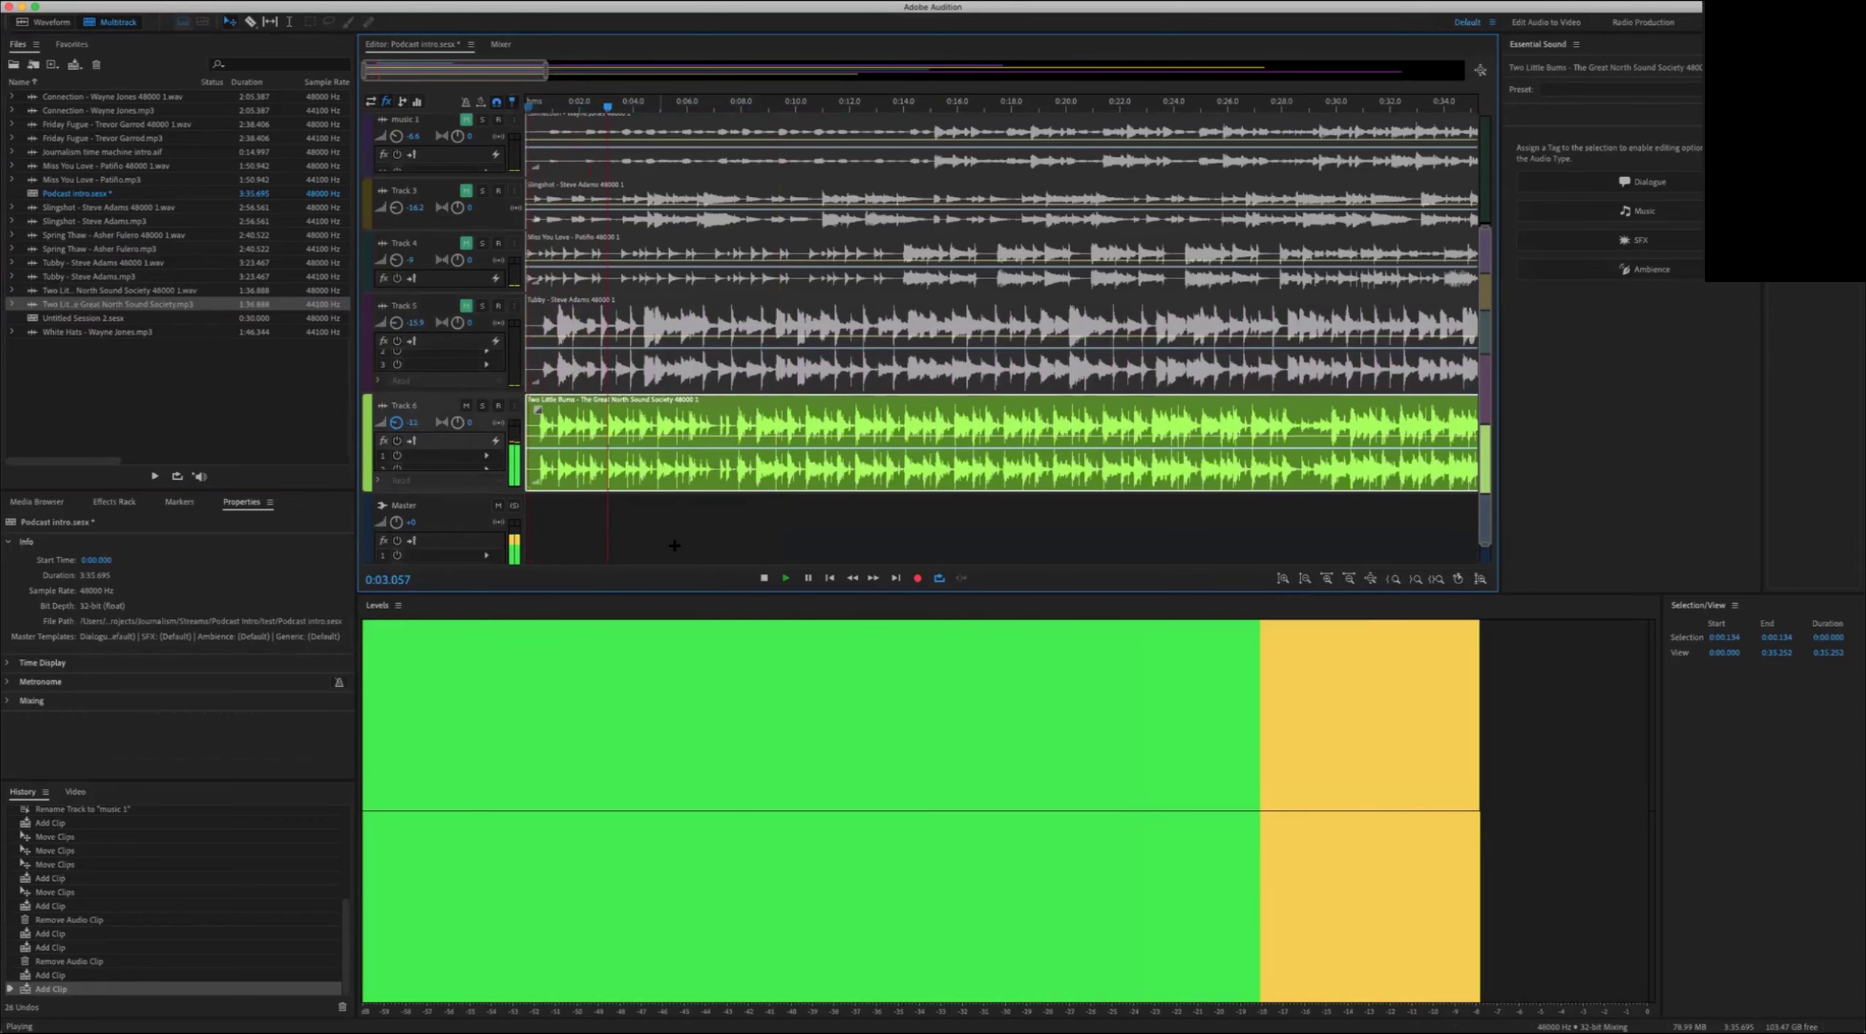
pyautogui.scroll(-3, 396, 422)
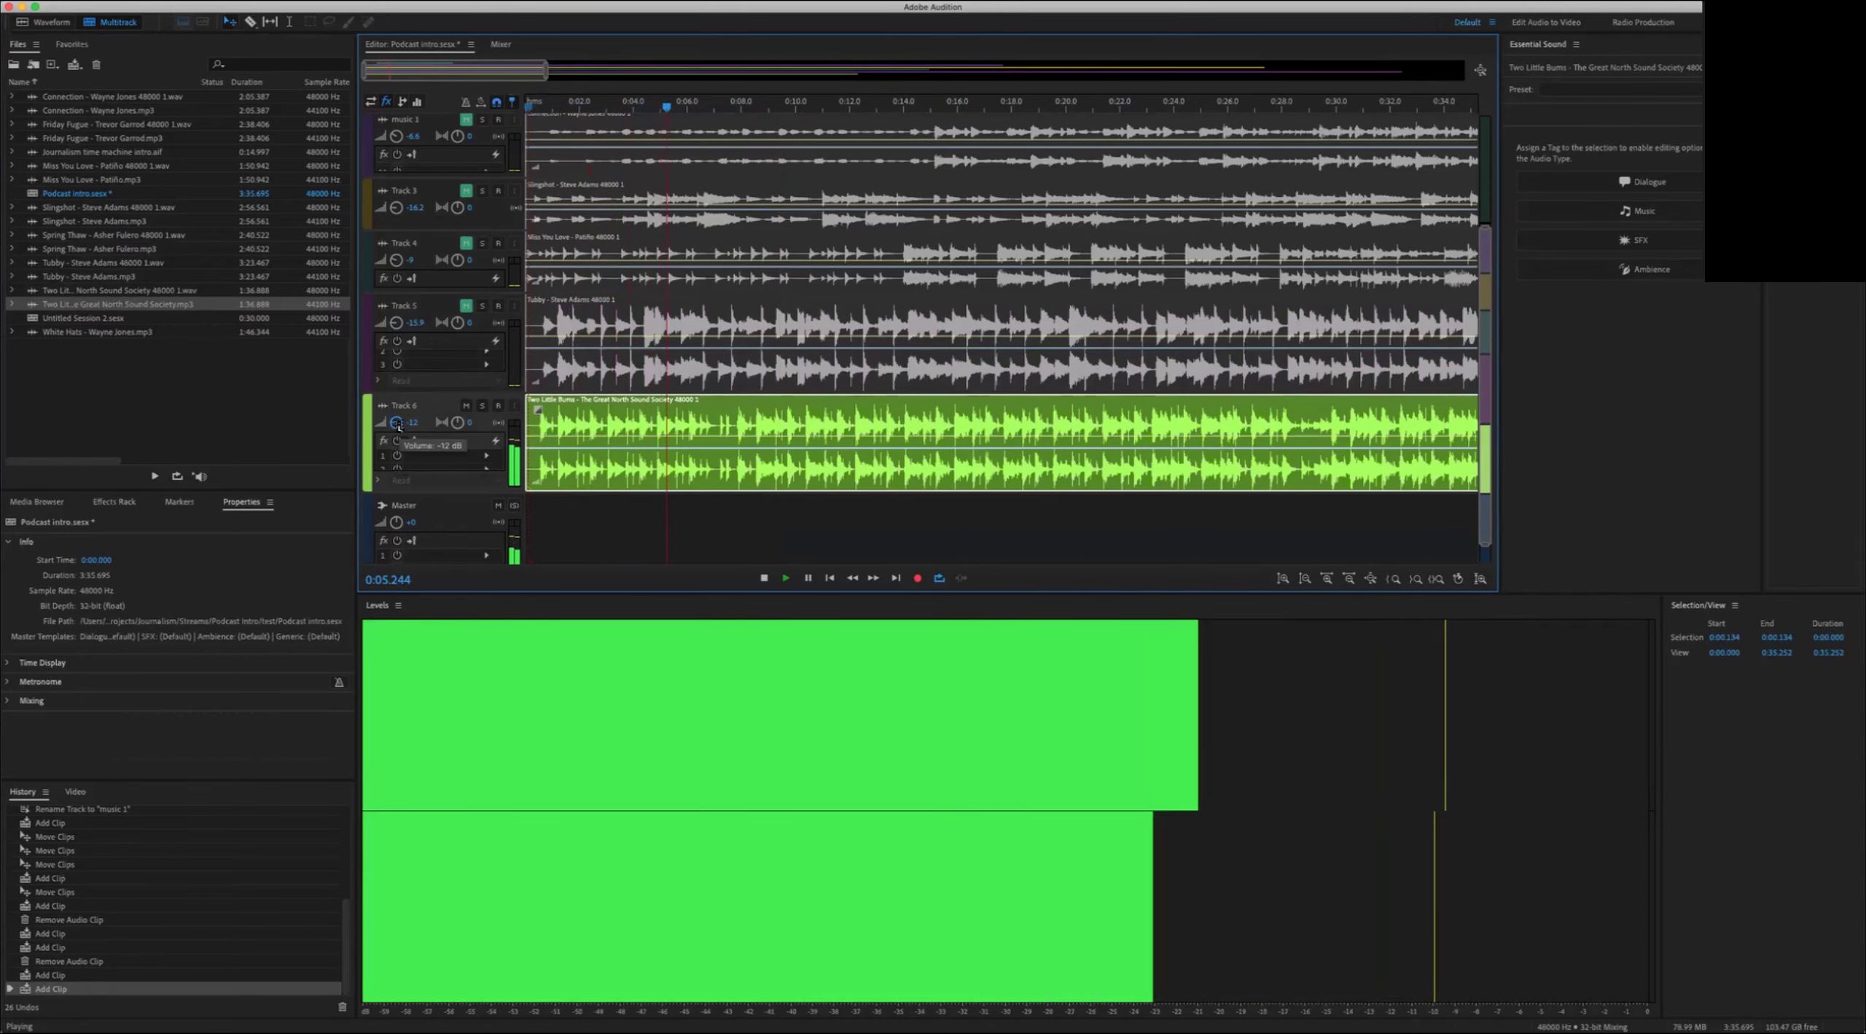
pyautogui.scroll(-1, 396, 422)
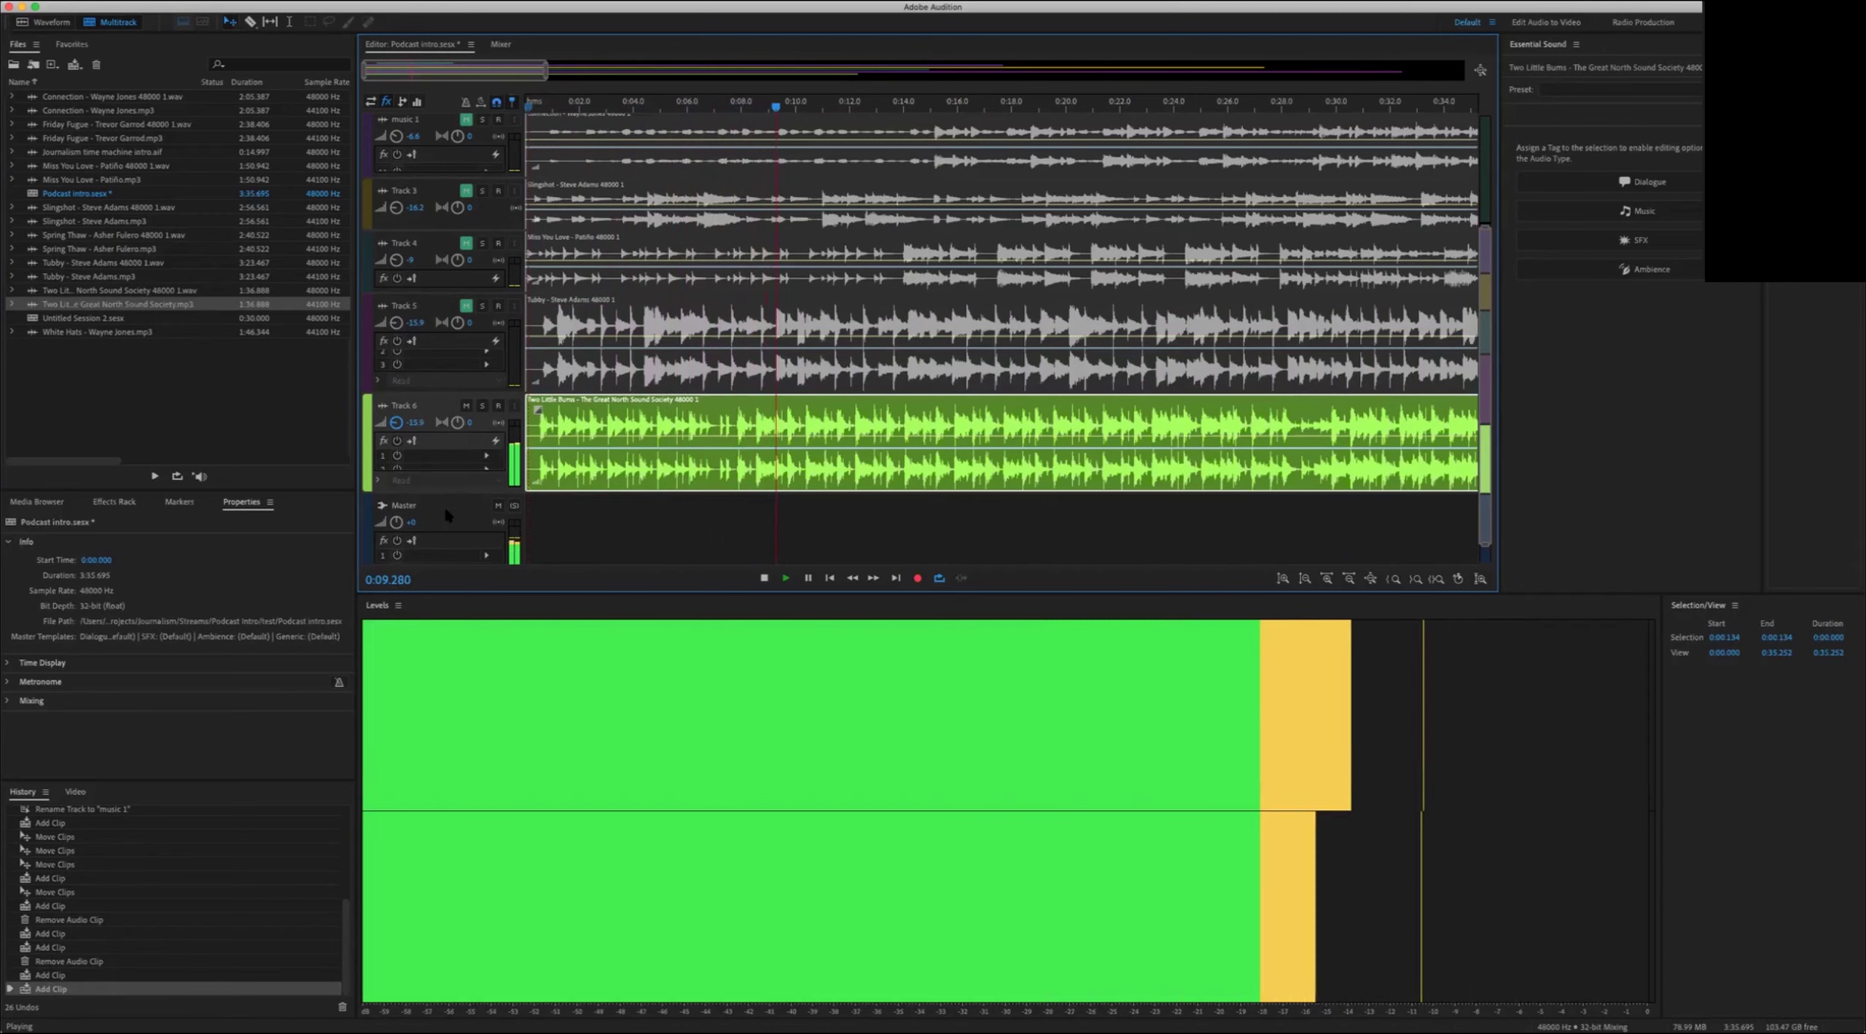
pyautogui.press('space')
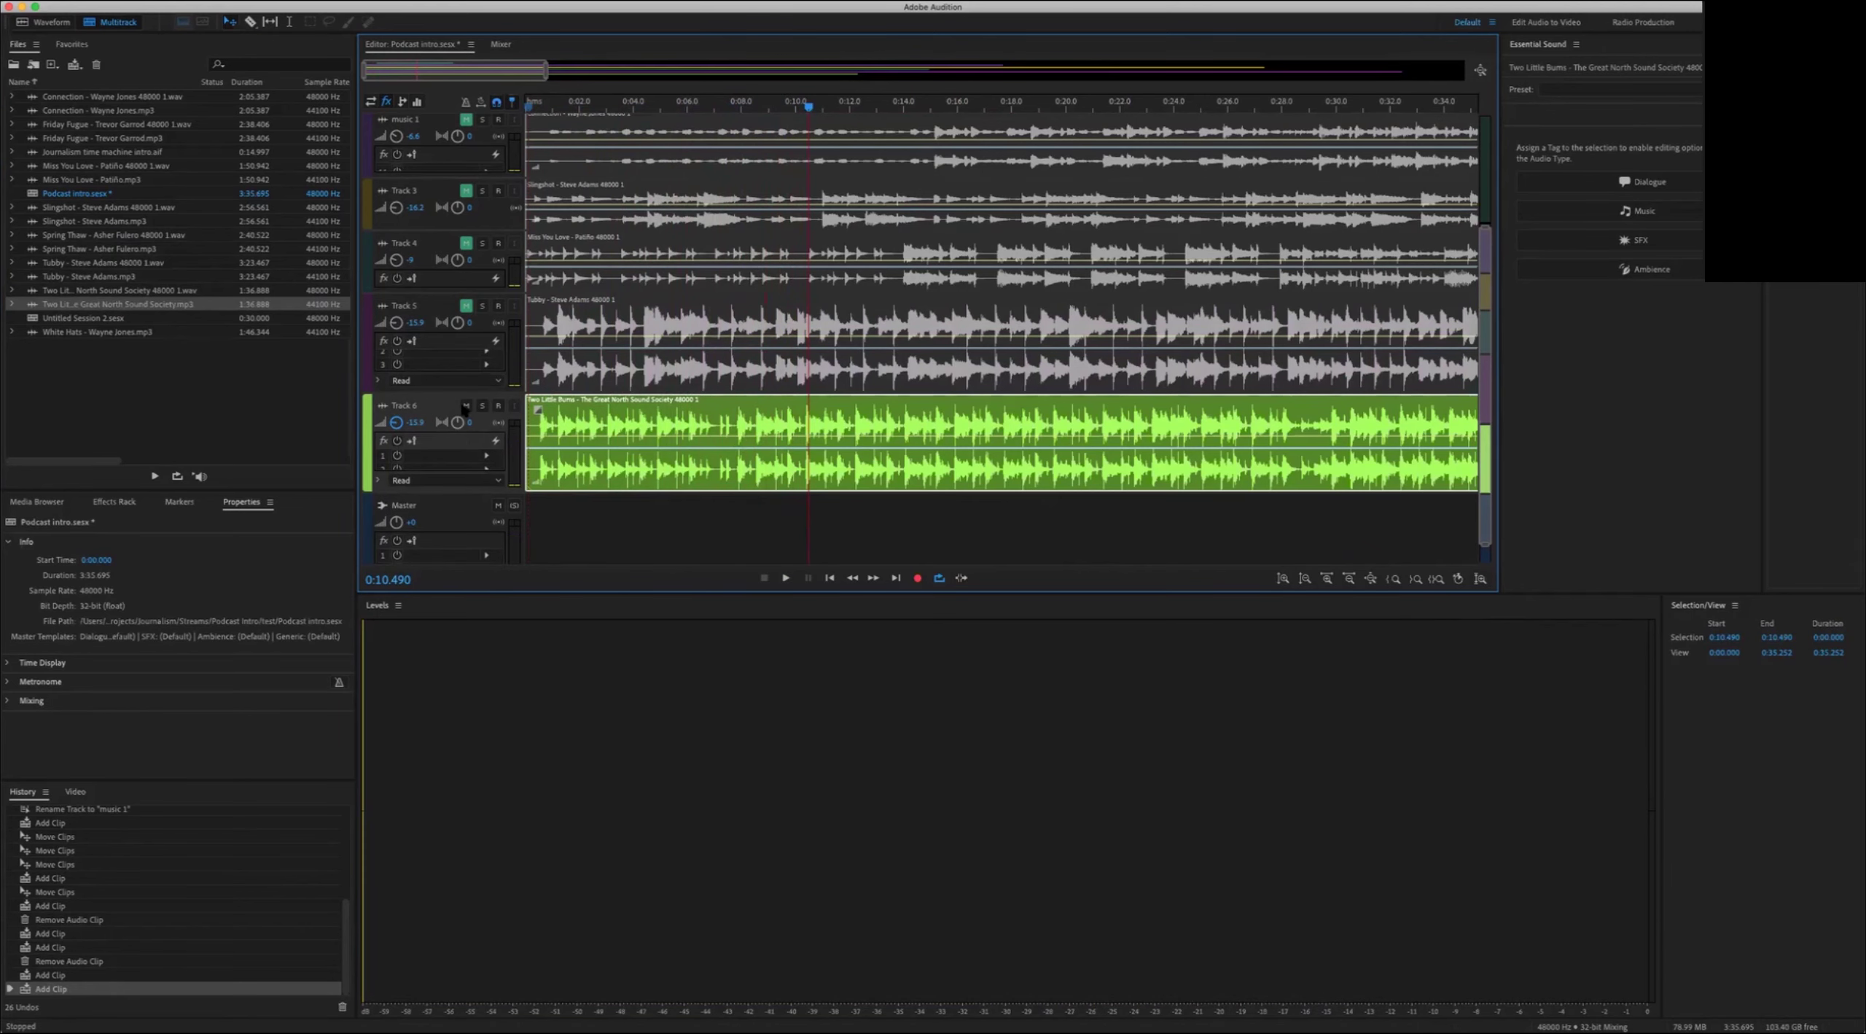
# Step: Mute Track 6 and replace its Two Little Bums clip with the White Hats music file at the start of the track
pyautogui.click(466, 405)
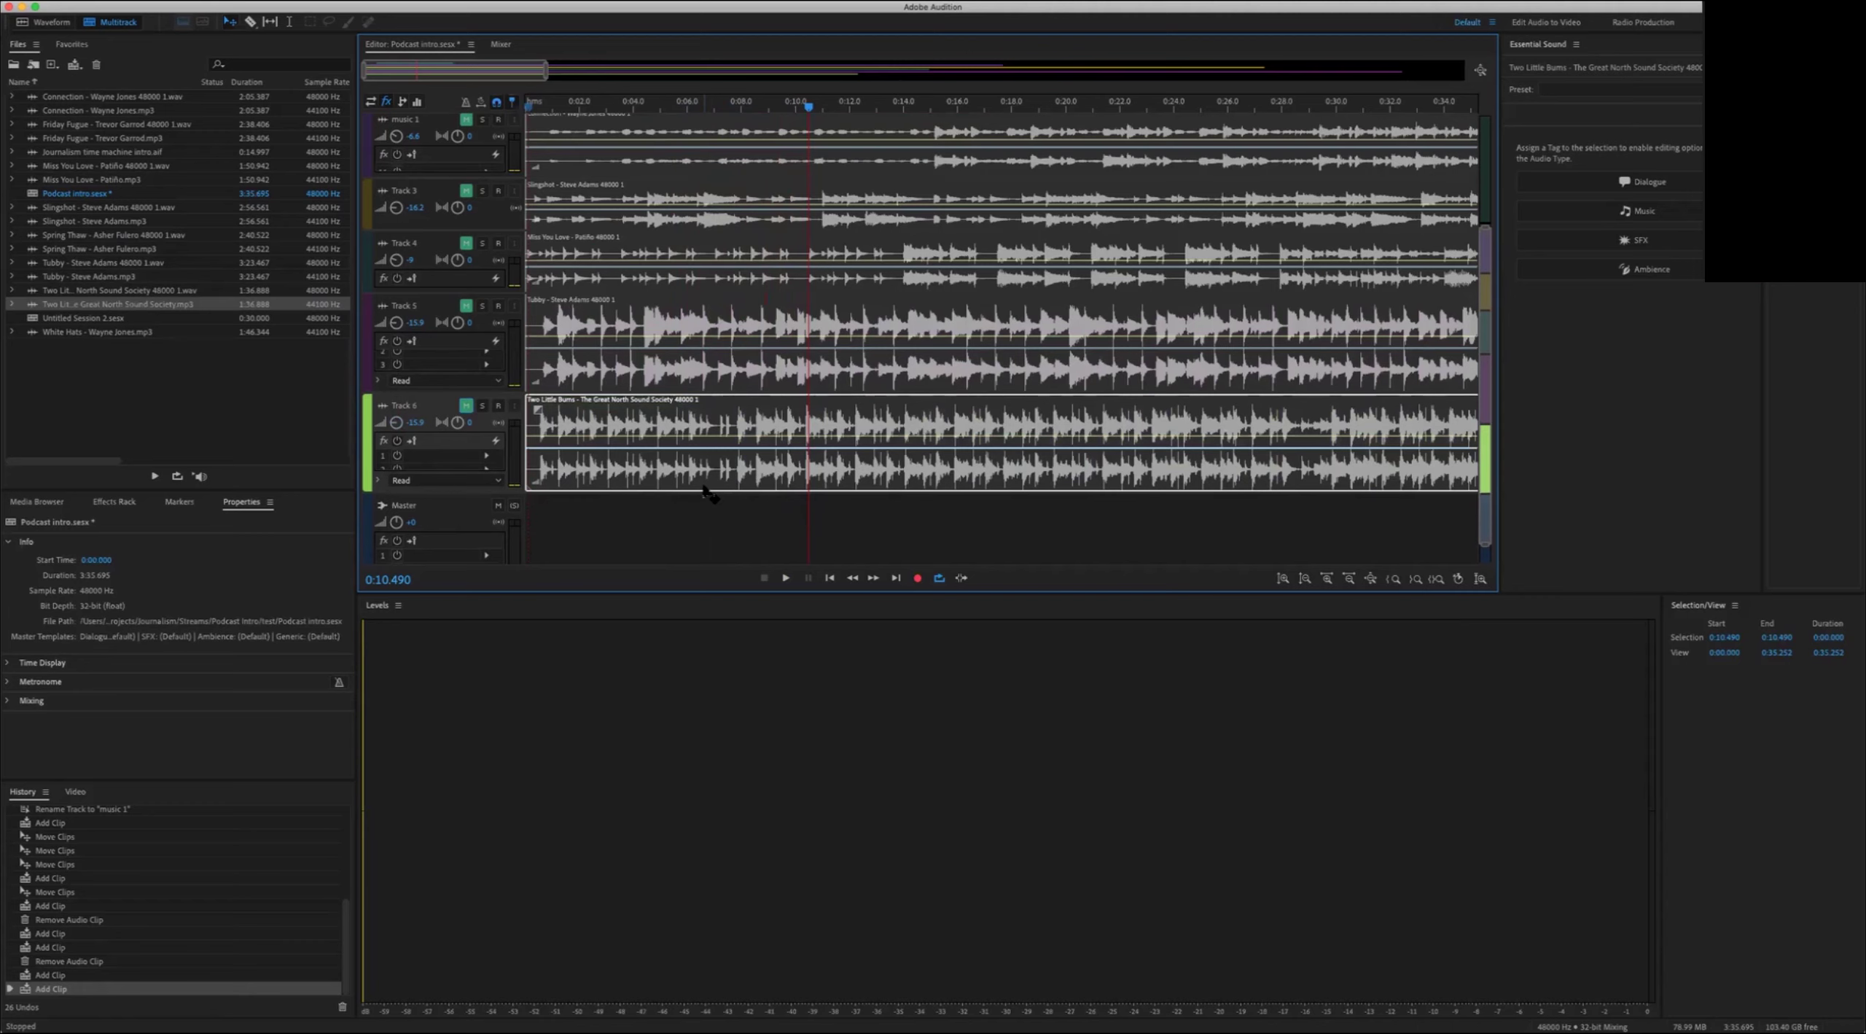
pyautogui.moveTo(664, 487); pyautogui.dragTo(685, 474)
pyautogui.press('Delete')
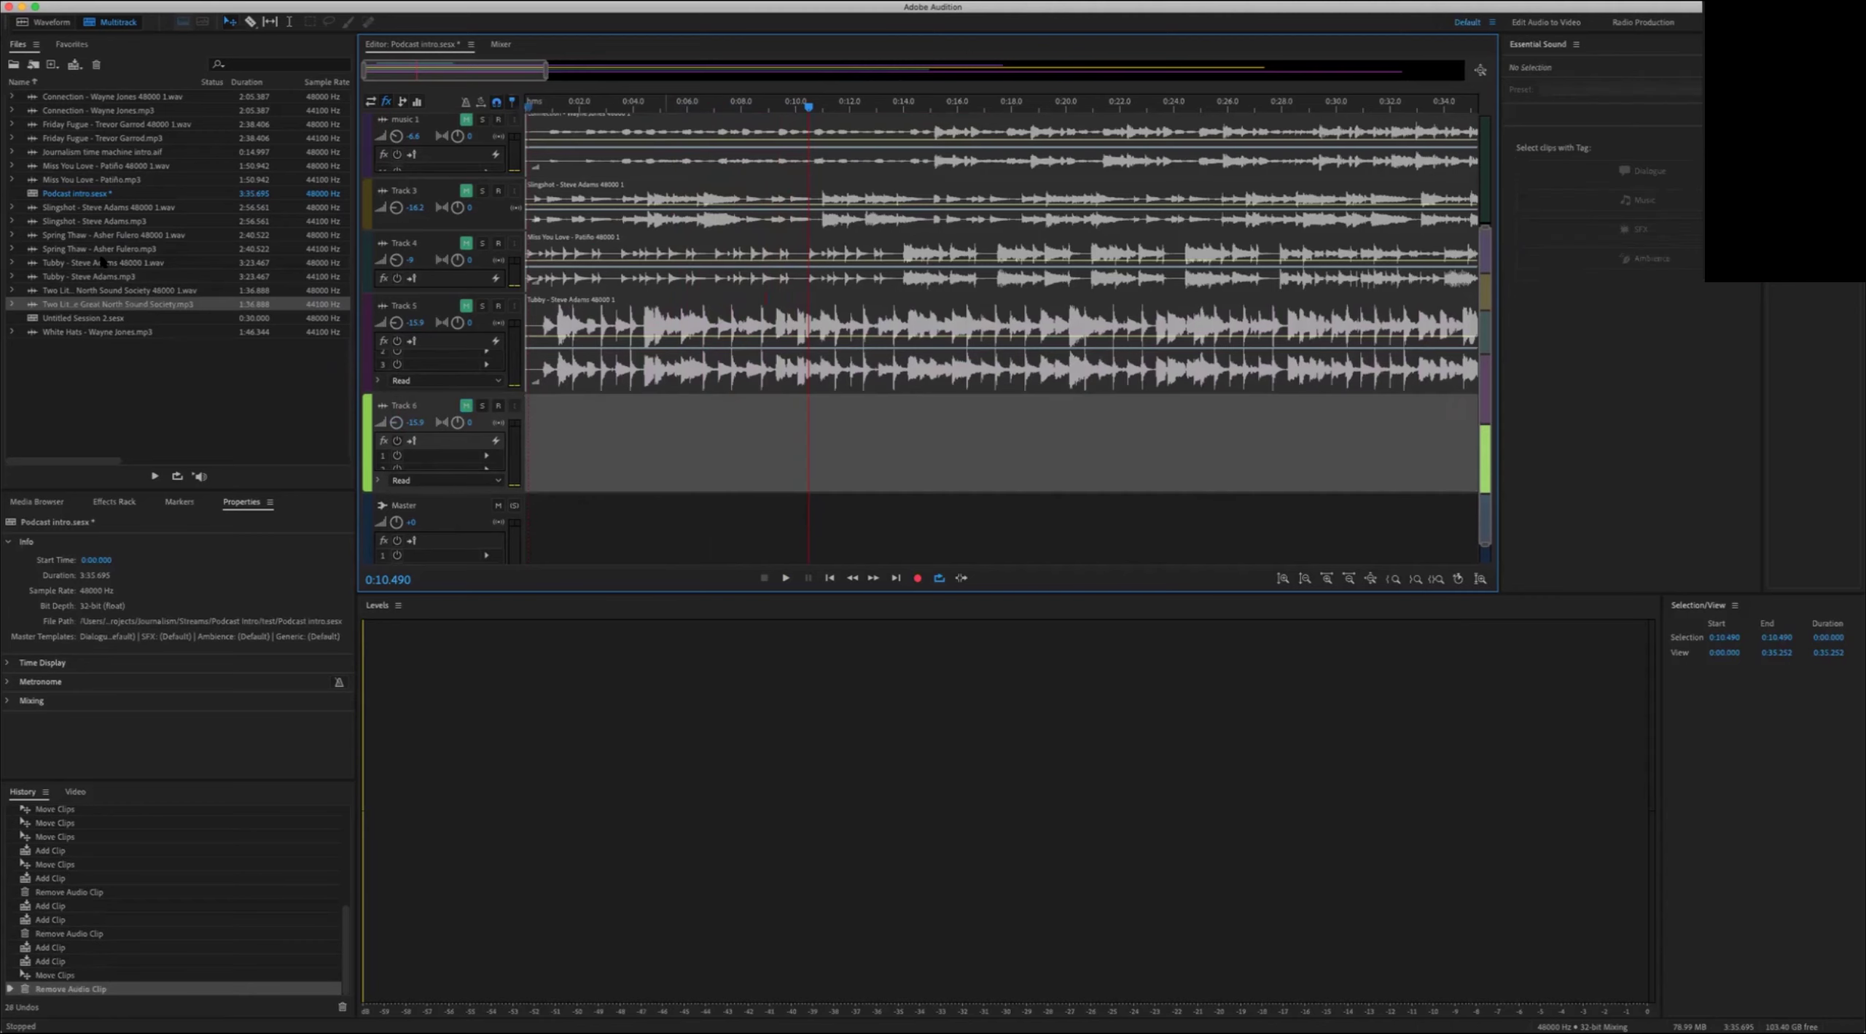
pyautogui.moveTo(40, 333); pyautogui.dragTo(515, 447)
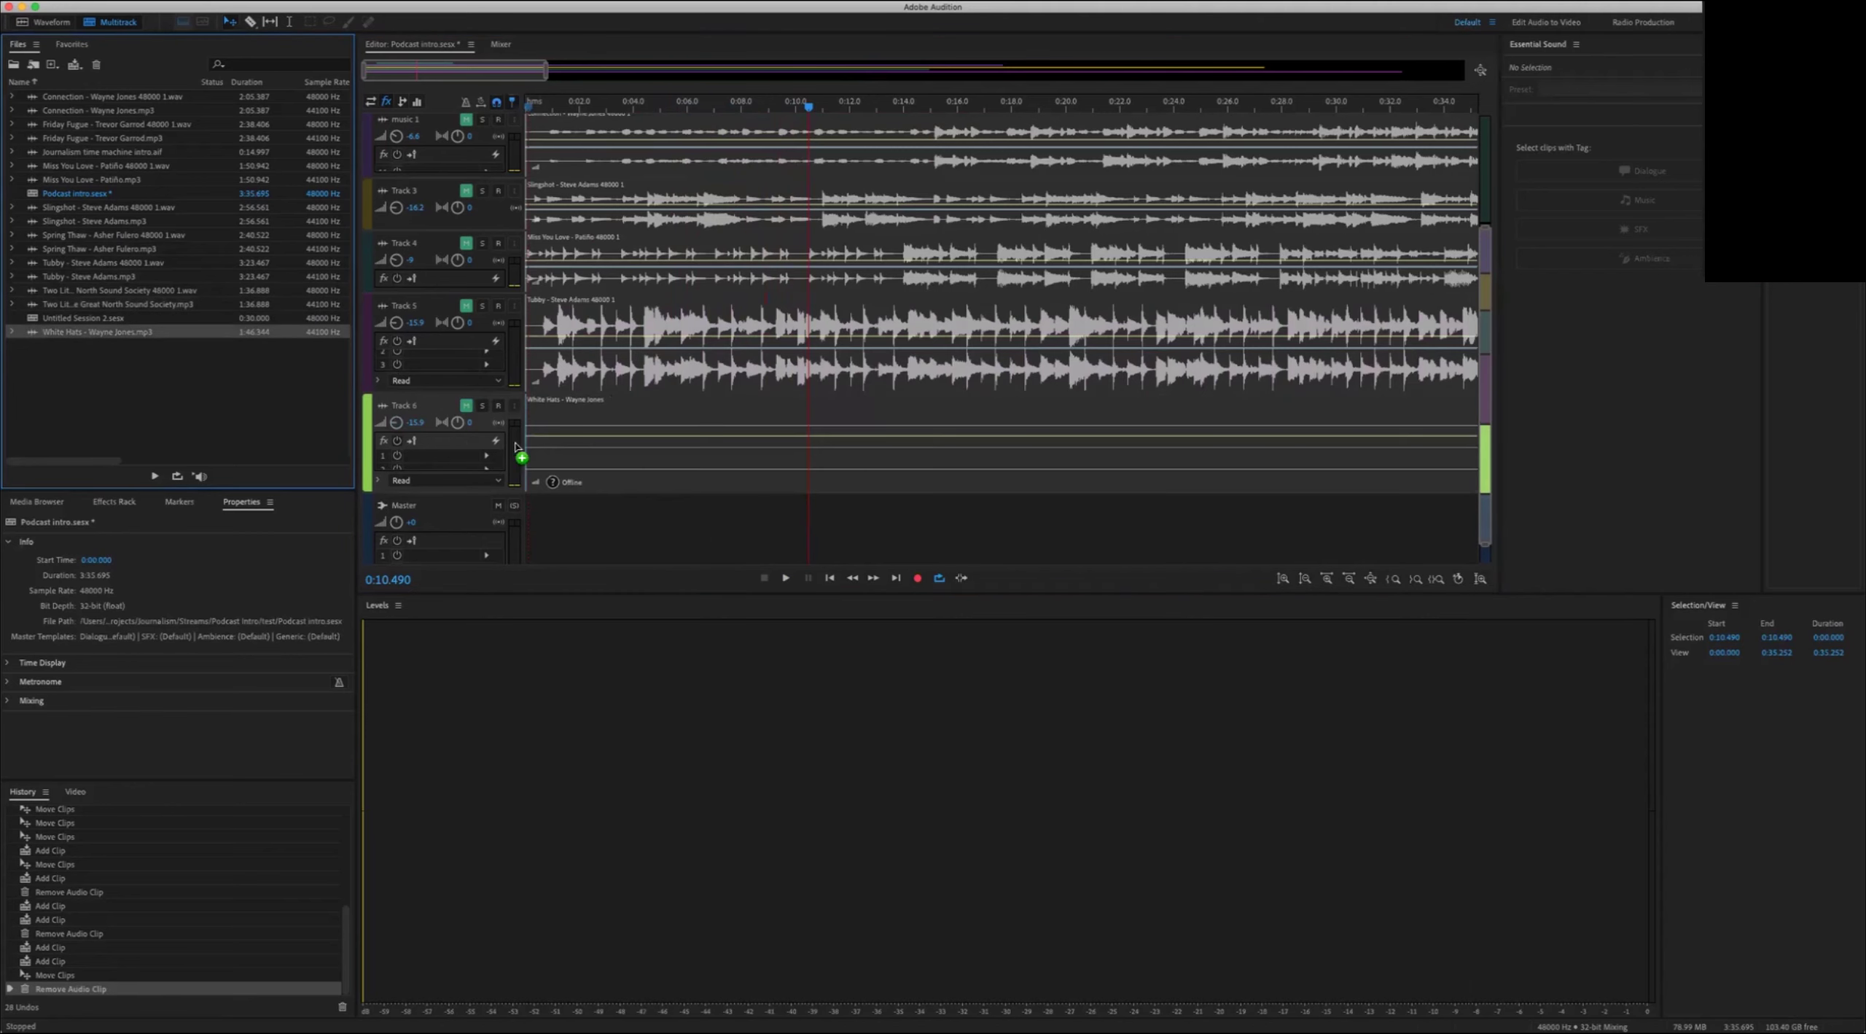
pyautogui.moveTo(587, 534); pyautogui.dragTo(583, 466)
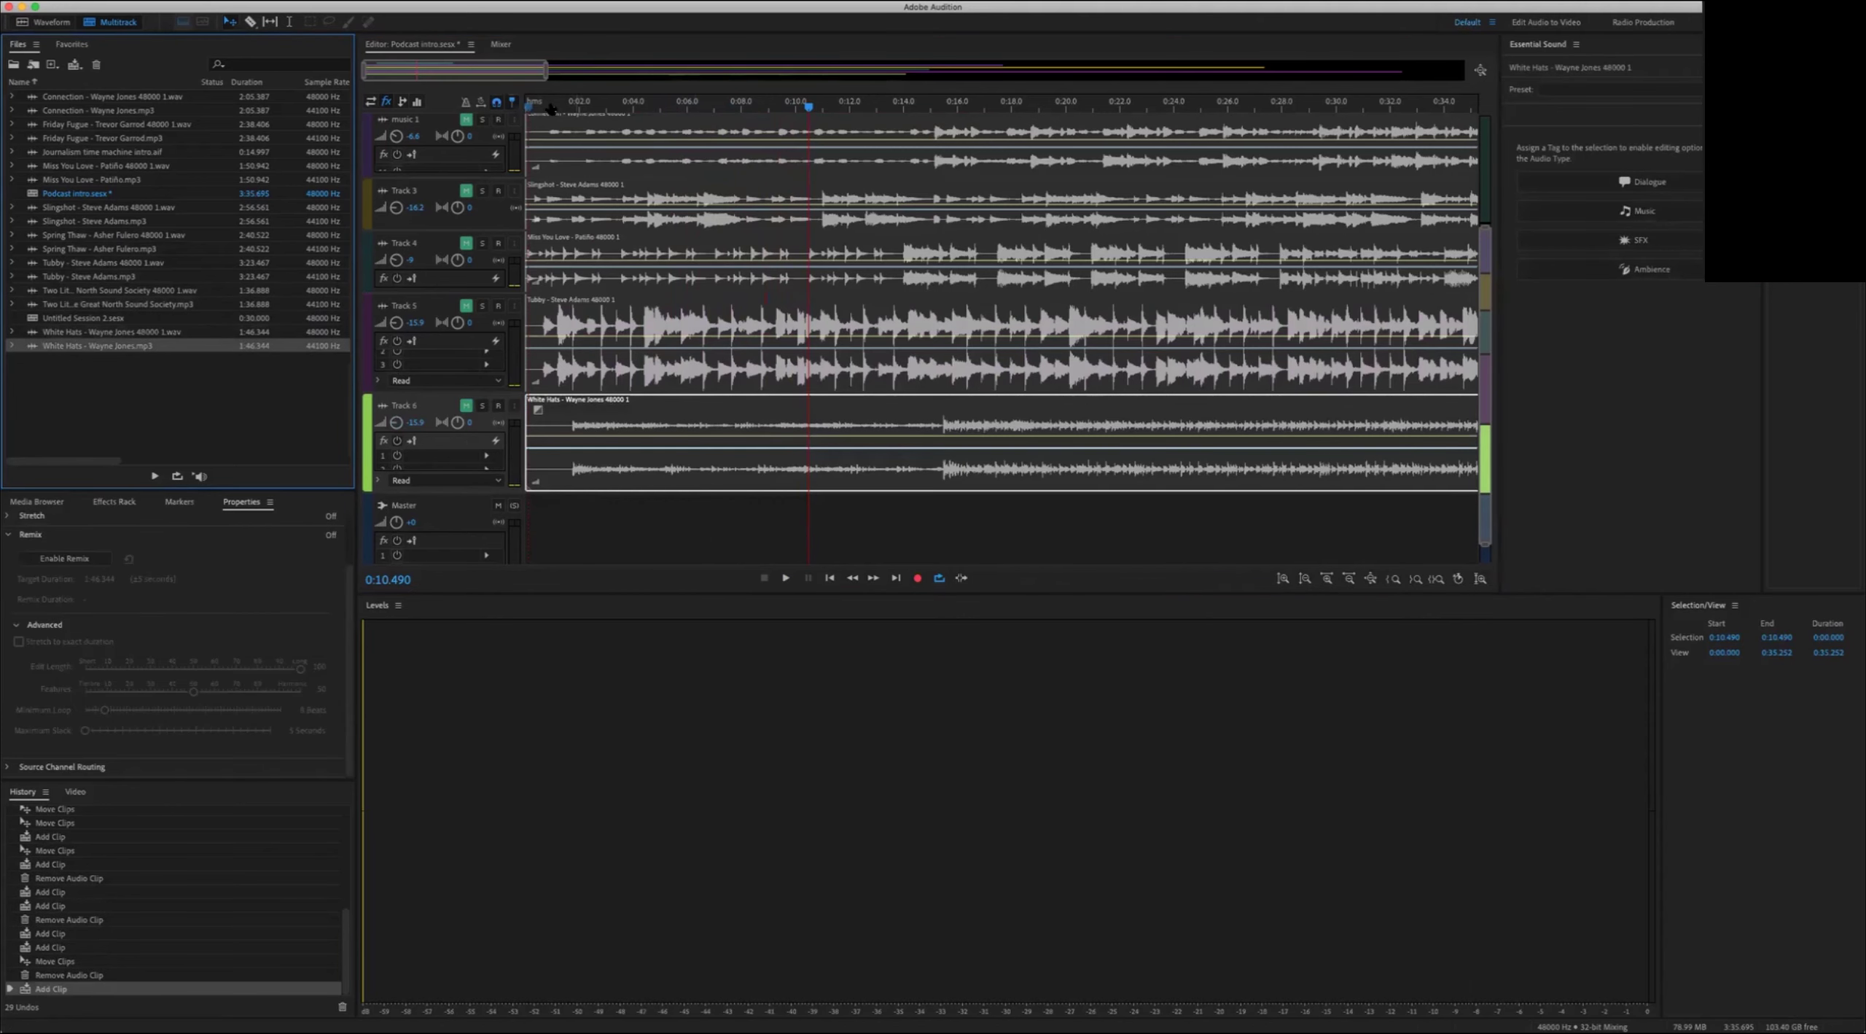
# Step: Unmute Track 6, play White Hats against the voice from about 0.4 seconds, and set the track's volume to about -4.9 dB
pyautogui.click(557, 128)
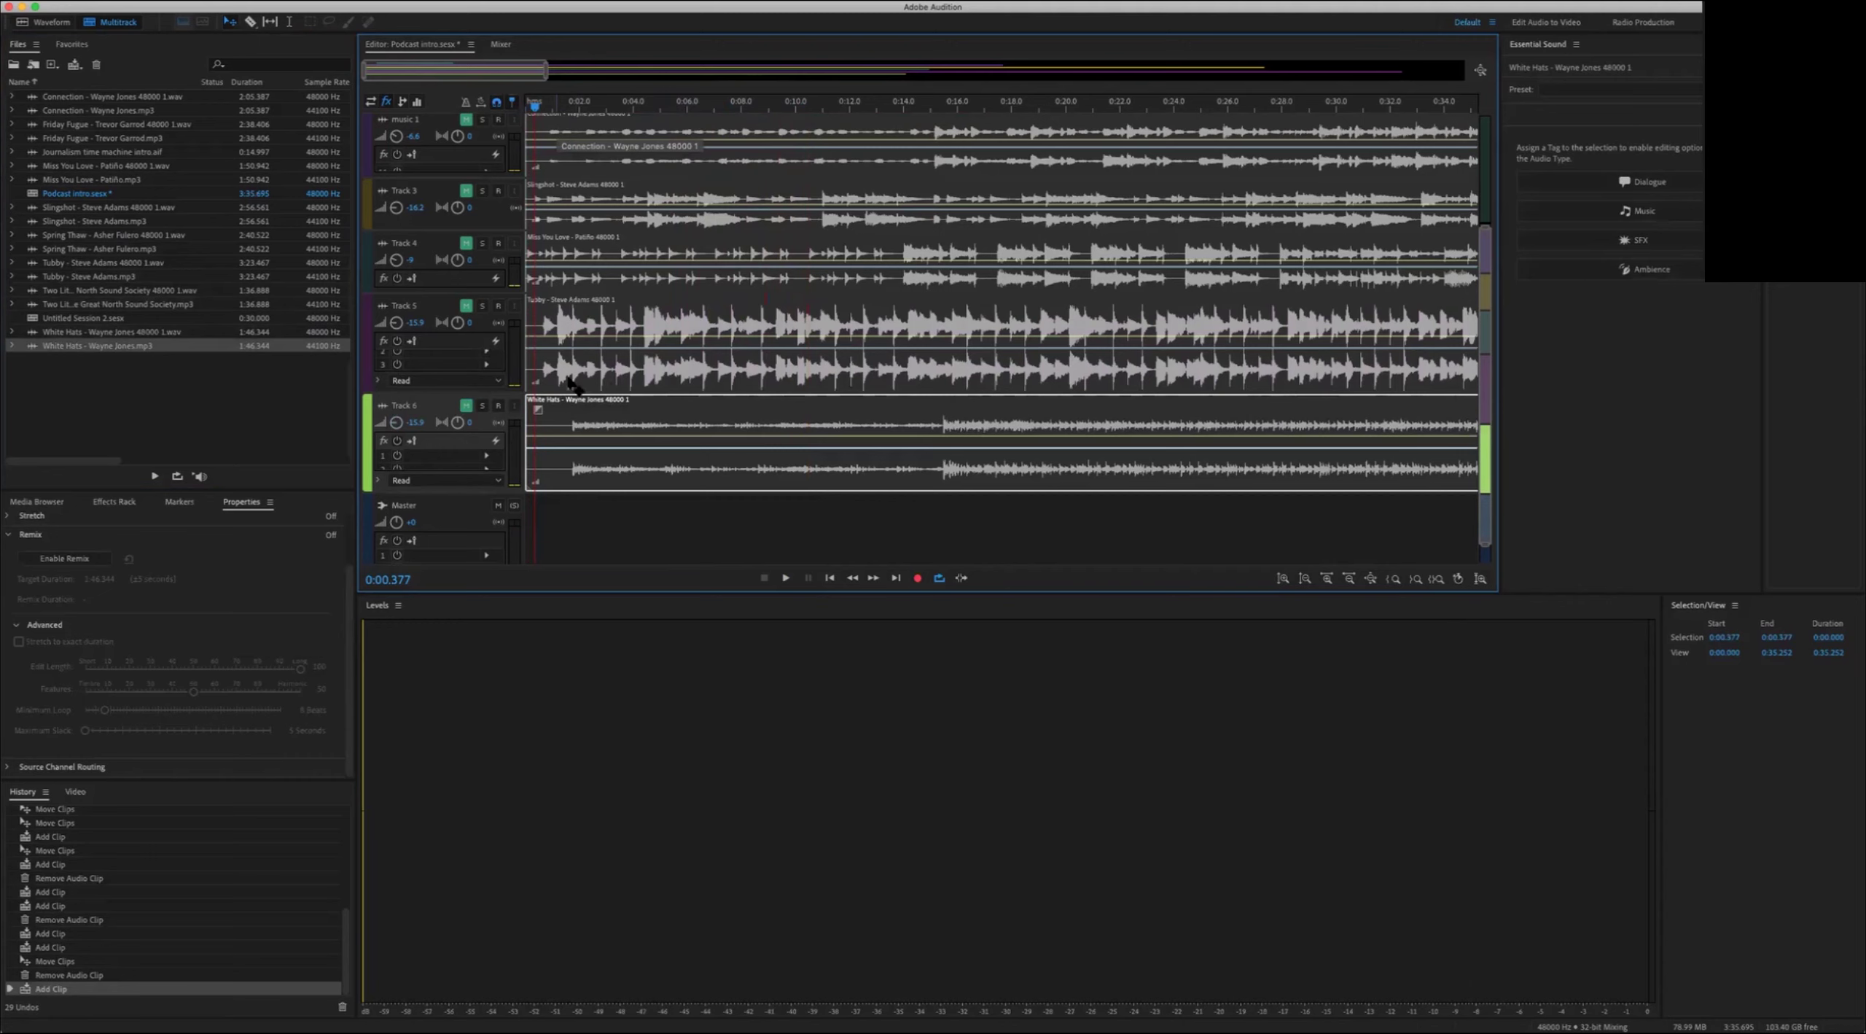
pyautogui.click(466, 405)
pyautogui.press('space')
pyautogui.moveTo(397, 403); pyautogui.dragTo(401, 413)
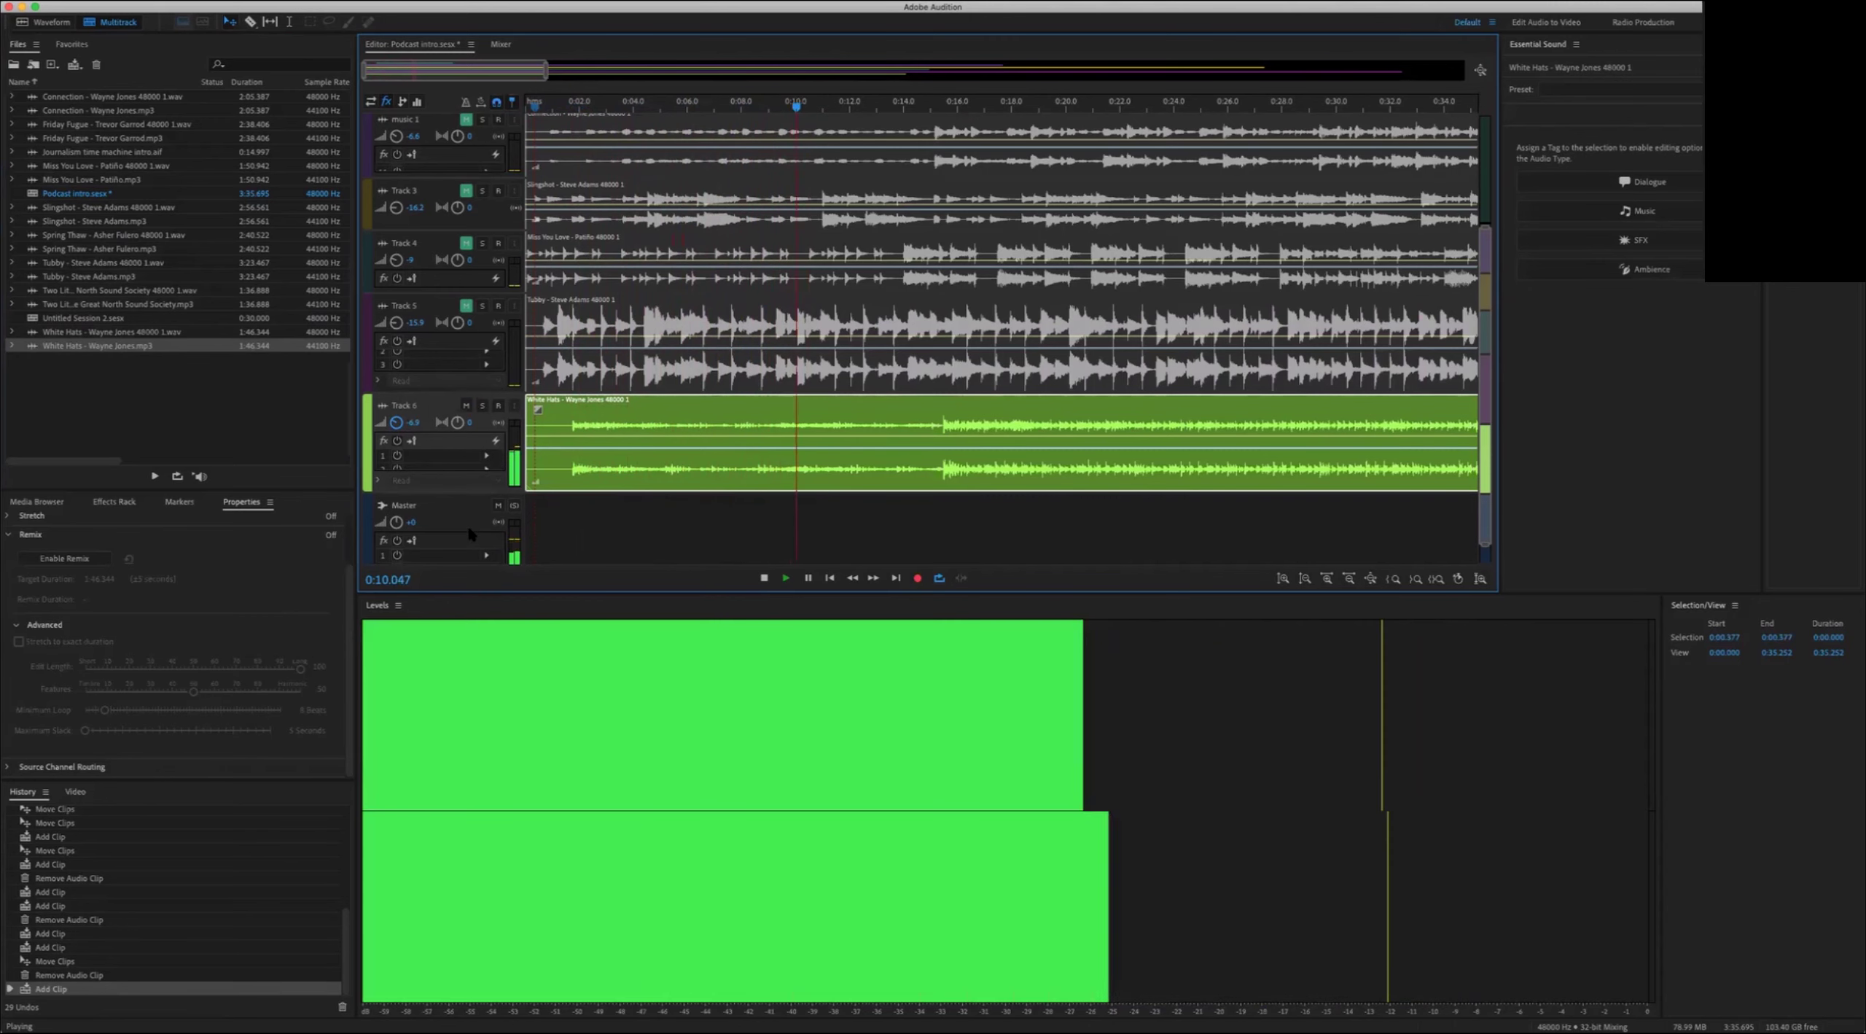
pyautogui.press('space')
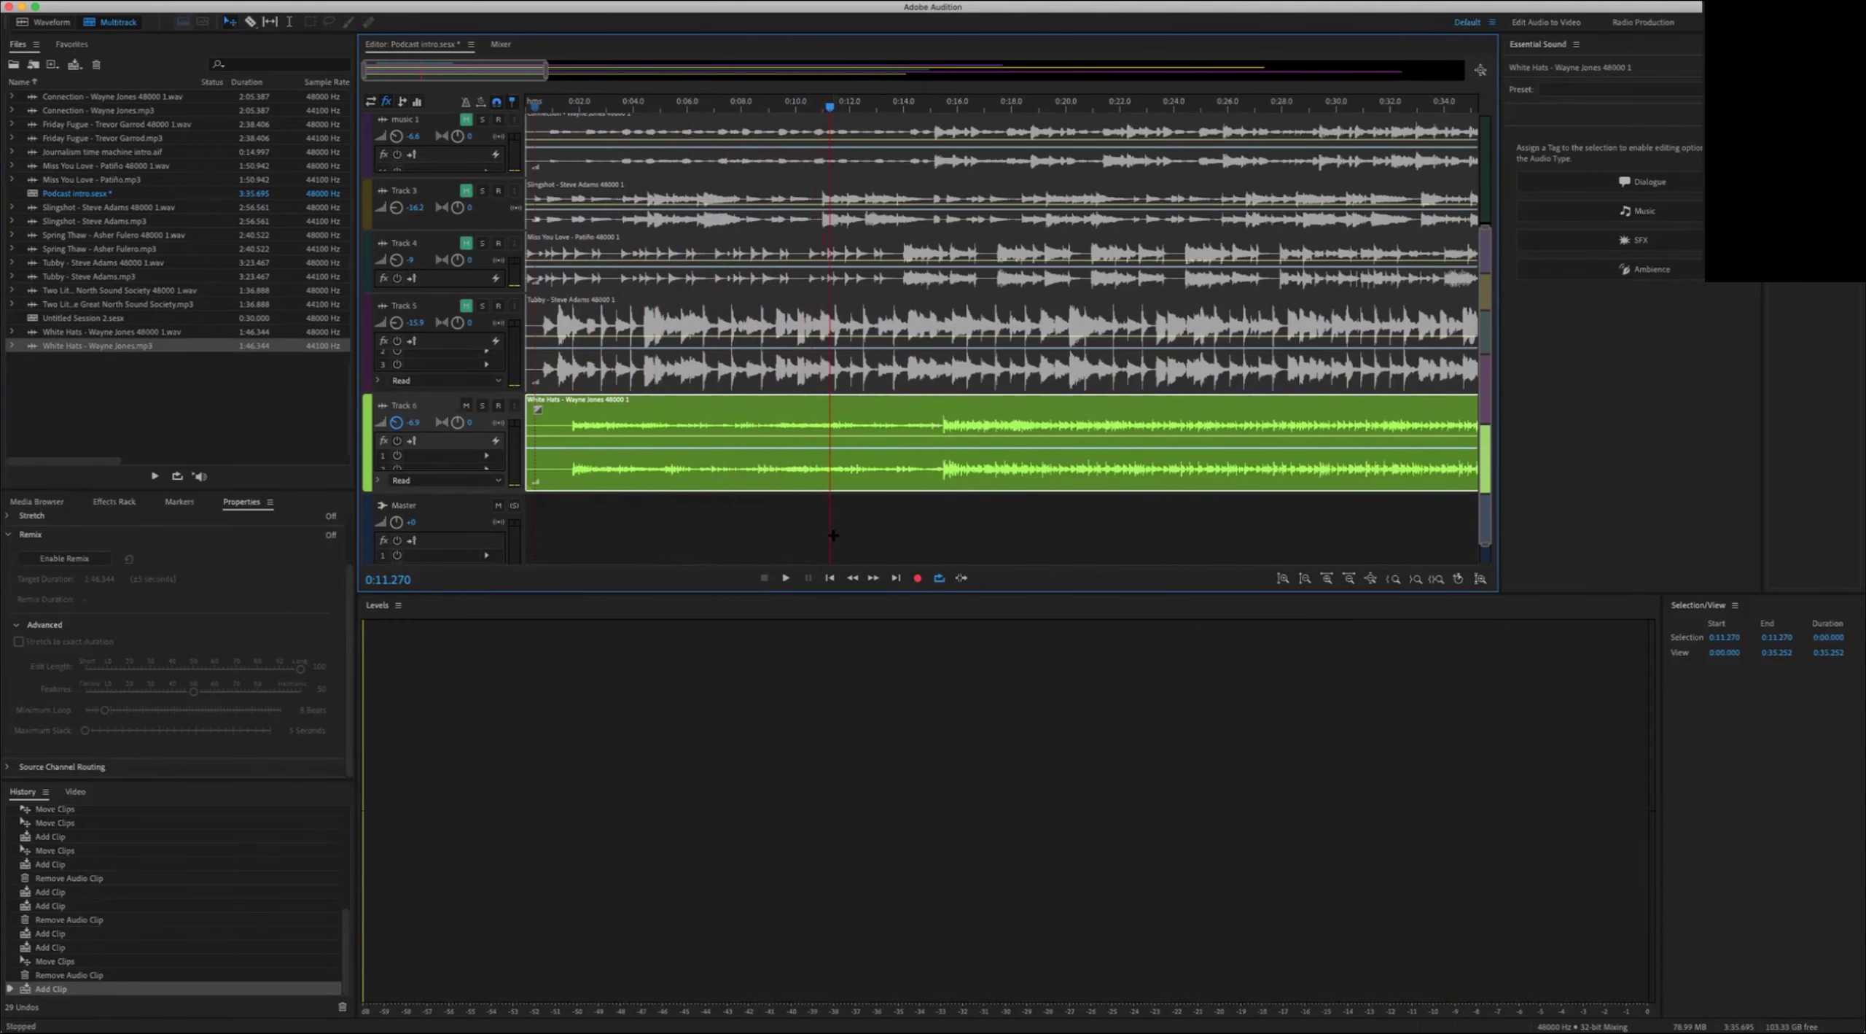
# Step: Enlarge the multitrack editor to show all the tracks and play the last voice phrase with White Hats from about 15.1 seconds
pyautogui.moveTo(745, 595); pyautogui.dragTo(754, 809)
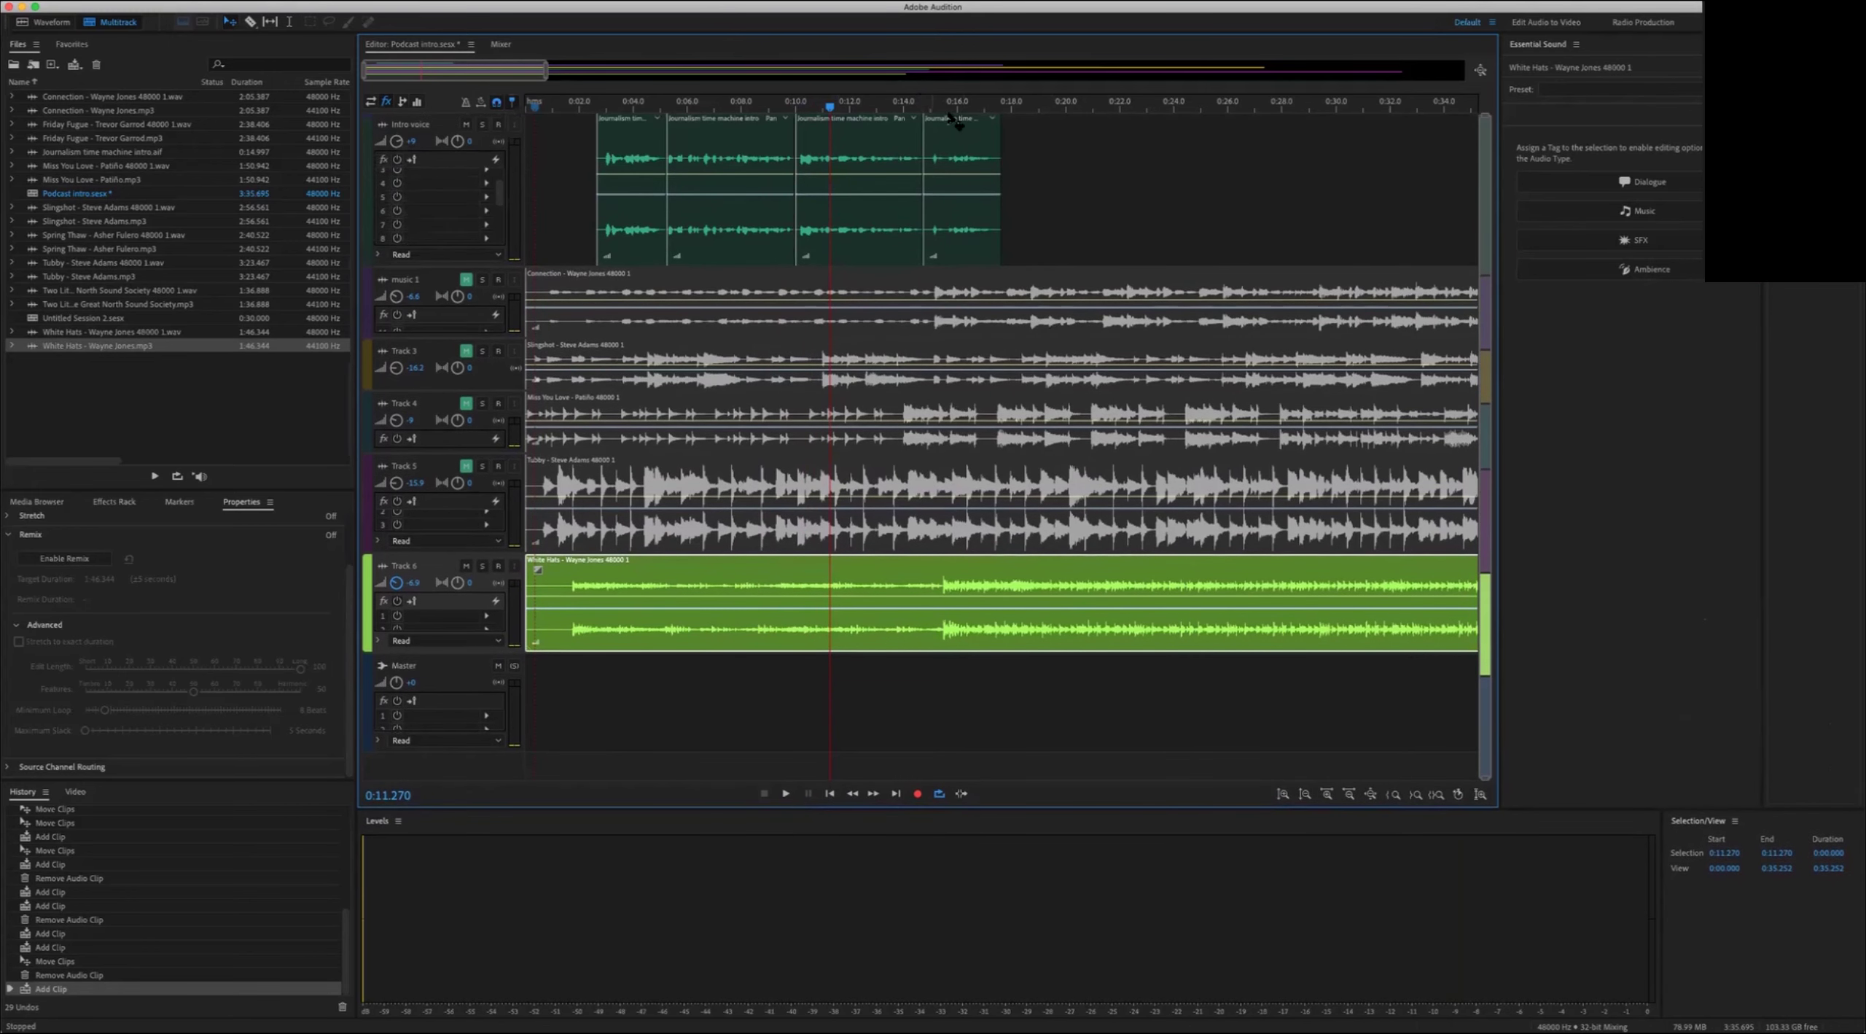
pyautogui.press('space')
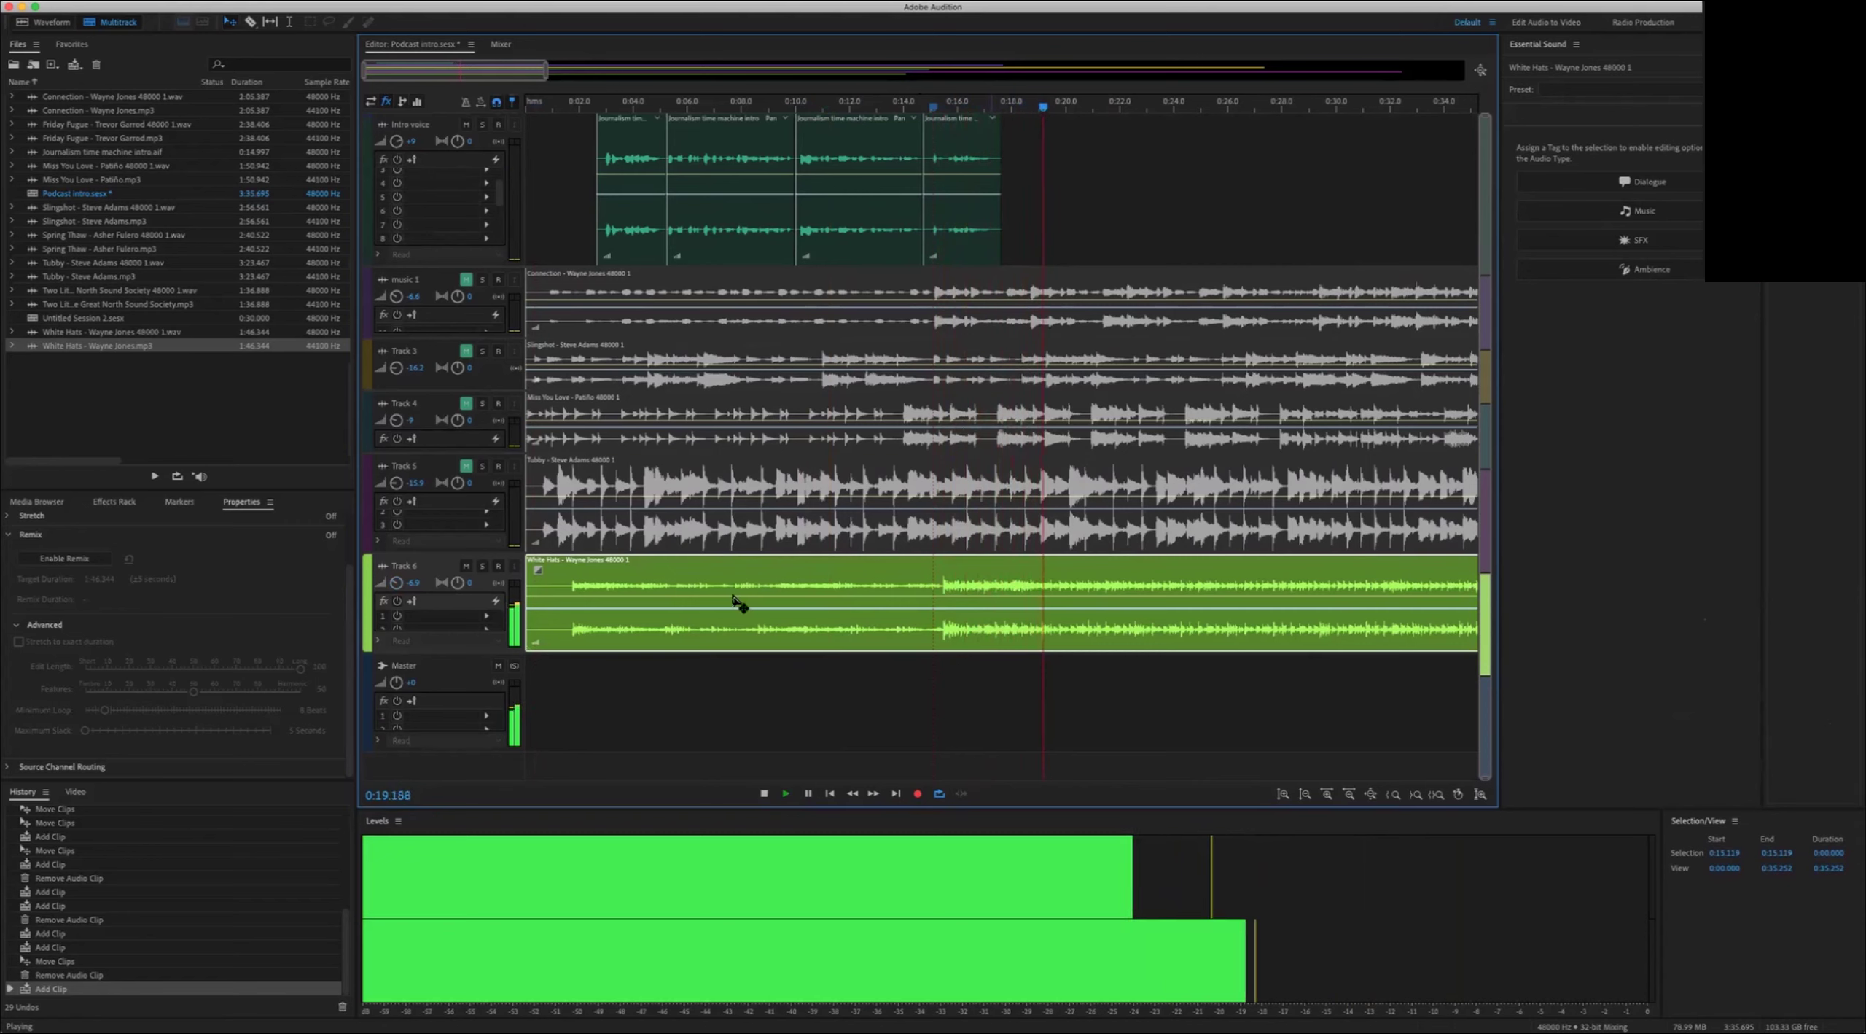
pyautogui.press('space')
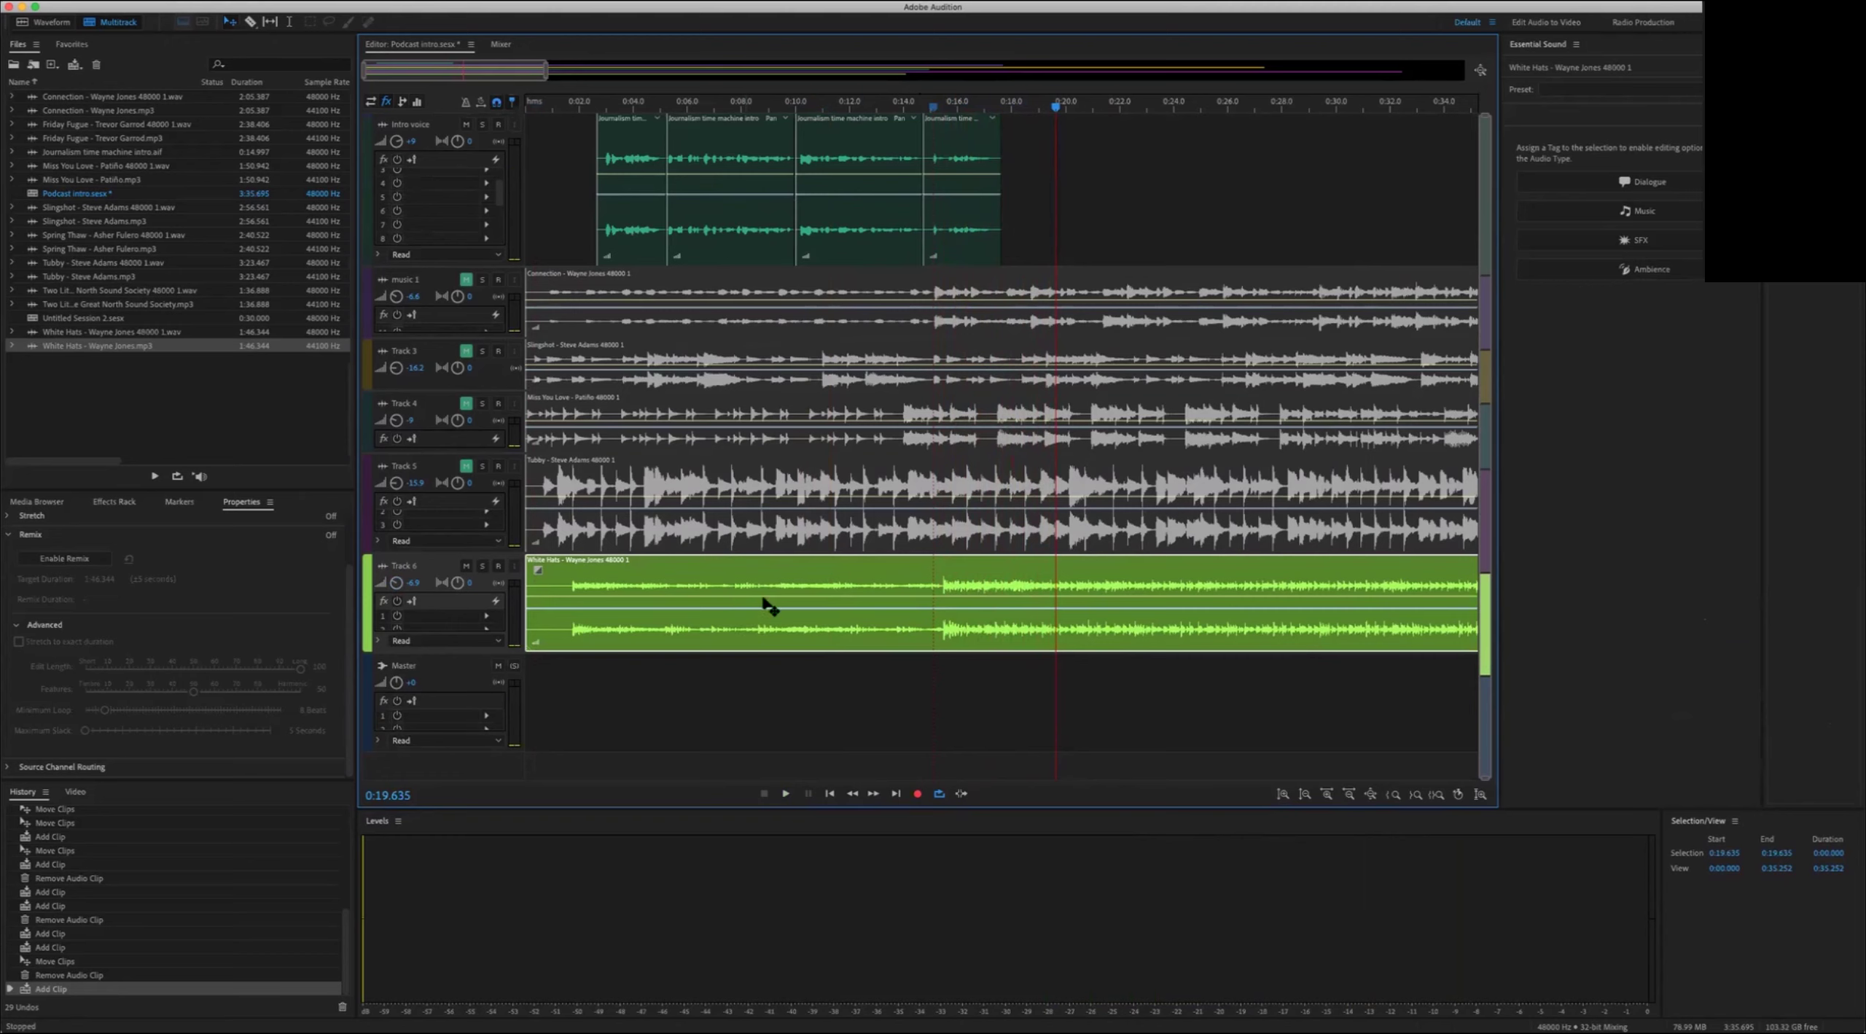
# Step: Remove the White Hats clip from Track 6 and play the unmuted Connection music against the voice from about 1.6 and 15 seconds
pyautogui.press('Delete')
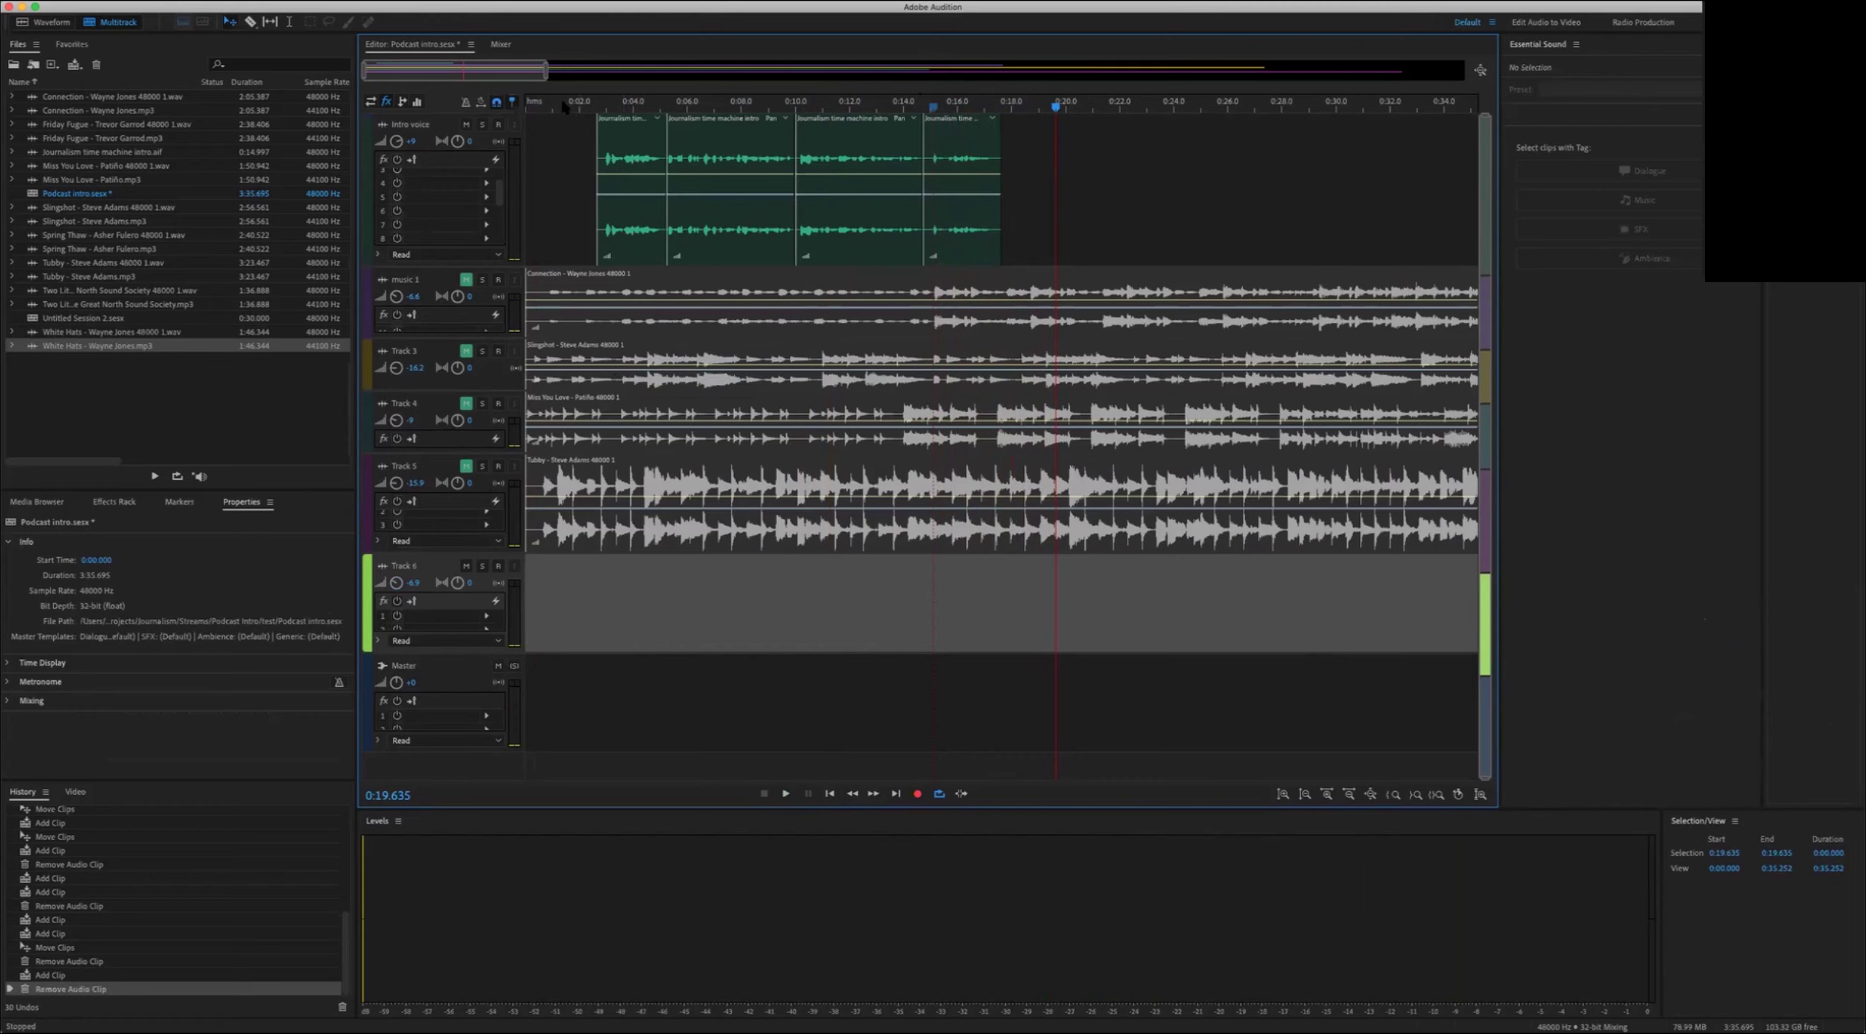
pyautogui.click(467, 280)
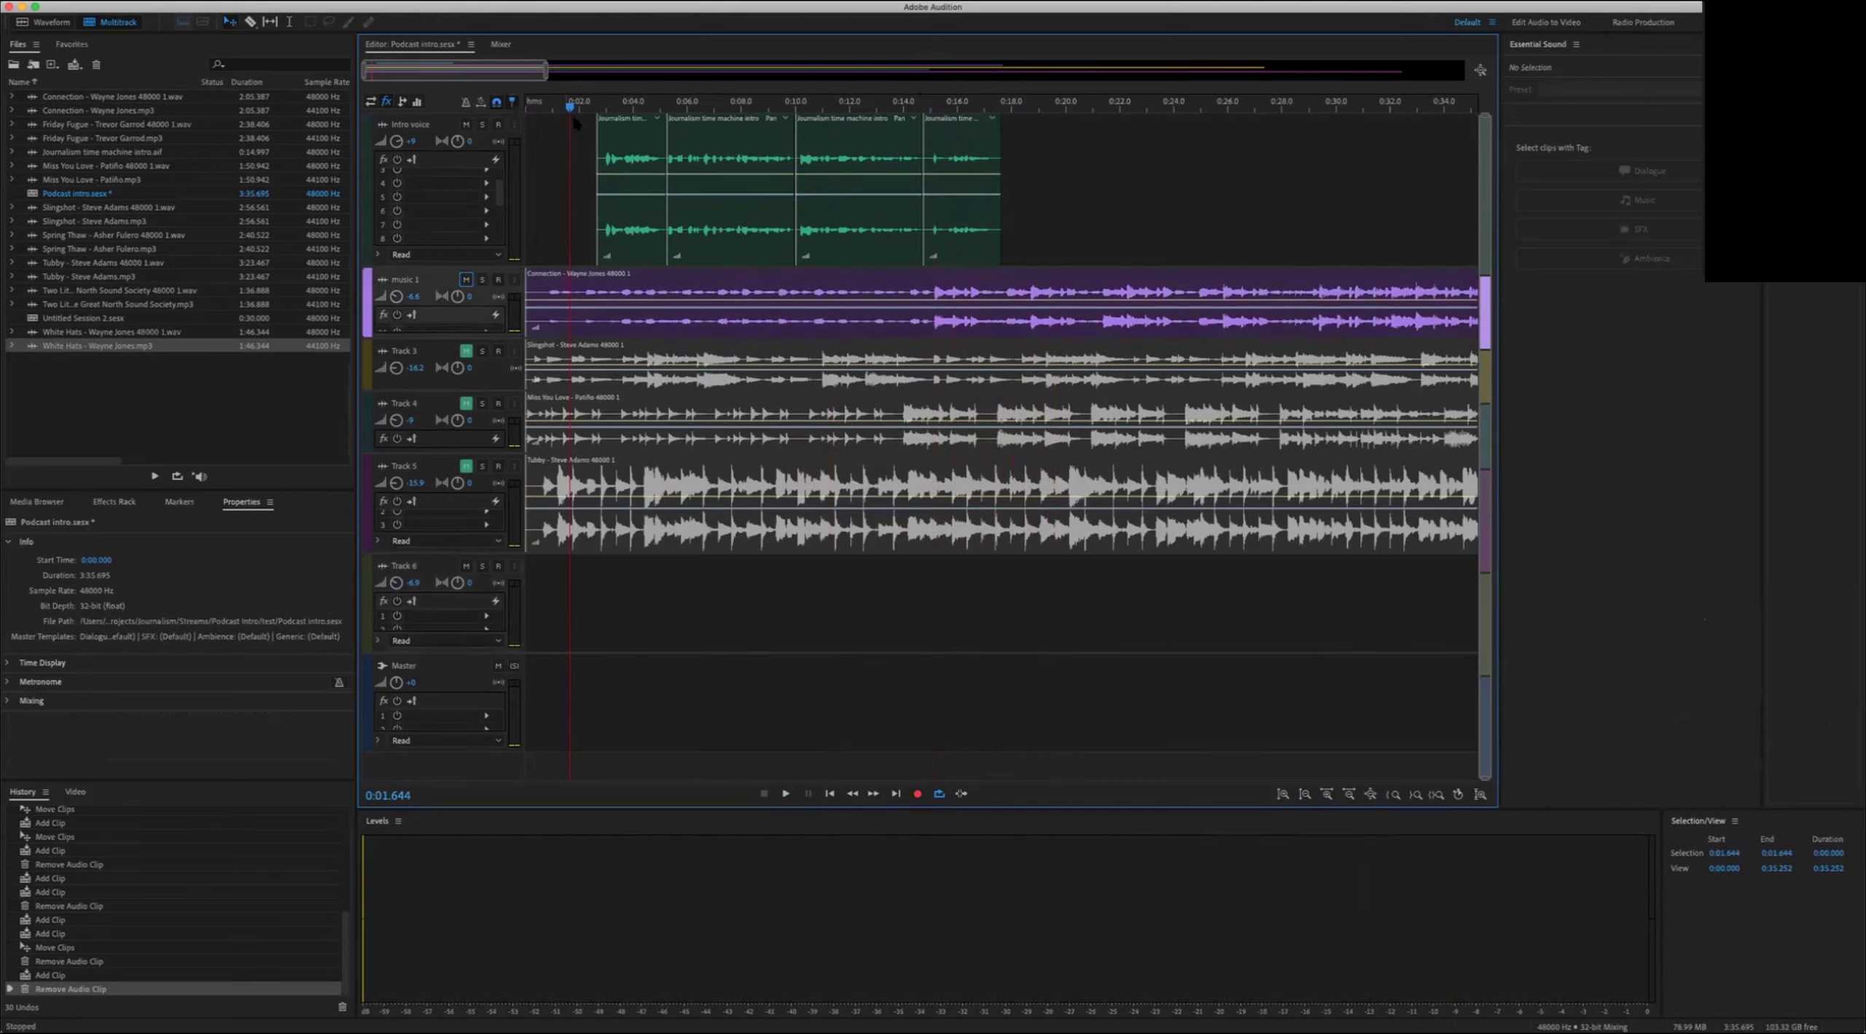
pyautogui.press('space')
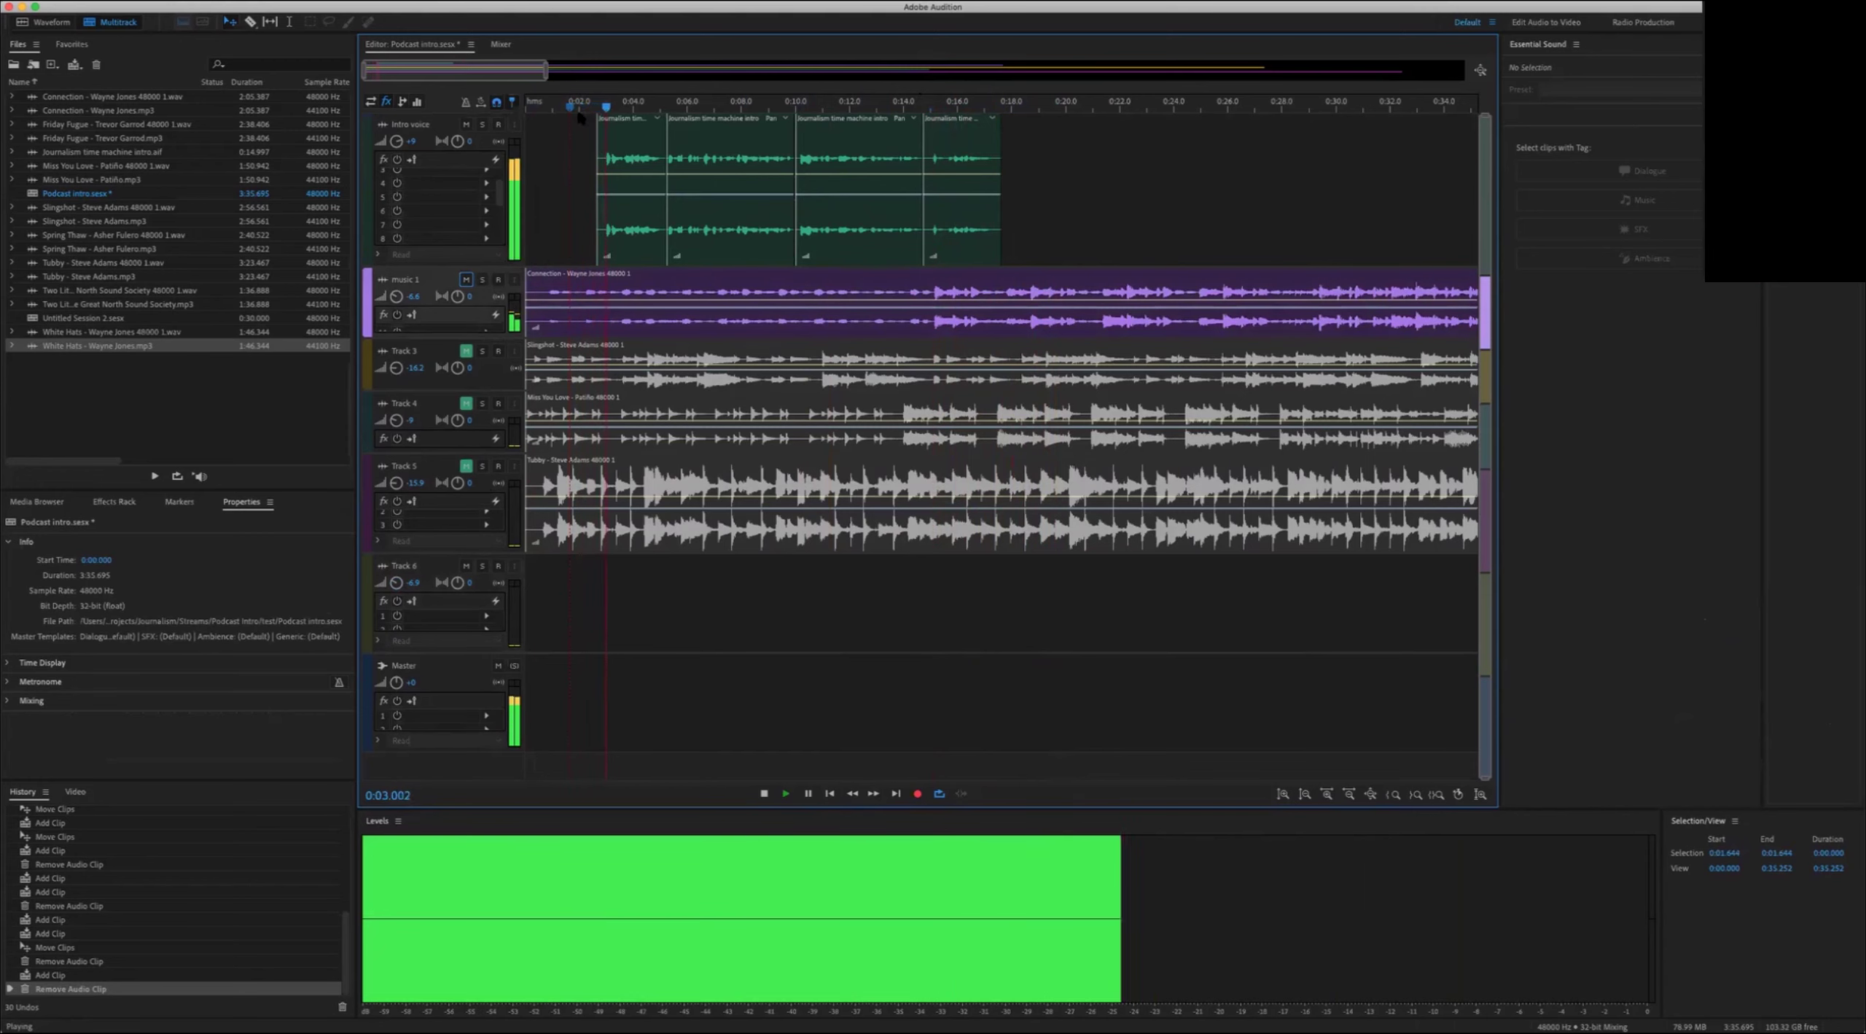
pyautogui.click(929, 107)
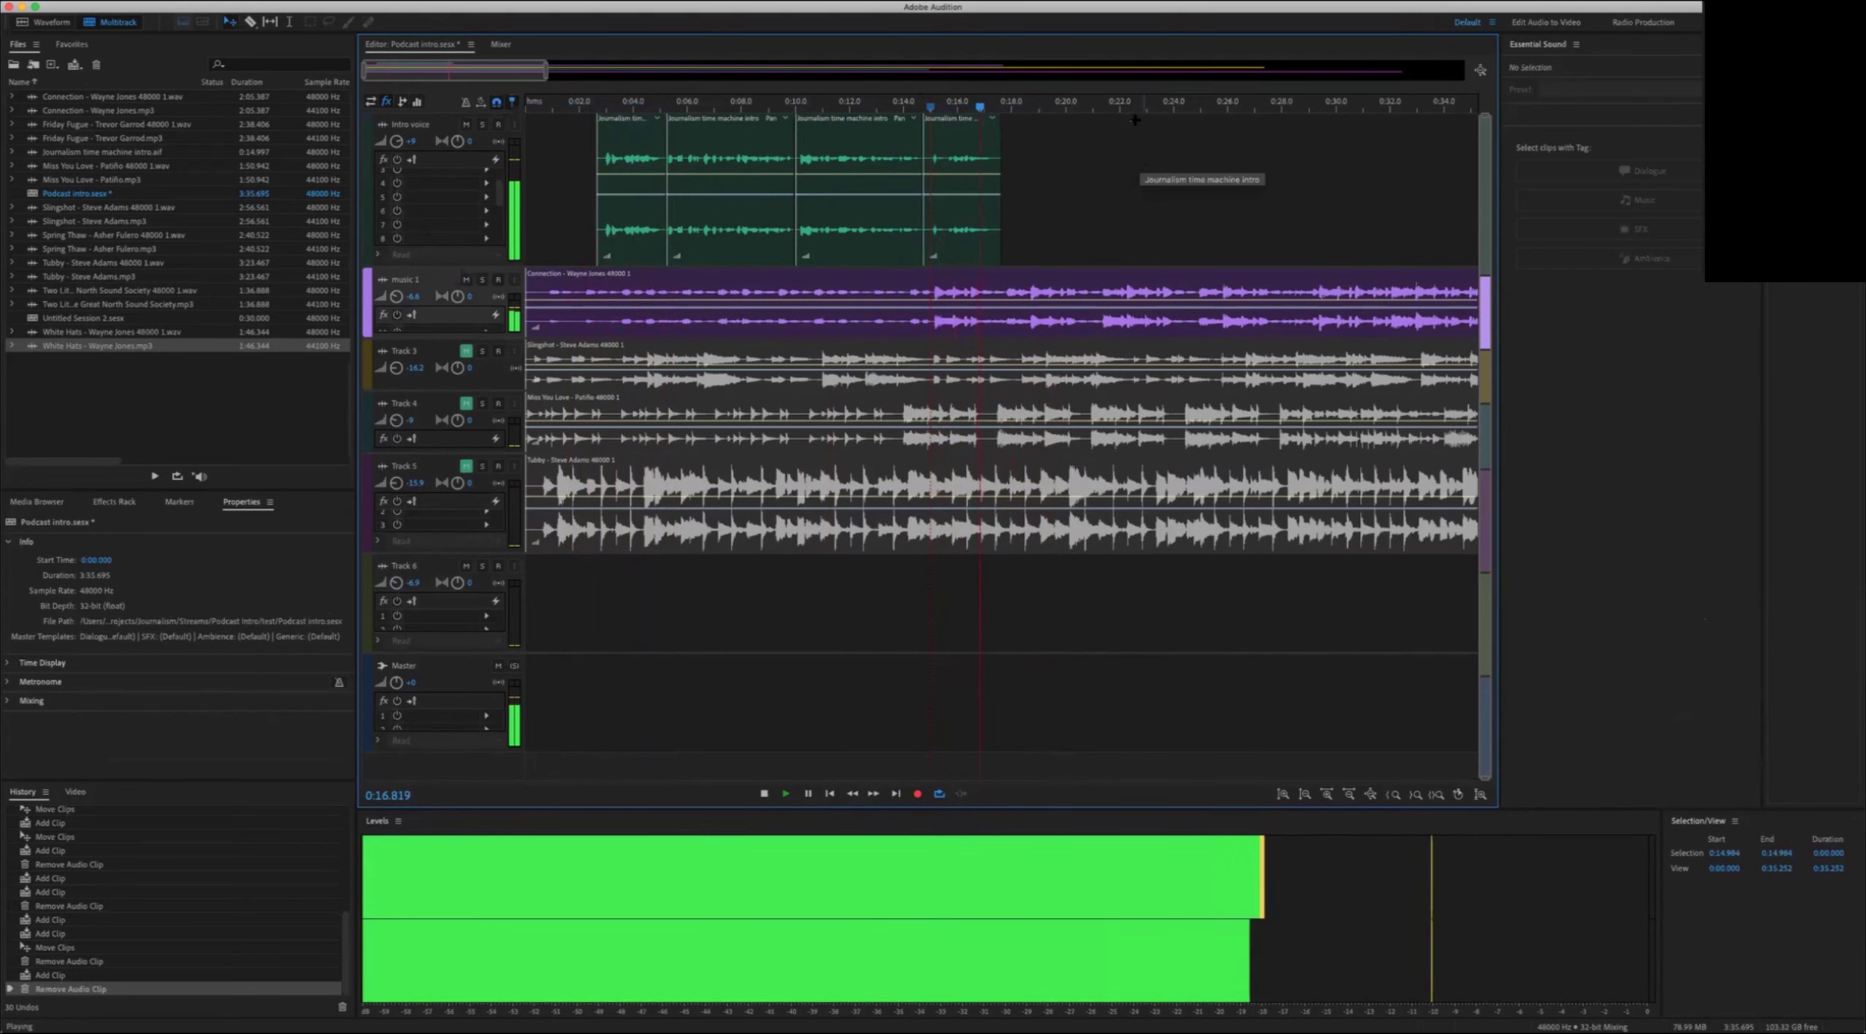
pyautogui.press('space')
# Step: Mute the Connection music, unmute Track 3 and play Slingshot against the voice from about 2.6 seconds
pyautogui.click(465, 279)
pyautogui.click(466, 352)
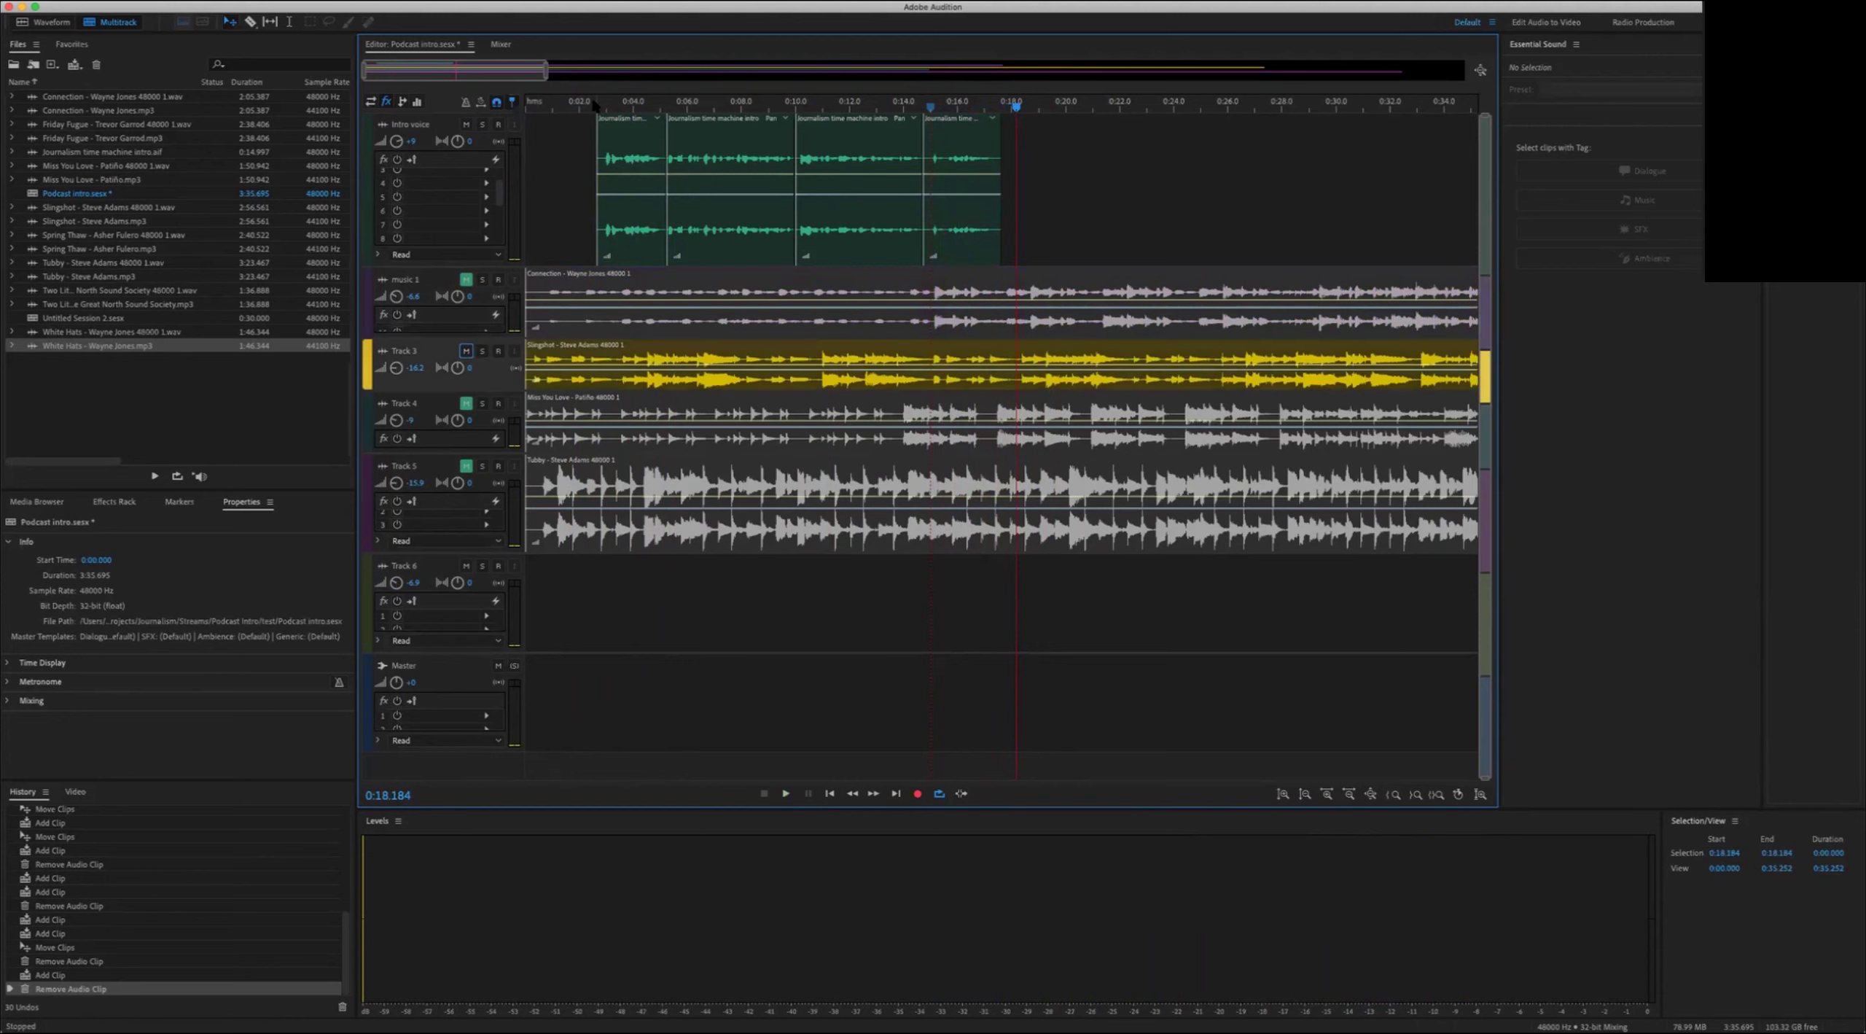
pyautogui.press('space')
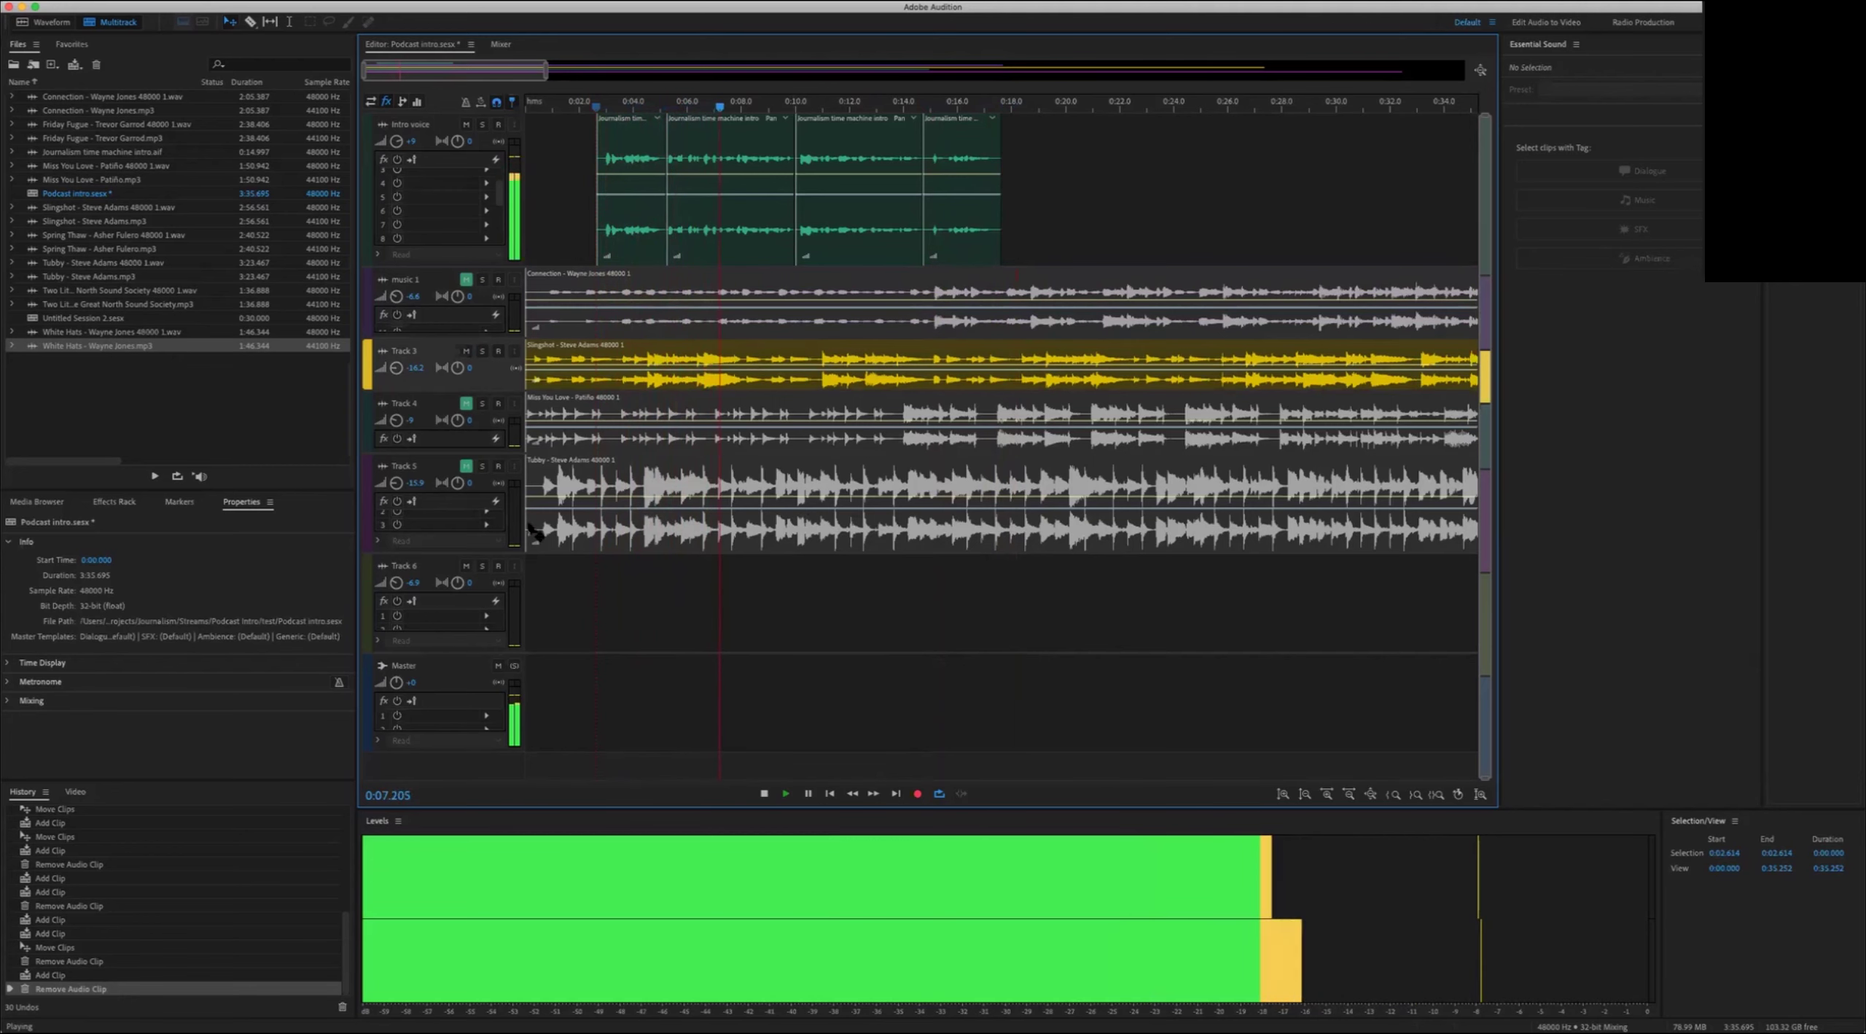
pyautogui.press('space')
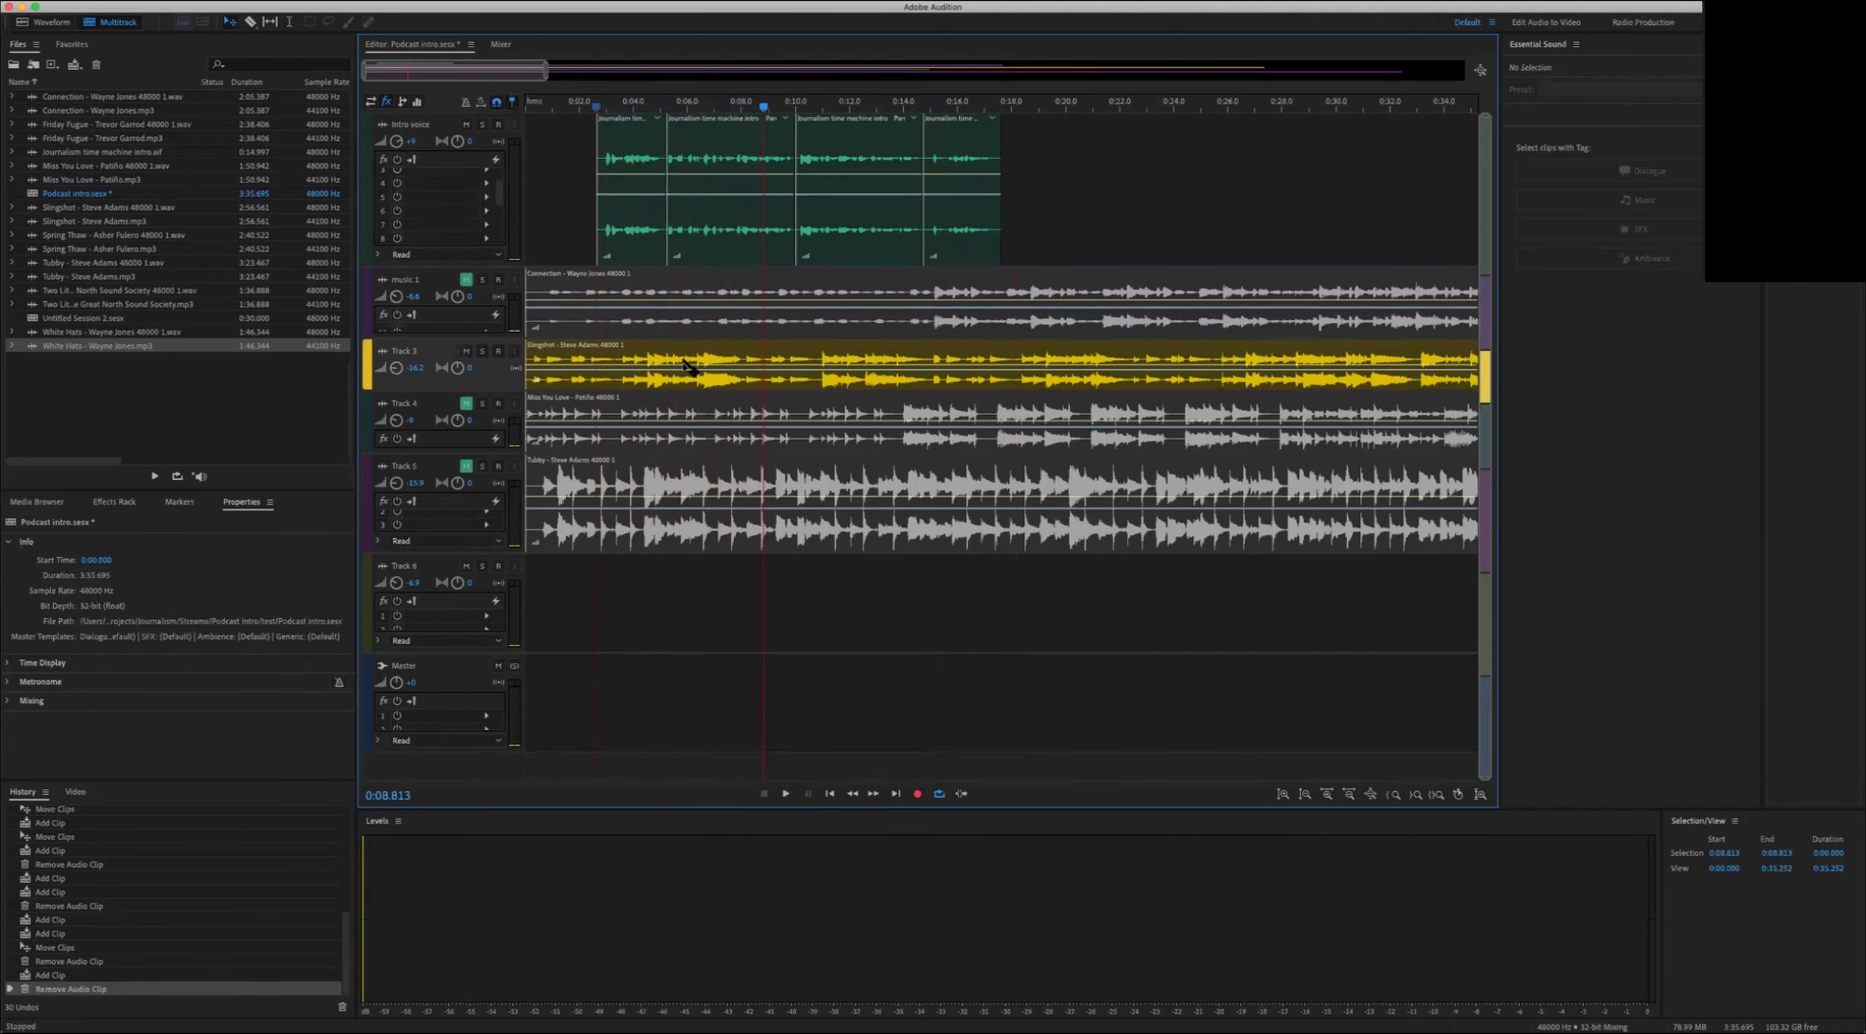
# Step: Mute Track 3, unmute Track 4 and play Miss You Love against the voice from about 0.5 seconds
pyautogui.click(467, 351)
pyautogui.click(466, 404)
pyautogui.click(539, 106)
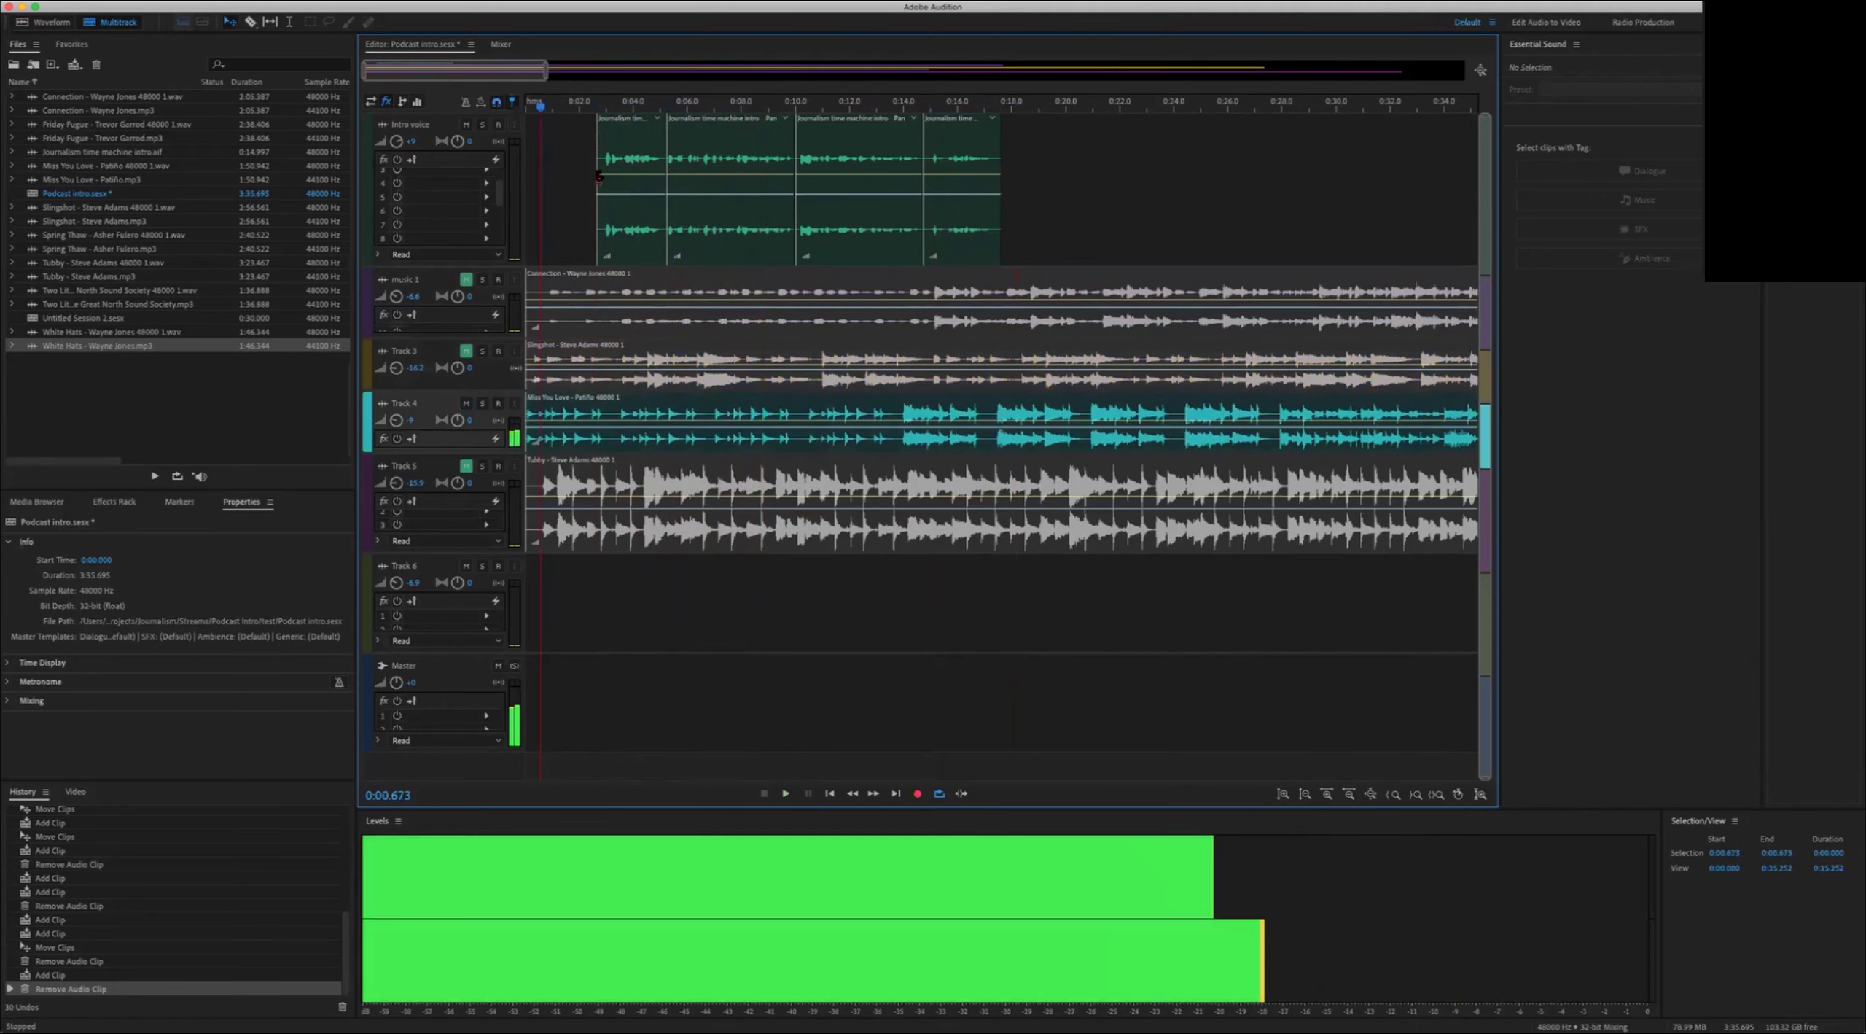
pyautogui.press('space')
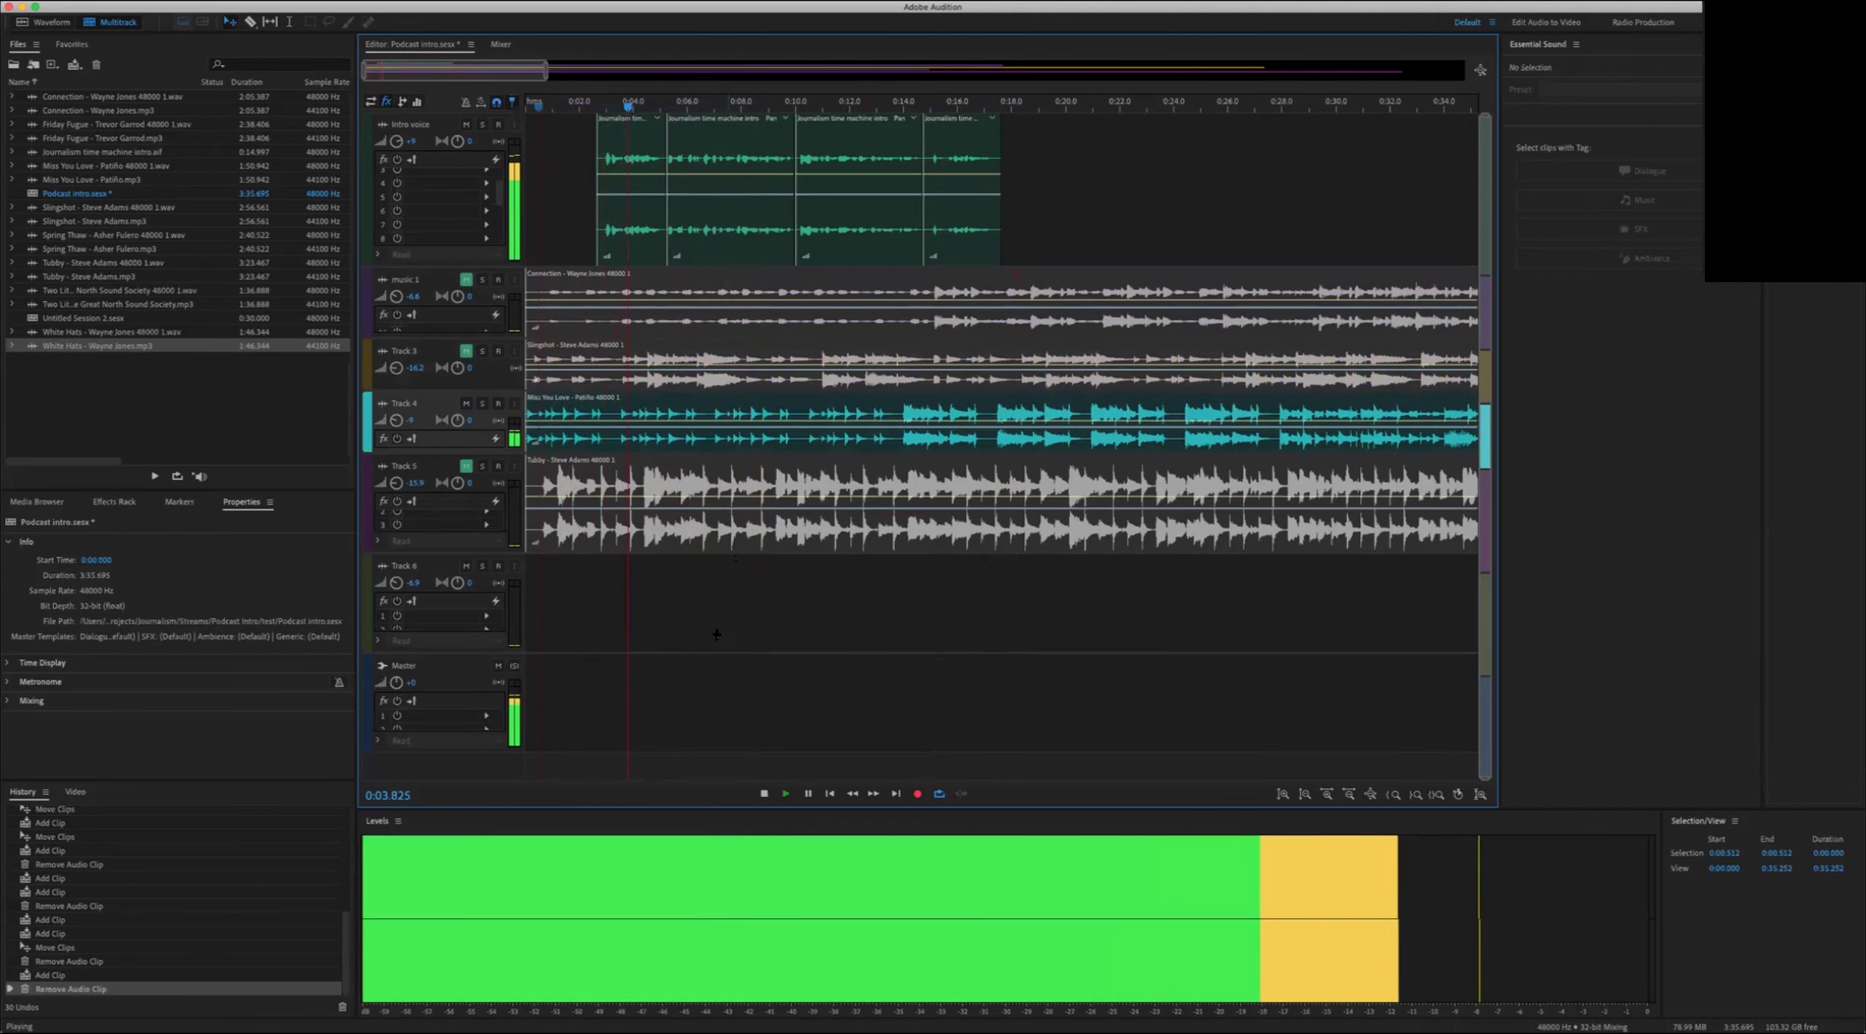
pyautogui.press('space')
# Step: Mute Track 4, unmute Track 5 and play Tubby against the voice from about 1.9 seconds
pyautogui.click(467, 403)
pyautogui.click(466, 466)
pyautogui.hscroll(1, 613, 157)
pyautogui.press('space')
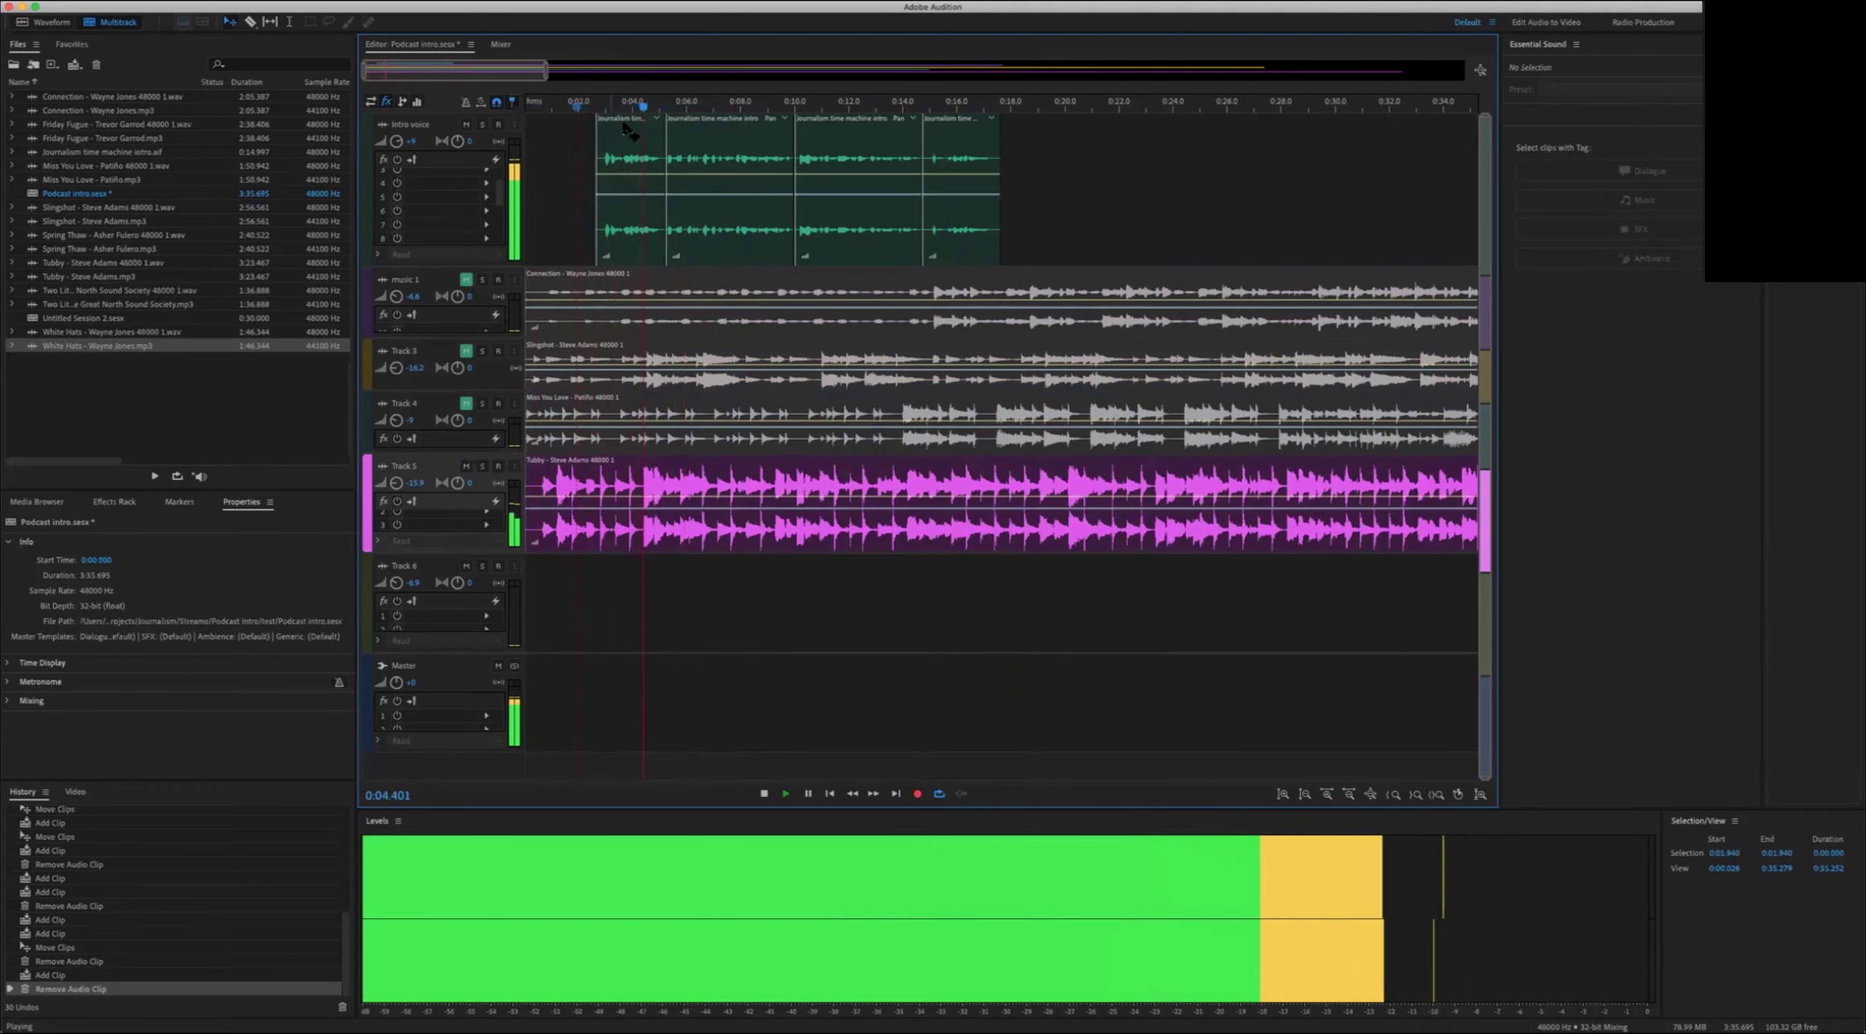
pyautogui.press('space')
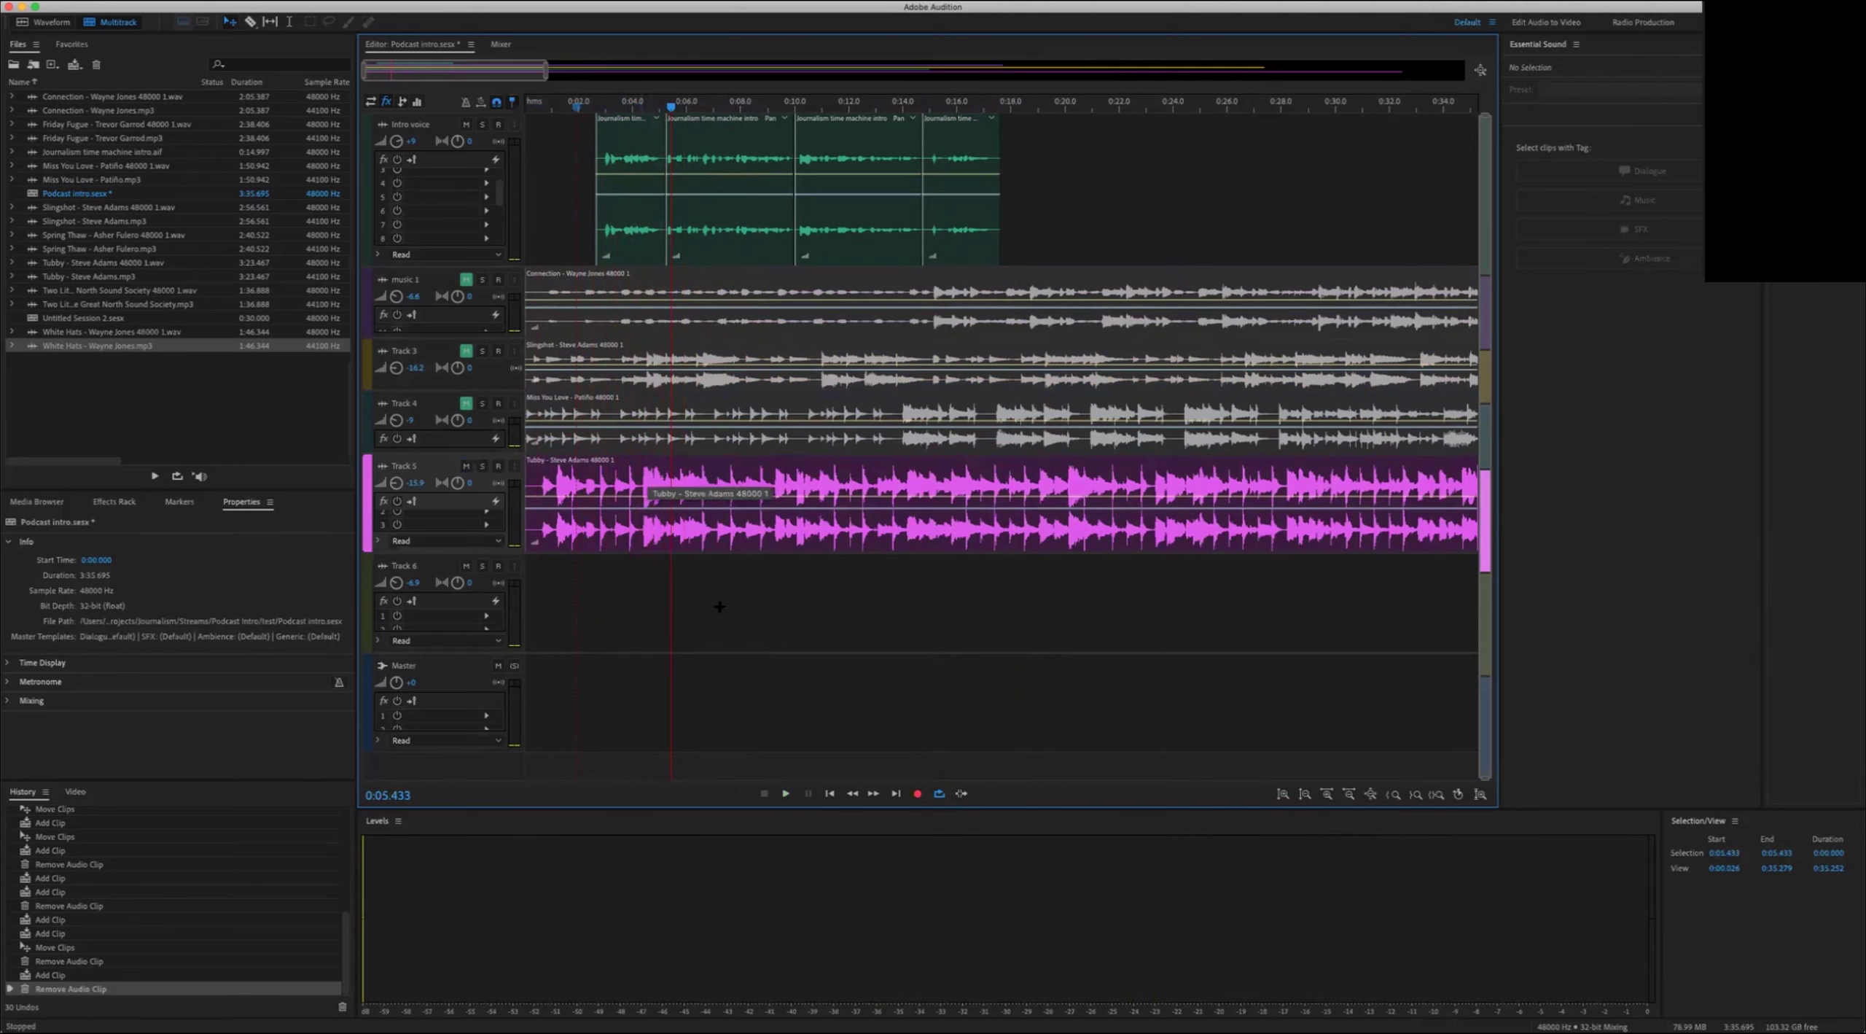
# Step: Replace the Tubby clip on Track 5 with the Slingshot clip from Track 3, and move Miss You Love to the start of Track 6
pyautogui.press('Delete')
pyautogui.moveTo(594, 405); pyautogui.dragTo(624, 585)
pyautogui.moveTo(634, 364); pyautogui.dragTo(642, 497)
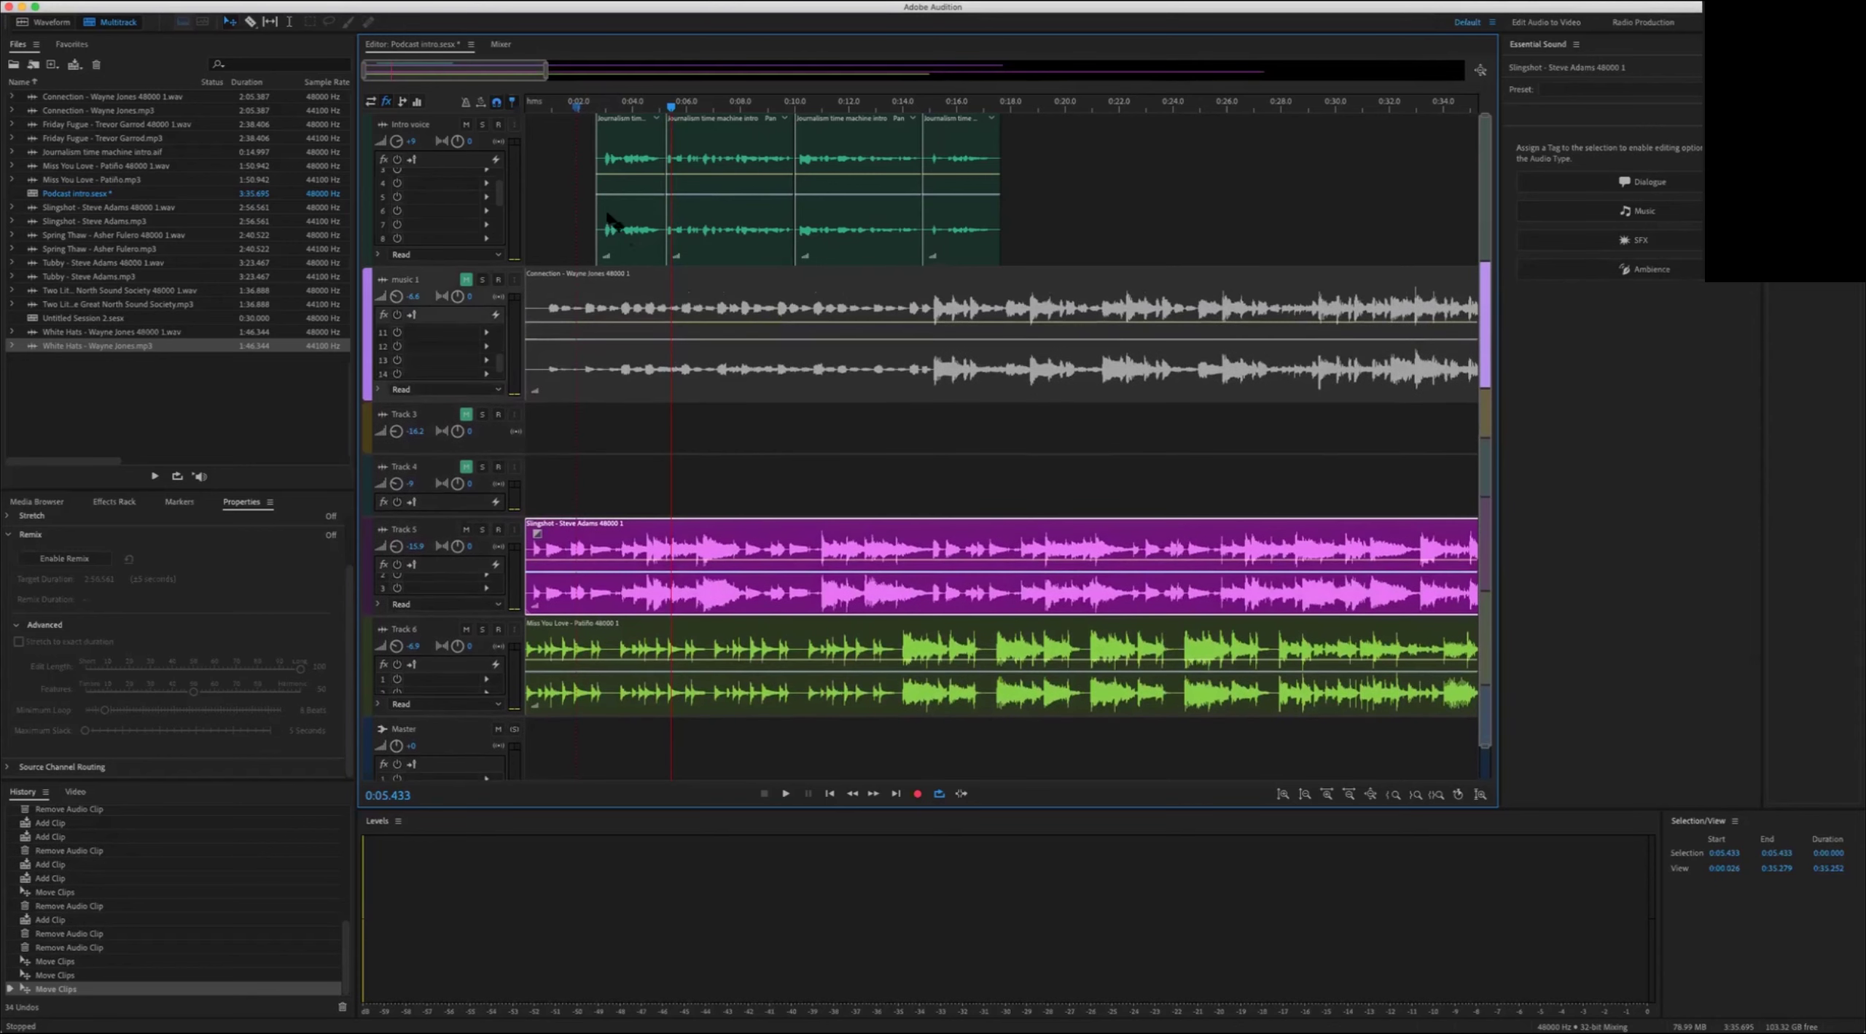
# Step: Mute the voice track, unmute the Connection music track, and move all four voice phrases together to start at about 9 seconds
pyautogui.click(475, 129)
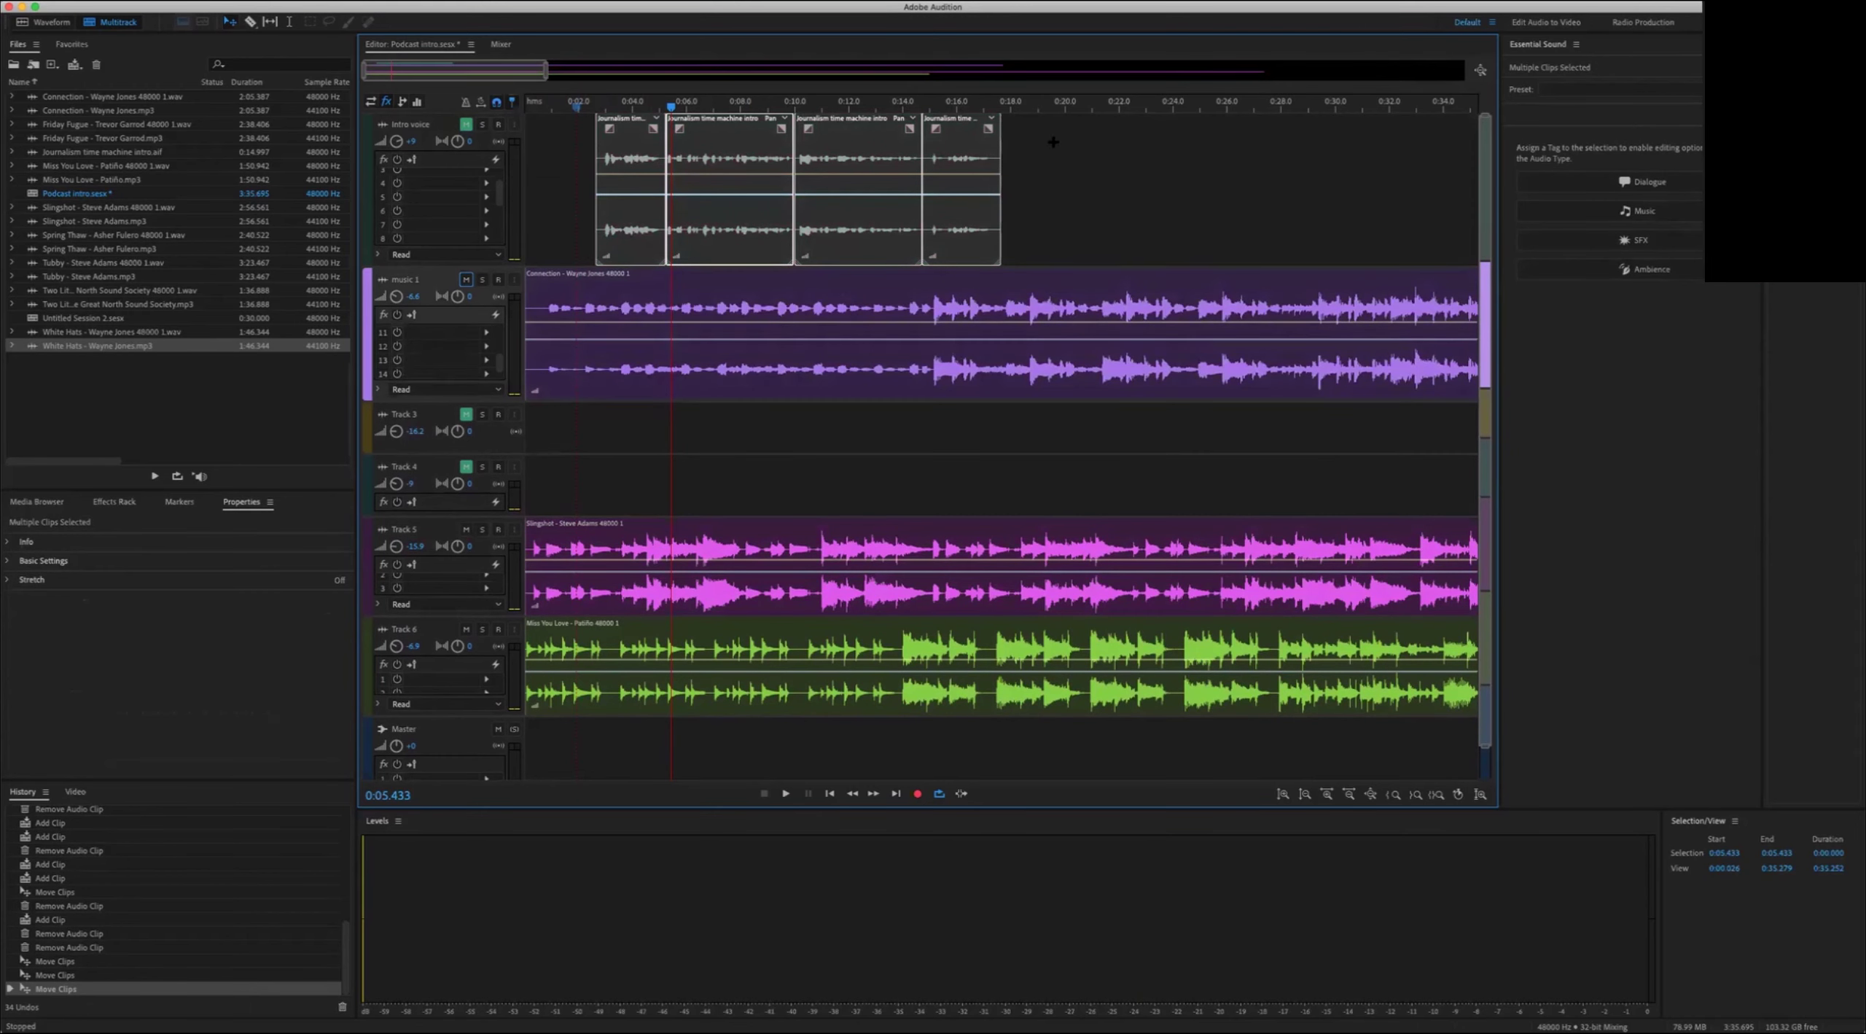
pyautogui.moveTo(655, 247); pyautogui.dragTo(824, 284)
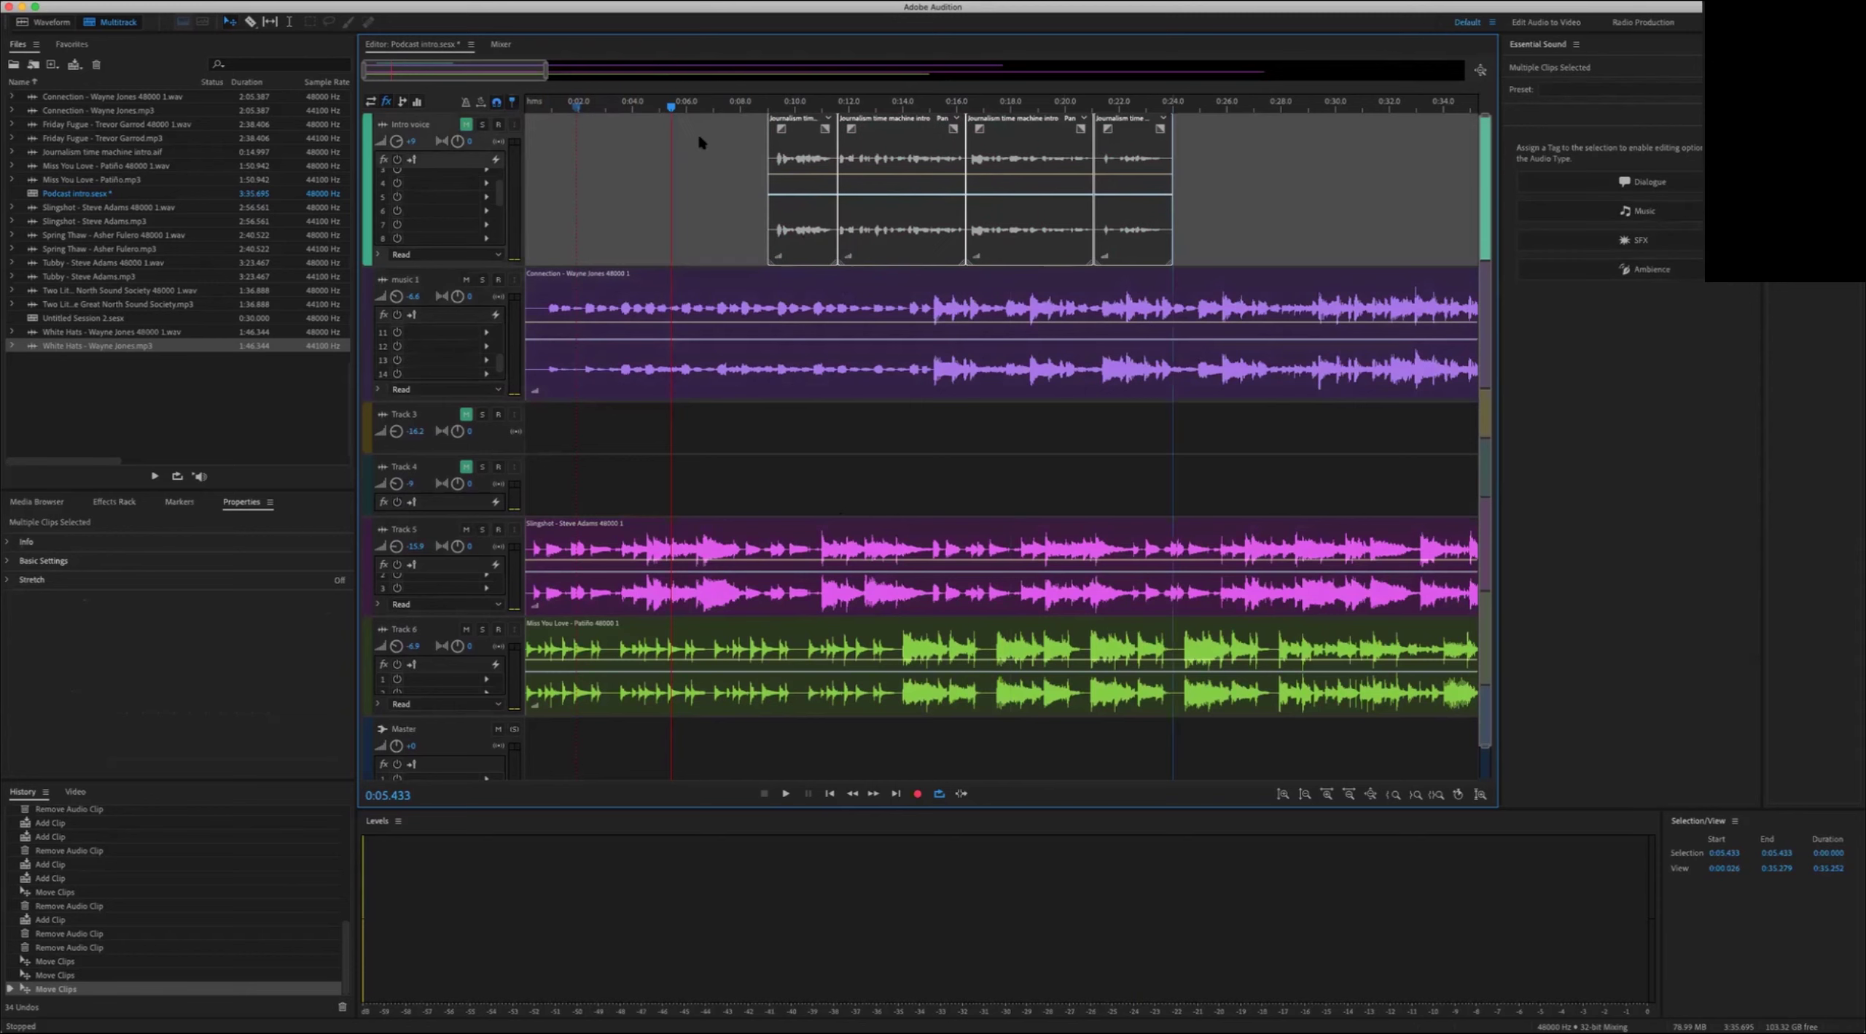
# Step: Mute Tracks 5 and 6 and play the Connection music alone from about 0.7 seconds
pyautogui.press('space')
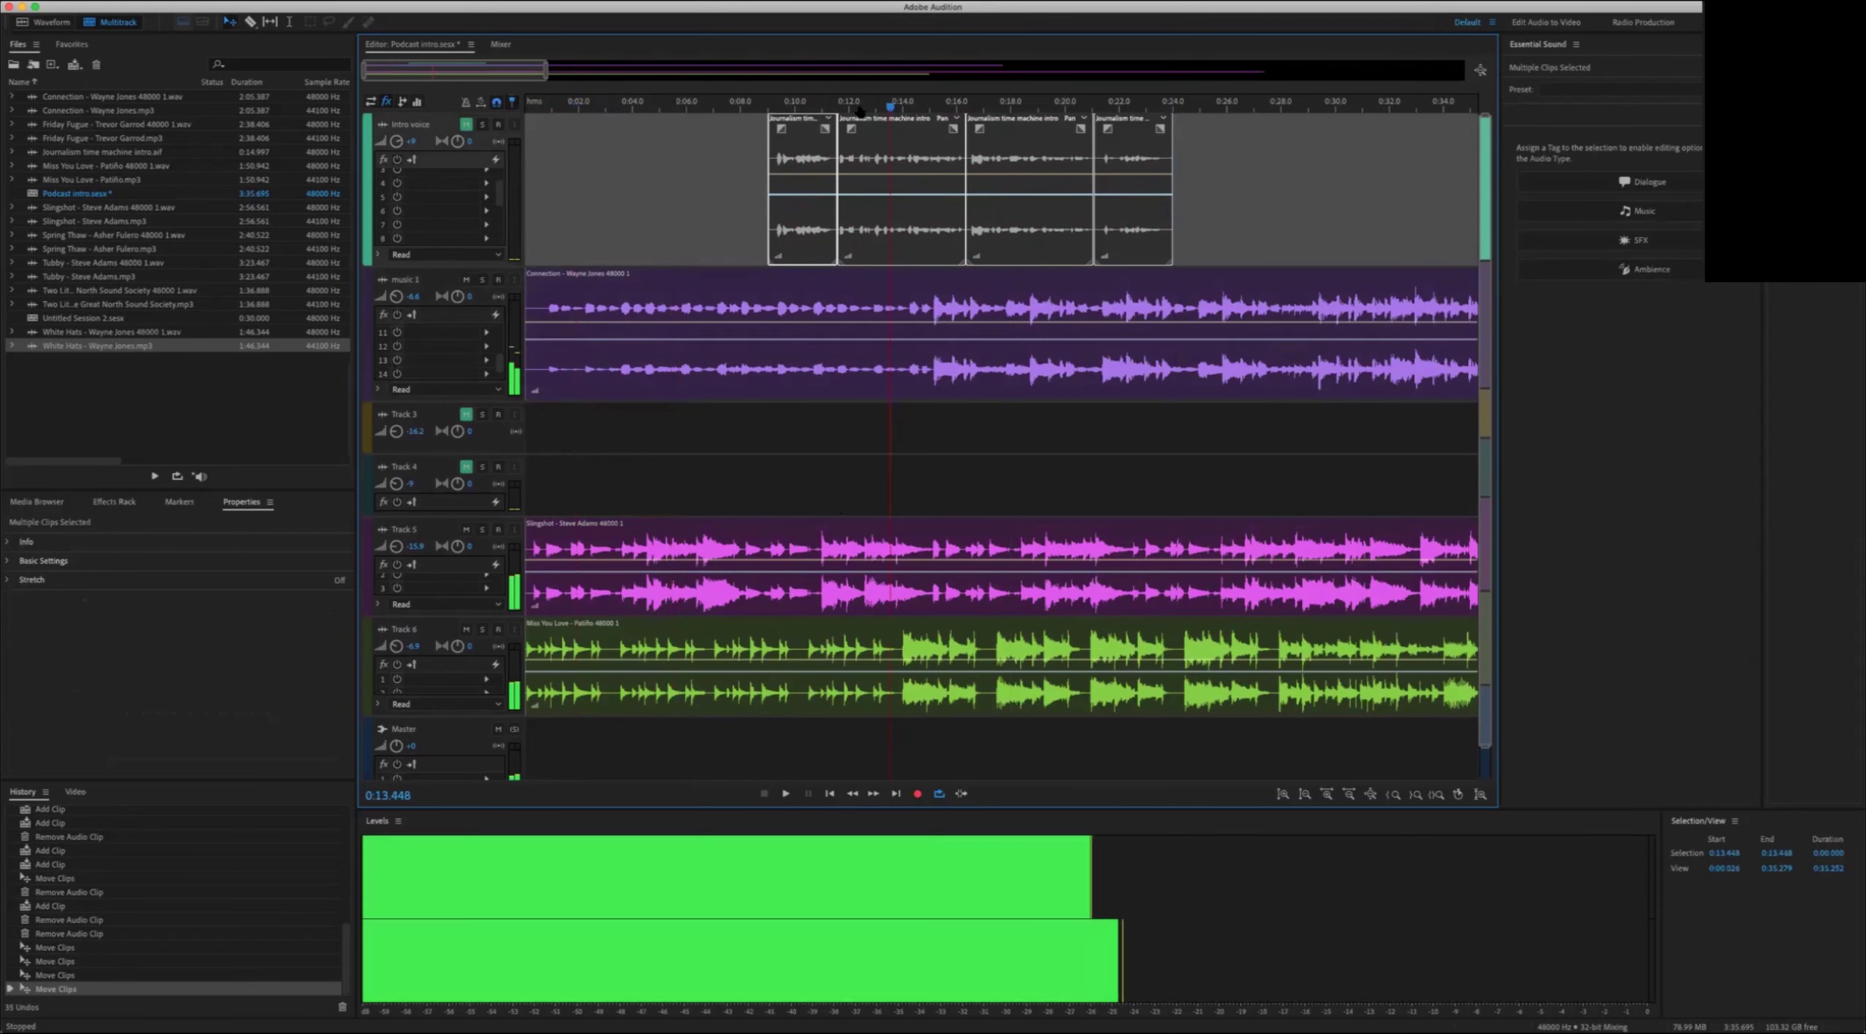
pyautogui.press('space')
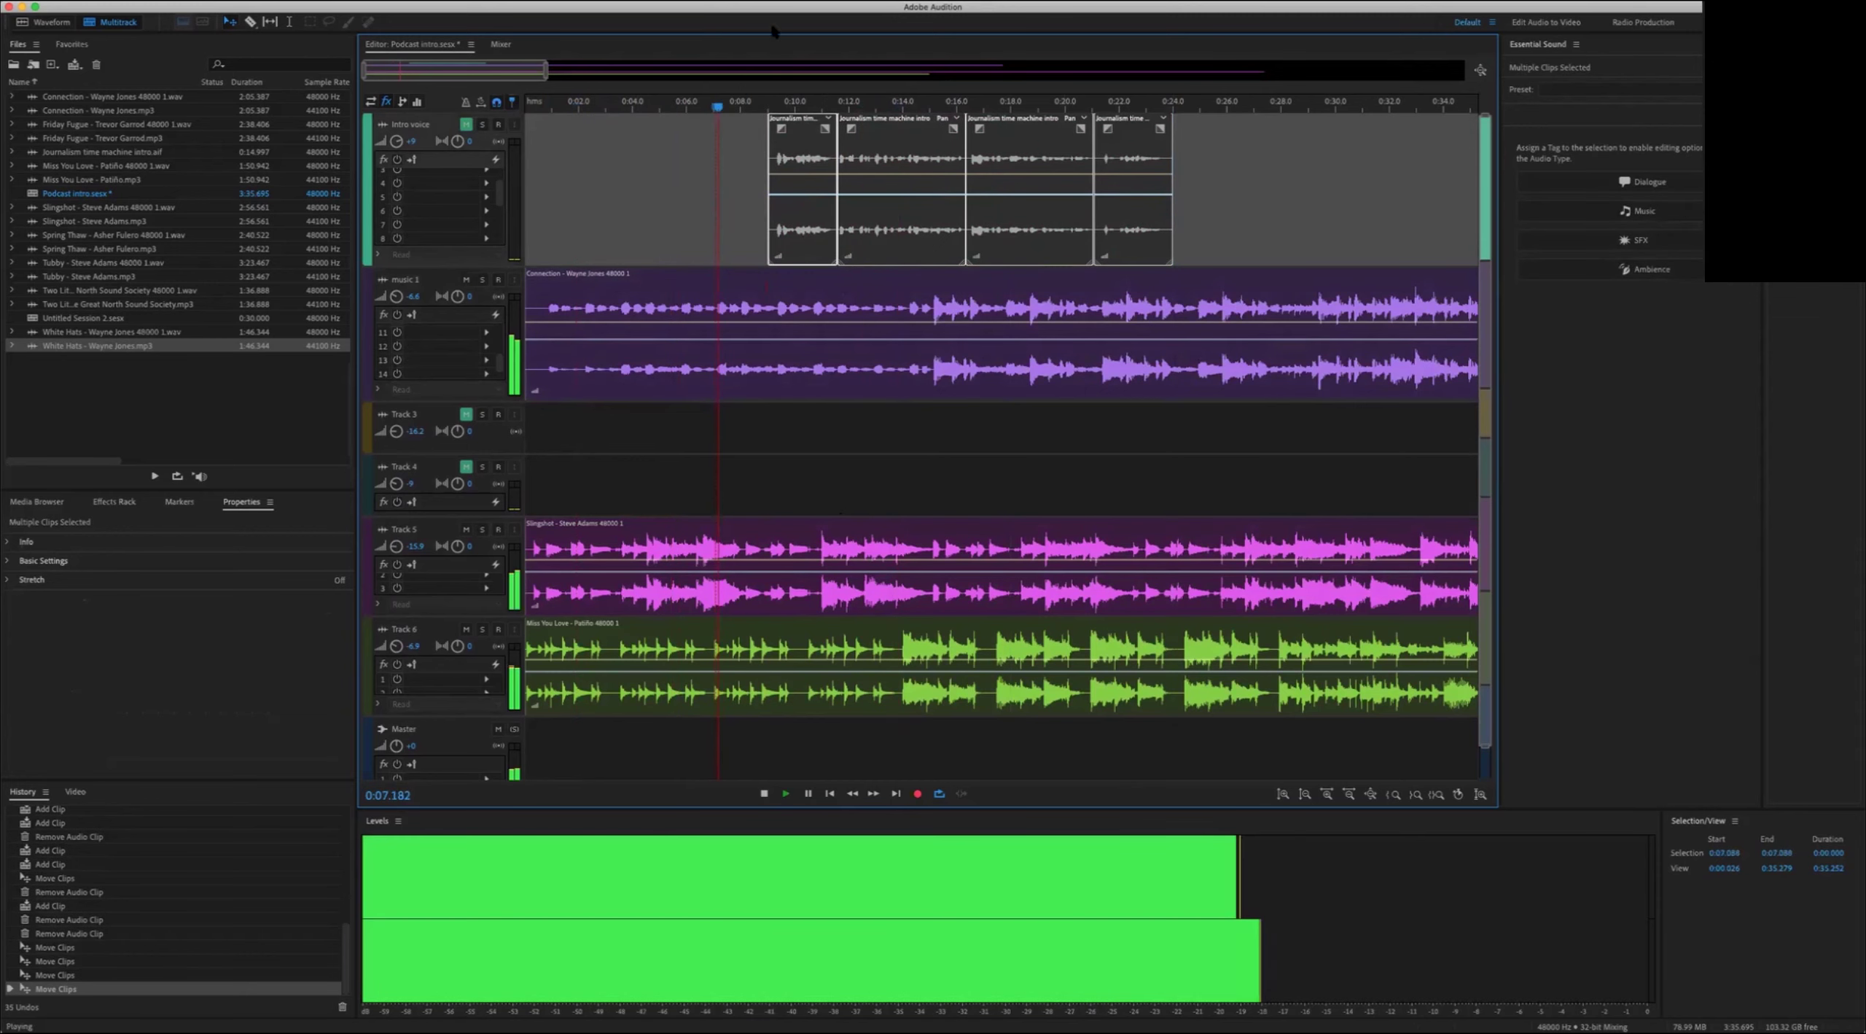
pyautogui.press('space')
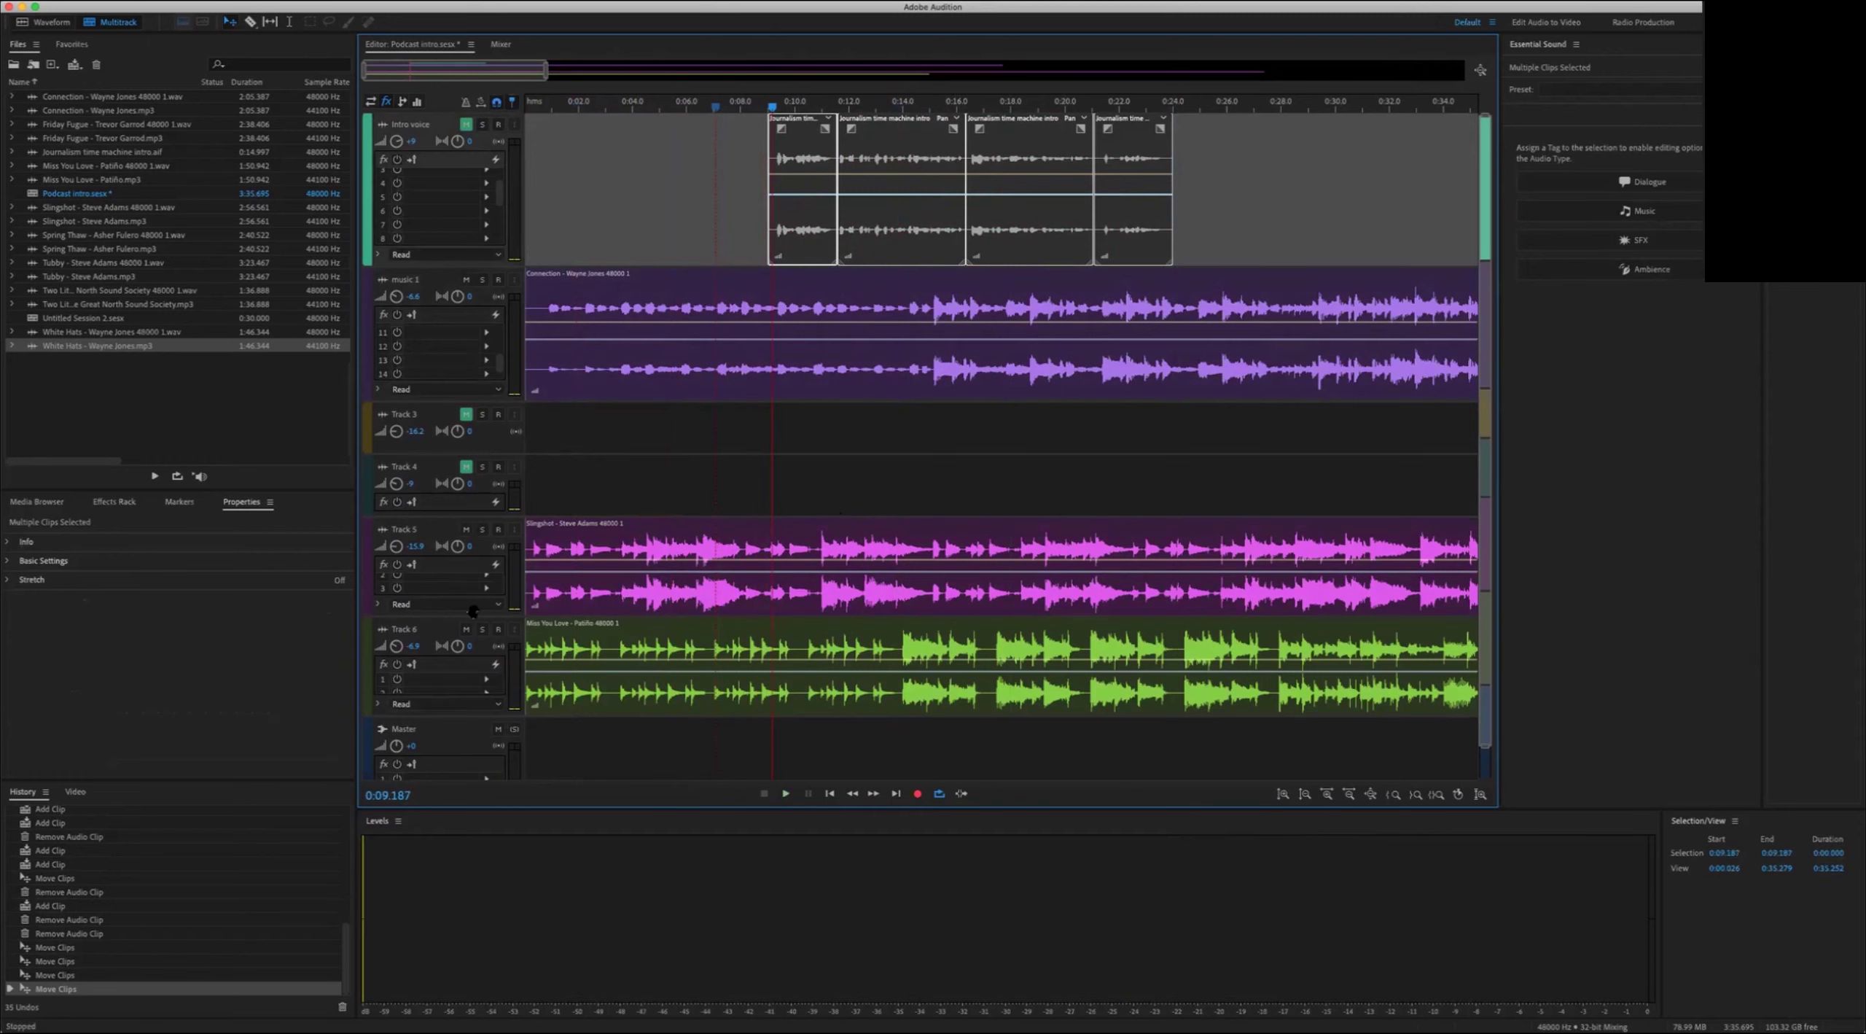
pyautogui.click(467, 629)
pyautogui.click(466, 529)
pyautogui.press('space')
pyautogui.click(544, 153)
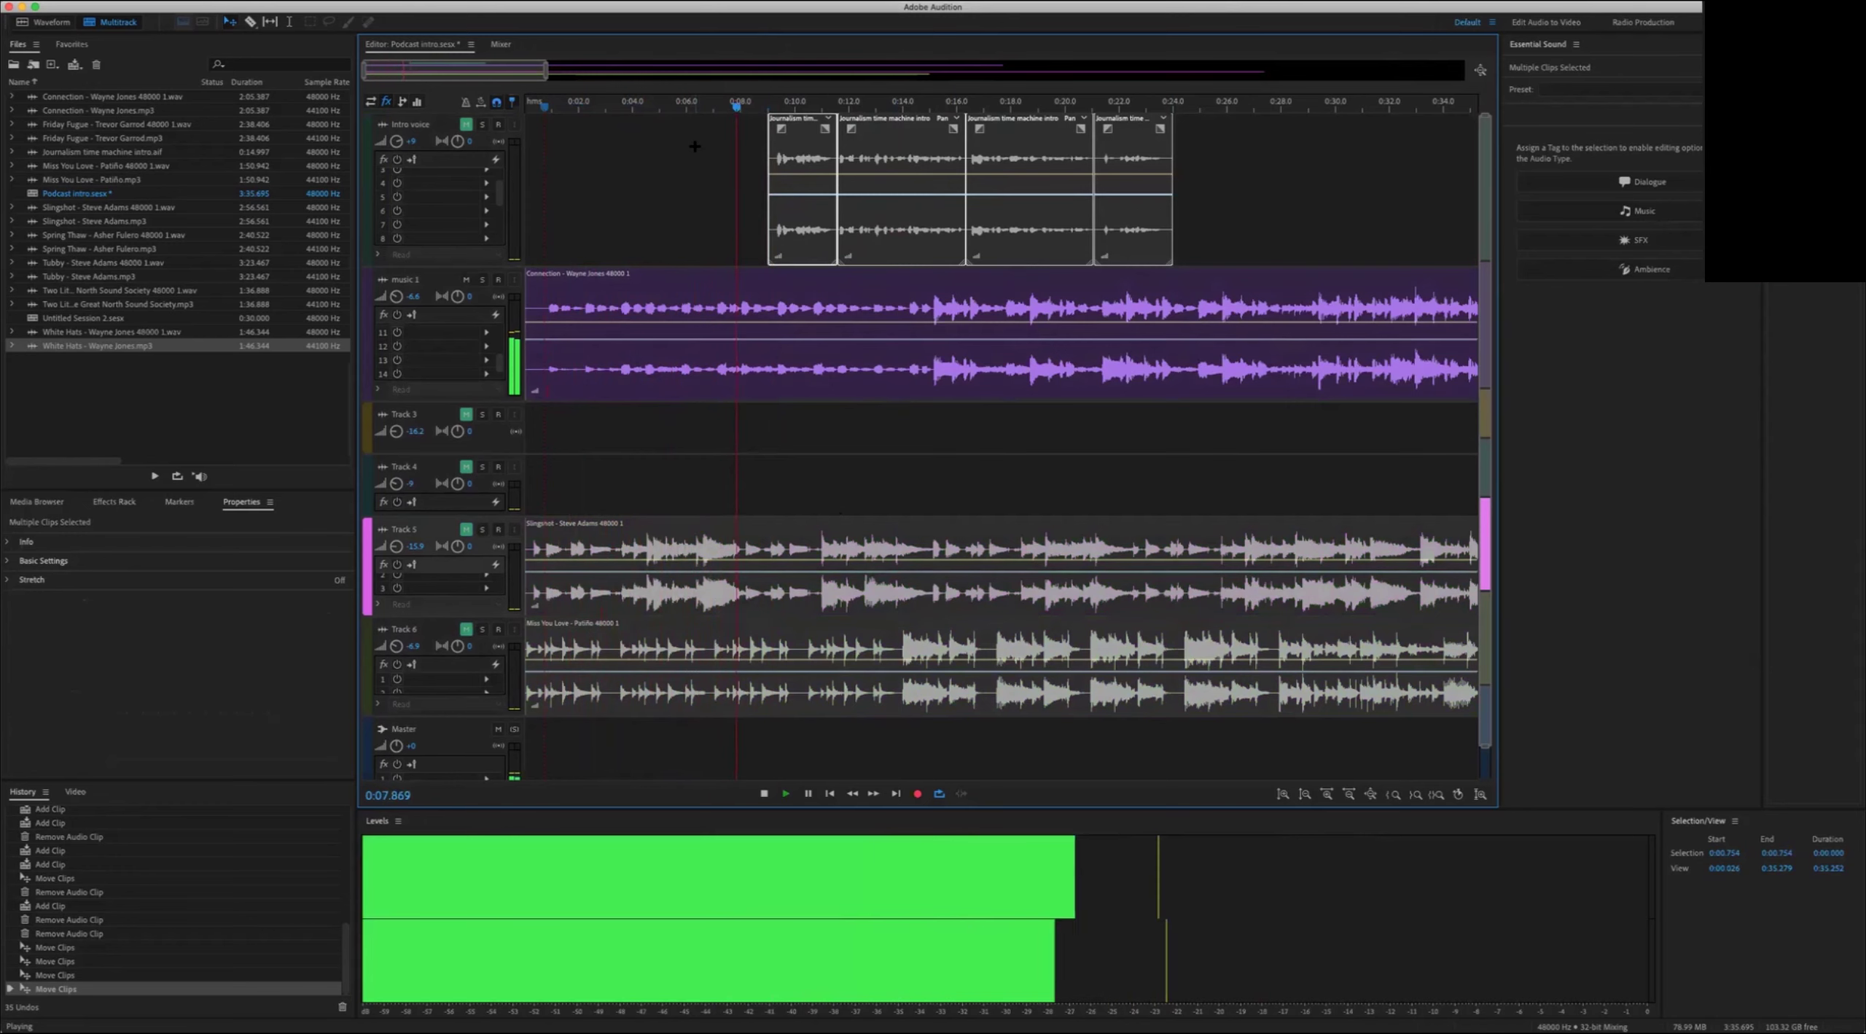
pyautogui.press('space')
# Step: Split the Connection clip at about 8 seconds and delete the part before the cut
pyautogui.click(740, 104)
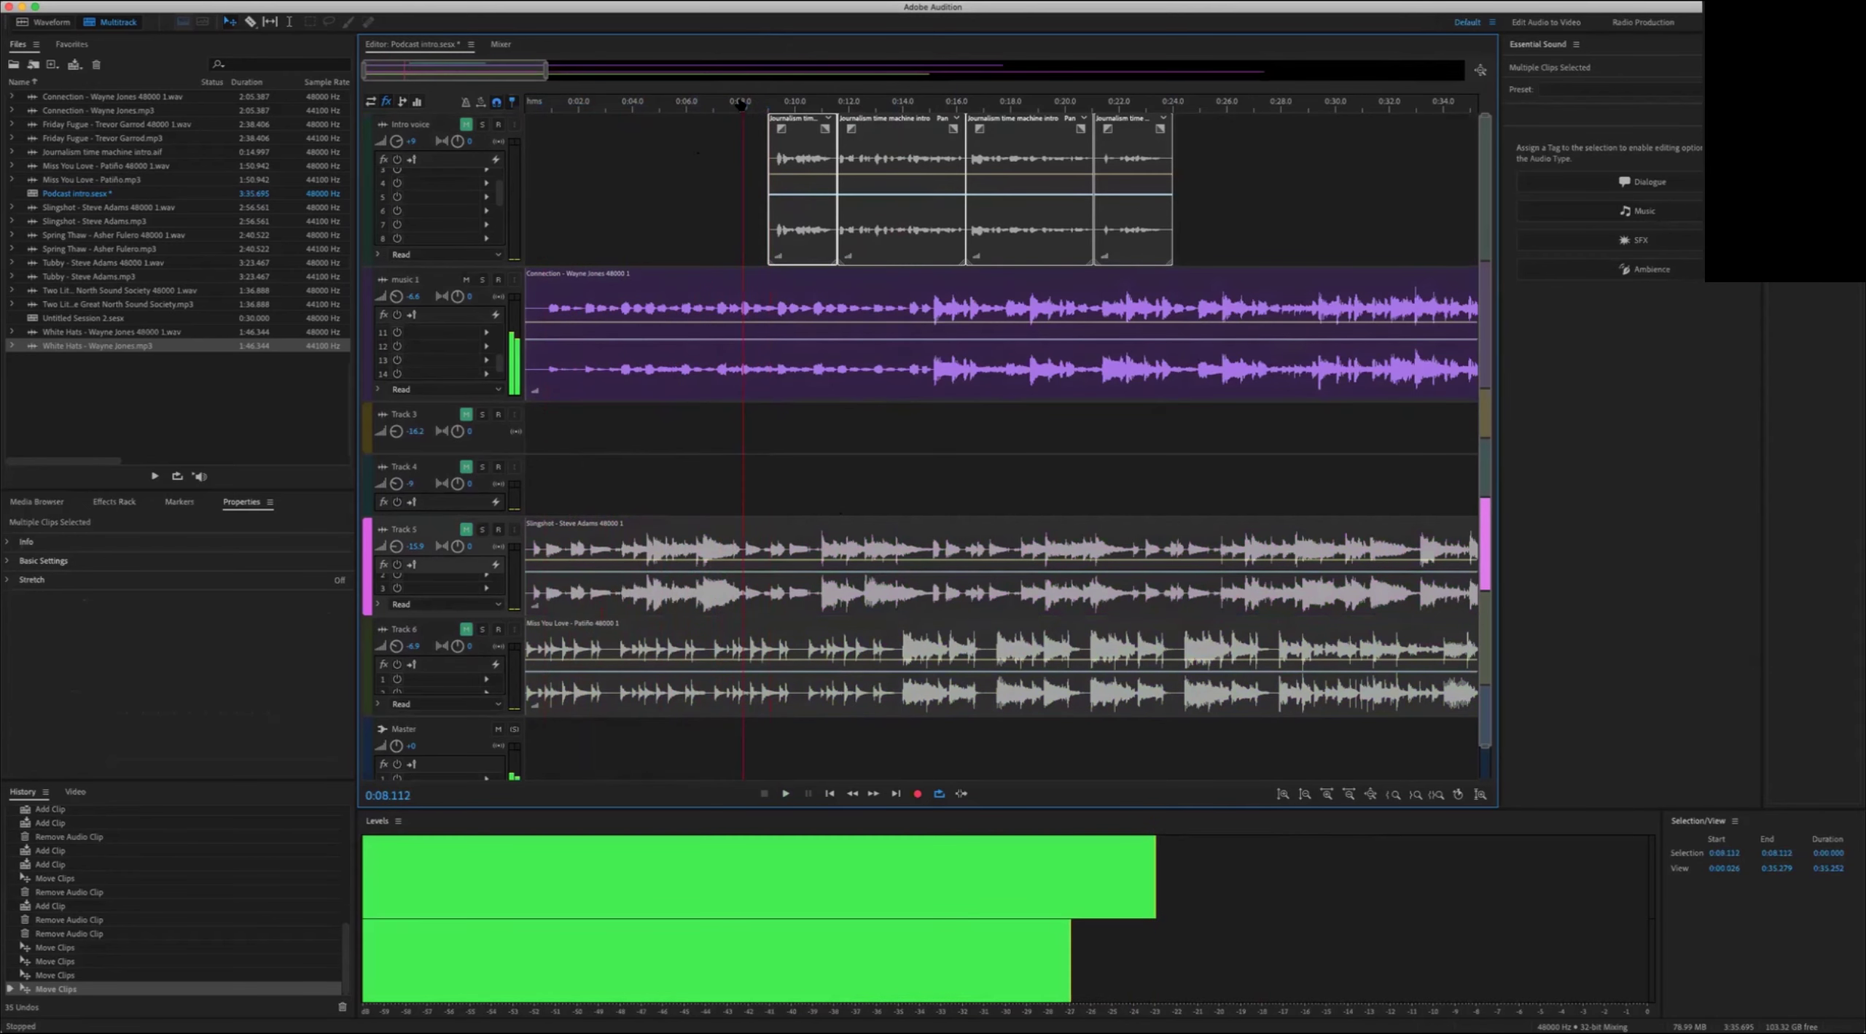
pyautogui.click(739, 104)
pyautogui.click(815, 376)
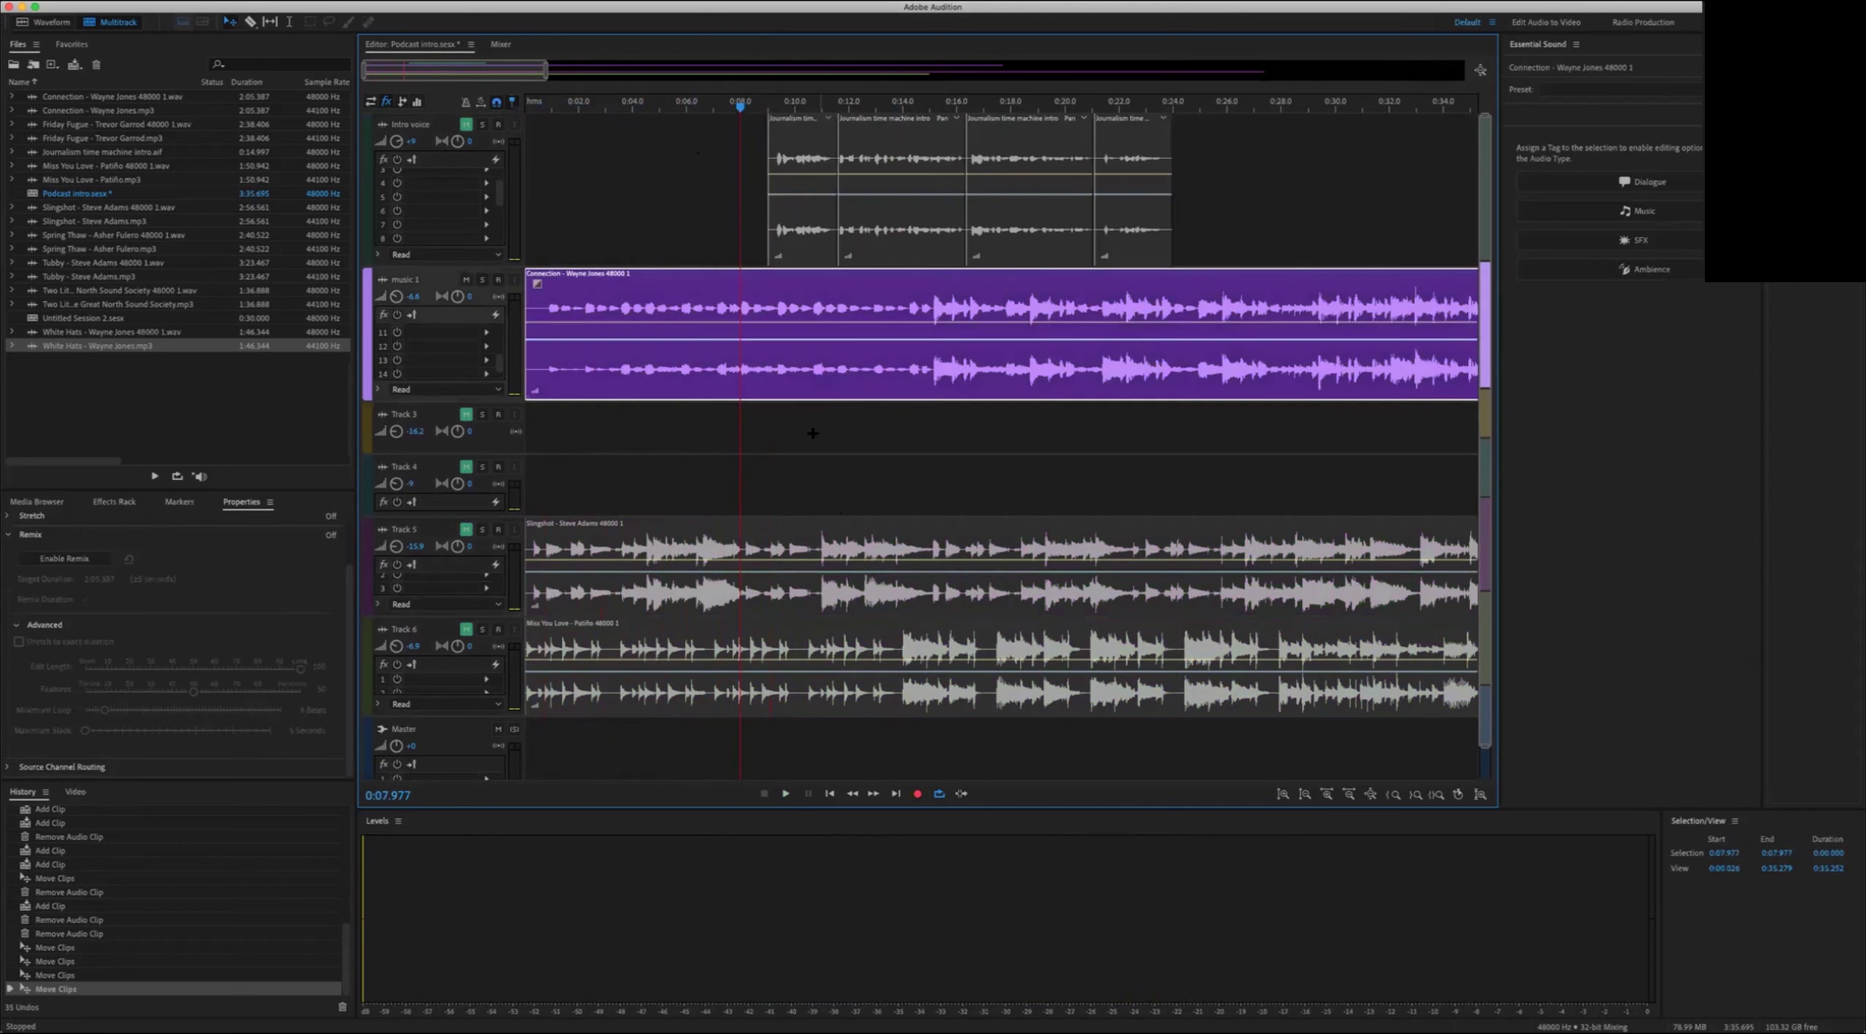
pyautogui.click(740, 390)
pyautogui.click(710, 394)
pyautogui.press('Delete')
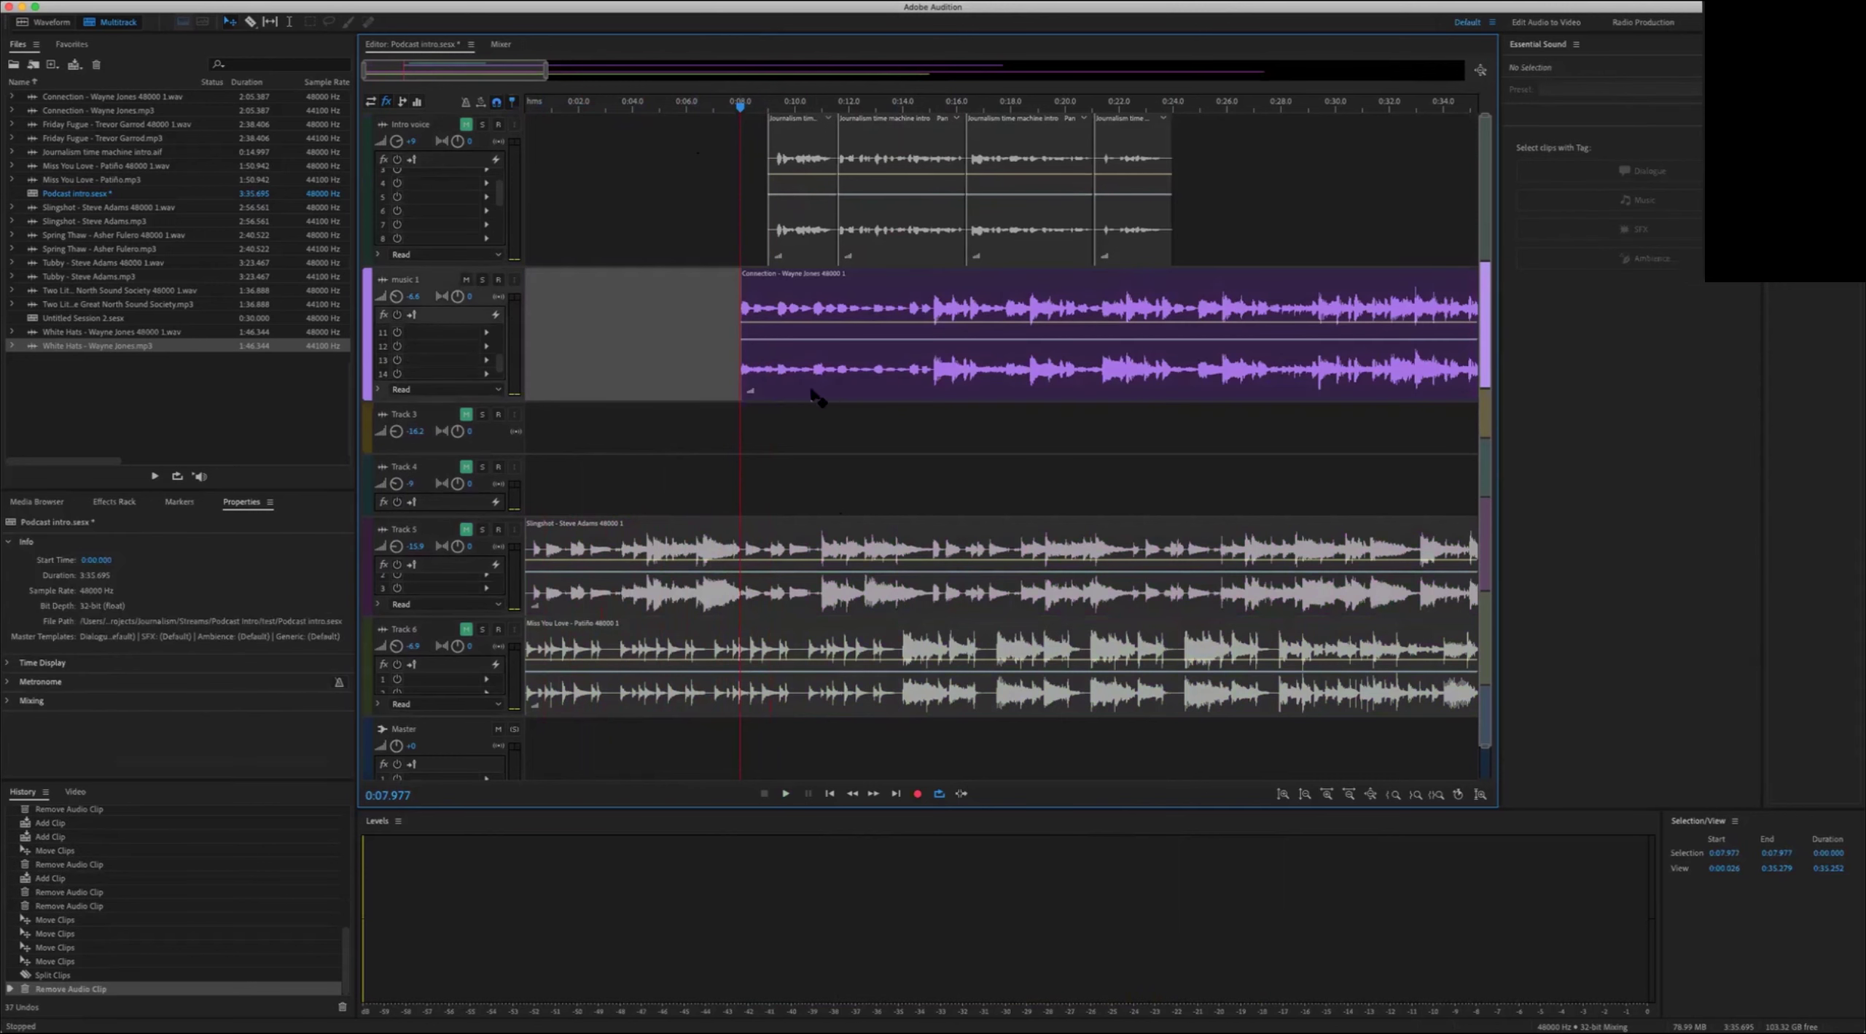
# Step: Move the trimmed Connection clip to the start of its track and play it from the beginning
pyautogui.moveTo(751, 386); pyautogui.dragTo(535, 386)
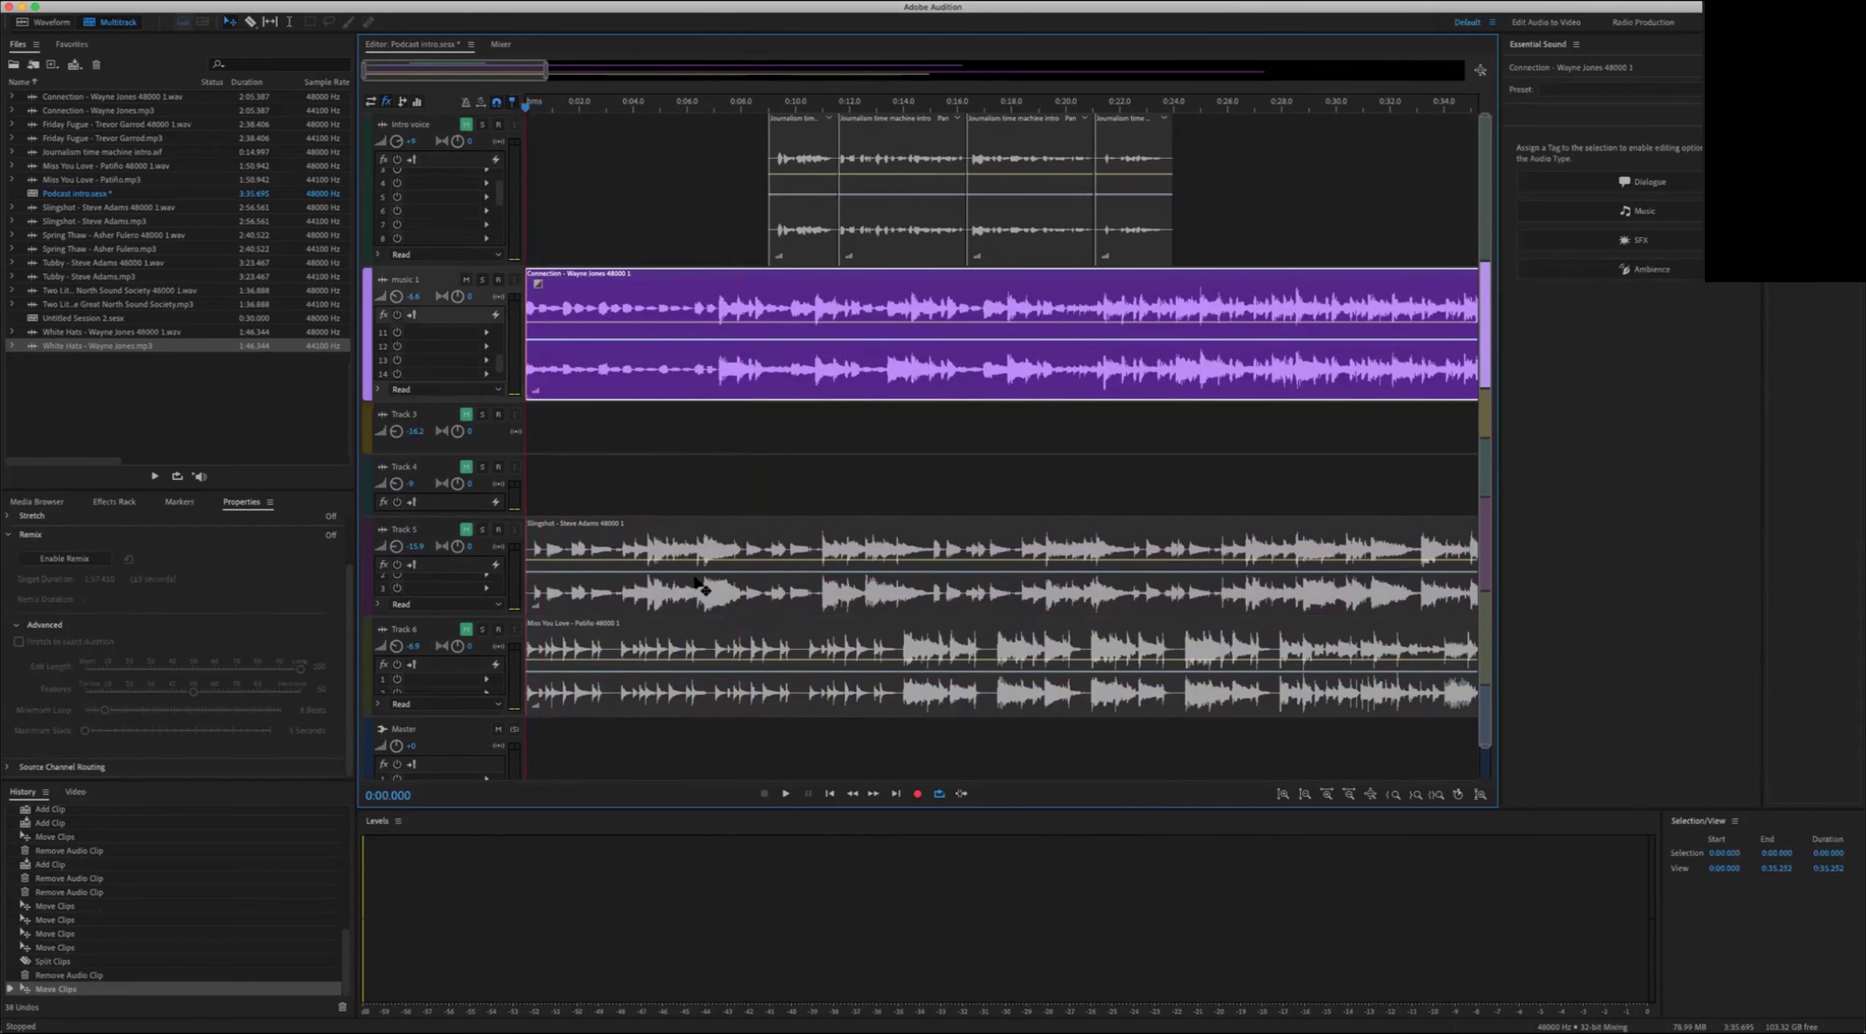
pyautogui.press('space')
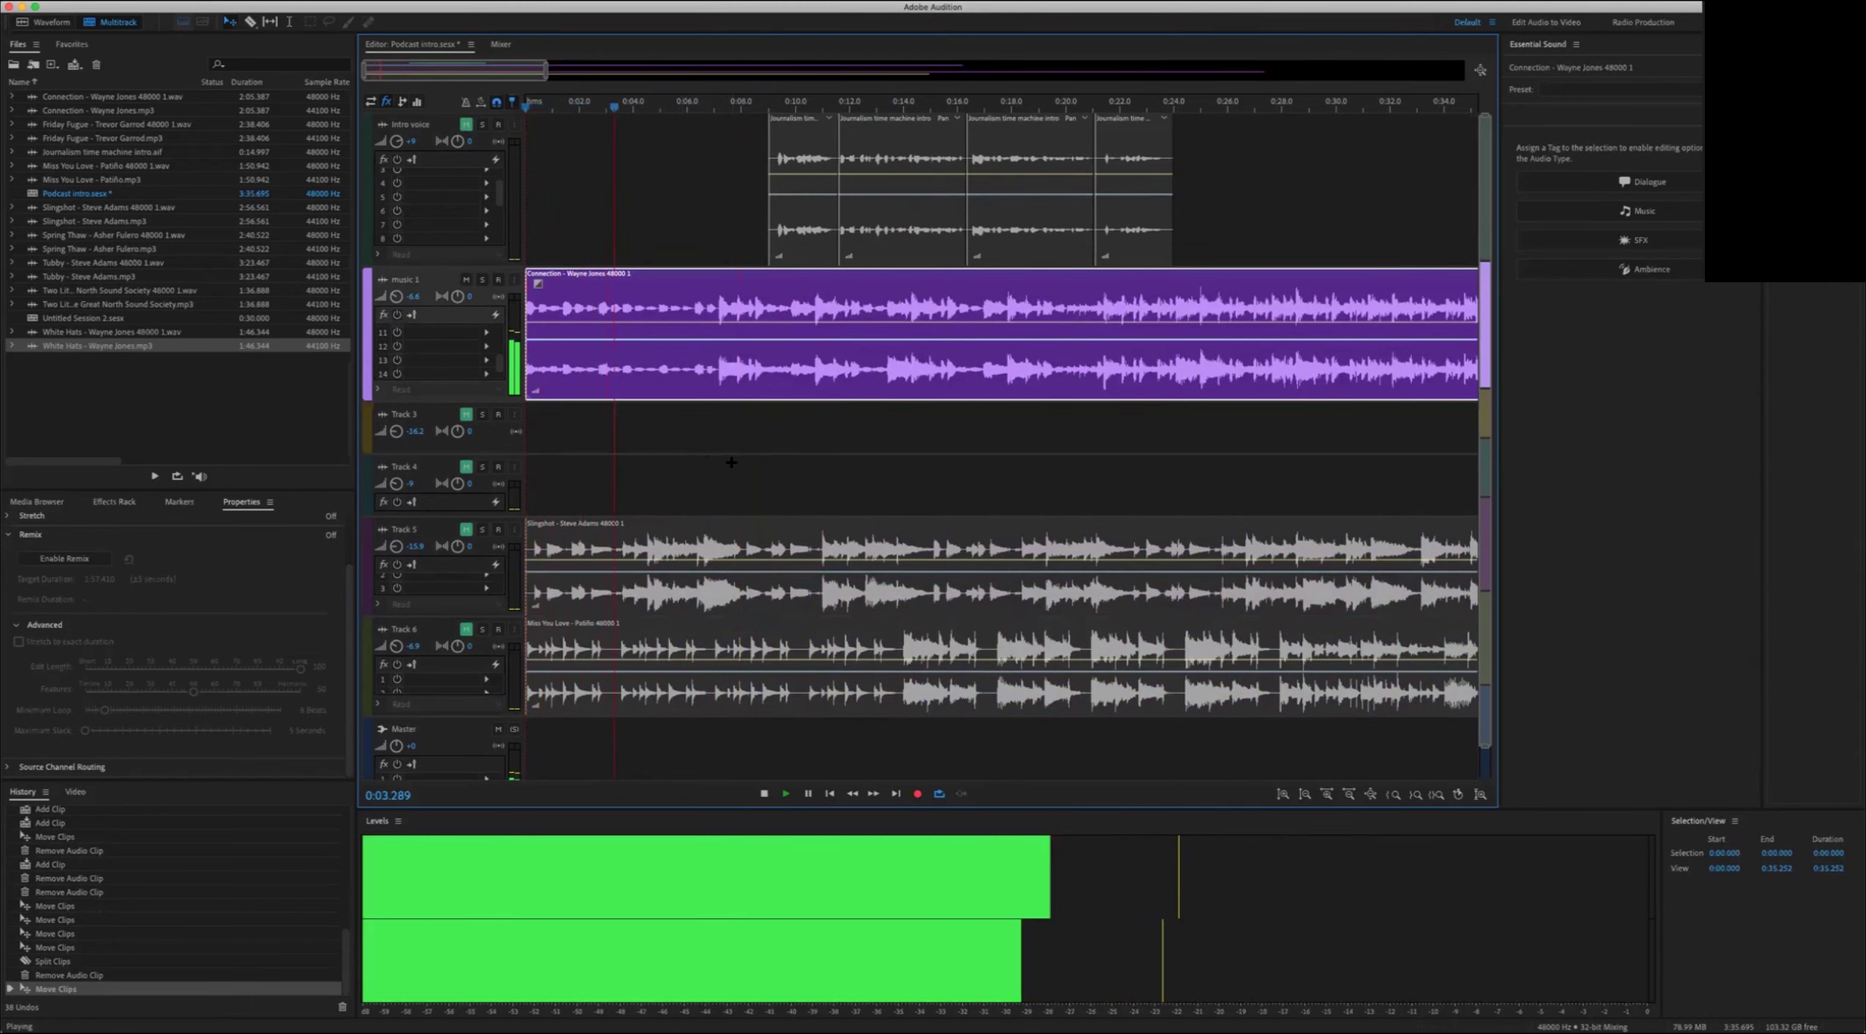
pyautogui.press('space')
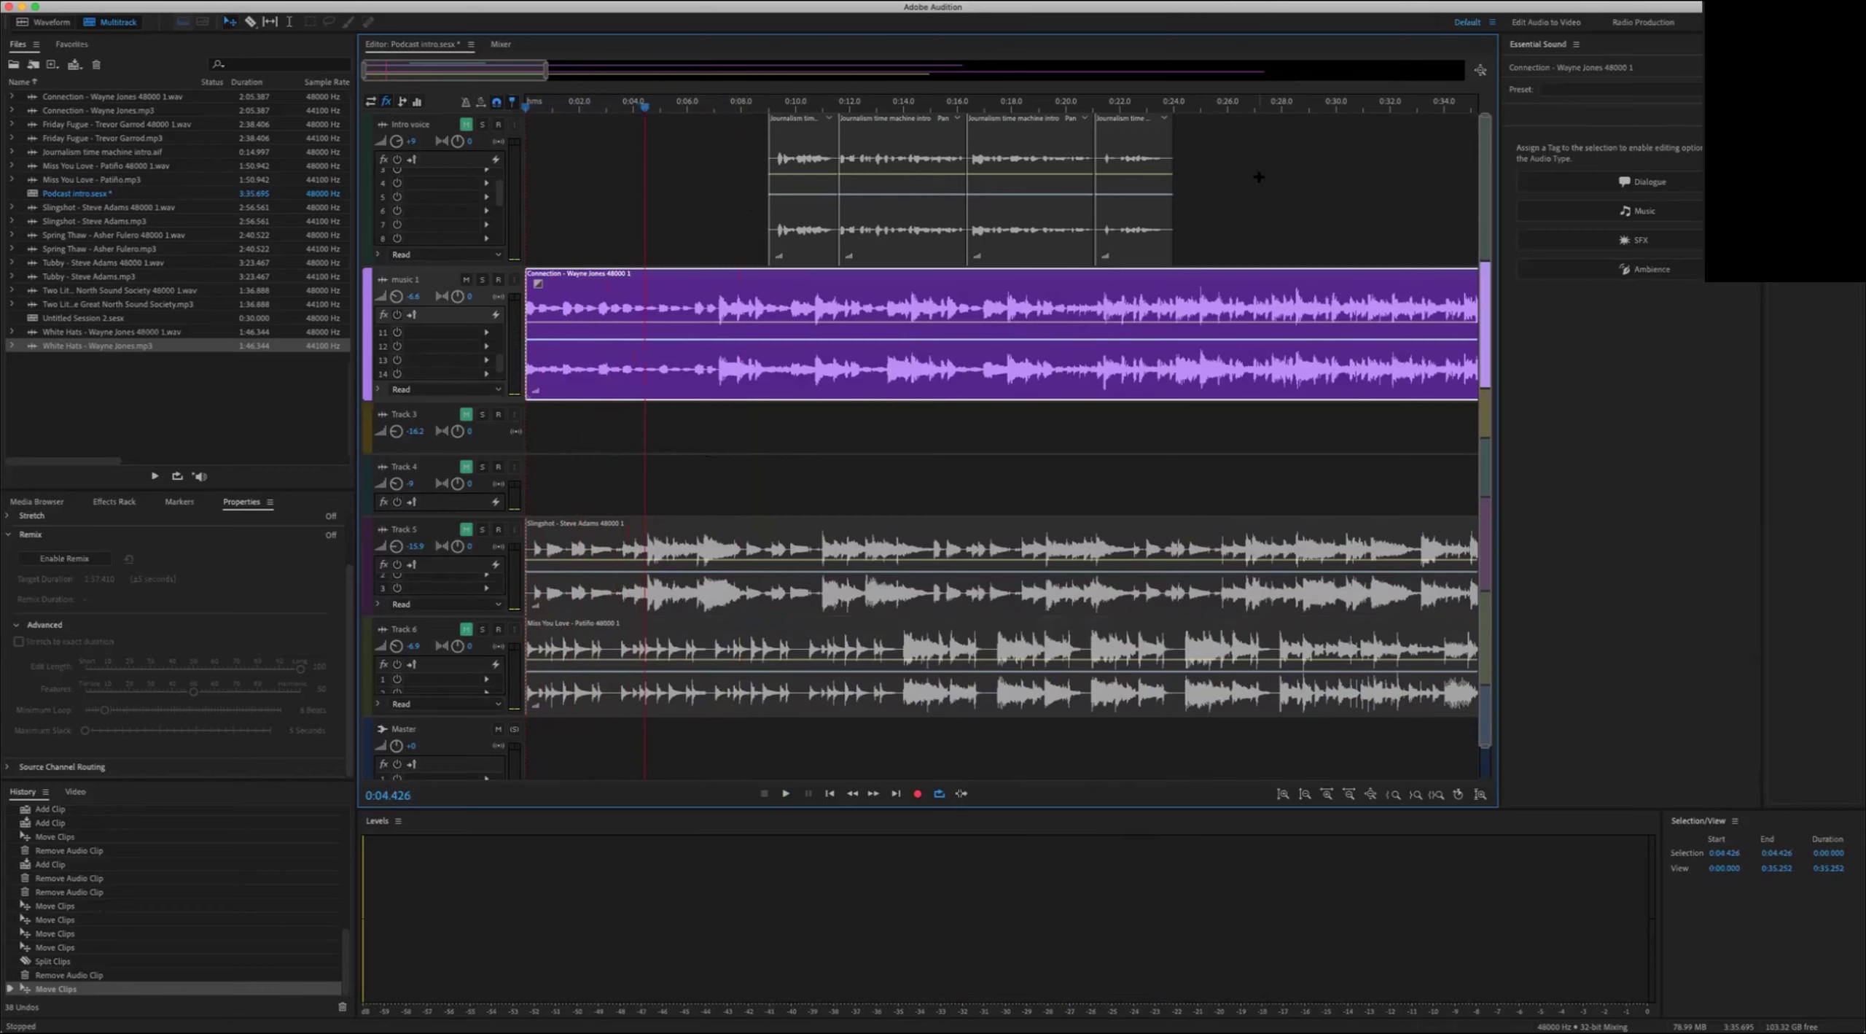
# Step: Move the first voice phrase to about 5.4 seconds and play the music opening from the beginning
pyautogui.click(1232, 185)
pyautogui.moveTo(802, 264); pyautogui.dragTo(706, 264)
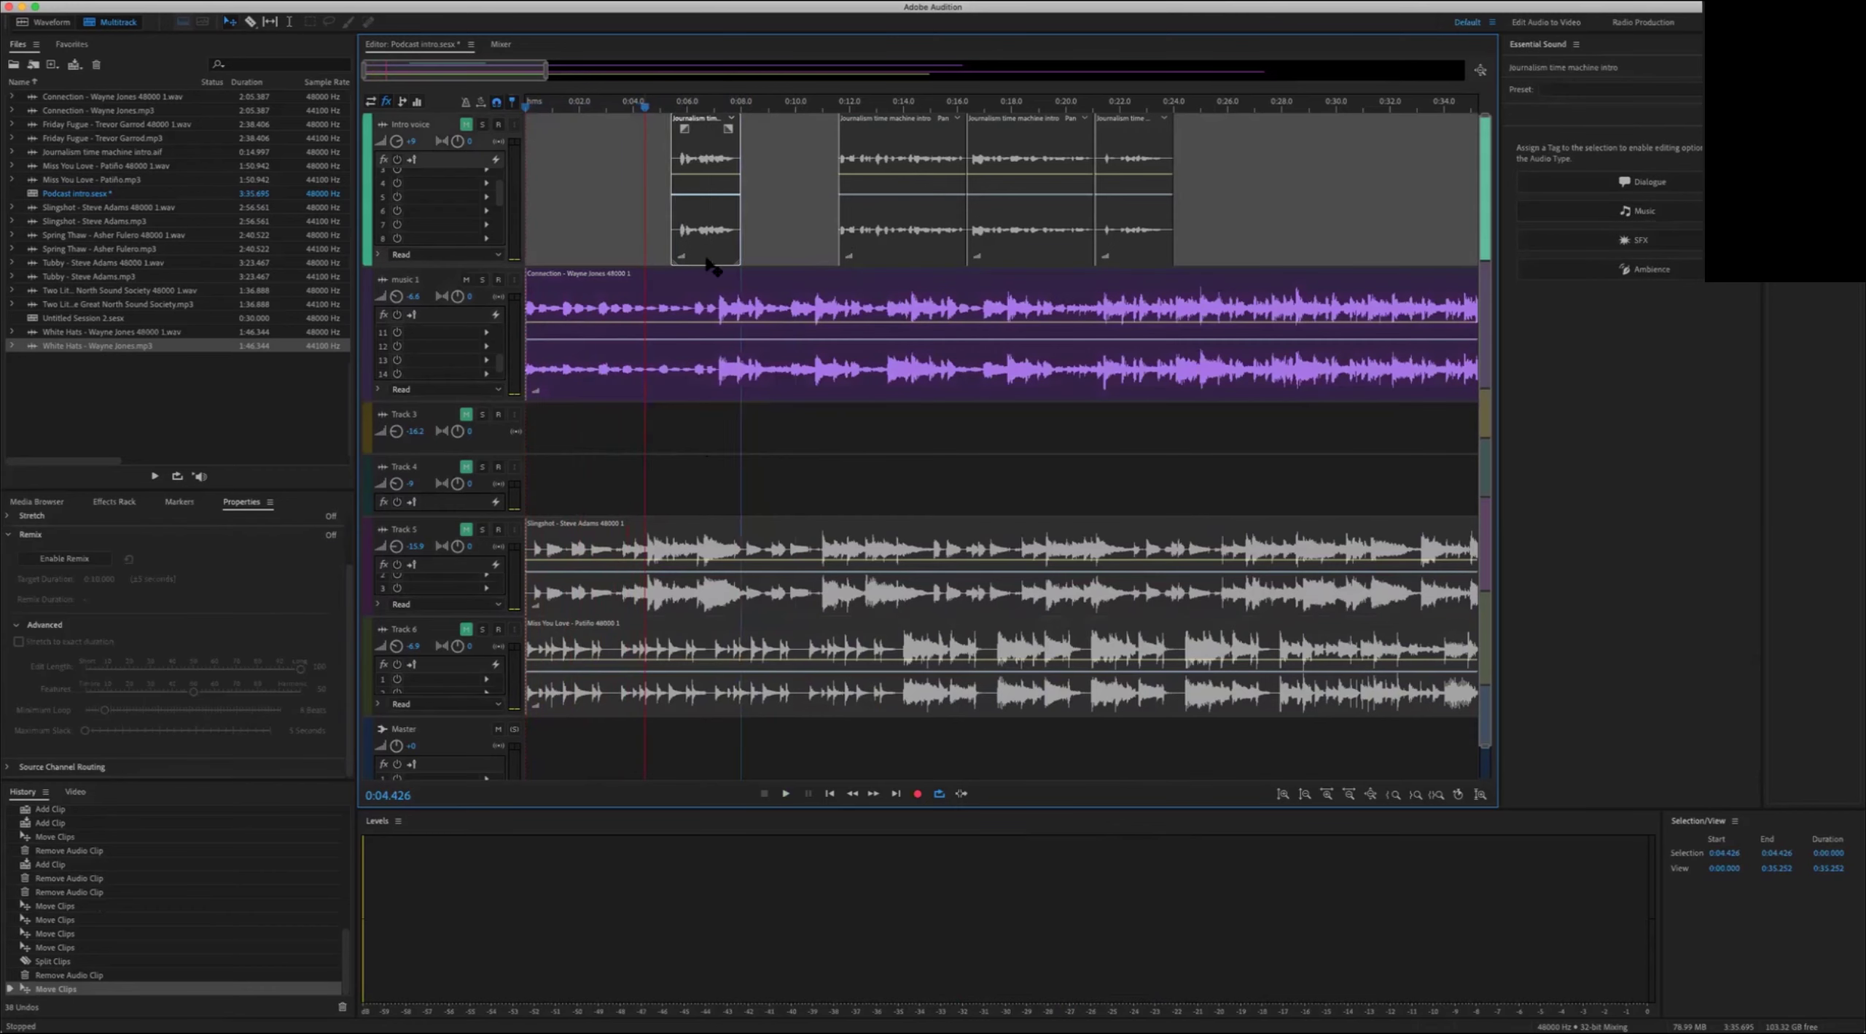
pyautogui.click(528, 104)
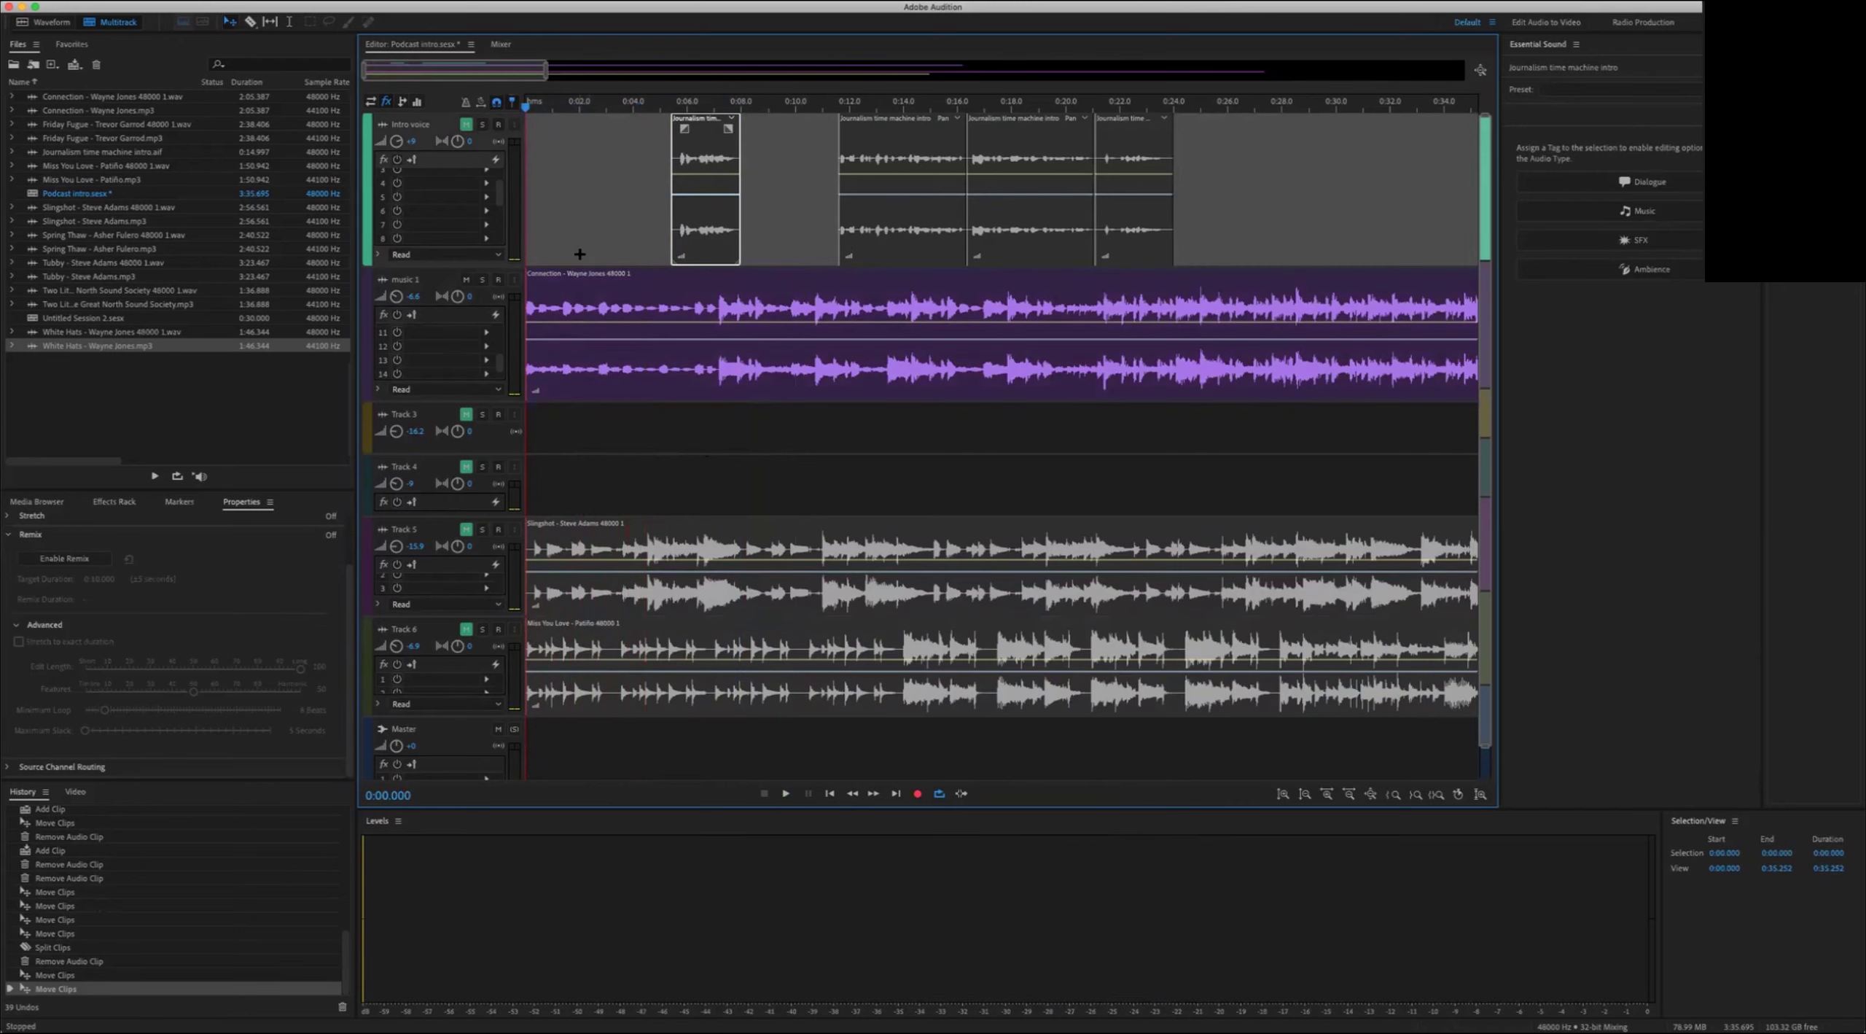
pyautogui.press('space')
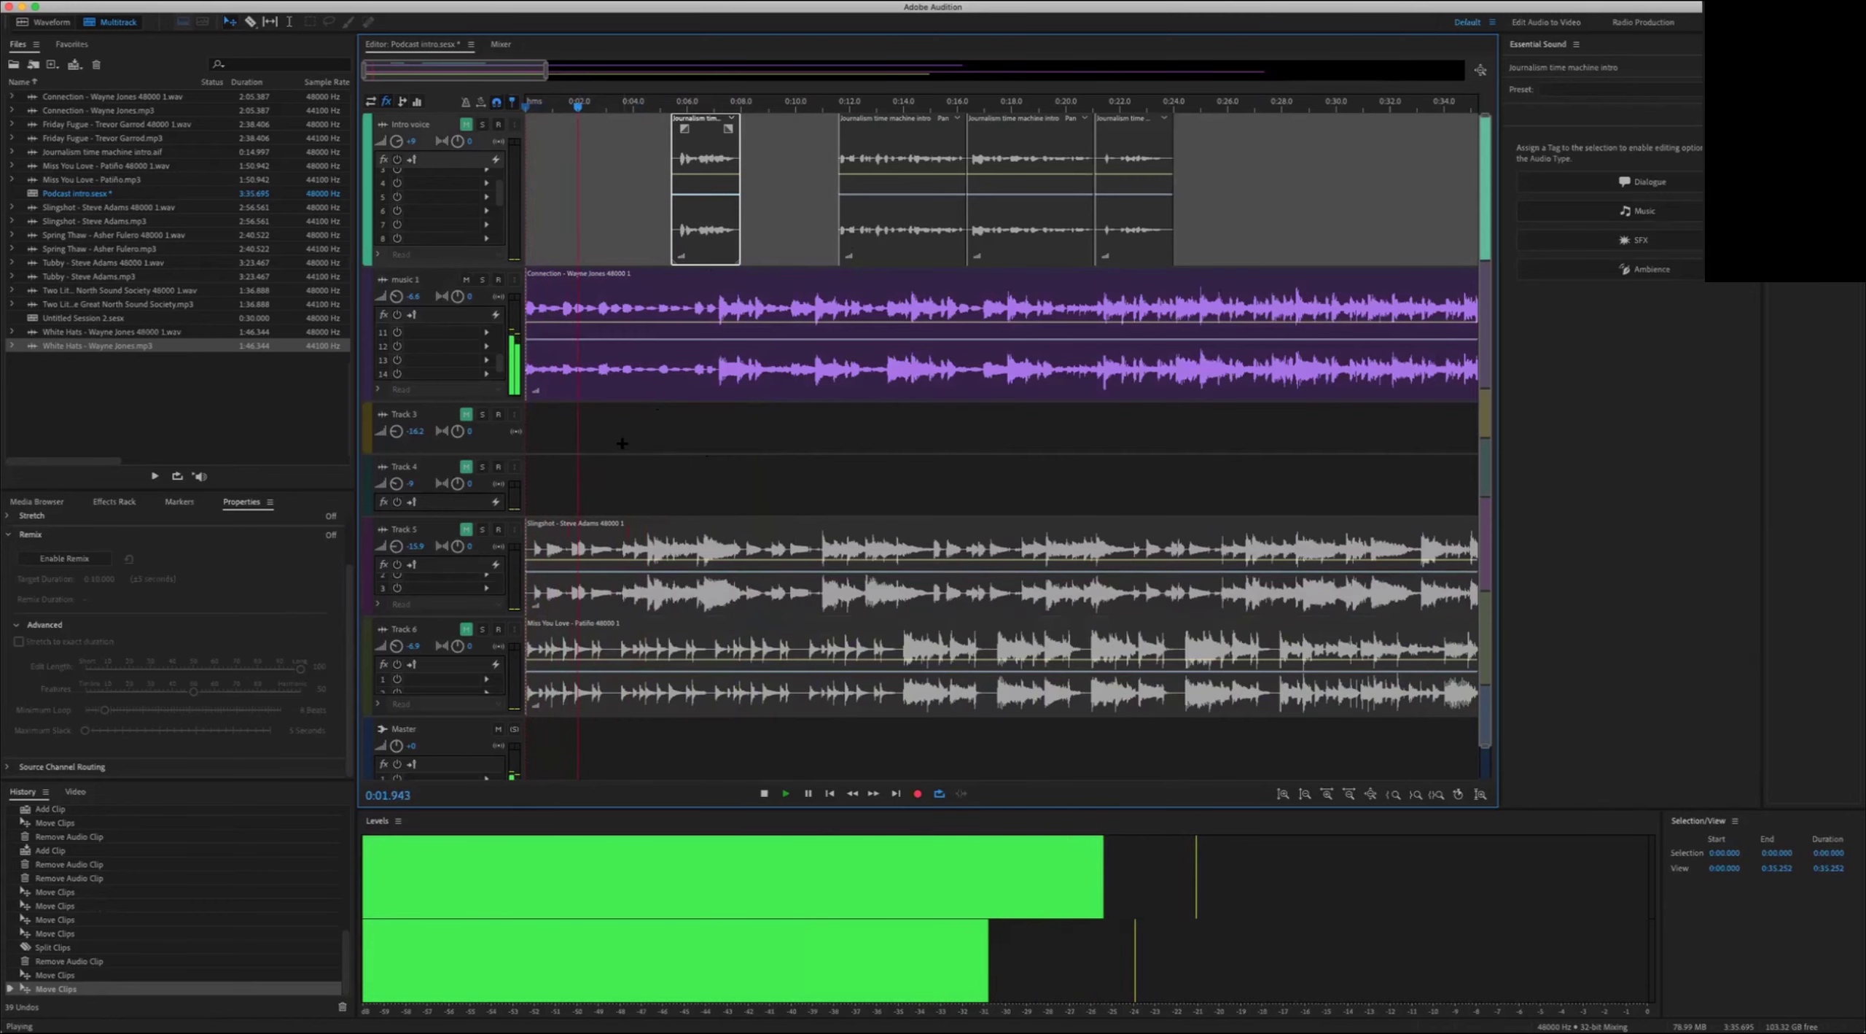
pyautogui.press('space')
# Step: Move the first voice phrase to about 2.3 seconds and play the opening while setting the Connection track's volume to about -5.1 dB
pyautogui.moveTo(639, 250); pyautogui.dragTo(638, 251)
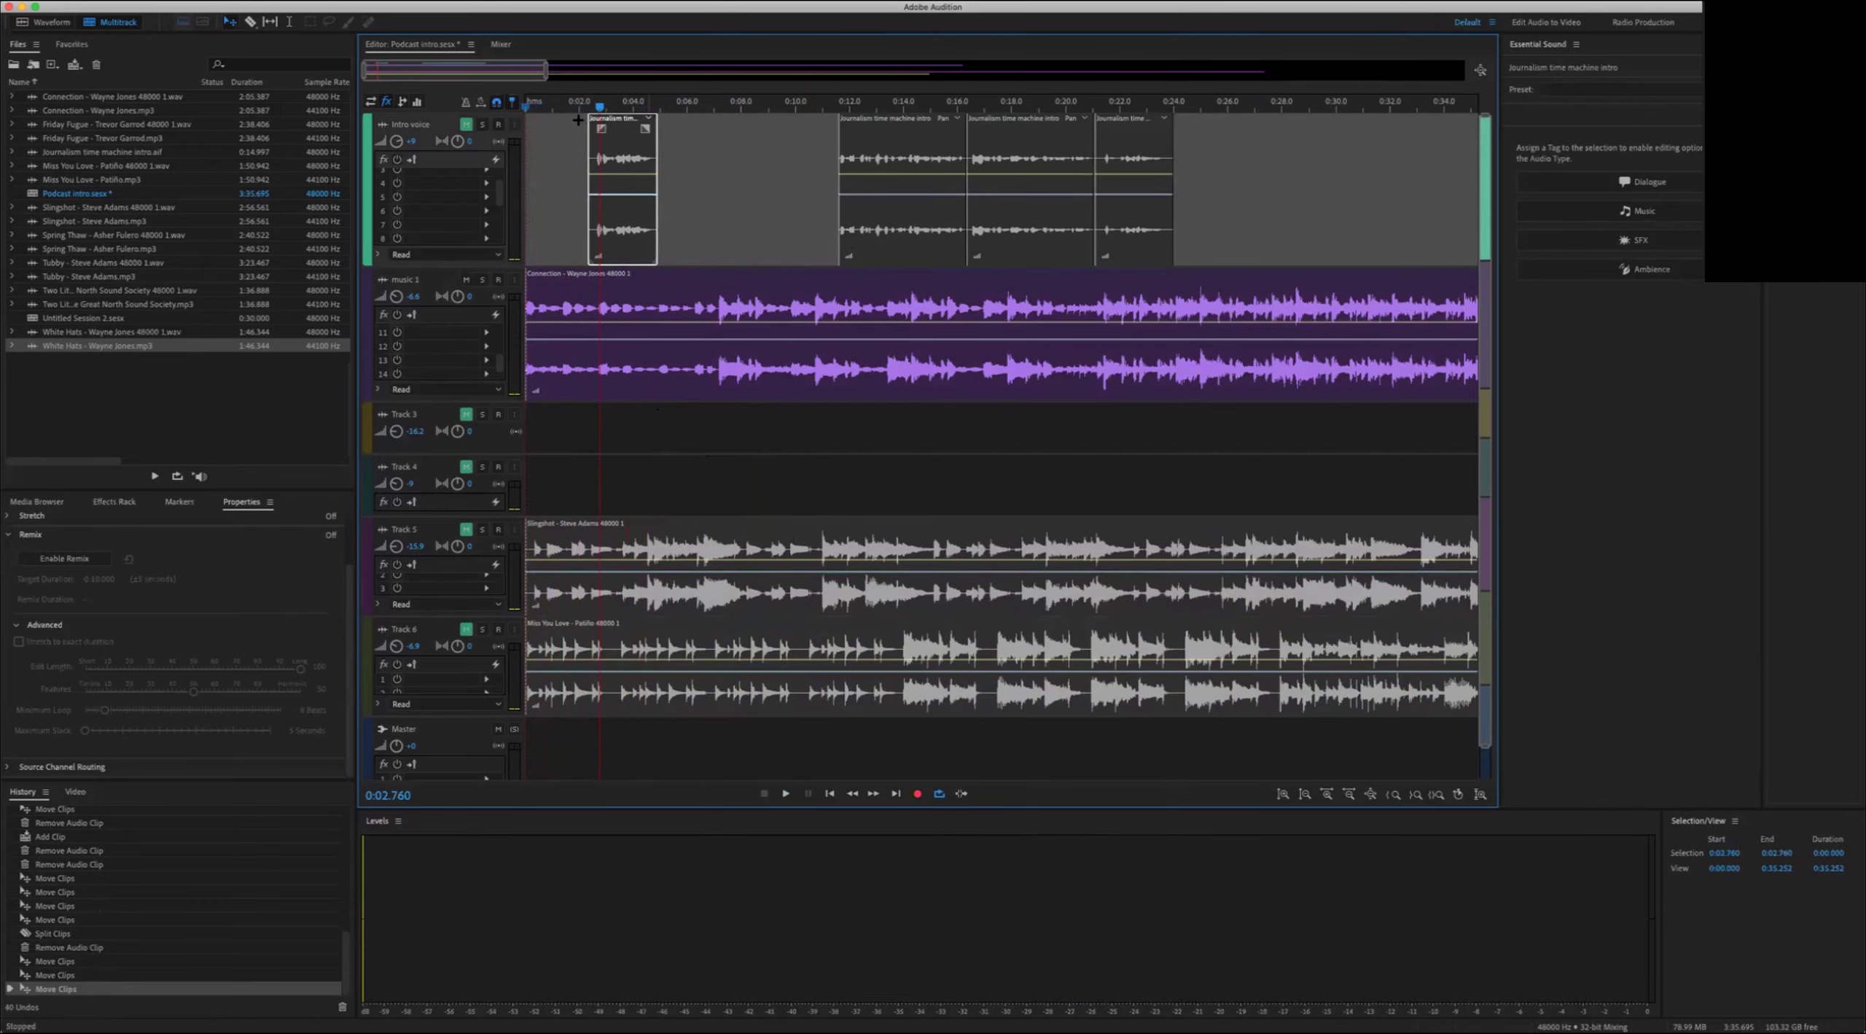
pyautogui.click(527, 106)
pyautogui.moveTo(395, 295); pyautogui.dragTo(395, 289)
pyautogui.press('space')
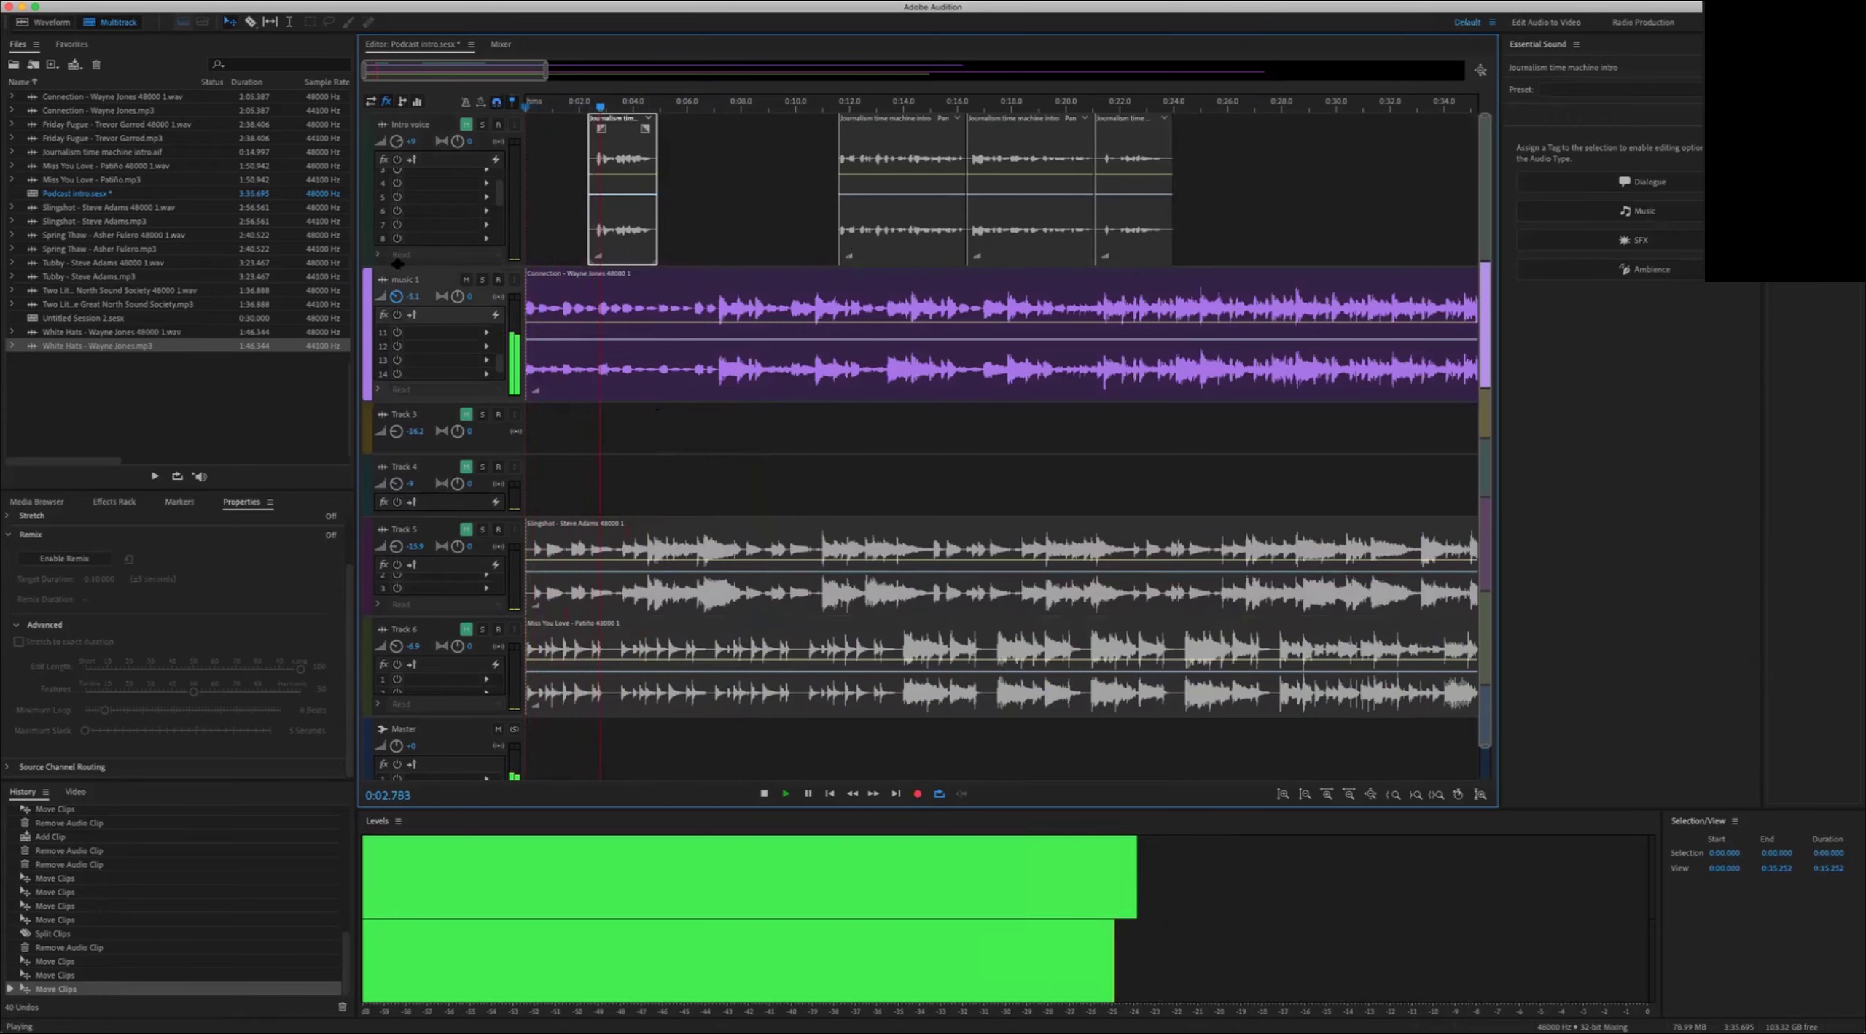
pyautogui.press('space')
# Step: Unmute the voice track, move the first phrase to about 1.7 seconds, and play the opening from the beginning
pyautogui.click(467, 124)
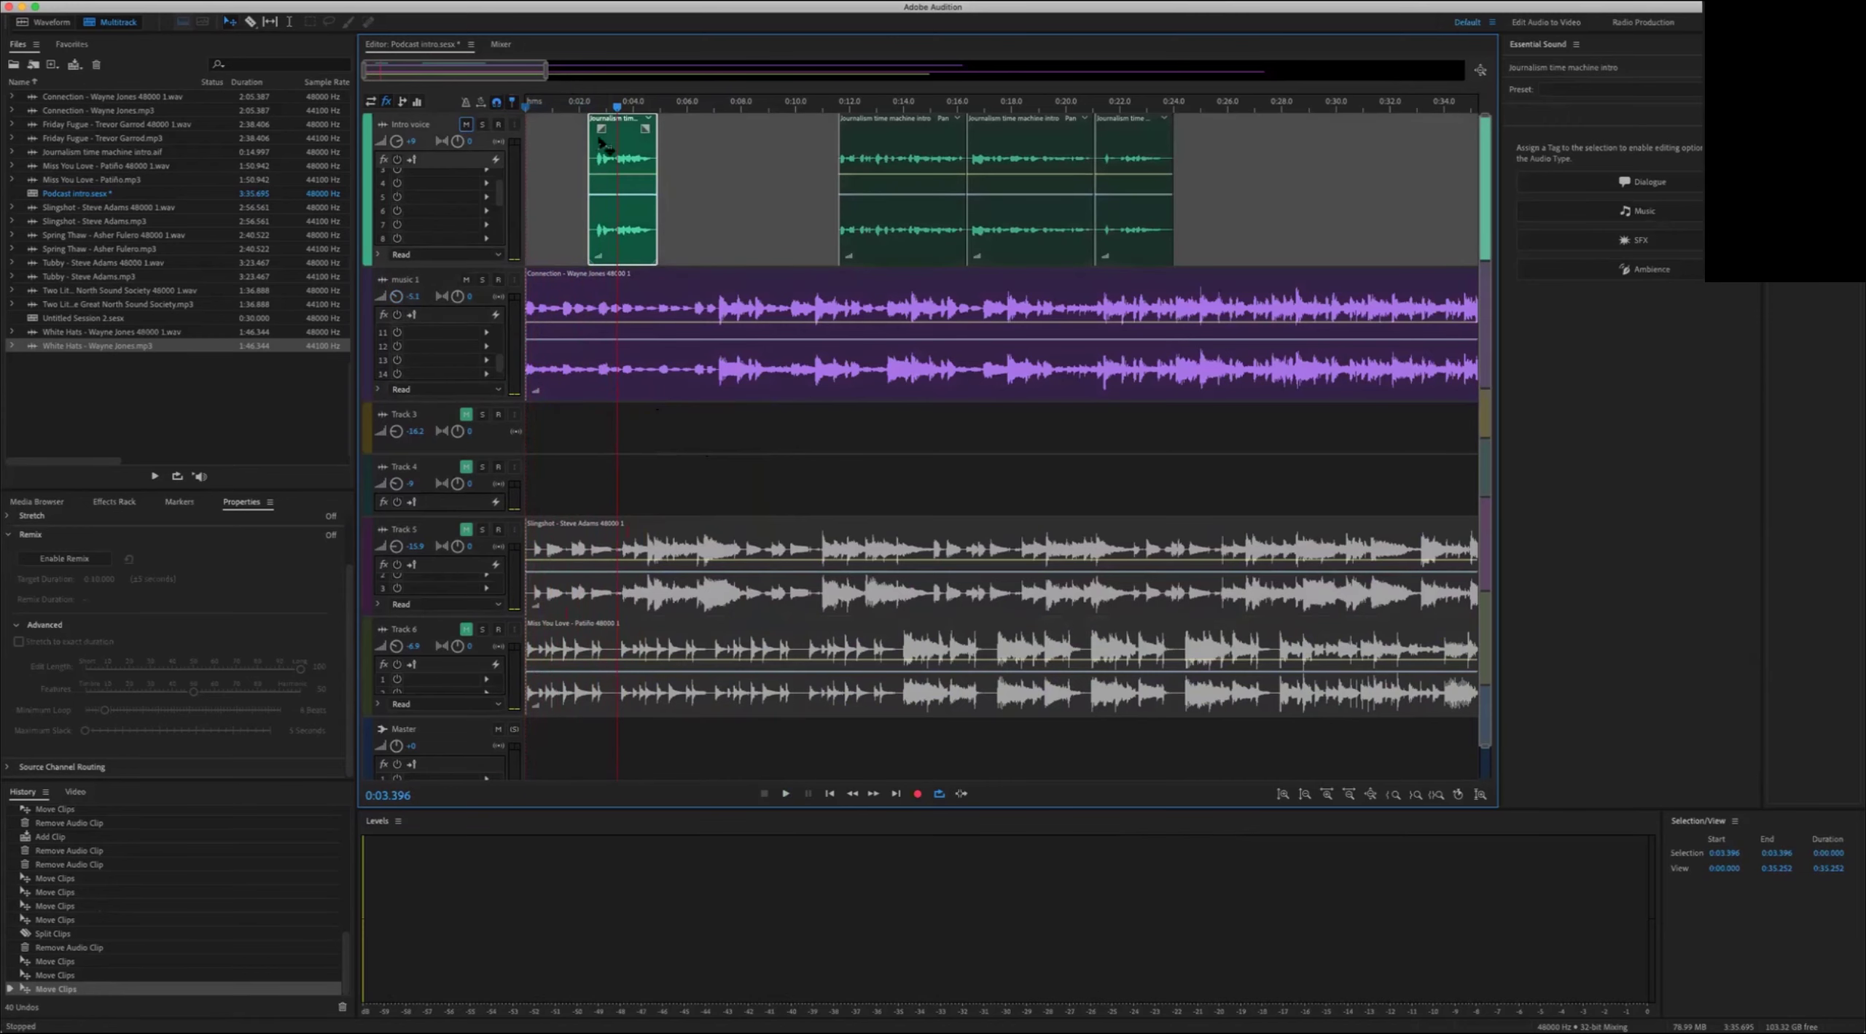
pyautogui.moveTo(639, 250); pyautogui.dragTo(621, 239)
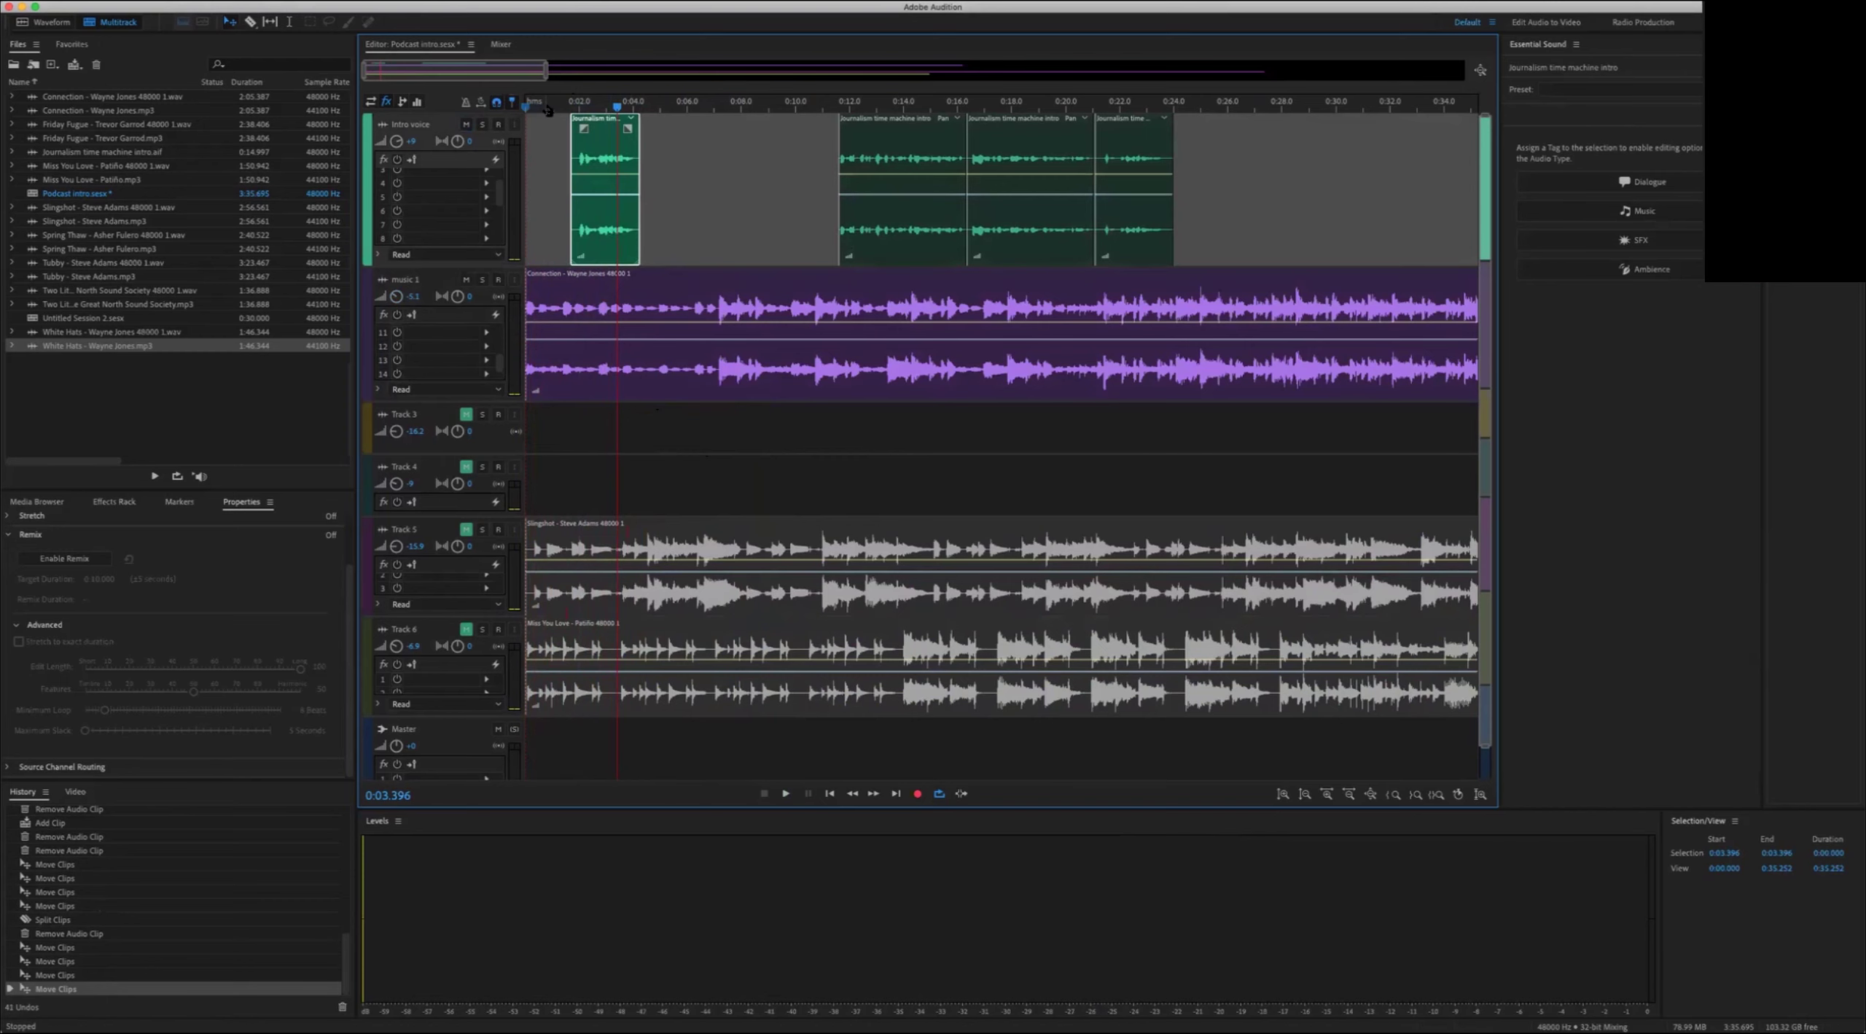
pyautogui.press('space')
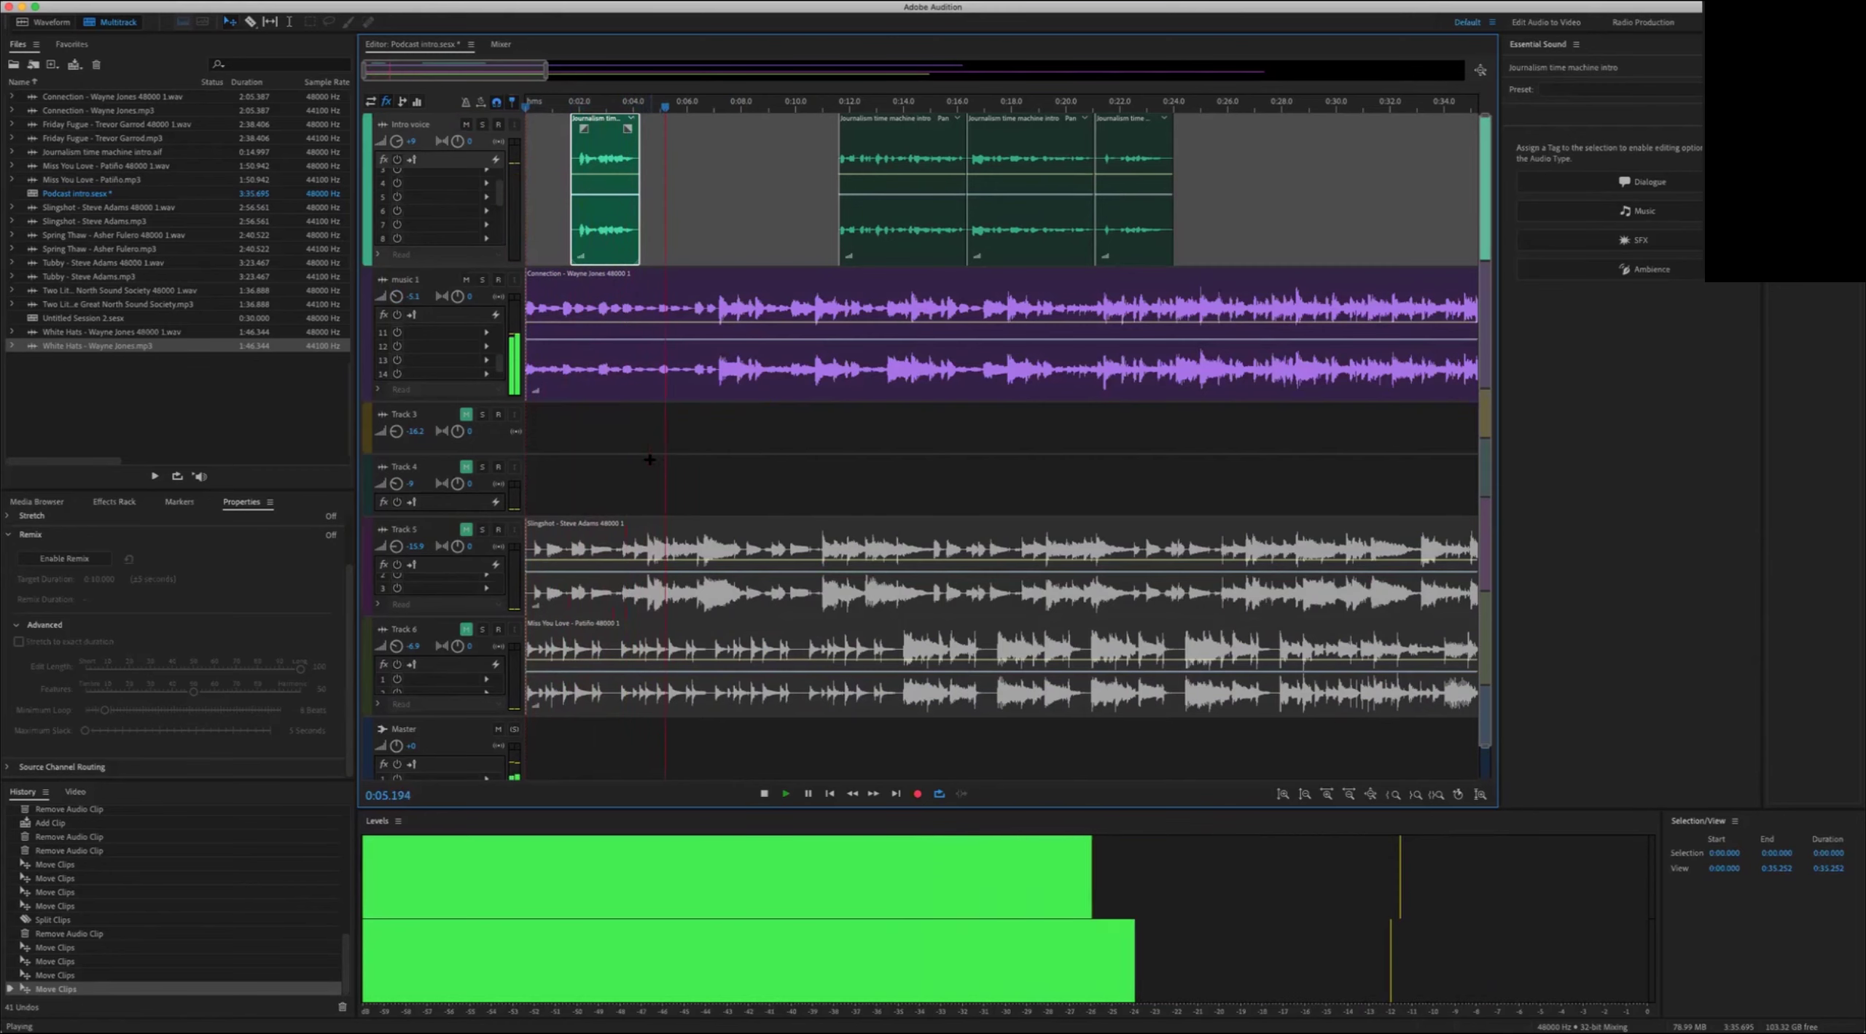
pyautogui.press('space')
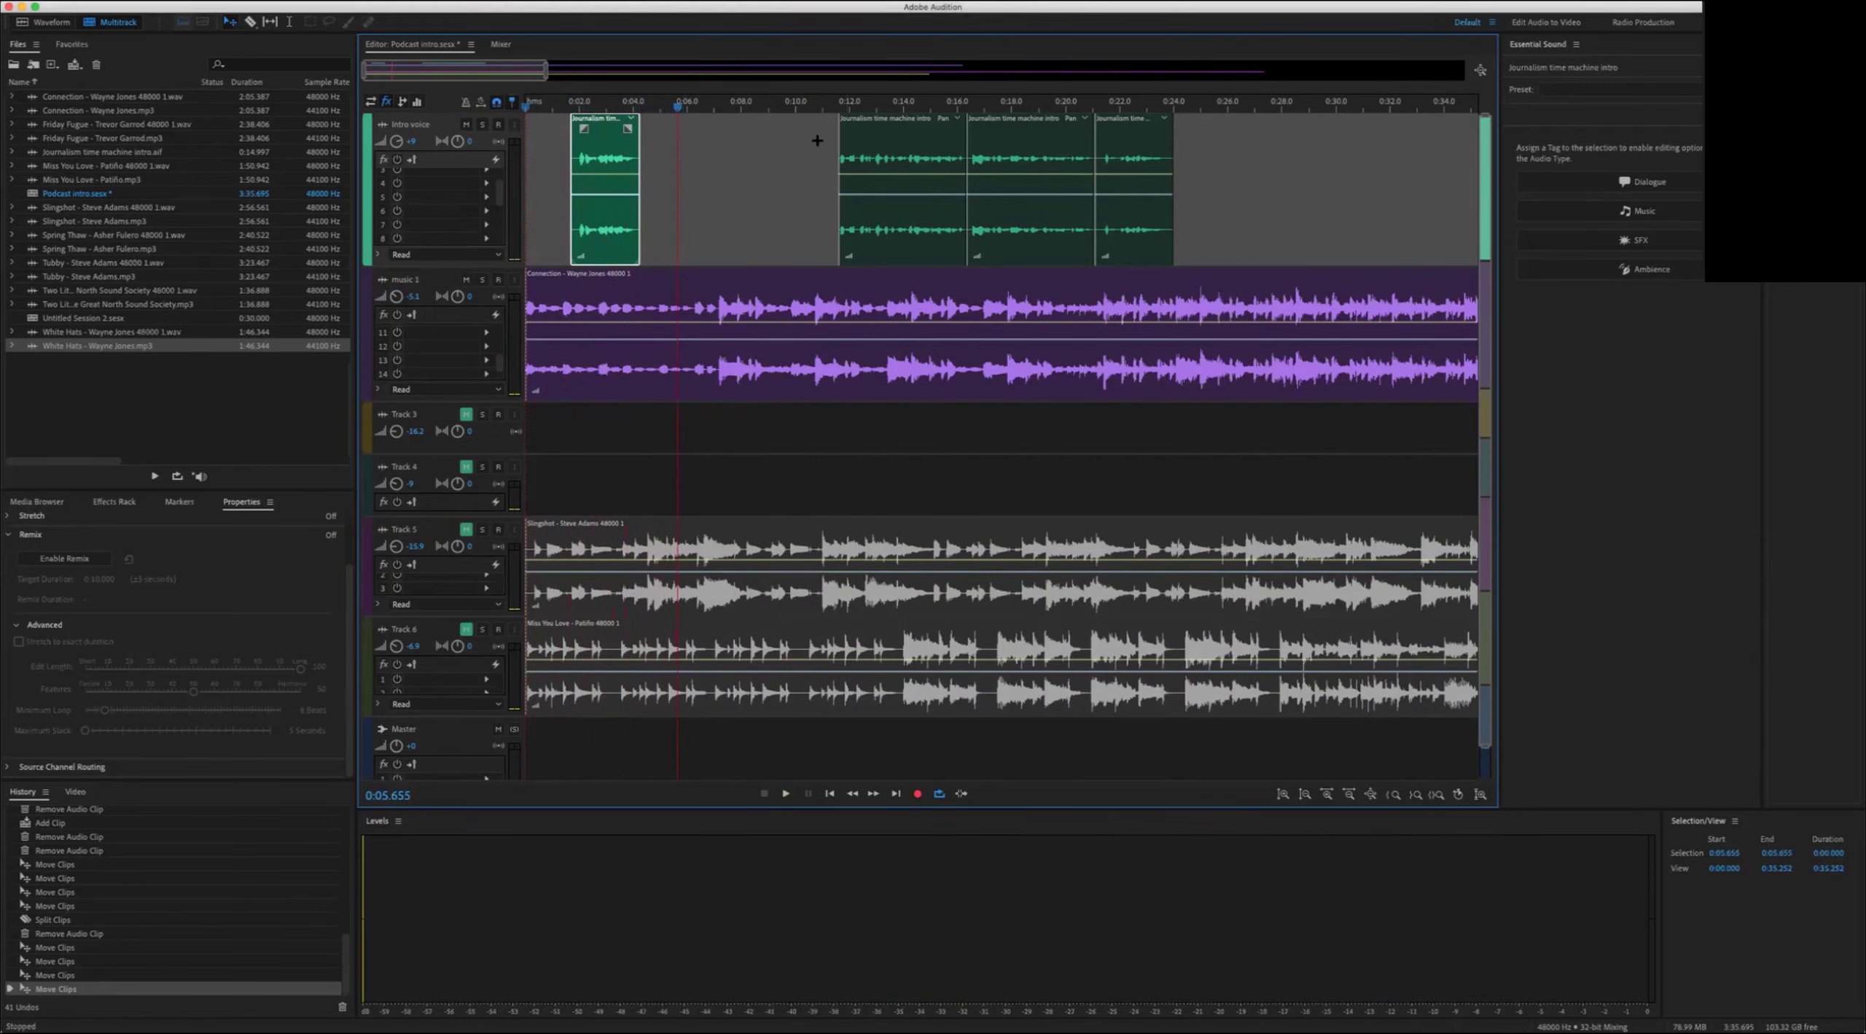
# Step: Move the second voice phrase directly behind the first at about 4.3 seconds and play the intro from the beginning
pyautogui.moveTo(899, 232); pyautogui.dragTo(700, 234)
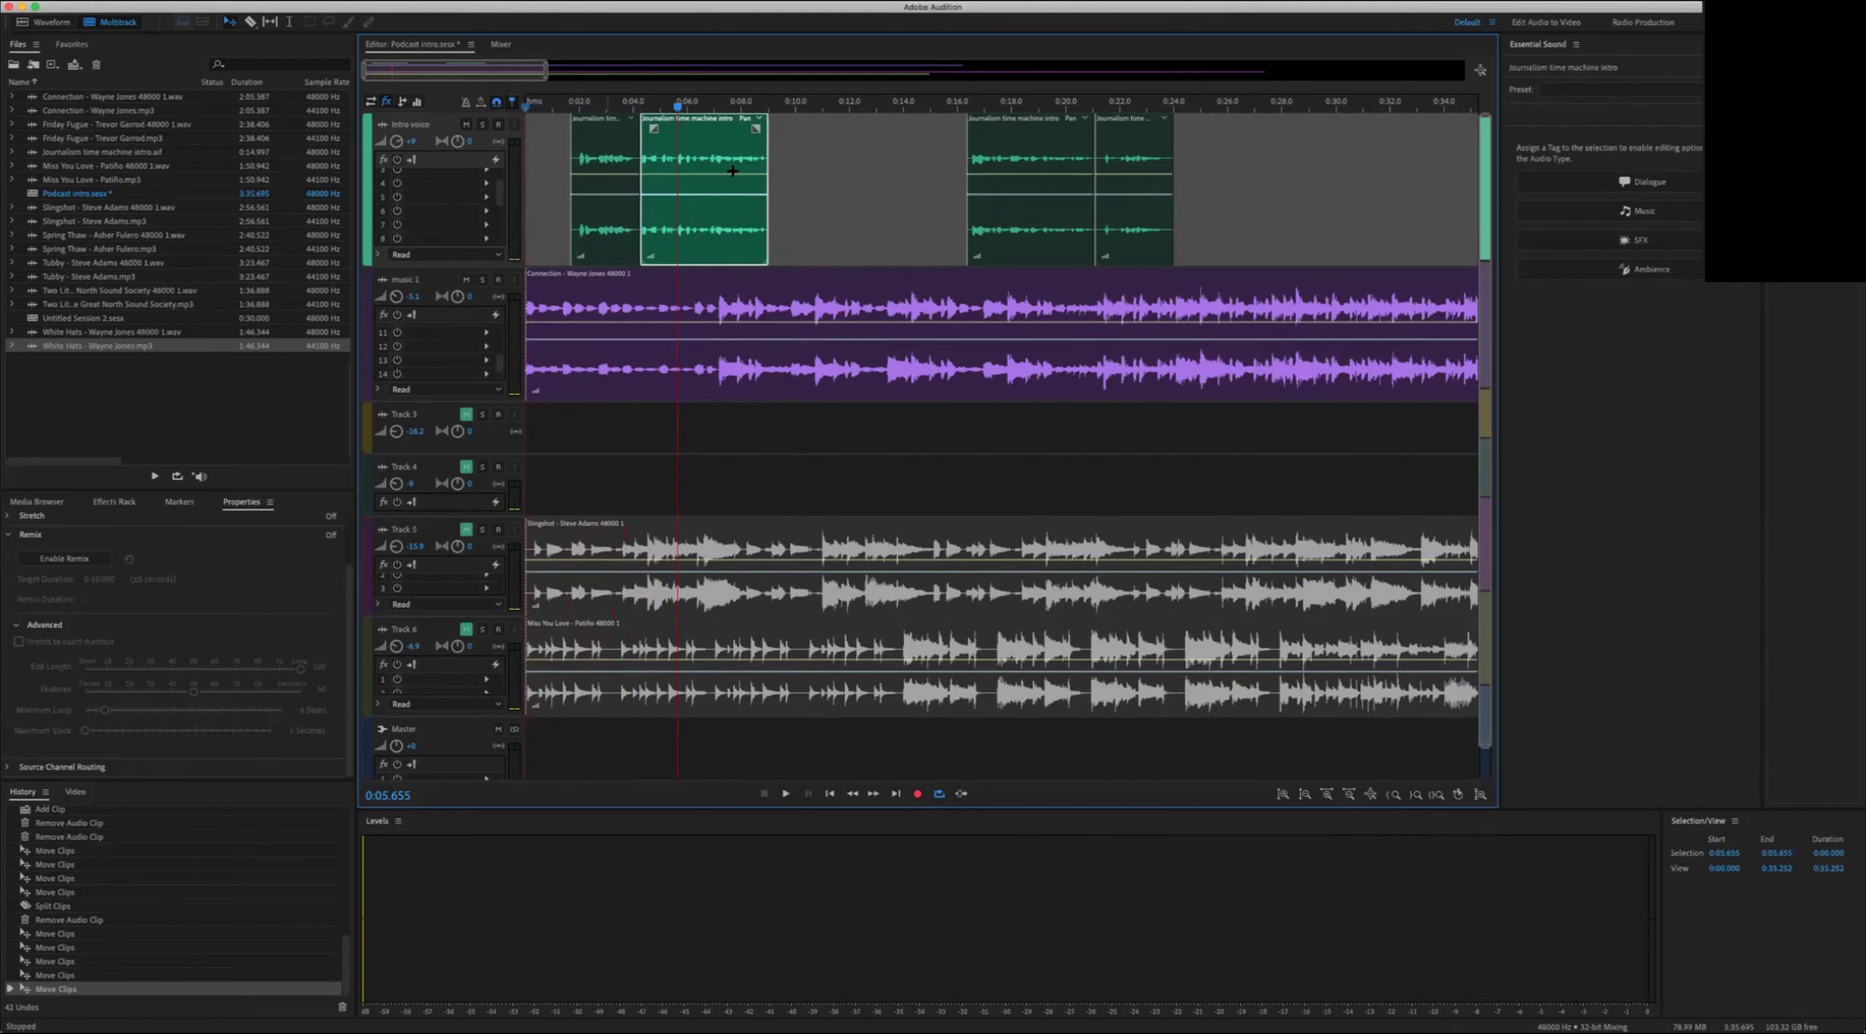
pyautogui.press('space')
pyautogui.press('space')
pyautogui.press('Home')
pyautogui.press('space')
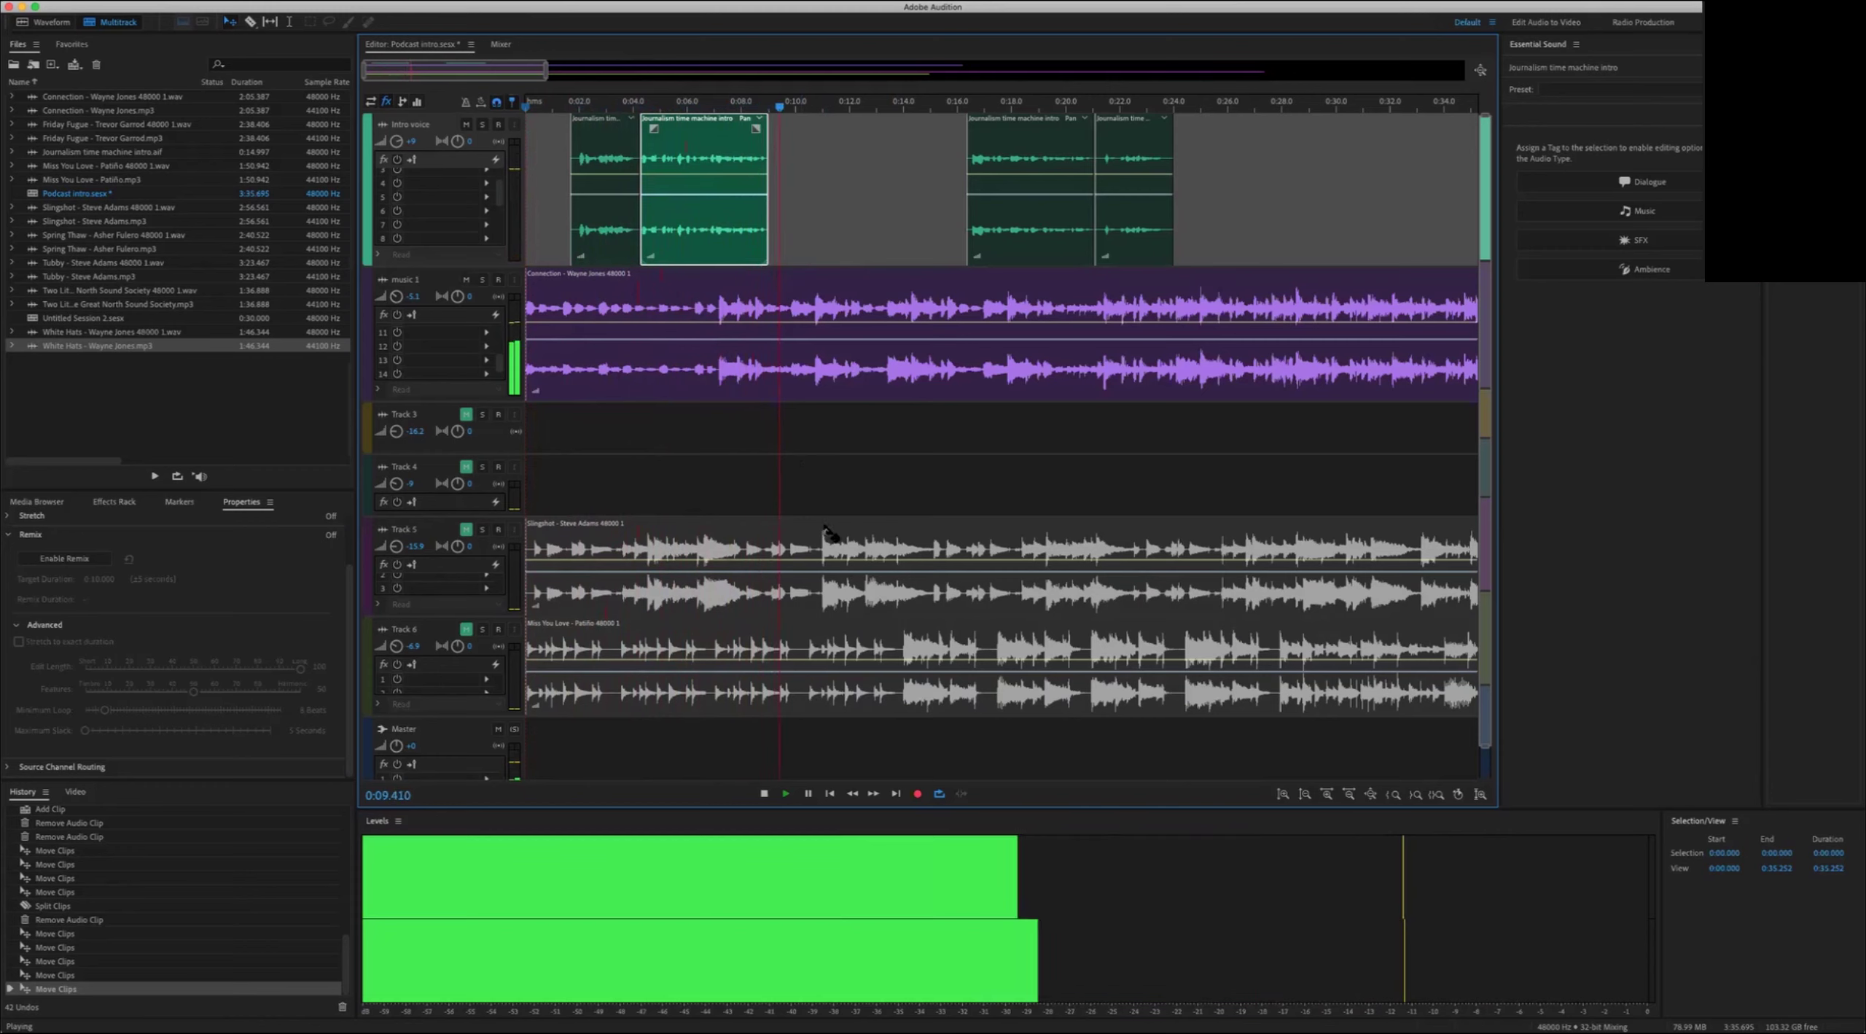
# Step: Move the third voice phrase to about 10.4 seconds and play the intro from shortly after the start of the second phrase
pyautogui.press('space')
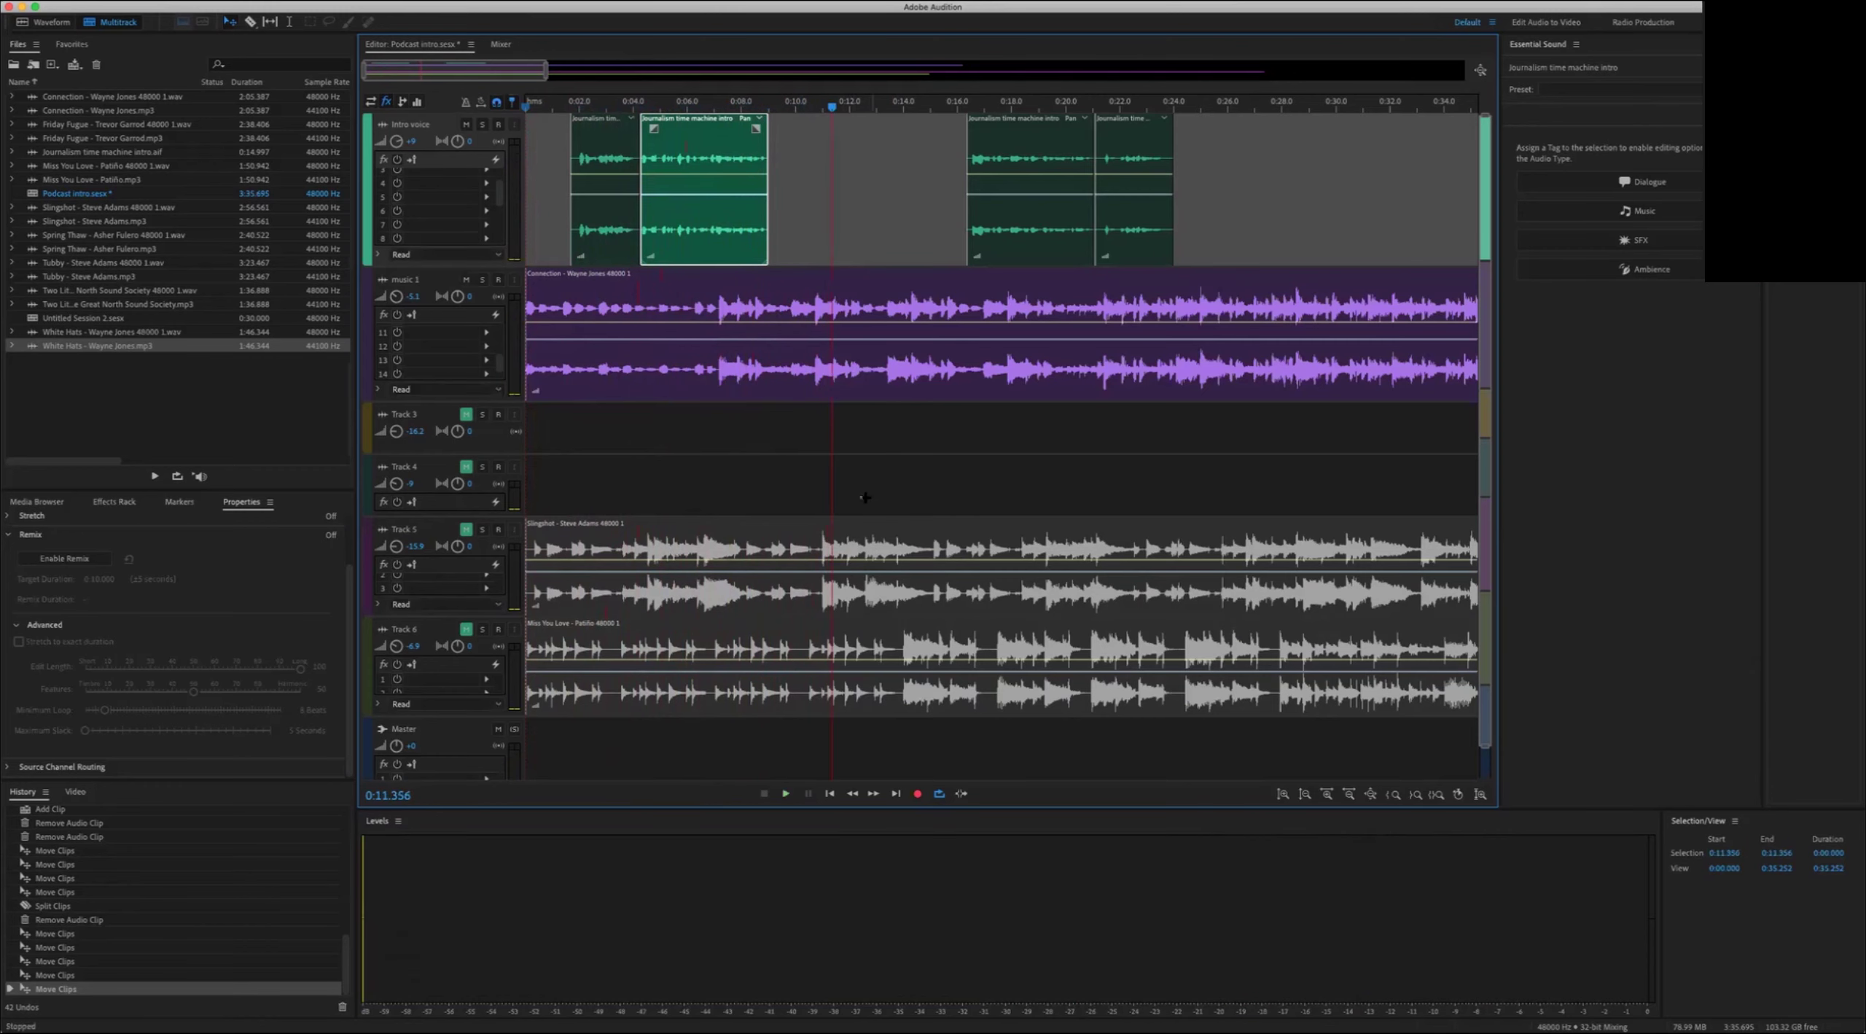
pyautogui.moveTo(1000, 163); pyautogui.dragTo(856, 195)
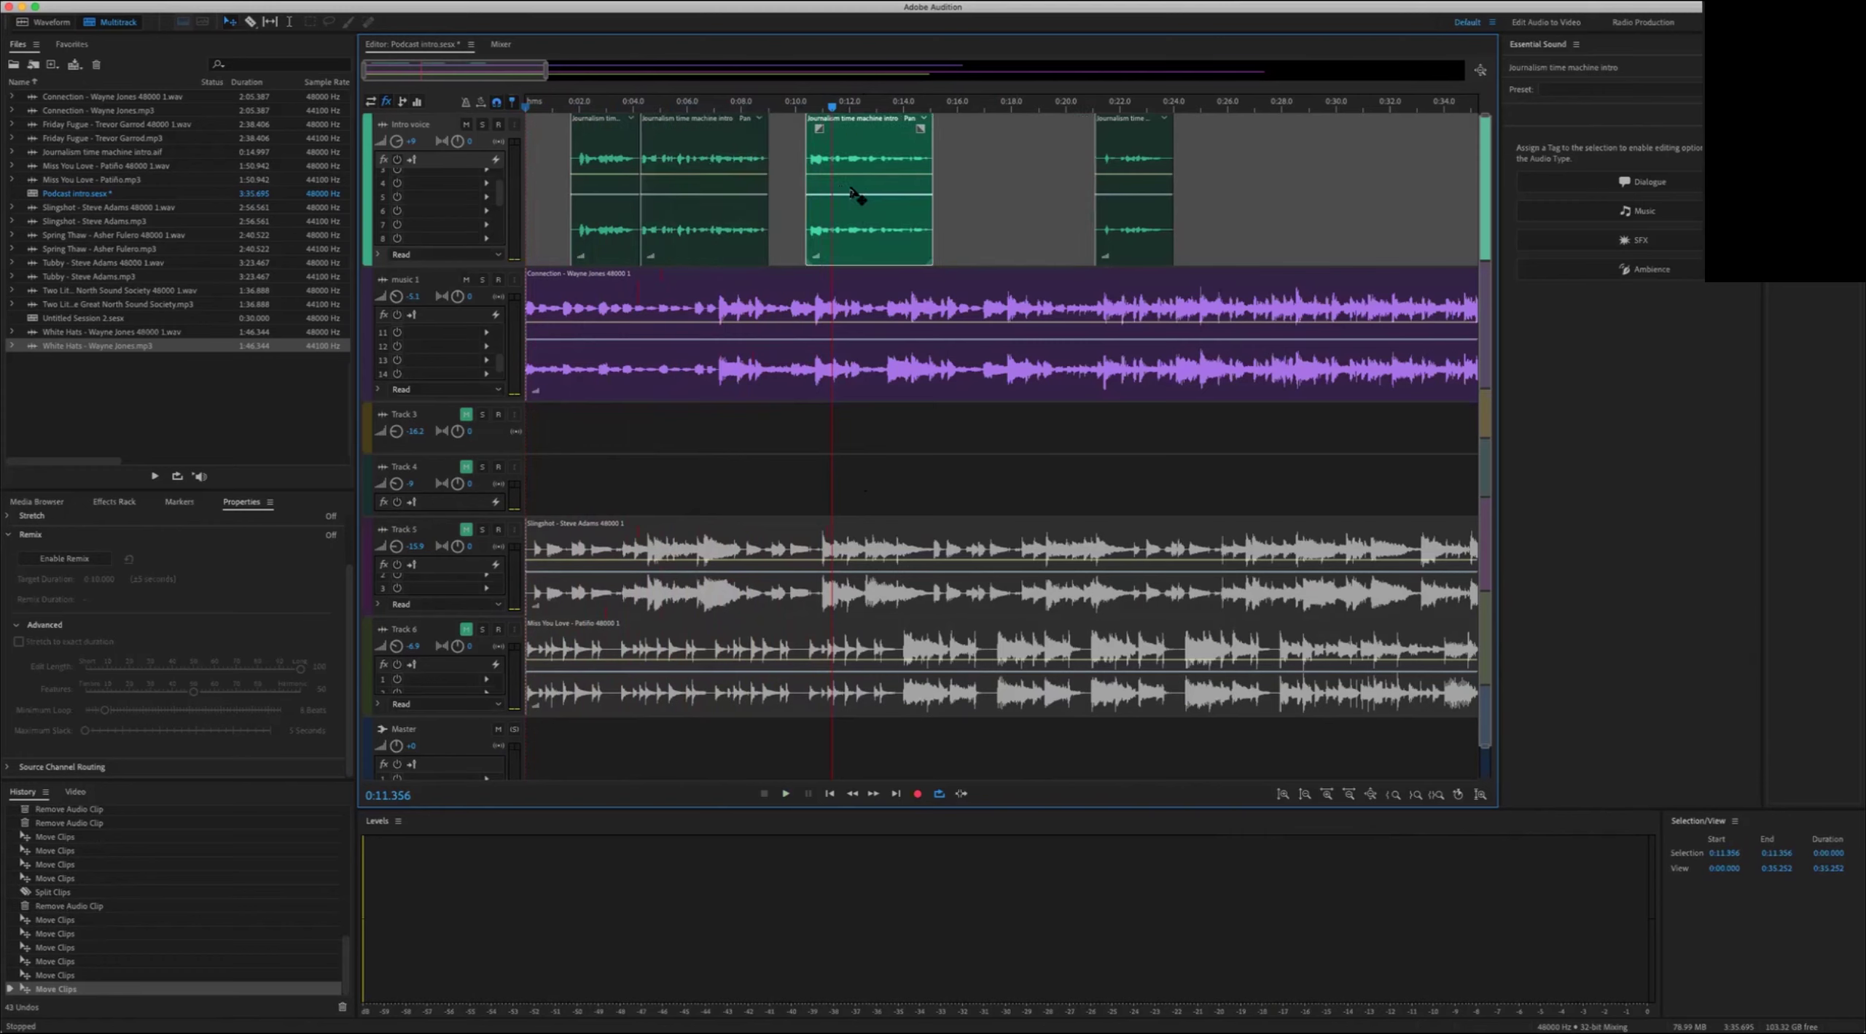
pyautogui.click(722, 222)
pyautogui.click(850, 238)
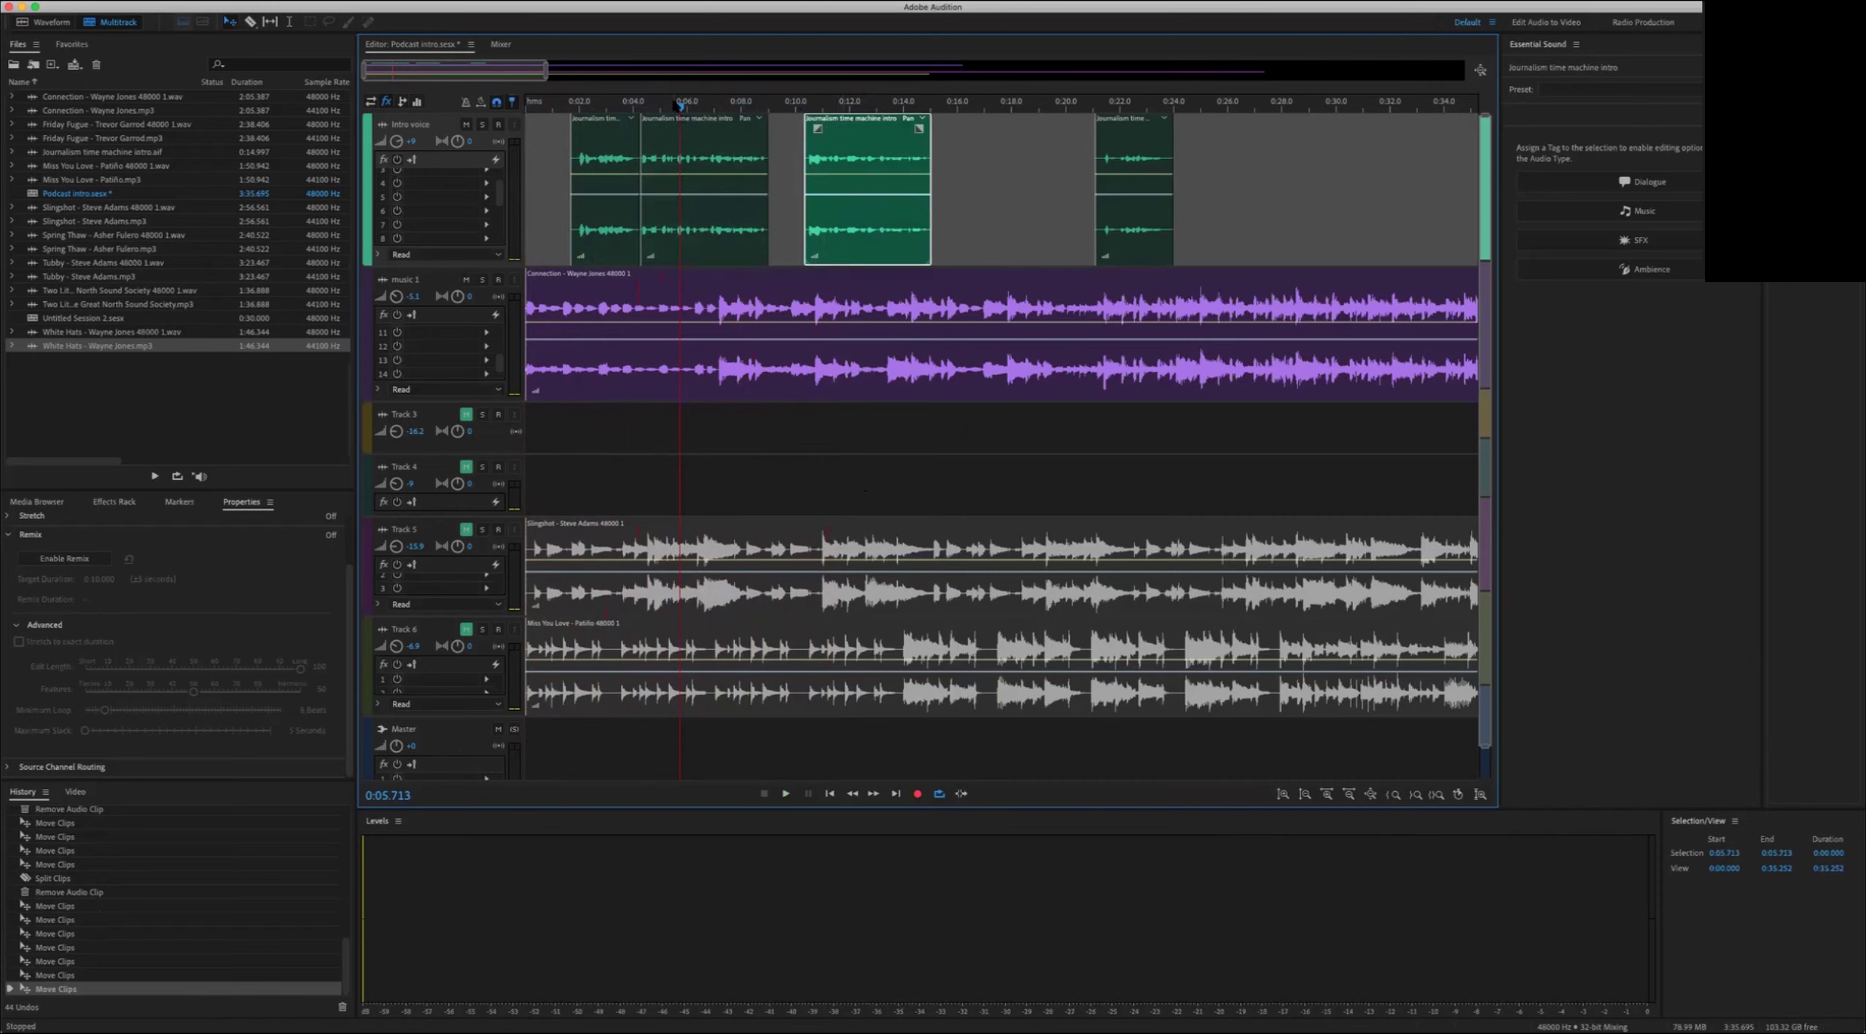
pyautogui.moveTo(678, 105); pyautogui.dragTo(651, 108)
pyautogui.press('space')
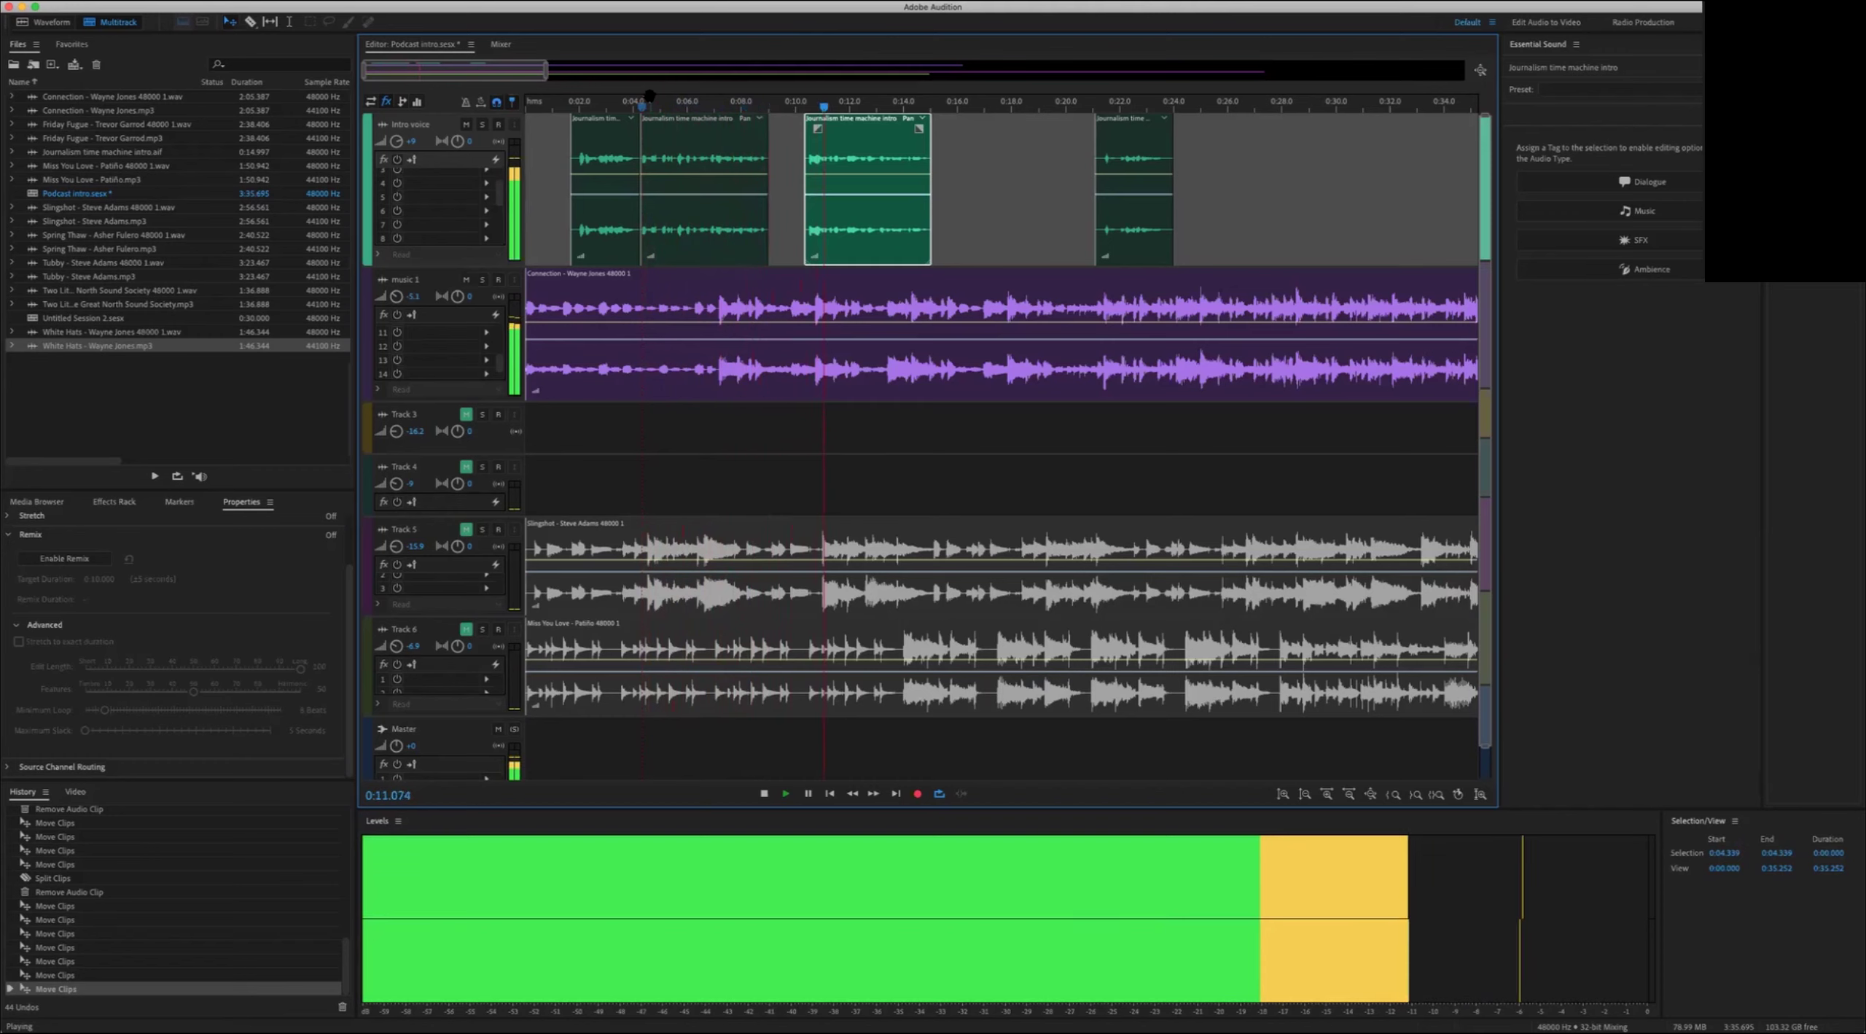
pyautogui.press('space')
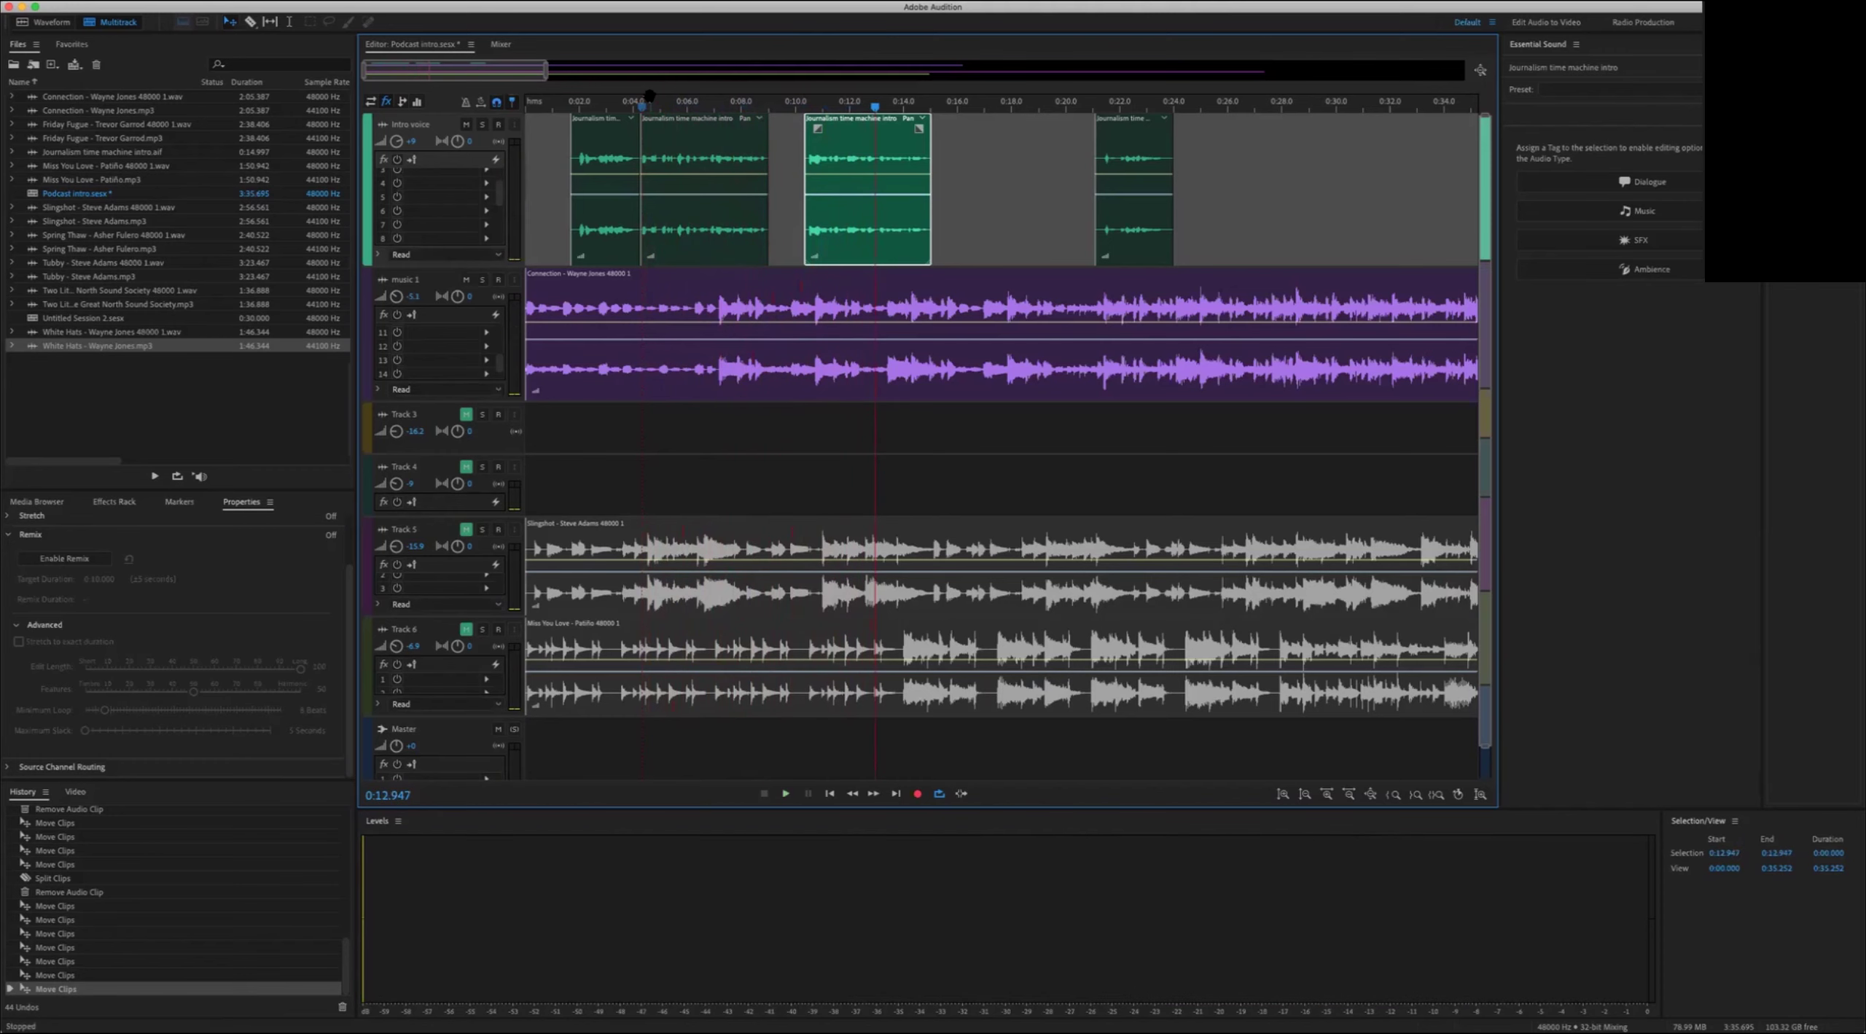
# Step: Move the third voice phrase directly behind the second at about 9.1 seconds and play the intro from about 5 seconds
pyautogui.moveTo(826, 251); pyautogui.dragTo(806, 251)
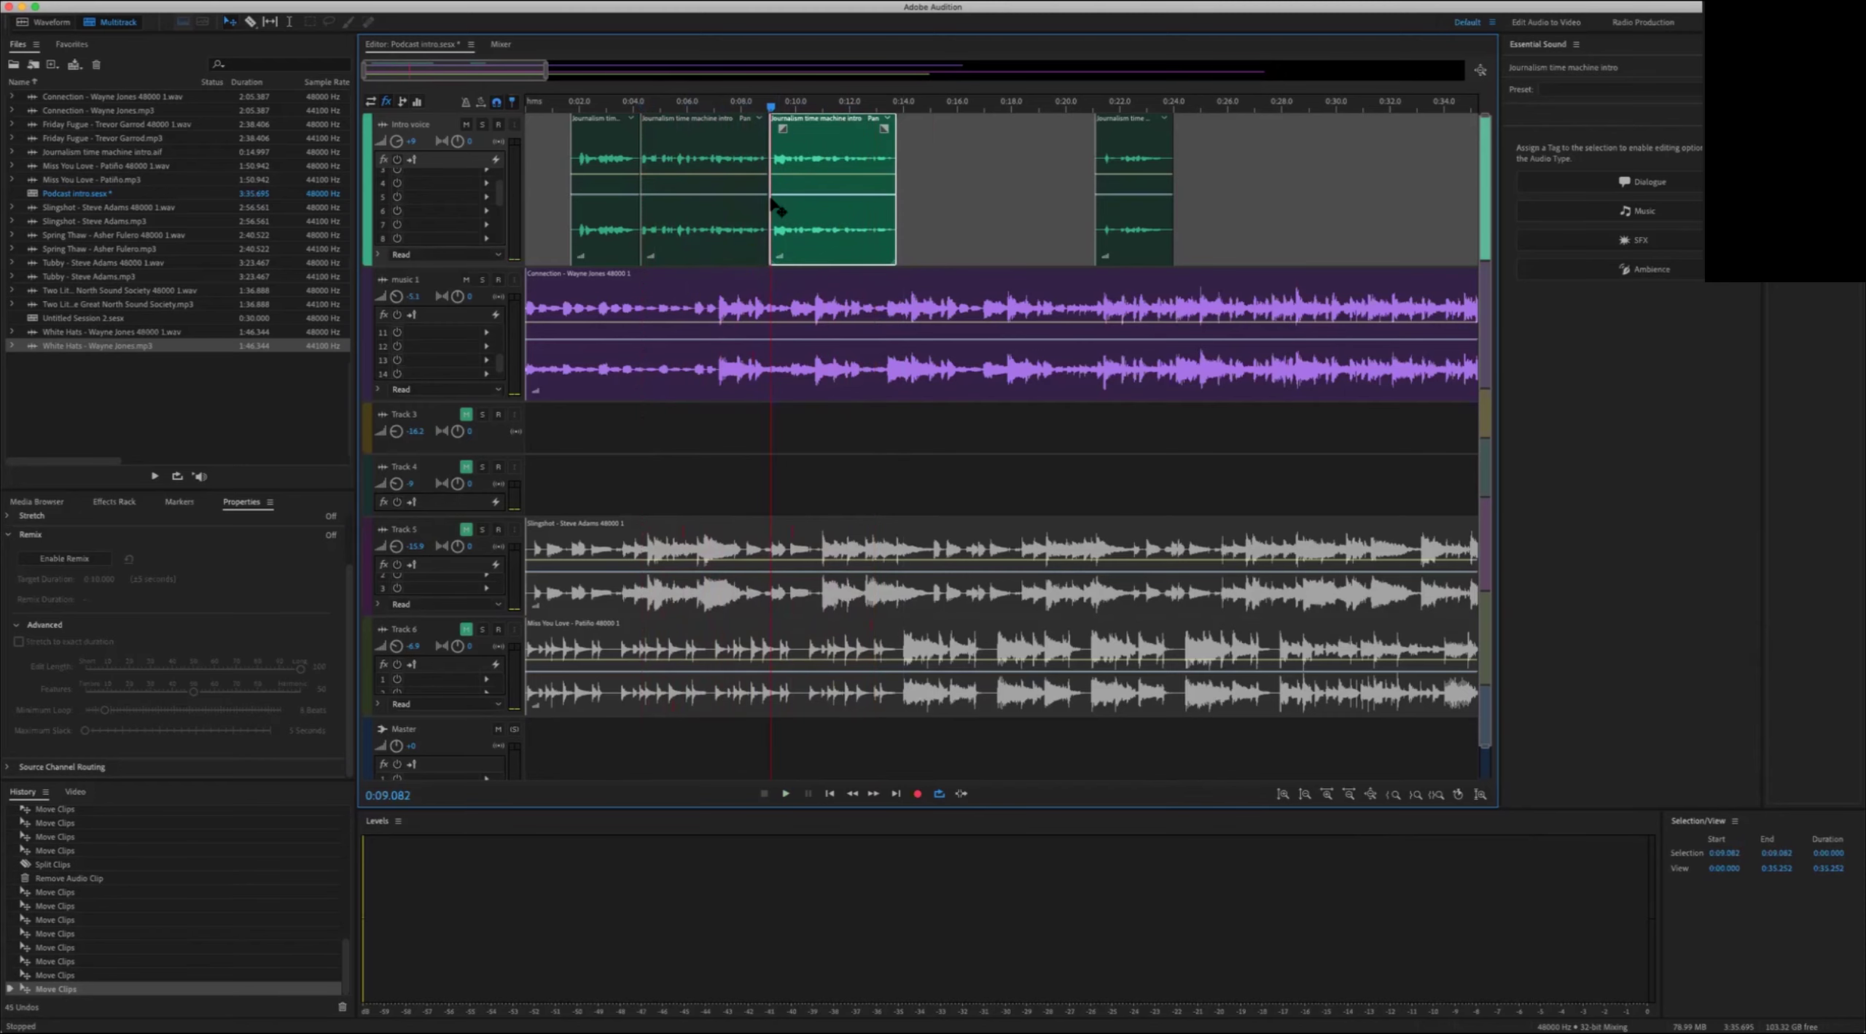
pyautogui.scroll(10, 777, 210)
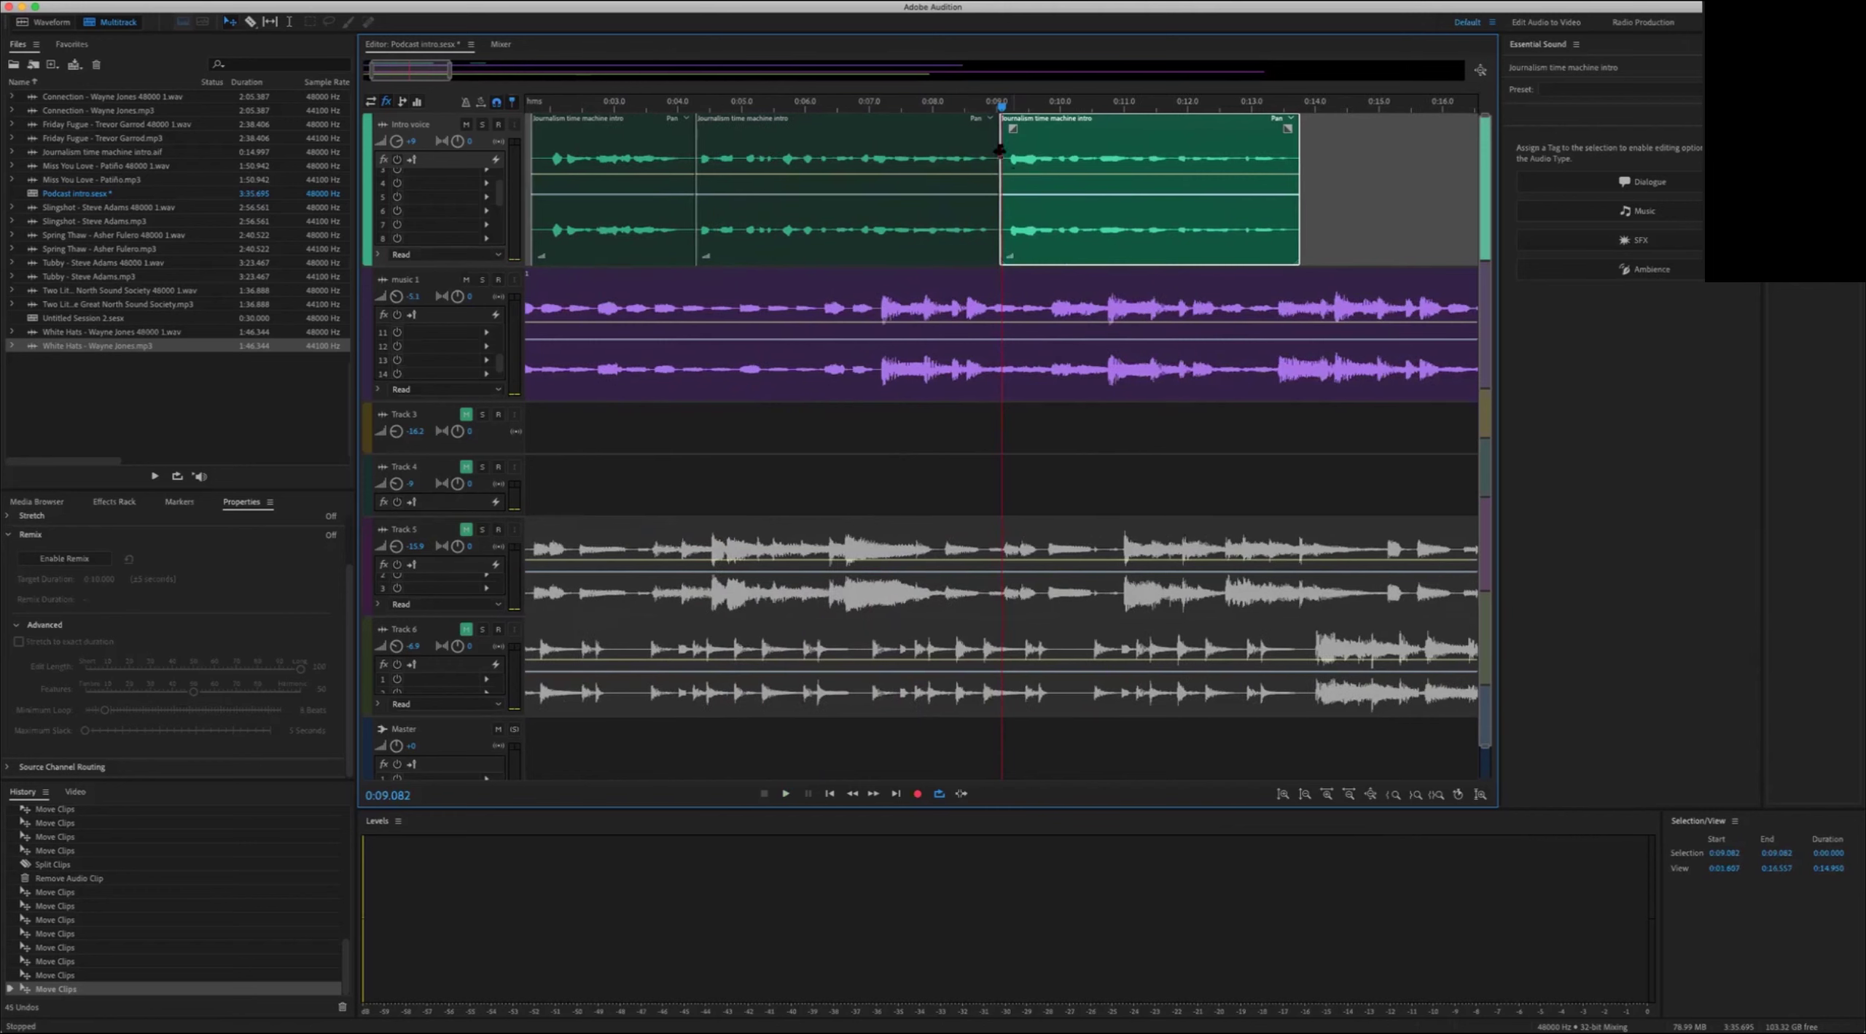
pyautogui.scroll(-5, 1074, 234)
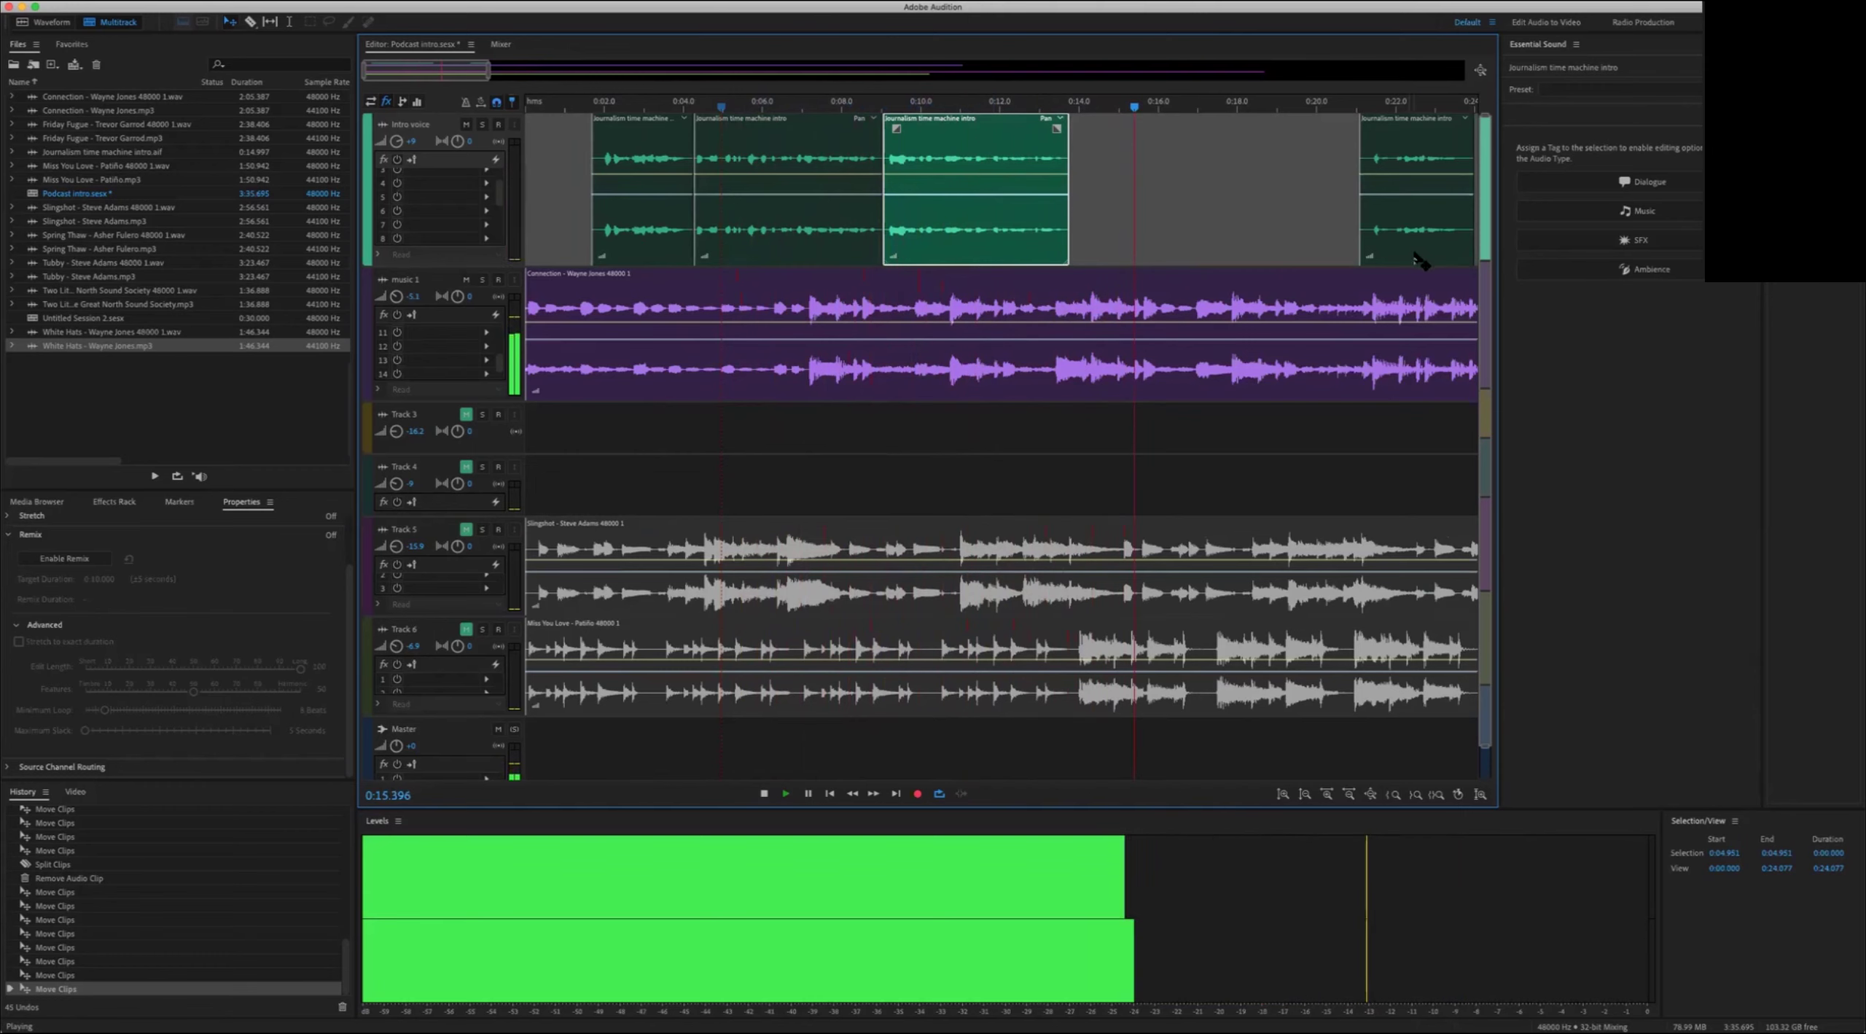
pyautogui.press('space')
# Step: Move the last voice phrase to about 14.6 seconds and play the intro from about 11 seconds
pyautogui.moveTo(1420, 255); pyautogui.dragTo(1166, 250)
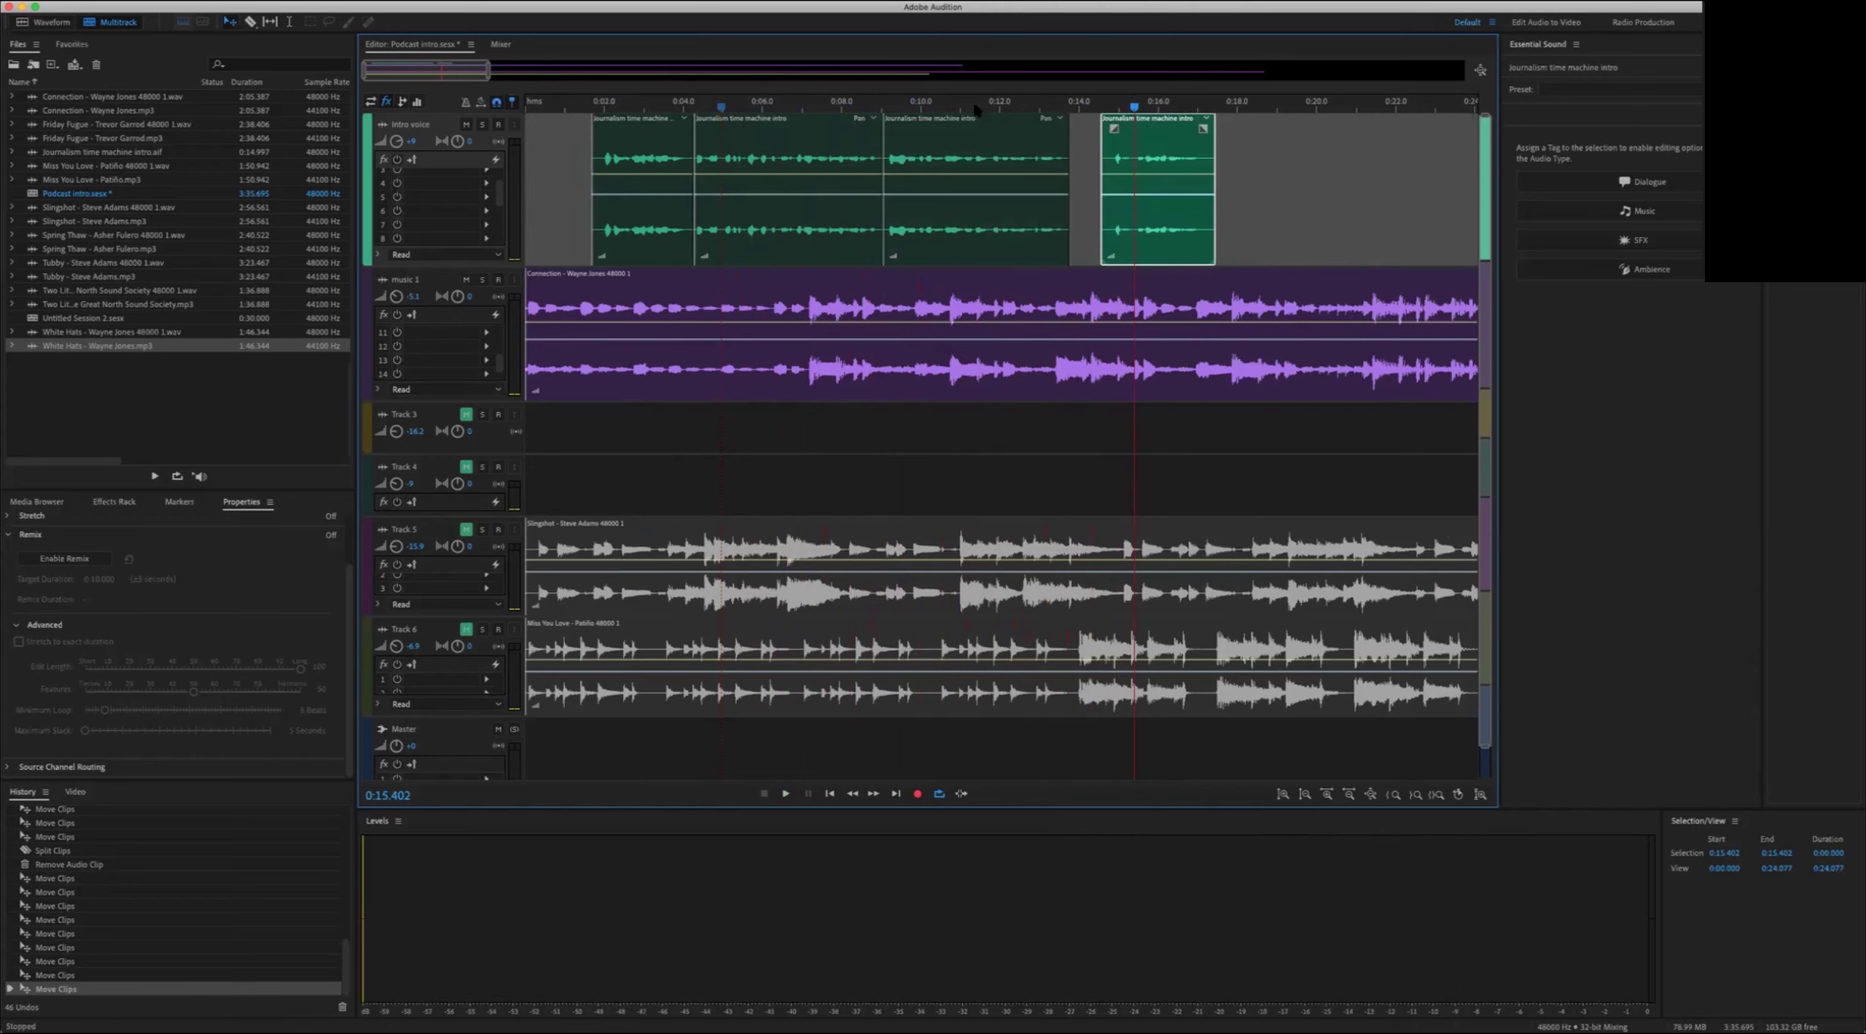
pyautogui.click(962, 480)
pyautogui.press('space')
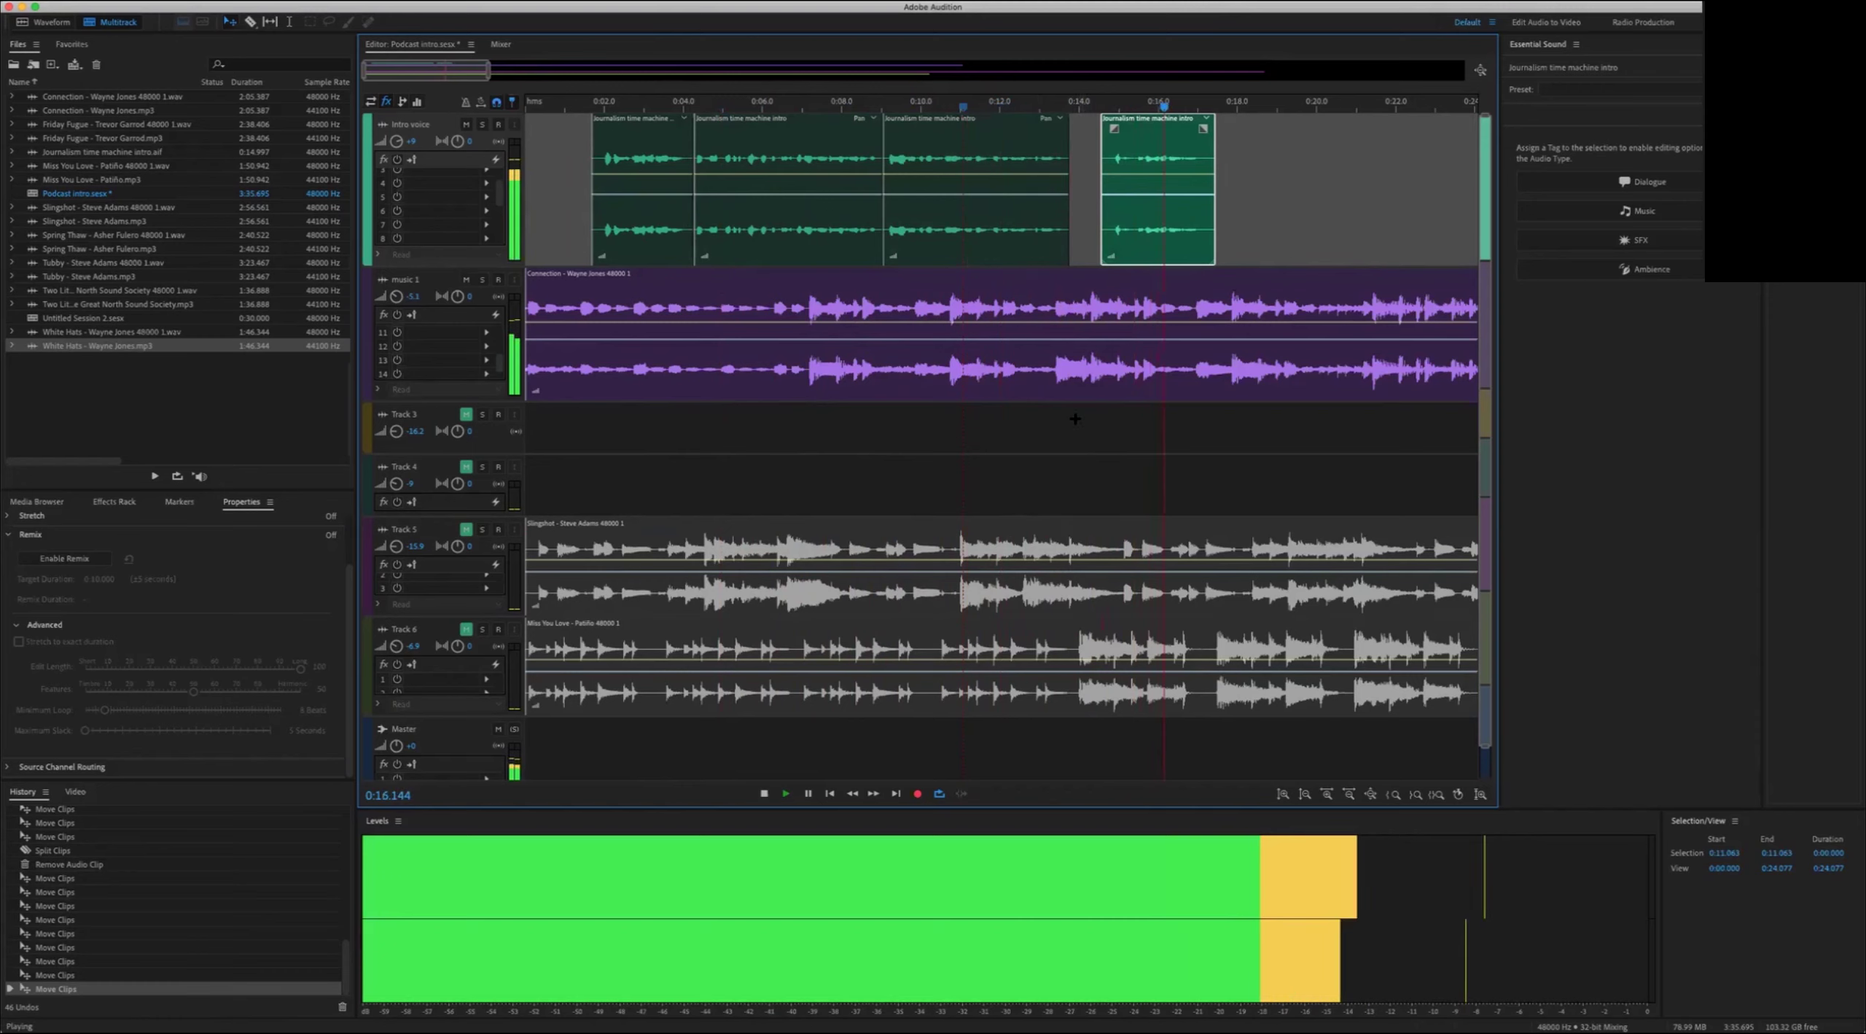
pyautogui.press('space')
# Step: Move the last voice phrase to about 14.2 seconds and play the intro from about 10.6 seconds through the music behind it
pyautogui.moveTo(1149, 249); pyautogui.dragTo(1141, 257)
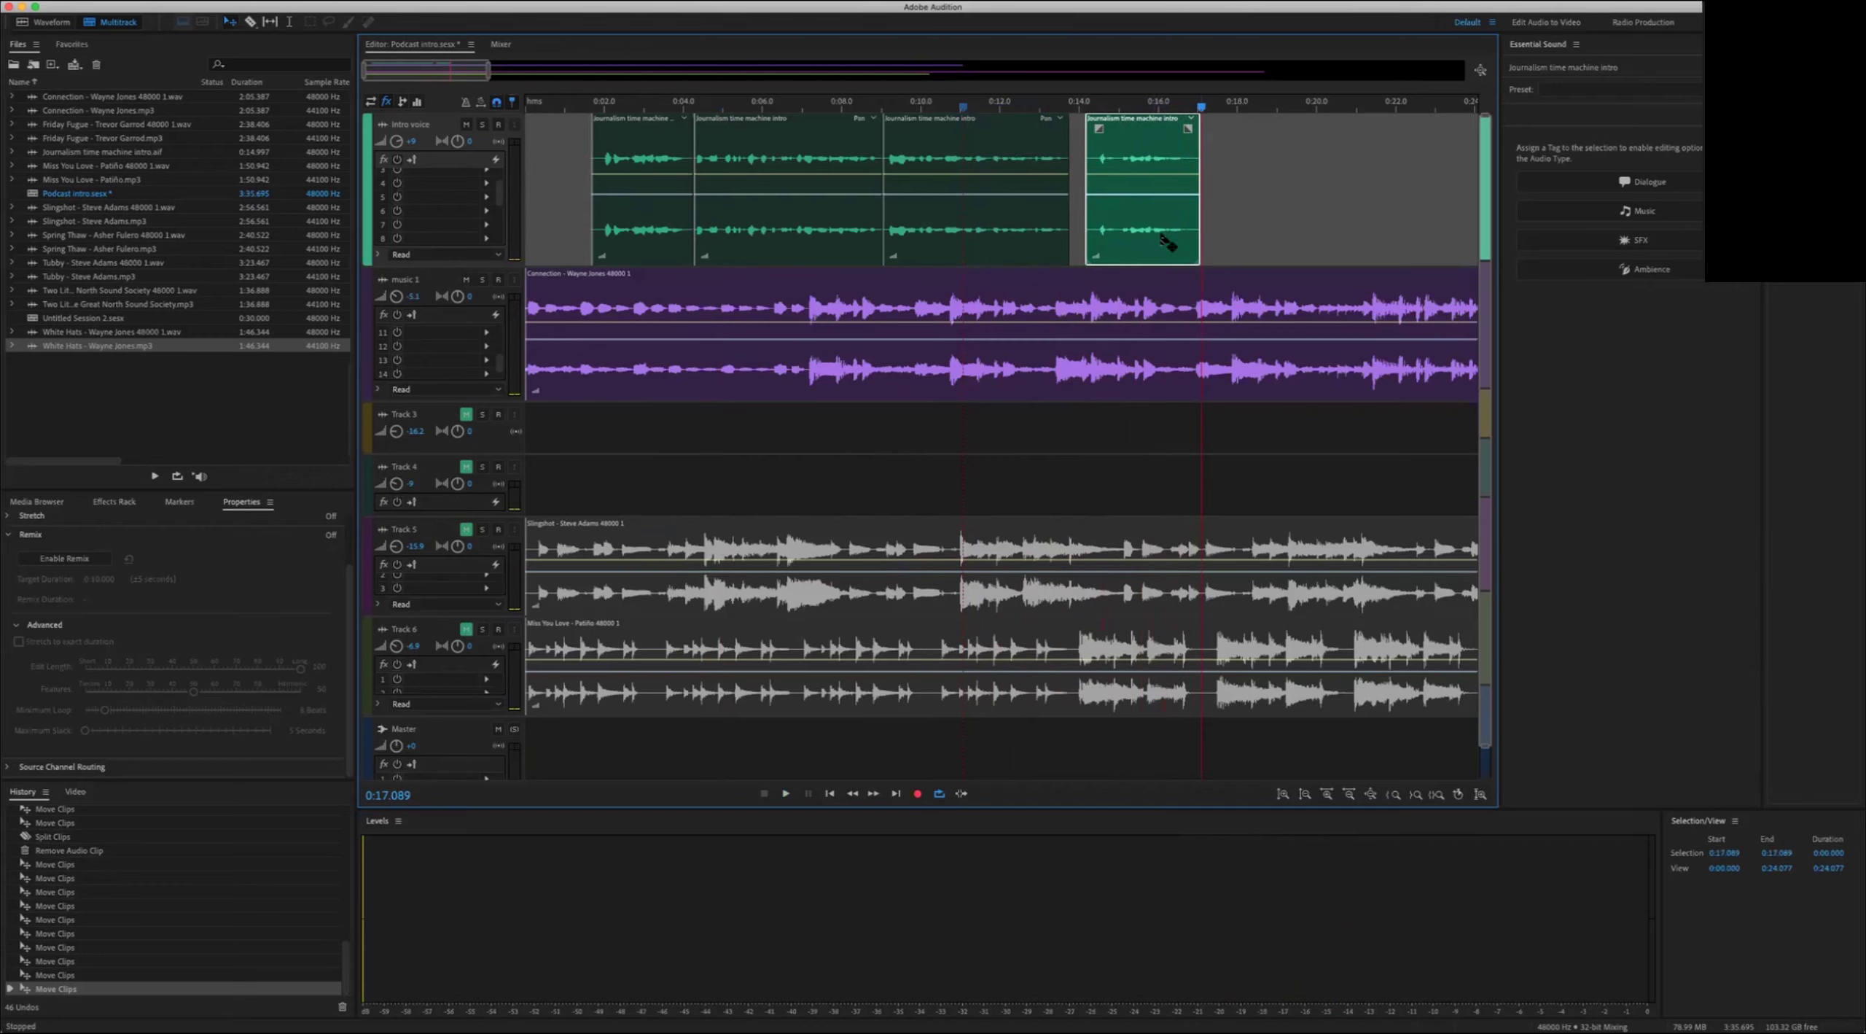
pyautogui.moveTo(1028, 95); pyautogui.dragTo(943, 104)
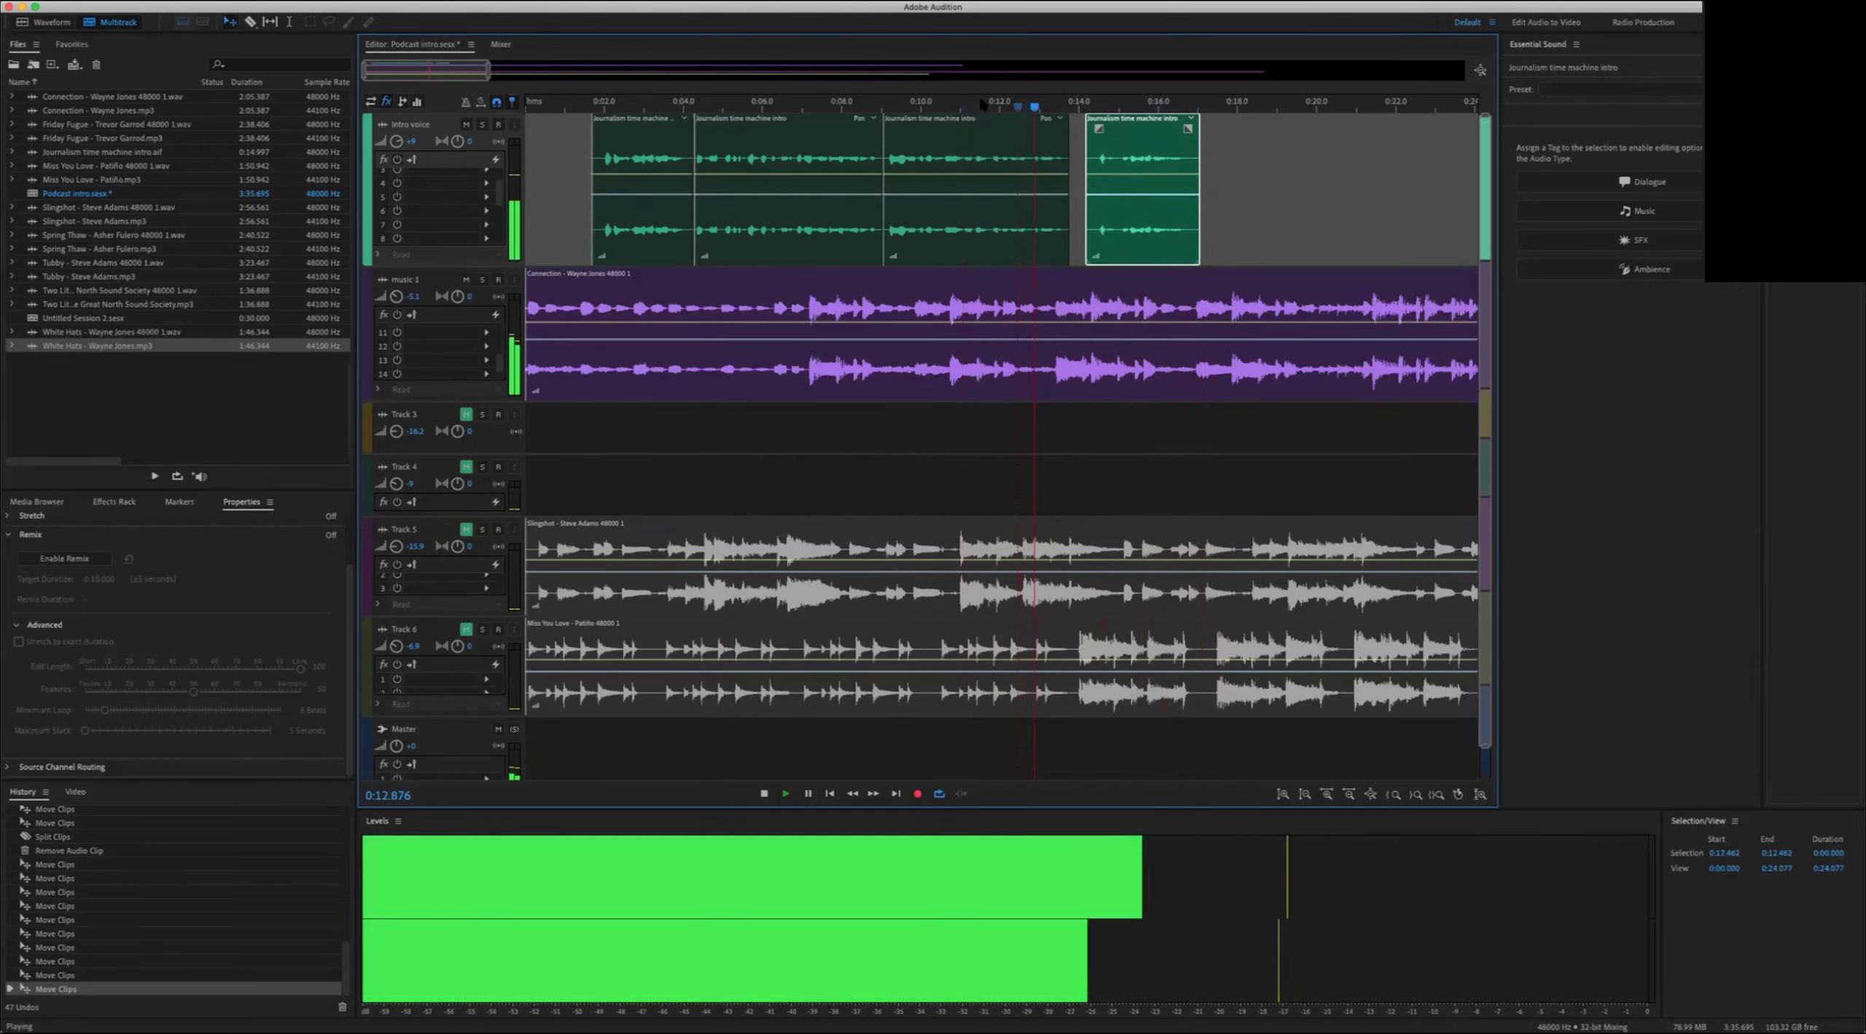
pyautogui.press('space')
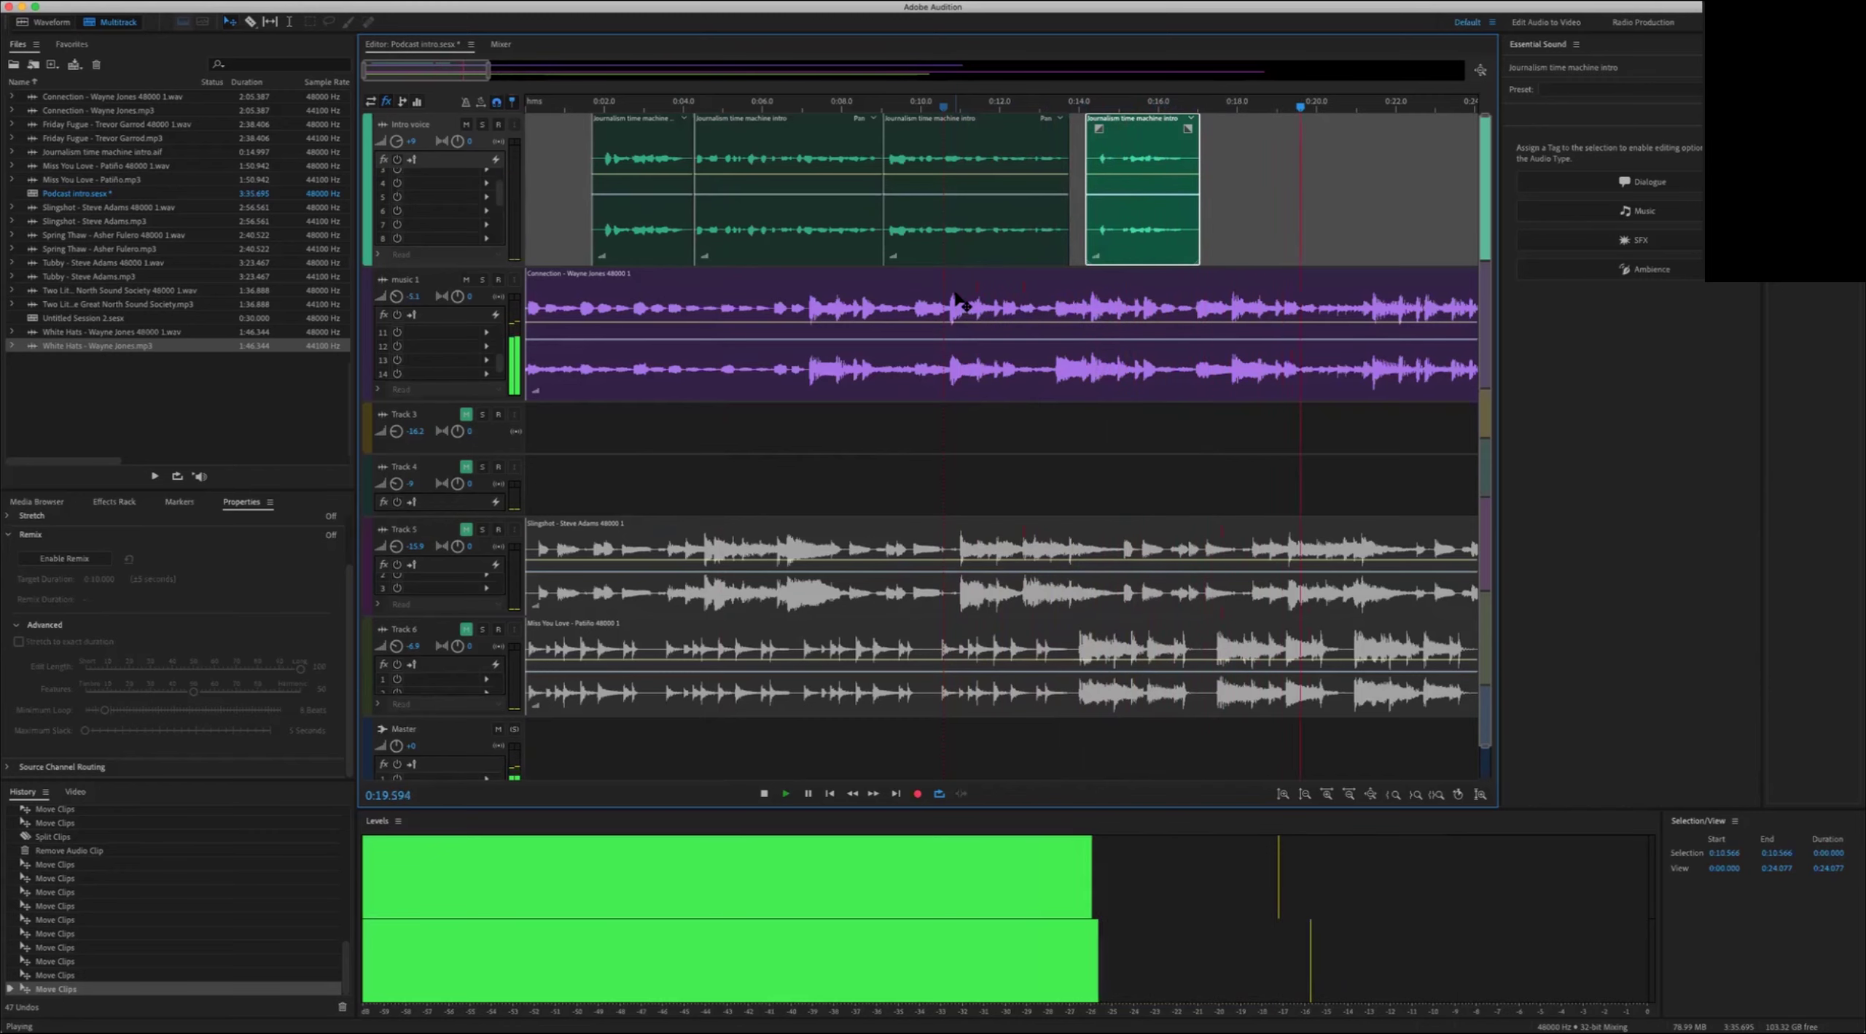
pyautogui.press('space')
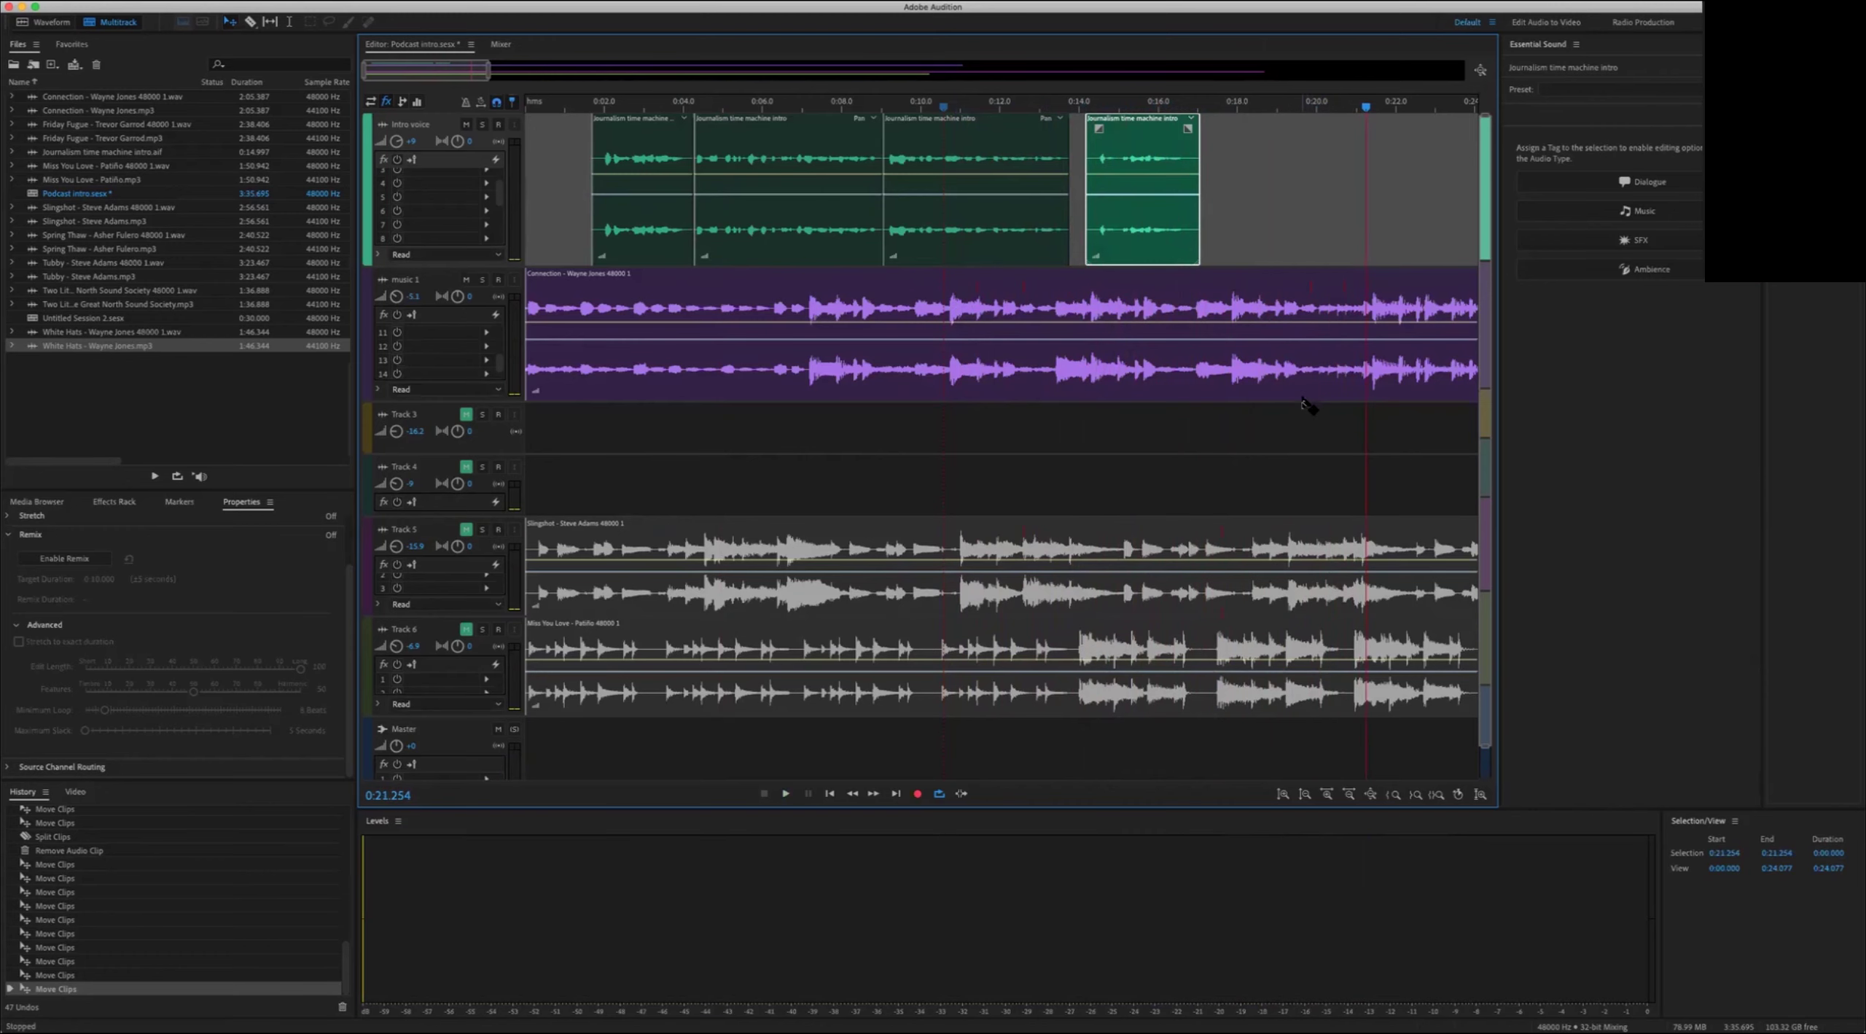
# Step: Split the Connection music clip at about 21.3 seconds, after the last voice phrase
pyautogui.press('-')
pyautogui.press('-')
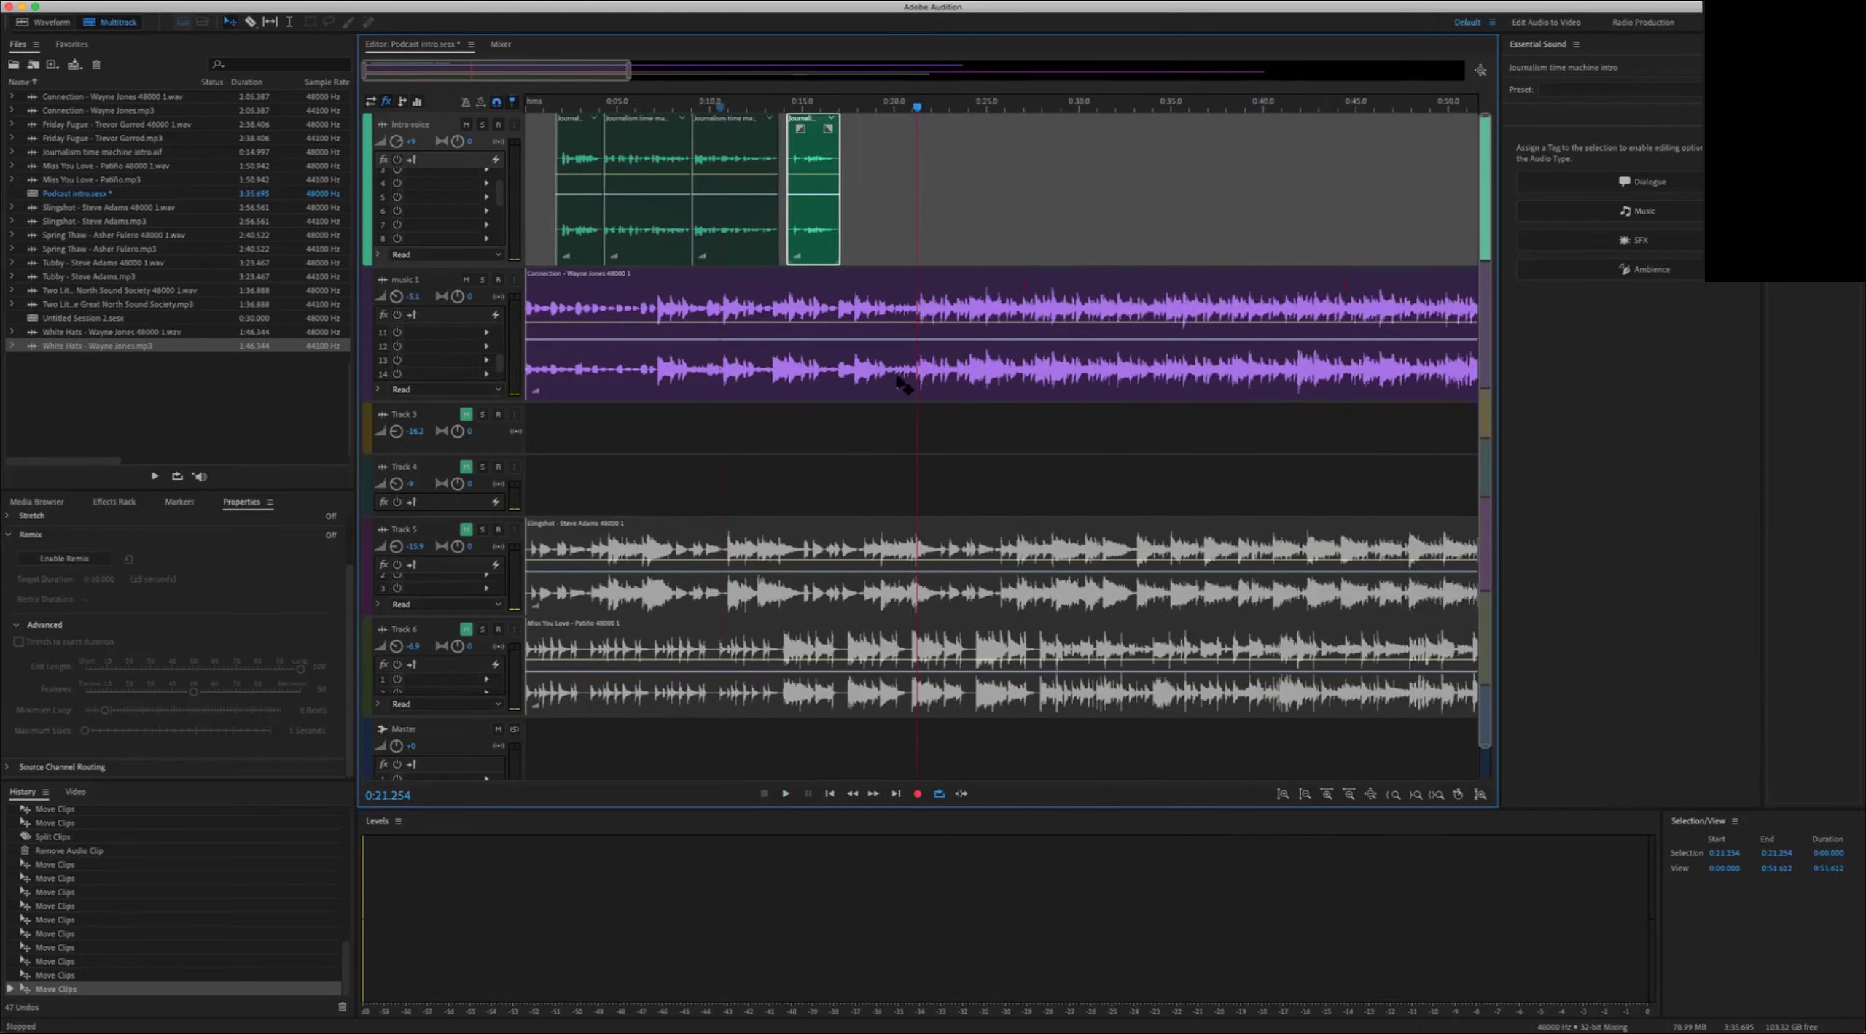
pyautogui.click(922, 395)
pyautogui.press('super+k')
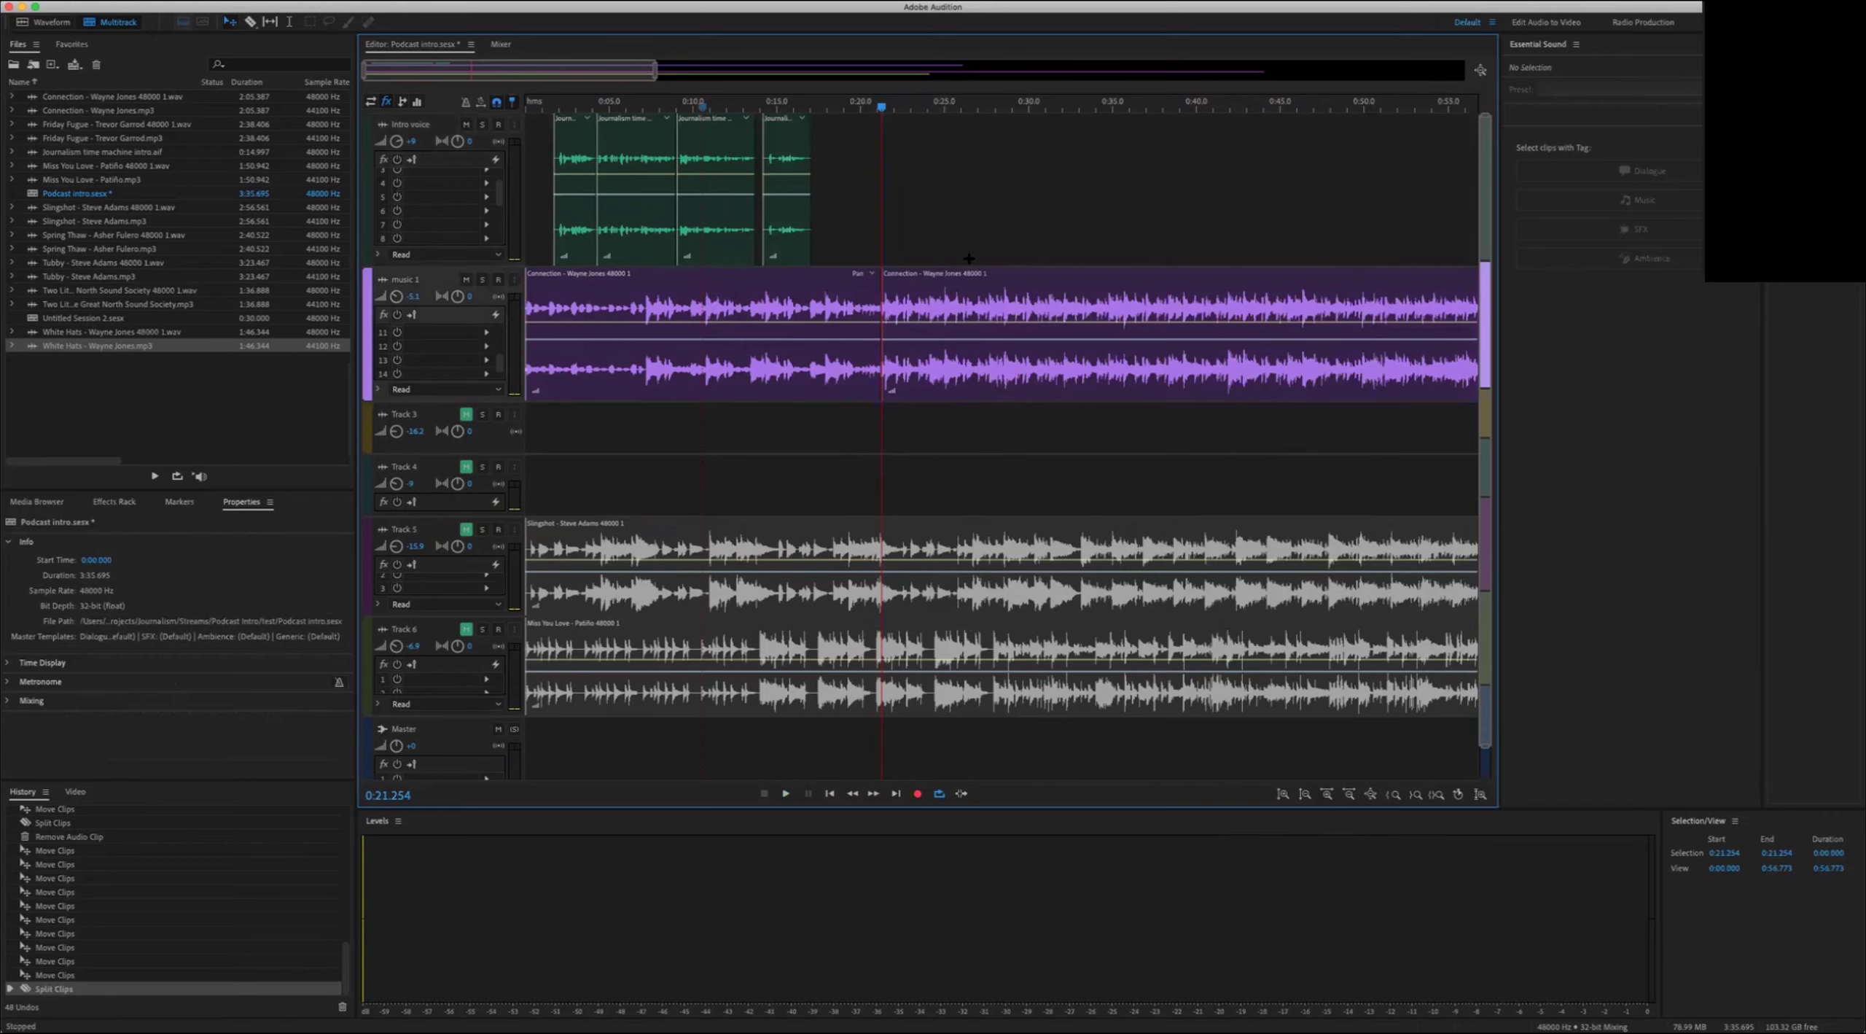
# Step: Play the closing part of the Connection music and split the clip in its fade-out at about 1:39.7
pyautogui.press('-')
pyautogui.press('-')
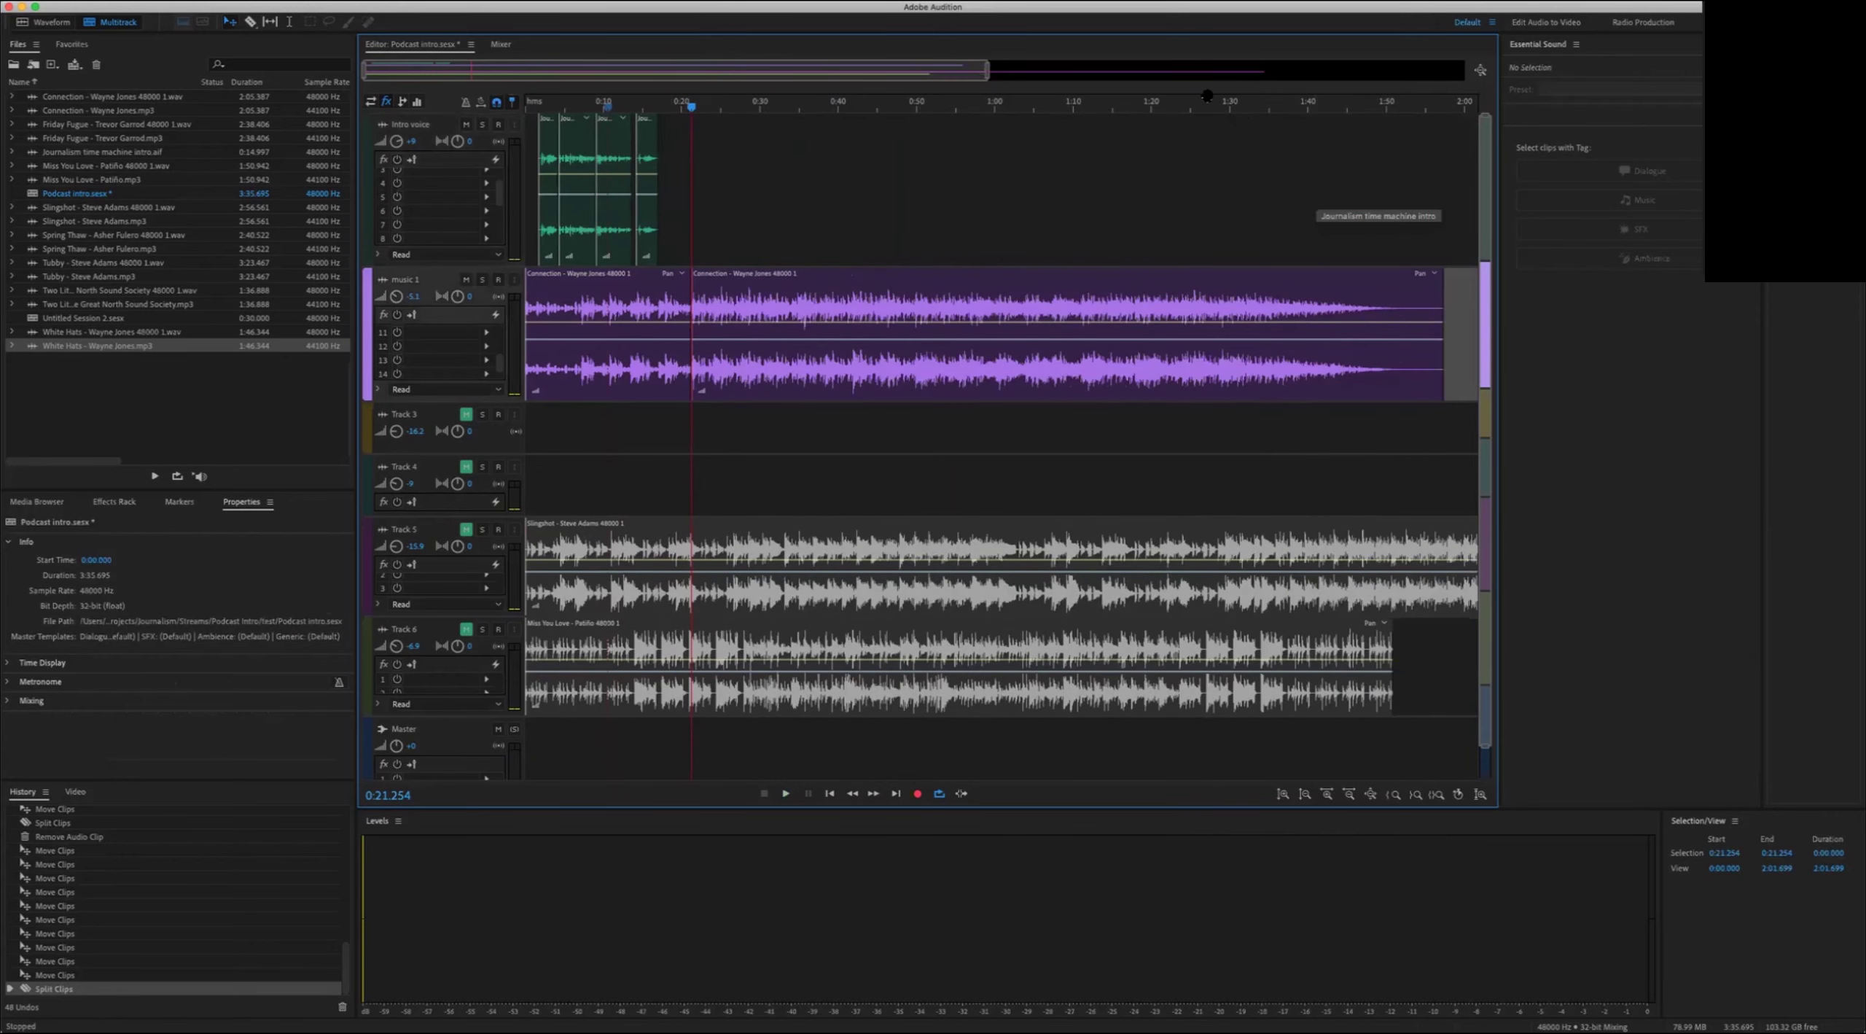
pyautogui.hscroll(1, 1229, 166)
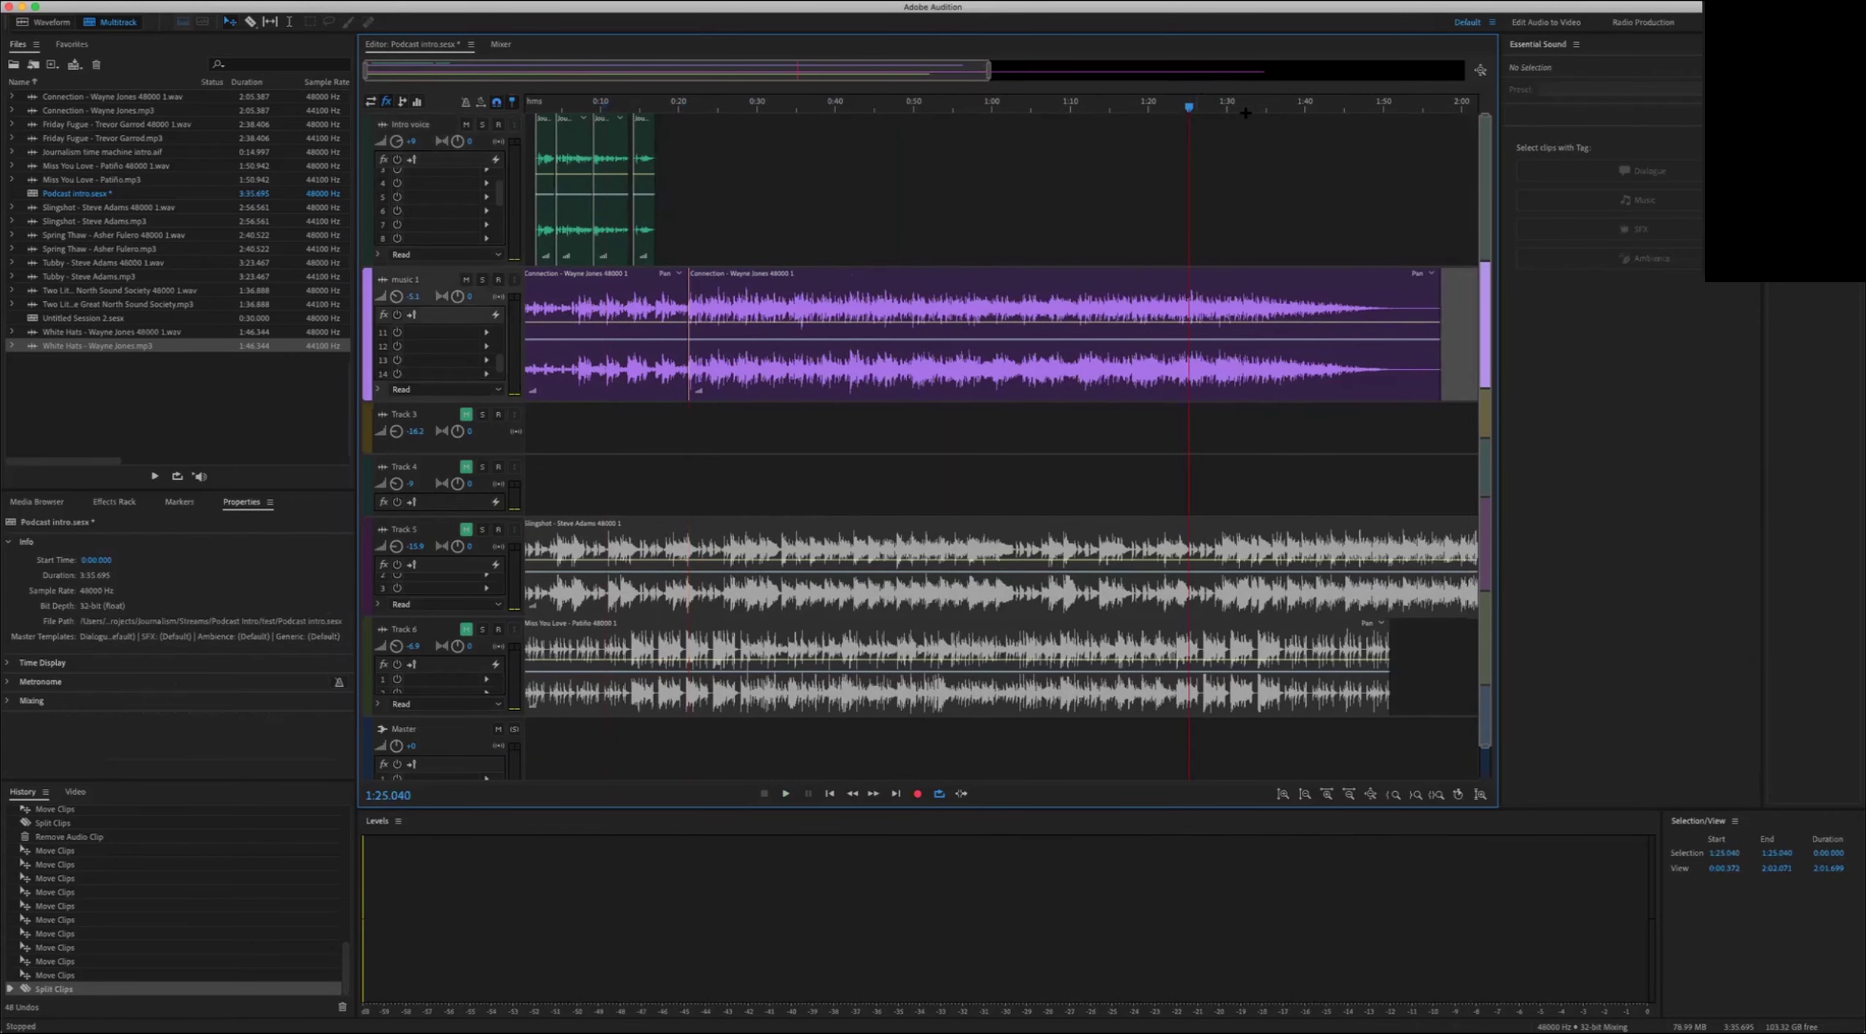
pyautogui.press('space')
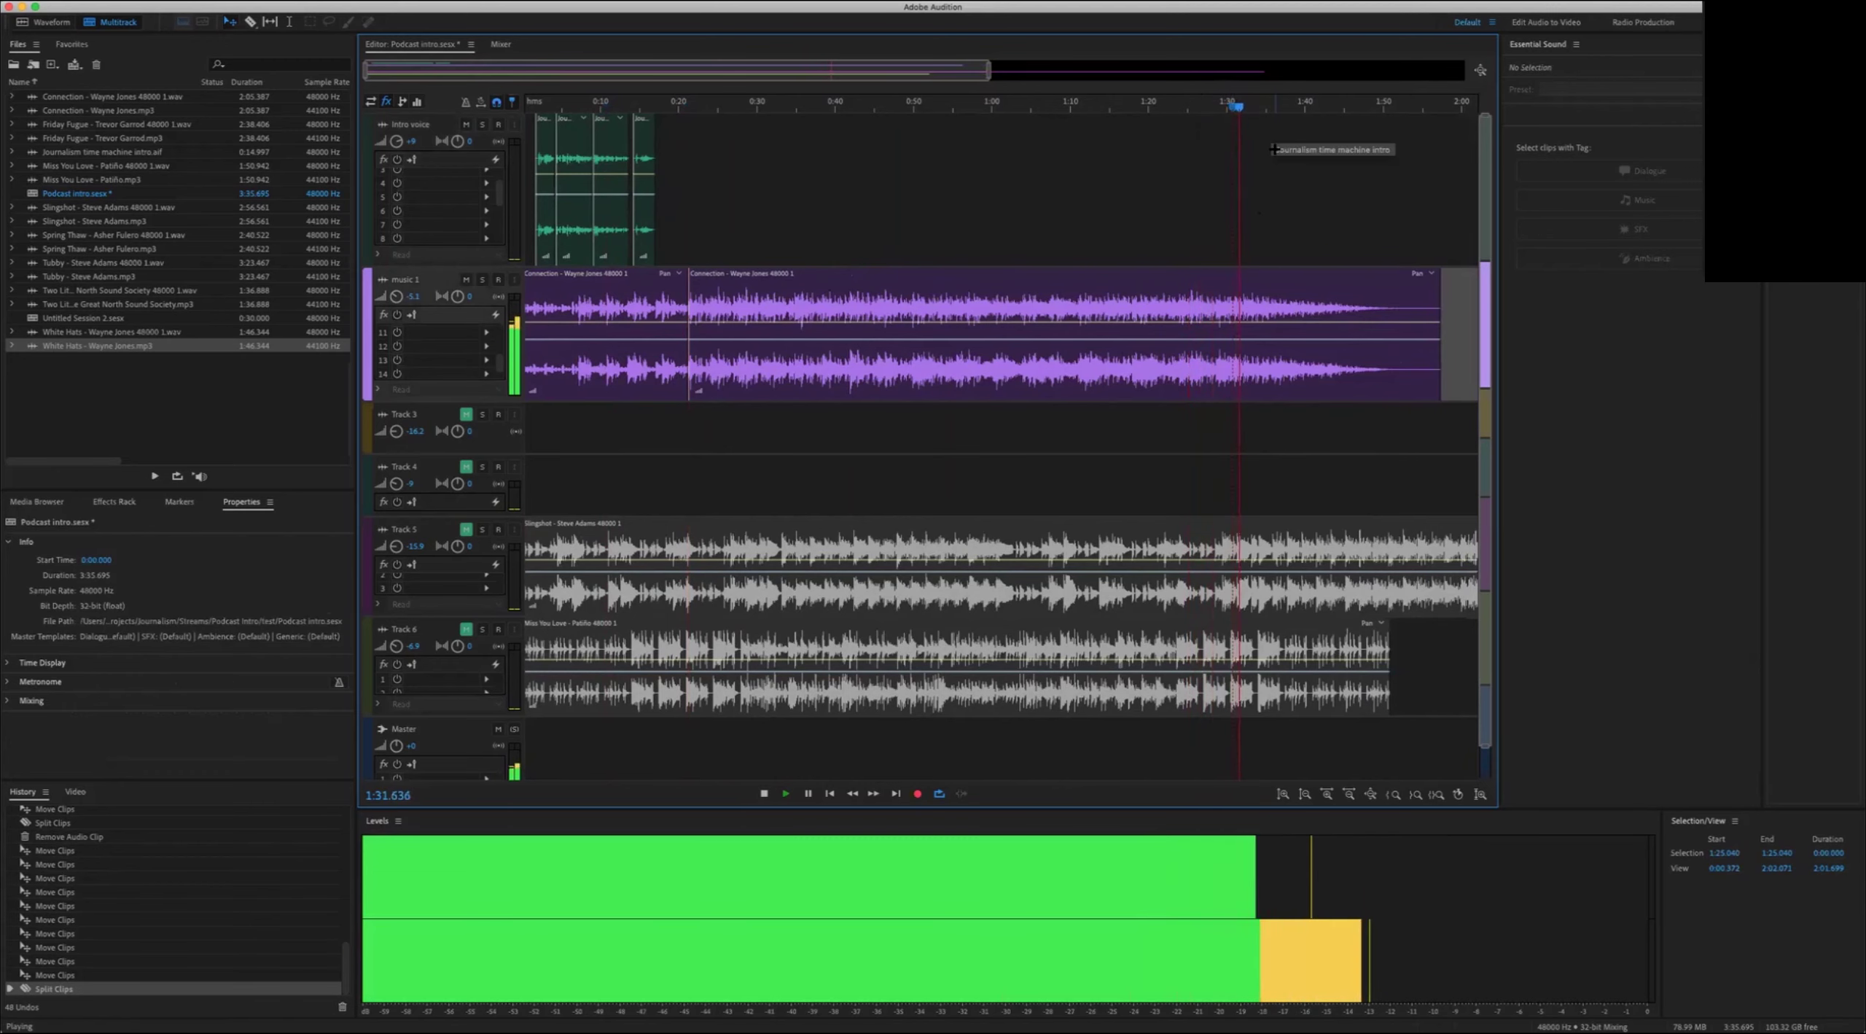
pyautogui.scroll(1, 1239, 186)
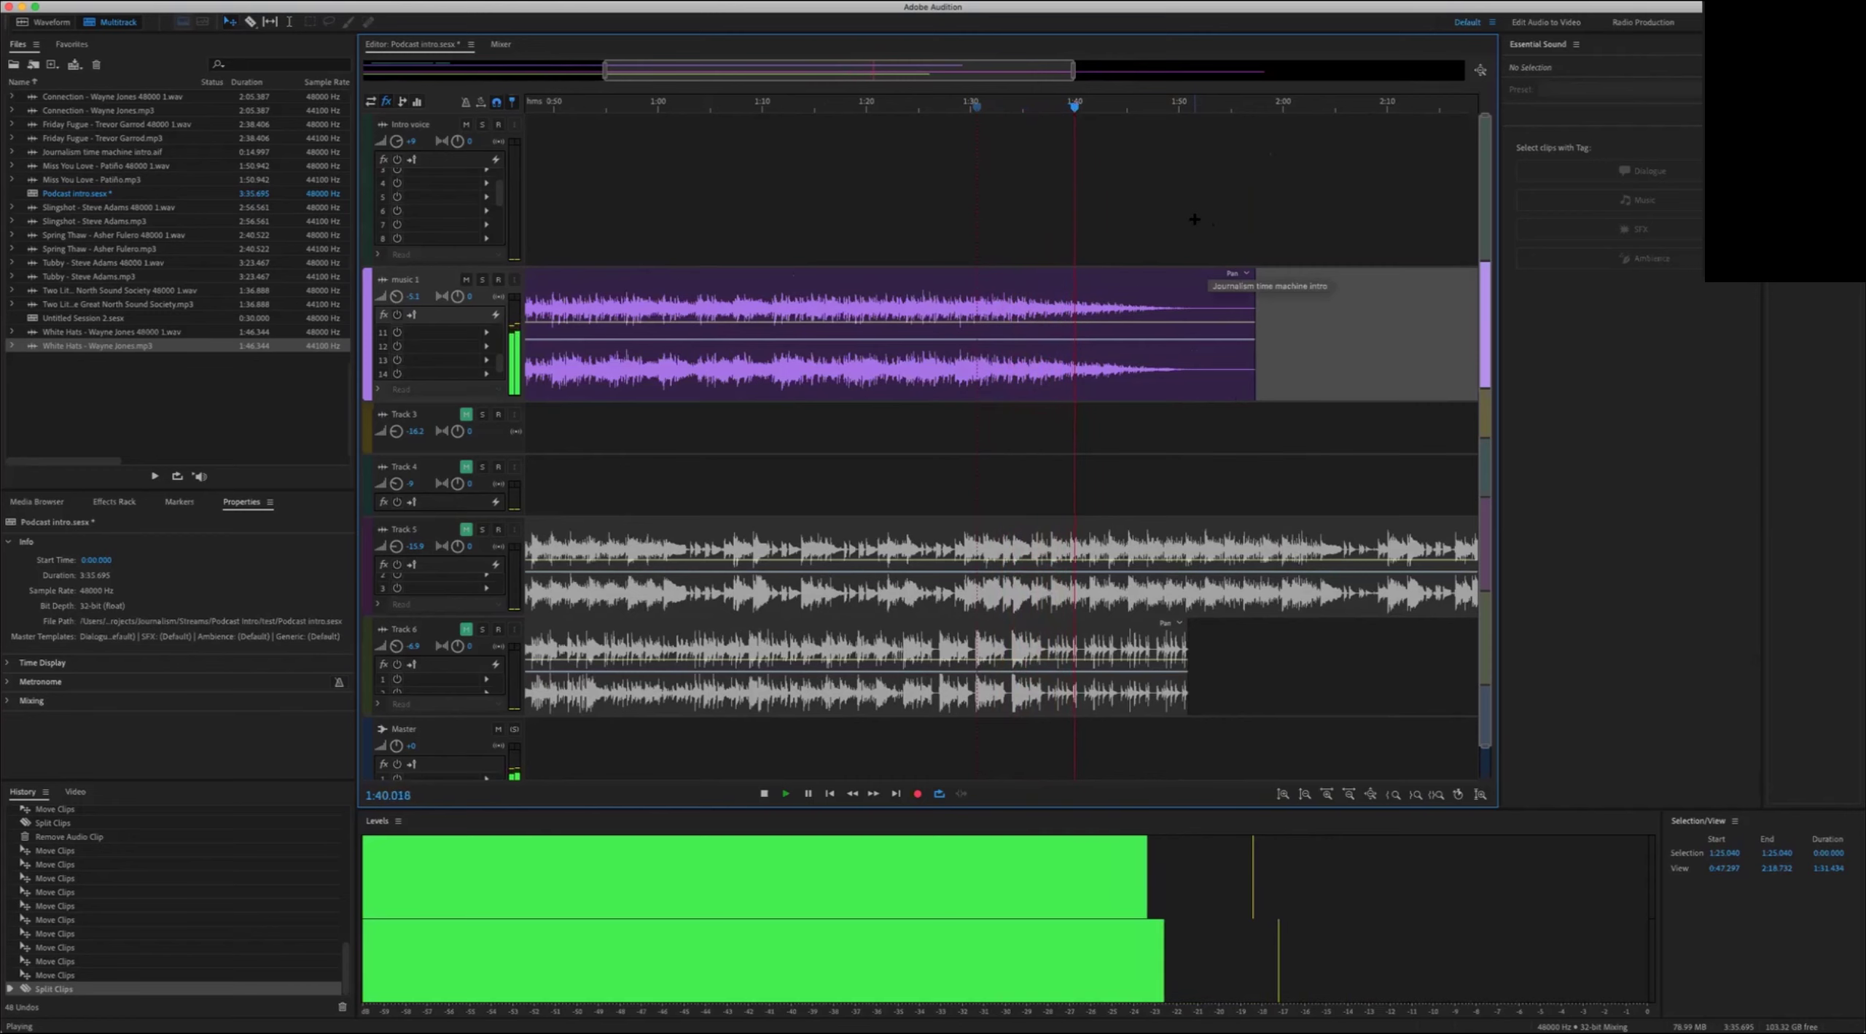
pyautogui.press('space')
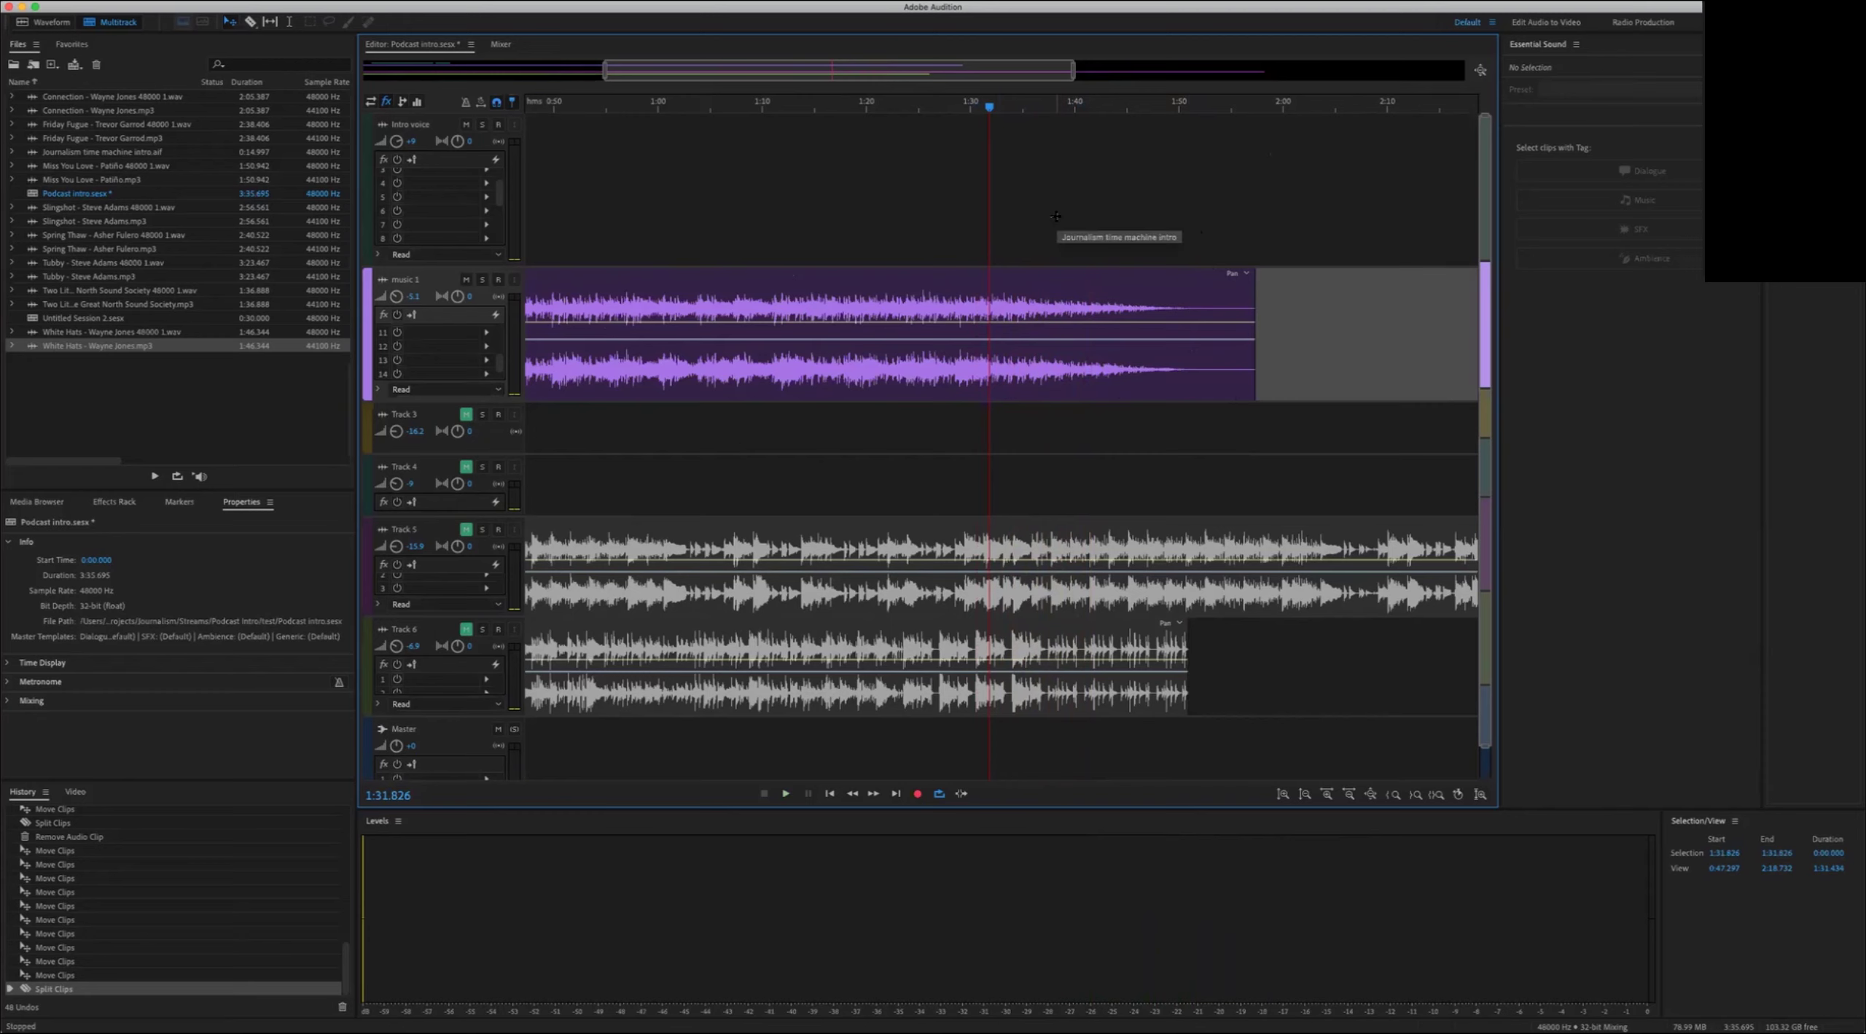
pyautogui.press('space')
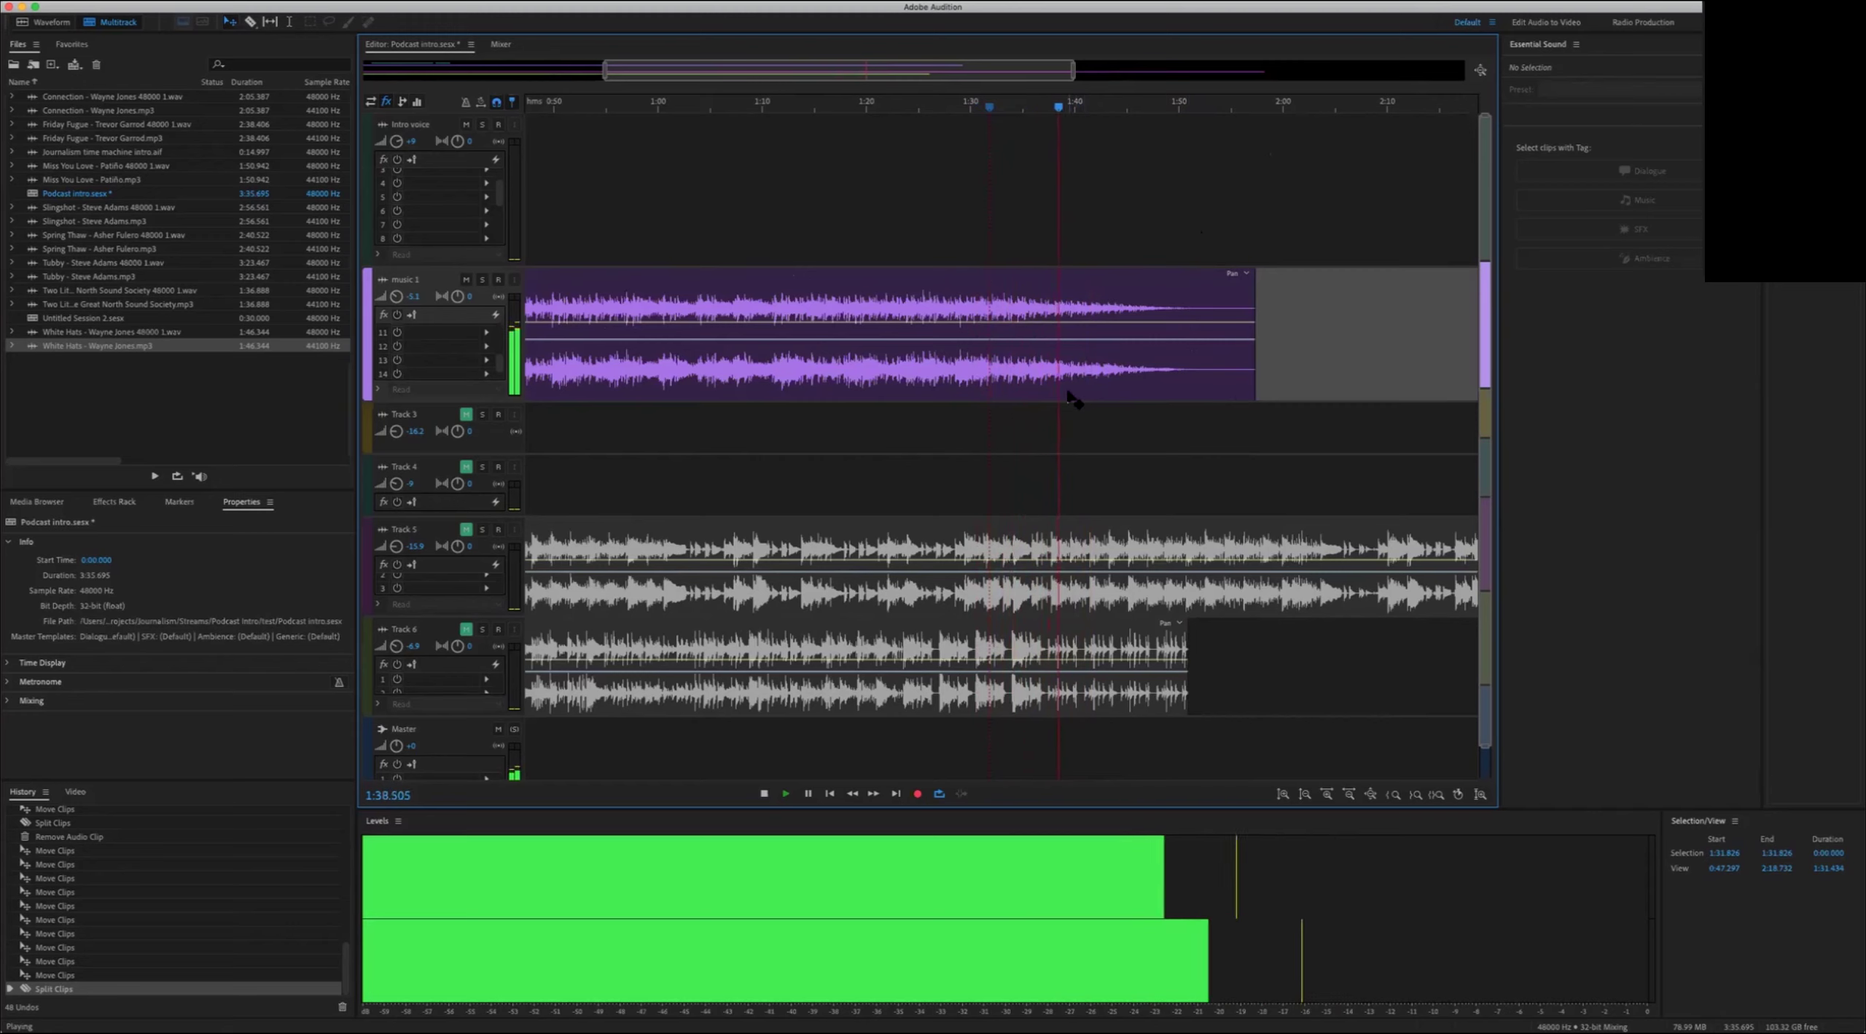
pyautogui.press('space')
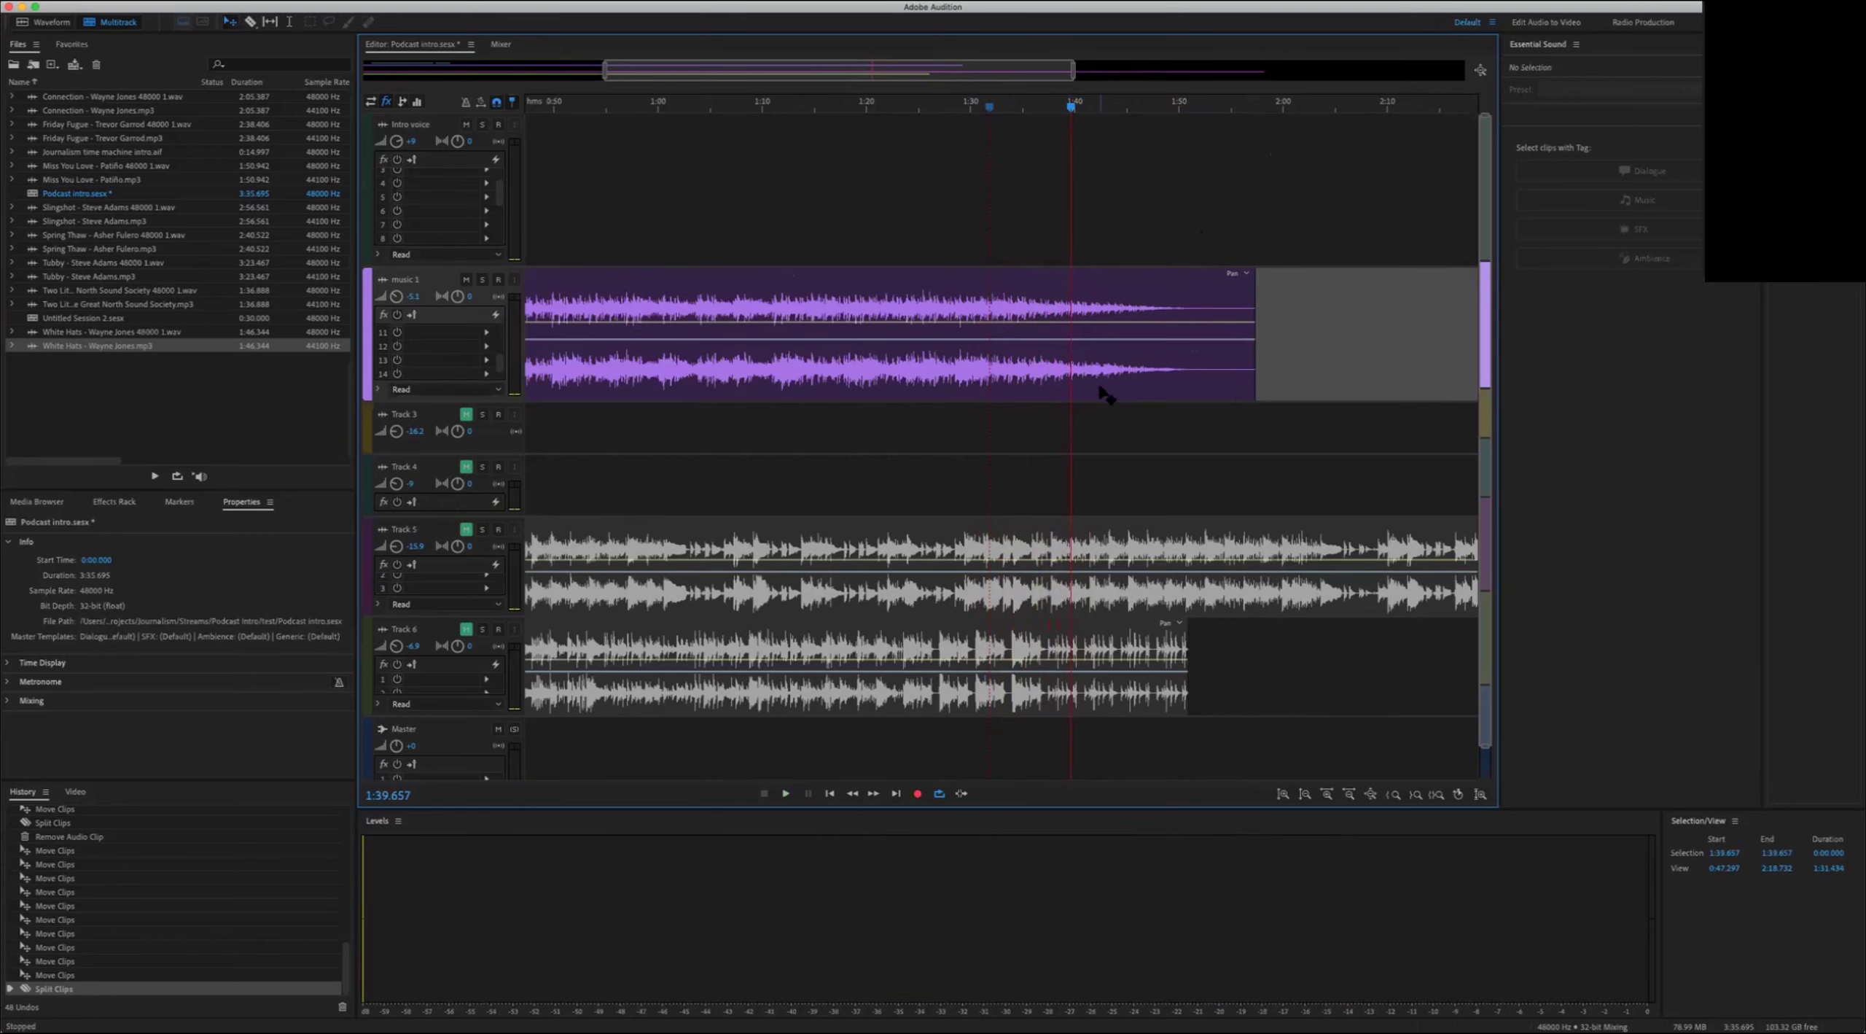
pyautogui.click(1086, 387)
pyautogui.press('super+k')
# Step: Delete the middle section of the Connection music and move the fade-out section directly behind the opening section
pyautogui.scroll(-4, 736, 401)
pyautogui.click(737, 394)
pyautogui.press('Delete')
pyautogui.moveTo(1041, 387); pyautogui.dragTo(629, 379)
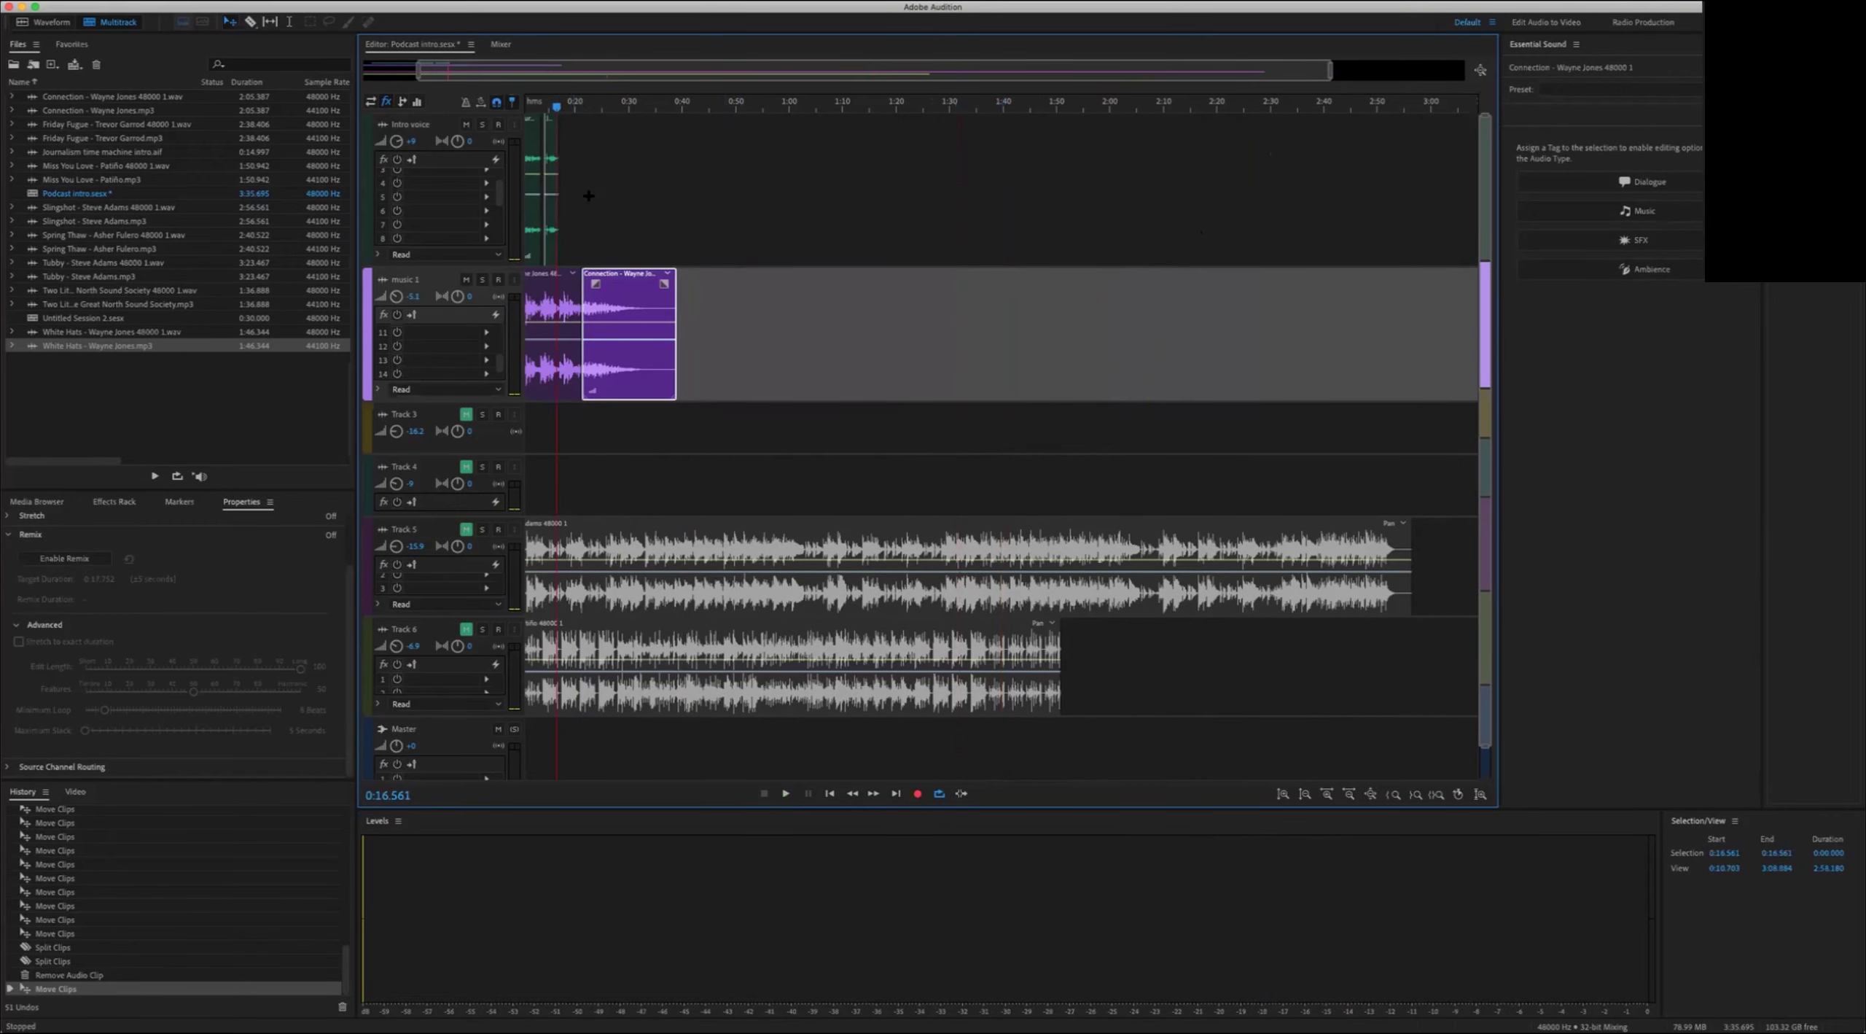
# Step: Move the fade-out section to about 25 seconds, extend the opening music section to about 23.2 seconds and play the transition
pyautogui.scroll(6, 589, 195)
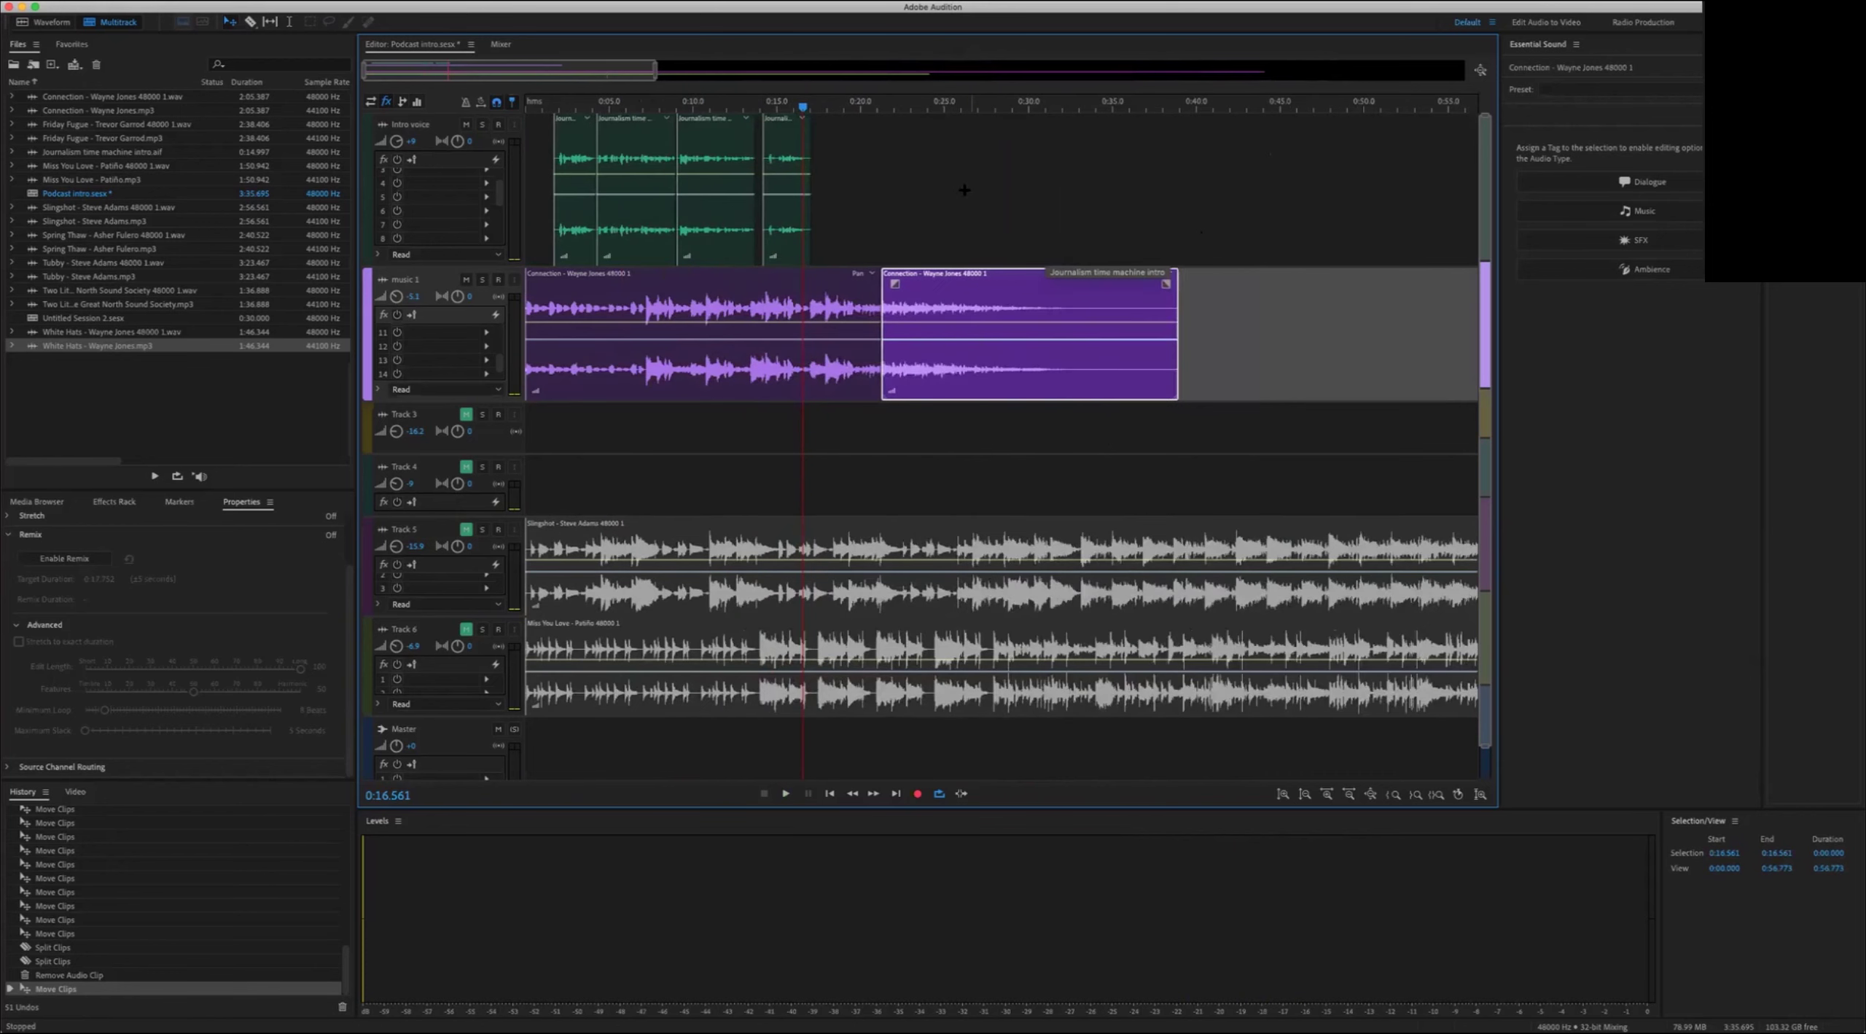
pyautogui.scroll(3, 964, 189)
pyautogui.moveTo(1325, 381); pyautogui.dragTo(1437, 380)
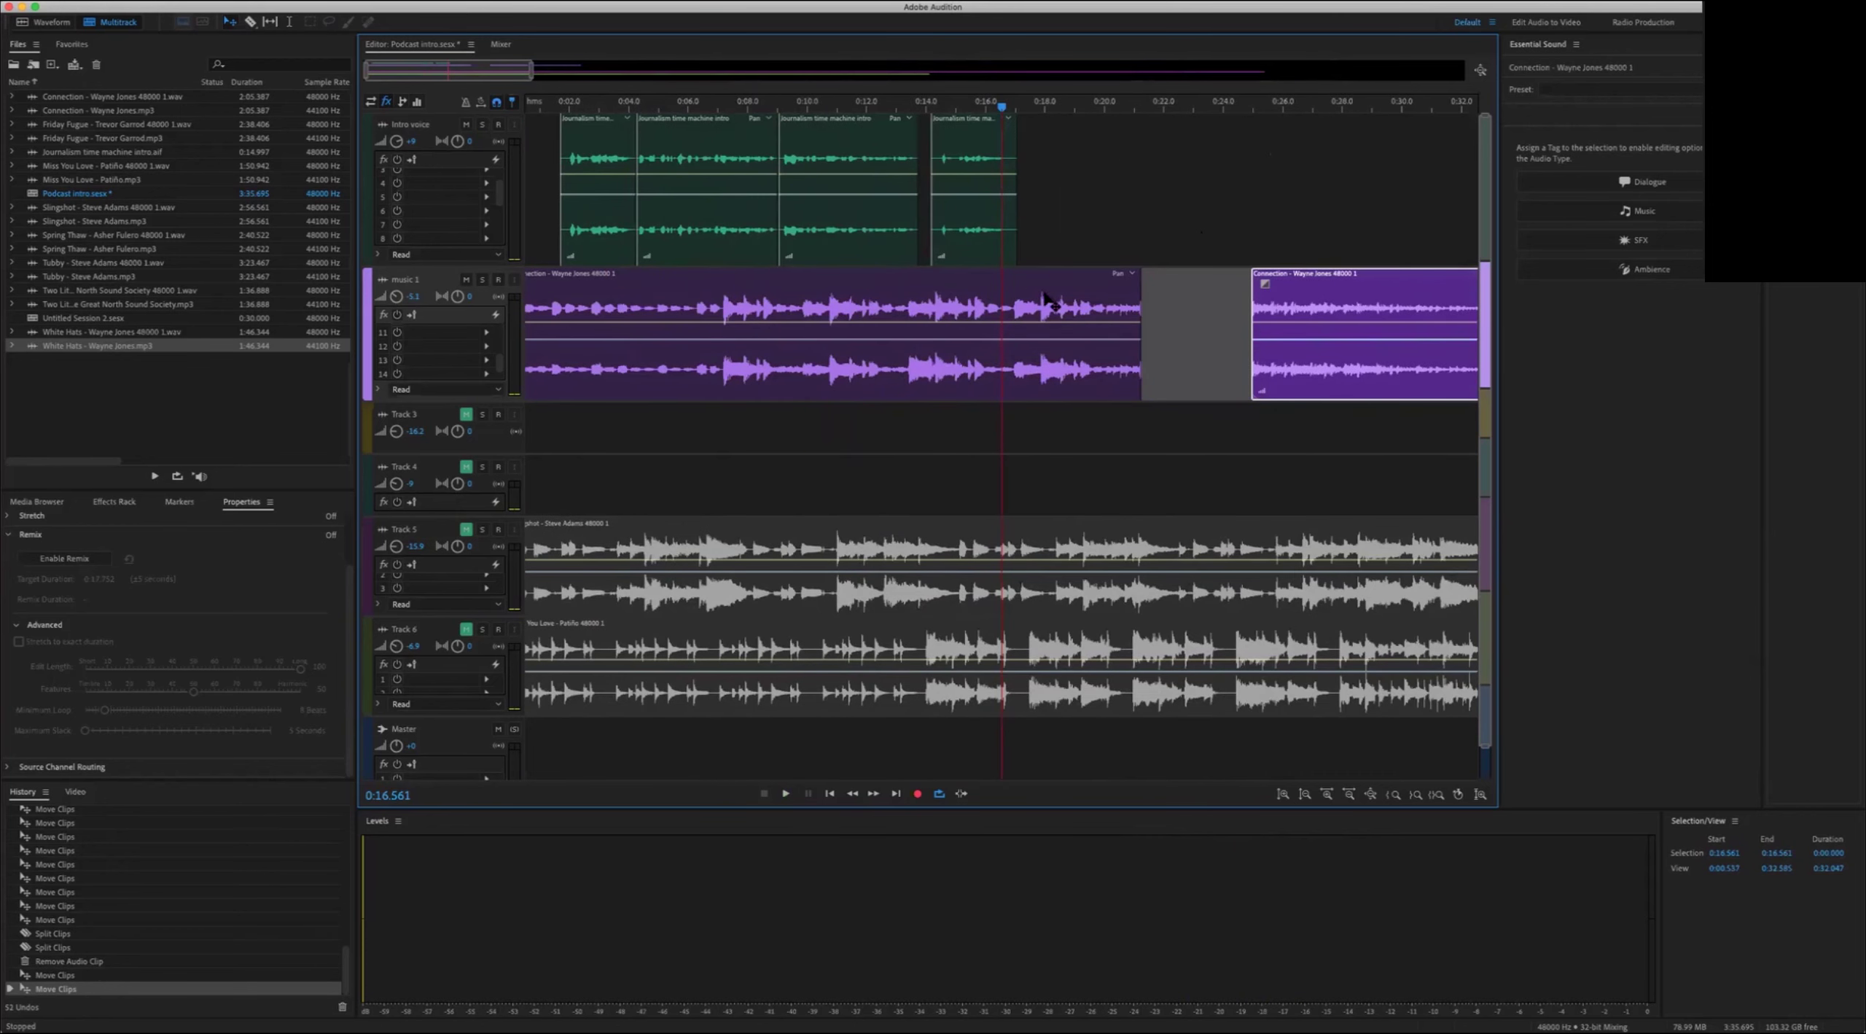
pyautogui.click(925, 106)
pyautogui.press('space')
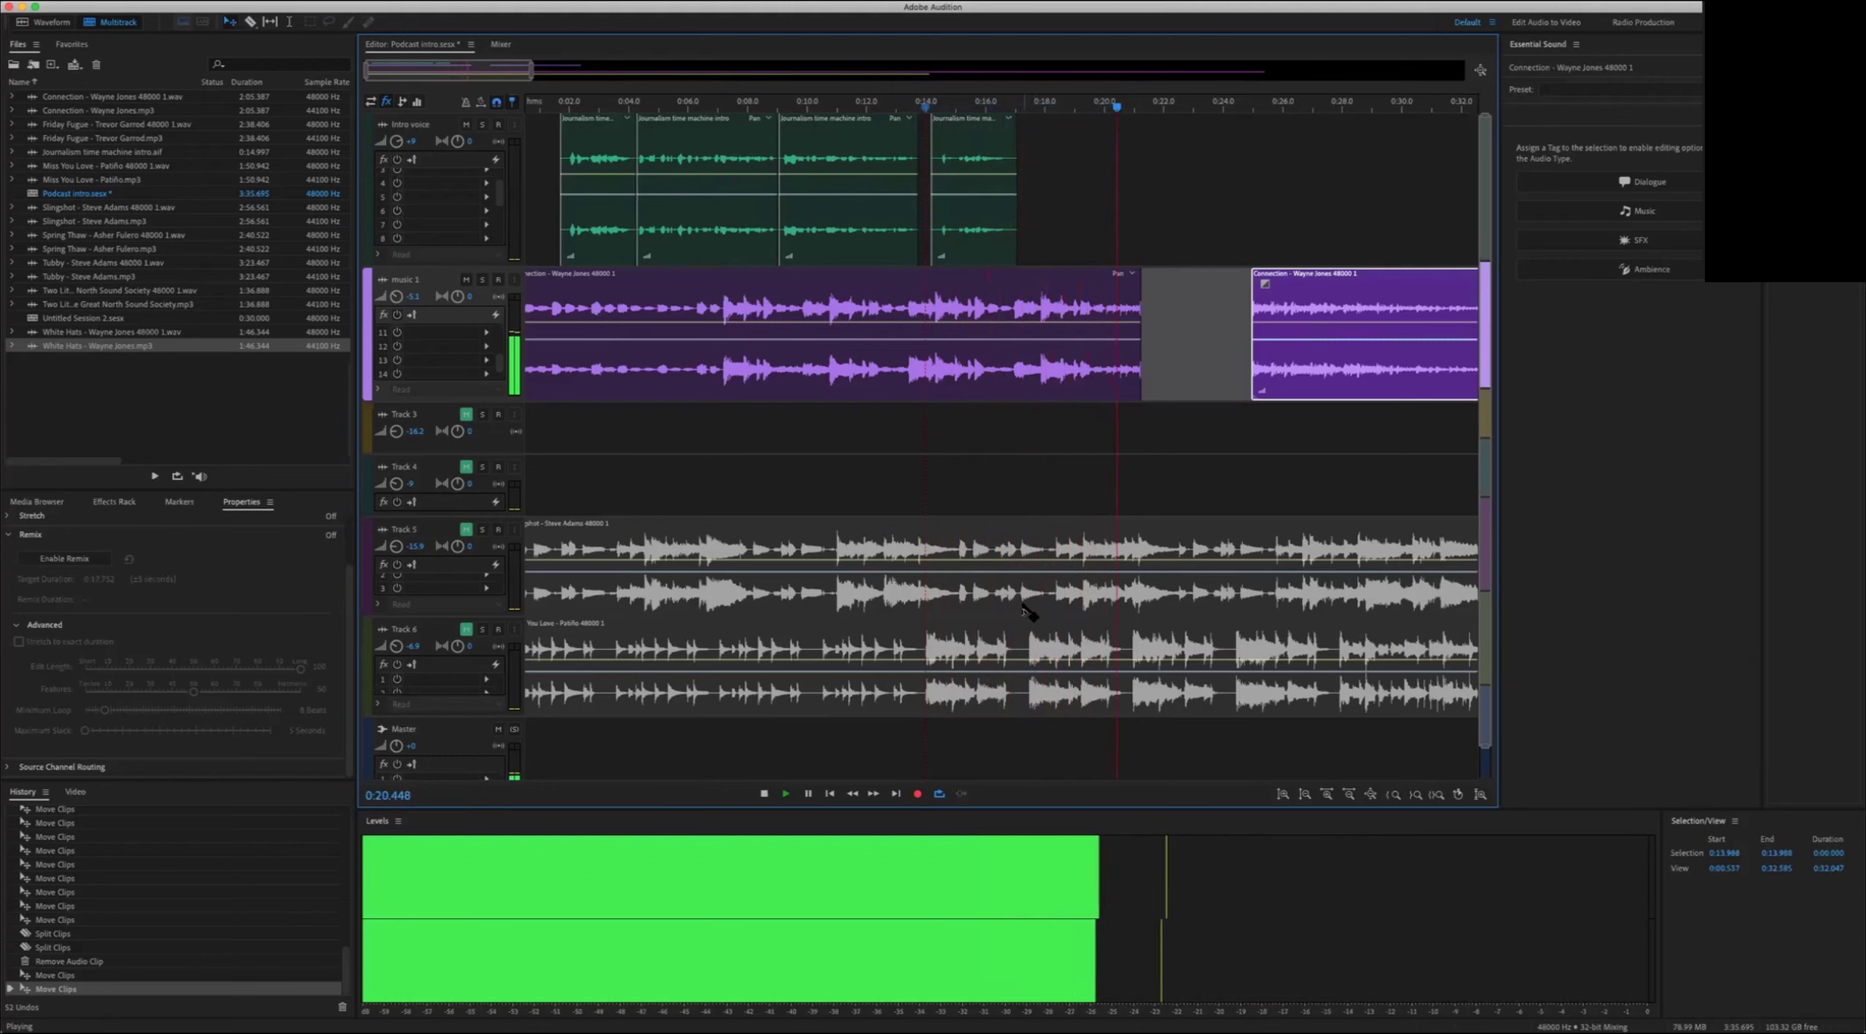
pyautogui.press('space')
pyautogui.moveTo(1143, 294); pyautogui.dragTo(1199, 294)
pyautogui.press('space')
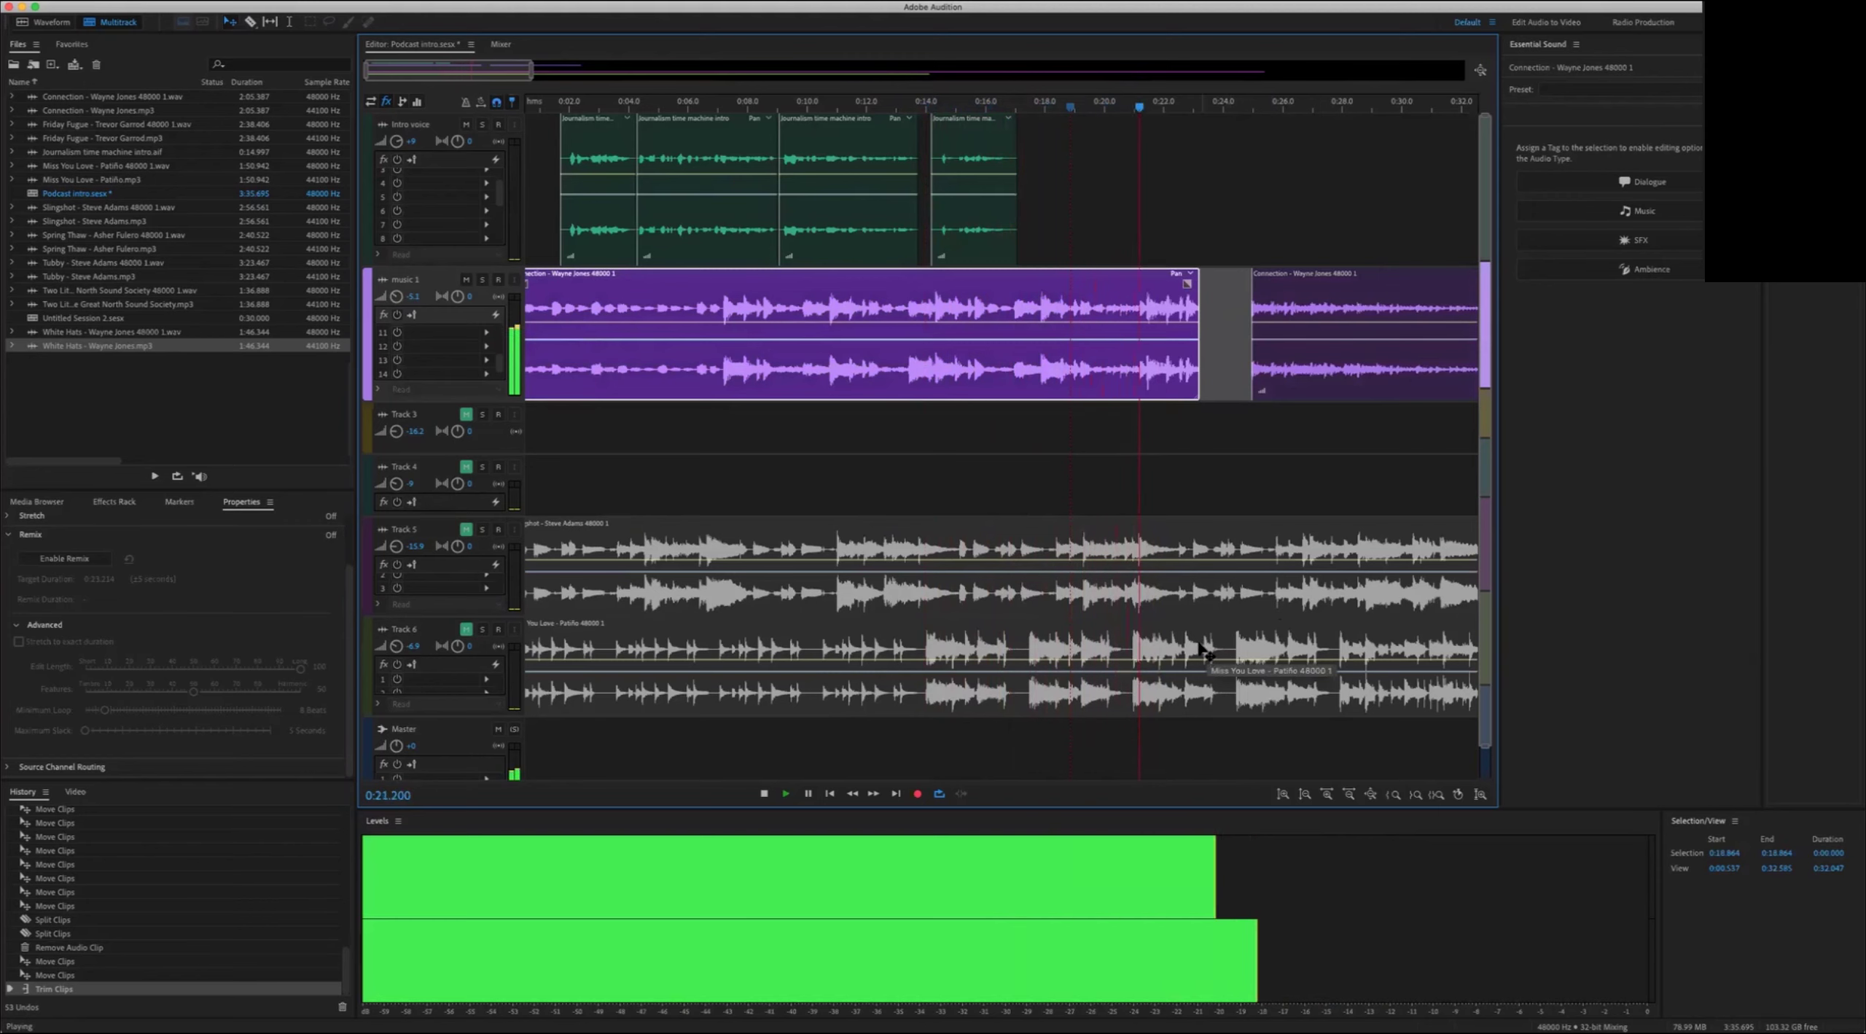
pyautogui.press('space')
# Step: Cut off the opening music section at about 21.4 seconds, move the fade-out section directly behind it and play the transition
pyautogui.press('Delete')
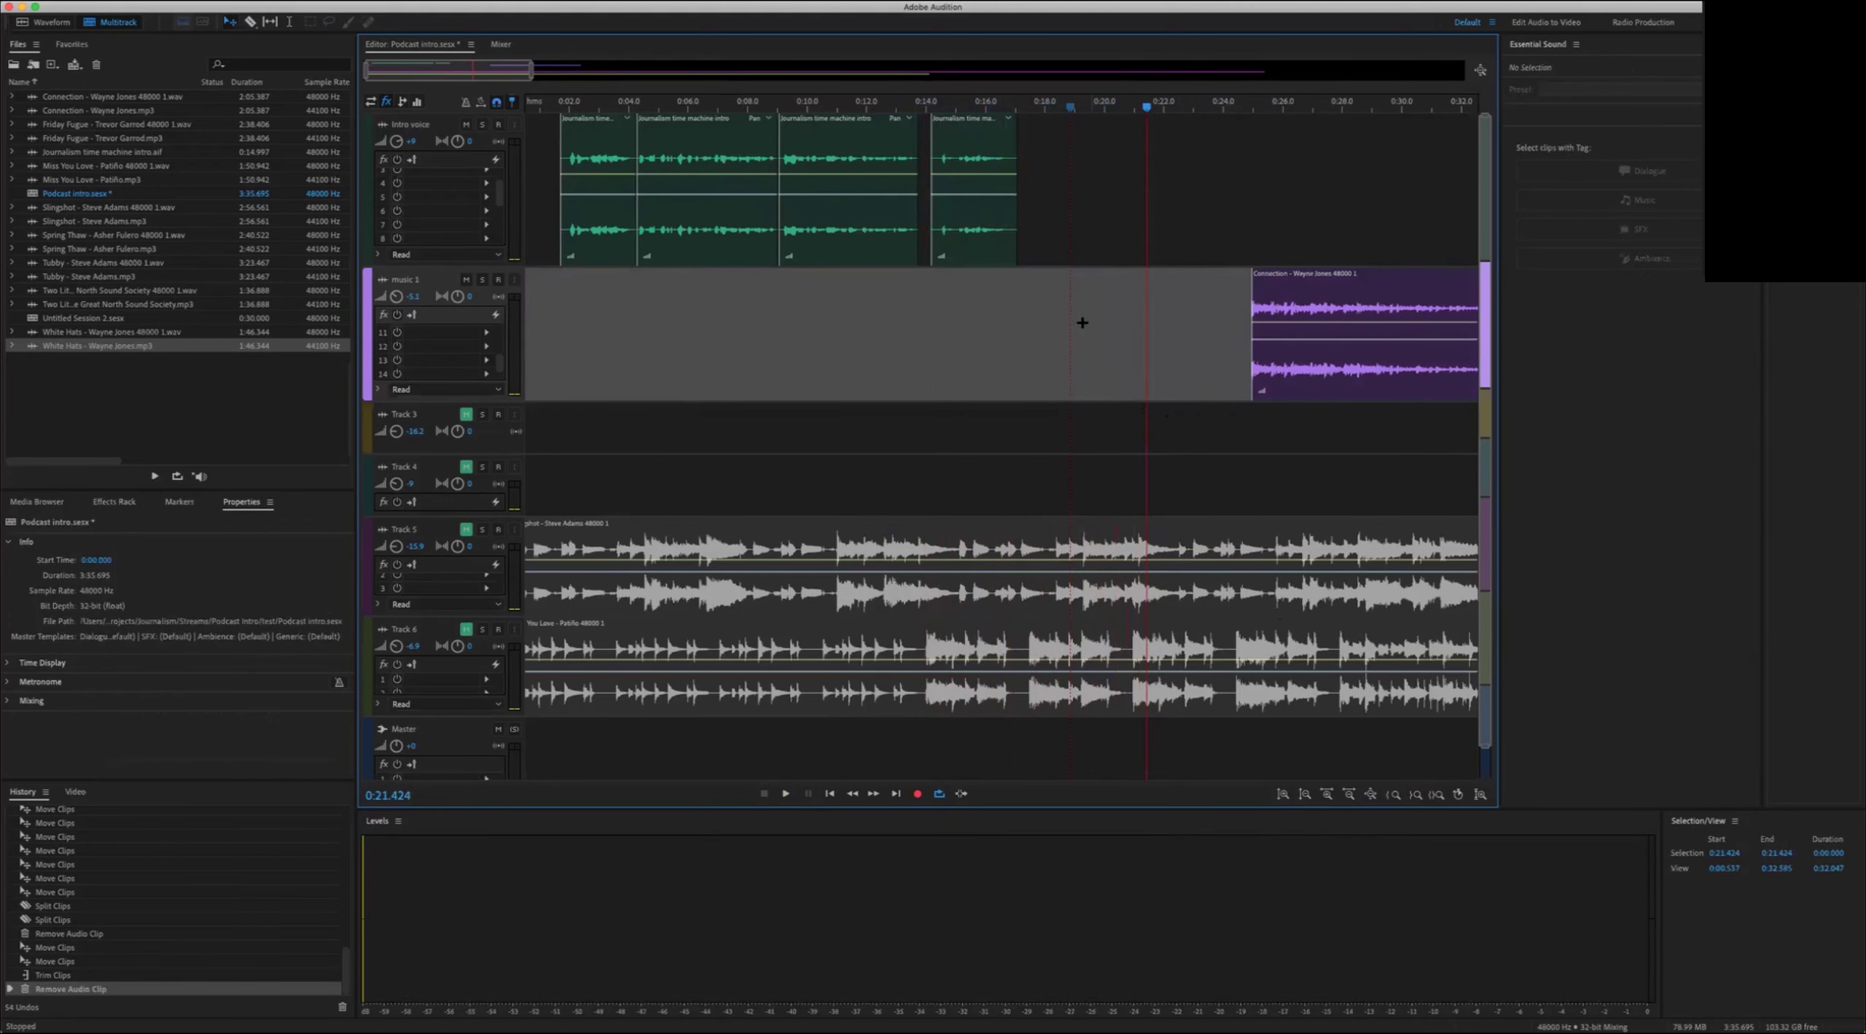
pyautogui.press('super+z')
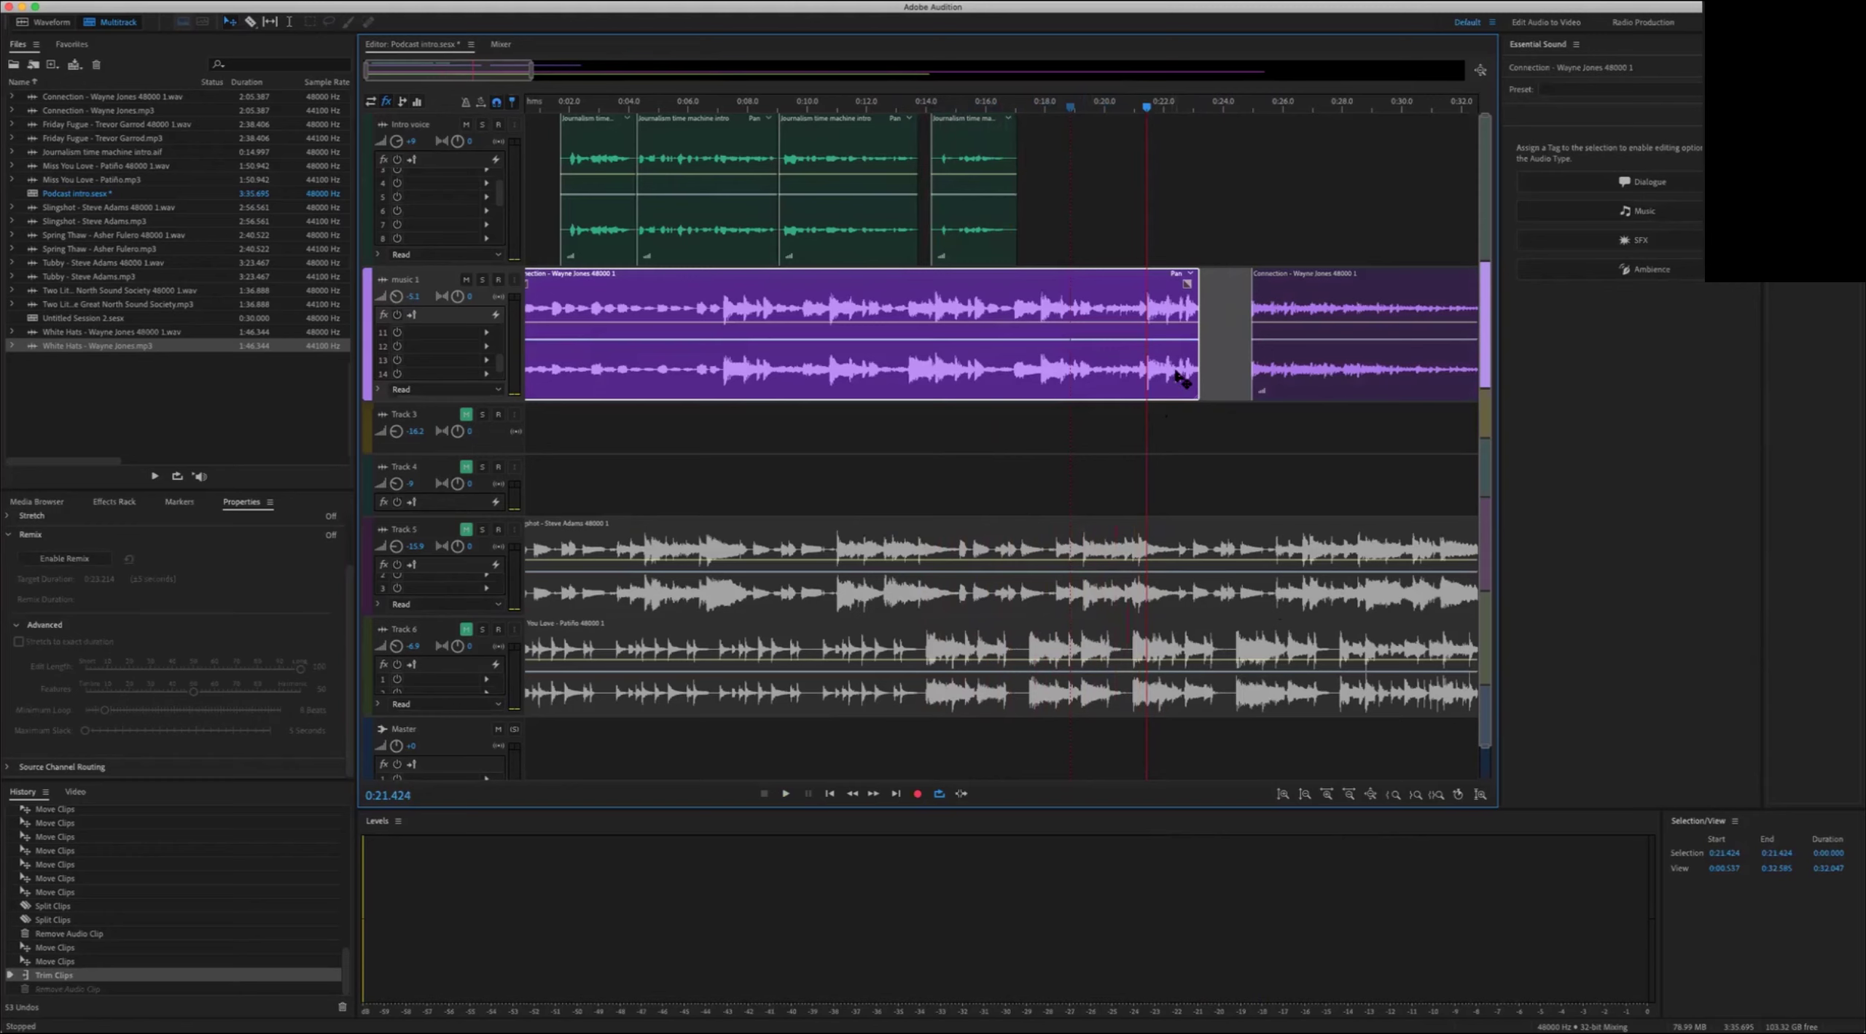
pyautogui.press('super+k')
pyautogui.click(1181, 390)
pyautogui.press('Delete')
pyautogui.moveTo(1306, 386); pyautogui.dragTo(1203, 385)
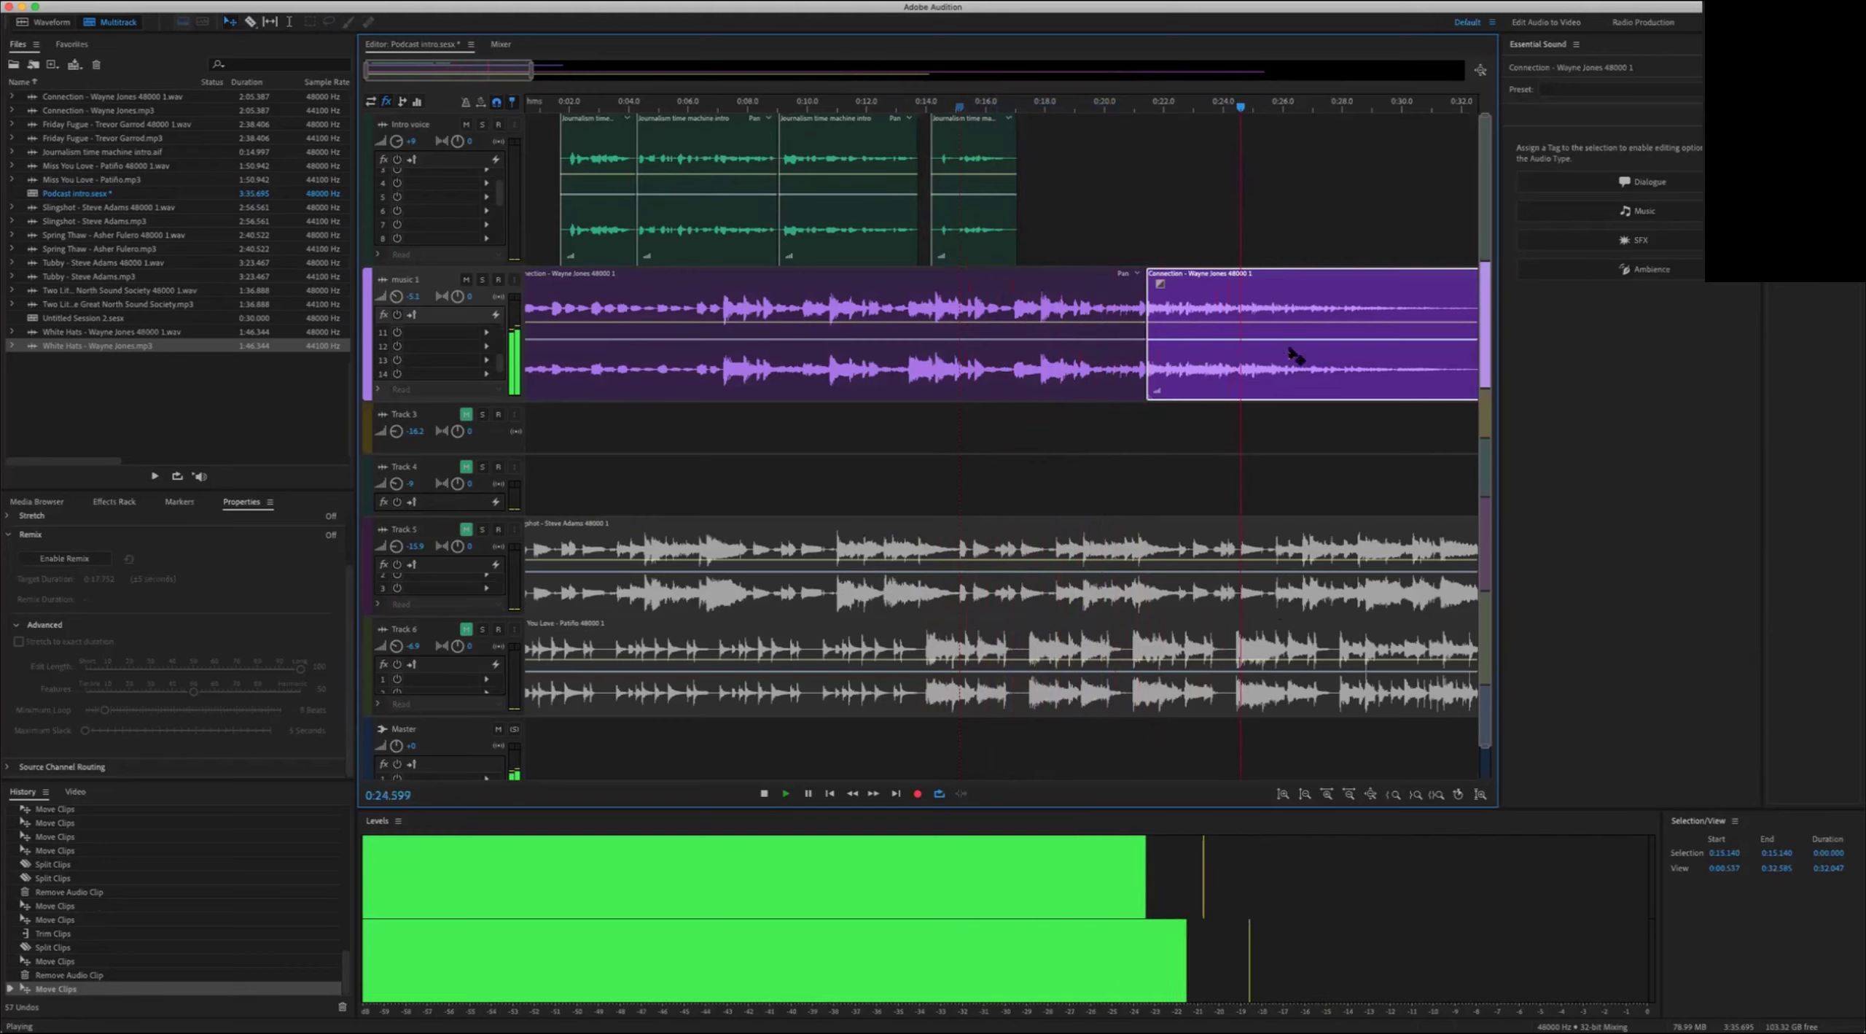
pyautogui.press('space')
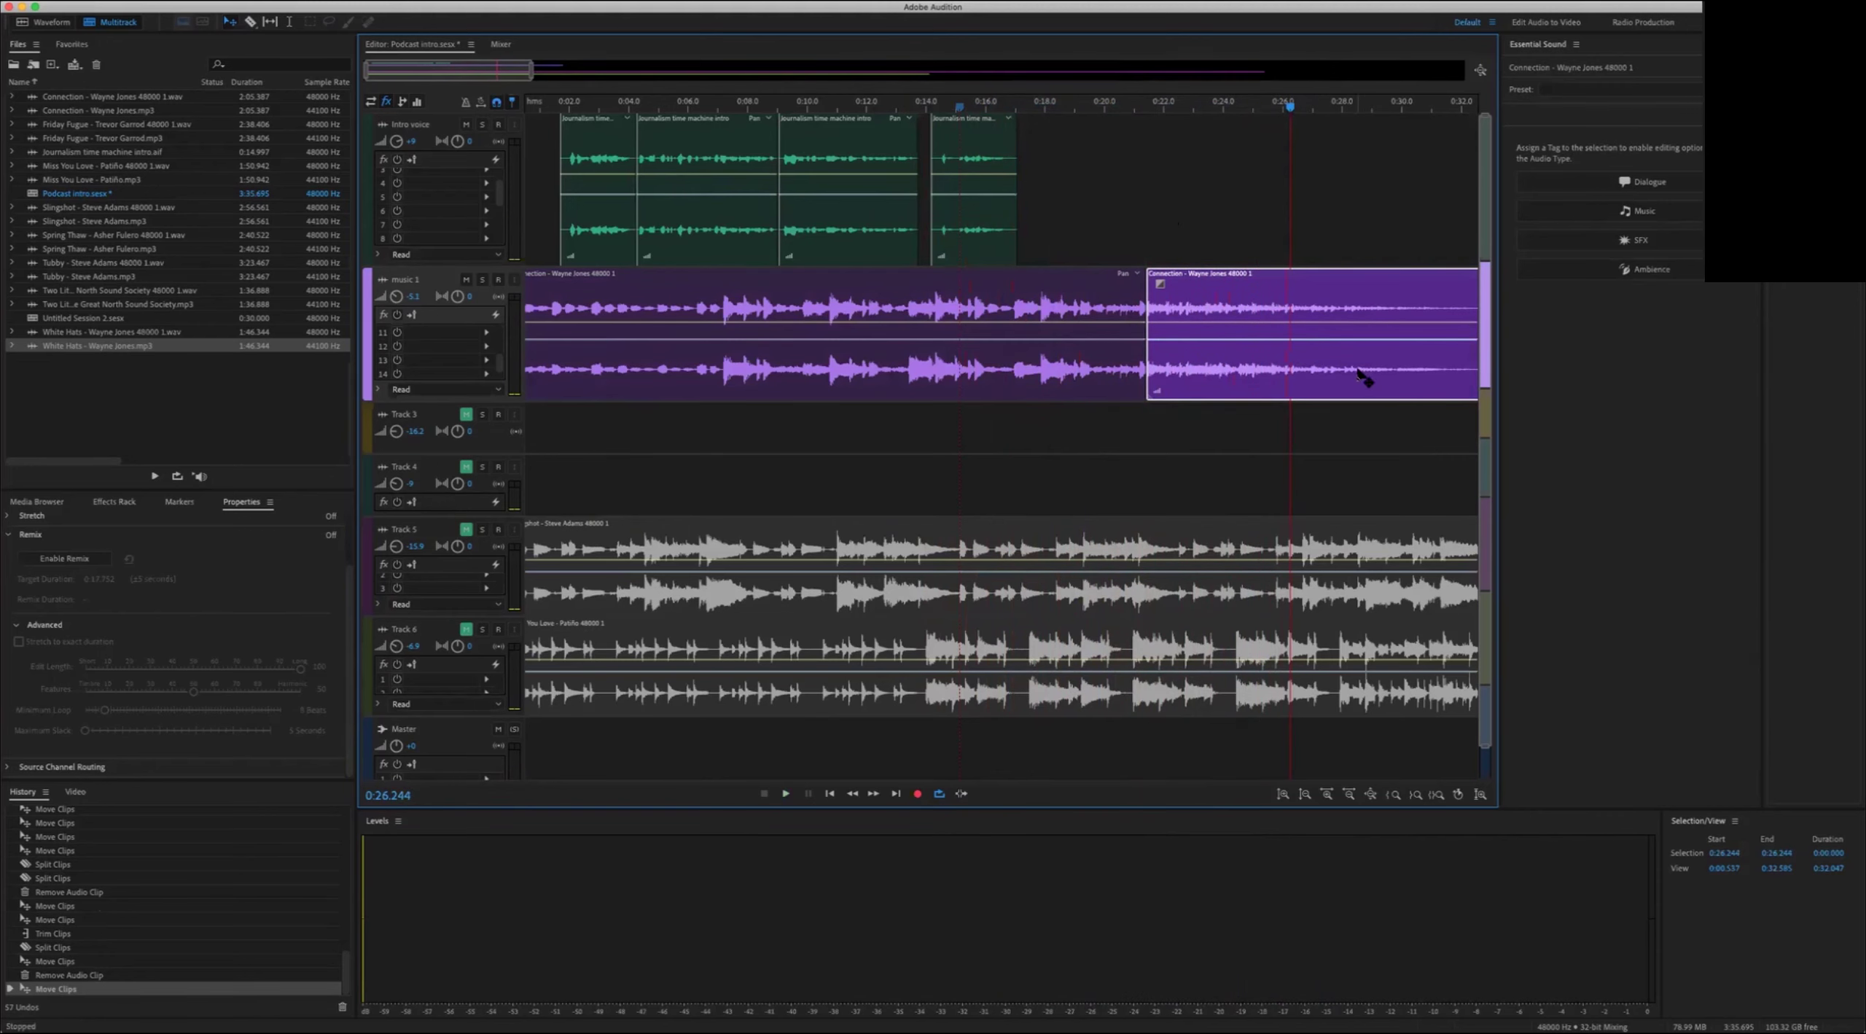
# Step: Delete the fade-out section of the Connection music, play the remaining section's ending from about 16.3 seconds and select that section
pyautogui.press('Delete')
pyautogui.hscroll(1, 1042, 109)
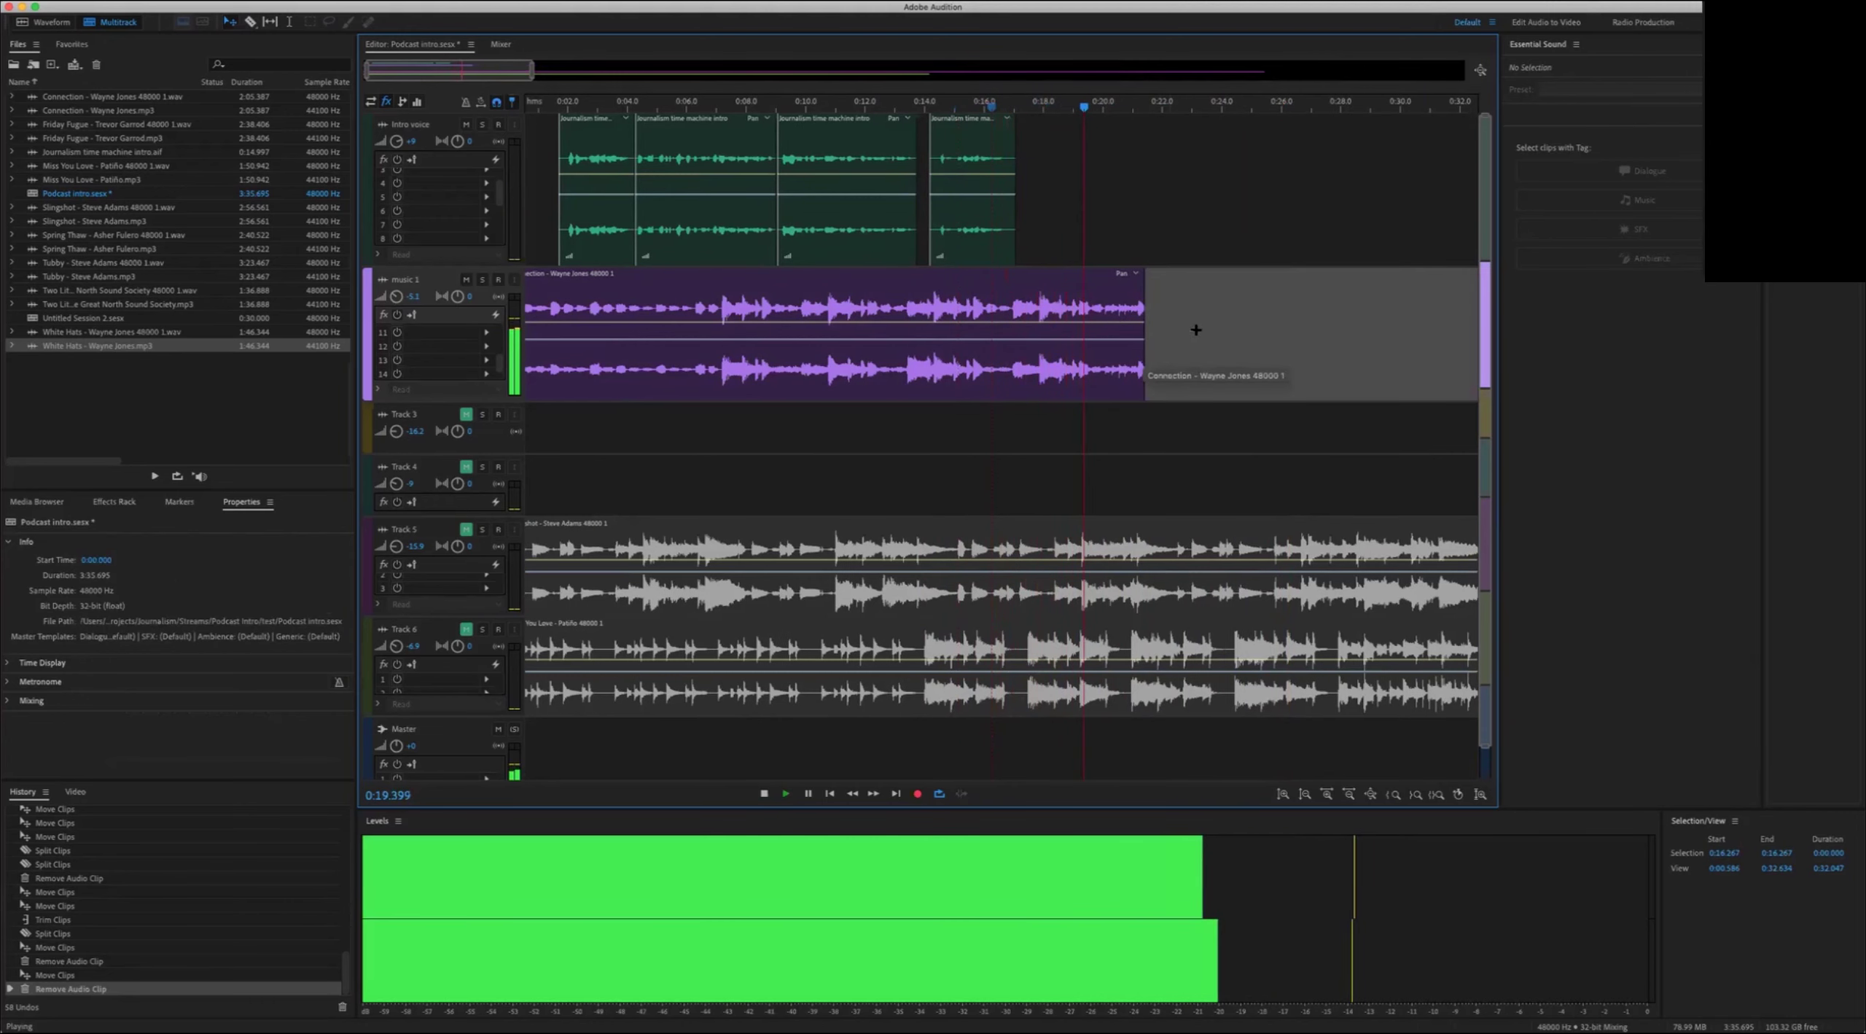
pyautogui.press('space')
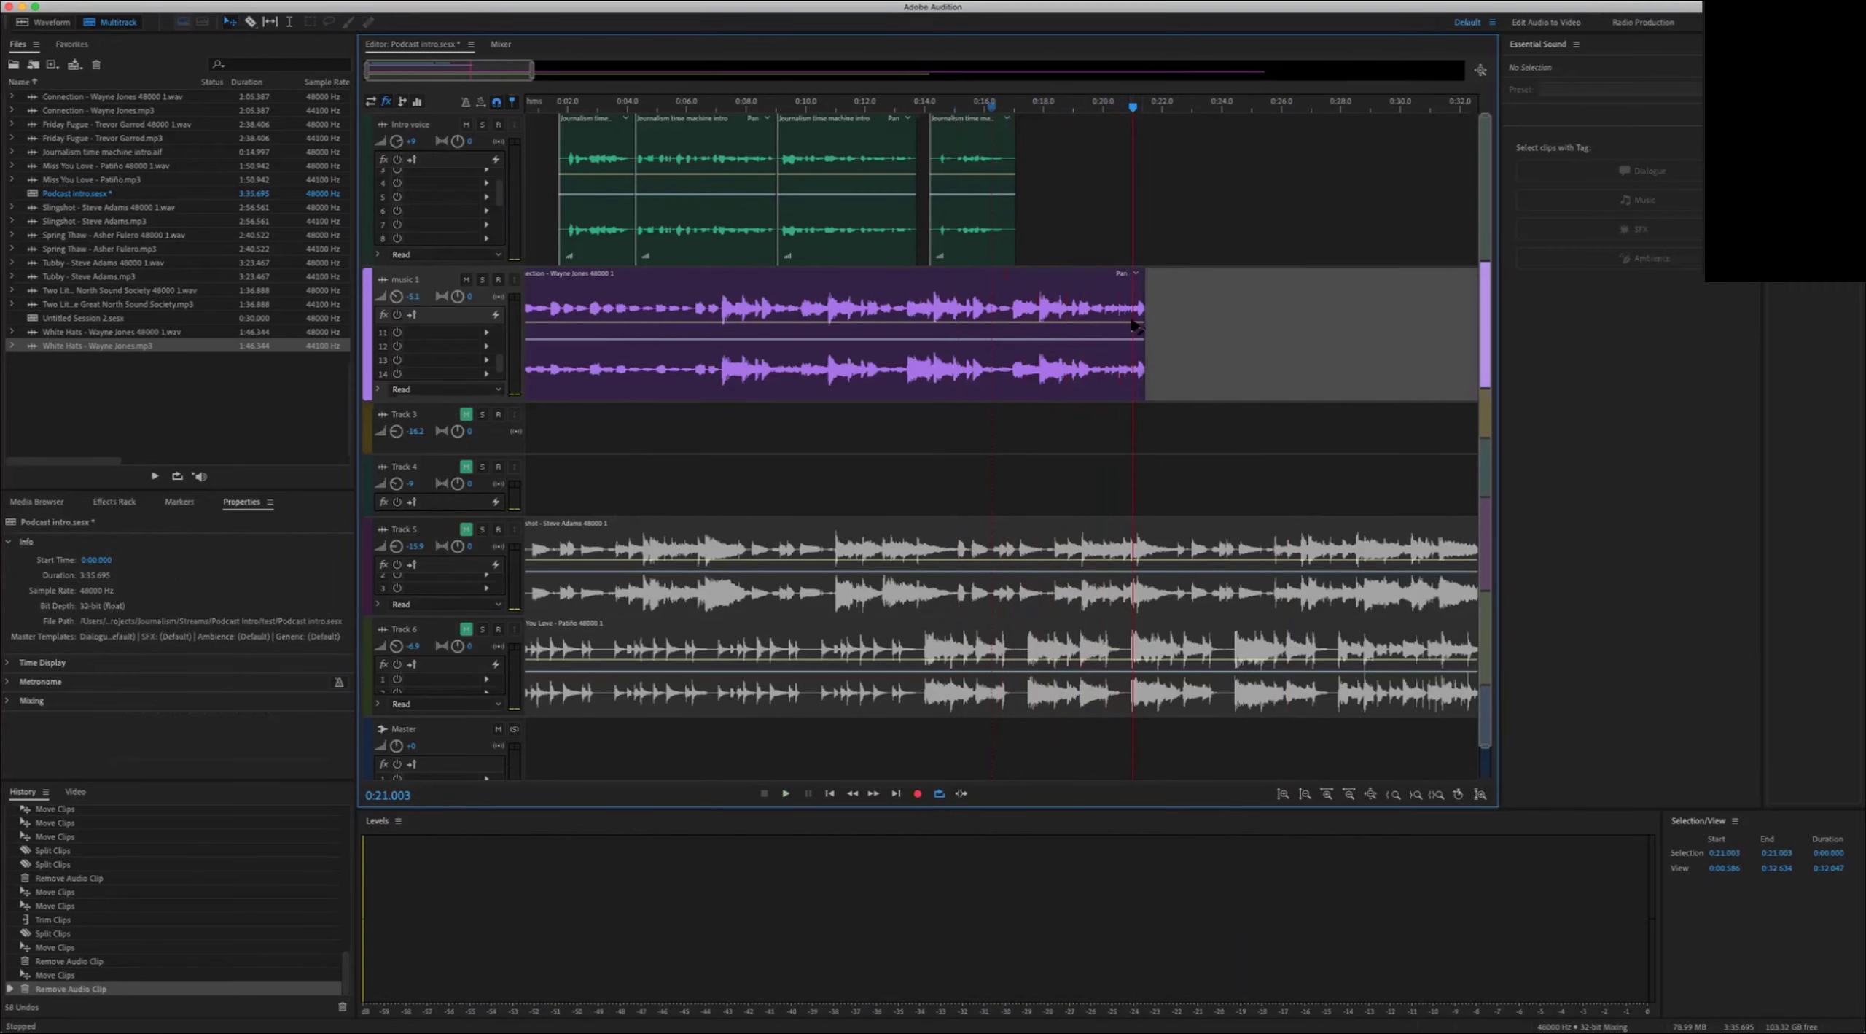
pyautogui.click(1097, 326)
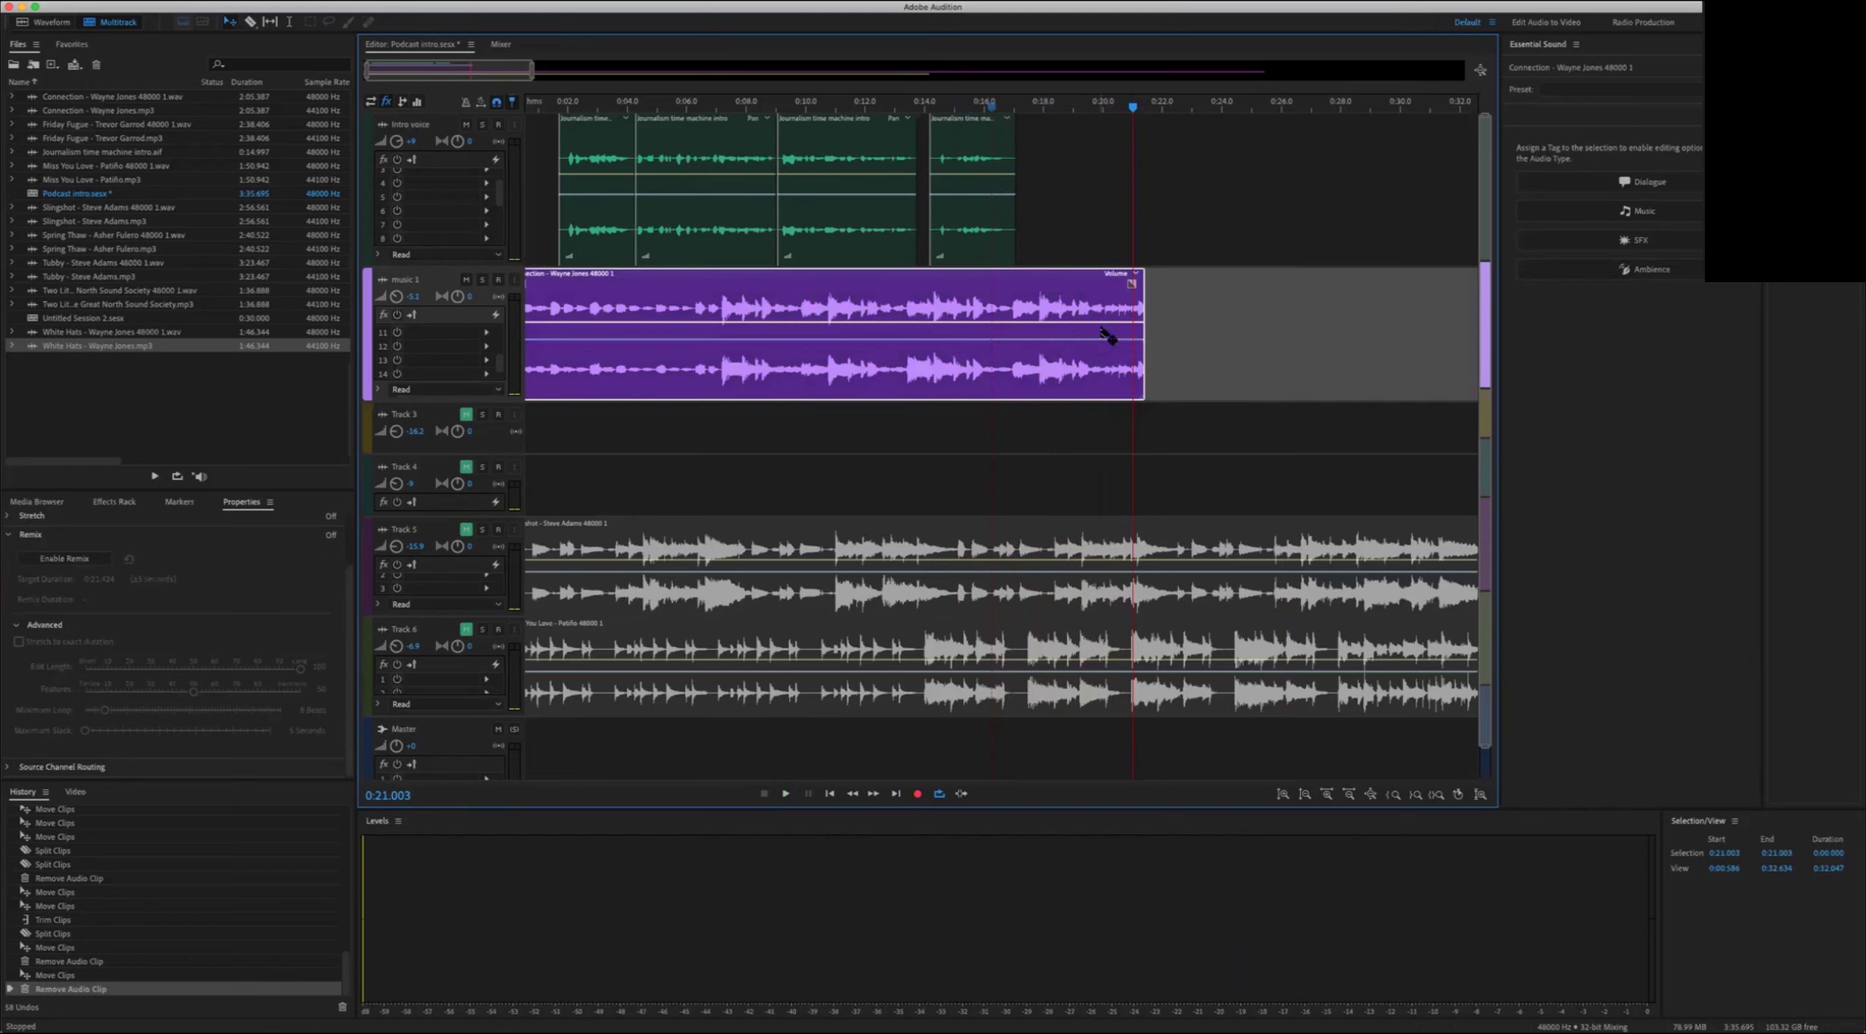
# Step: Add a slightly curved fade-out of about 5 seconds to the end of the Connection music and play it
pyautogui.moveTo(1131, 283); pyautogui.dragTo(1126, 284)
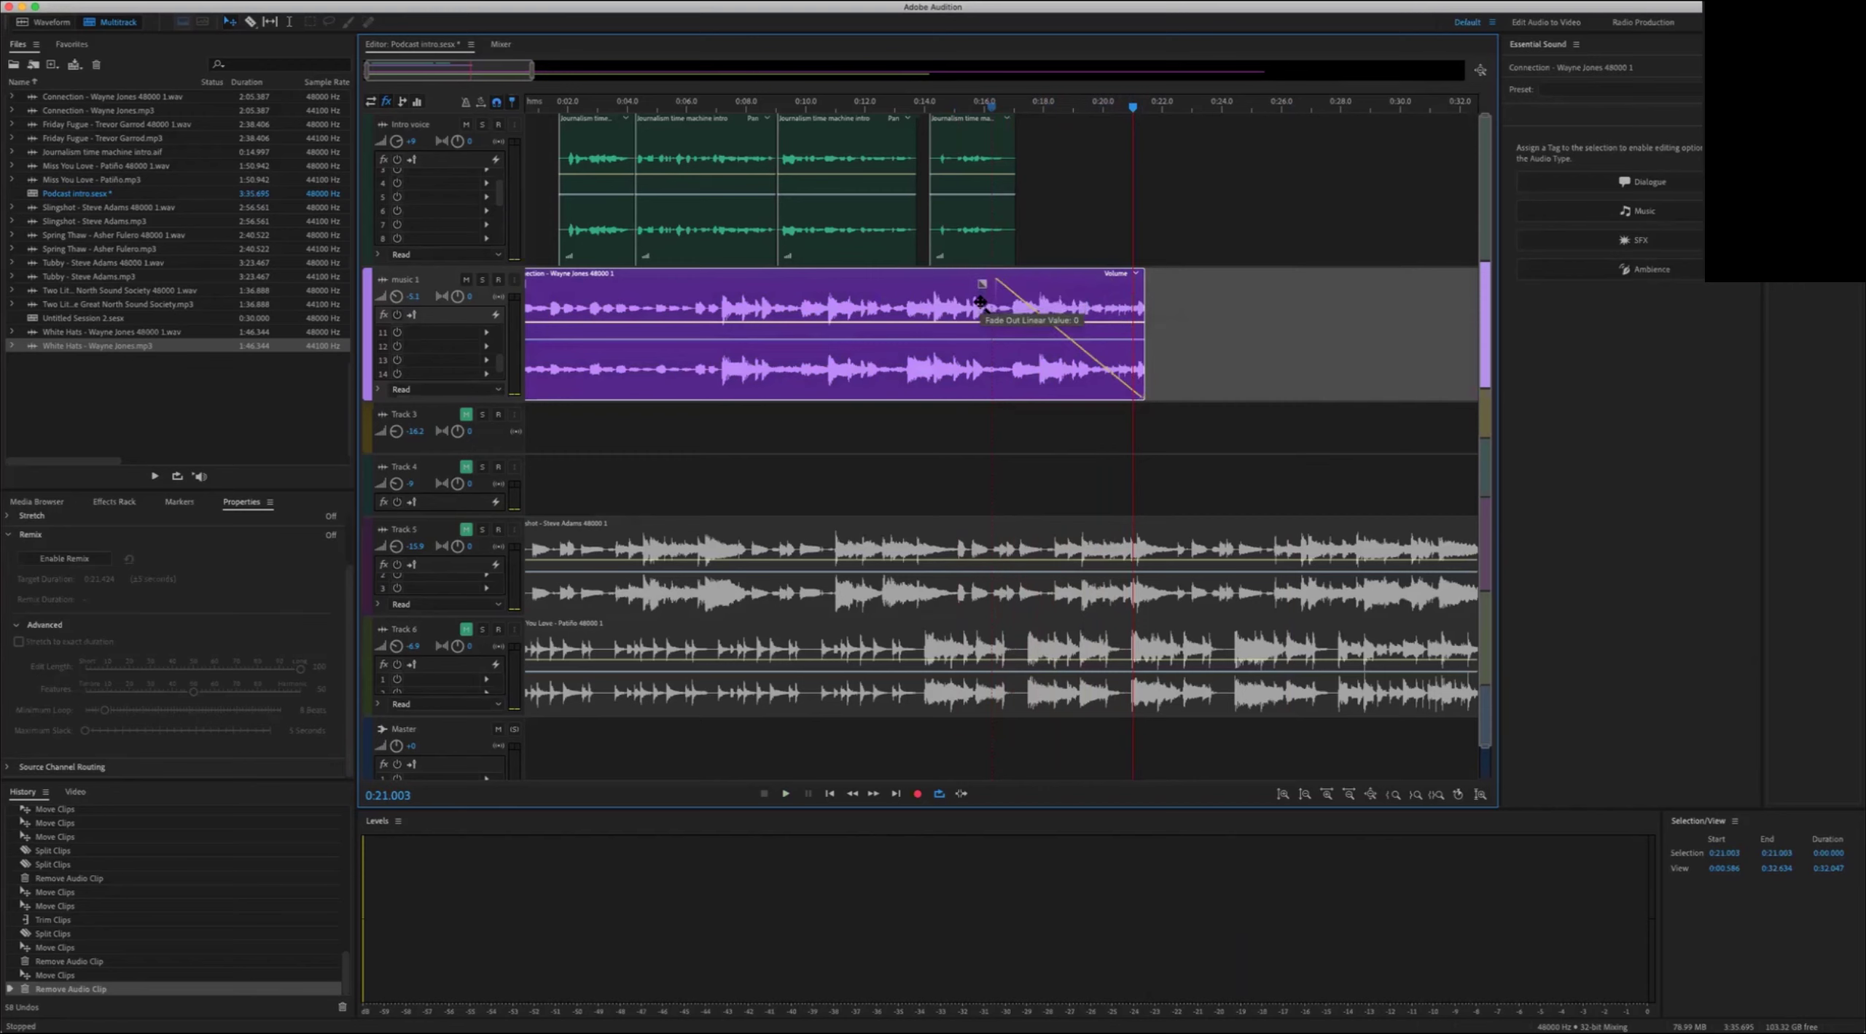
pyautogui.moveTo(986, 302); pyautogui.dragTo(987, 303)
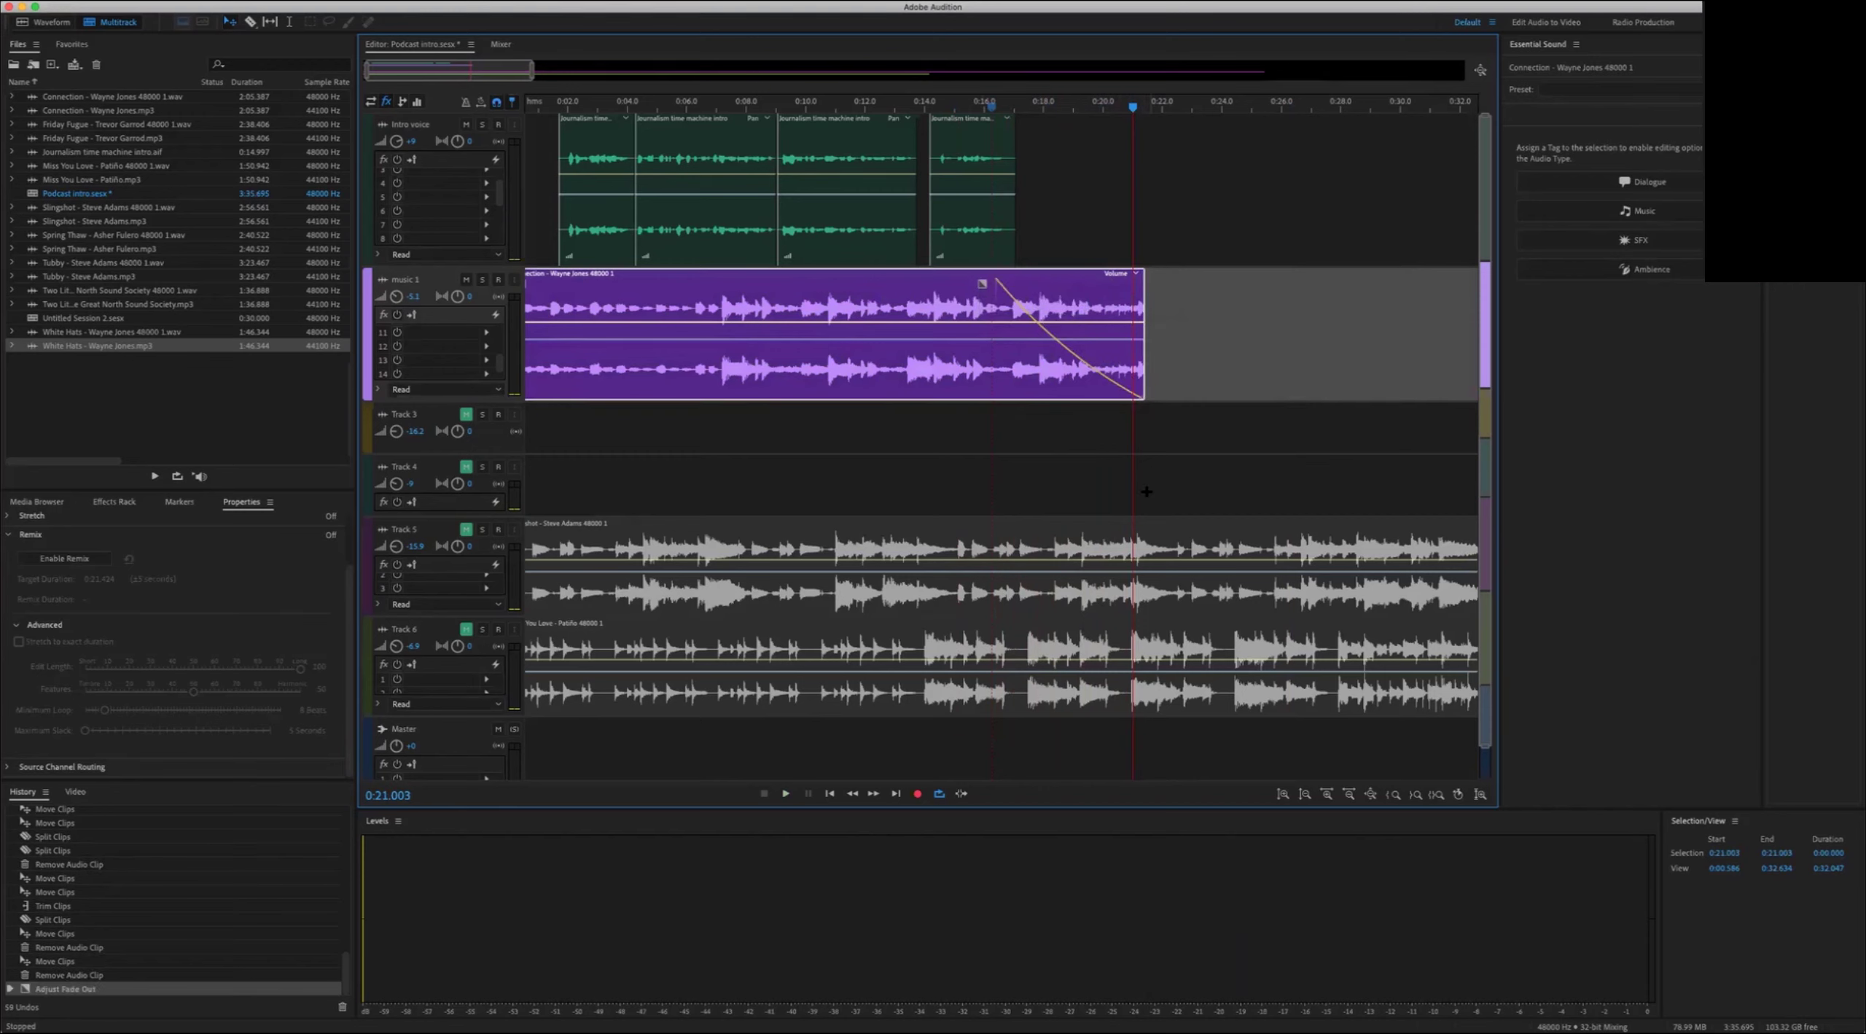
pyautogui.press('space')
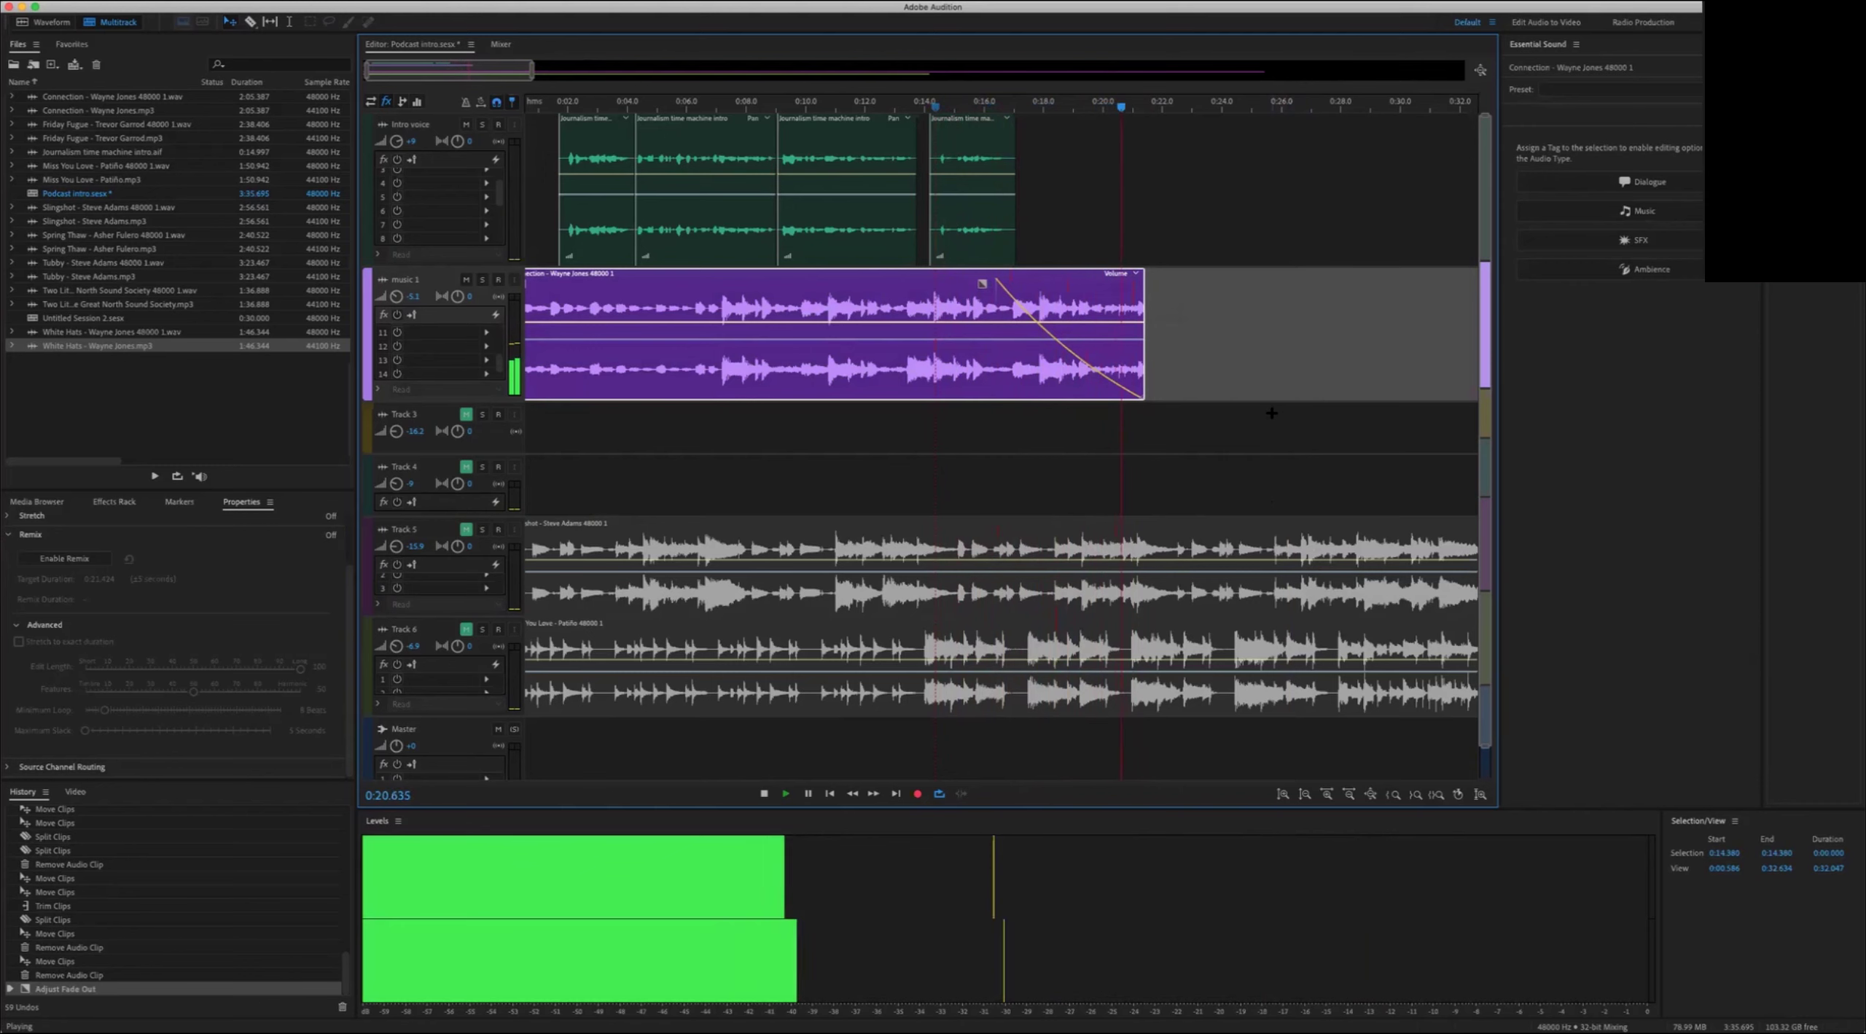
pyautogui.press('space')
# Step: Mute the music 1 track, reduce its height and copy the four voice phrases to start at about 30.6 seconds
pyautogui.press('-')
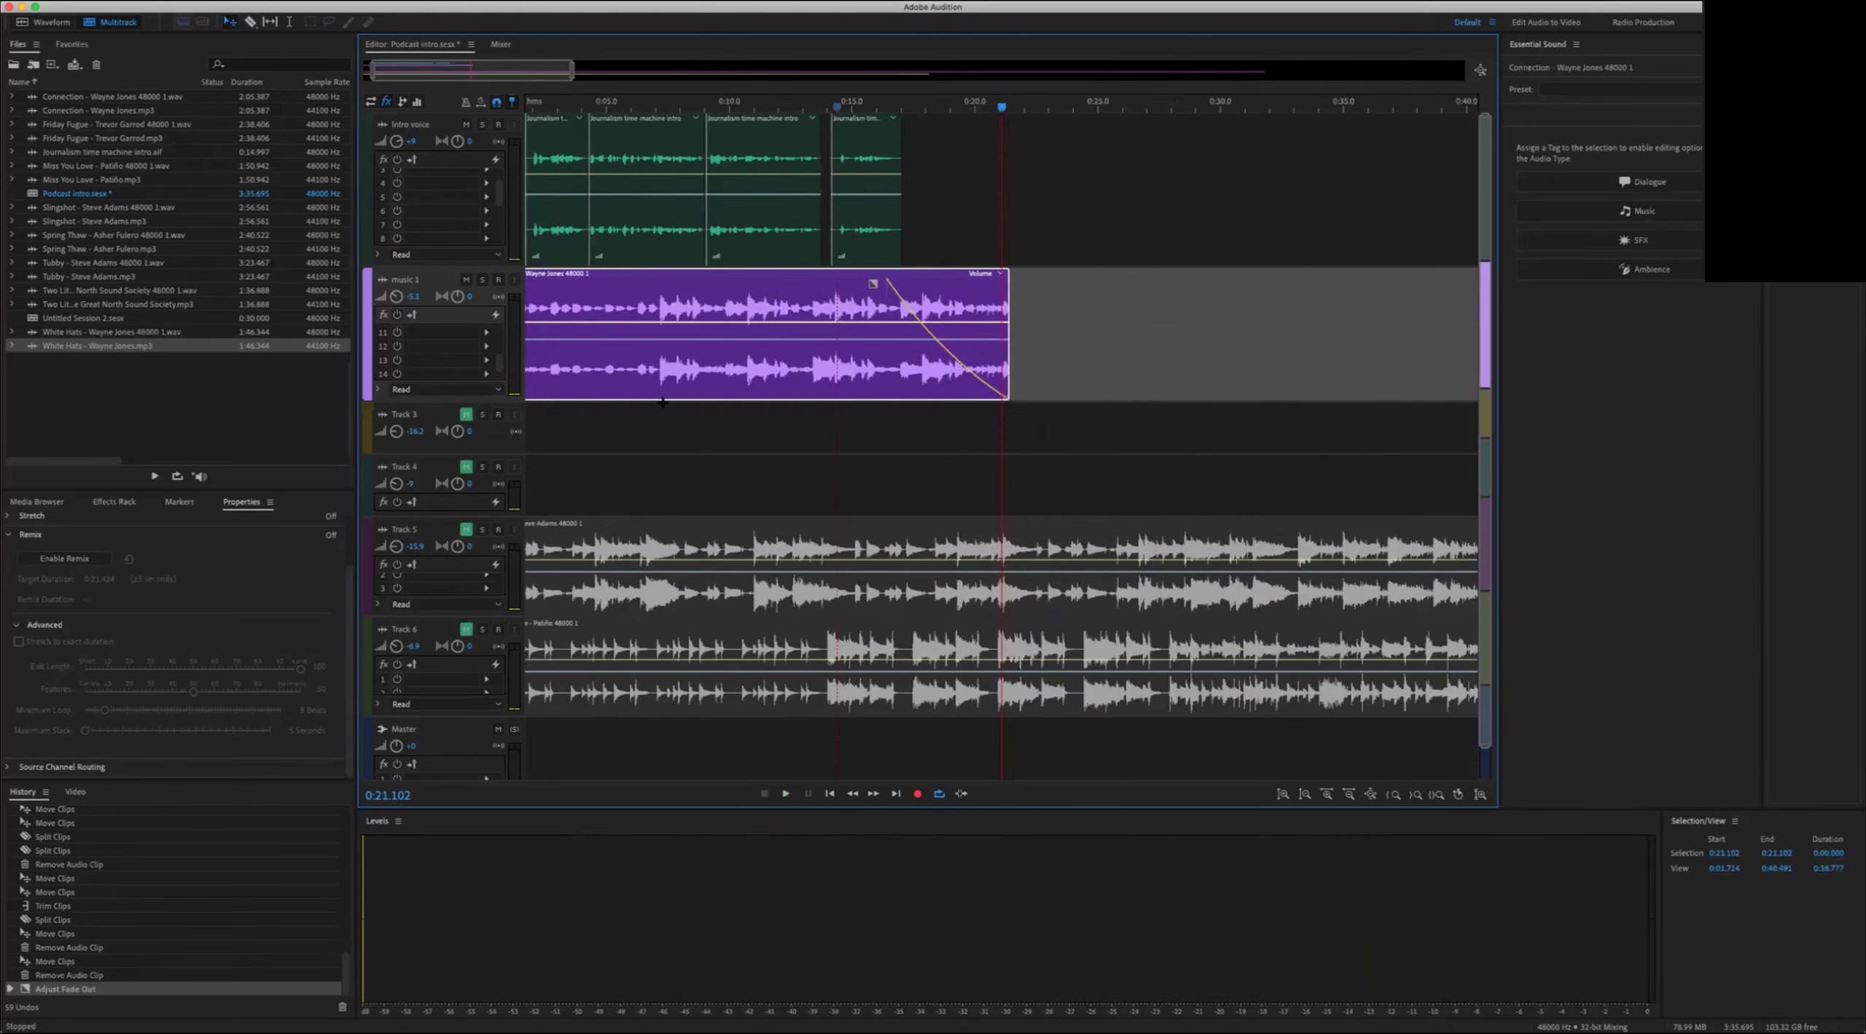
pyautogui.click(467, 279)
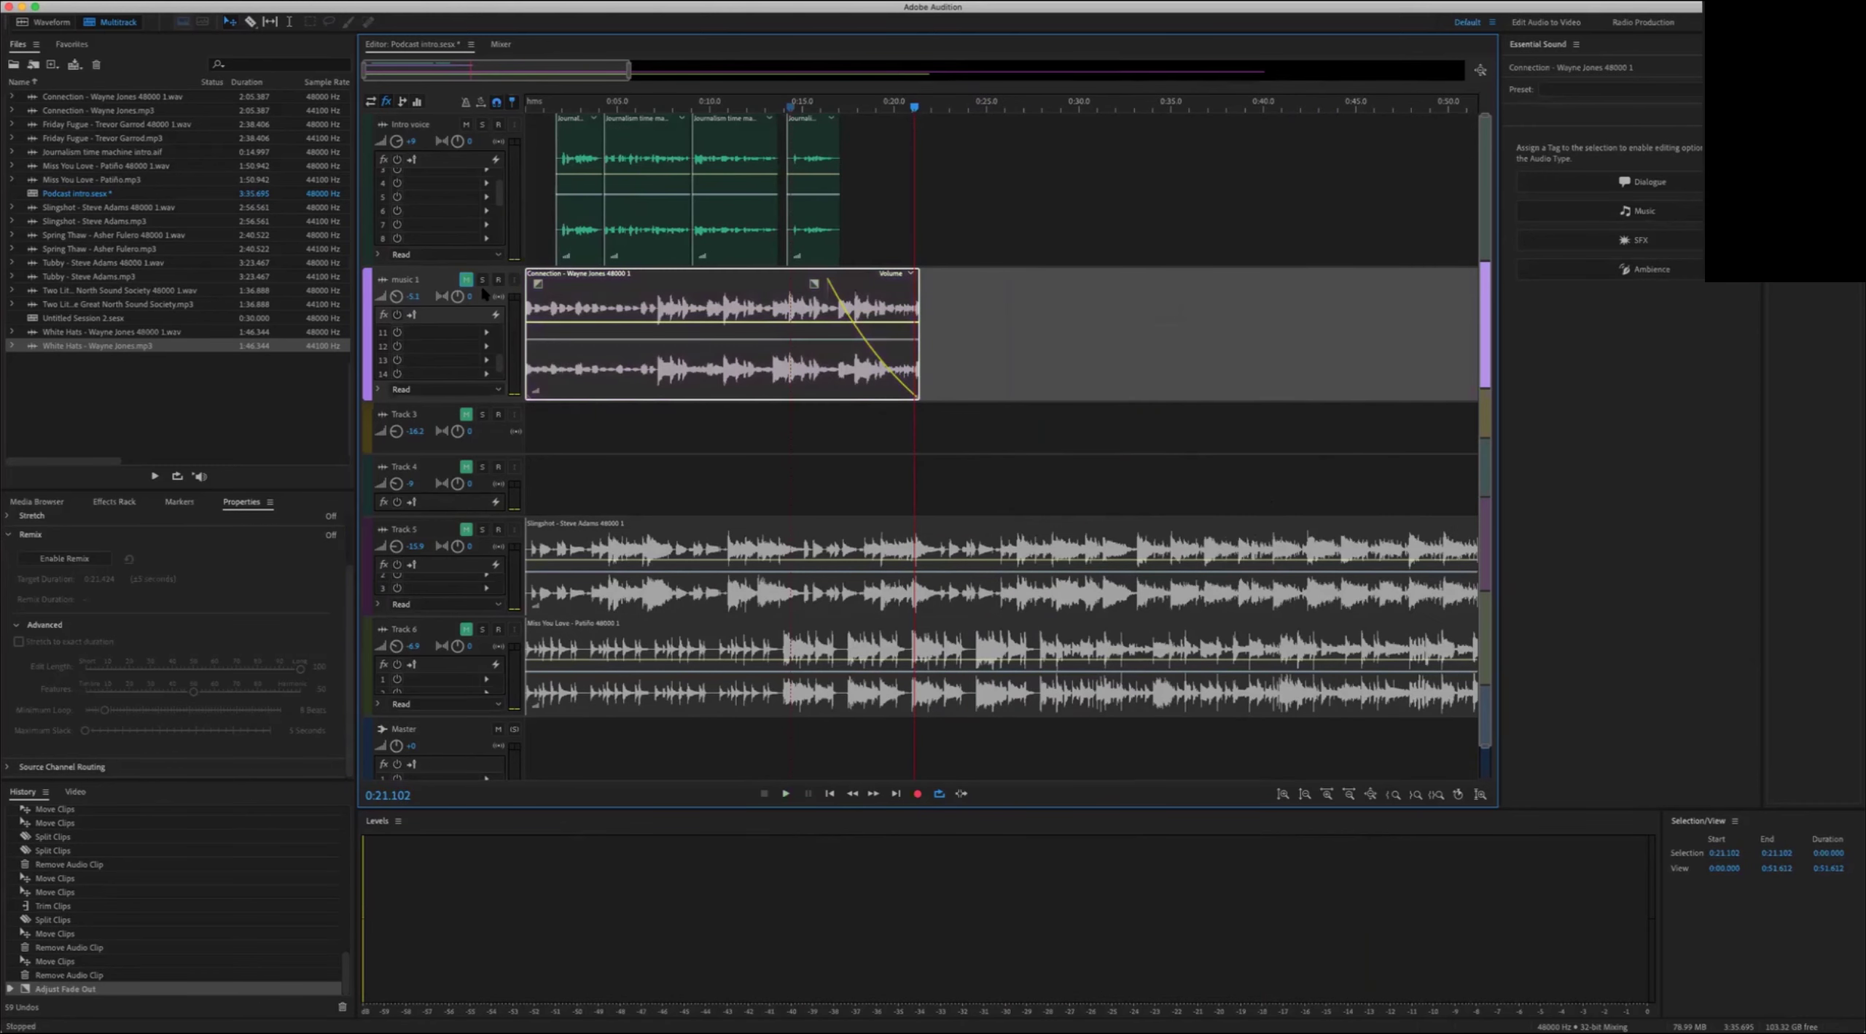
pyautogui.moveTo(444, 401); pyautogui.dragTo(444, 361)
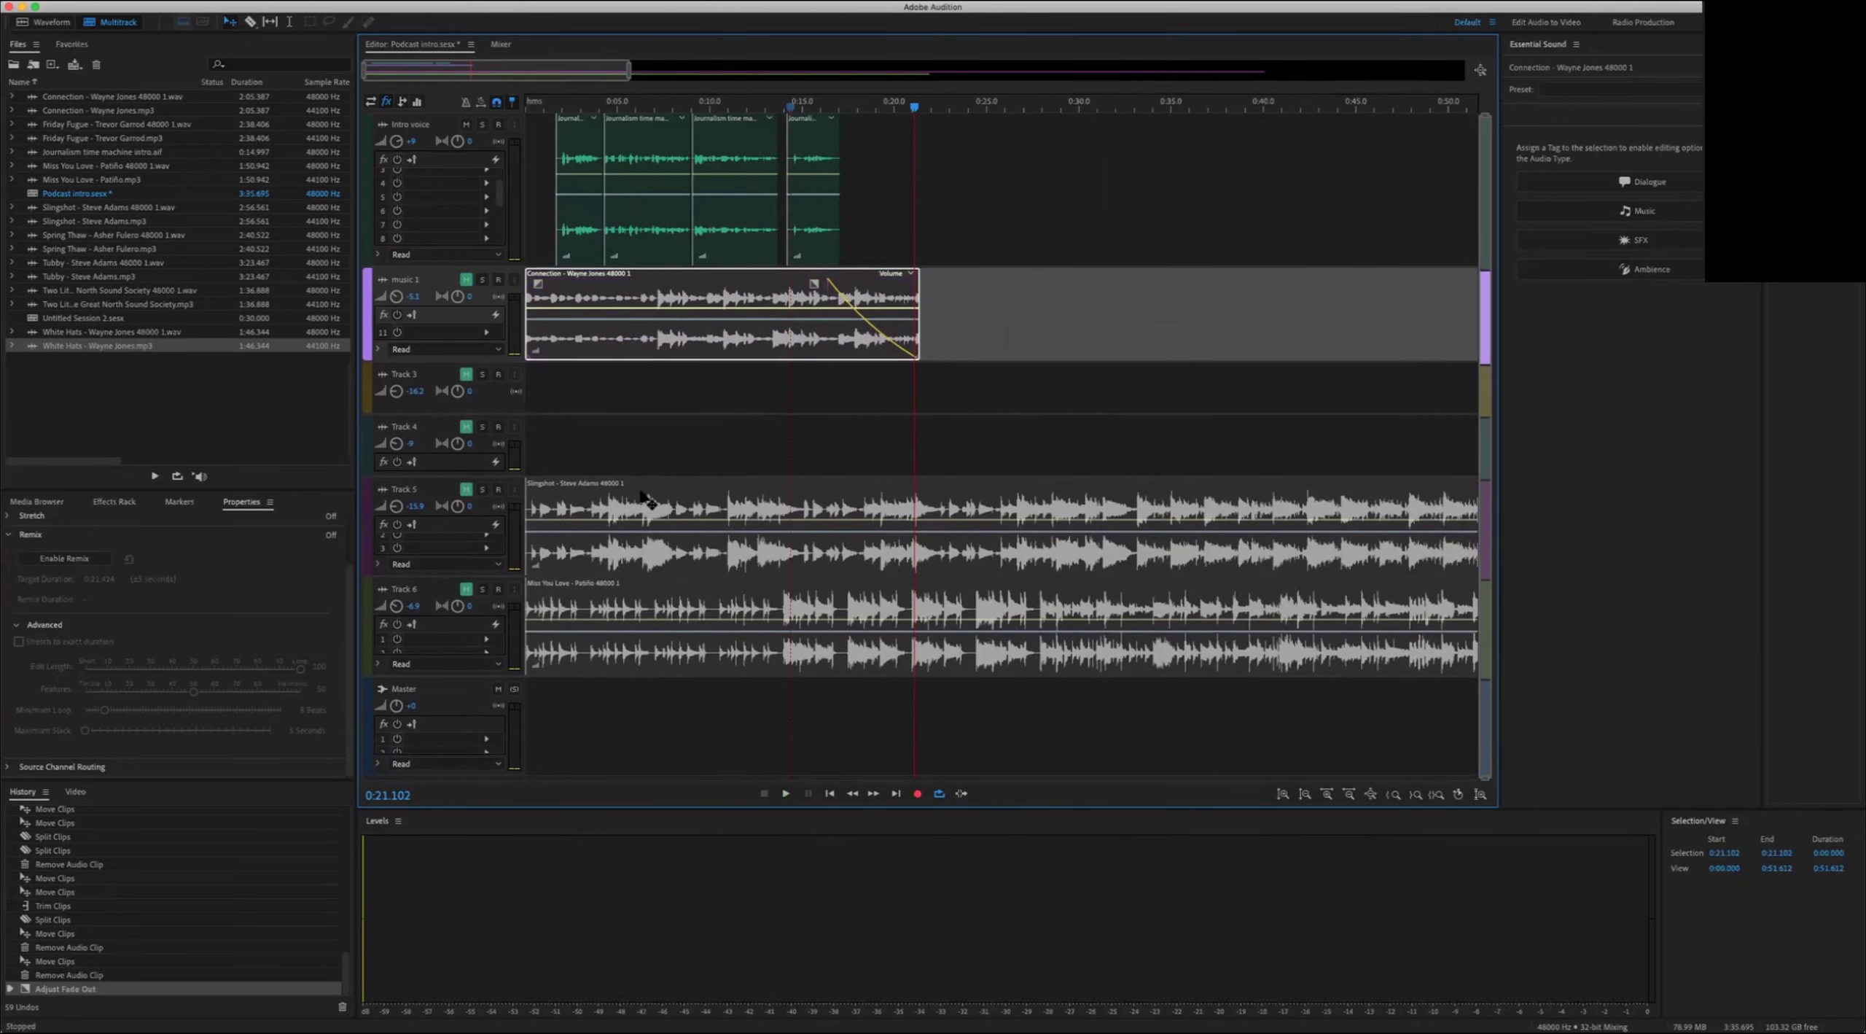
pyautogui.moveTo(972, 151); pyautogui.dragTo(1150, 113)
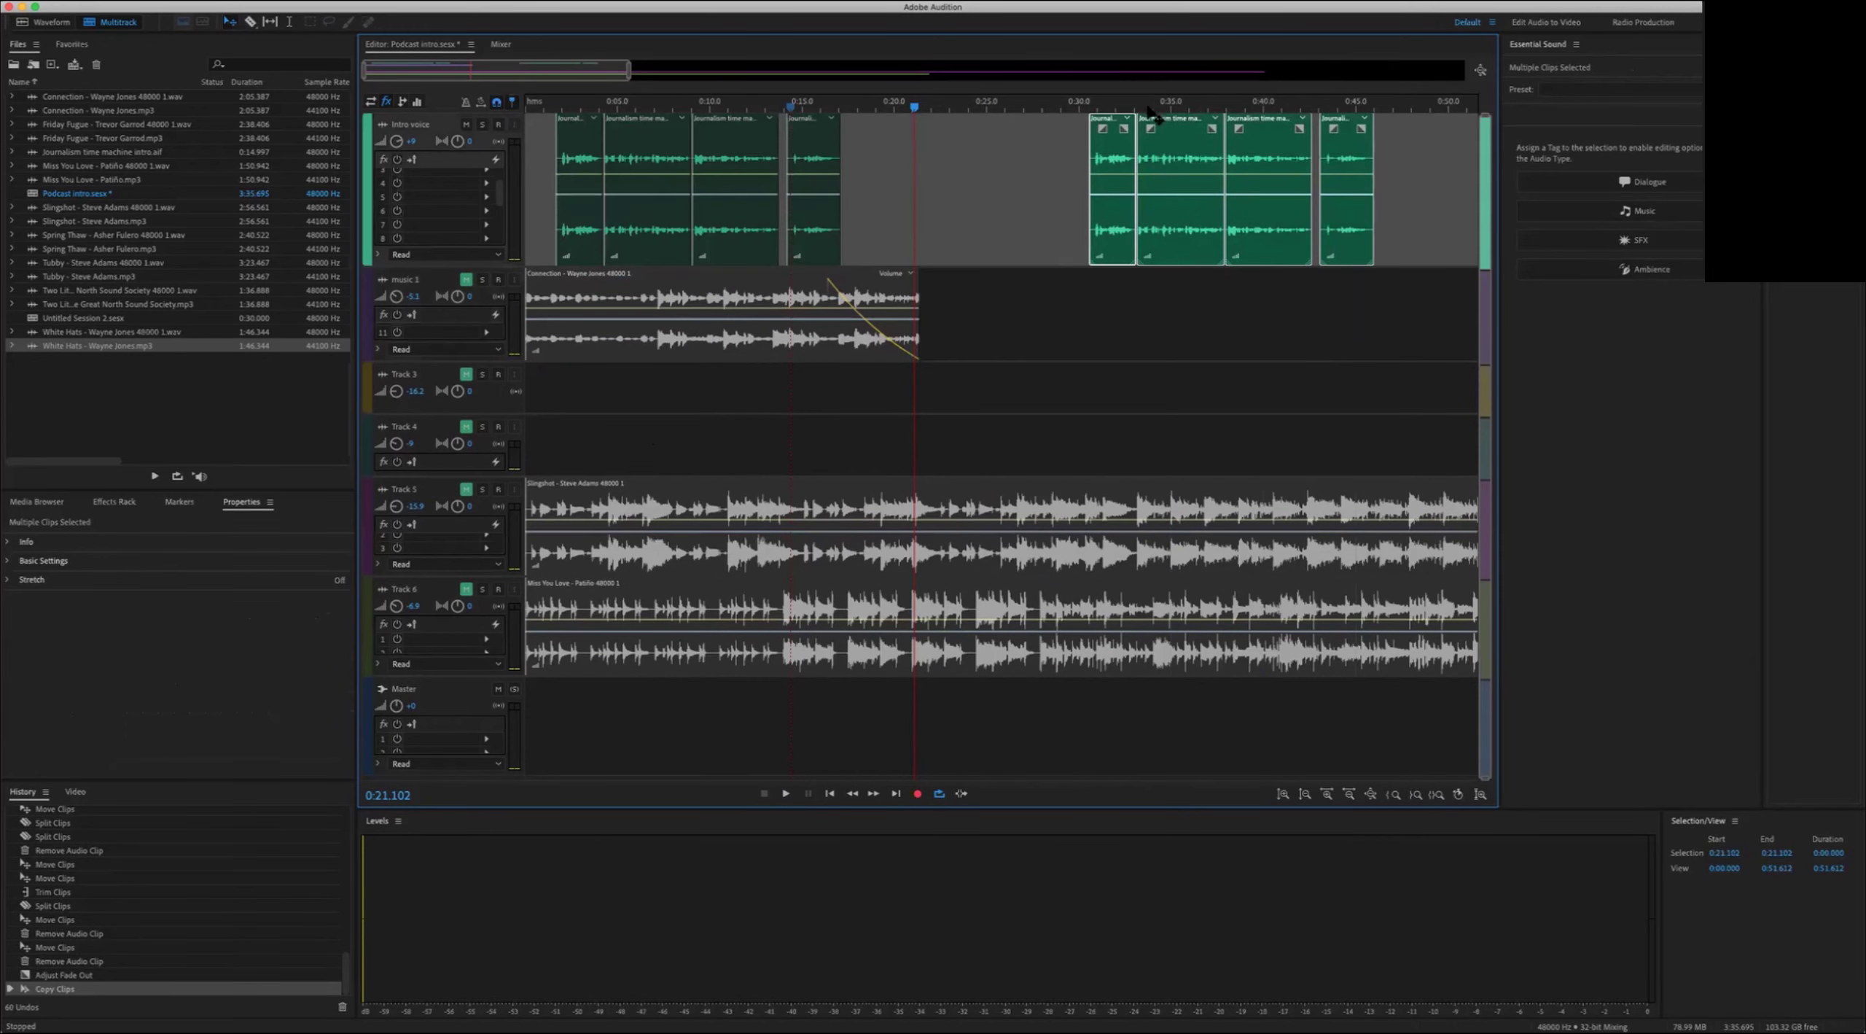
pyautogui.click(1127, 330)
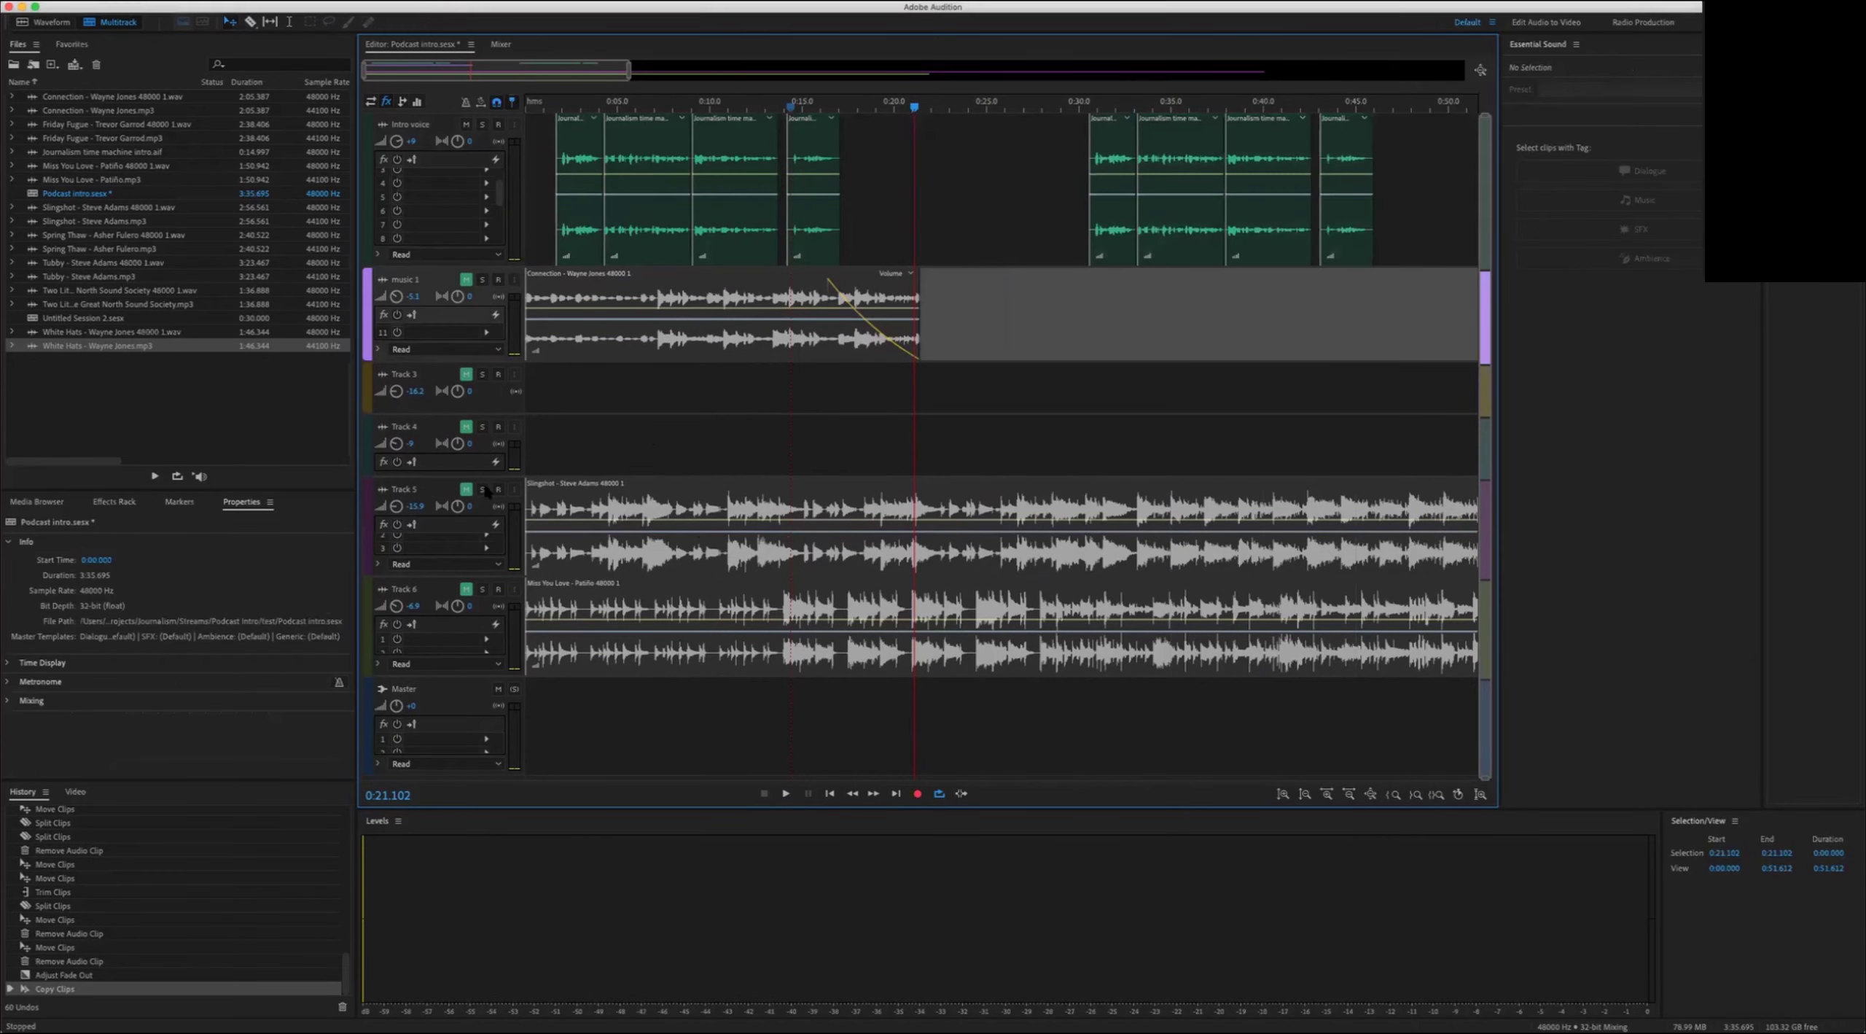
# Step: Move the Slingshot music to about 24.3 seconds, audition it with Track 5 at -11.7 dB and mute that track again
pyautogui.click(688, 500)
pyautogui.moveTo(963, 497); pyautogui.dragTo(1412, 499)
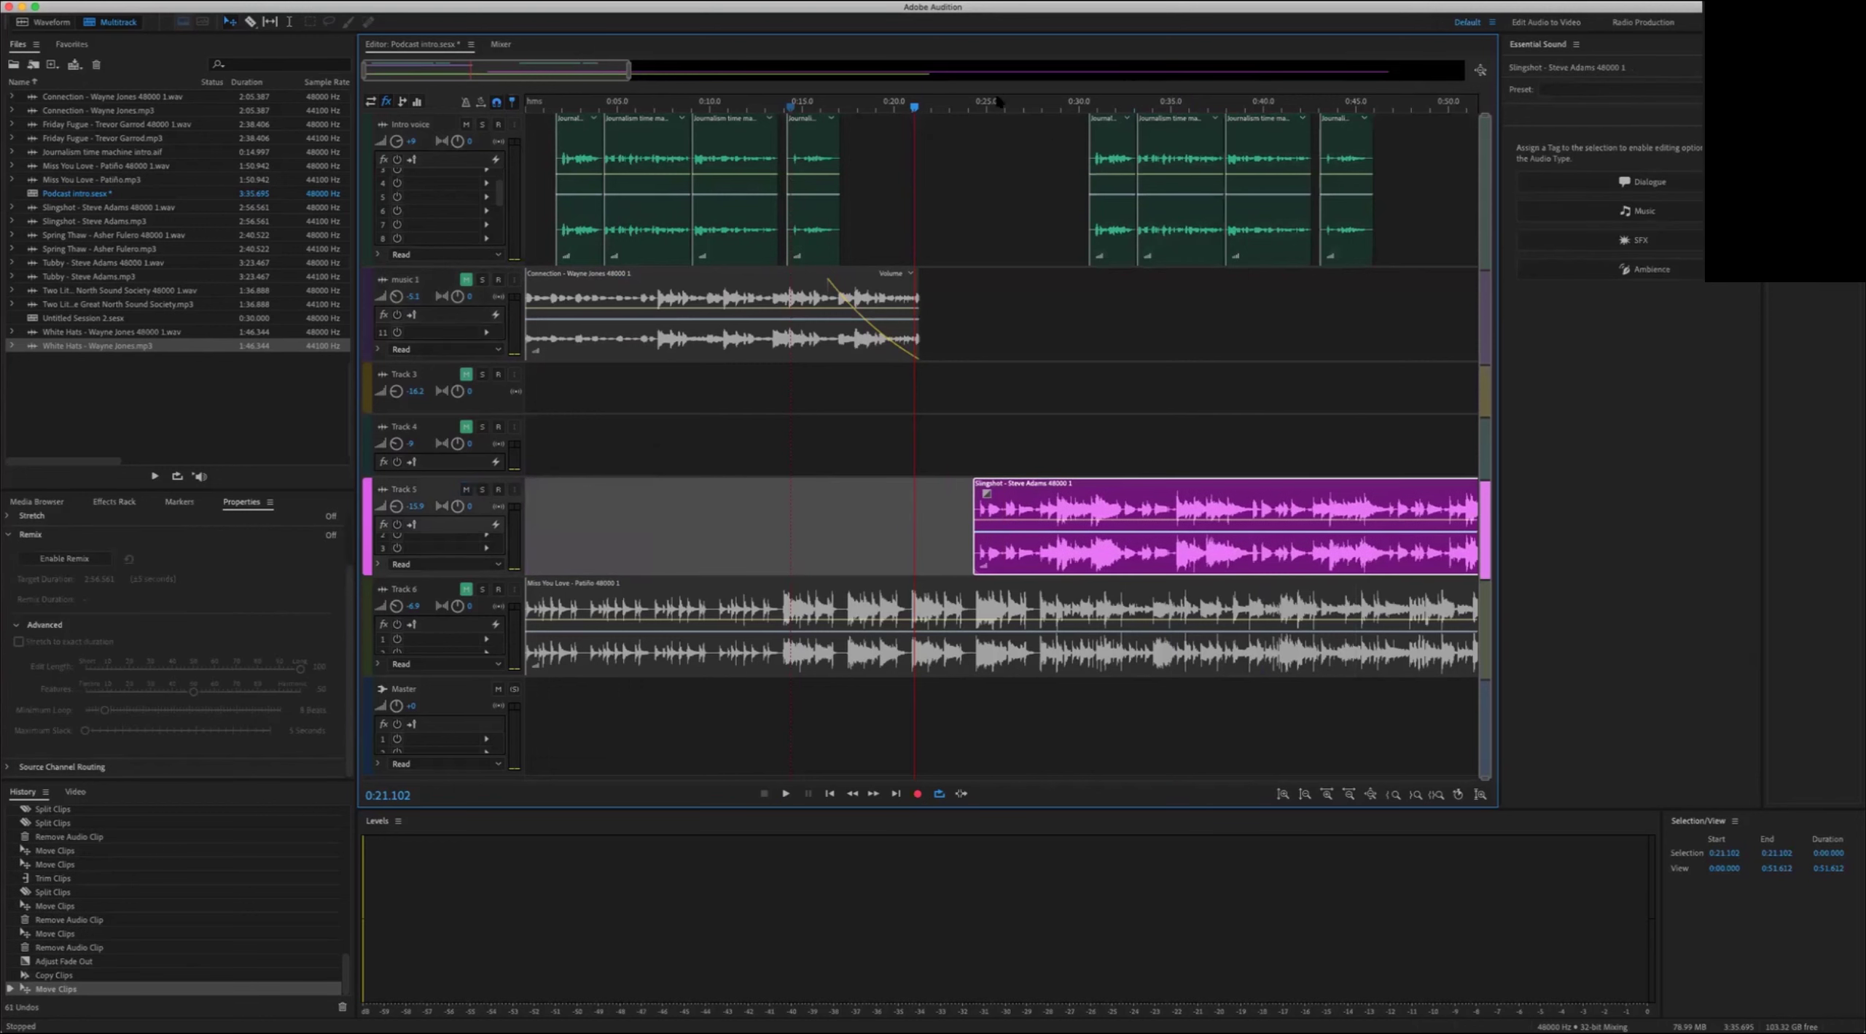
pyautogui.press('space')
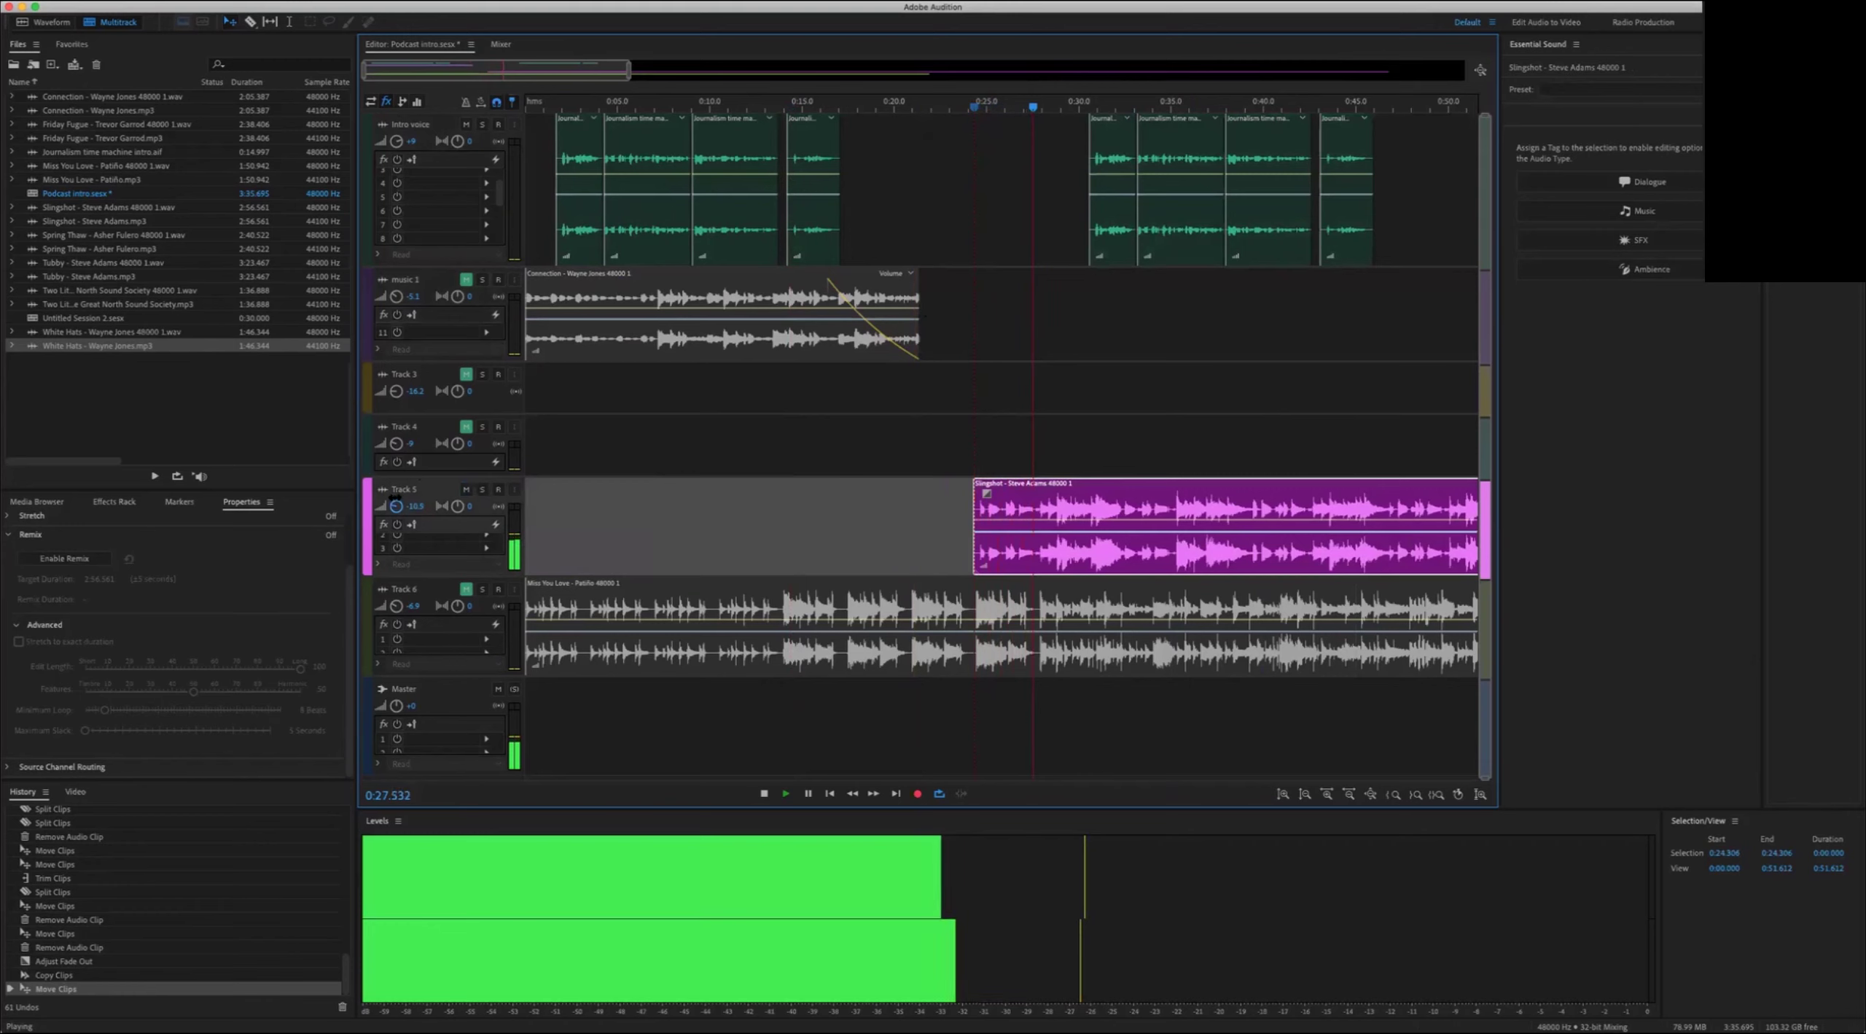
pyautogui.press('space')
pyautogui.click(466, 488)
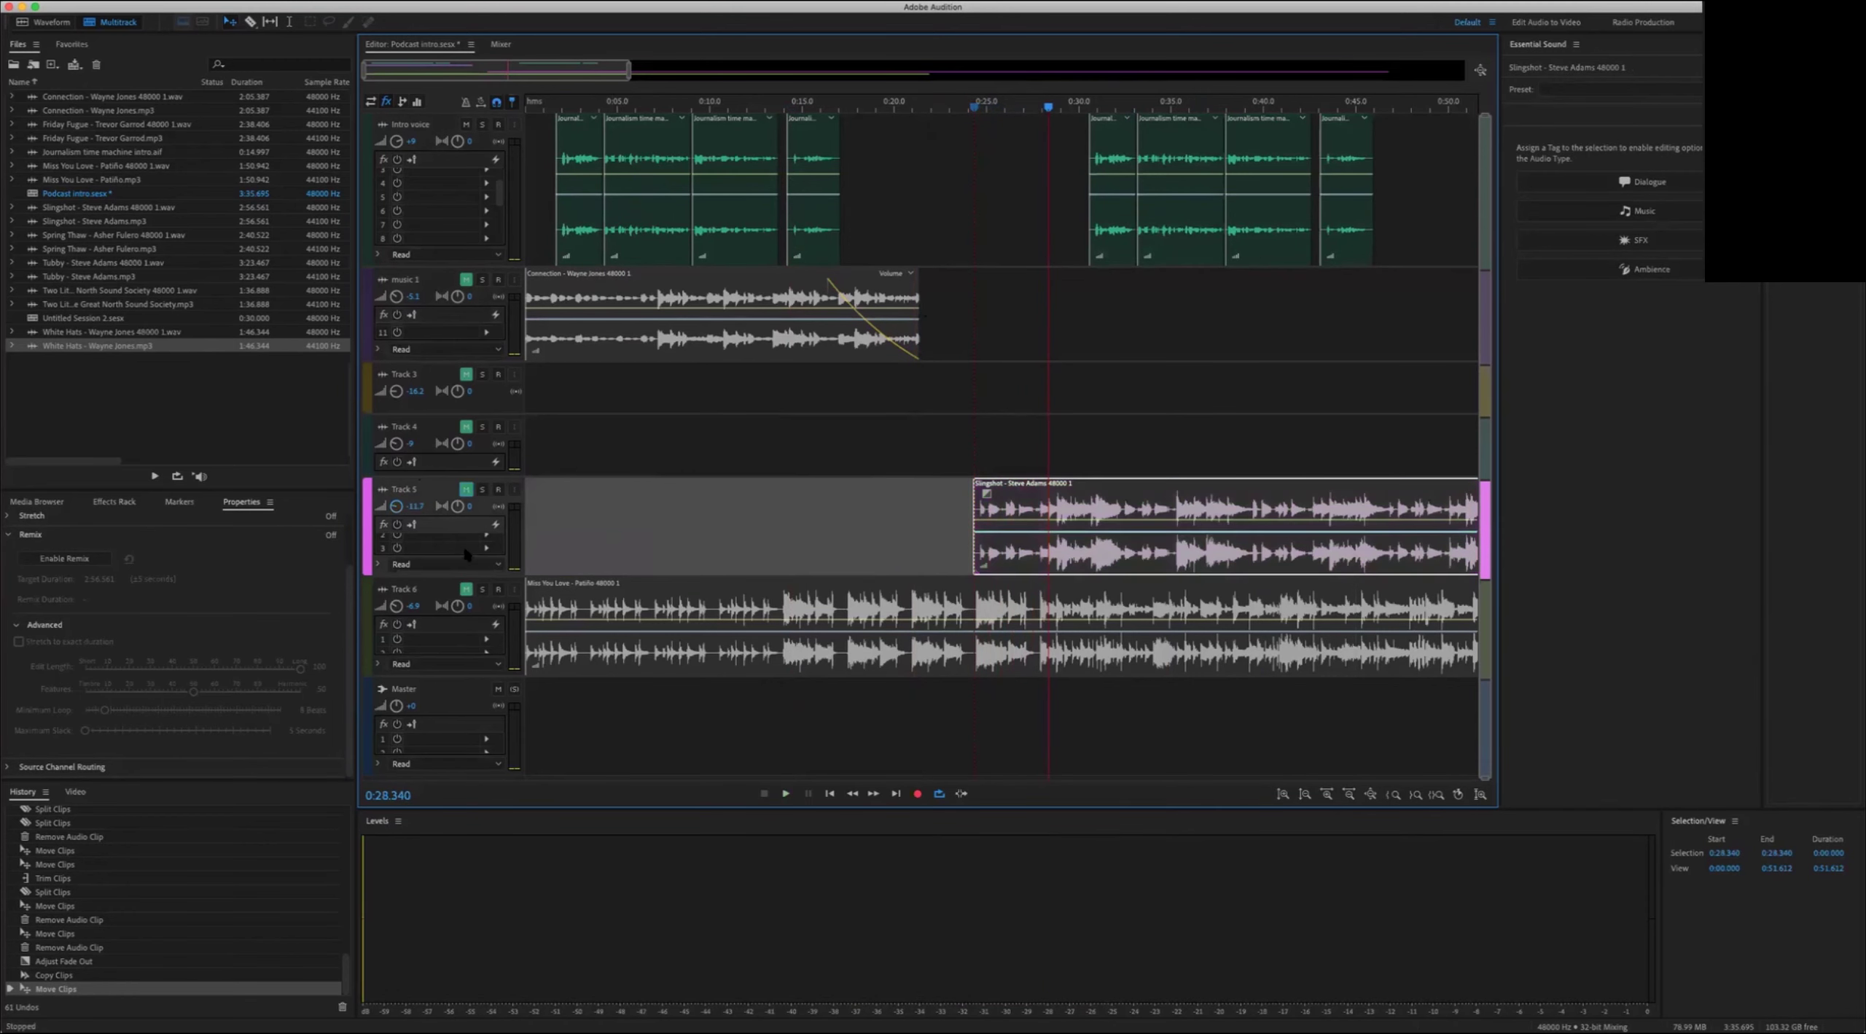
# Step: Unmute Track 6 to audition the Miss You Love music, and move that clip to Track 3 at 25 seconds with a taller track
pyautogui.click(467, 588)
pyautogui.press('space')
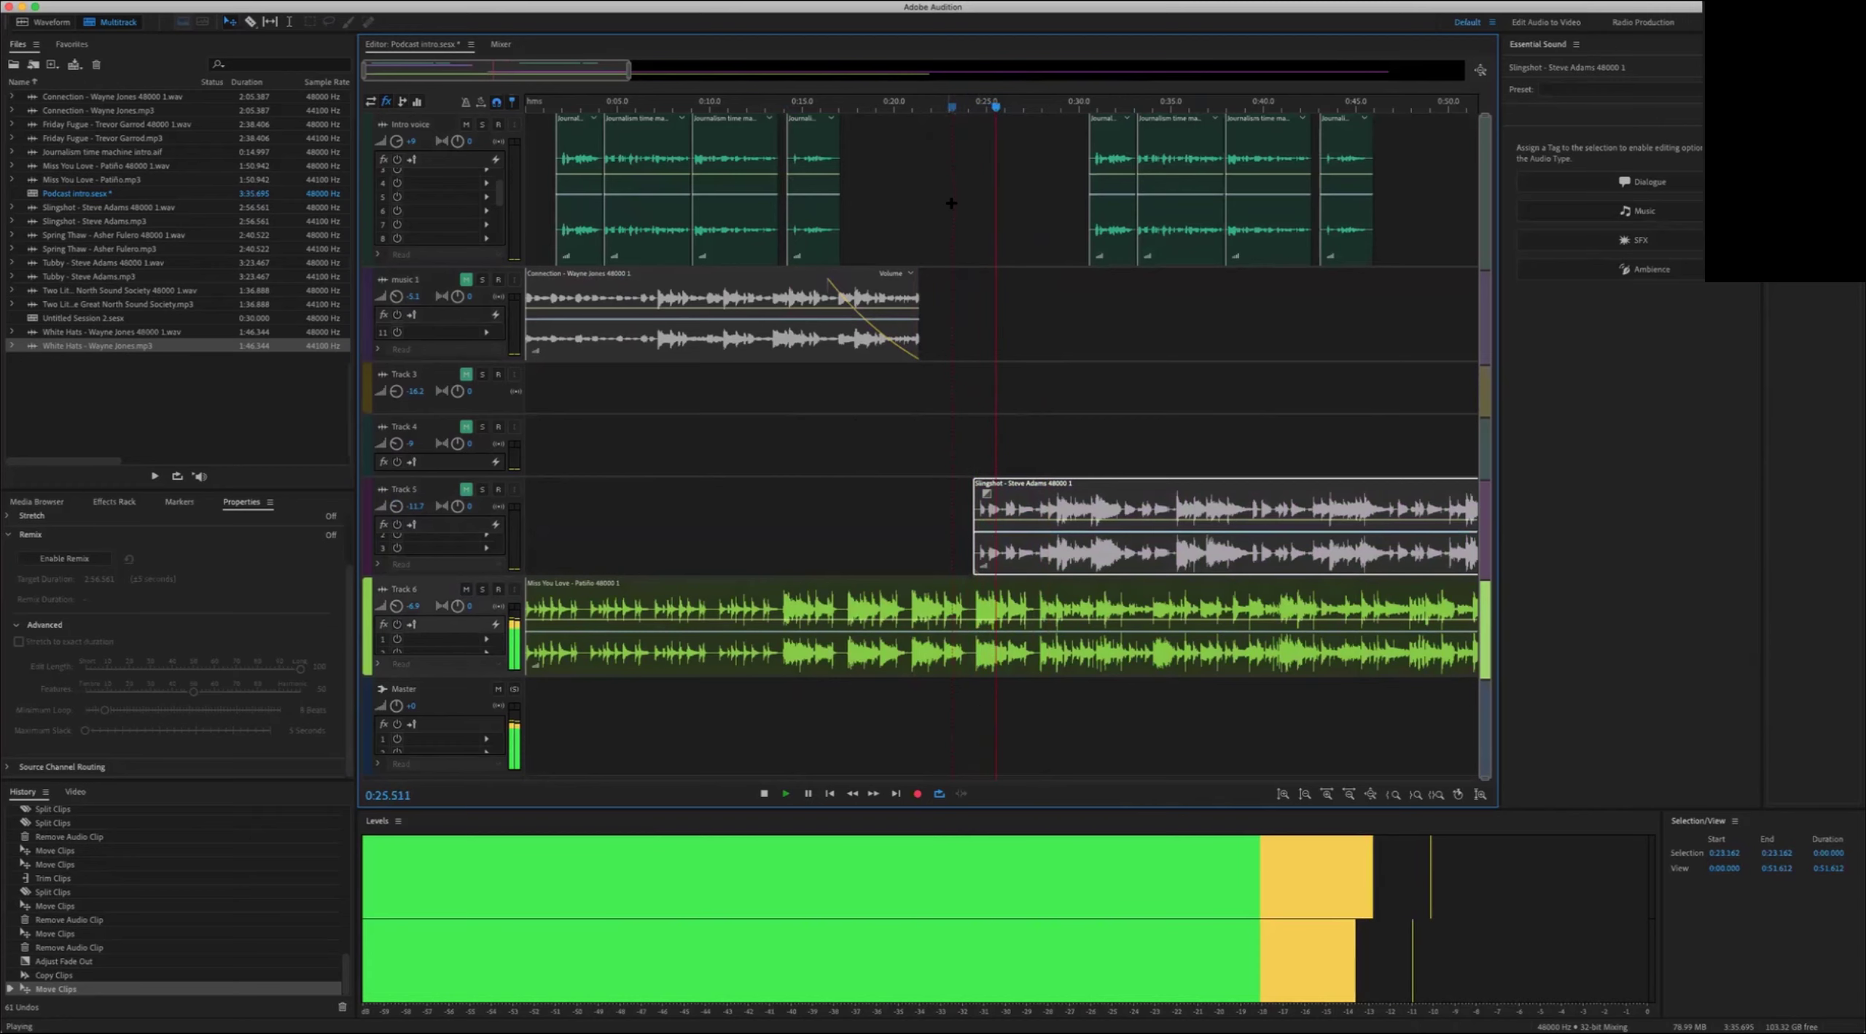
pyautogui.press('space')
pyautogui.moveTo(618, 603); pyautogui.dragTo(1079, 386)
pyautogui.moveTo(508, 413); pyautogui.dragTo(508, 528)
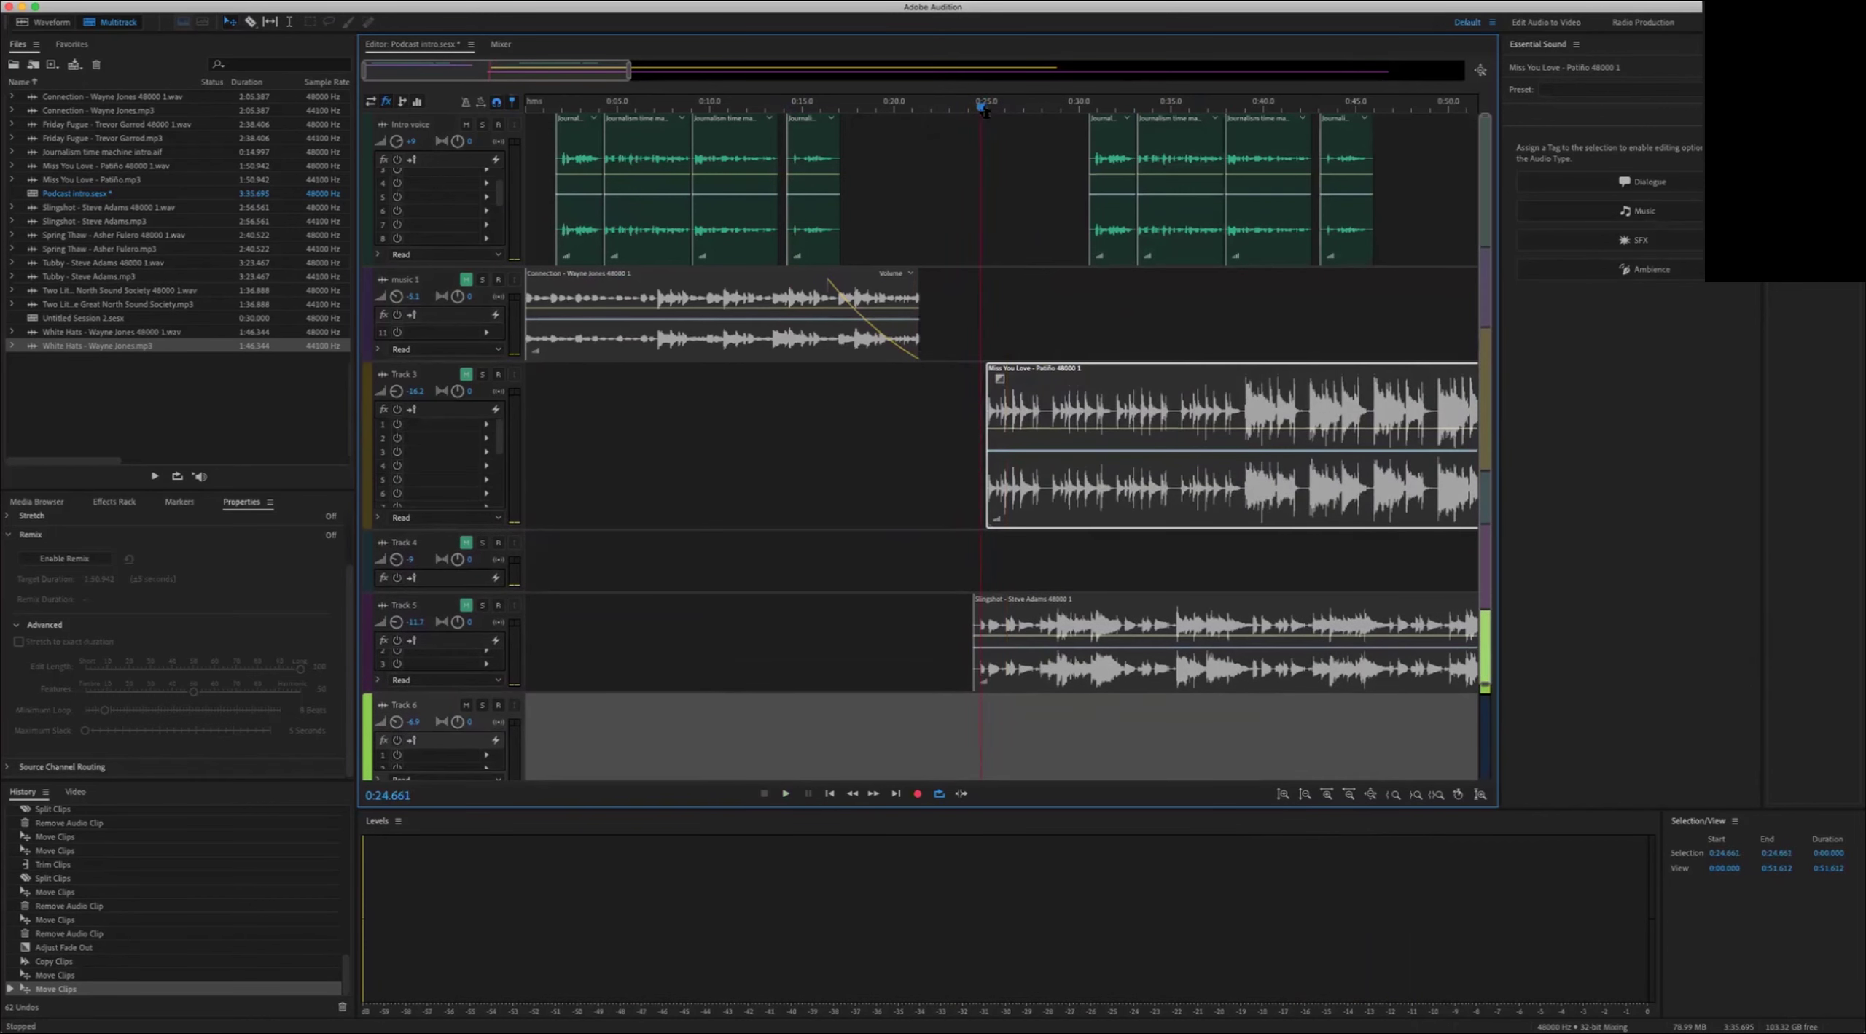
# Step: Unmute Track 3 and set its volume to about -10.8 dB while playing the Miss You Love music
pyautogui.press('space')
pyautogui.click(466, 374)
pyautogui.scroll(1, 1054, 321)
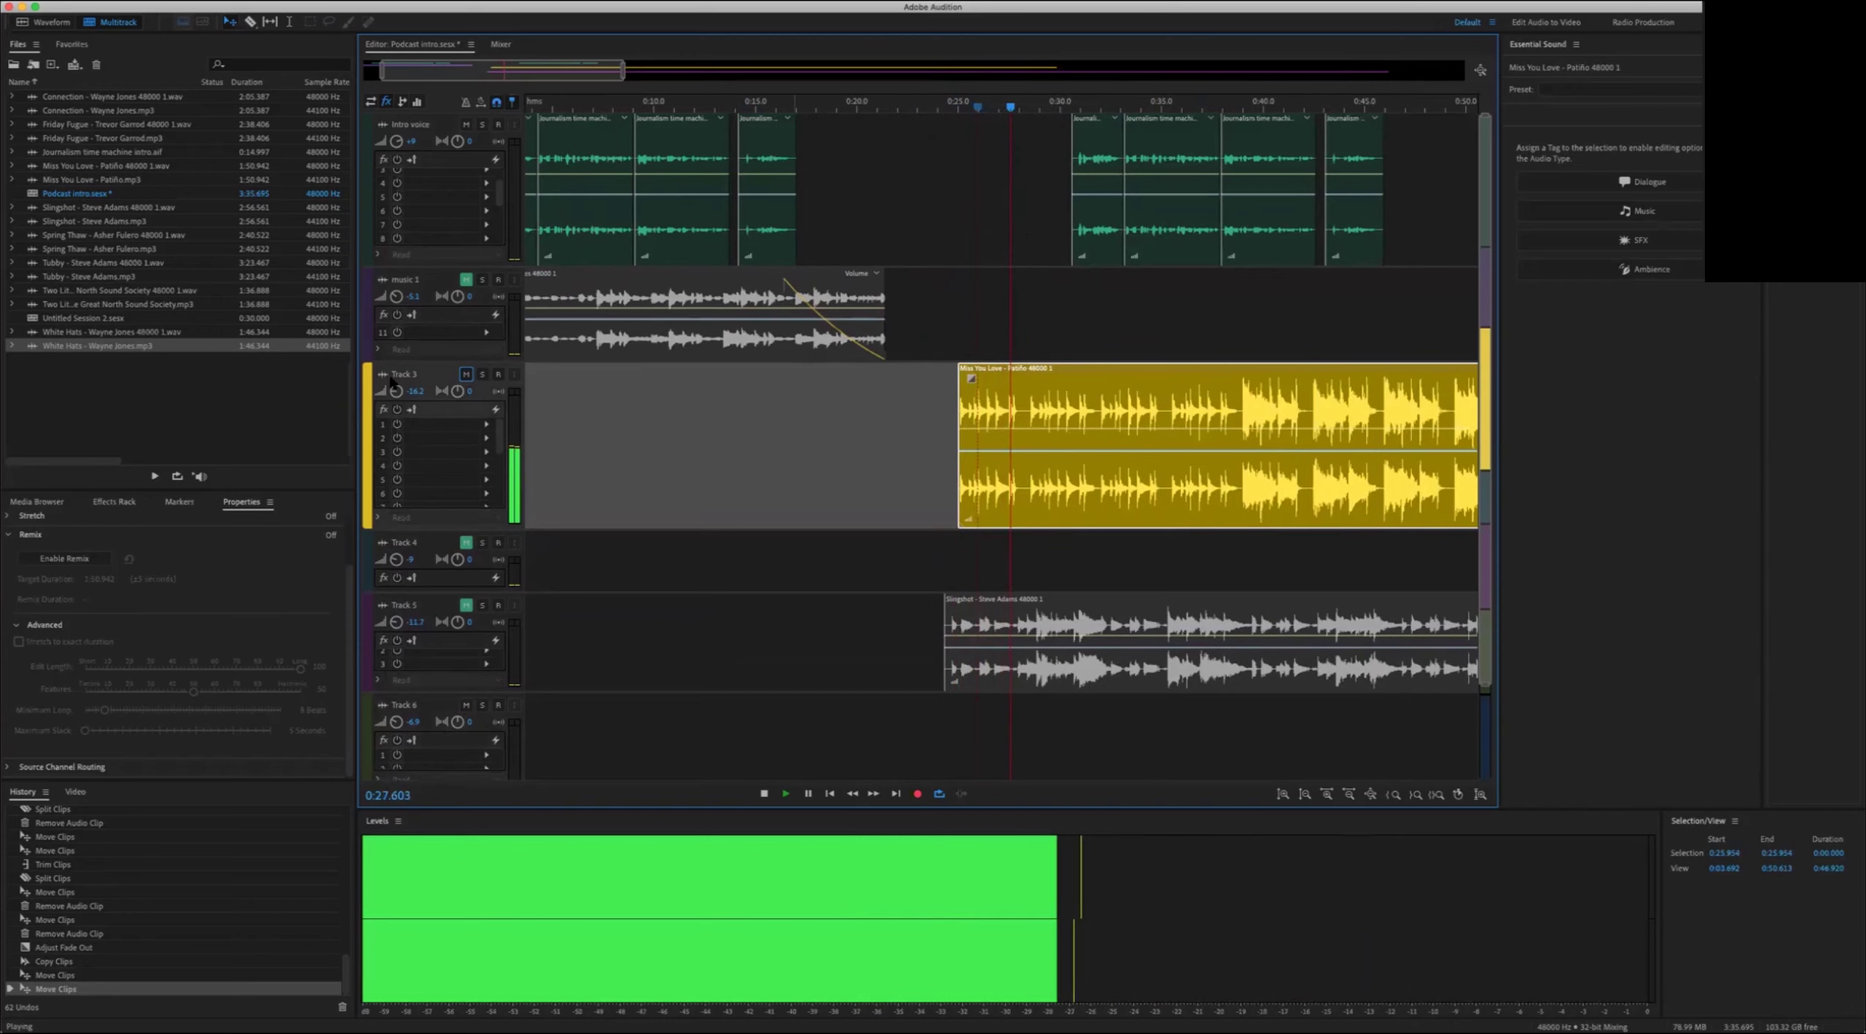
pyautogui.moveTo(394, 374); pyautogui.dragTo(394, 366)
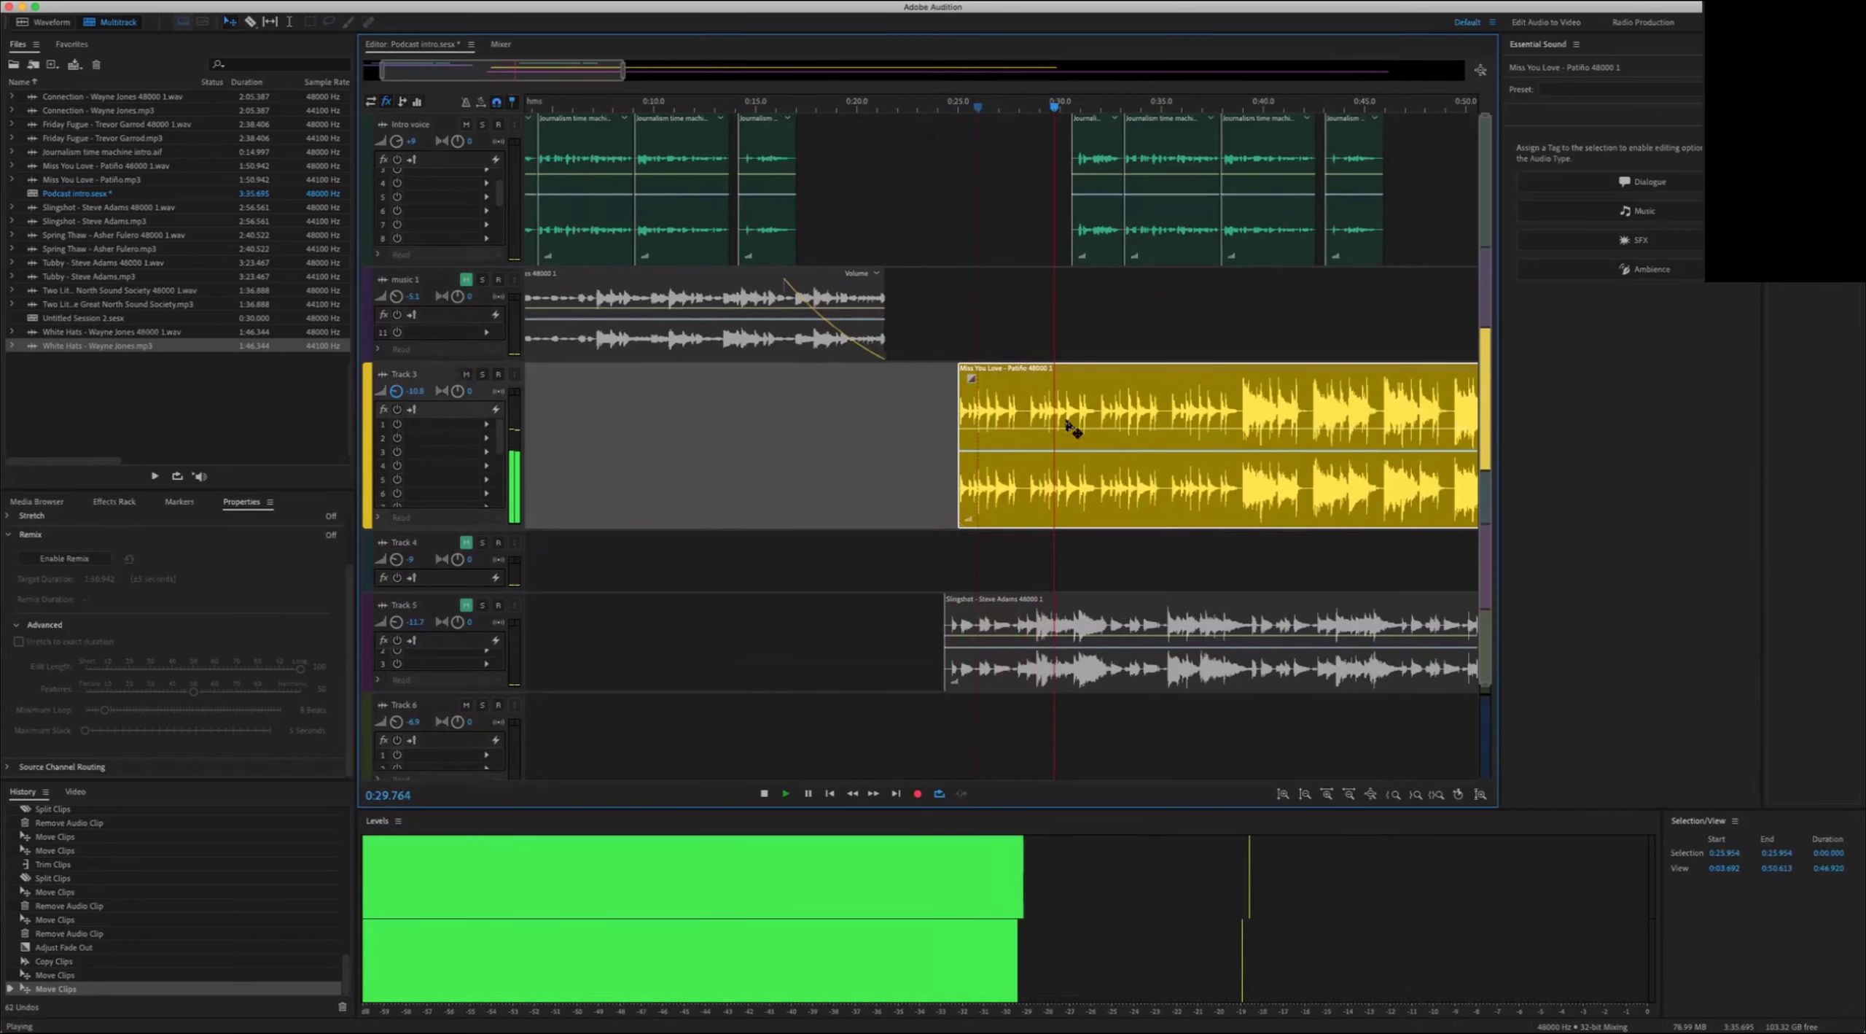
pyautogui.press('space')
# Step: Play the Miss You Love music from 25 seconds, move the first copied voice phrase to about 27 seconds and play the result
pyautogui.moveTo(969, 108); pyautogui.dragTo(958, 108)
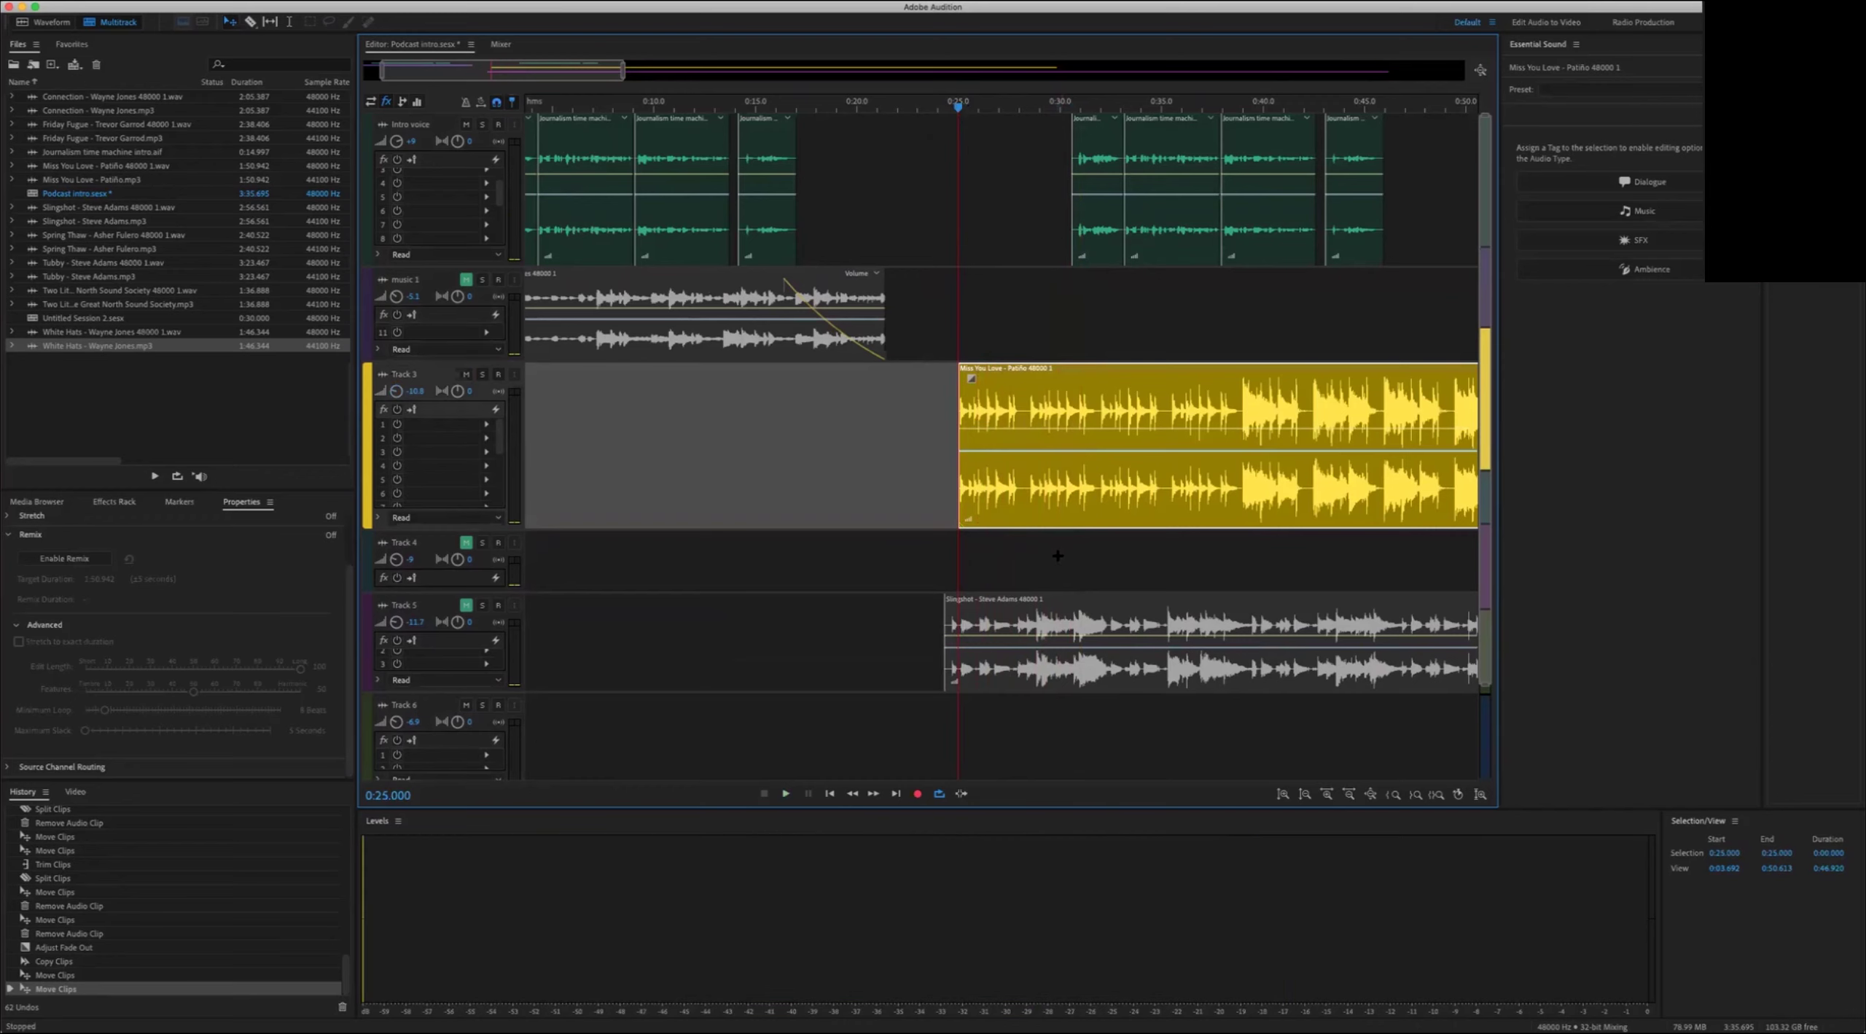
pyautogui.press('space')
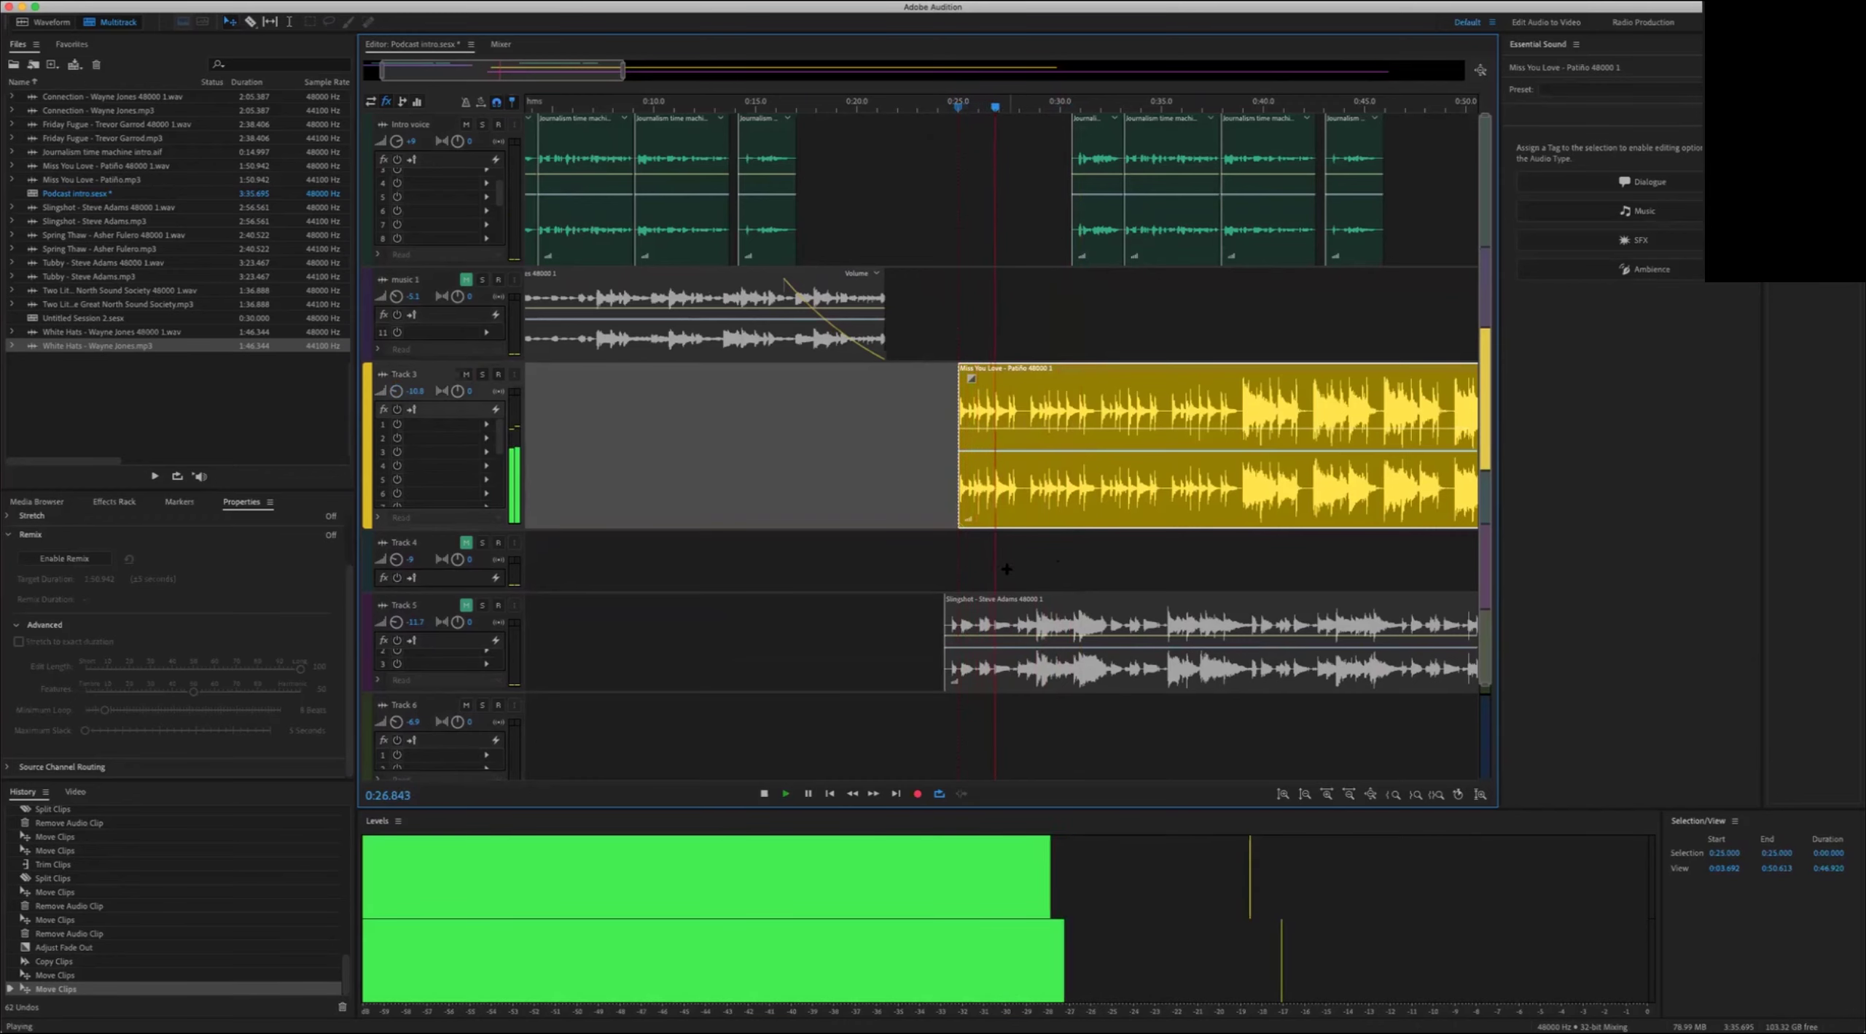
pyautogui.press('space')
pyautogui.moveTo(1082, 258); pyautogui.dragTo(1016, 259)
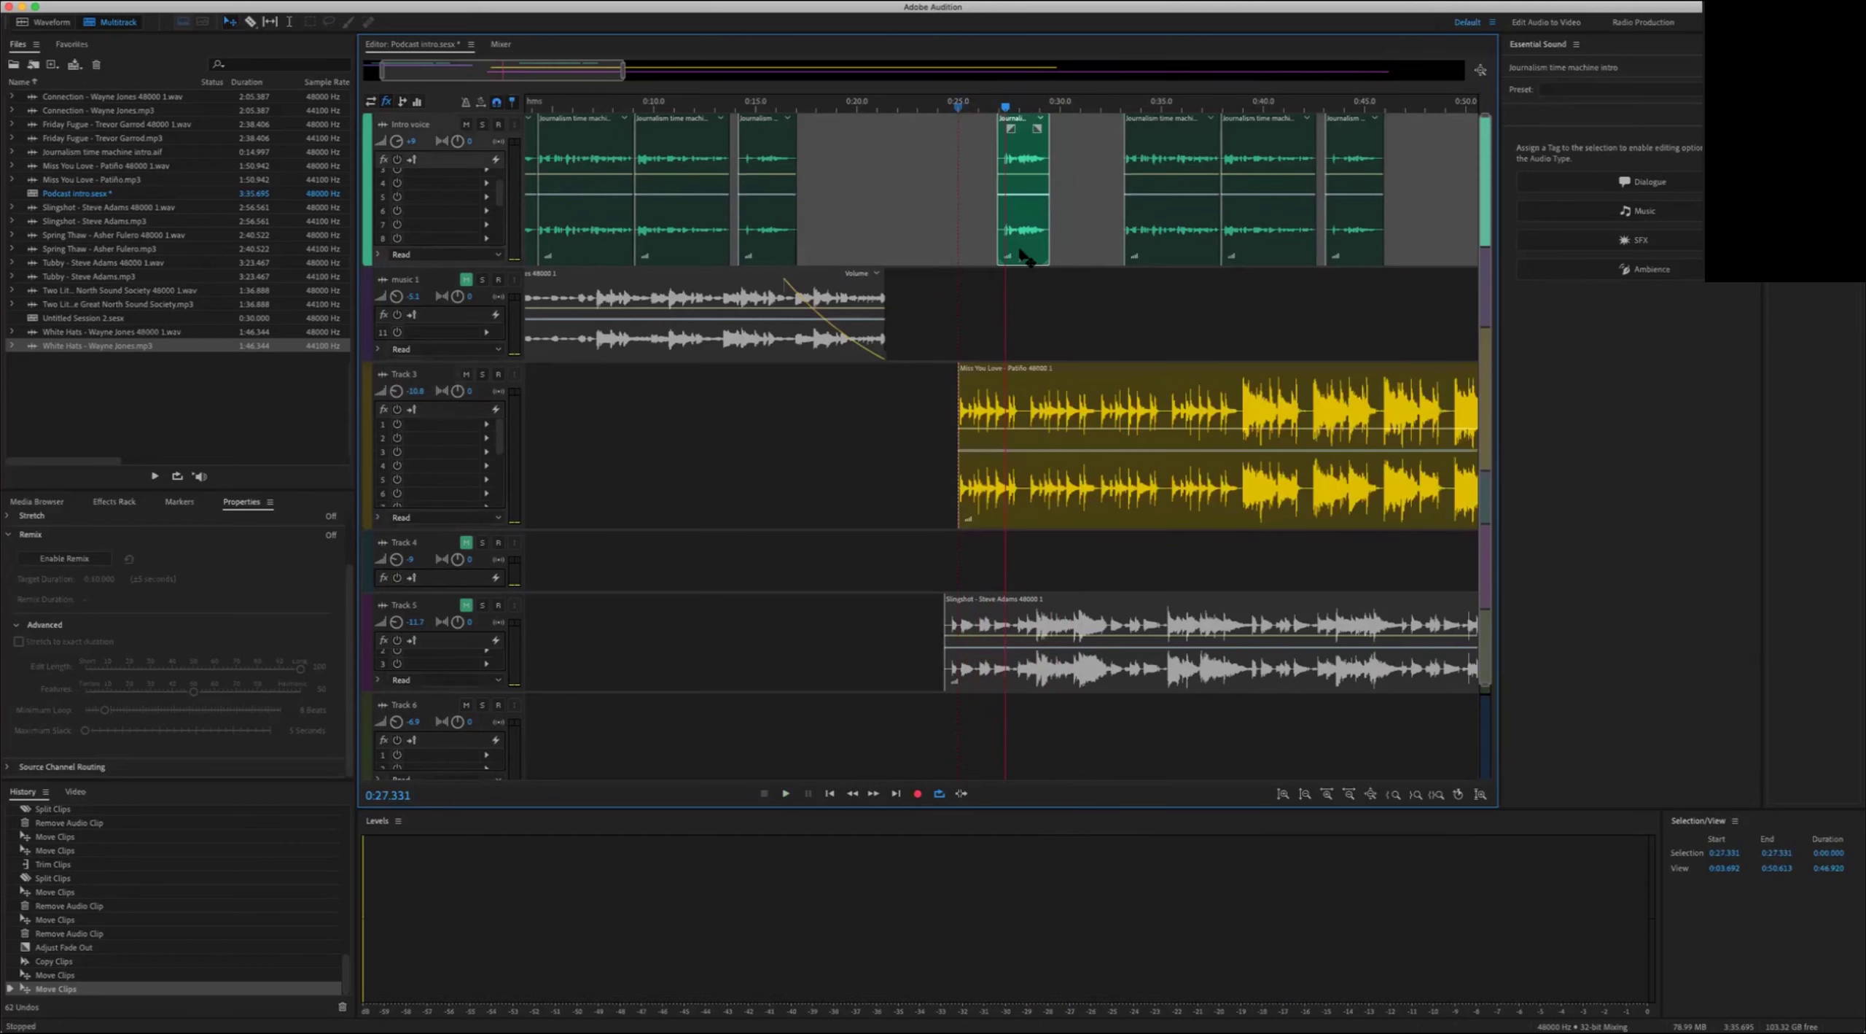
pyautogui.press('=')
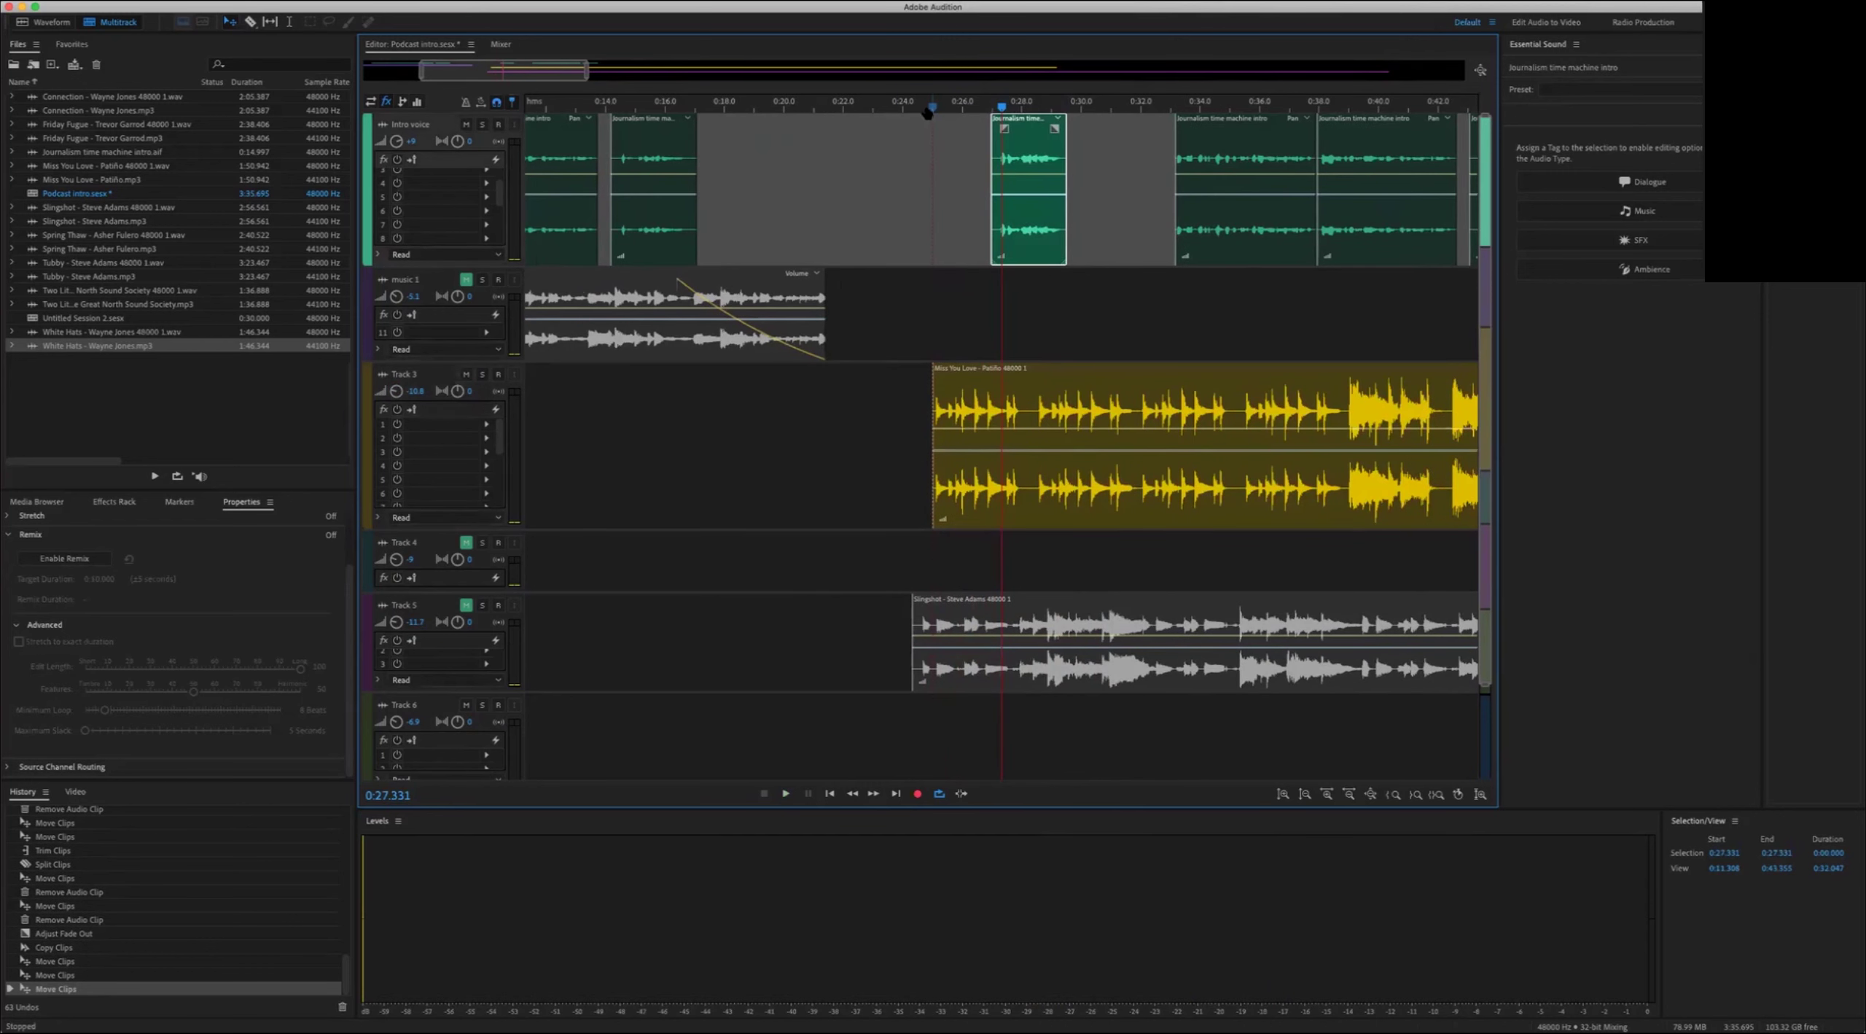
pyautogui.press('space')
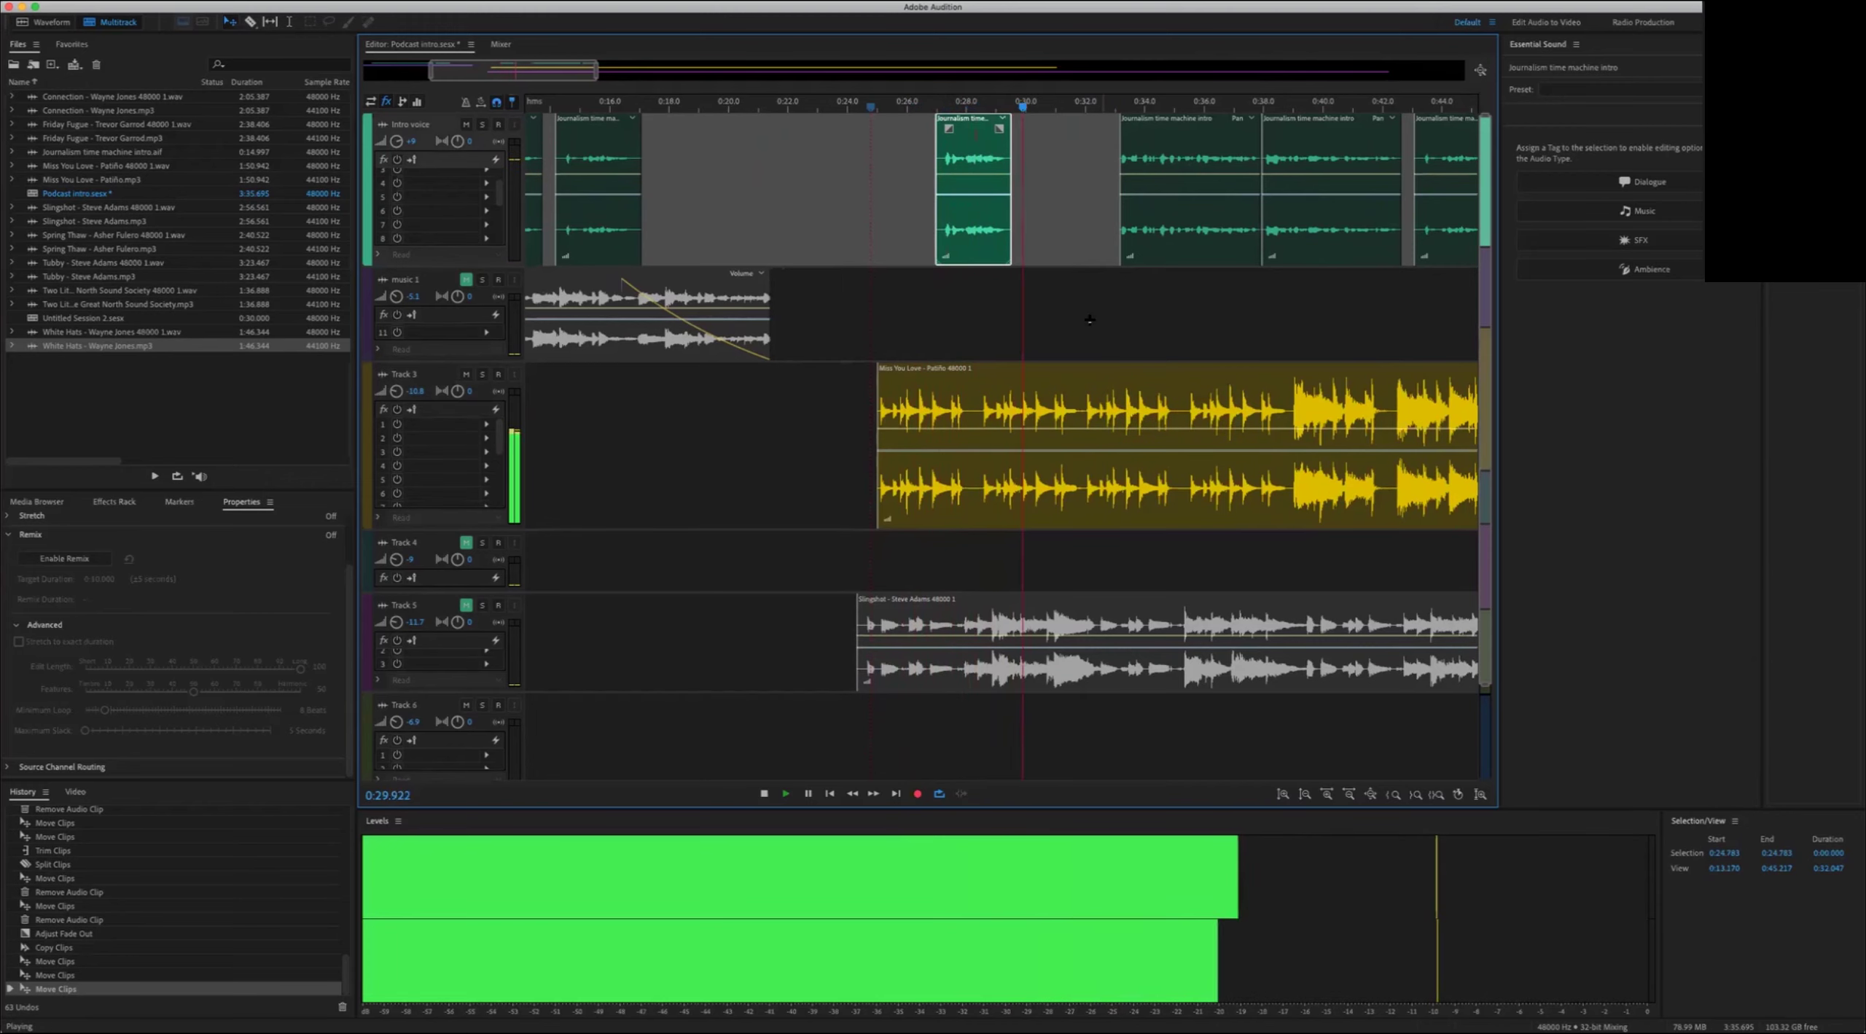
pyautogui.press('space')
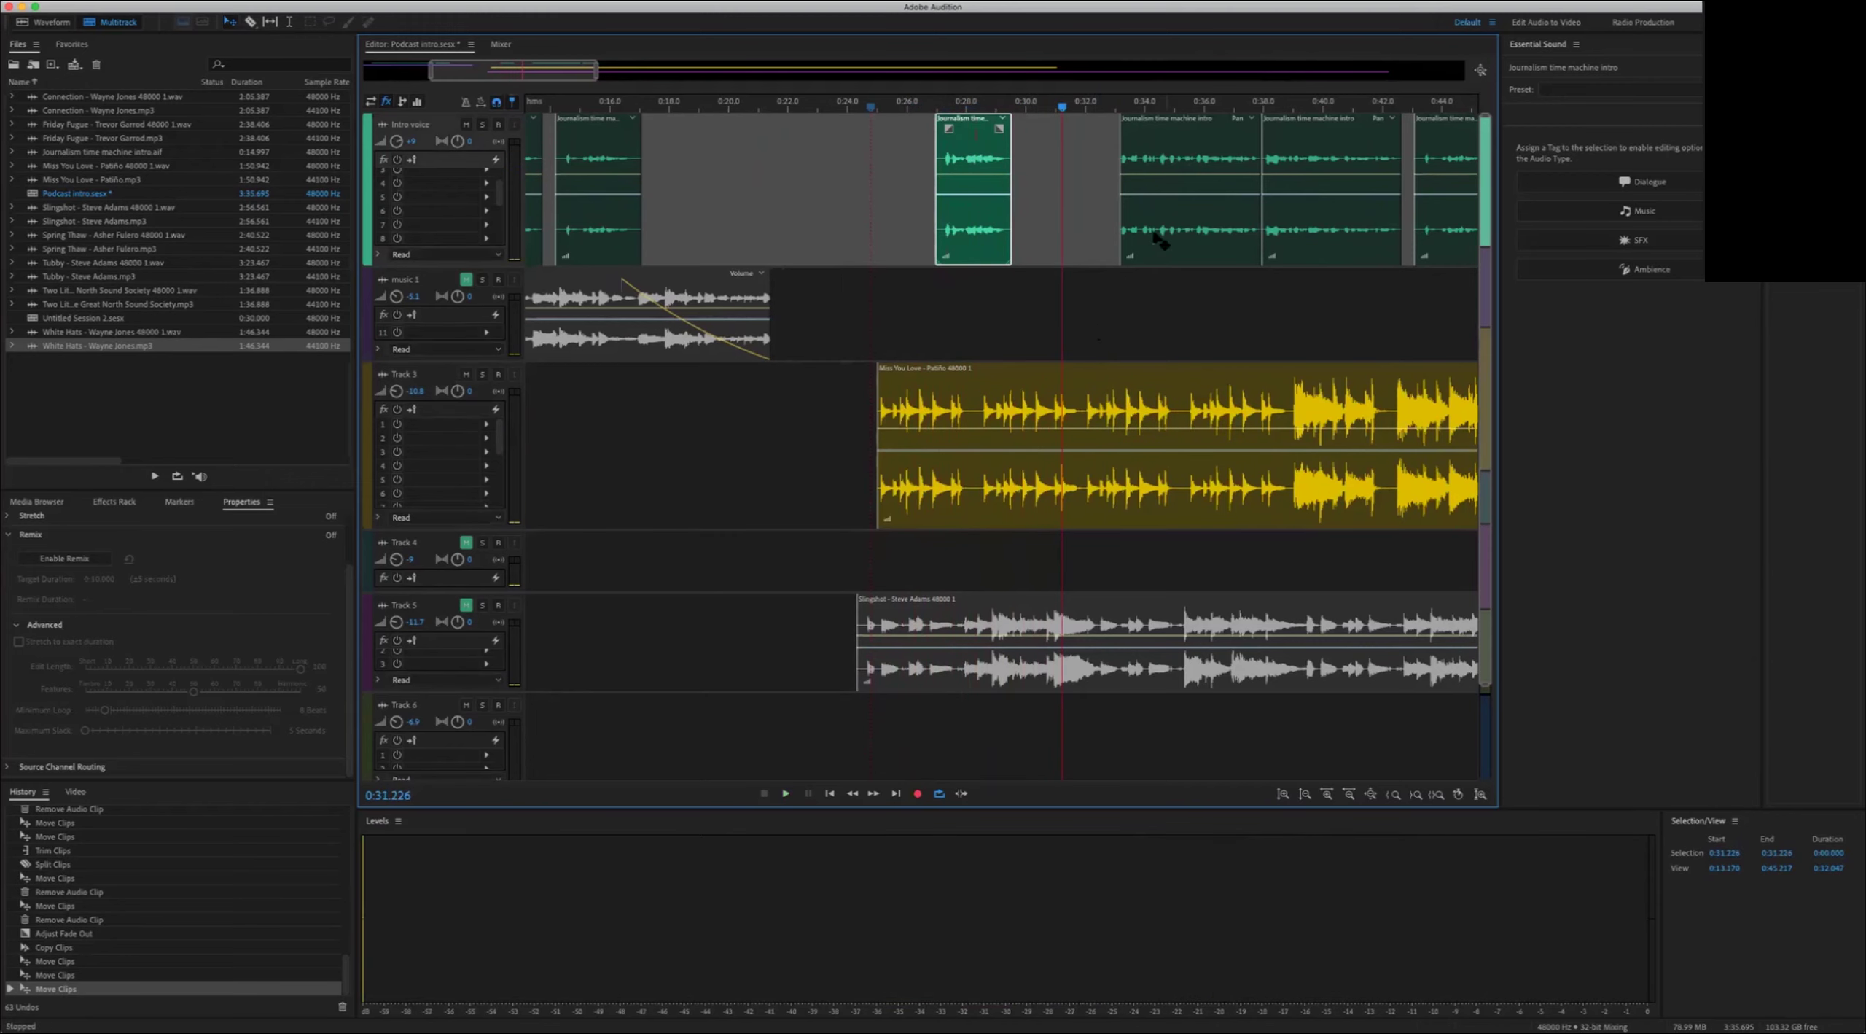
# Step: Move the second and third copied voice phrases together to about 31 seconds and set Track 3's volume to -8.7 dB during playback
pyautogui.click(1204, 232)
pyautogui.keyDown('super'); pyautogui.click(1333, 232); pyautogui.keyUp('super')
pyautogui.moveTo(1334, 231); pyautogui.dragTo(1275, 232)
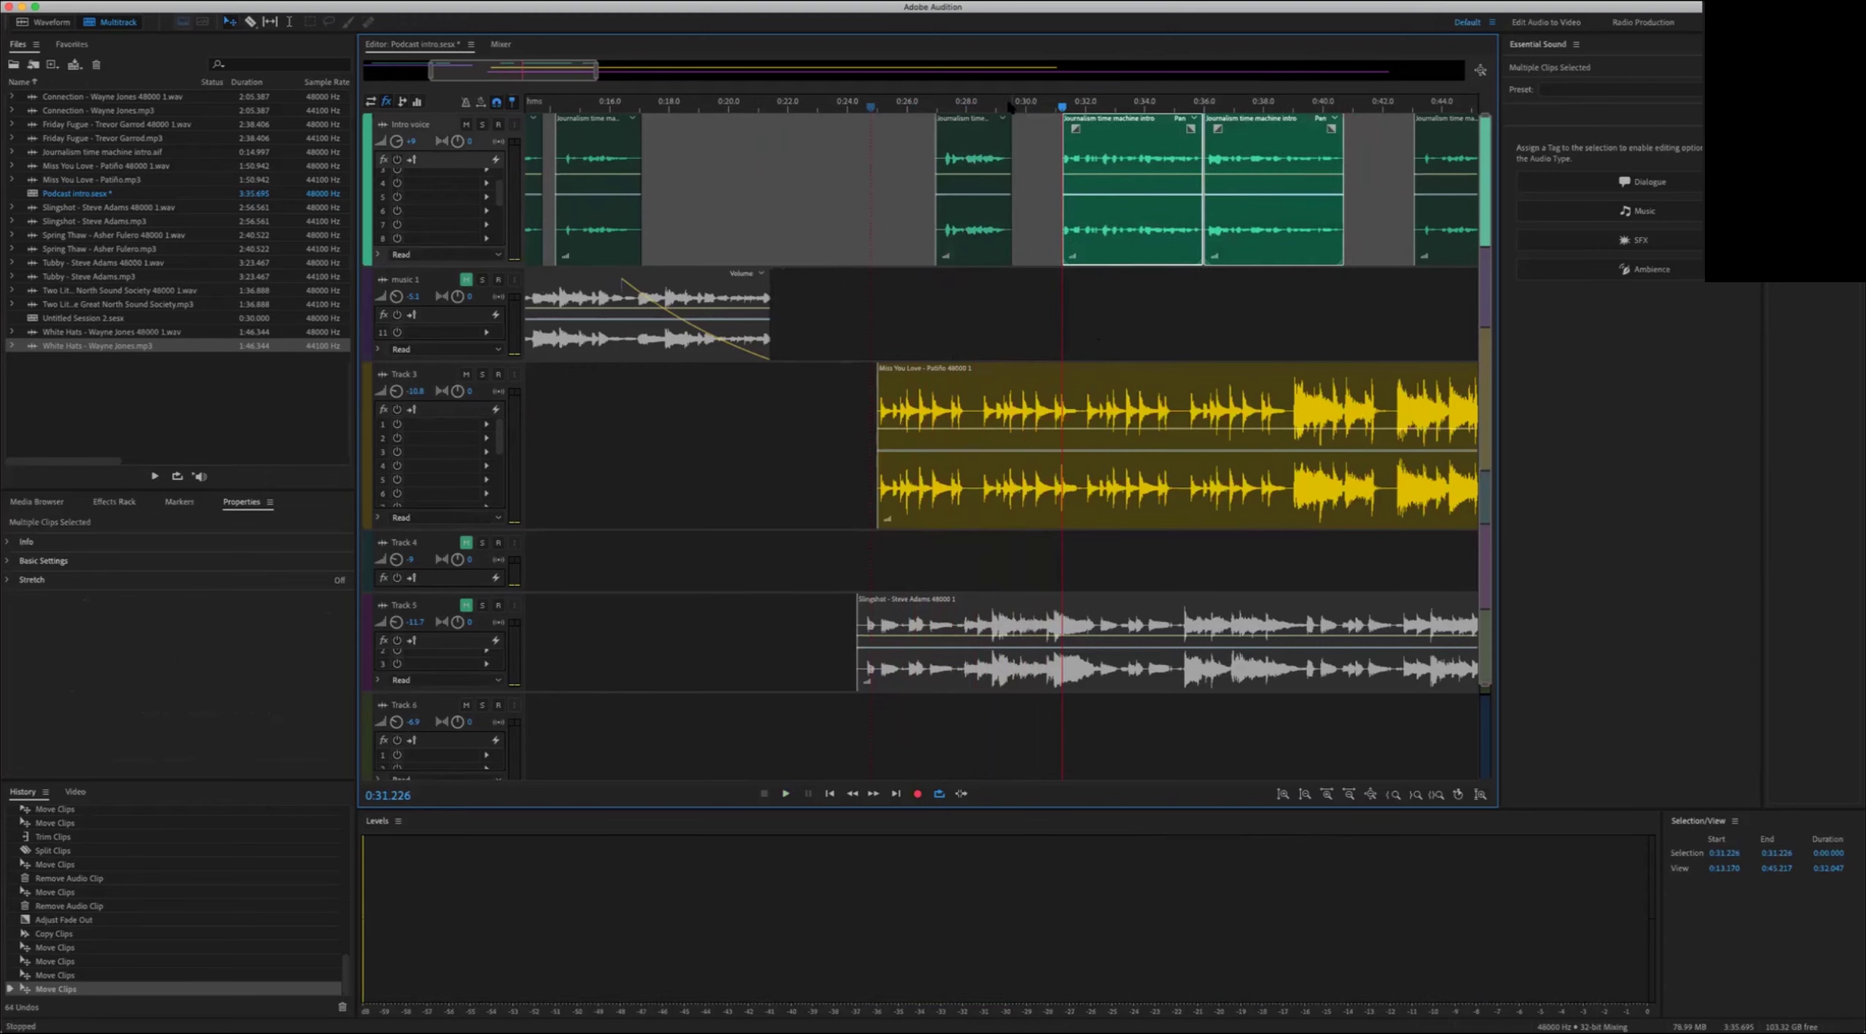
pyautogui.press('space')
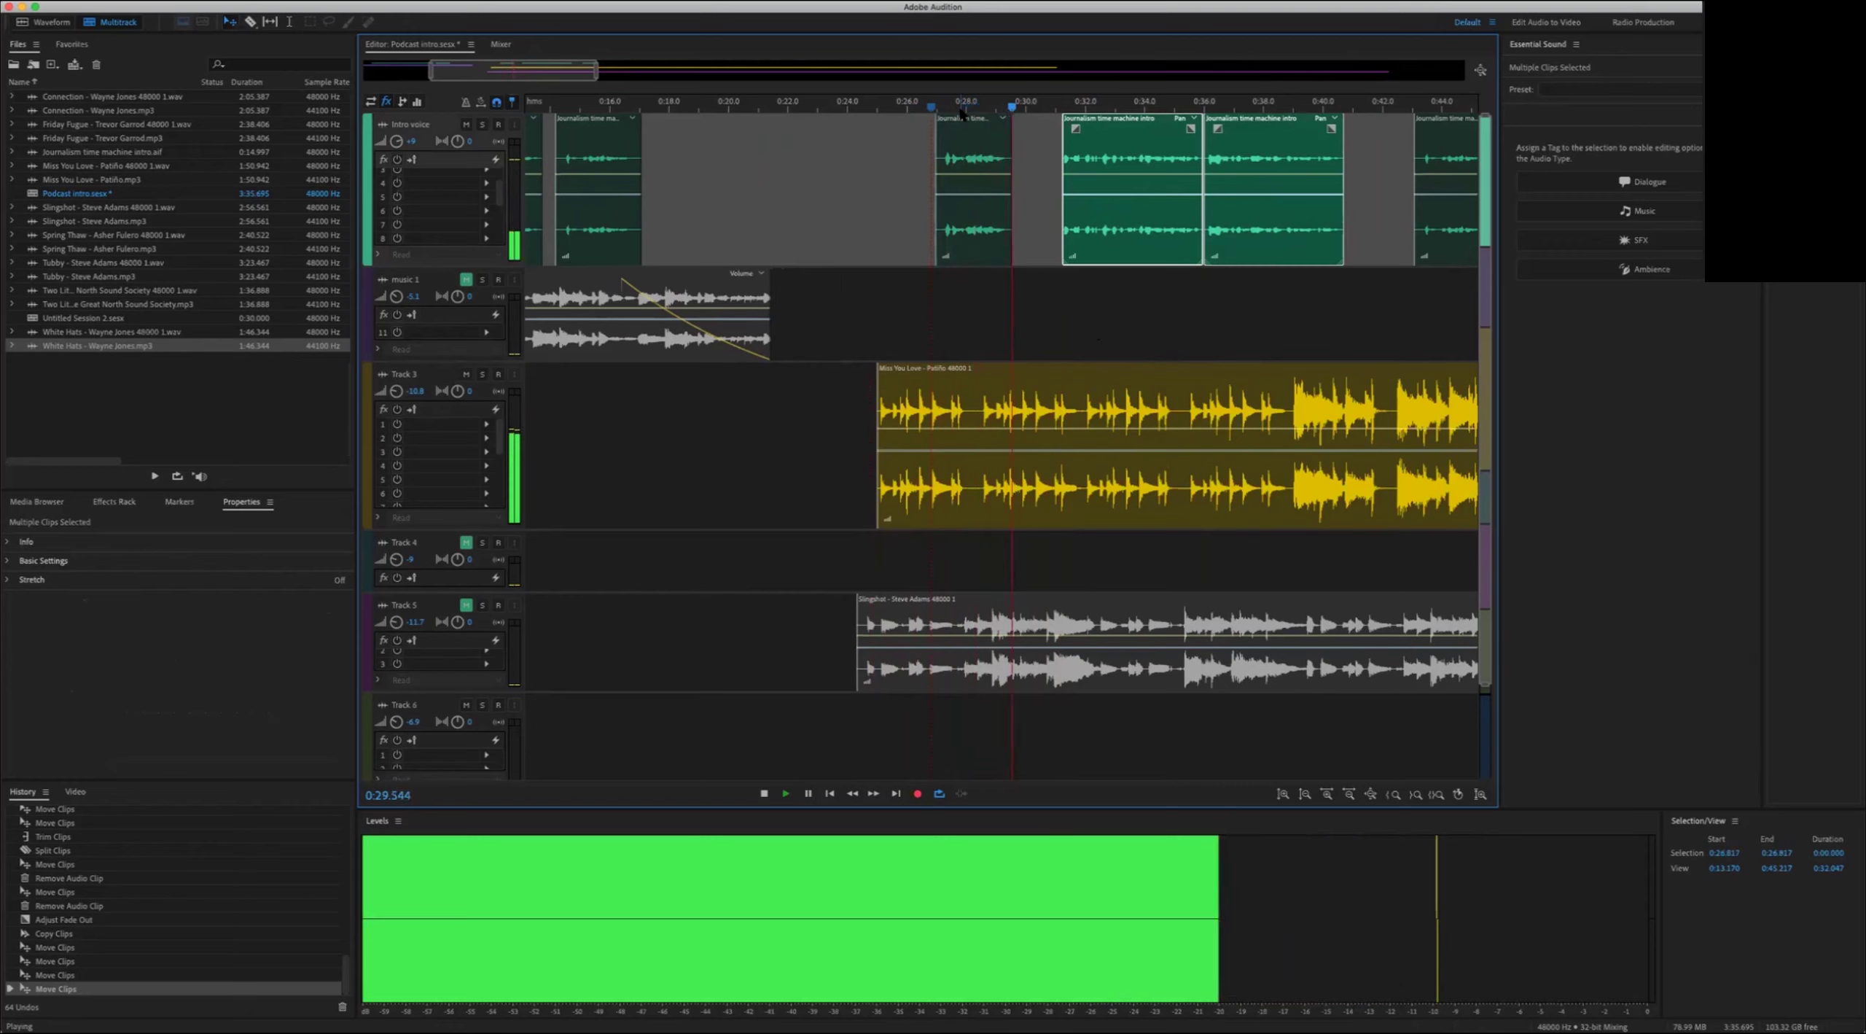
pyautogui.click(455, 370)
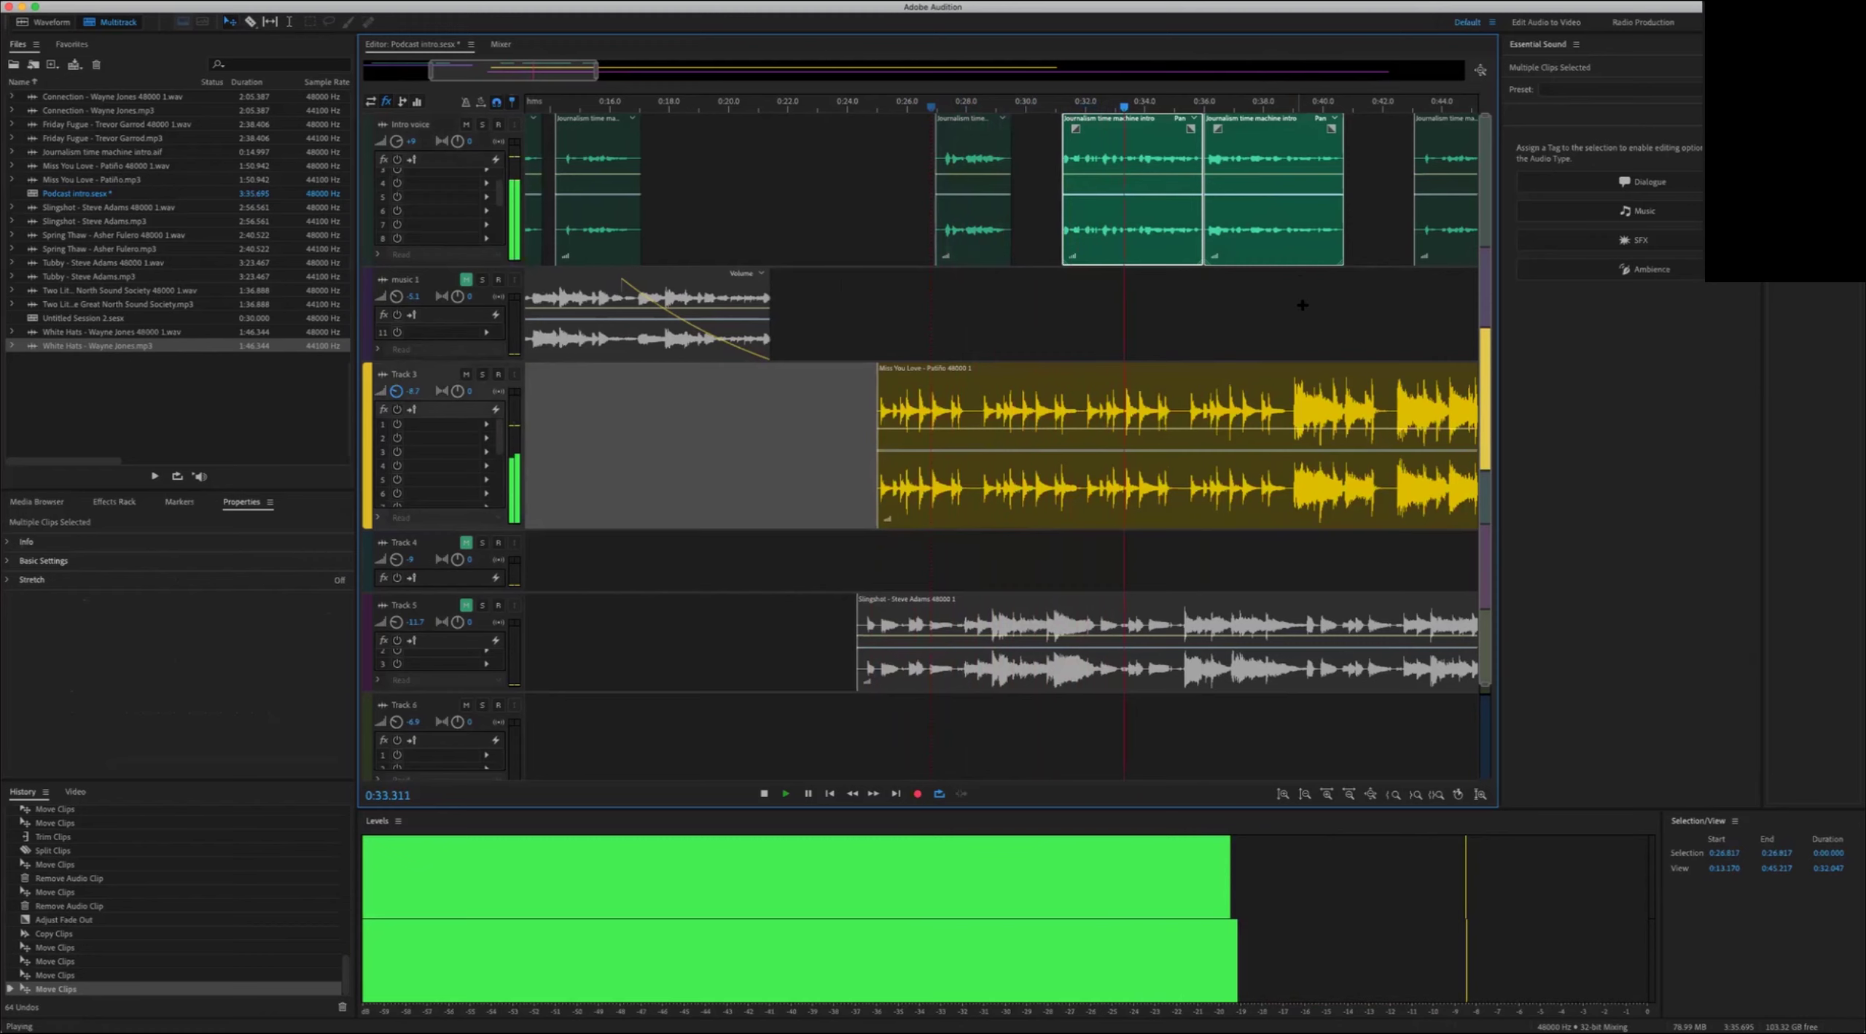
pyautogui.press('space')
pyautogui.moveTo(1175, 250); pyautogui.dragTo(1170, 250)
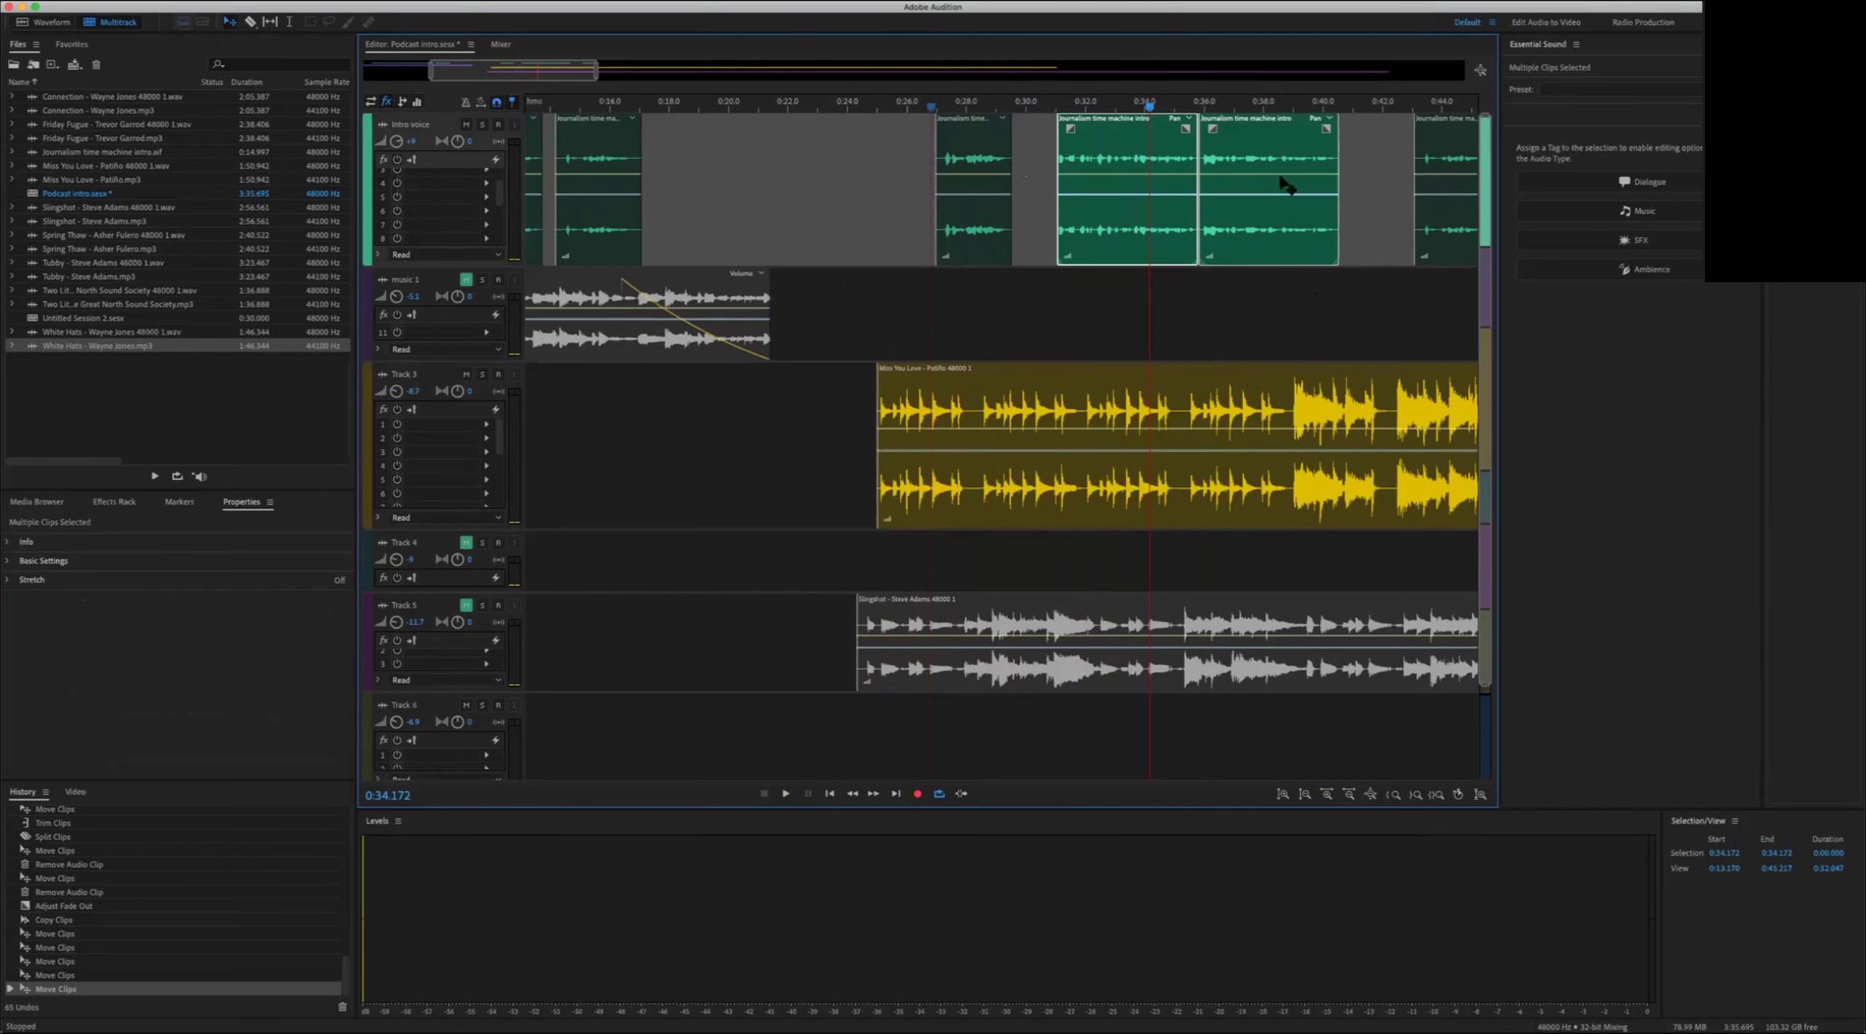
# Step: Play the two middle voice phrases and move them to about 29.6 seconds so they end where the louder music begins
pyautogui.press('space')
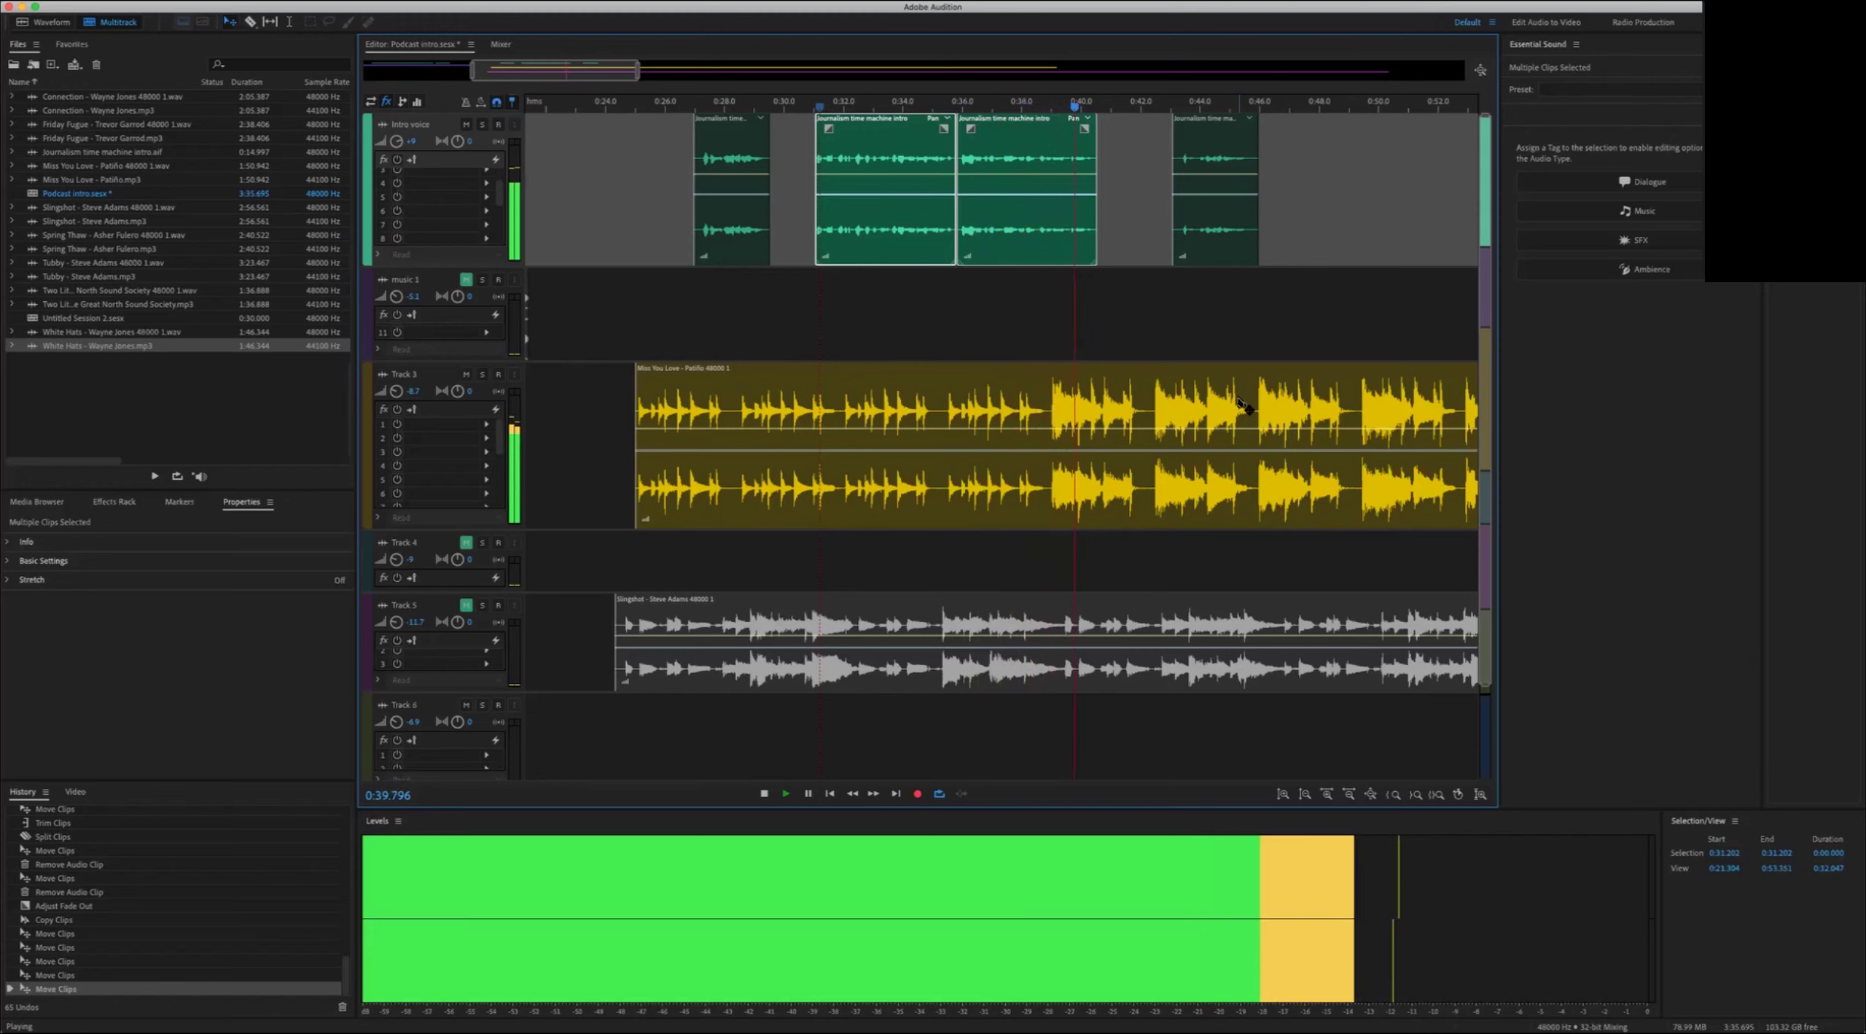
pyautogui.press('space')
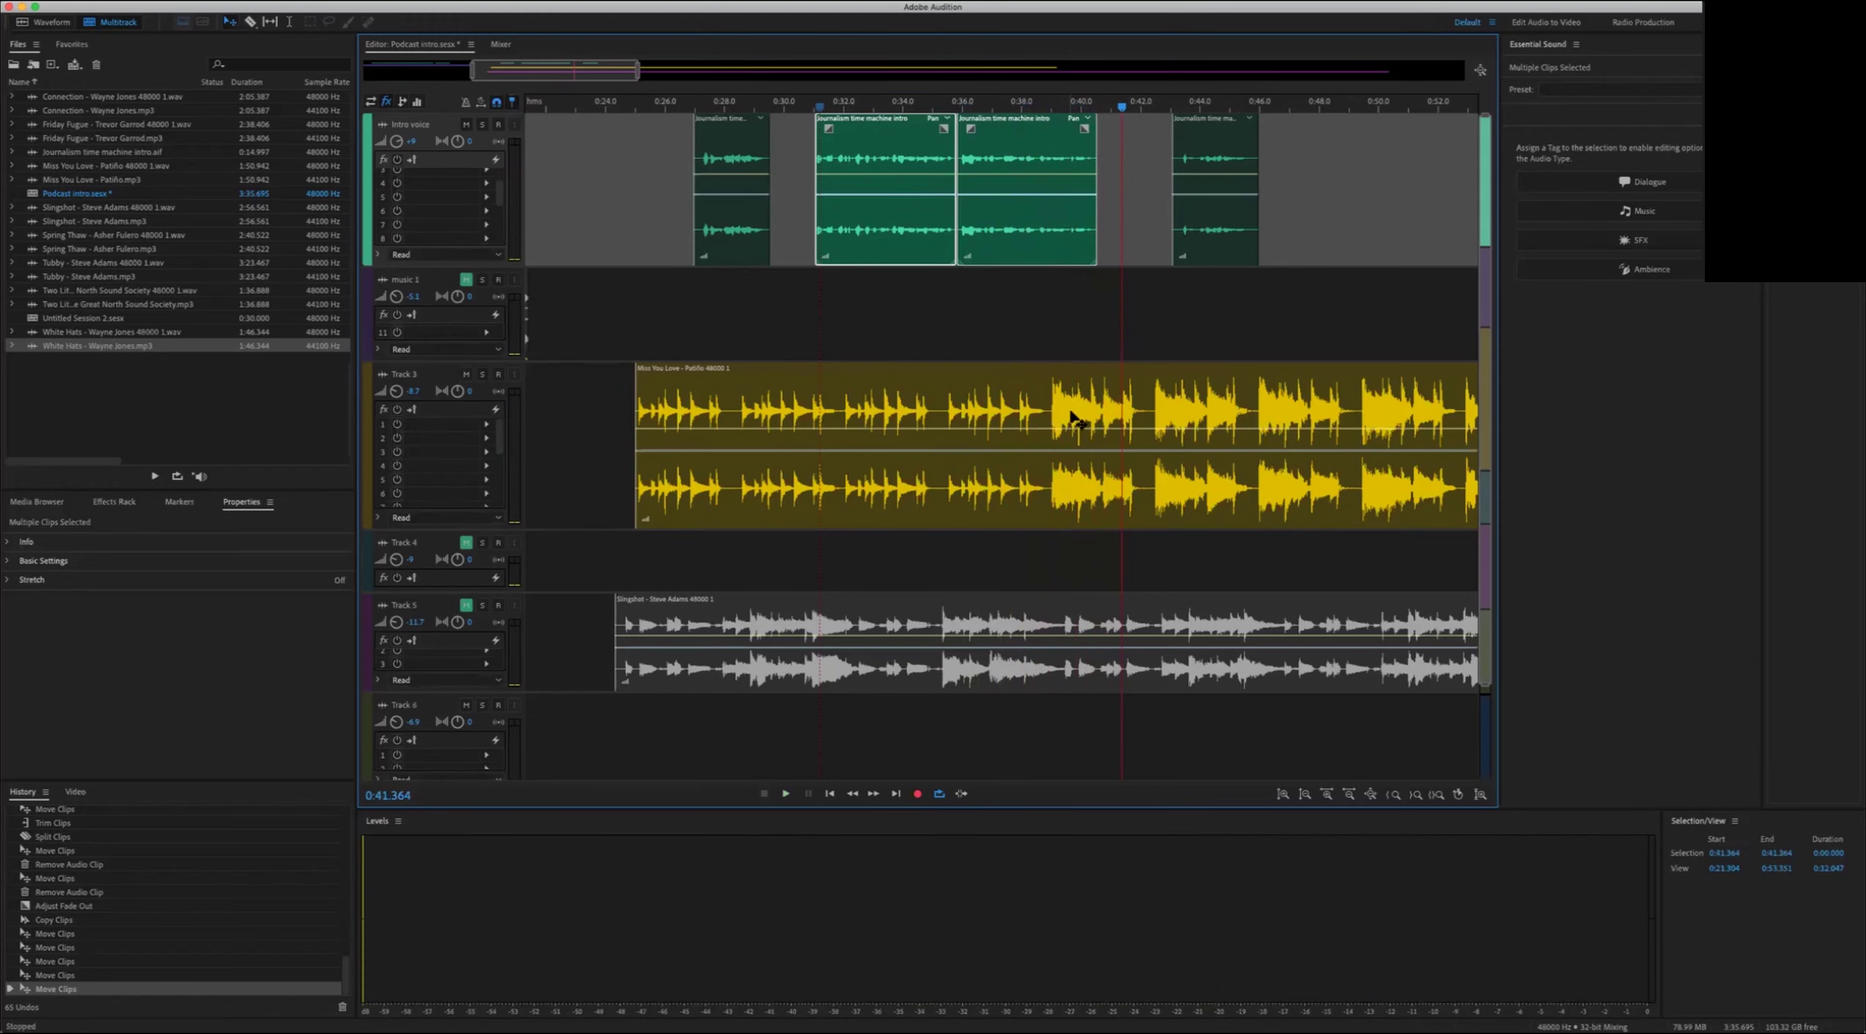
pyautogui.click(1136, 166)
pyautogui.click(1005, 182)
pyautogui.keyDown('super'); pyautogui.click(831, 244); pyautogui.keyUp('super')
pyautogui.moveTo(864, 254); pyautogui.dragTo(822, 254)
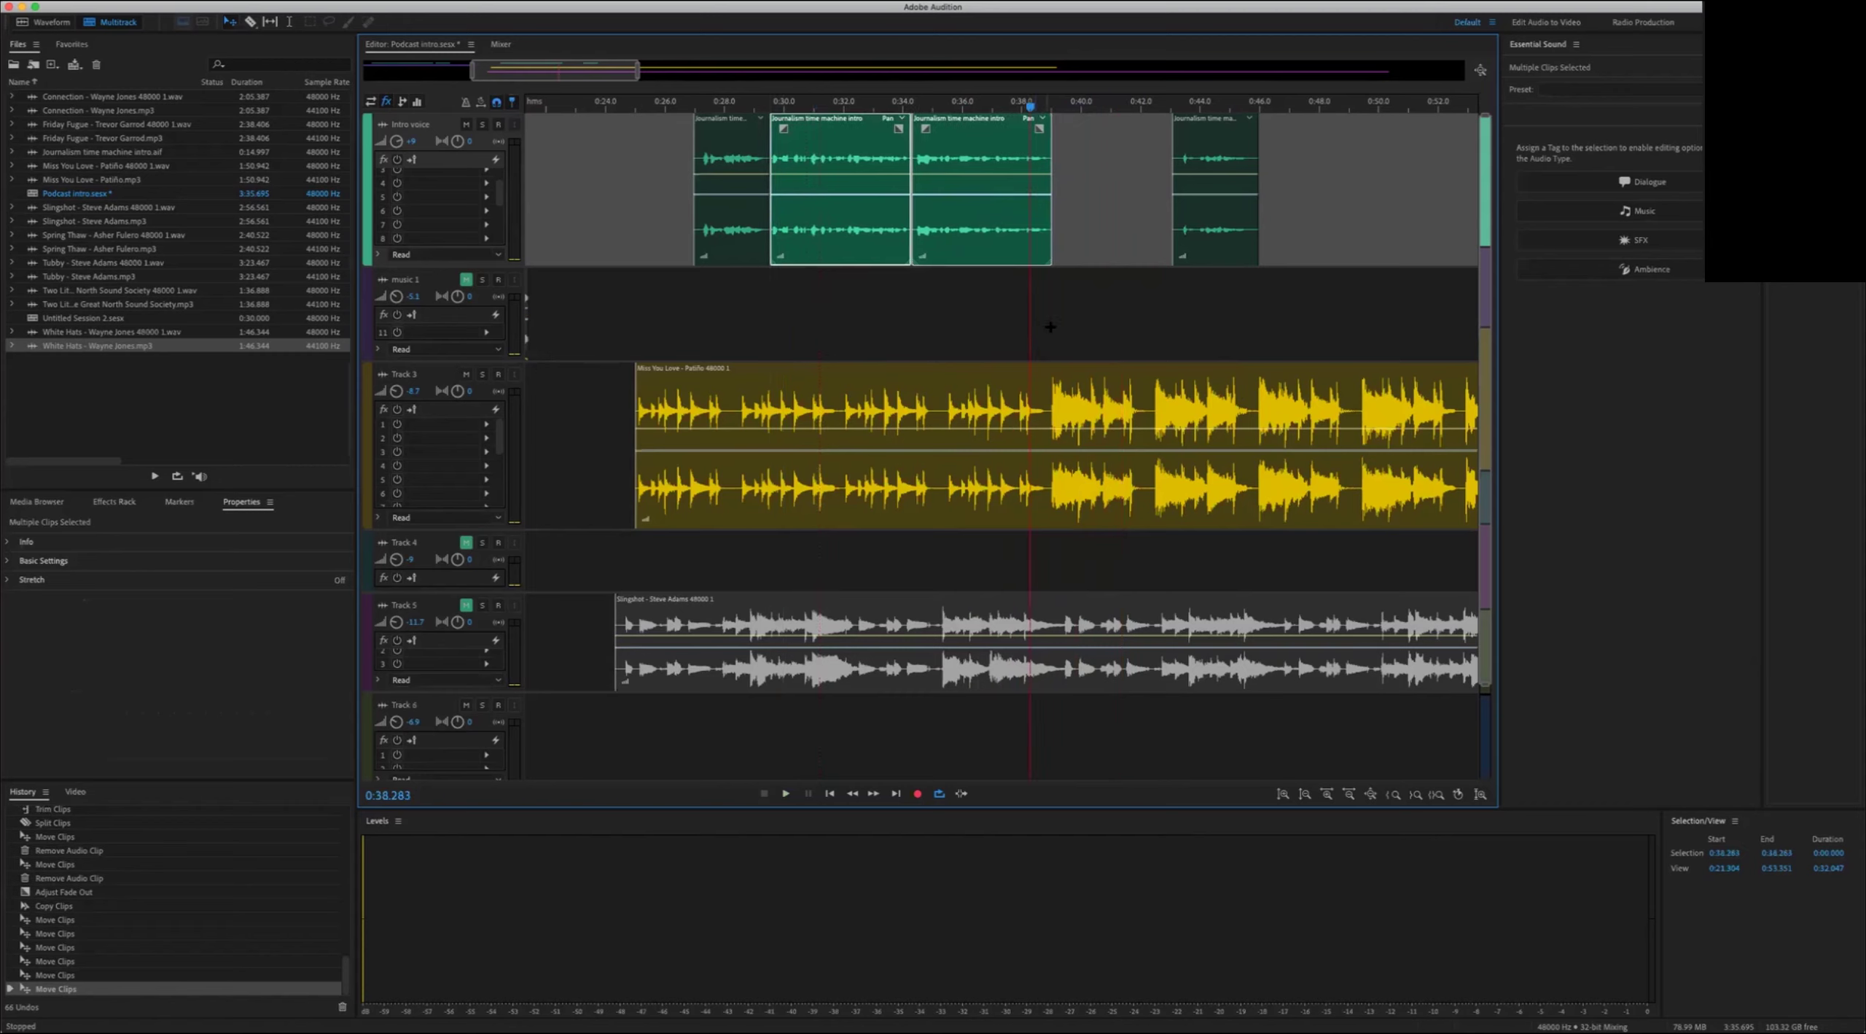
# Step: Move the first copied voice phrase to about 26.4 seconds and play the voice with the Miss You Love music
pyautogui.moveTo(712, 210); pyautogui.dragTo(715, 212)
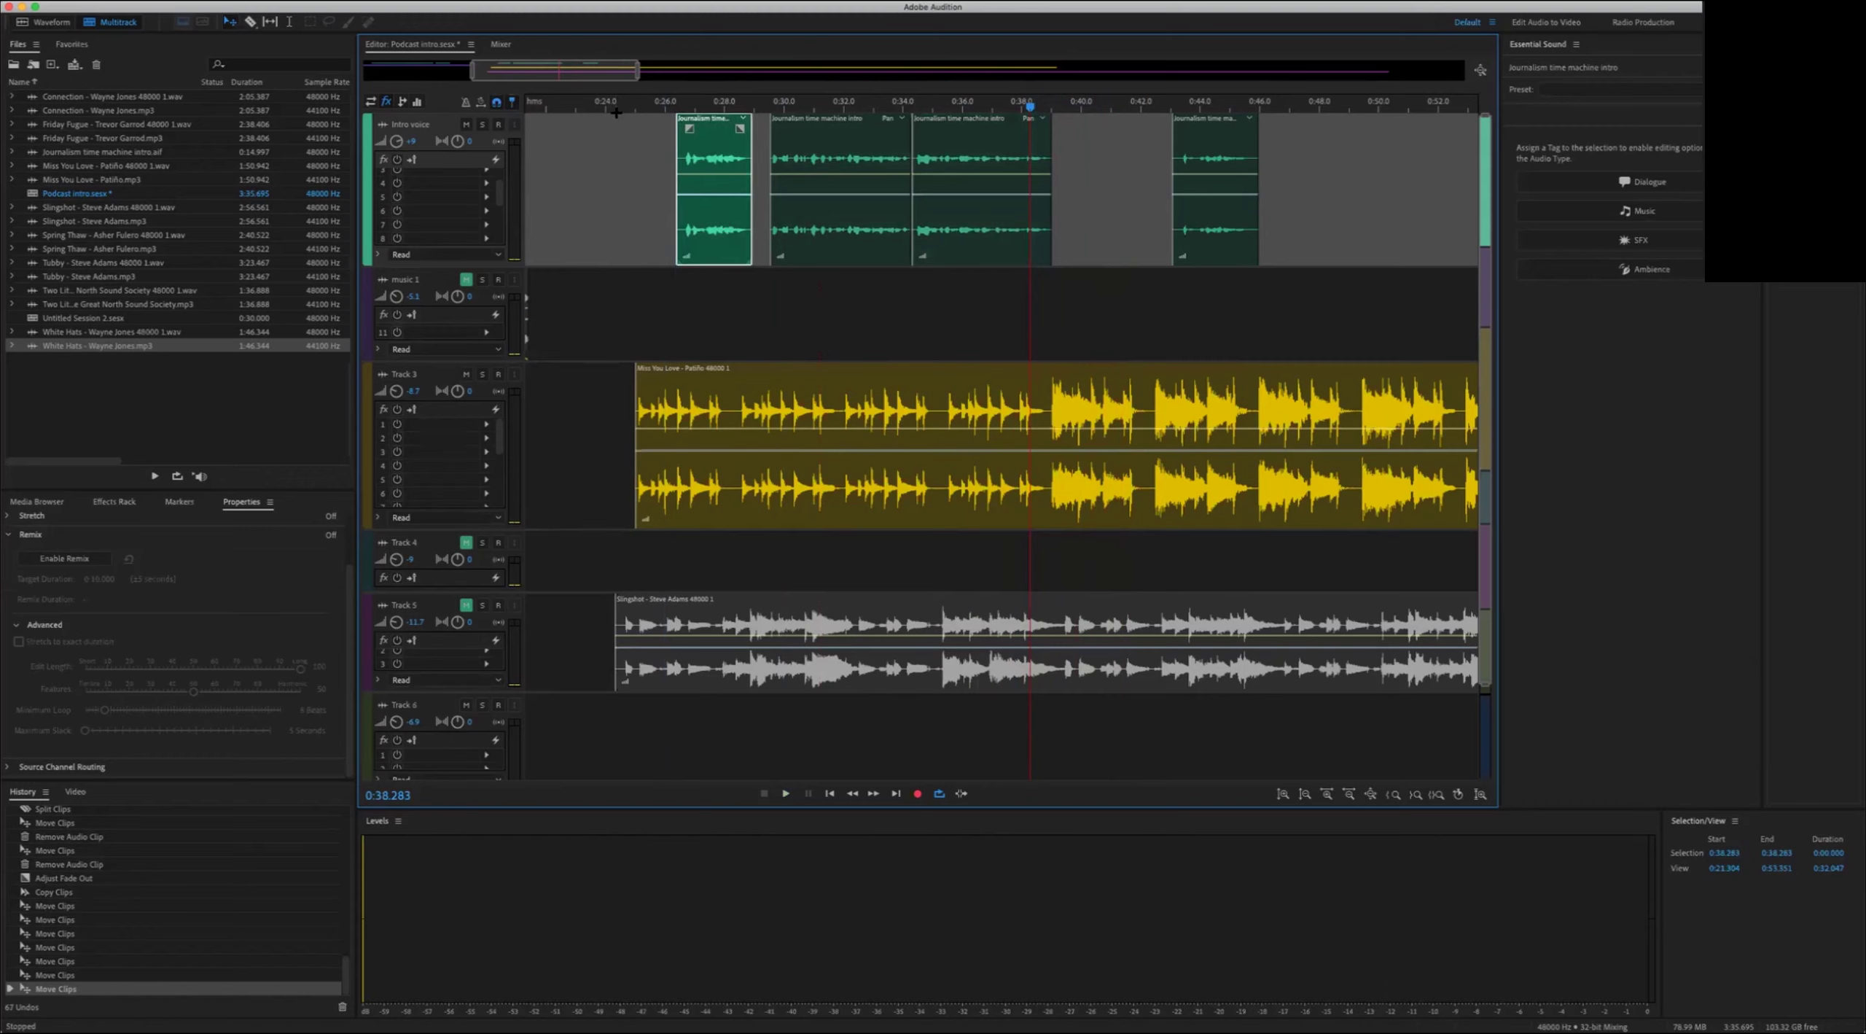
pyautogui.press('space')
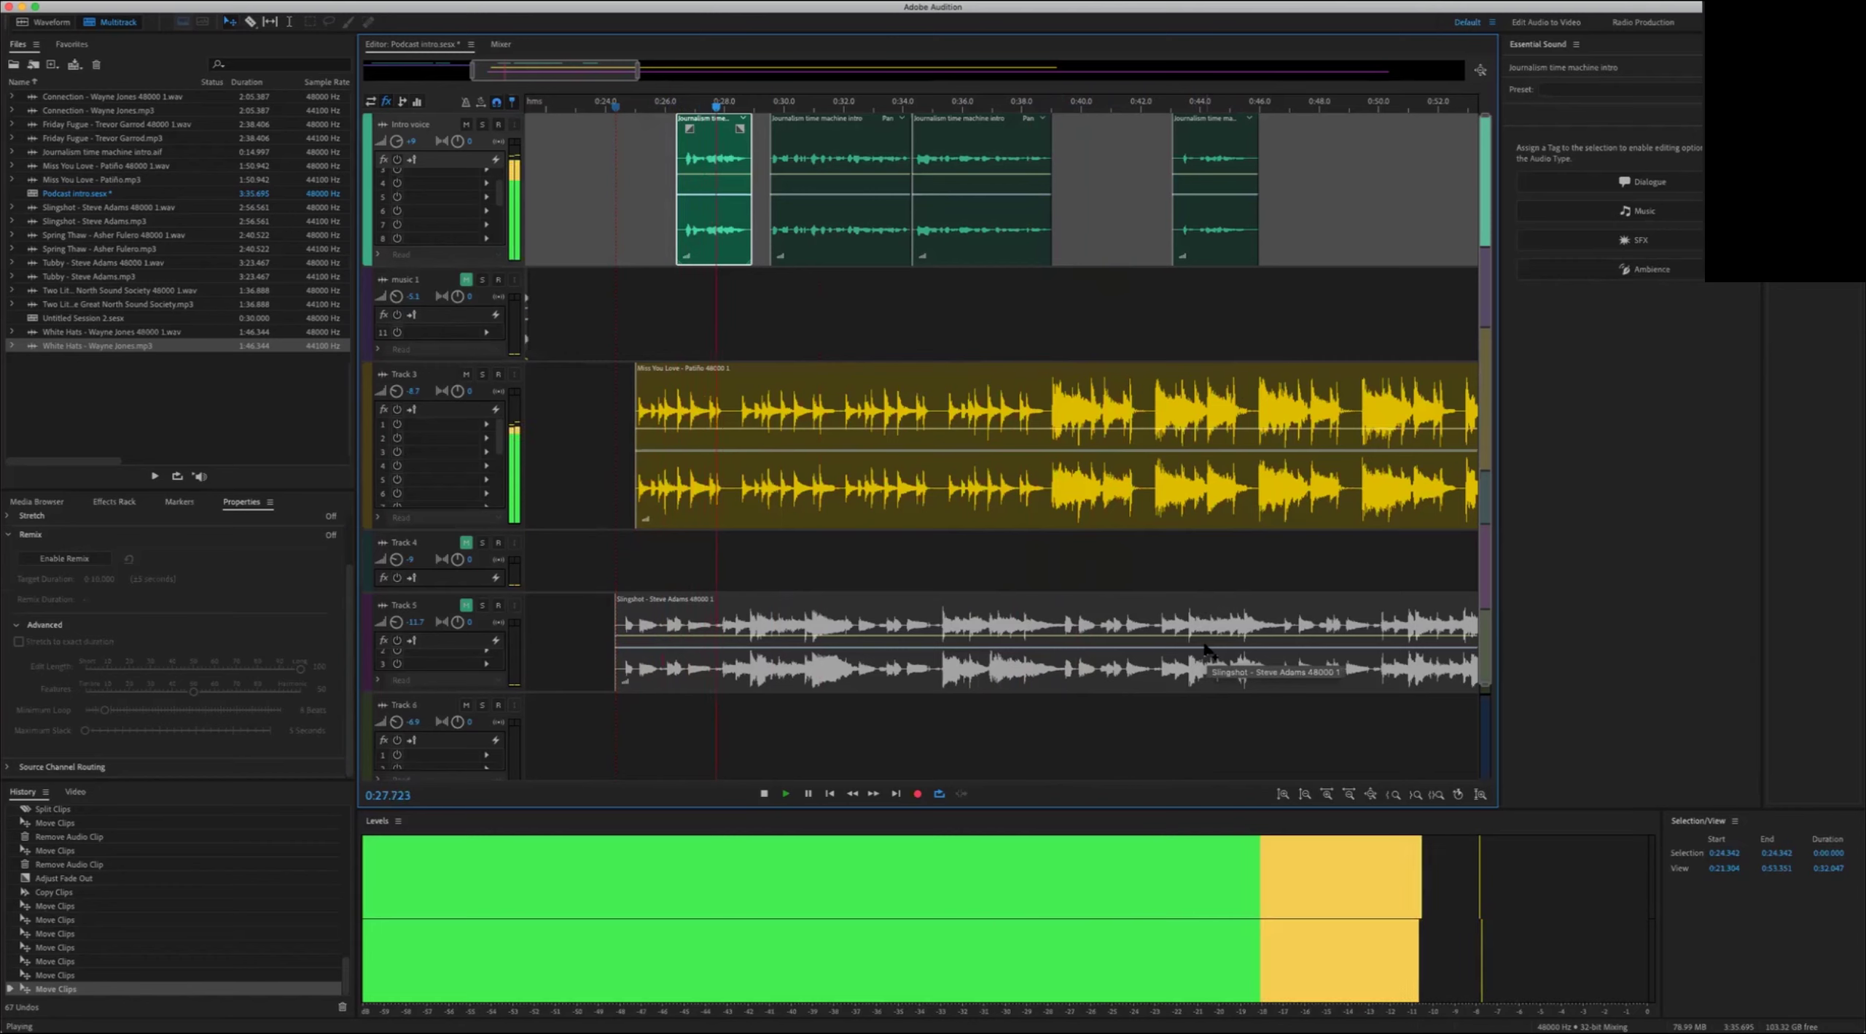
pyautogui.press('space')
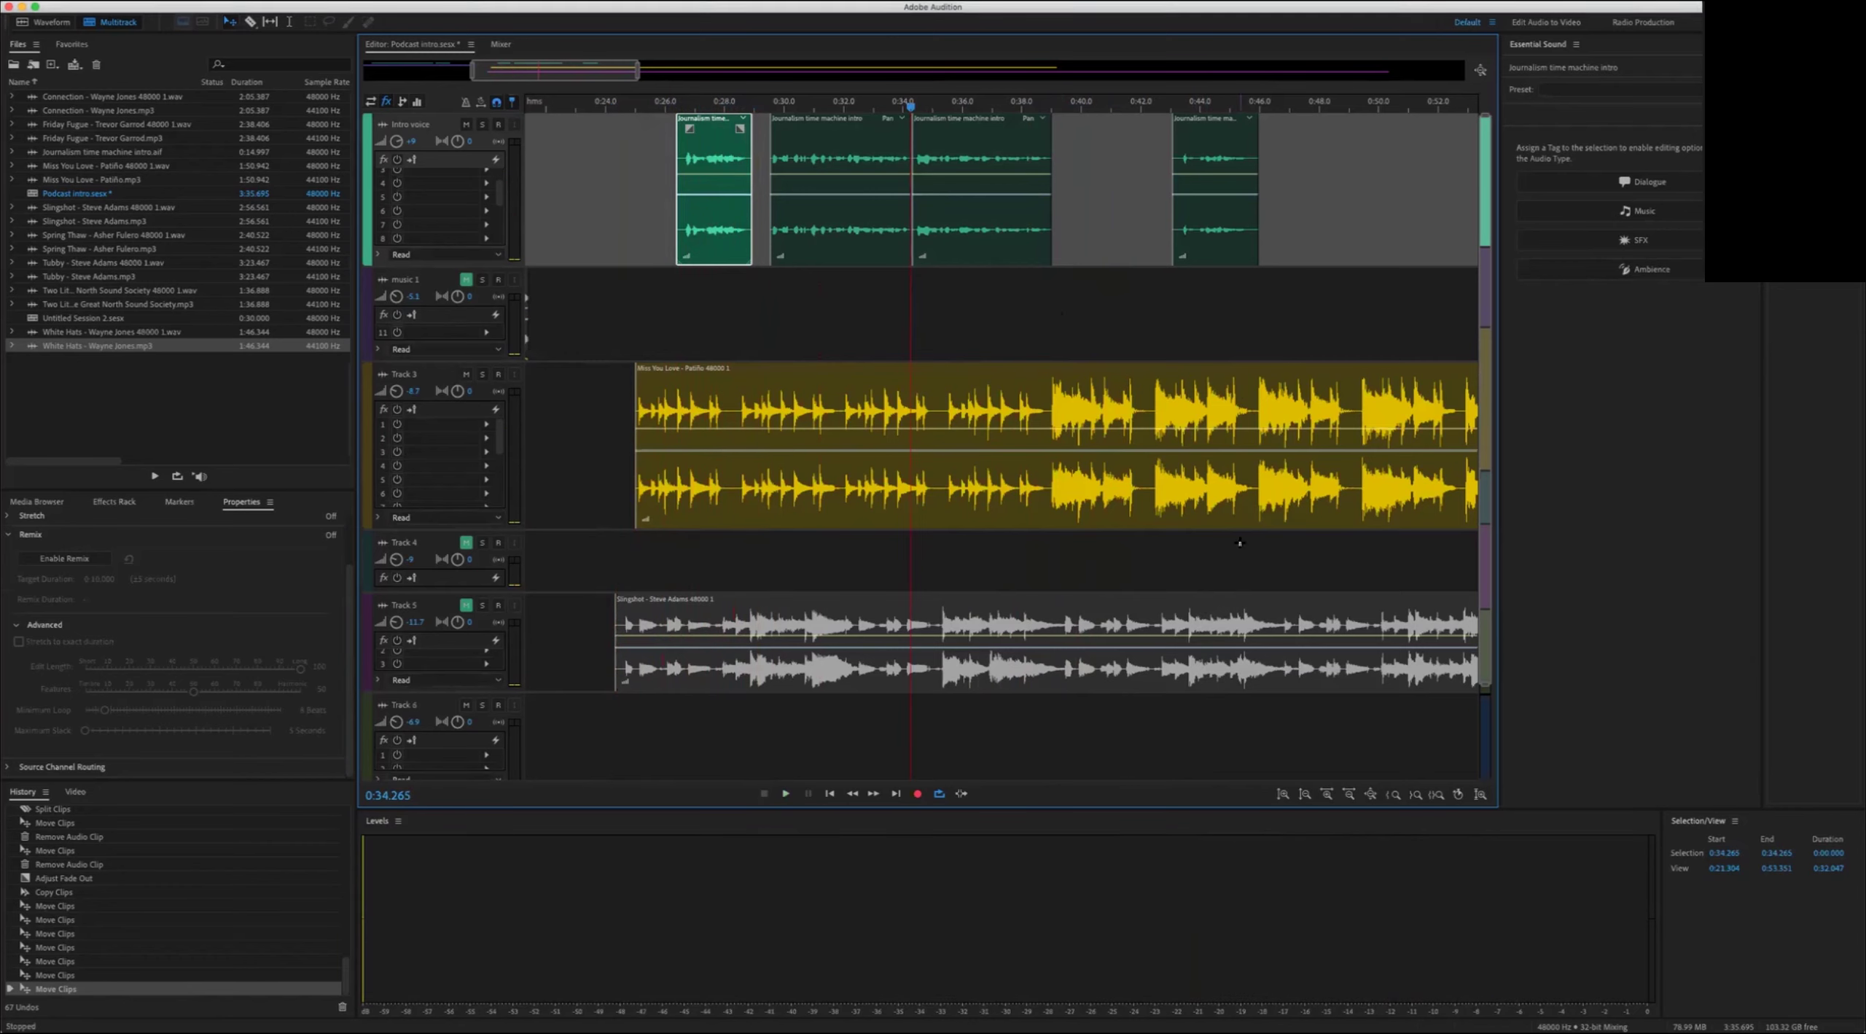
pyautogui.press('space')
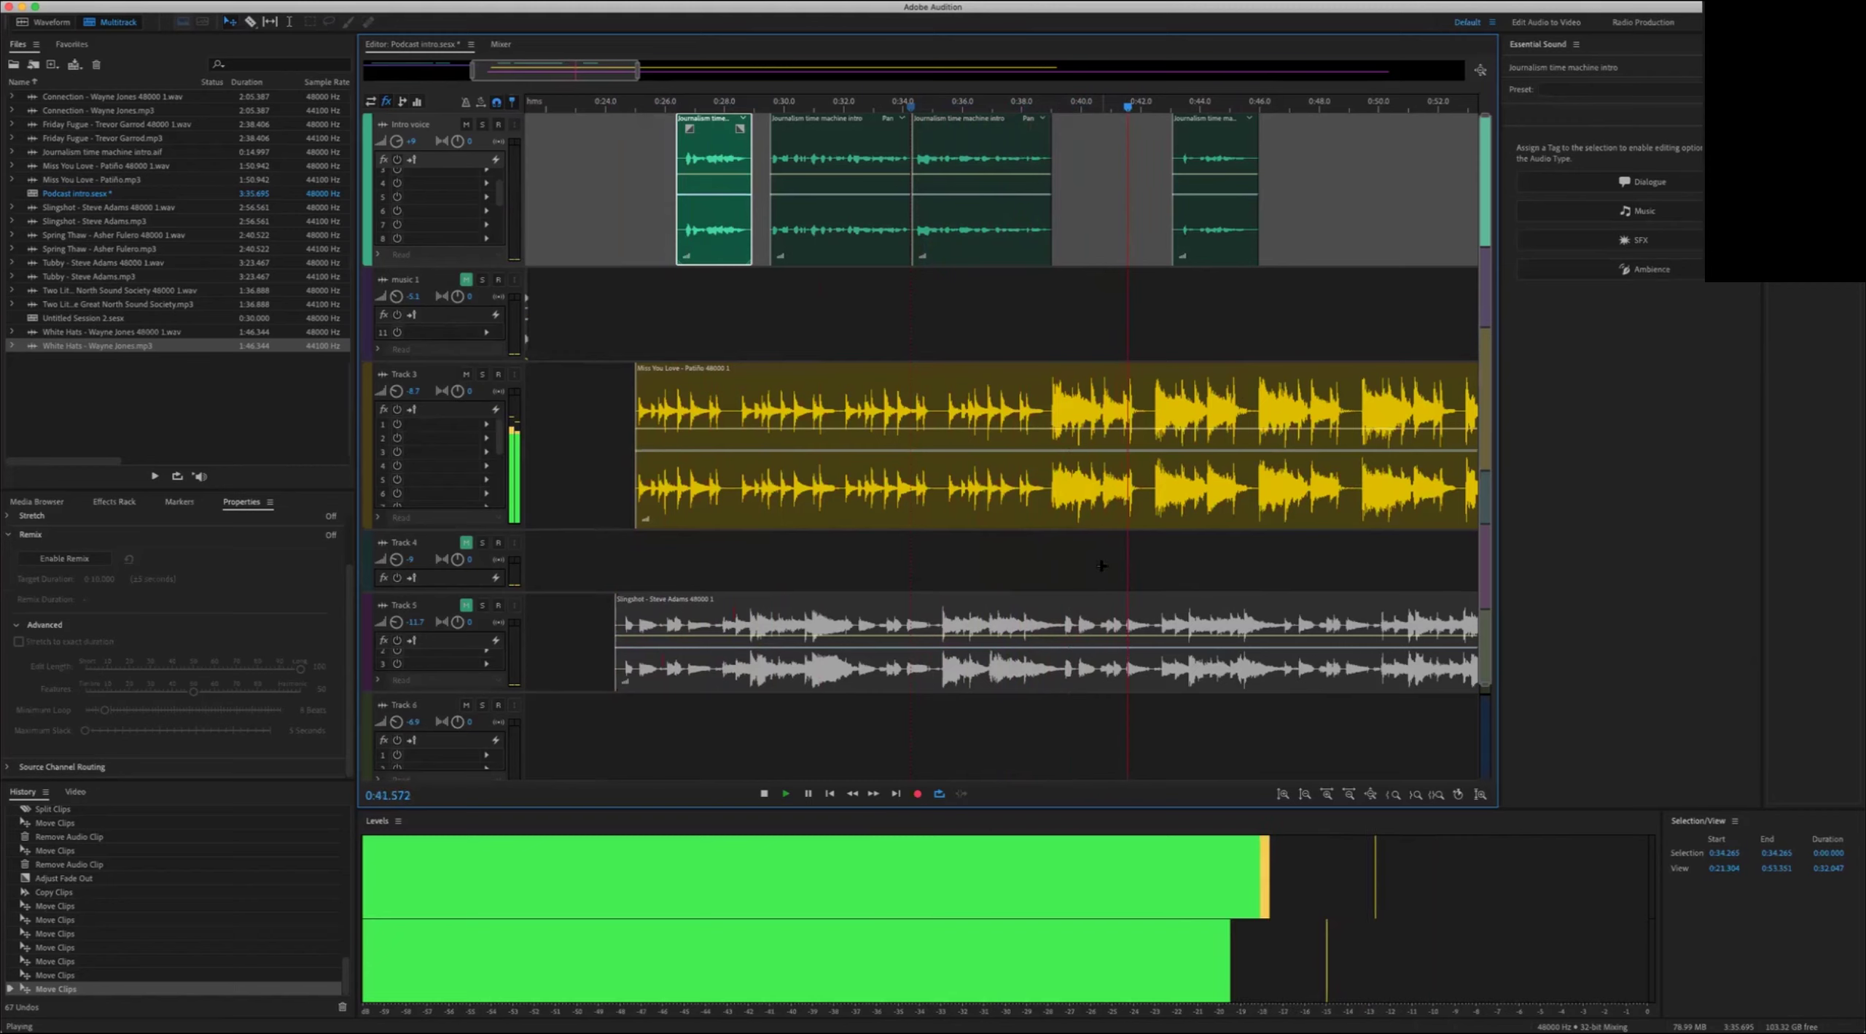
pyautogui.press('space')
# Step: Move the last copied voice phrase to about 41.6 seconds and select the Miss You Love clip
pyautogui.moveTo(1227, 261); pyautogui.dragTo(1192, 255)
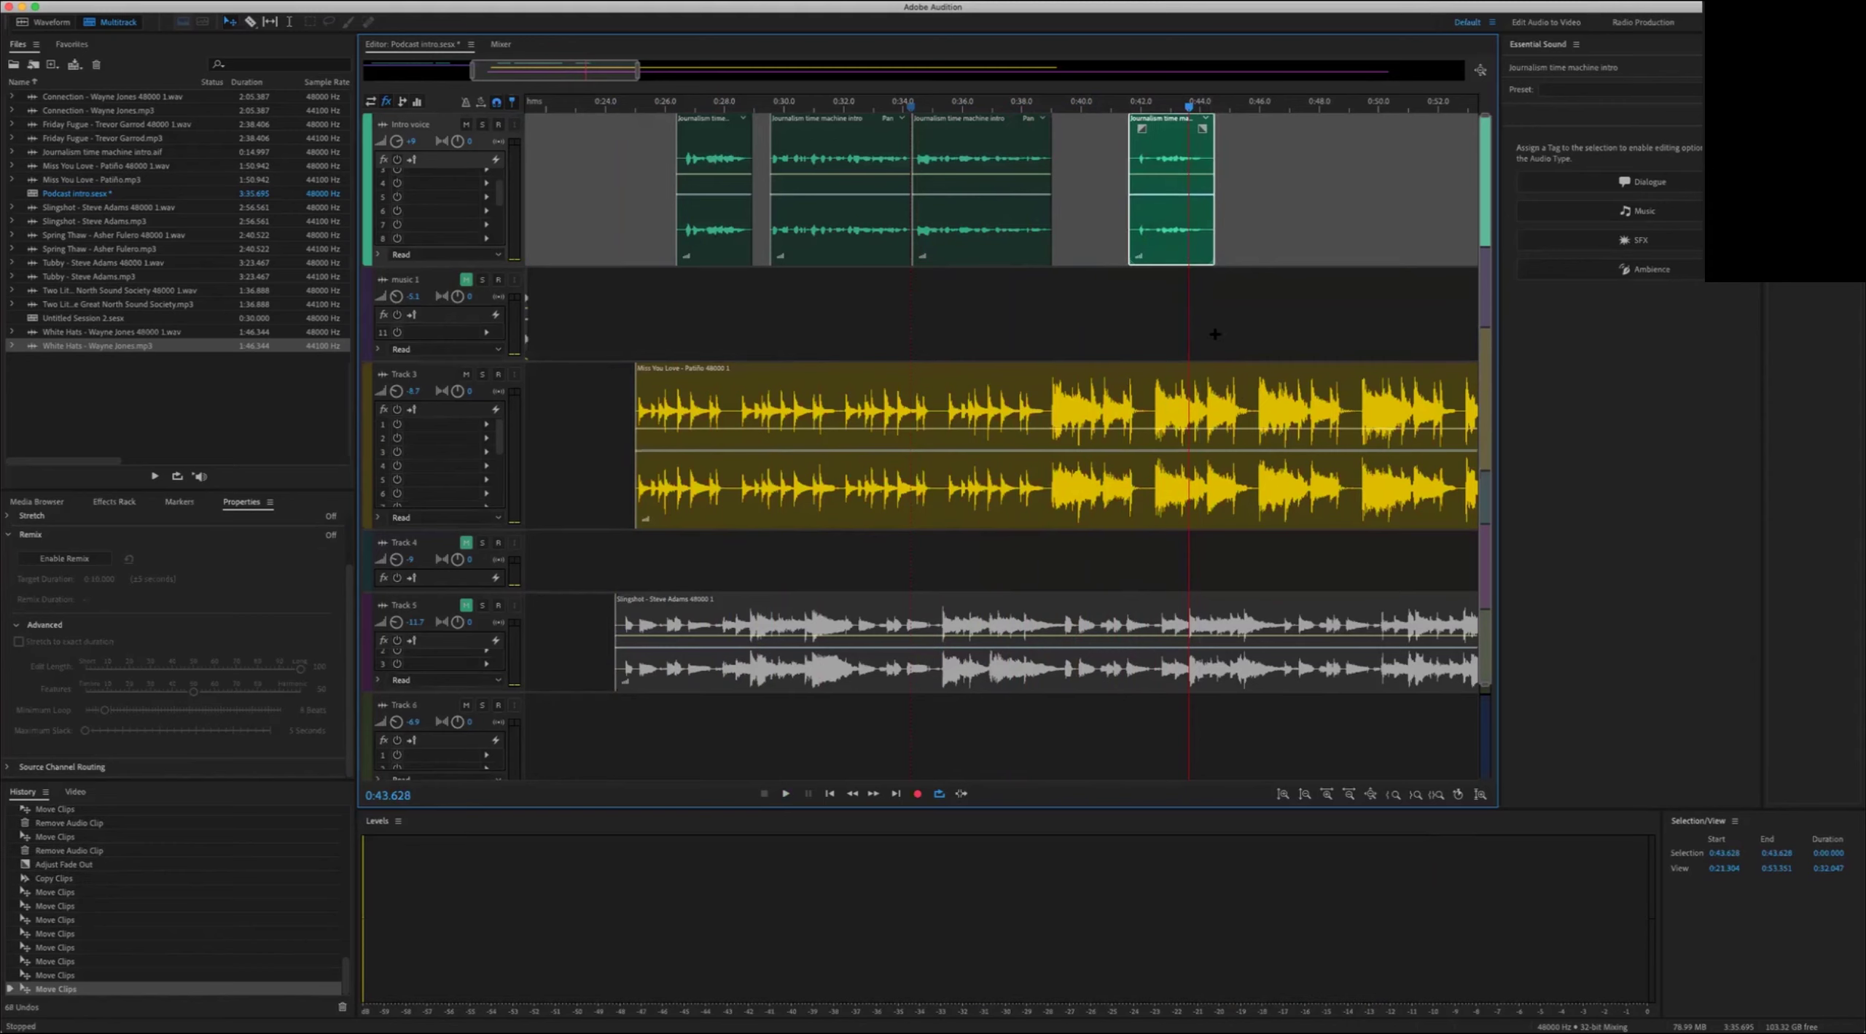
pyautogui.click(1252, 330)
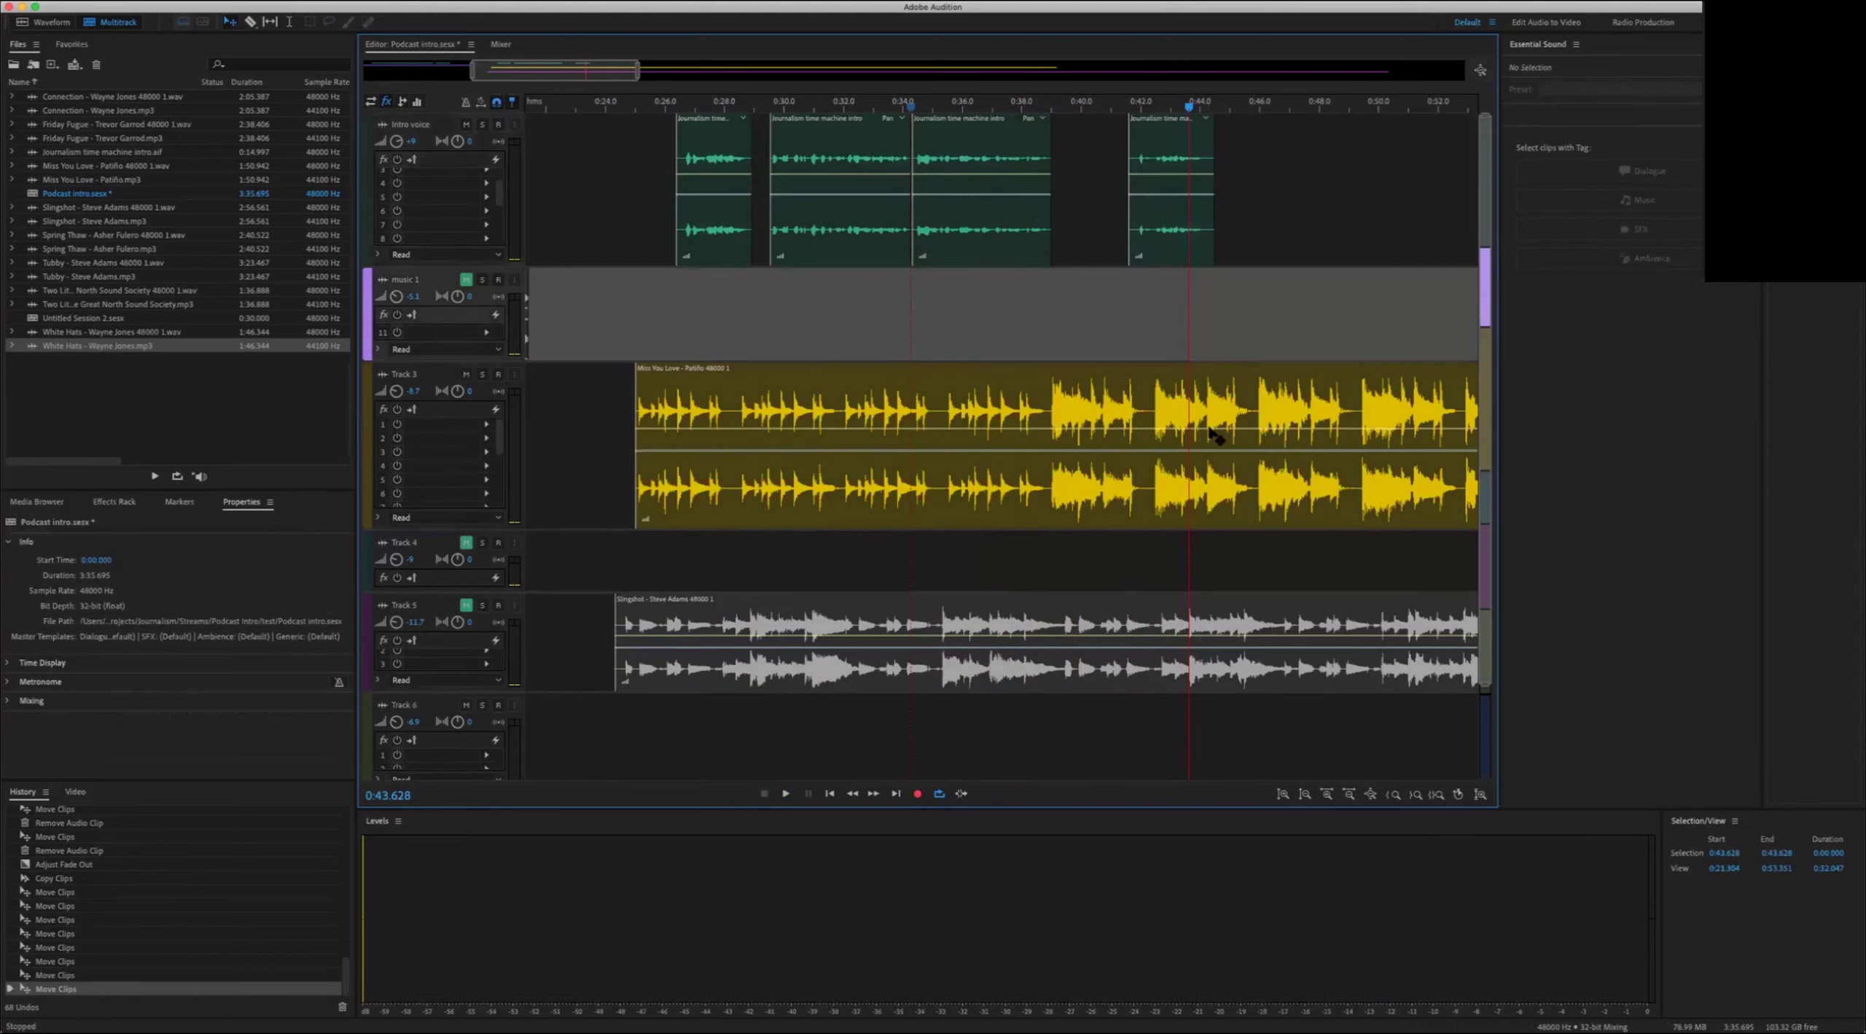
pyautogui.click(1139, 437)
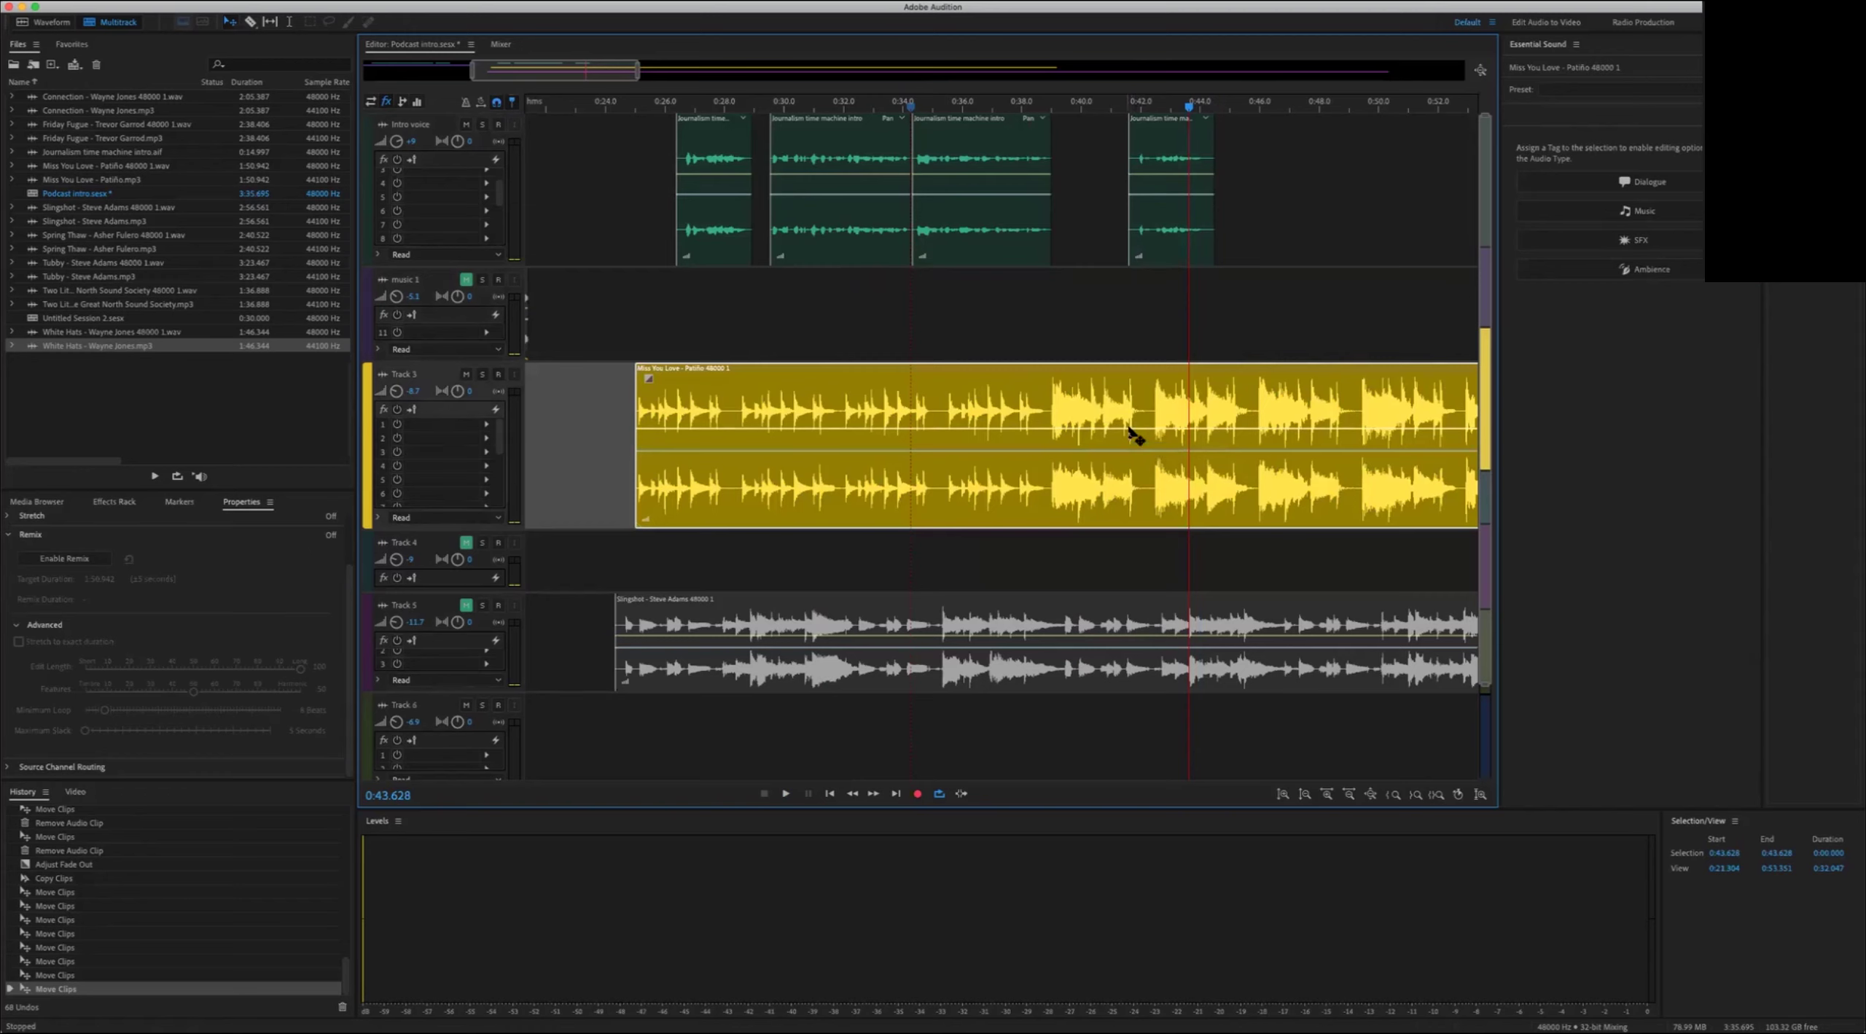
# Step: Move the last copied voice phrase to about 40.3 seconds and play it with the Miss You Love music
pyautogui.moveTo(1150, 238); pyautogui.dragTo(1113, 241)
pyautogui.click(1012, 108)
pyautogui.press('space')
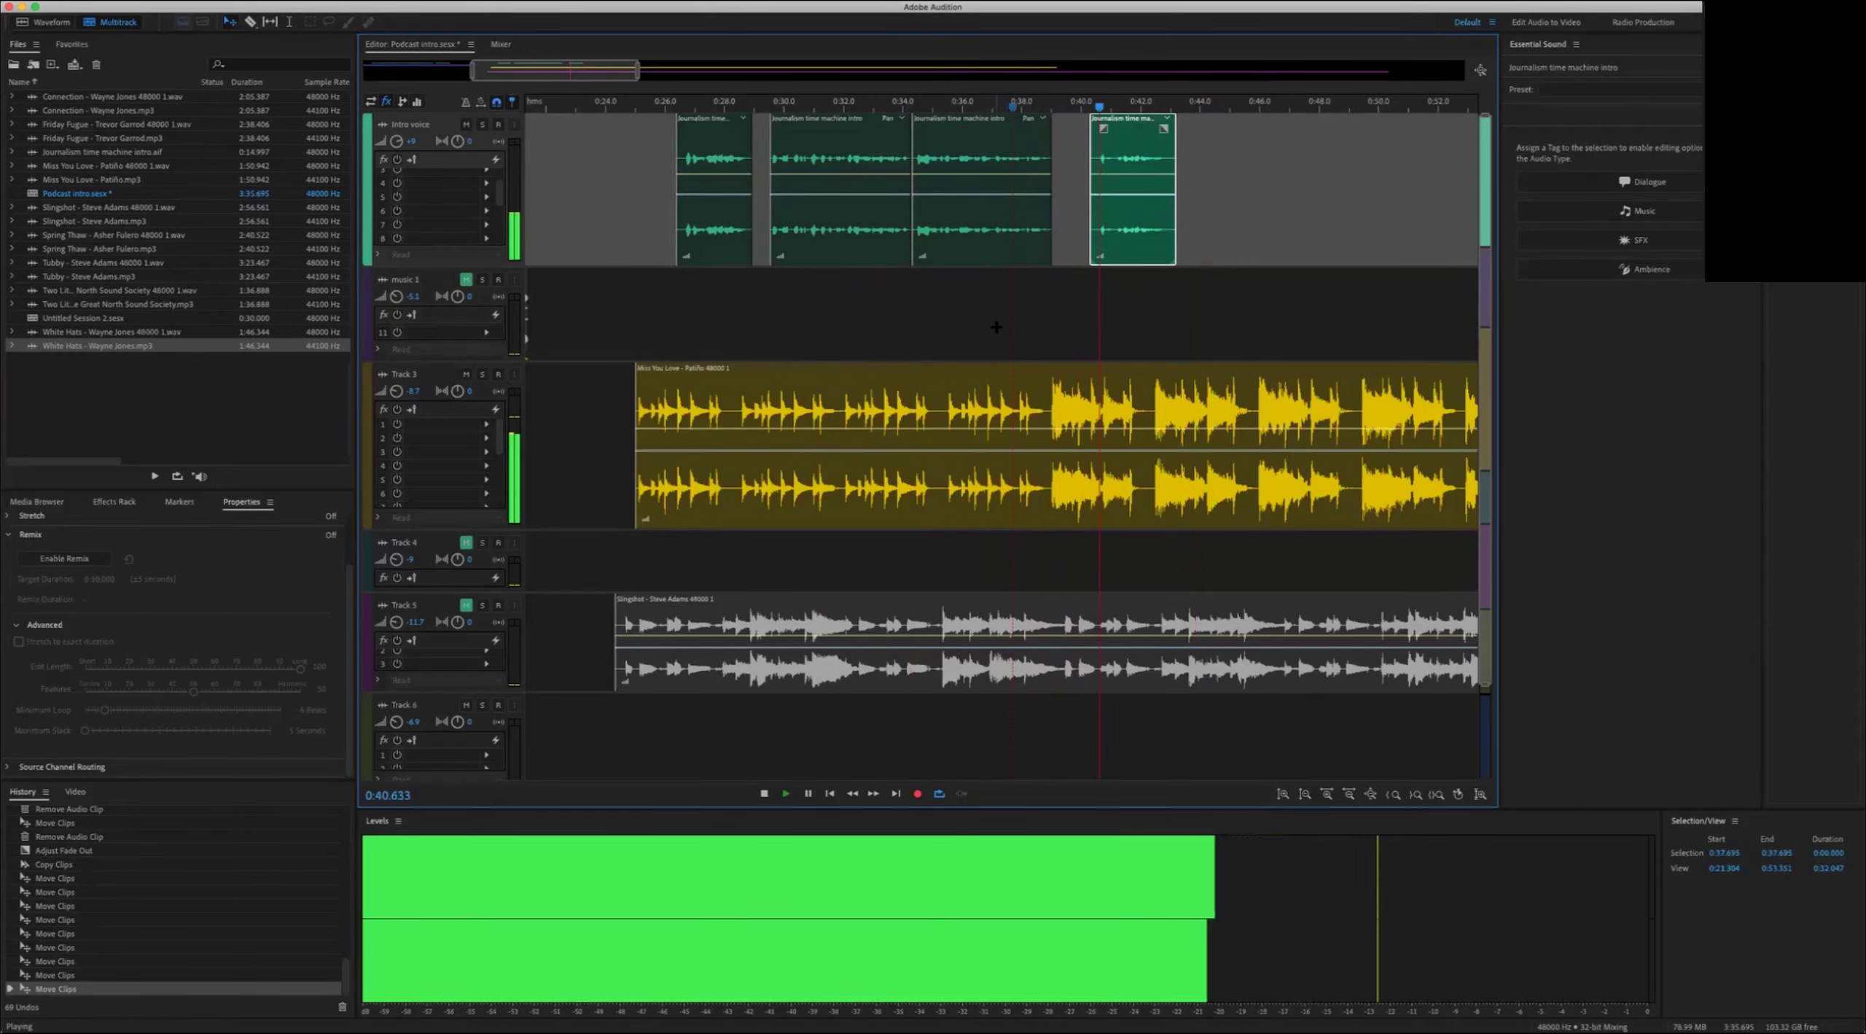
pyautogui.press('space')
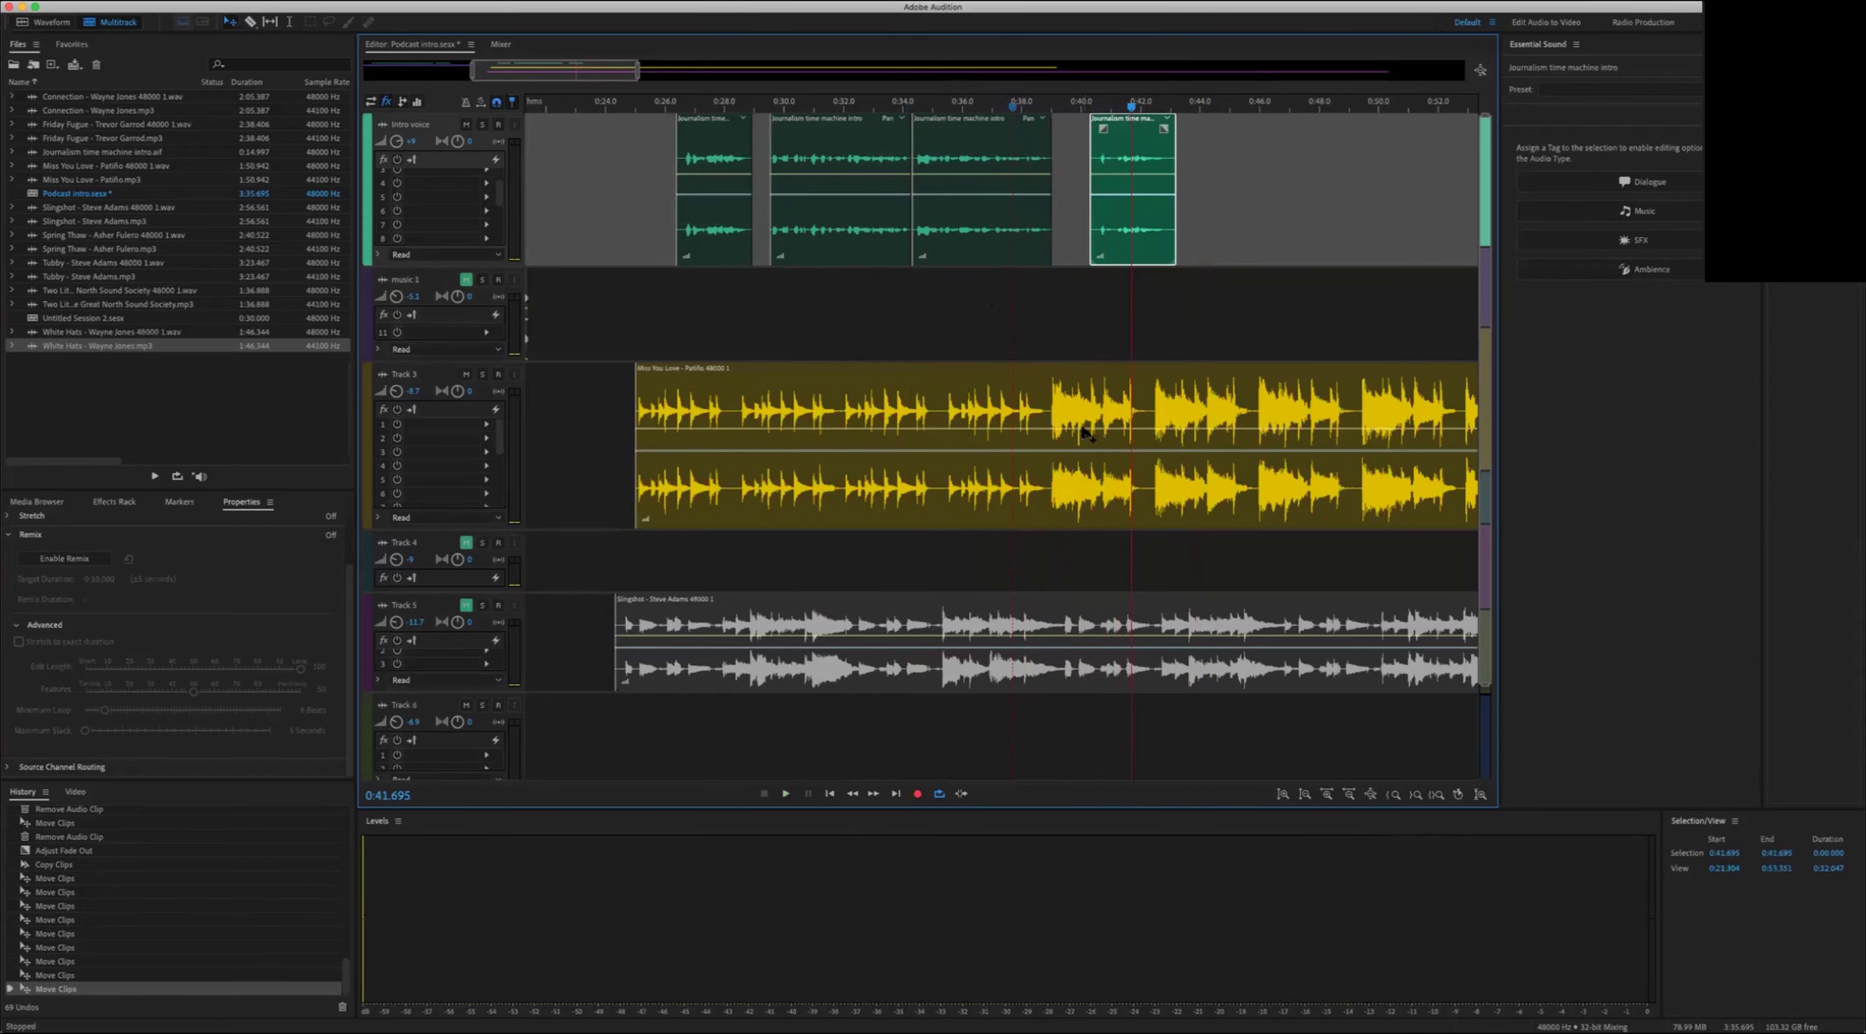
# Step: Add volume keyframes on the Miss You Love clip to dip the music under the last voice phrase, between about 40 and 43.6 seconds
pyautogui.click(1086, 435)
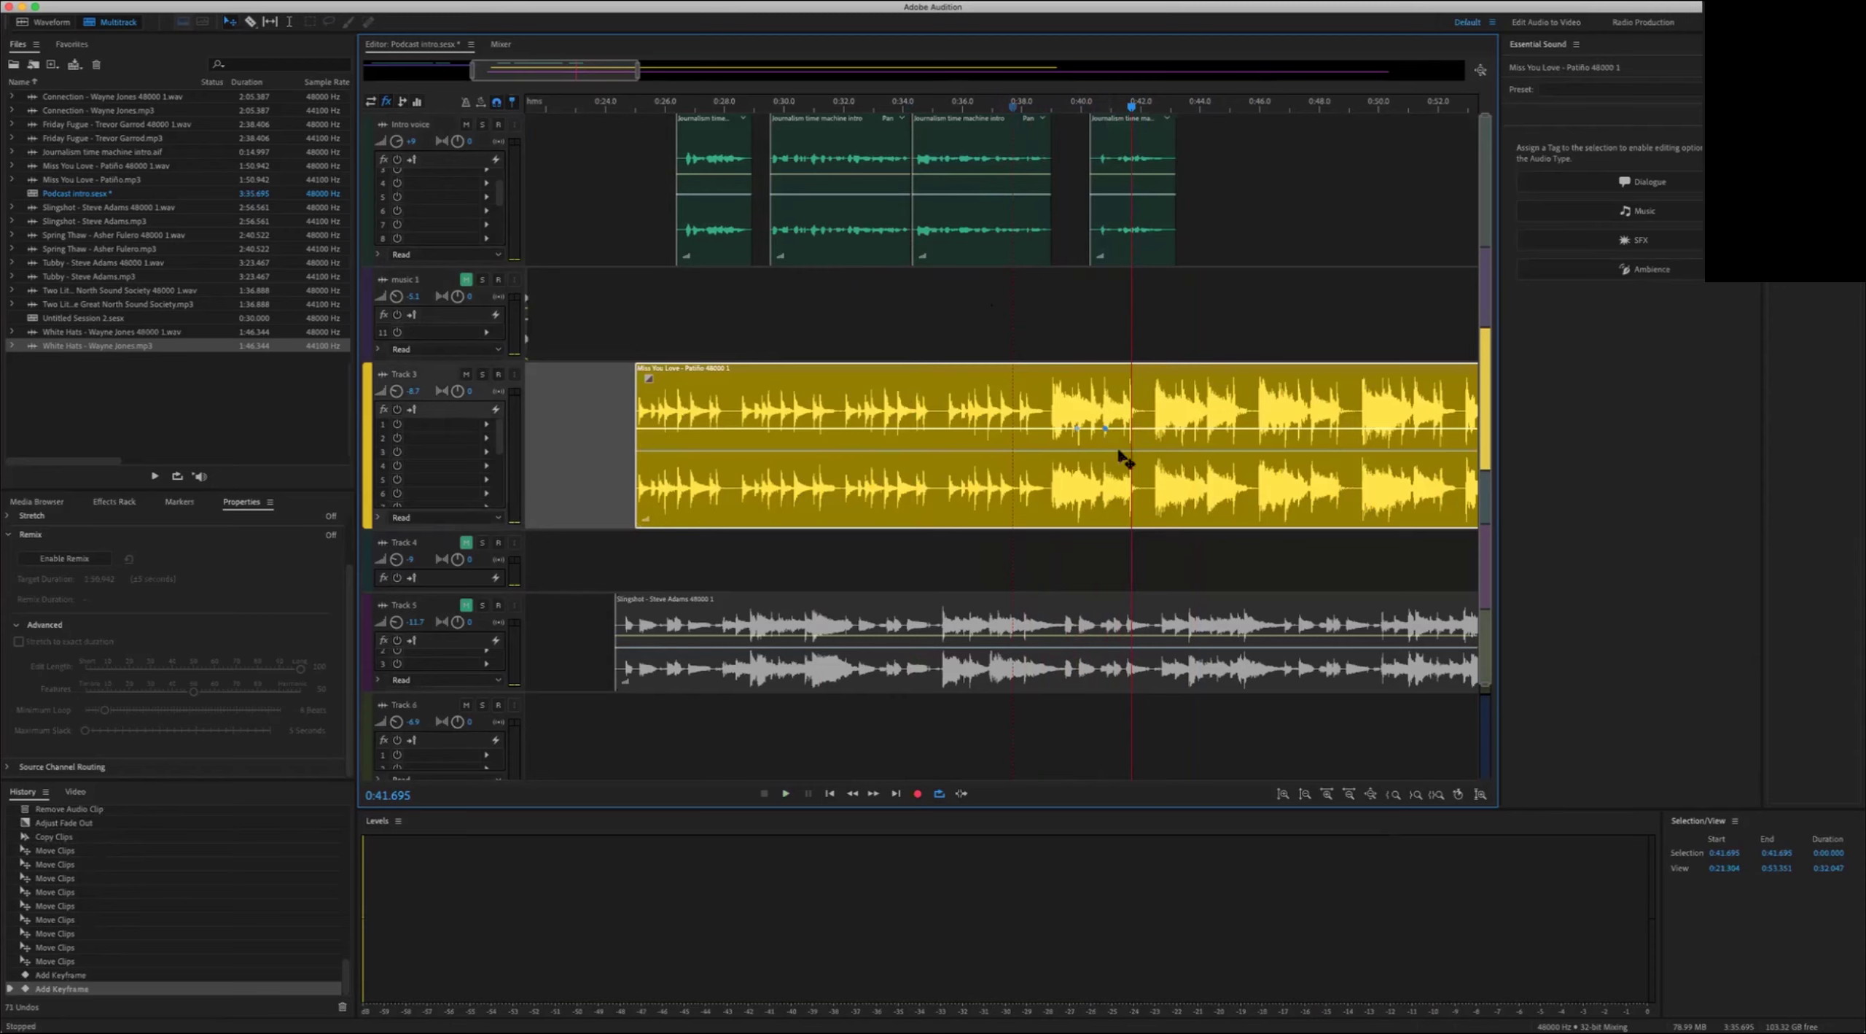
pyautogui.moveTo(1106, 433); pyautogui.dragTo(1109, 456)
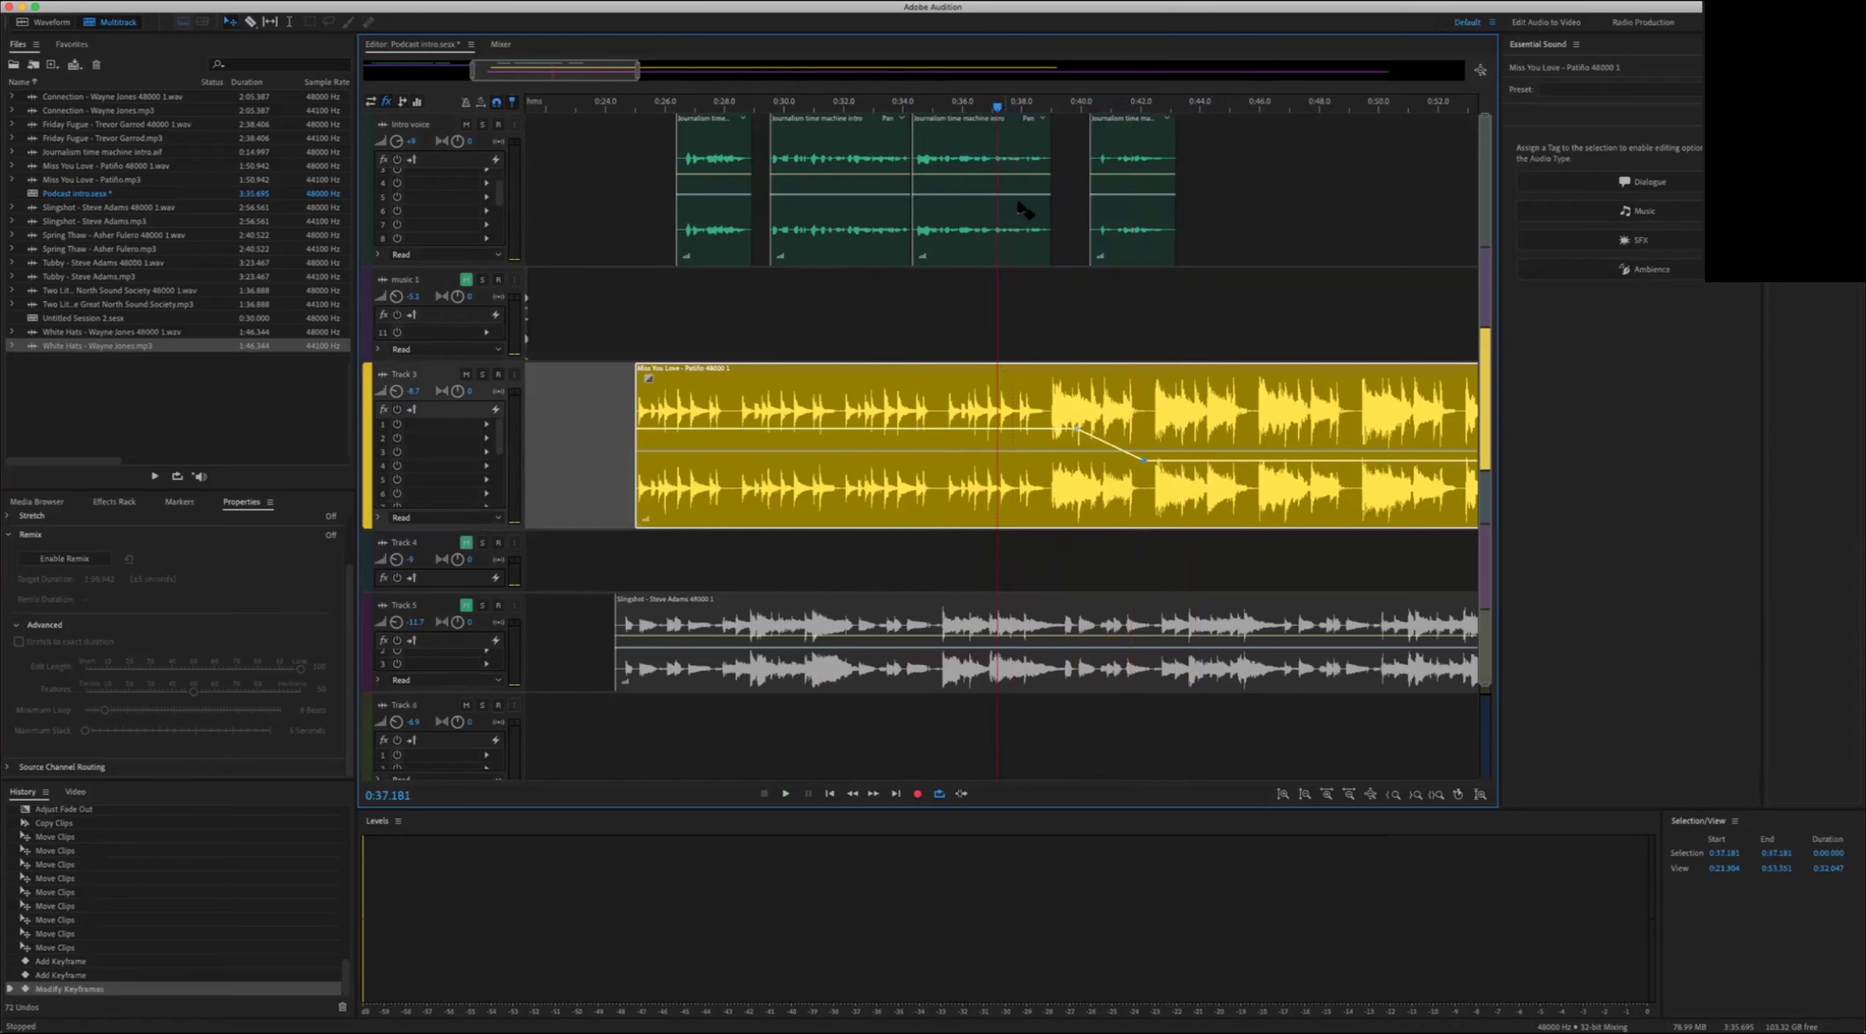
pyautogui.press('space')
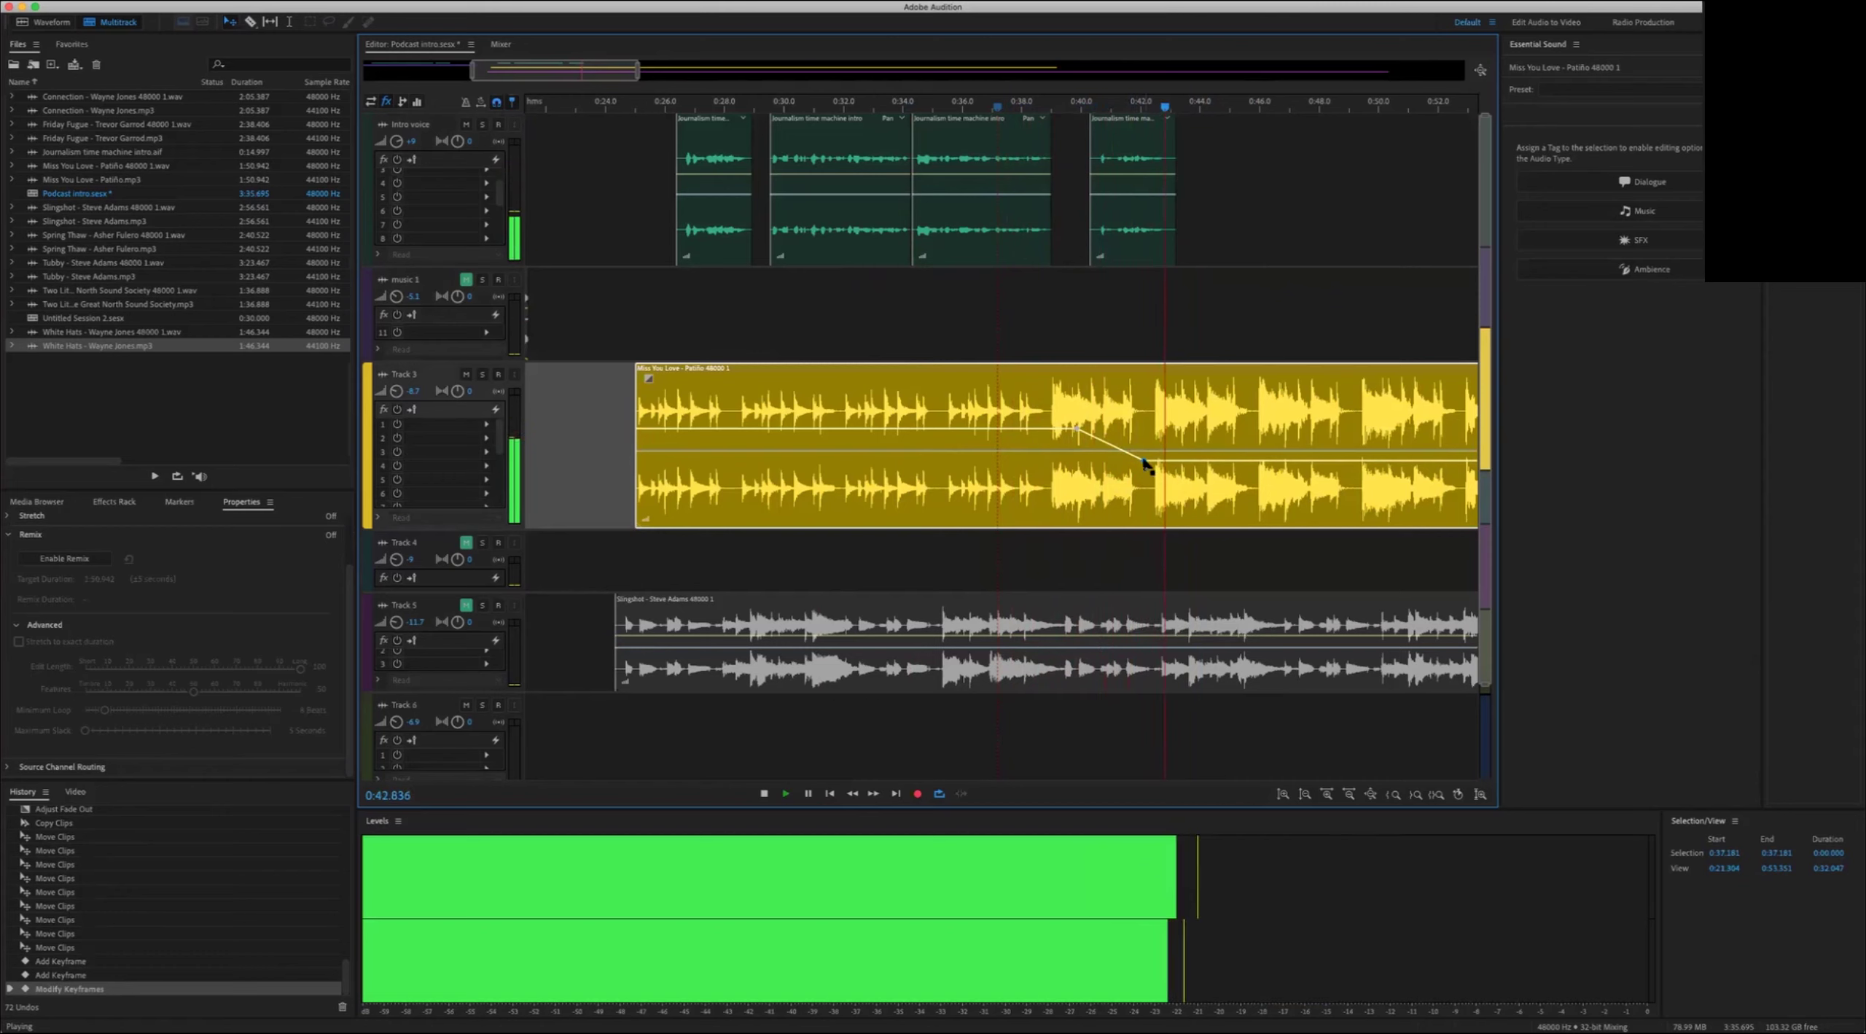
pyautogui.press('space')
pyautogui.moveTo(1148, 466); pyautogui.dragTo(1109, 469)
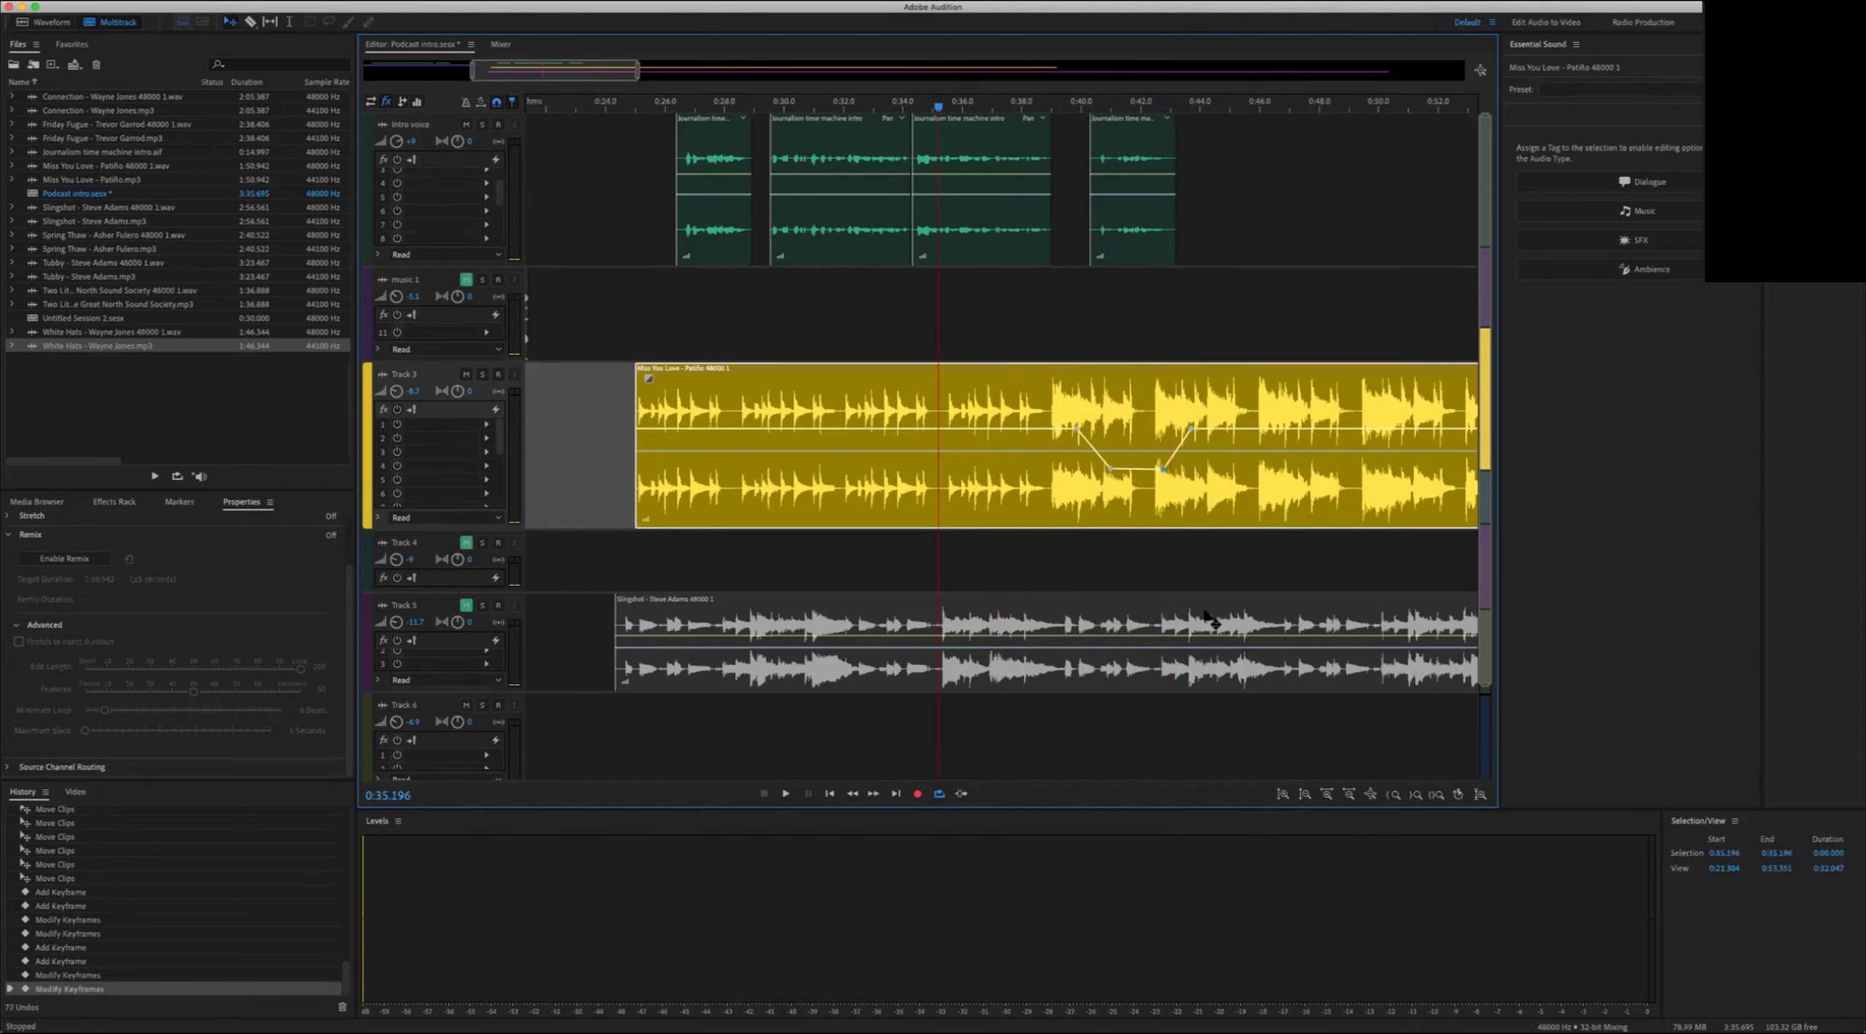
# Step: Play the music dip under the last voice phrase and raise its two low volume keyframes slightly
pyautogui.press('space')
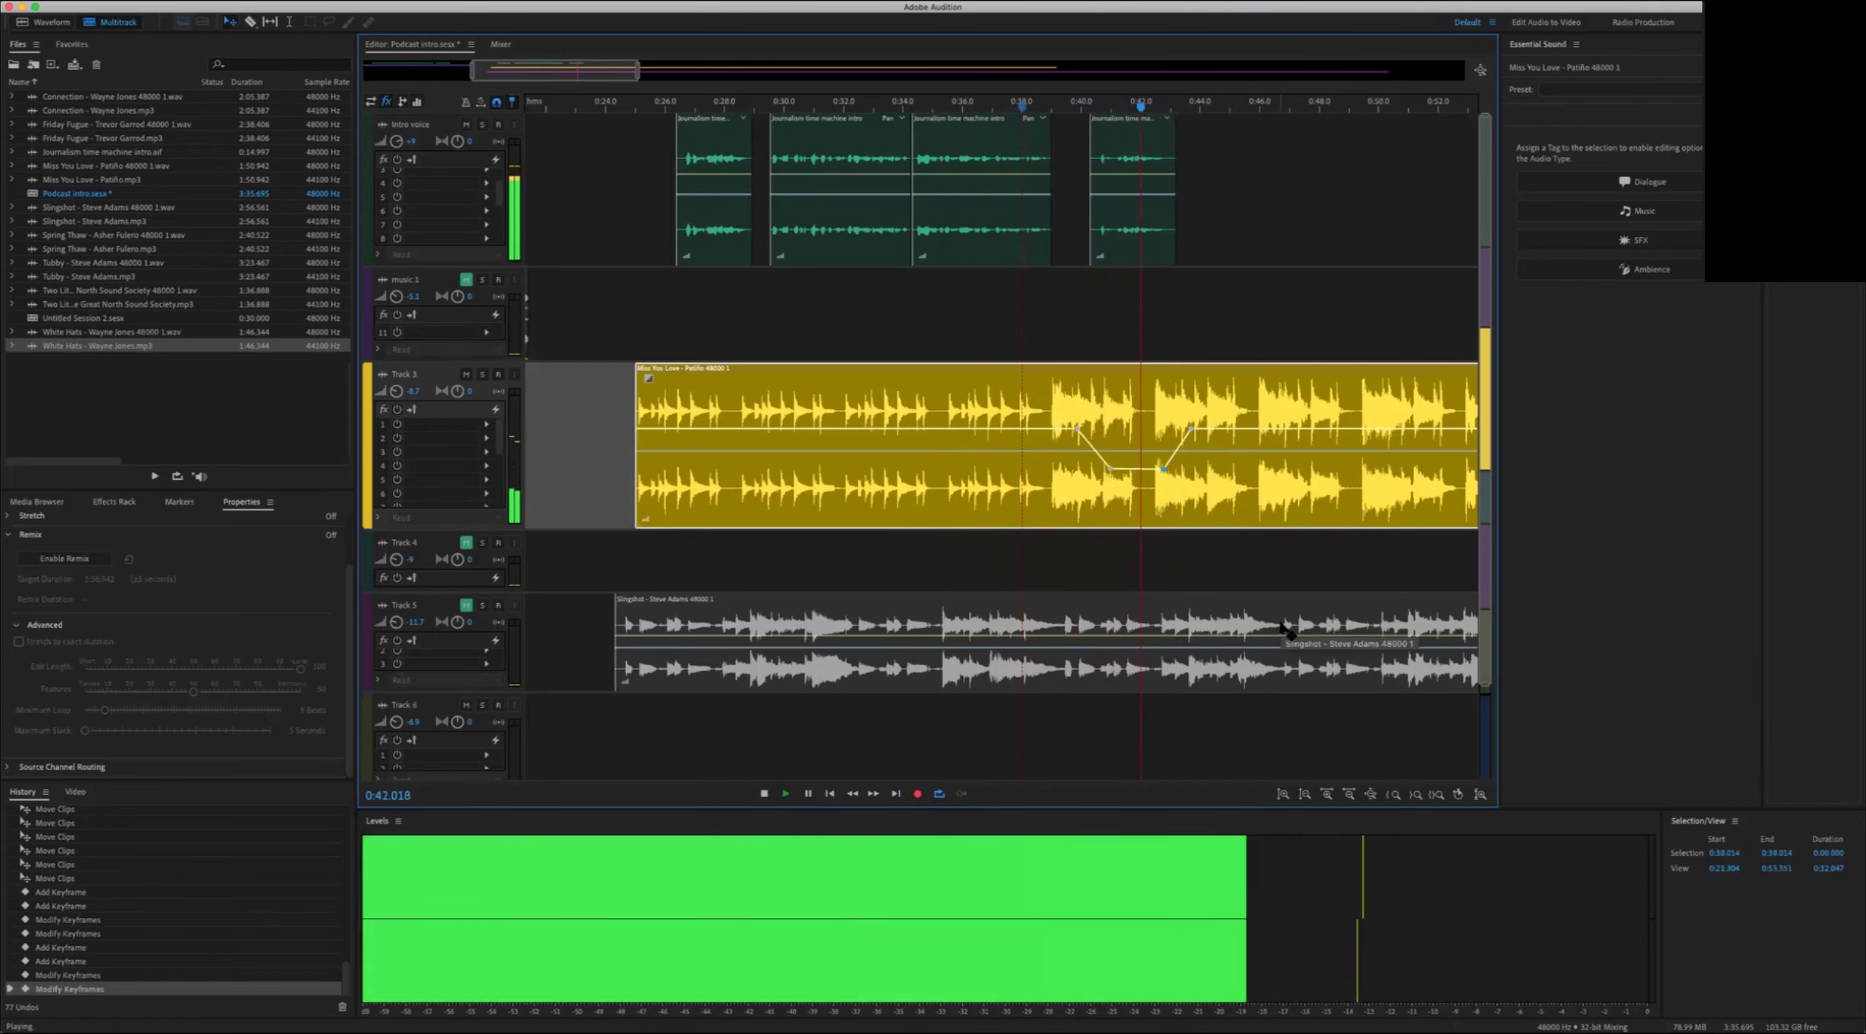
pyautogui.press('space')
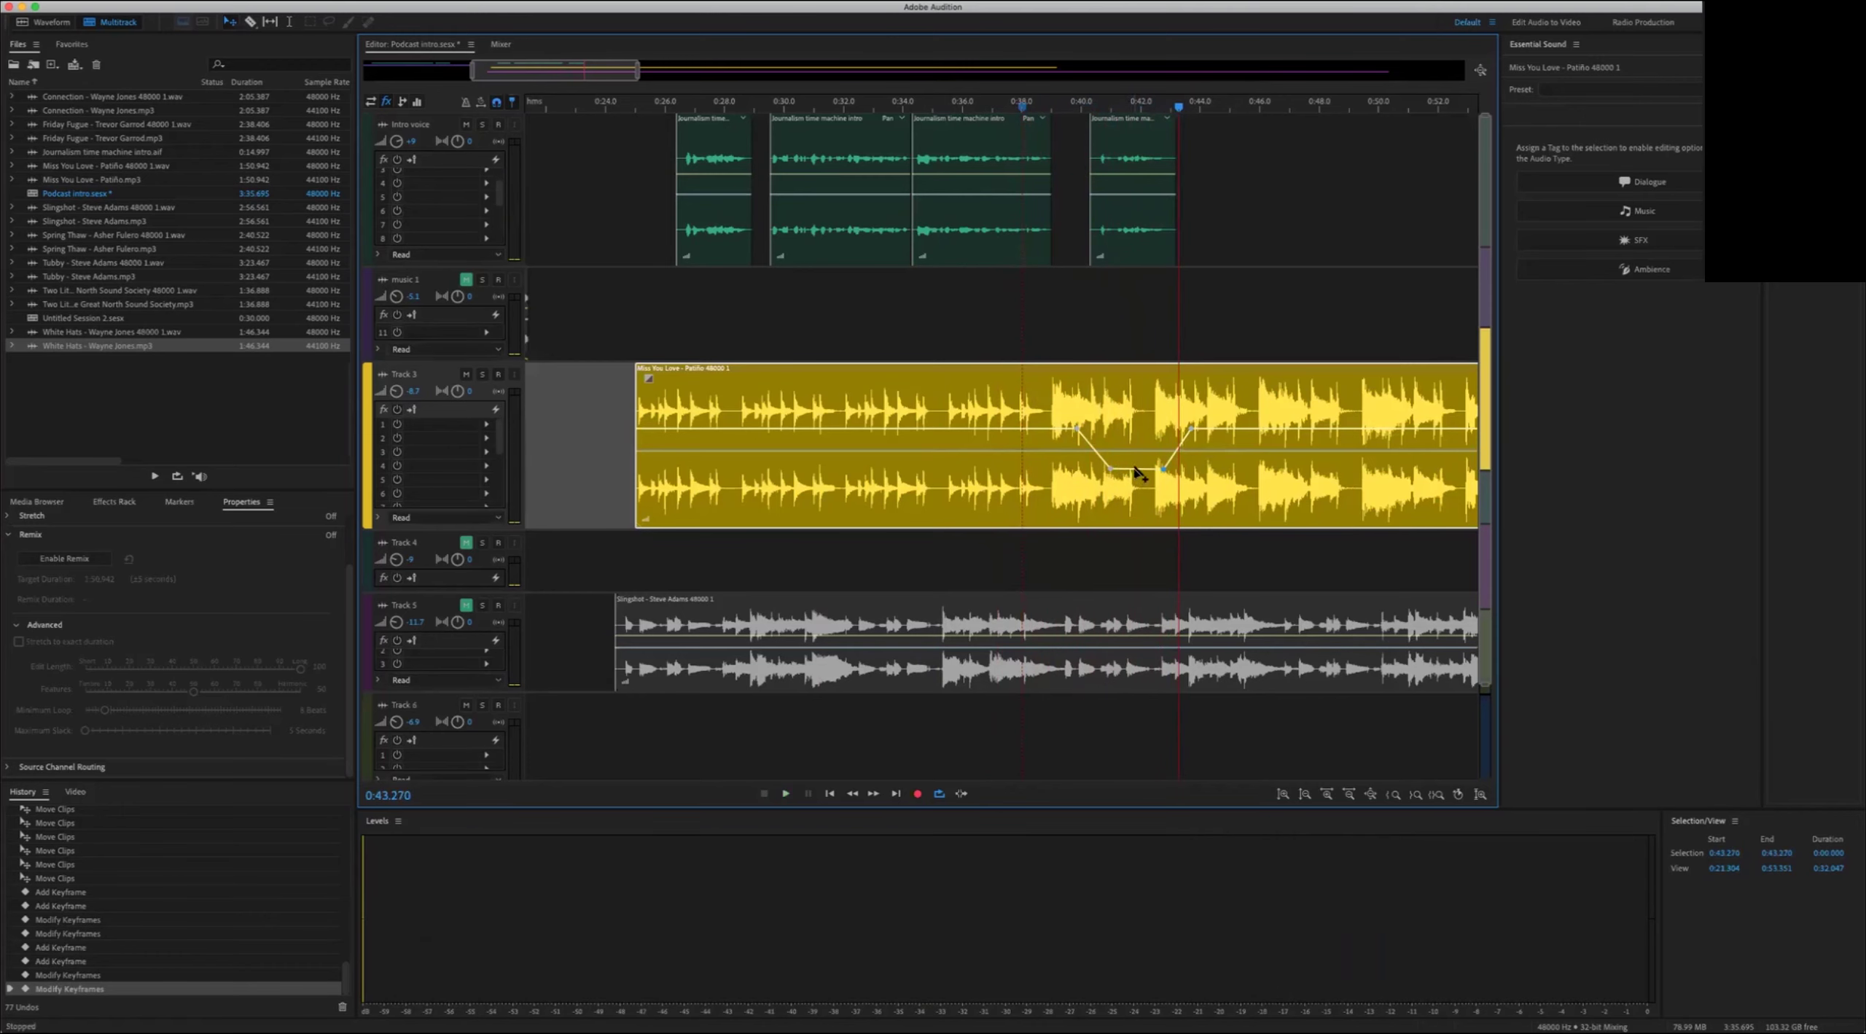
pyautogui.press('super+z')
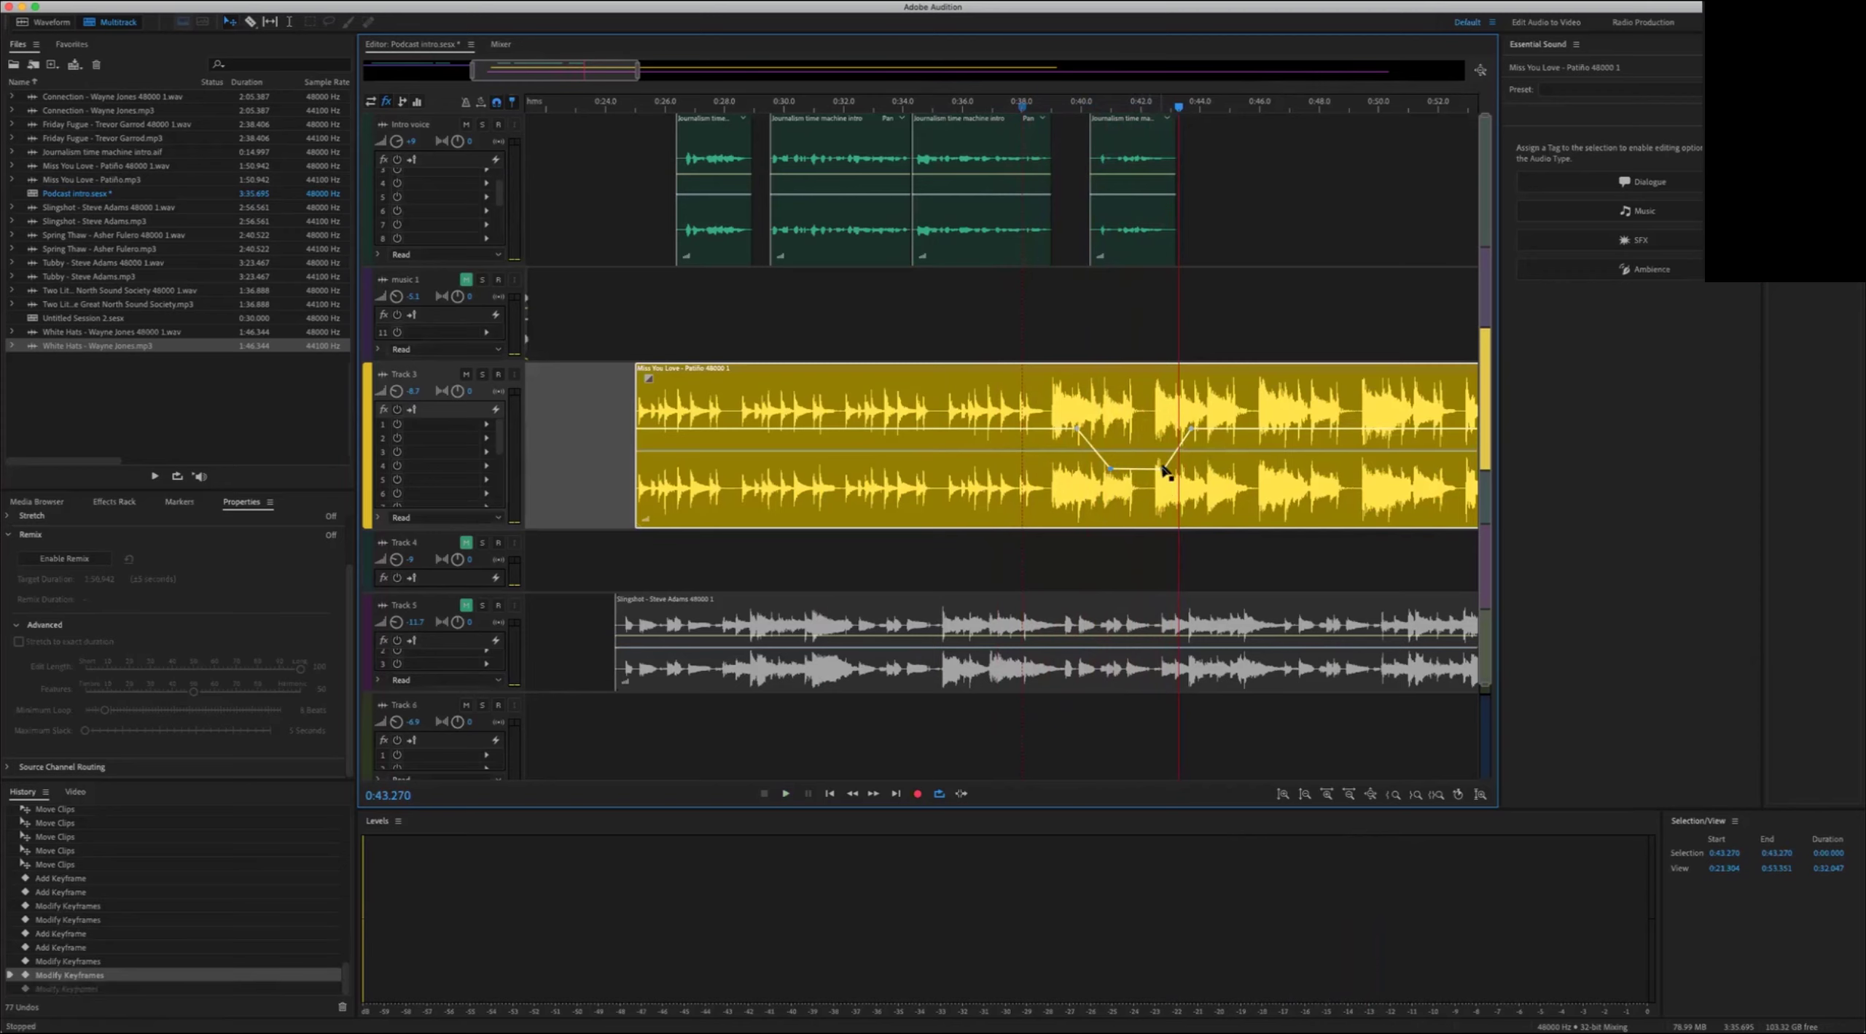
pyautogui.moveTo(1142, 295); pyautogui.dragTo(1141, 291)
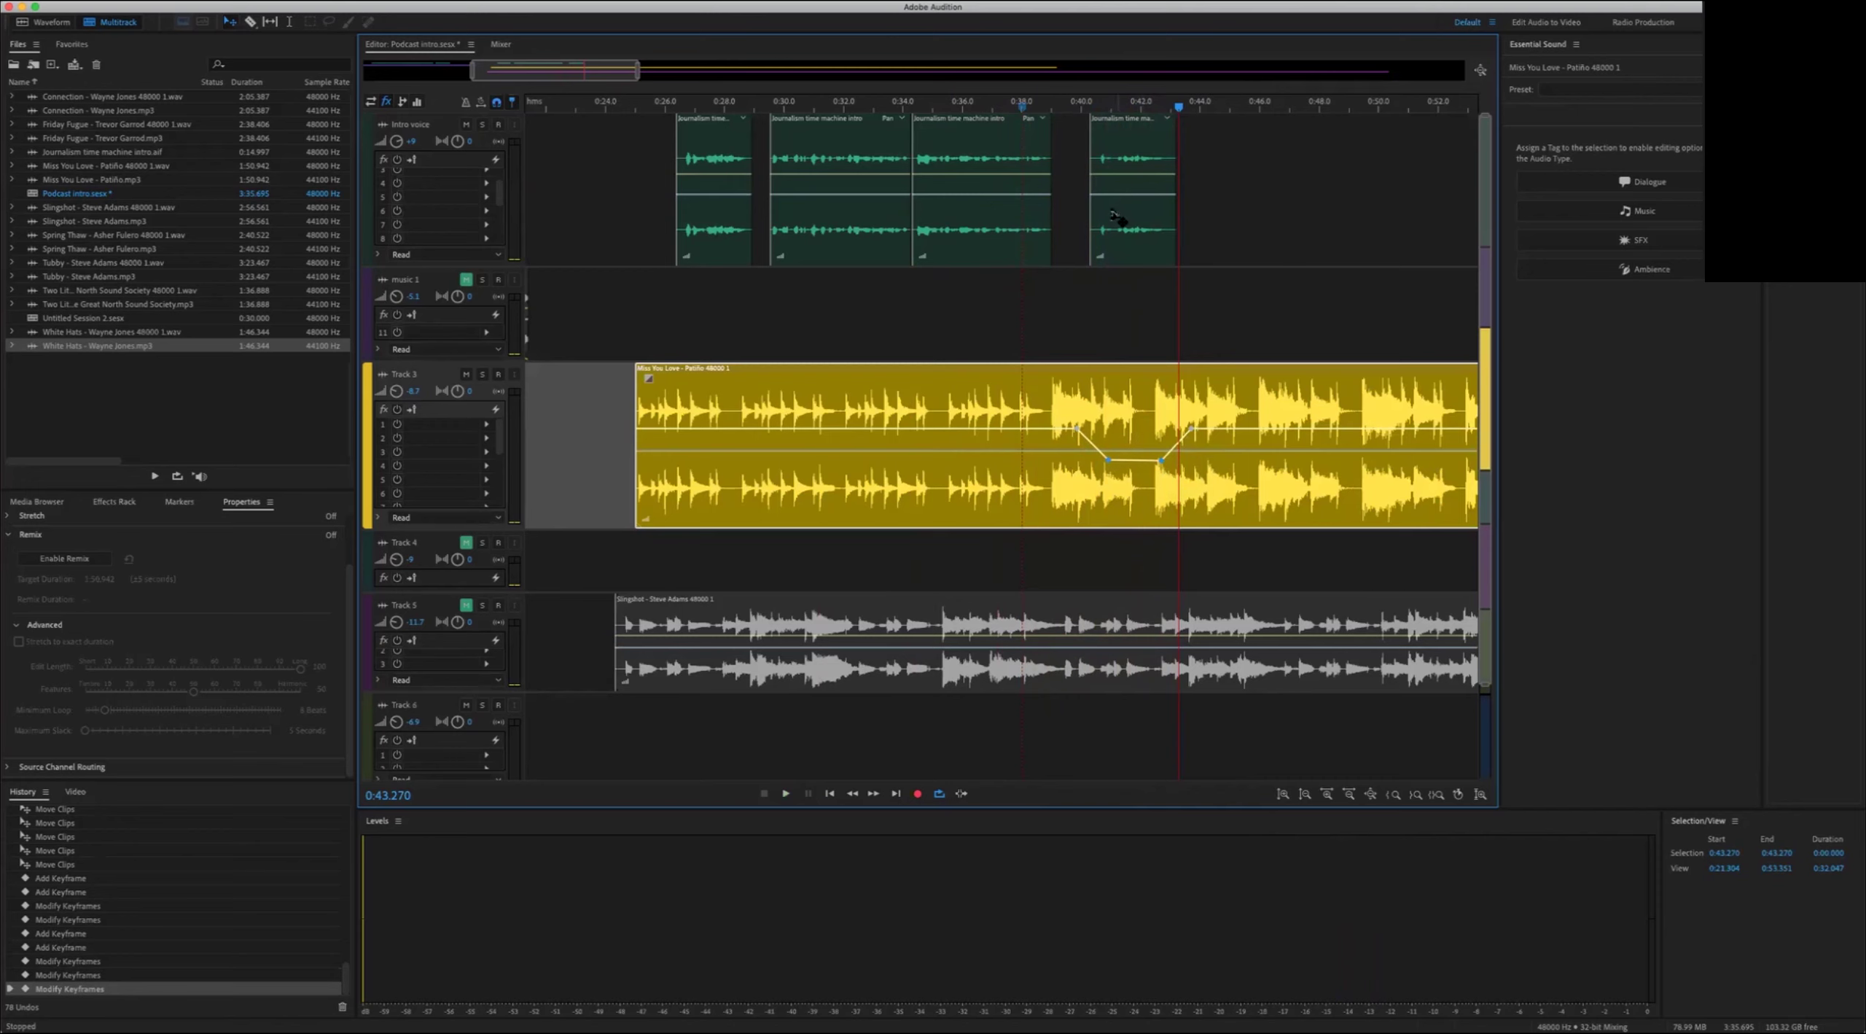
# Step: Move the last copied voice phrase to about 40 seconds and play it over the music dip
pyautogui.moveTo(1112, 211); pyautogui.dragTo(1114, 184)
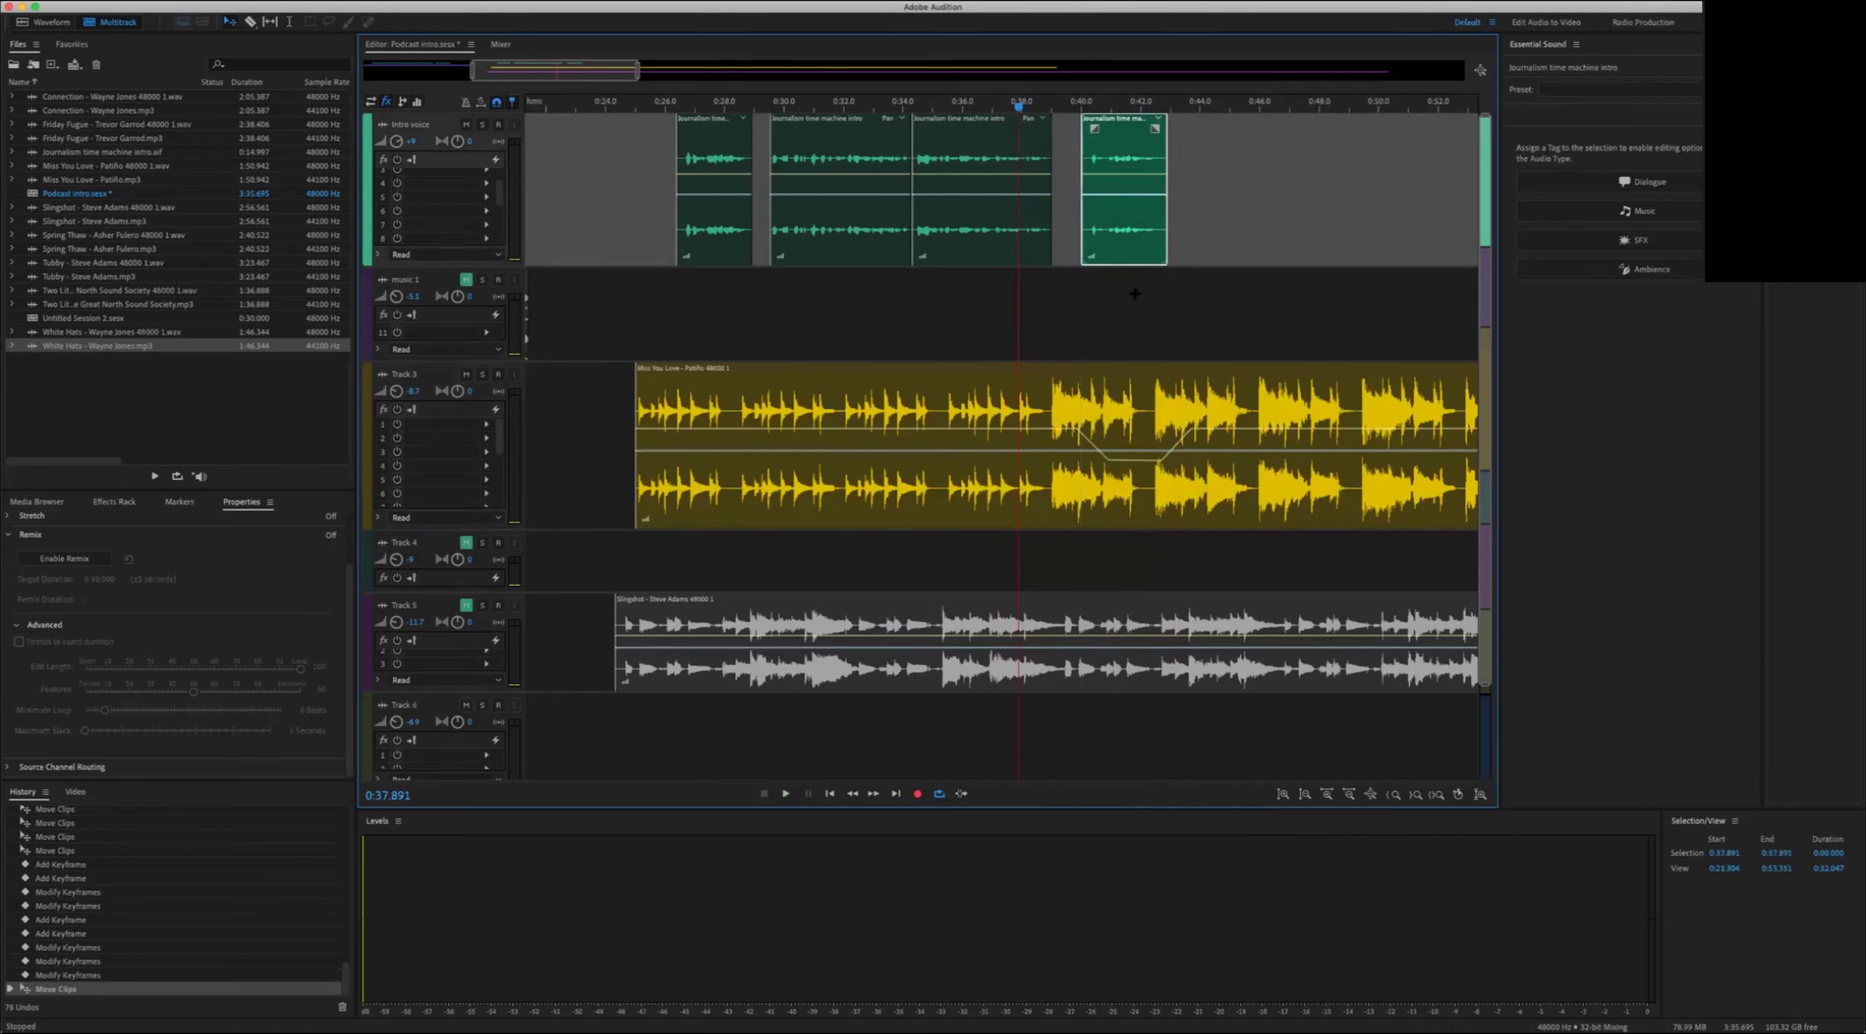
pyautogui.press('Left')
pyautogui.press('space')
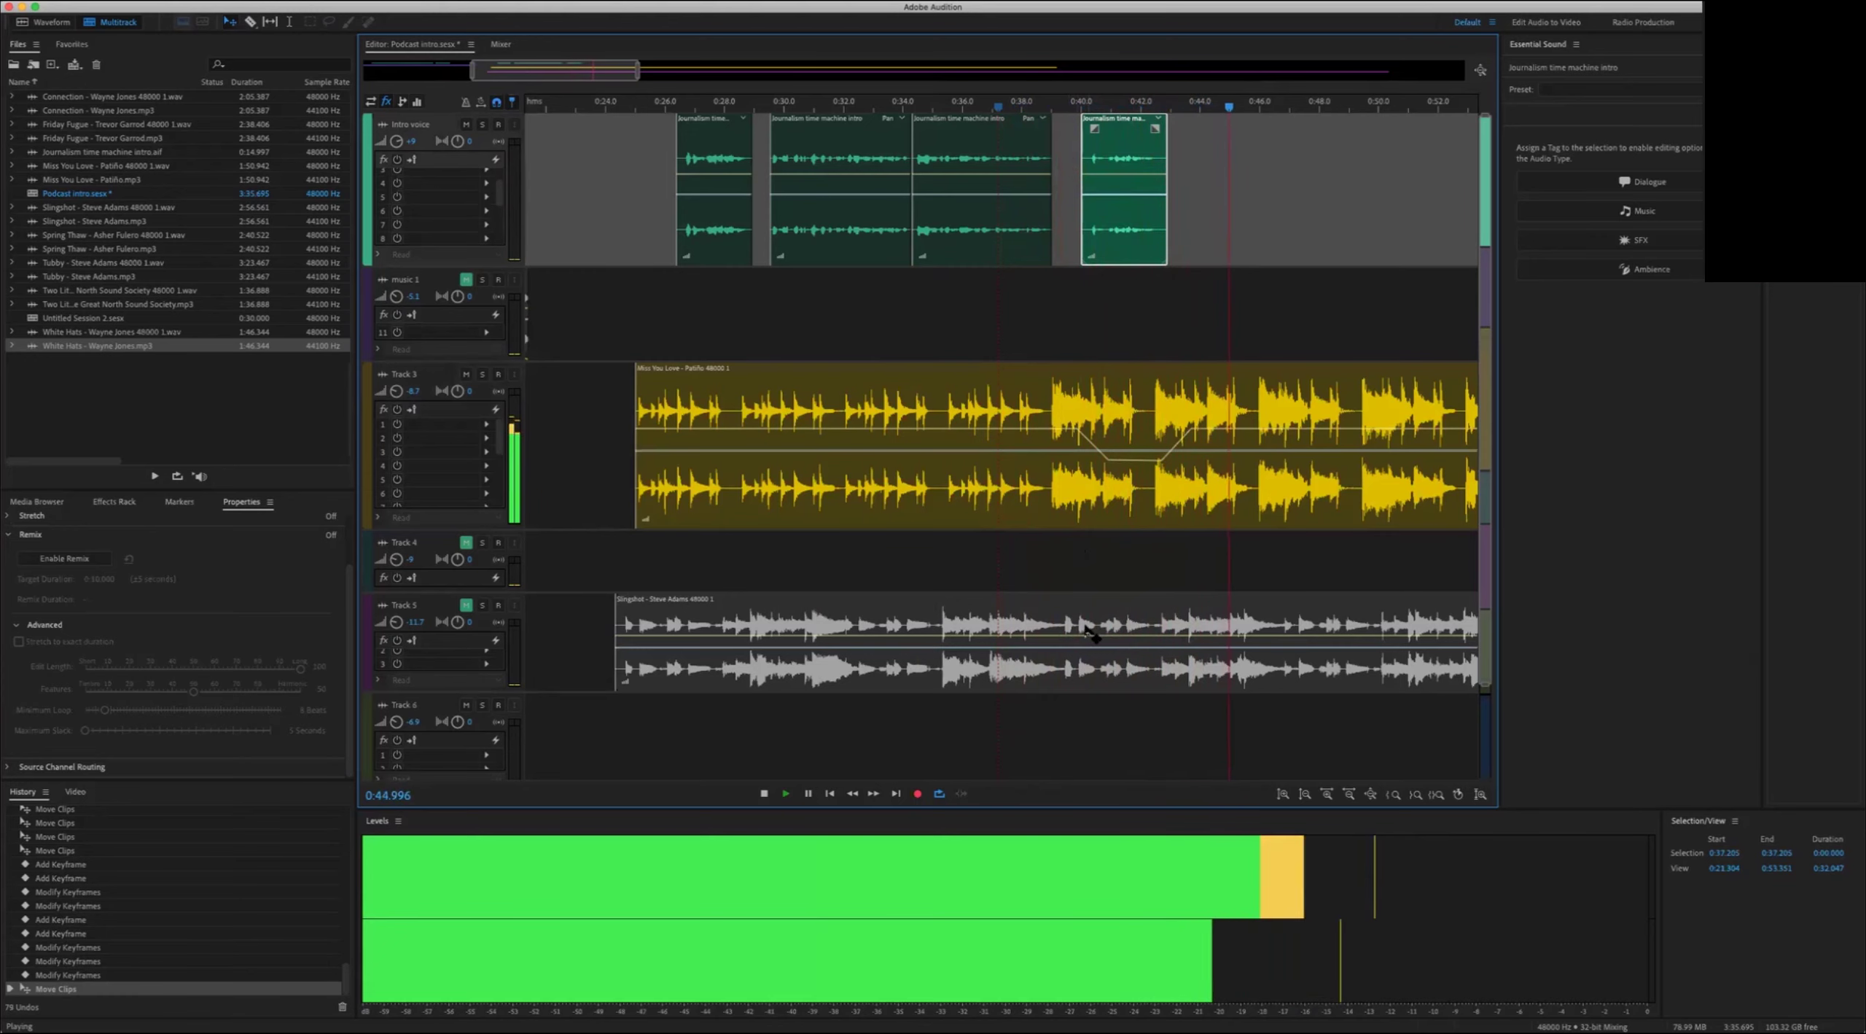
pyautogui.press('space')
# Step: Split the Miss You Love clip at 45.897 seconds and select the part after the split
pyautogui.click(1326, 425)
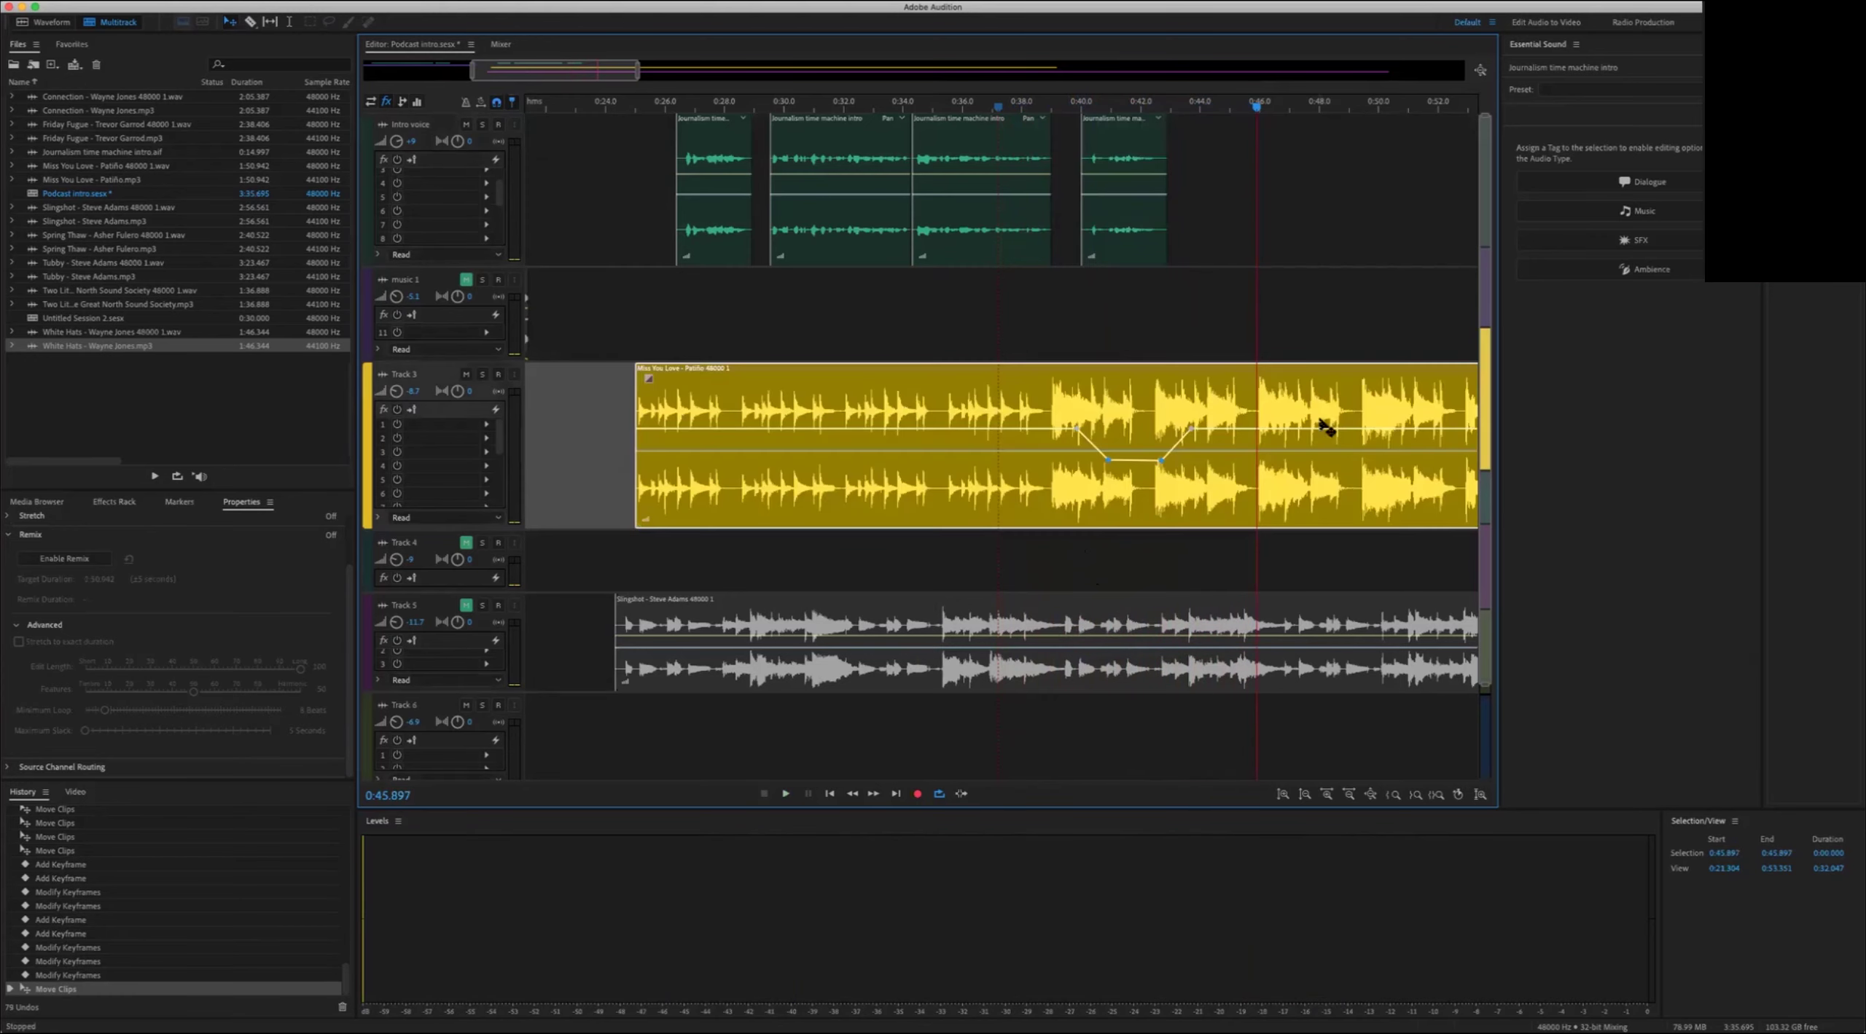
pyautogui.press('super+k')
pyautogui.click(1341, 427)
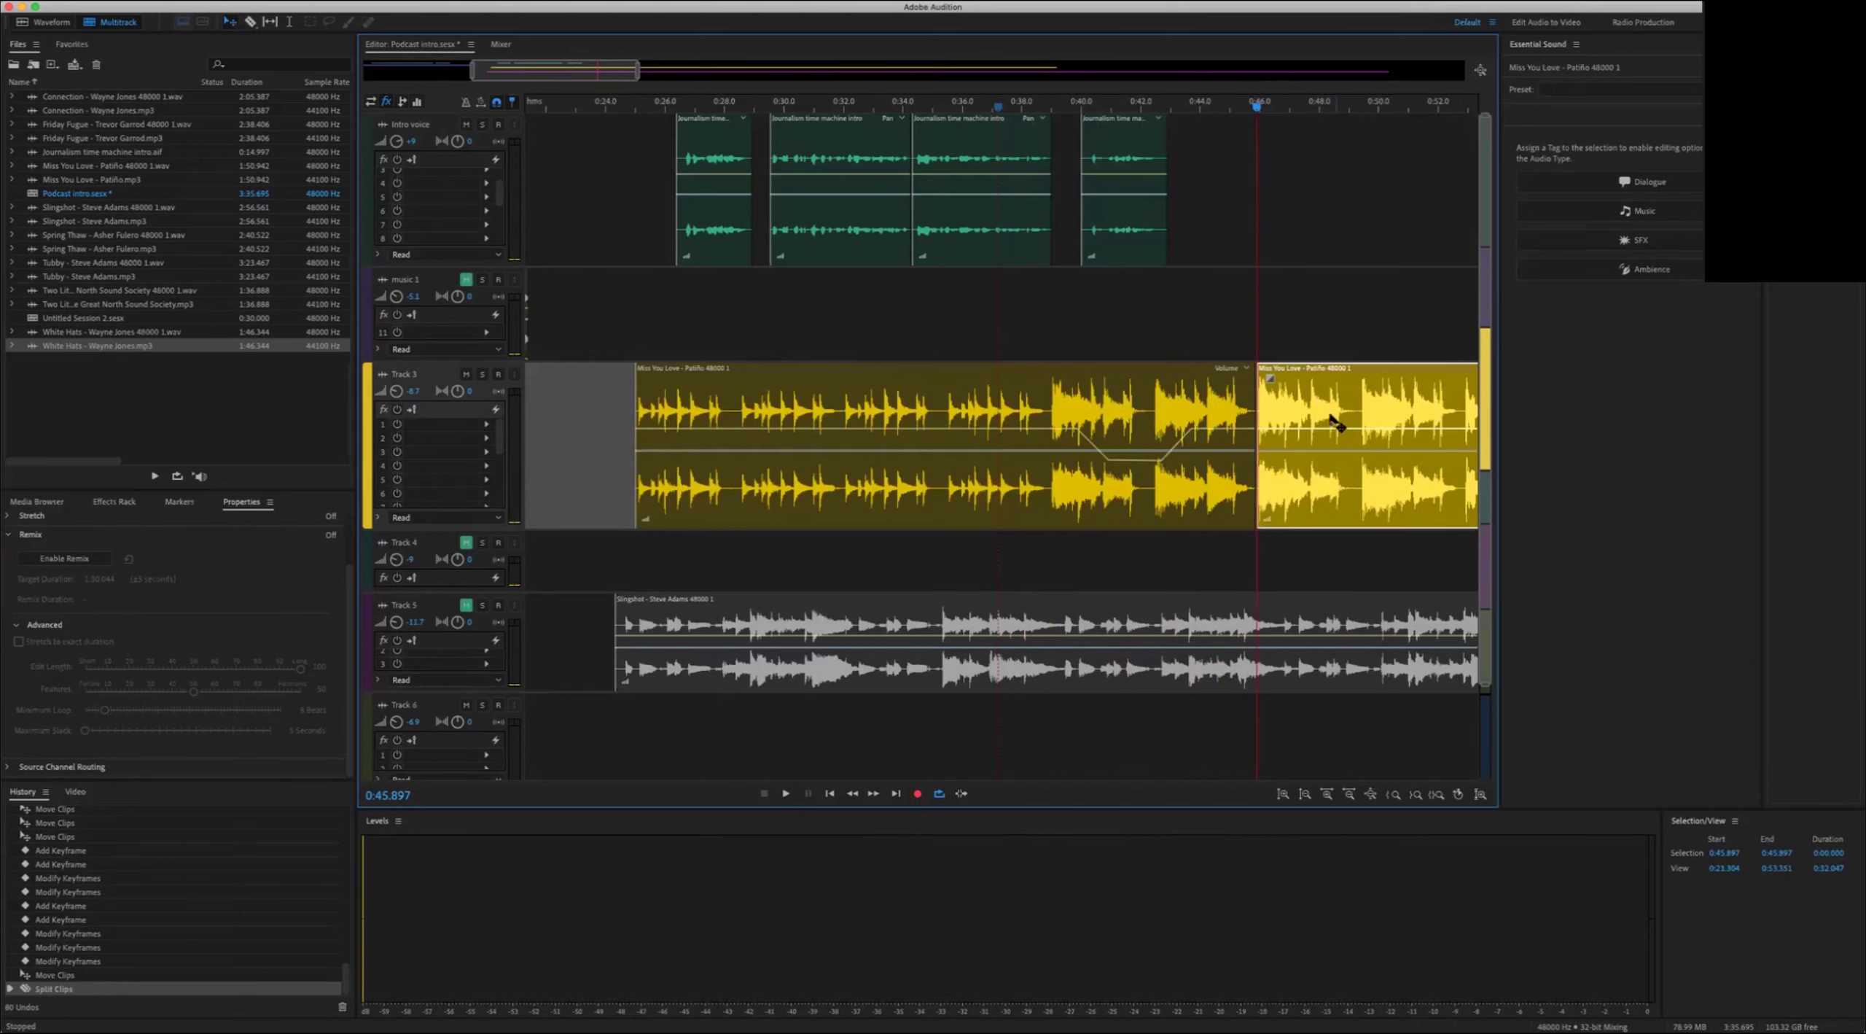
# Step: Play the end of the Miss You Love music and split the clip at 2:12.869, before its final phrase
pyautogui.scroll(-6, 1337, 423)
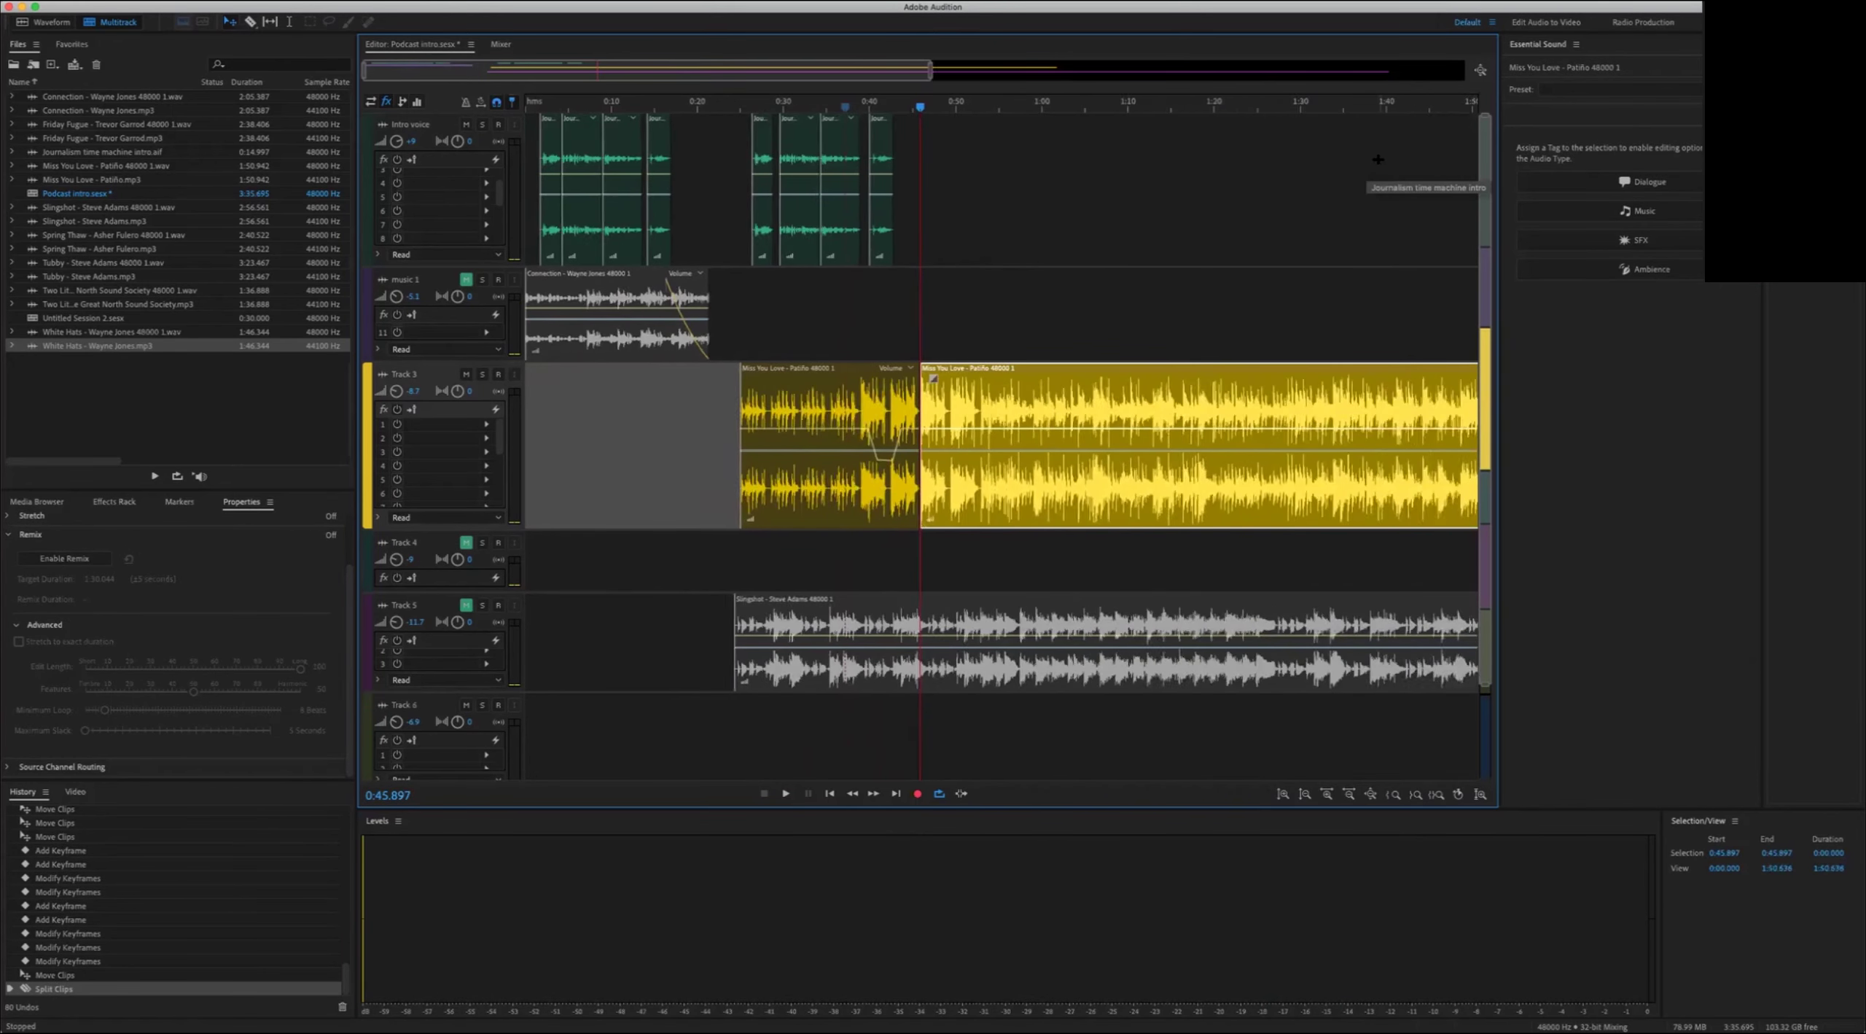
pyautogui.scroll(-3, 1356, 149)
pyautogui.click(1306, 108)
pyautogui.scroll(4, 1307, 108)
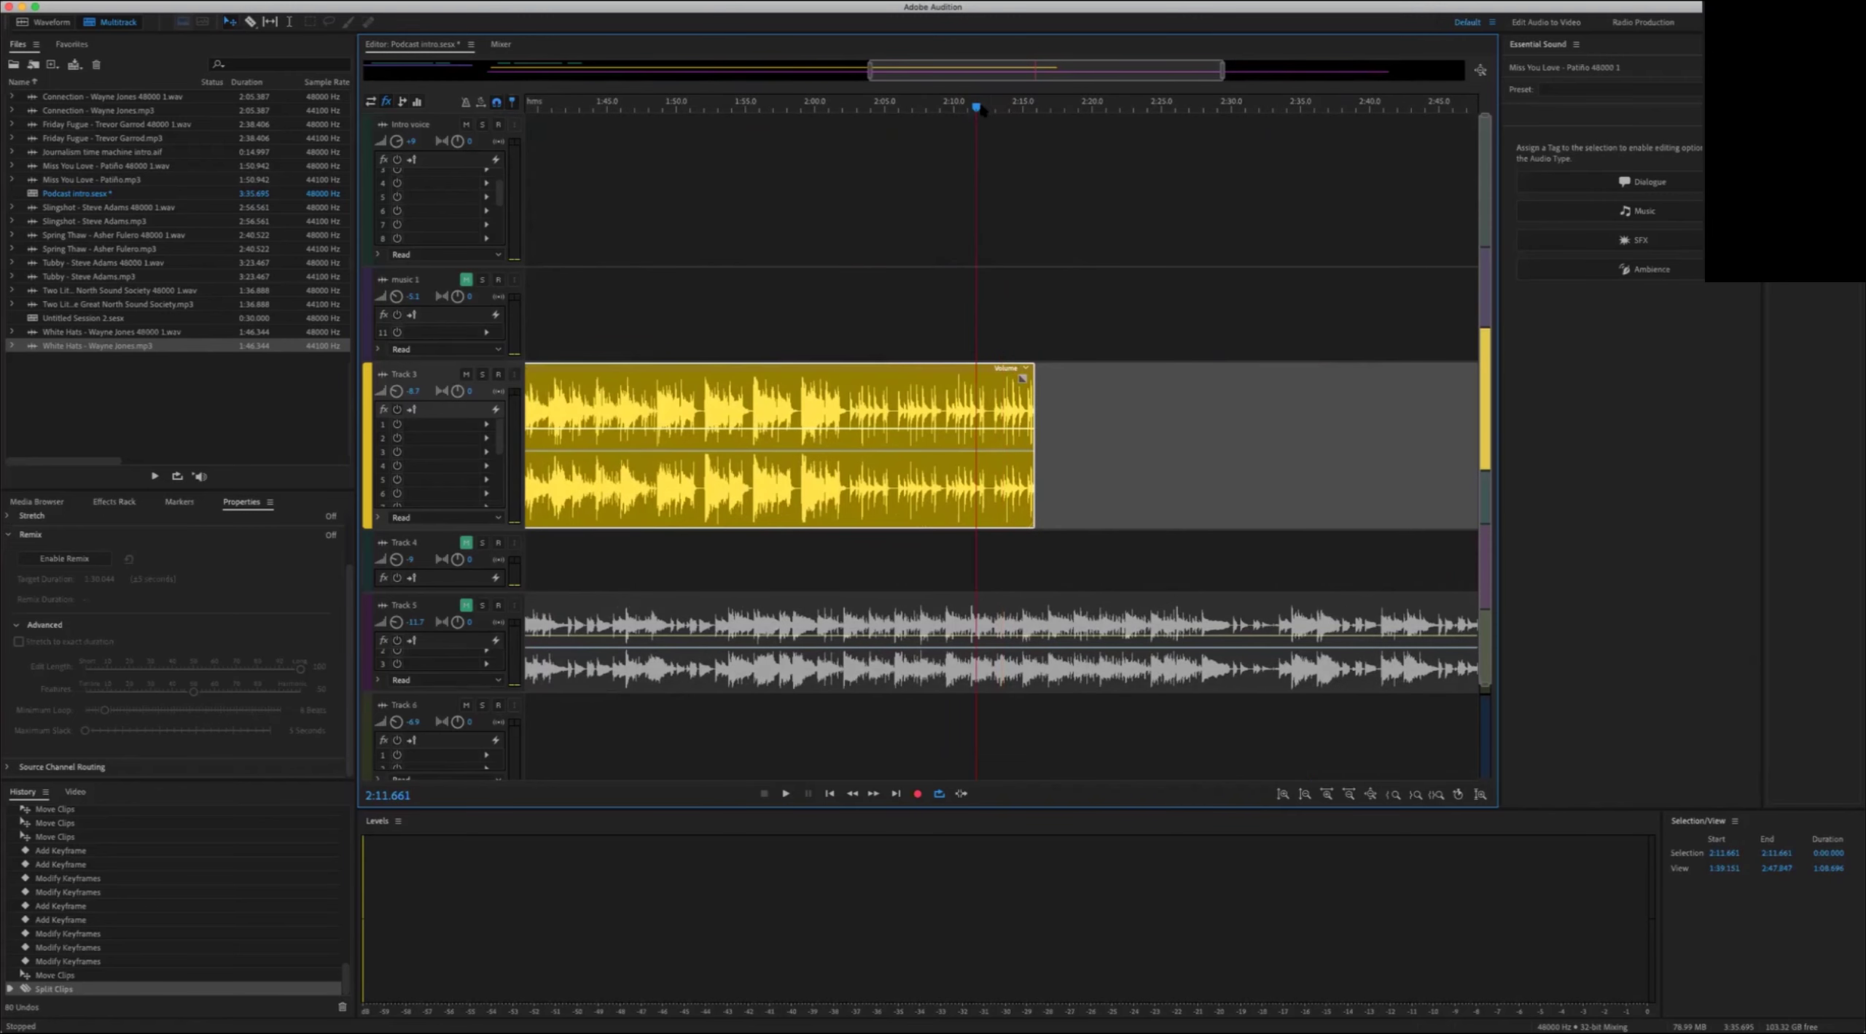
pyautogui.press('space')
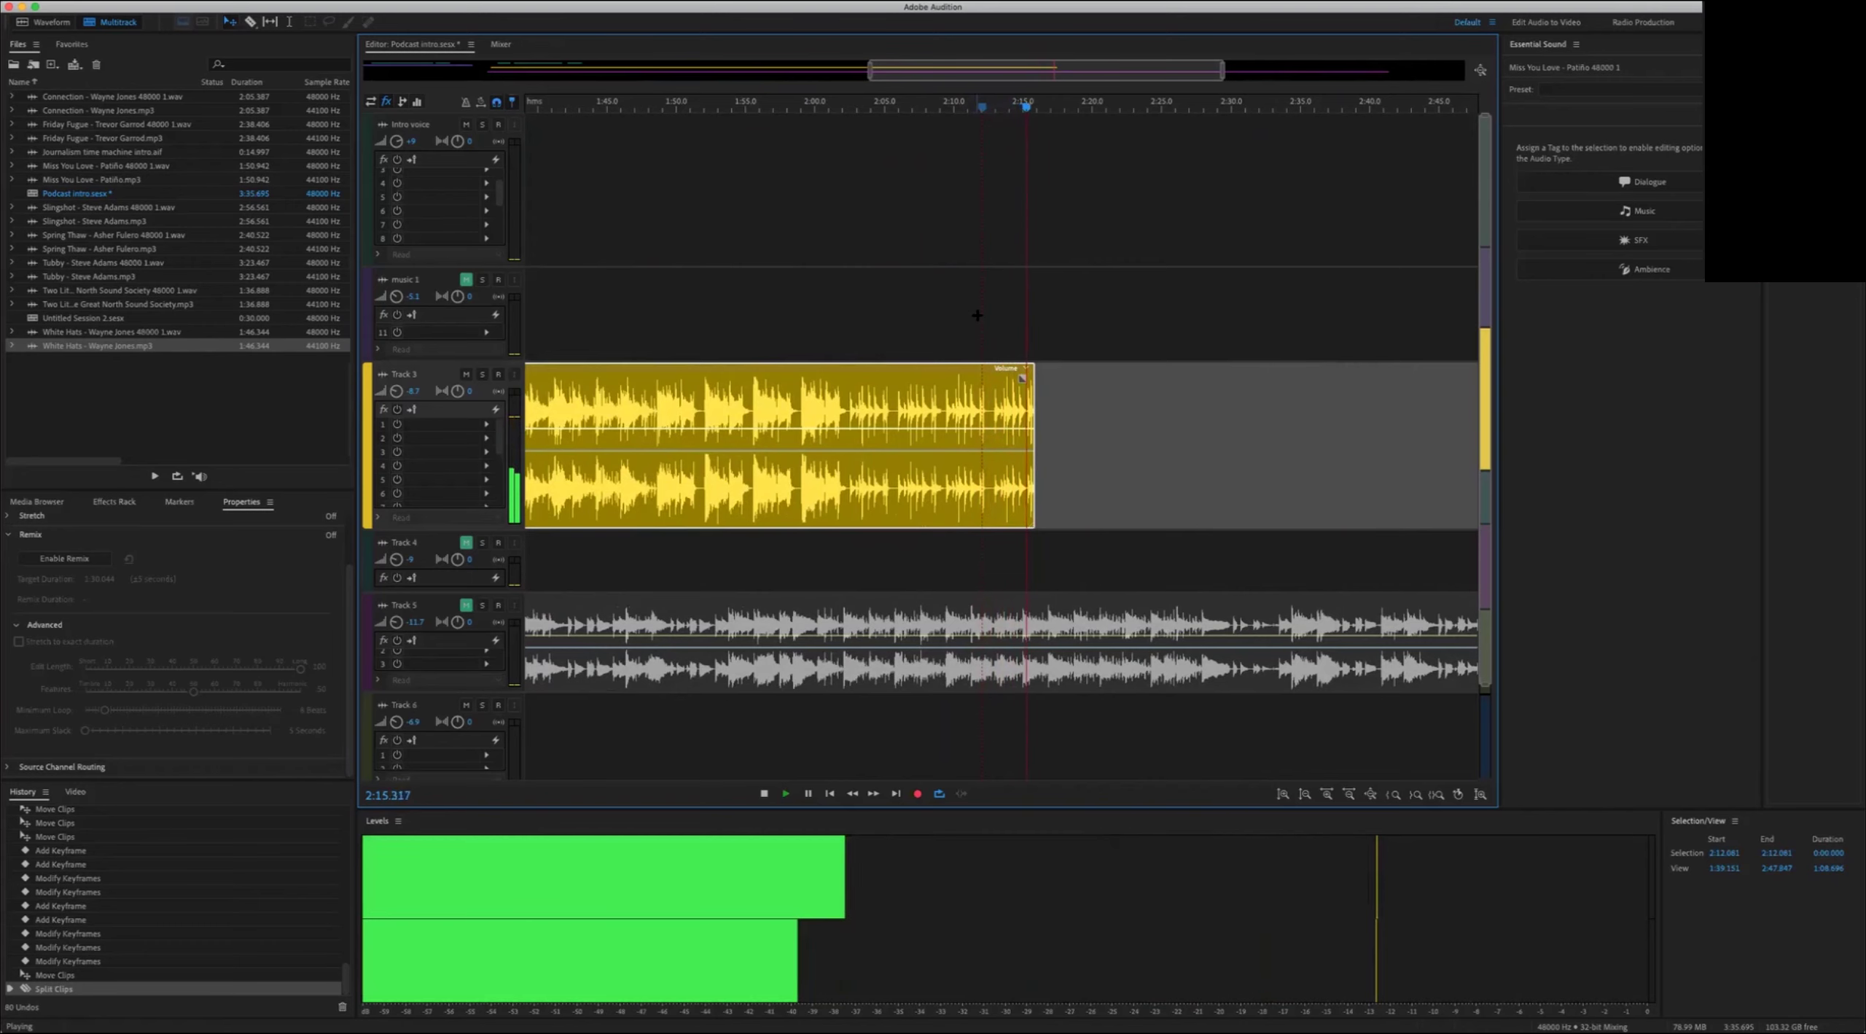
pyautogui.press('space')
pyautogui.click(997, 105)
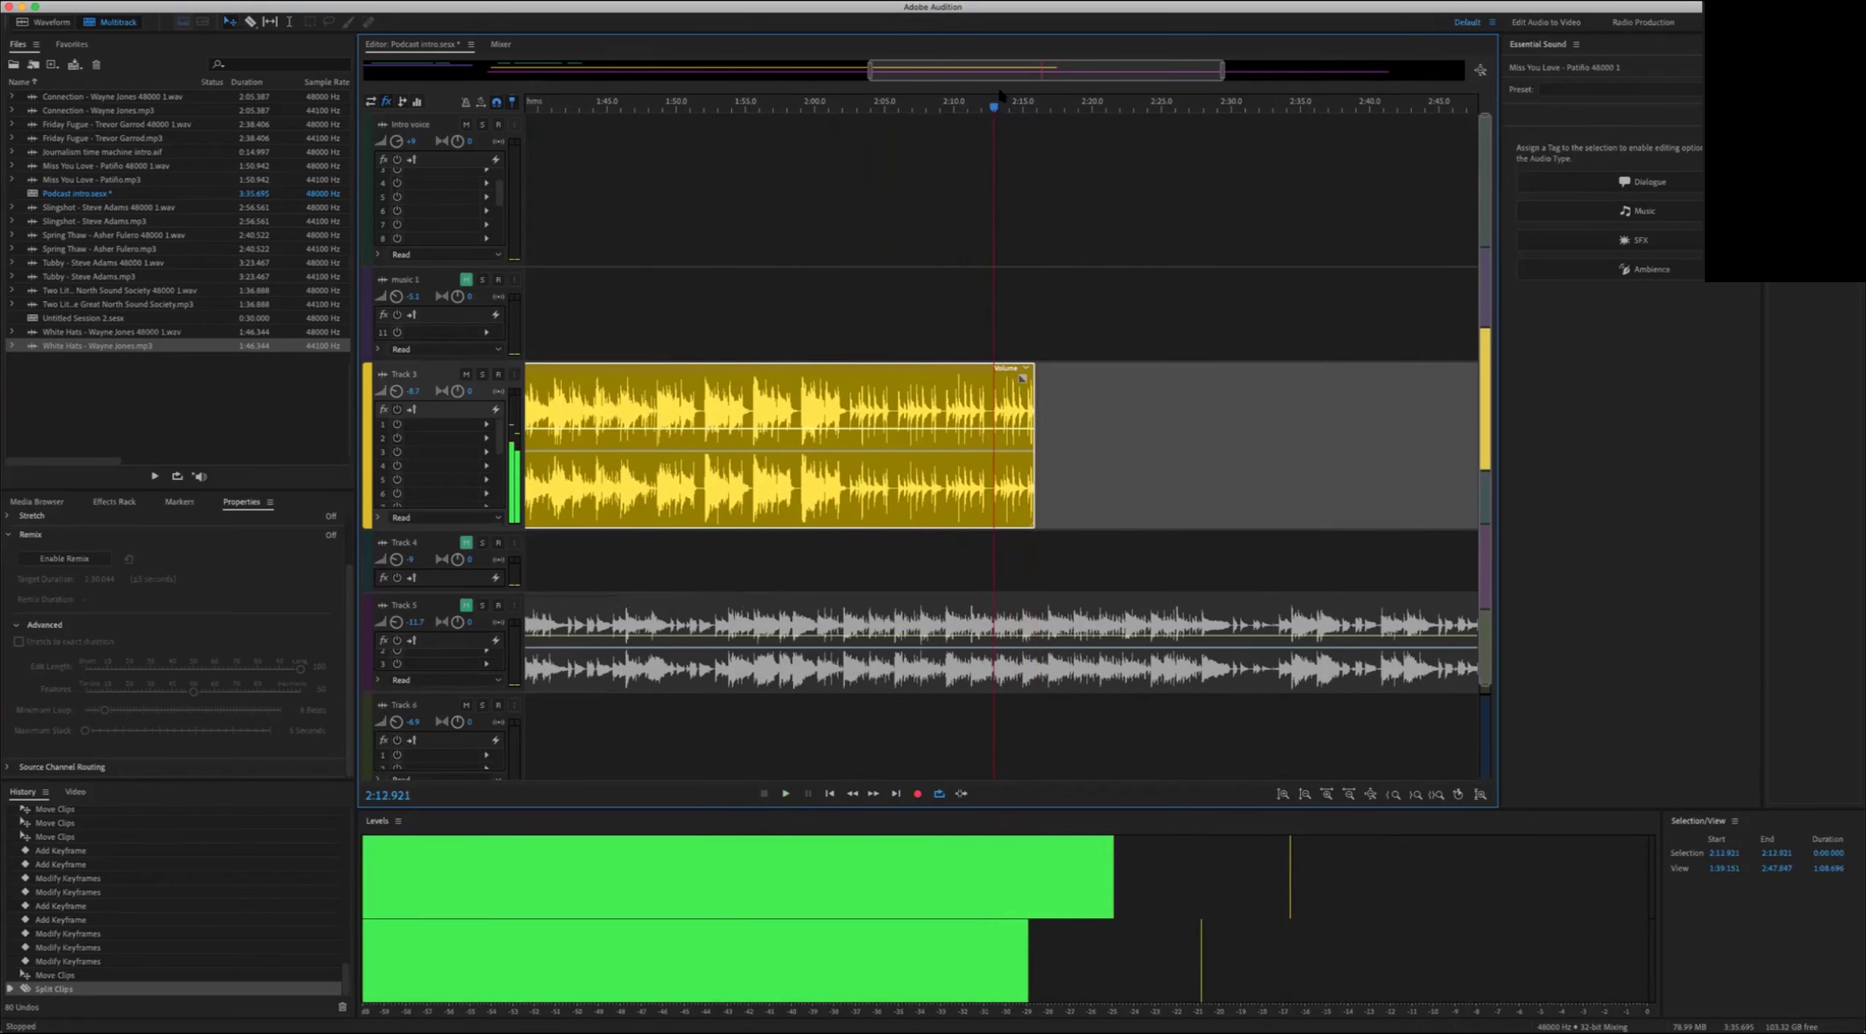
pyautogui.scroll(3, 1037, 292)
pyautogui.click(1001, 108)
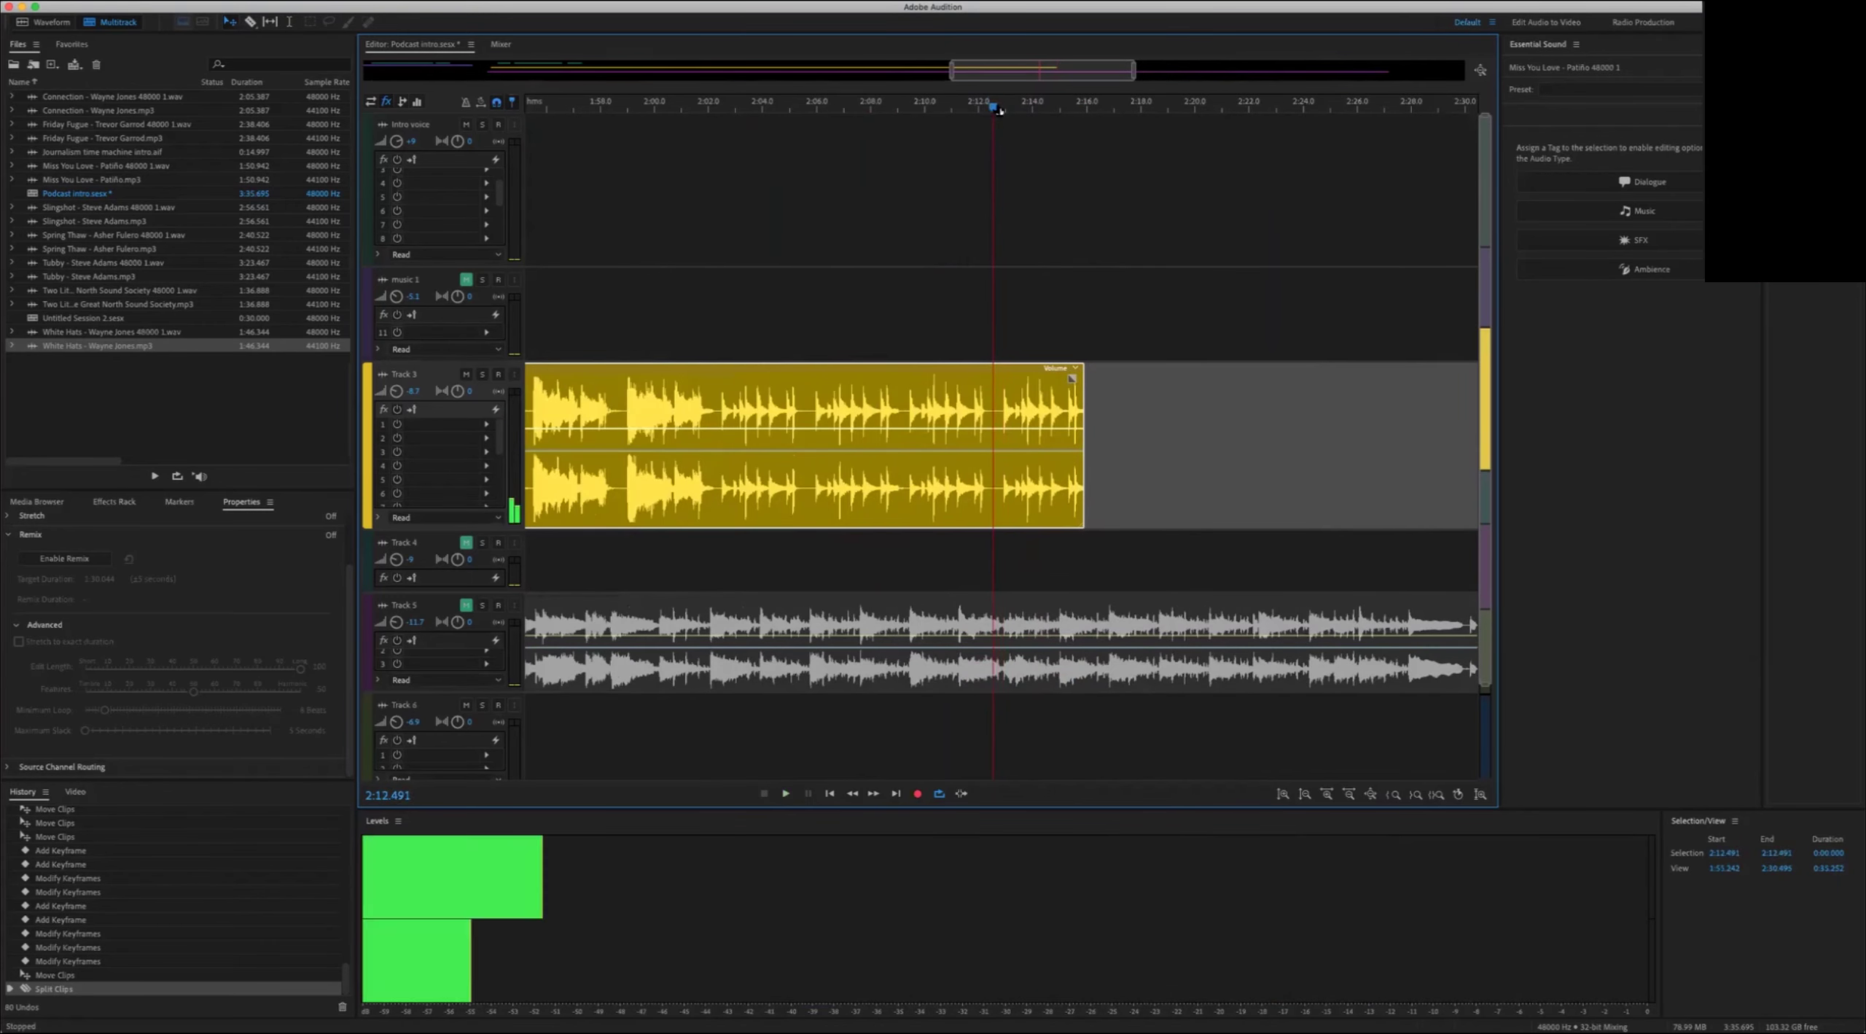
pyautogui.press('super+k')
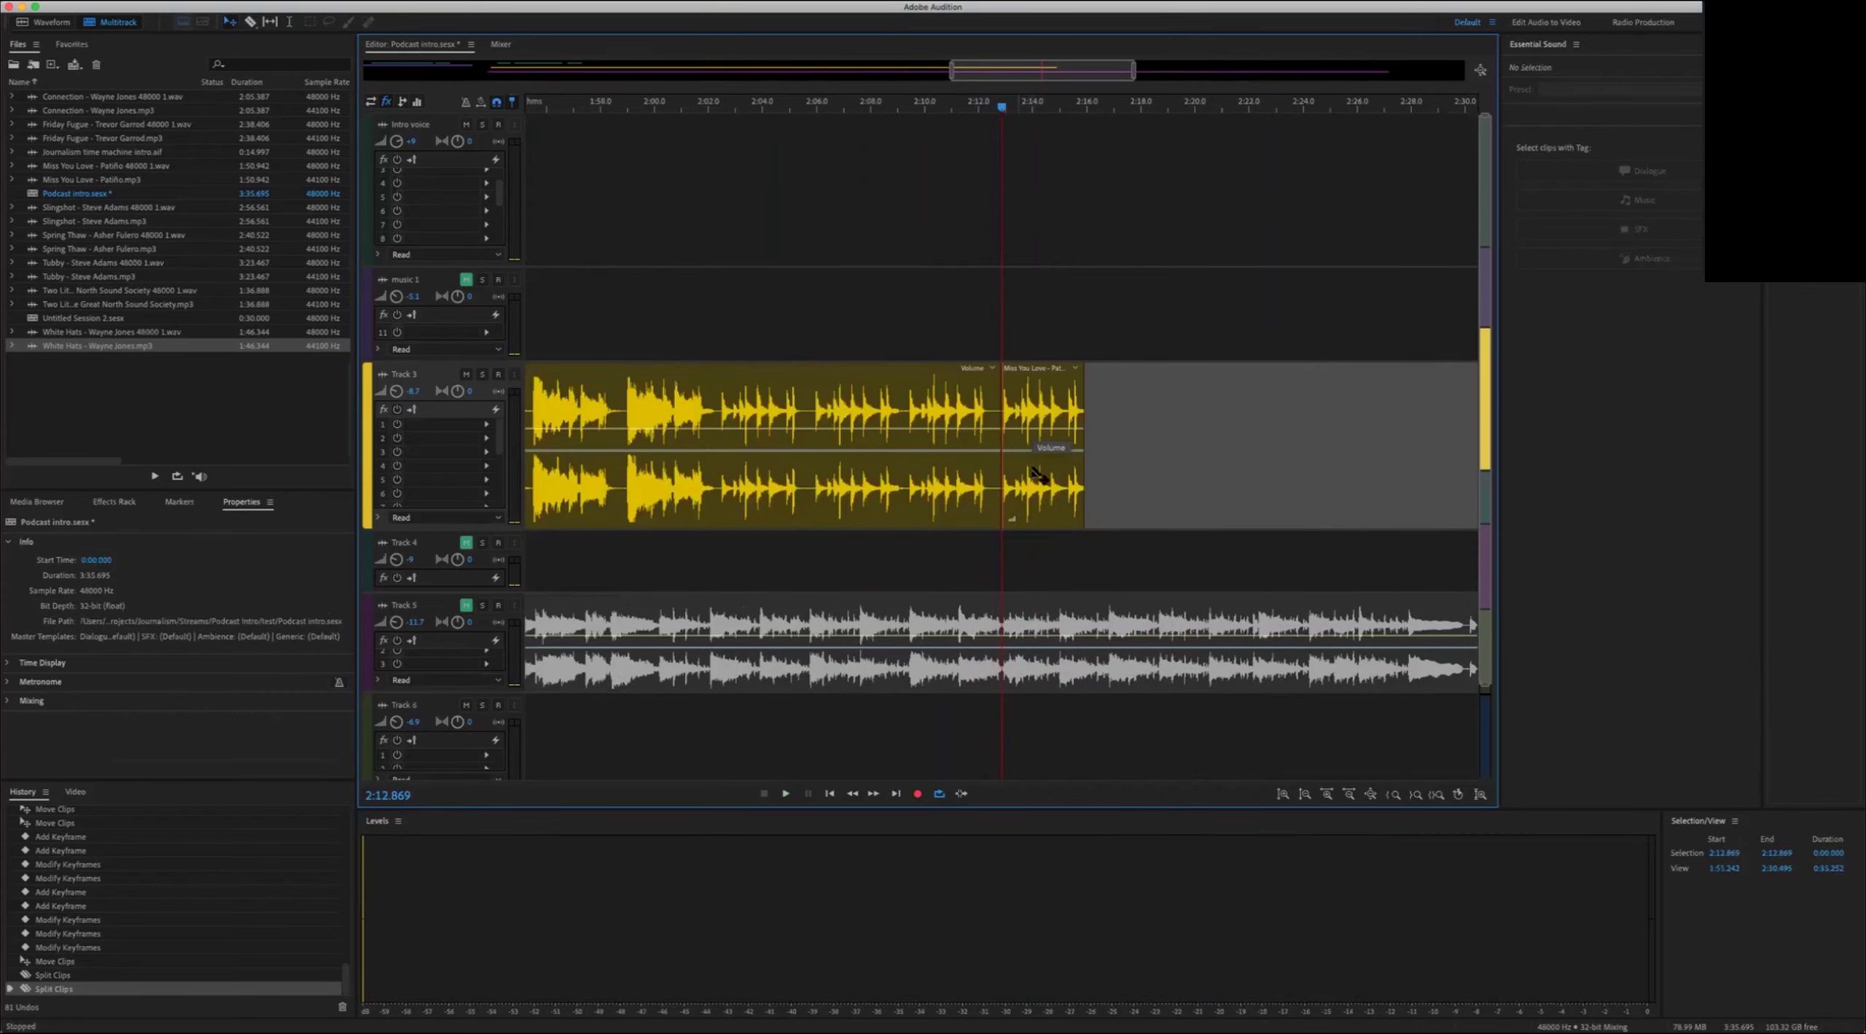
# Step: Delete the middle section of the Miss You Love music and move its final phrase against the first part at about 45.9 seconds
pyautogui.scroll(-5, 1015, 439)
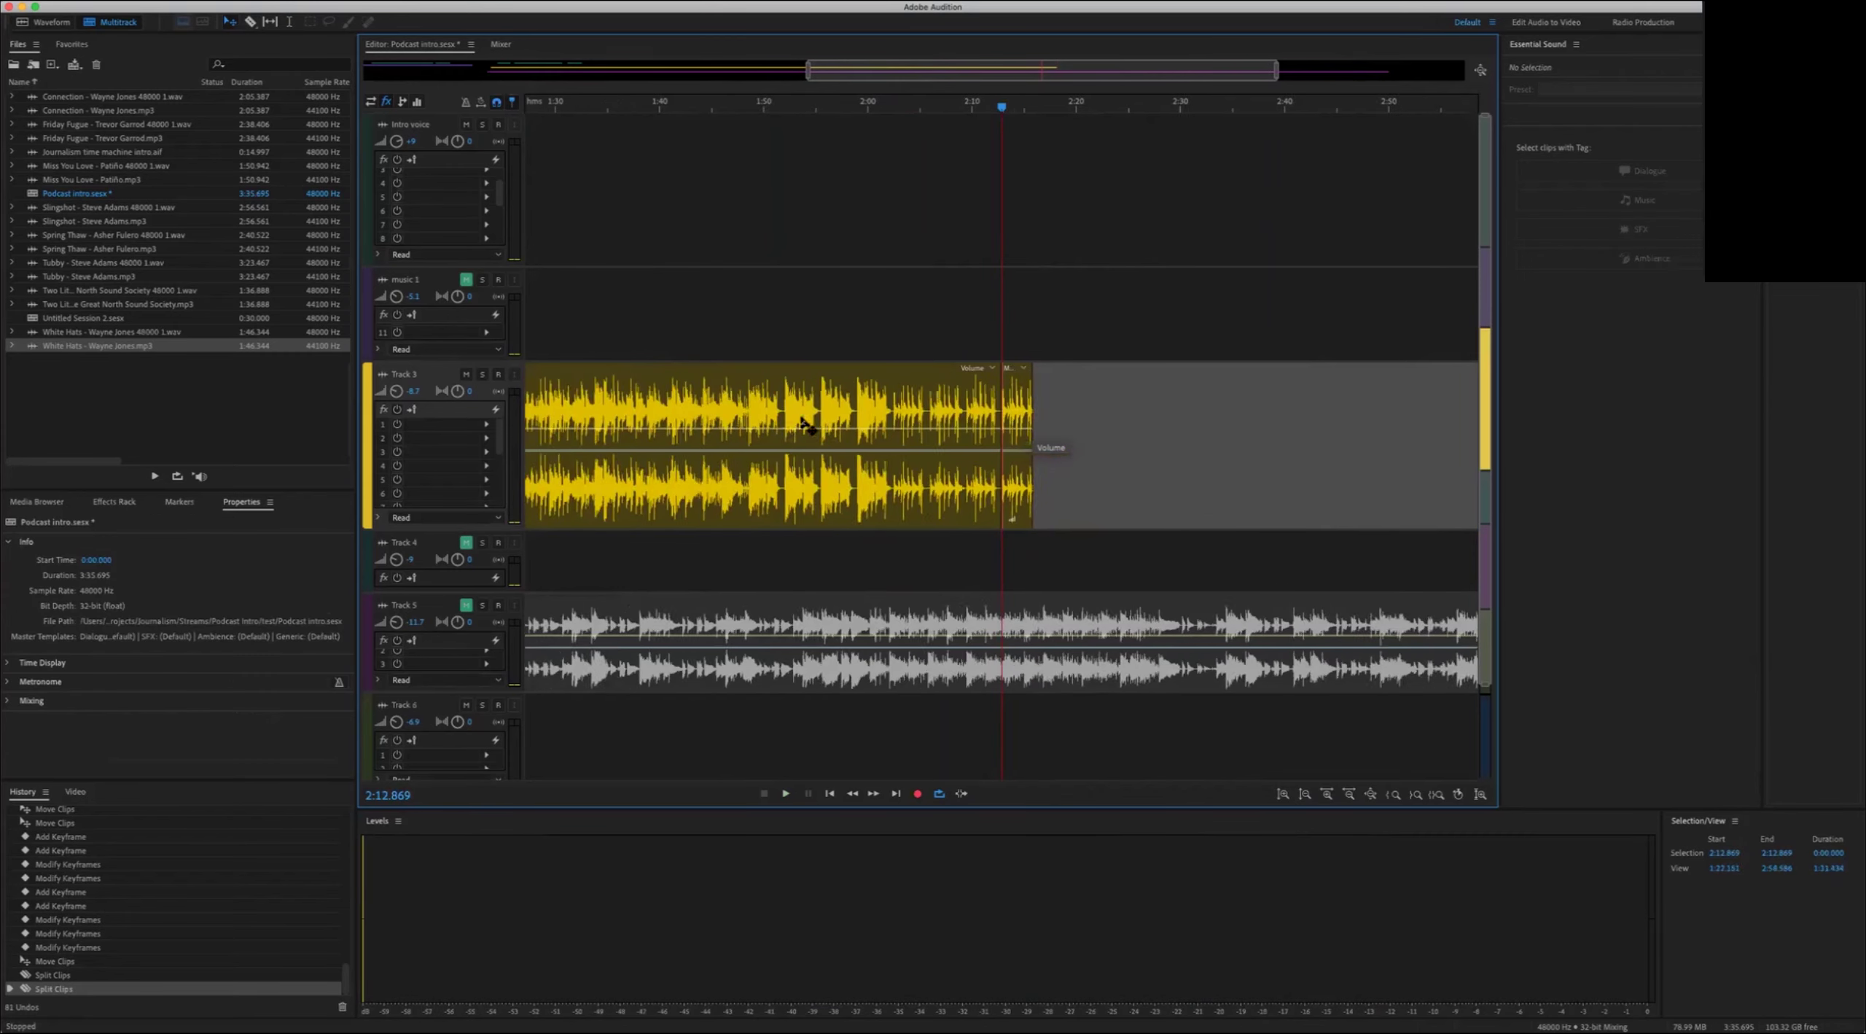
pyautogui.scroll(-3, 805, 415)
pyautogui.click(999, 492)
pyautogui.press('Delete')
pyautogui.moveTo(1085, 421); pyautogui.dragTo(666, 419)
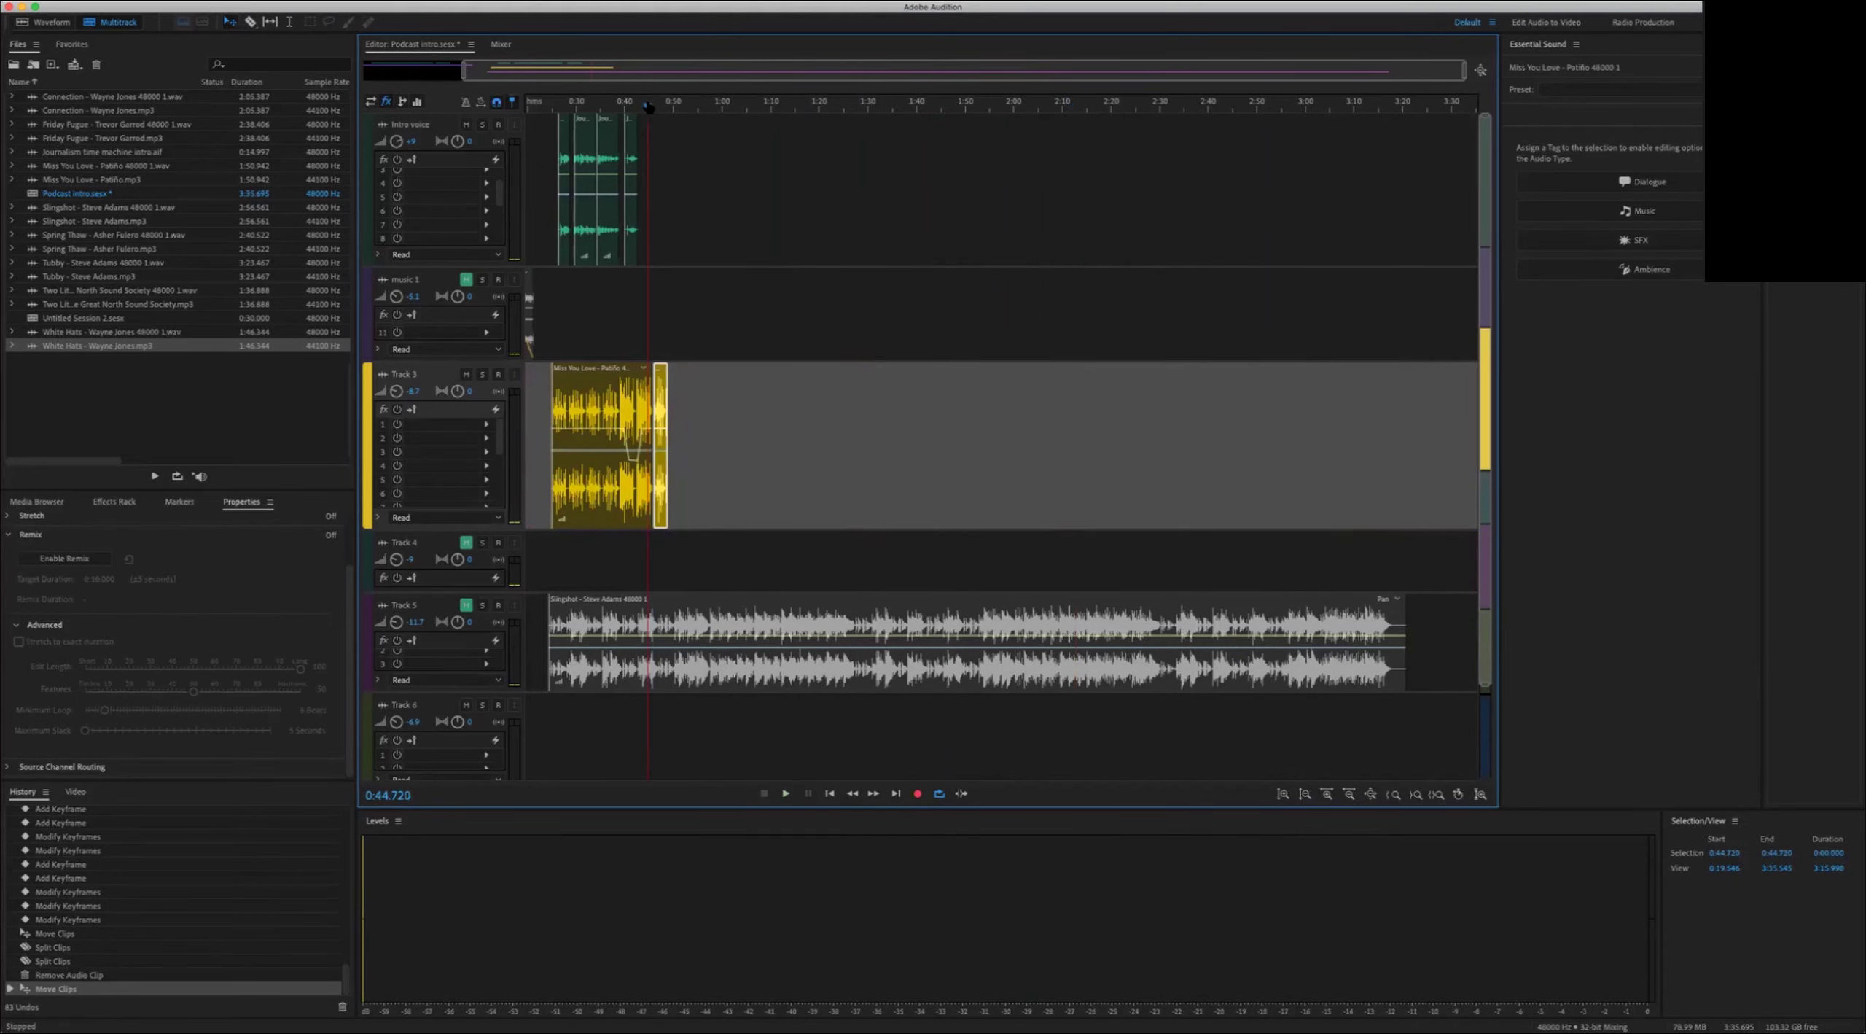
# Step: Play the joined Miss You Love ending and fade out the final clip over about its last 2 seconds
pyautogui.scroll(3, 1049, 284)
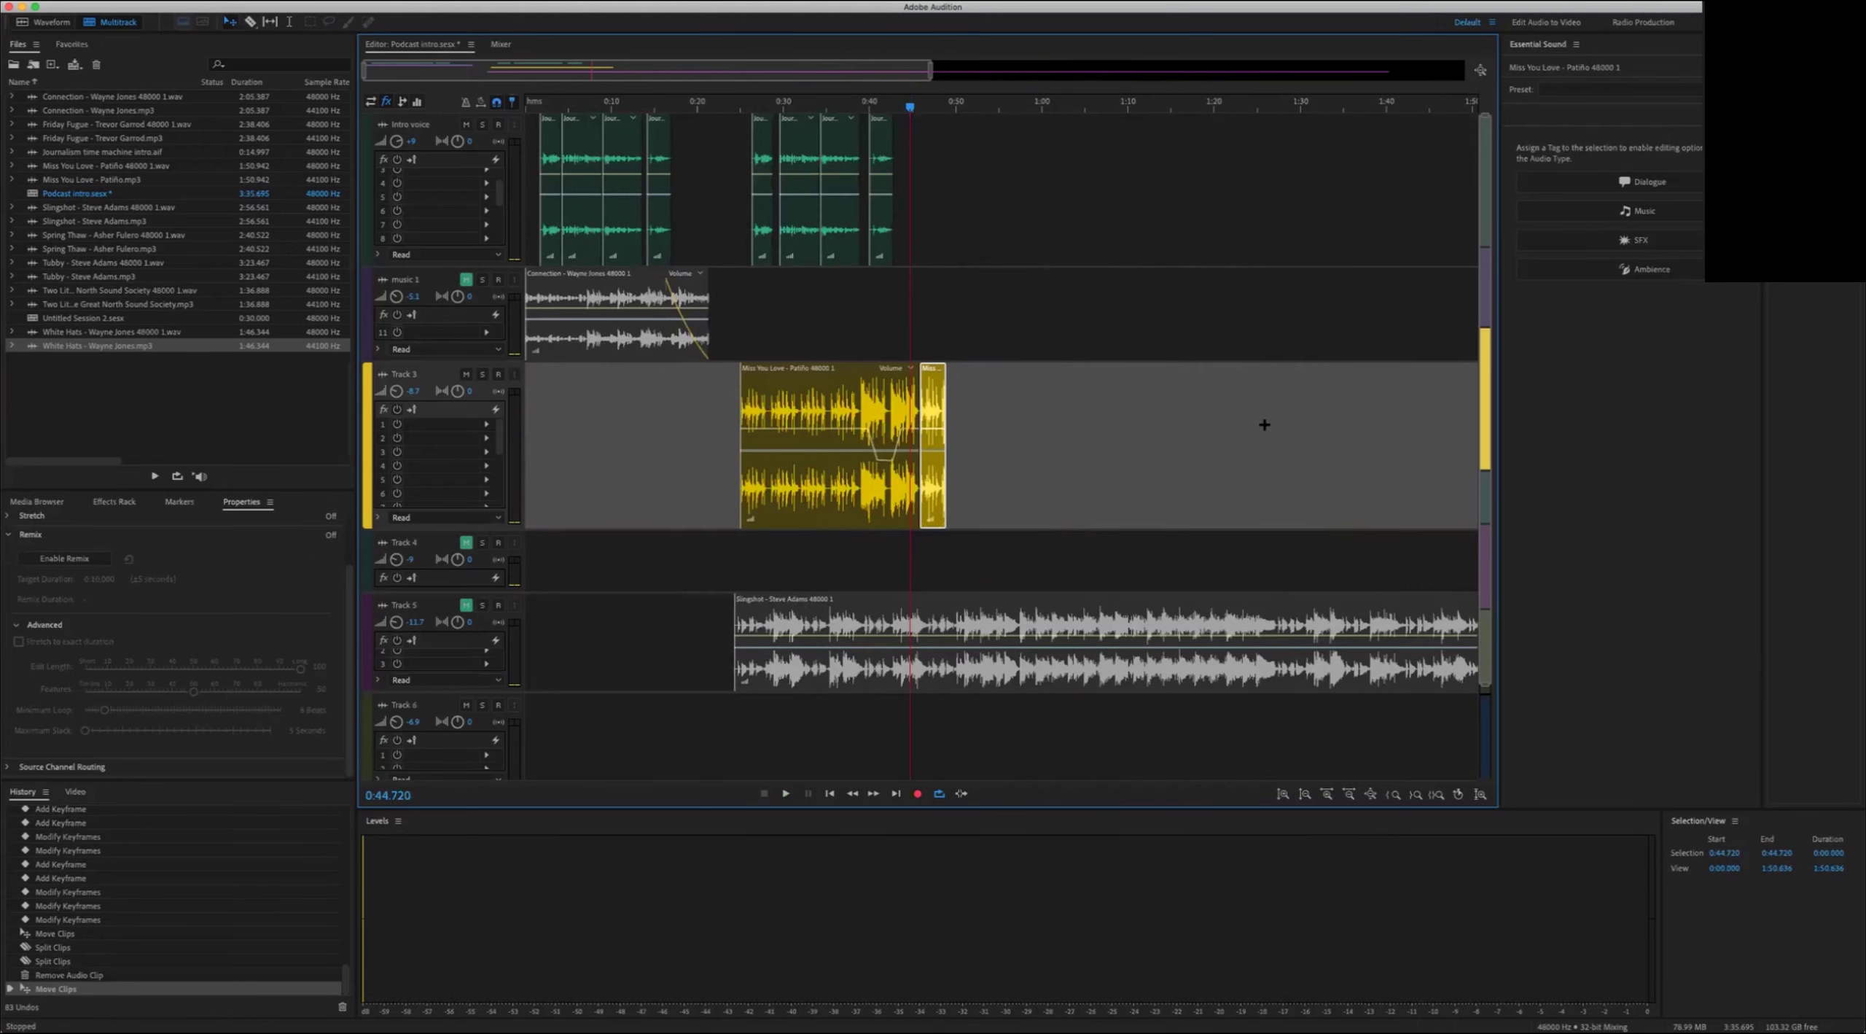
pyautogui.scroll(6, 1264, 424)
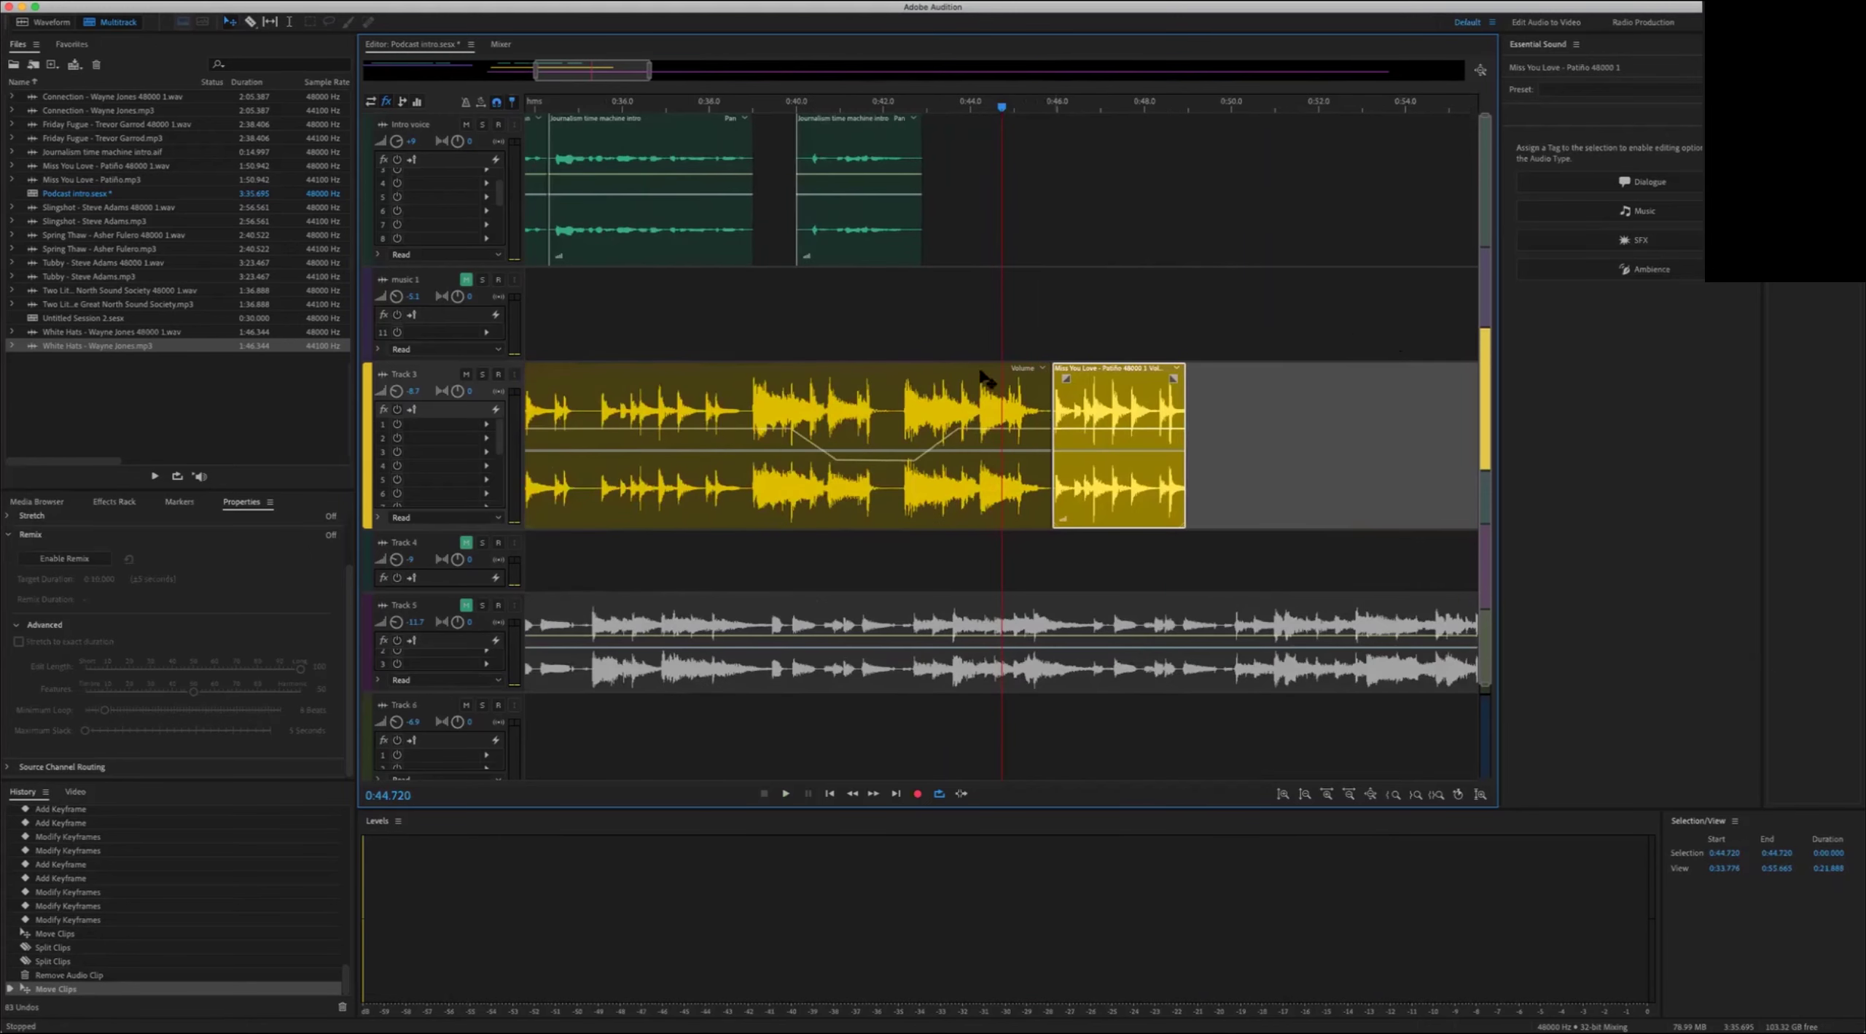
pyautogui.scroll(1, 985, 378)
pyautogui.press('space')
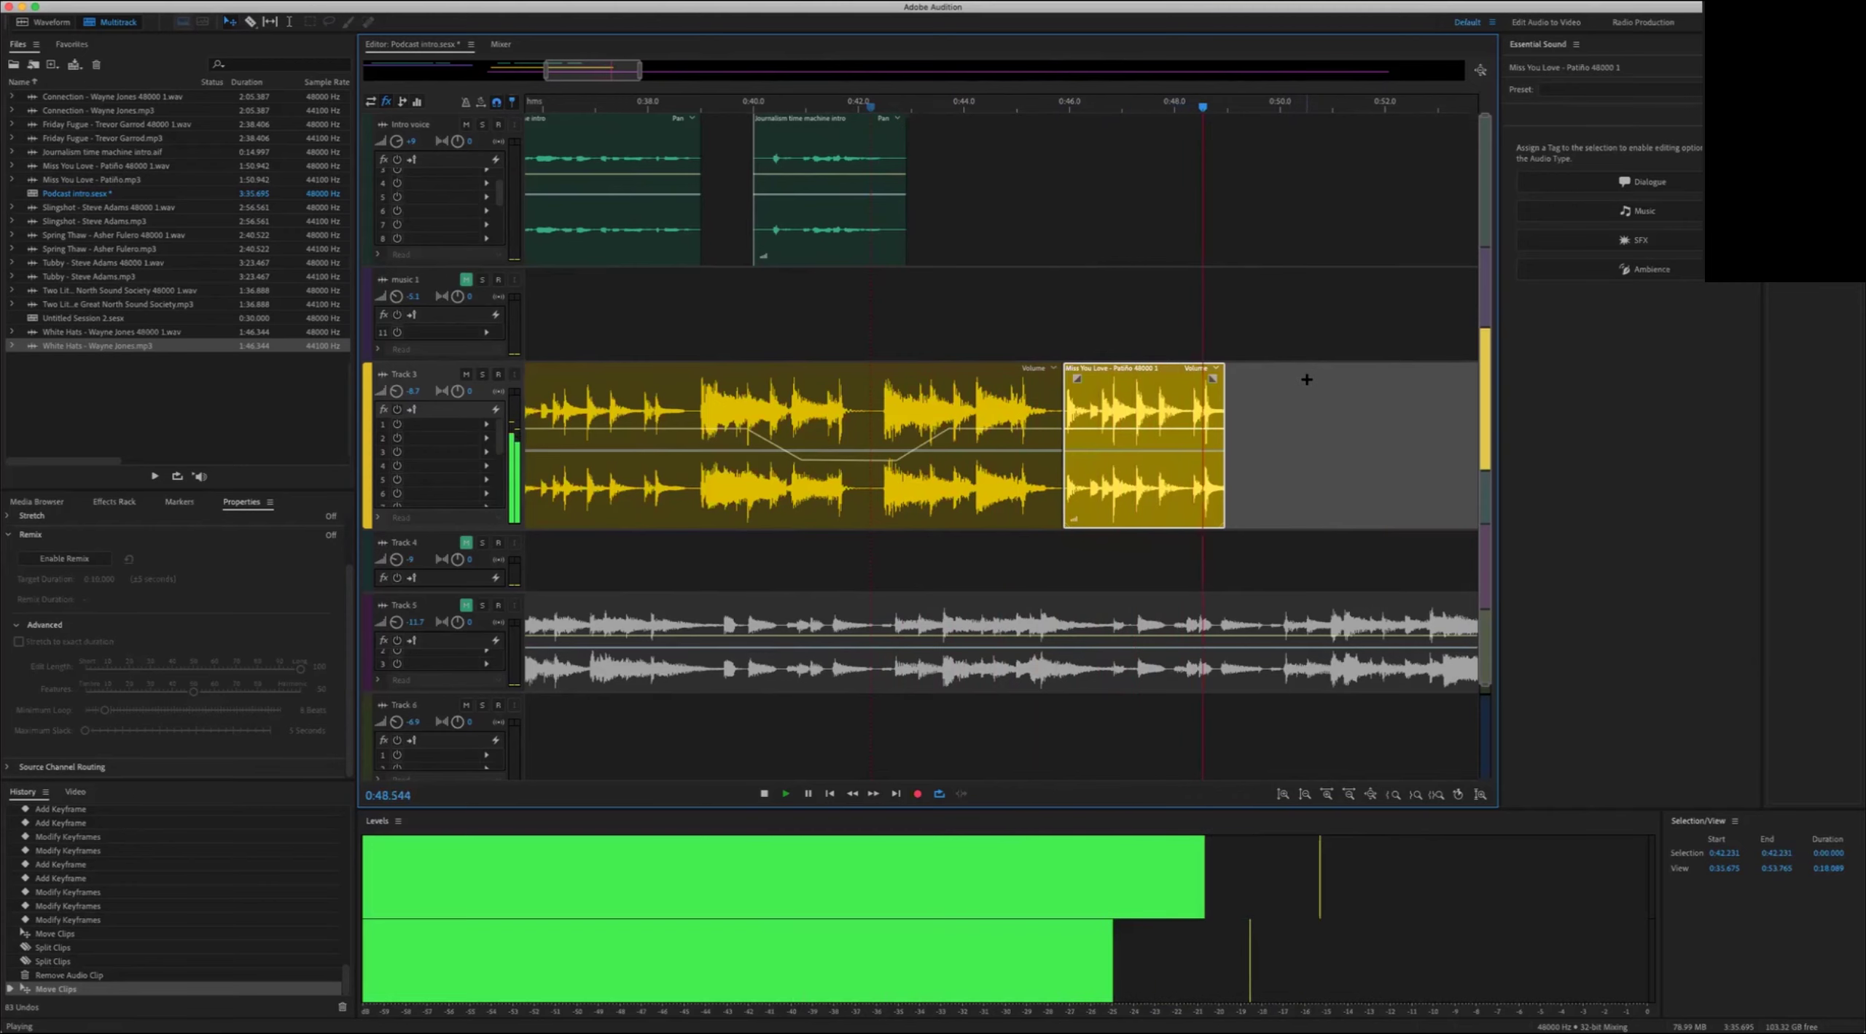
pyautogui.press('space')
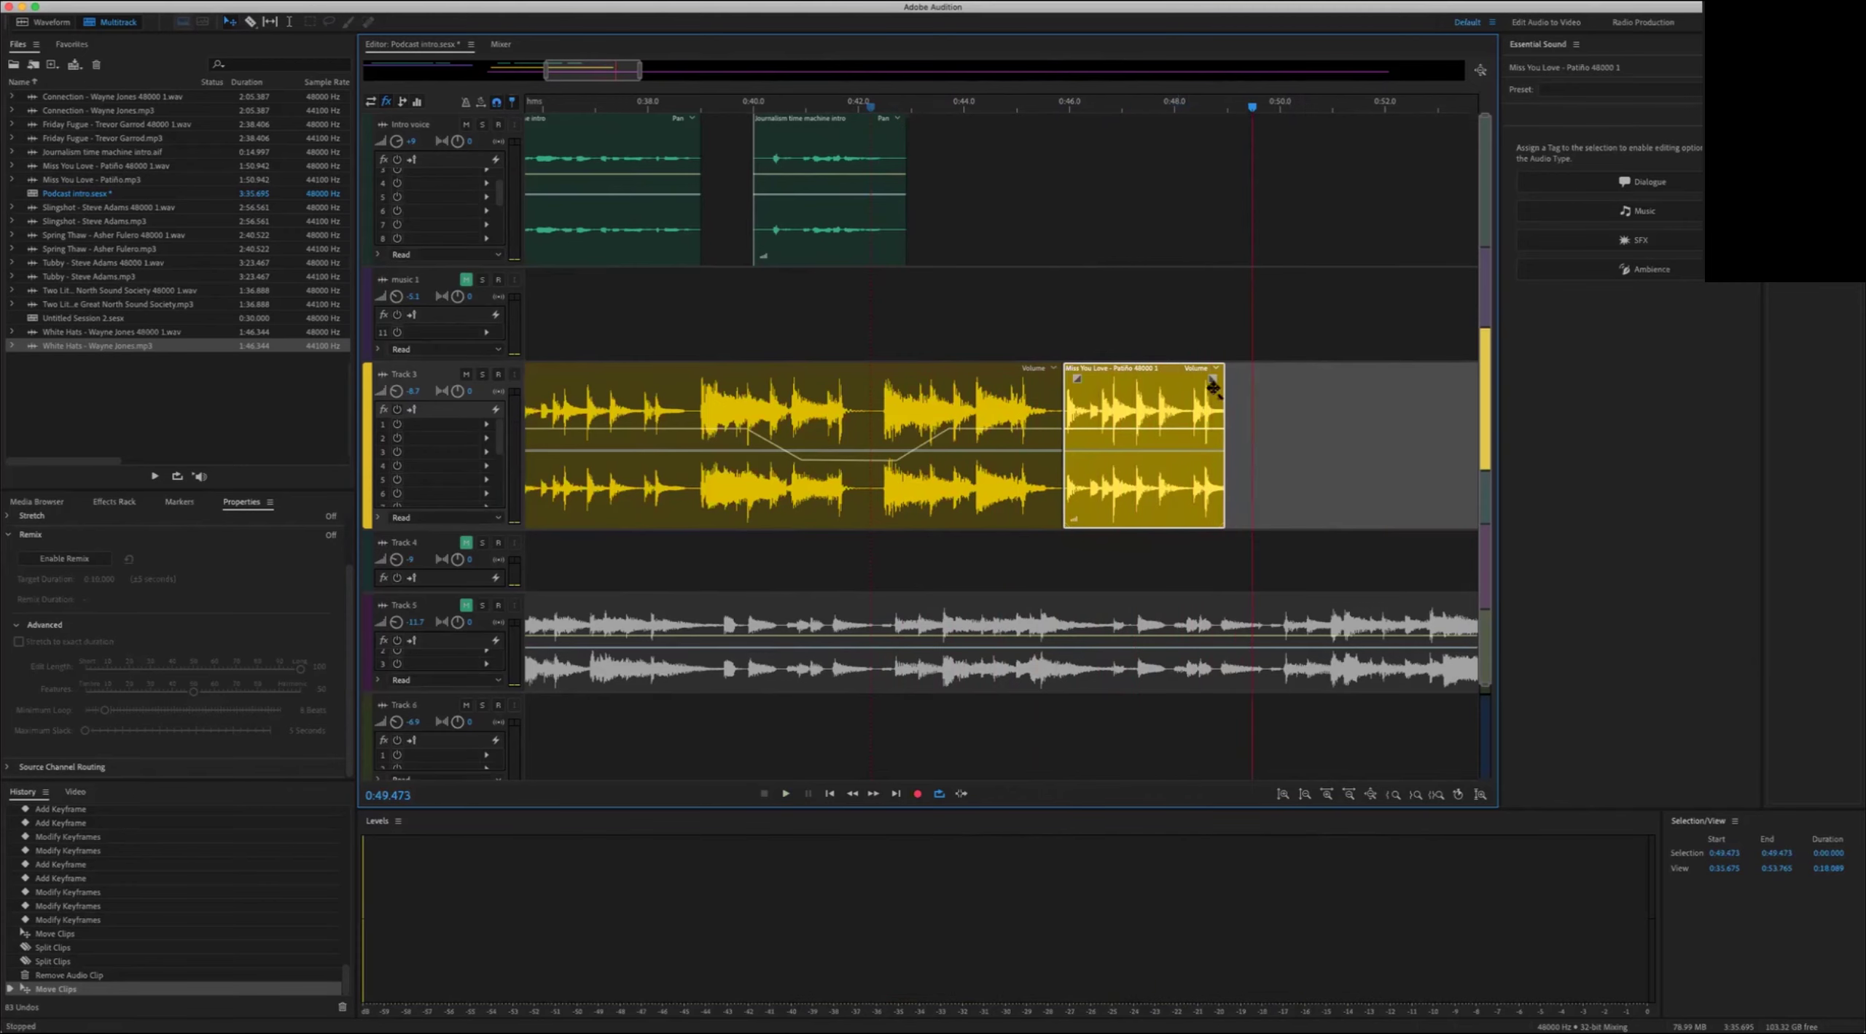
pyautogui.moveTo(1212, 377); pyautogui.dragTo(1101, 377)
pyautogui.scroll(-5, 758, 109)
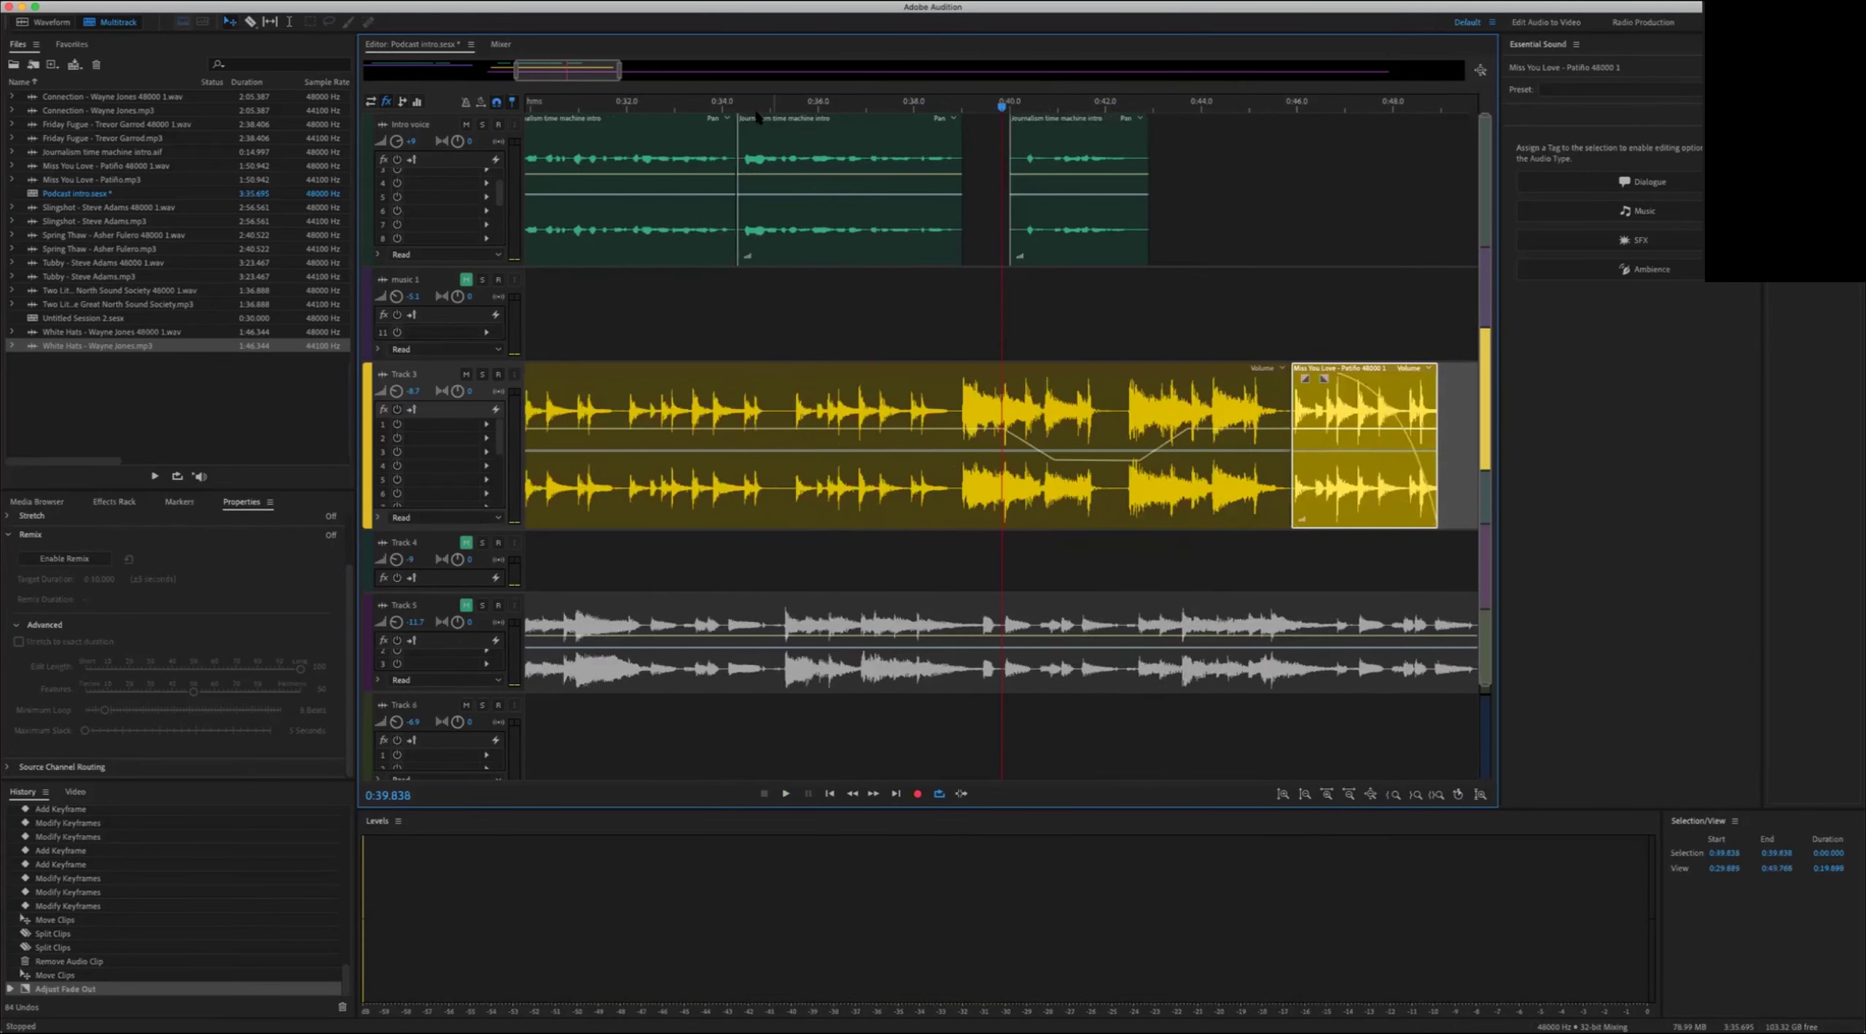
# Step: Select the time range from 25.000 to 48.970 seconds around the second intro version and show the multitrack mixdown export options
pyautogui.scroll(-4, 772, 106)
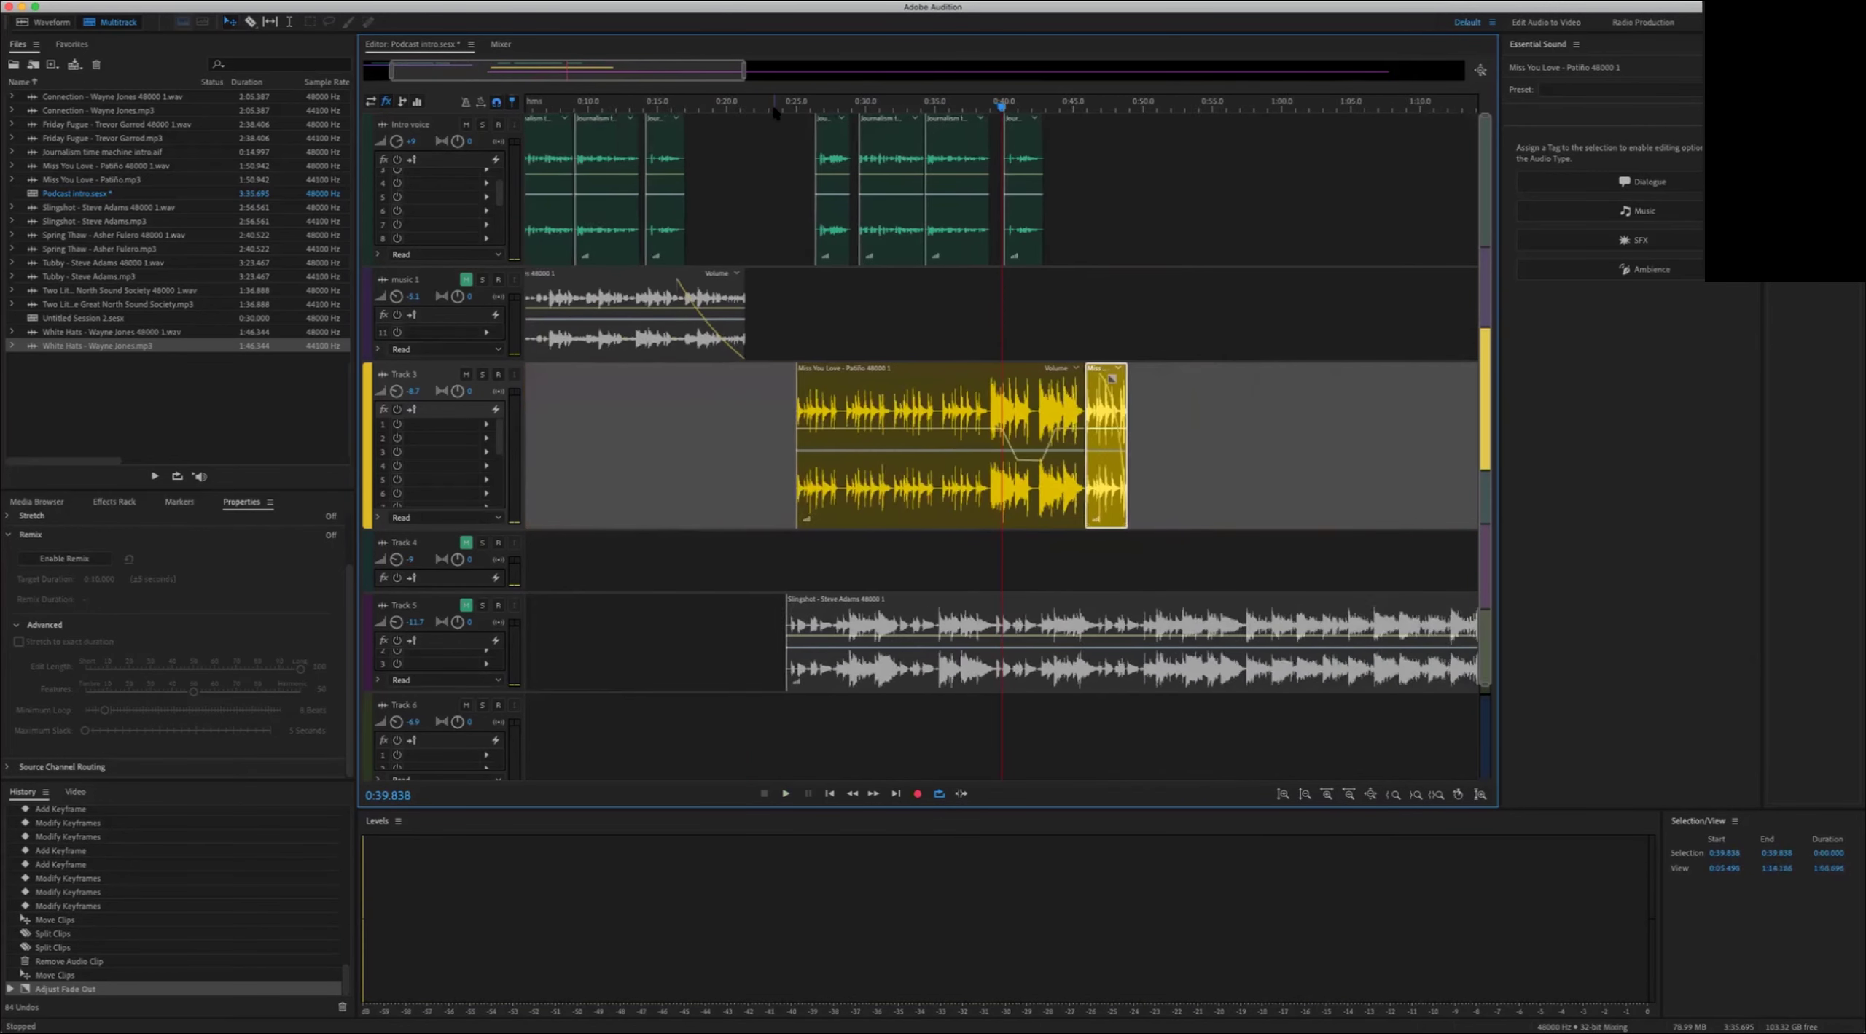
pyautogui.click(799, 106)
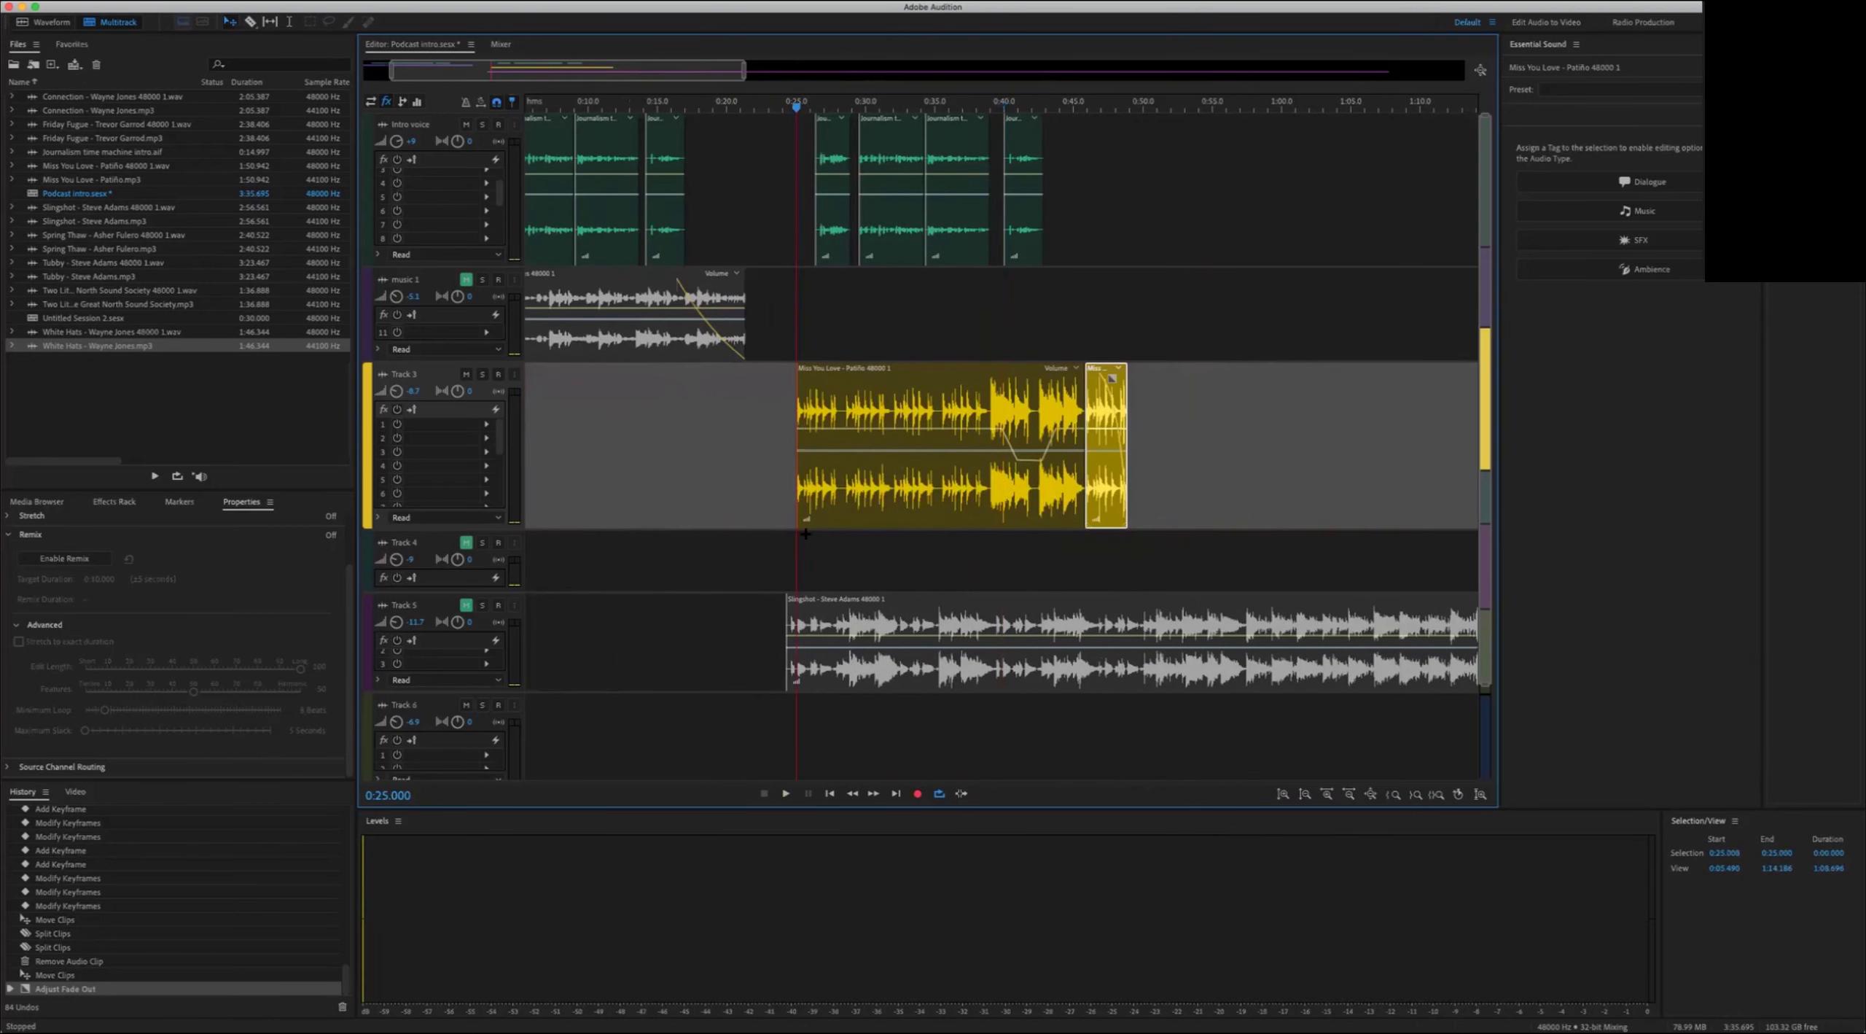
pyautogui.hotkey('shift', 'End')
pyautogui.click(1128, 108)
pyautogui.keyDown('shift'); pyautogui.click(1122, 233); pyautogui.keyUp('shift')
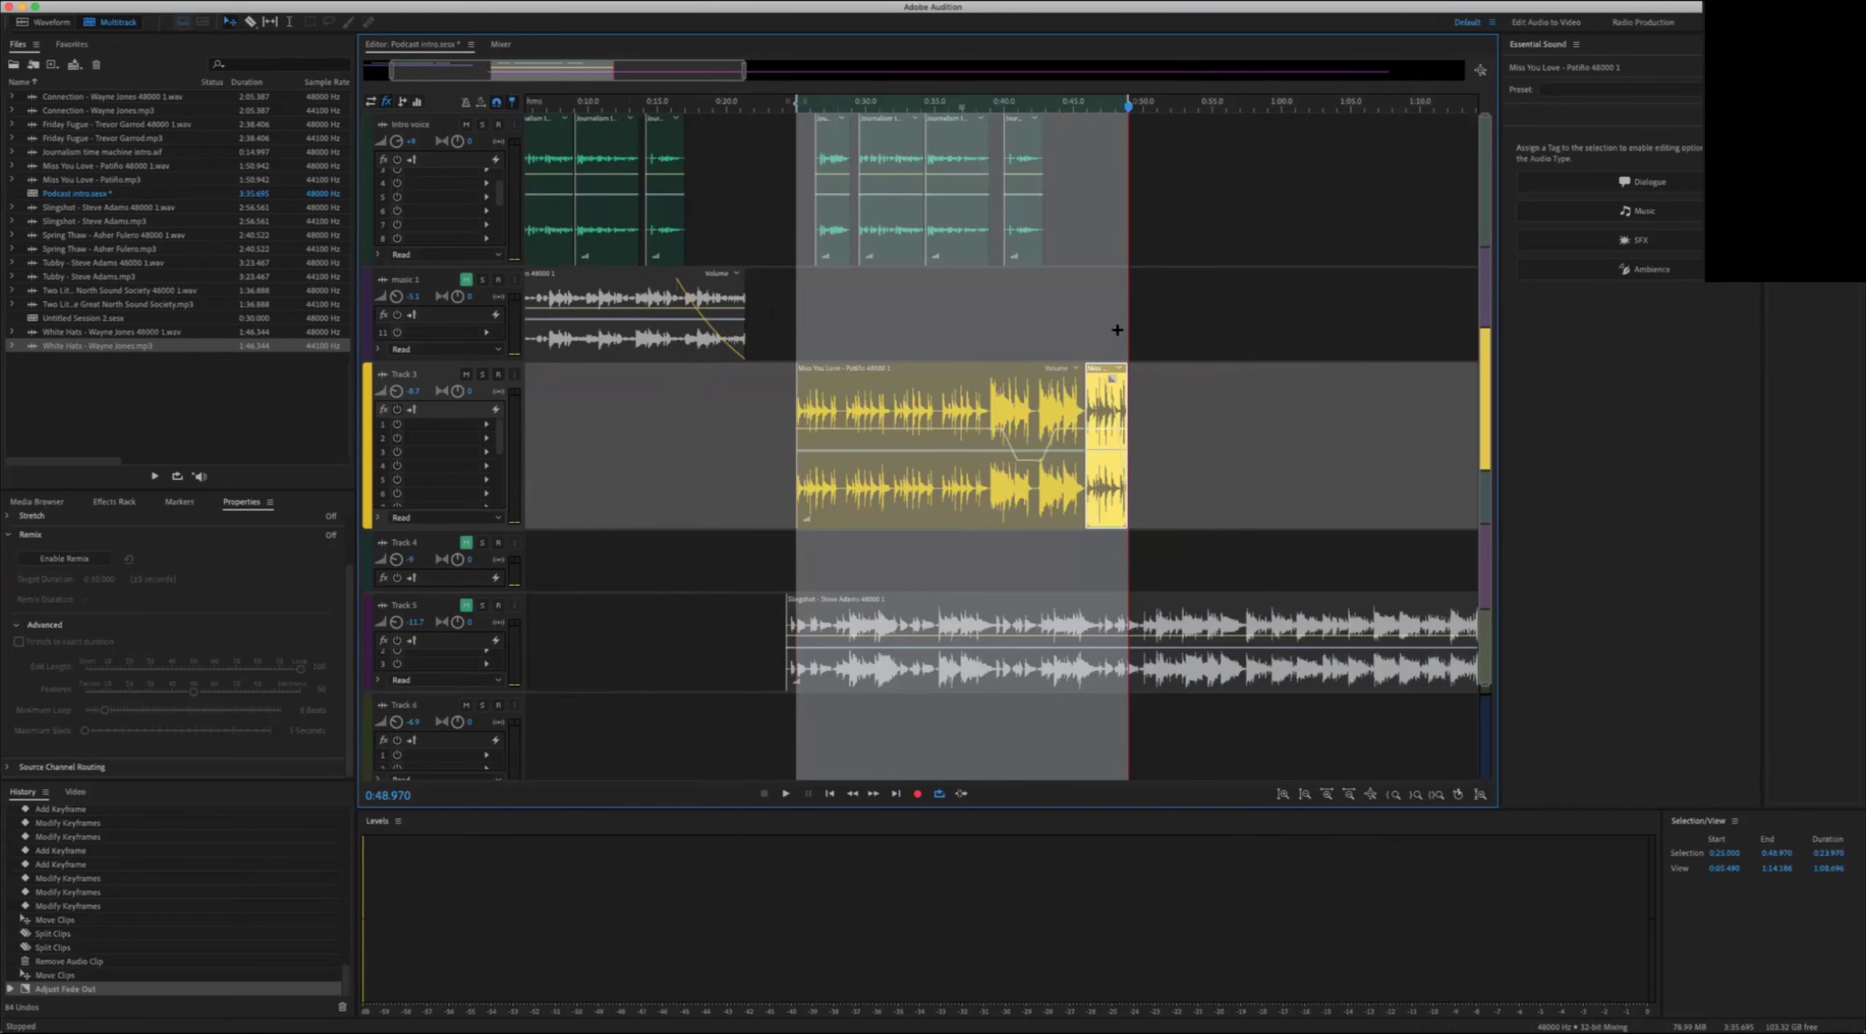
pyautogui.click(200, 11)
pyautogui.moveTo(318, 255)
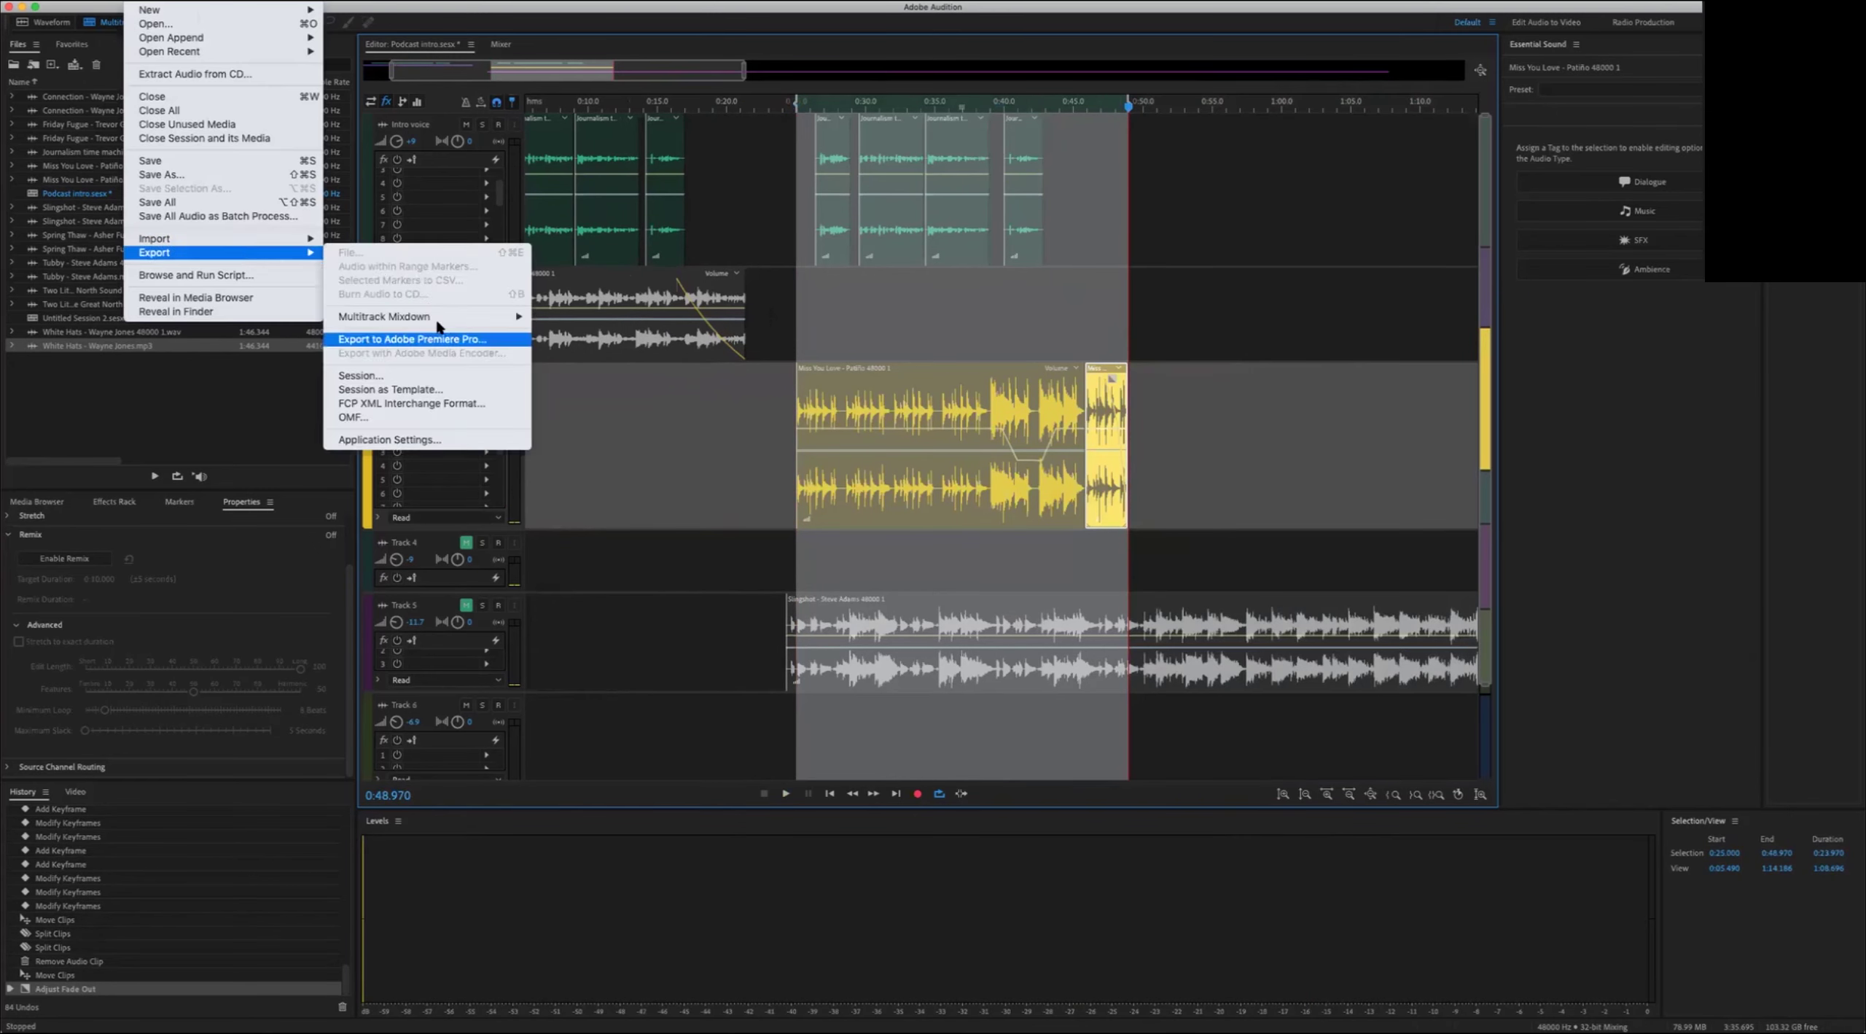
pyautogui.moveTo(448, 322)
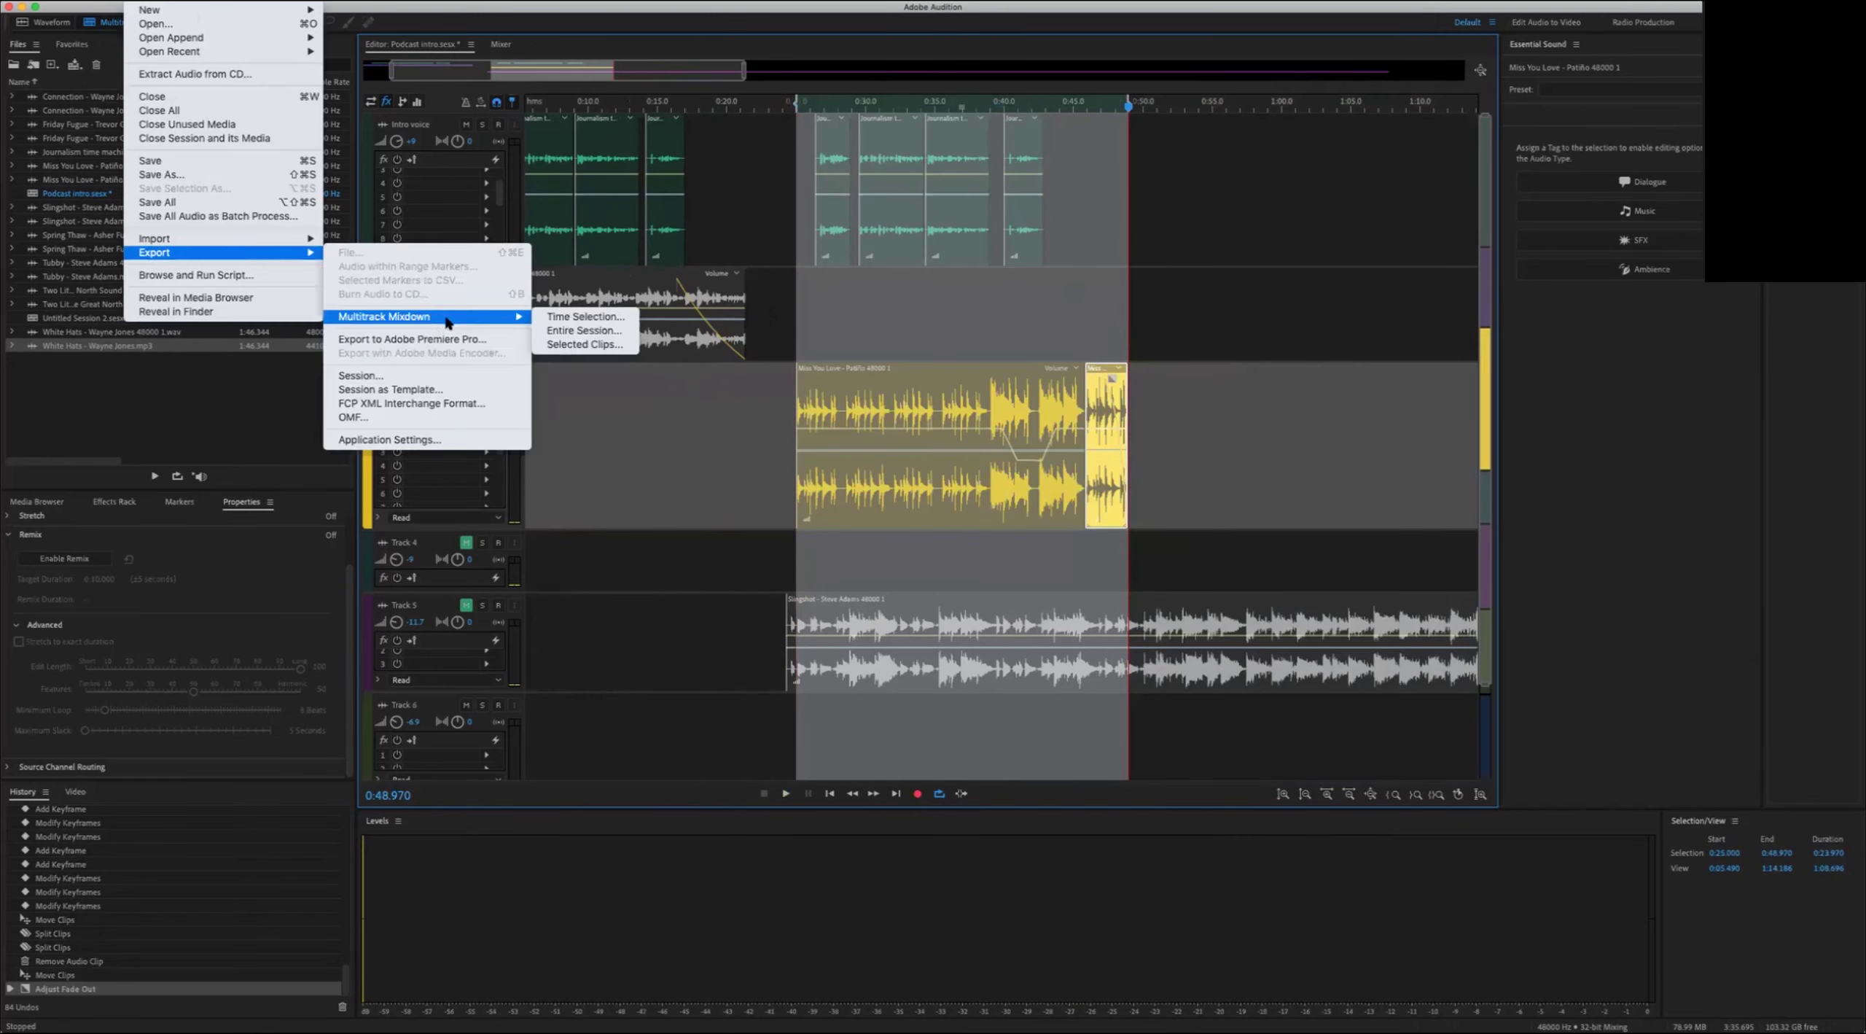
# Step: Select all clips on the intro voice track and clear the time selection
pyautogui.click(939, 216)
pyautogui.click(939, 216)
pyautogui.click(1071, 106)
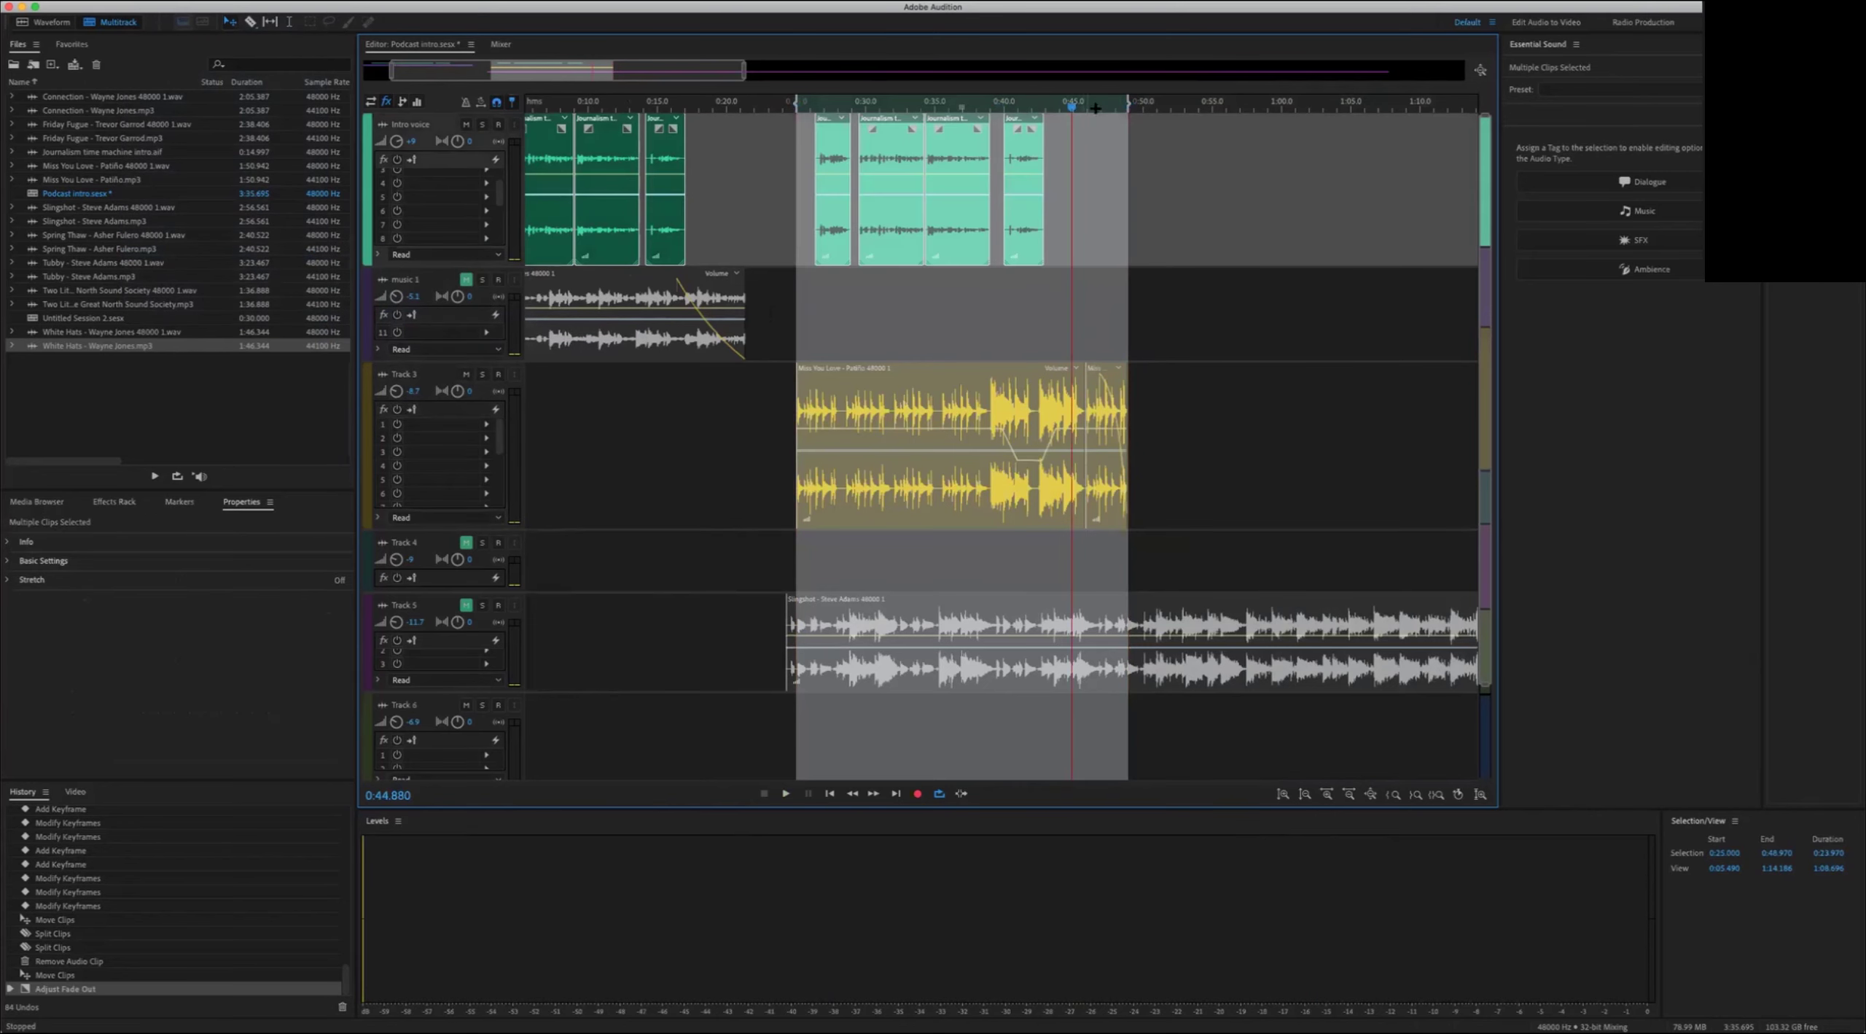
pyautogui.click(1104, 106)
pyautogui.rightClick(1121, 107)
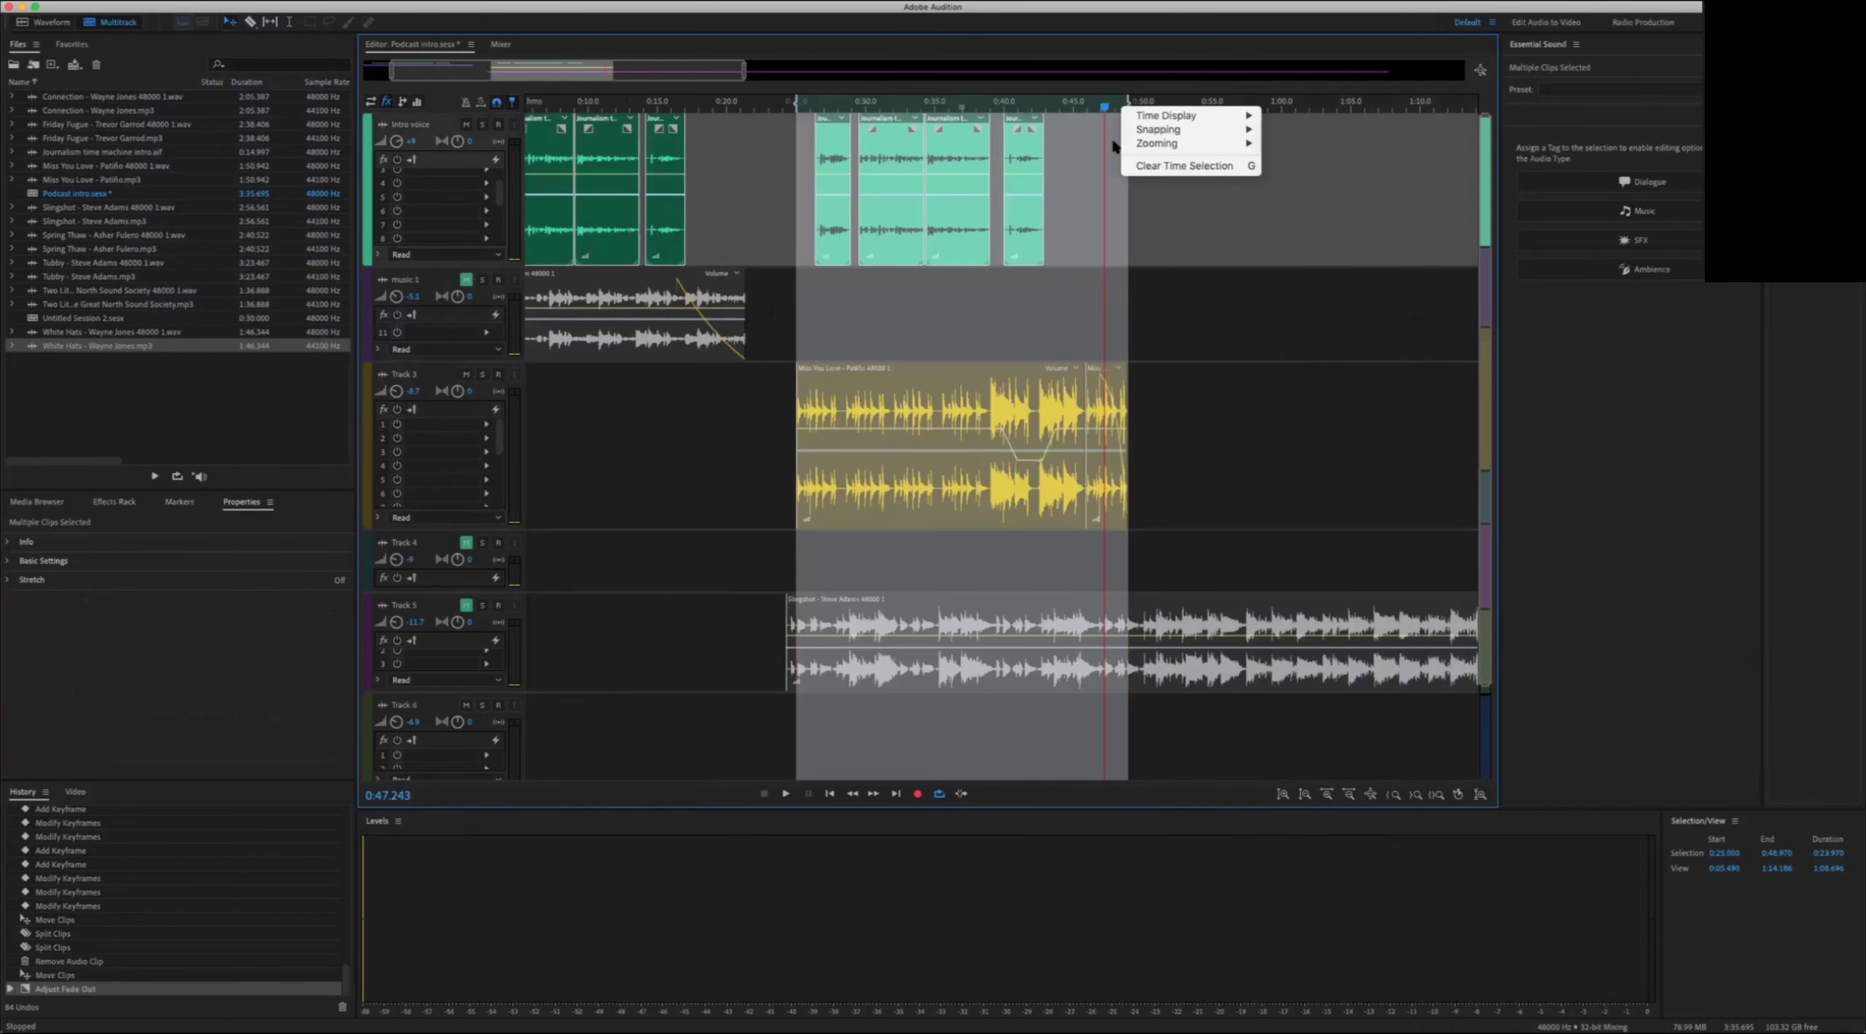
pyautogui.click(1174, 166)
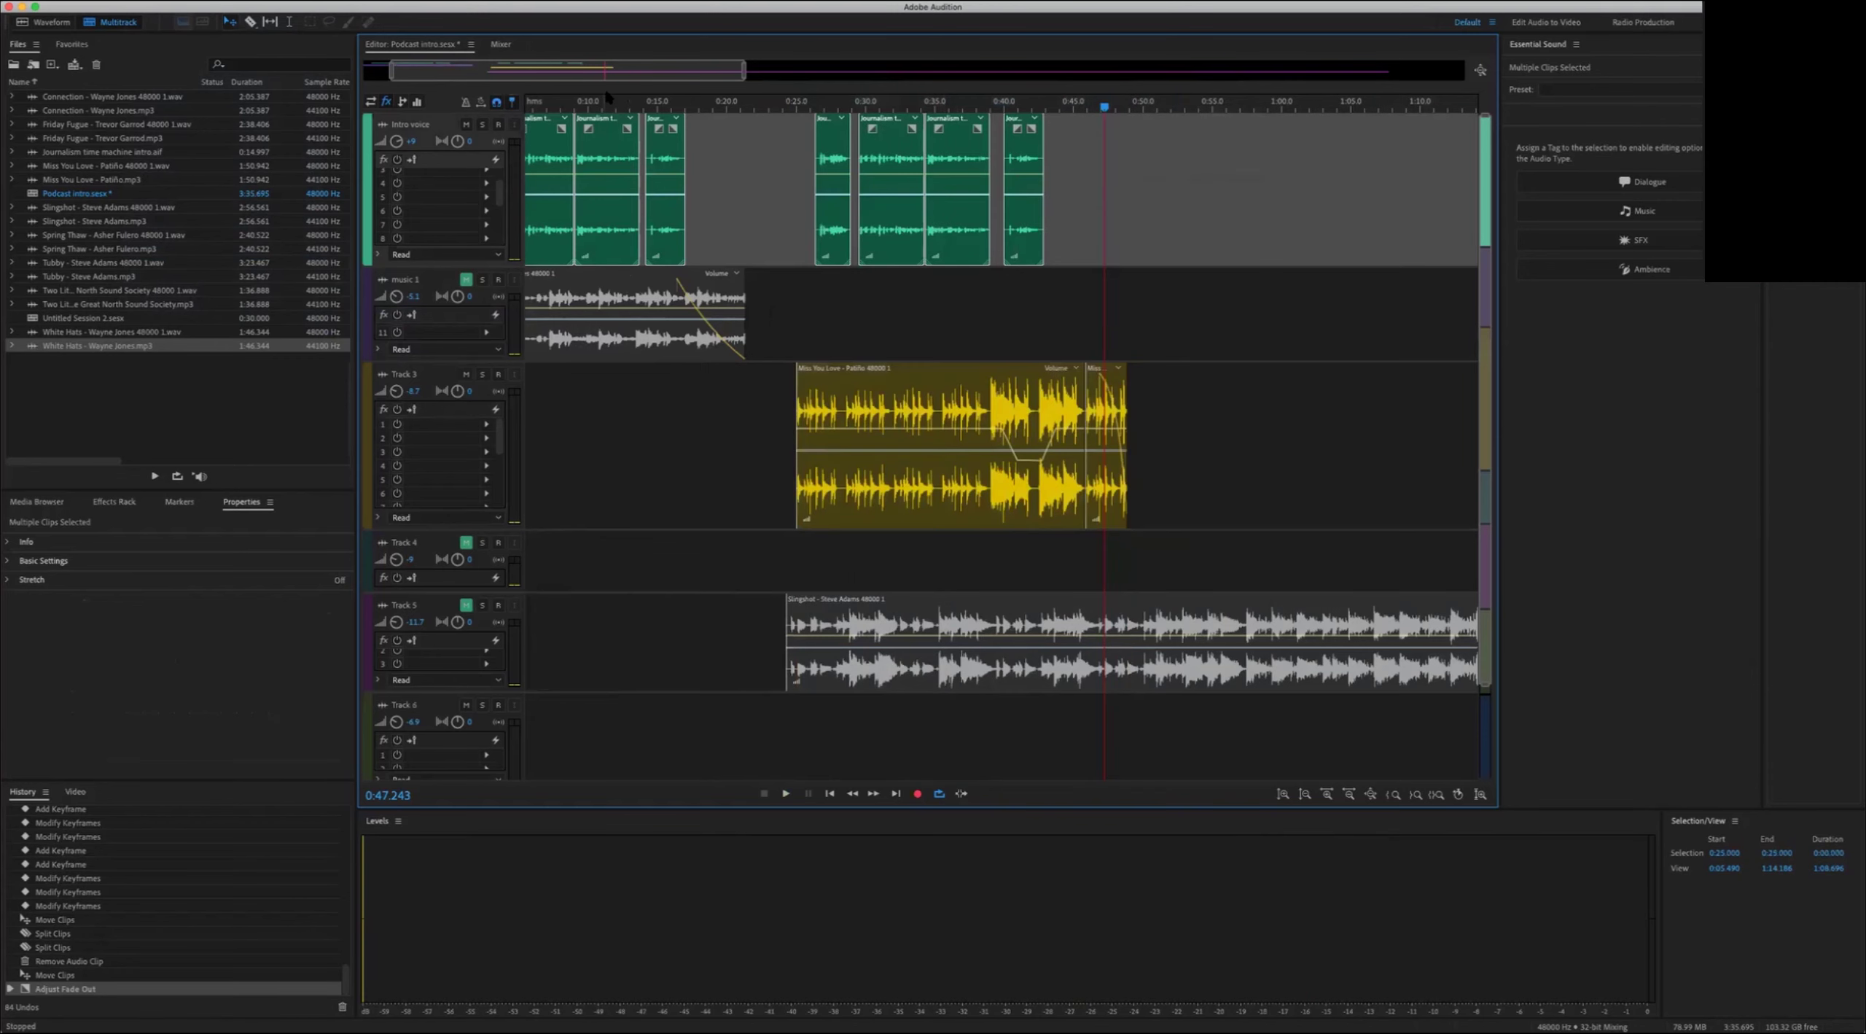
# Step: Unmute the music track holding the Connection clip and play the first intro version from the session start
pyautogui.hscroll(-5, 686, 459)
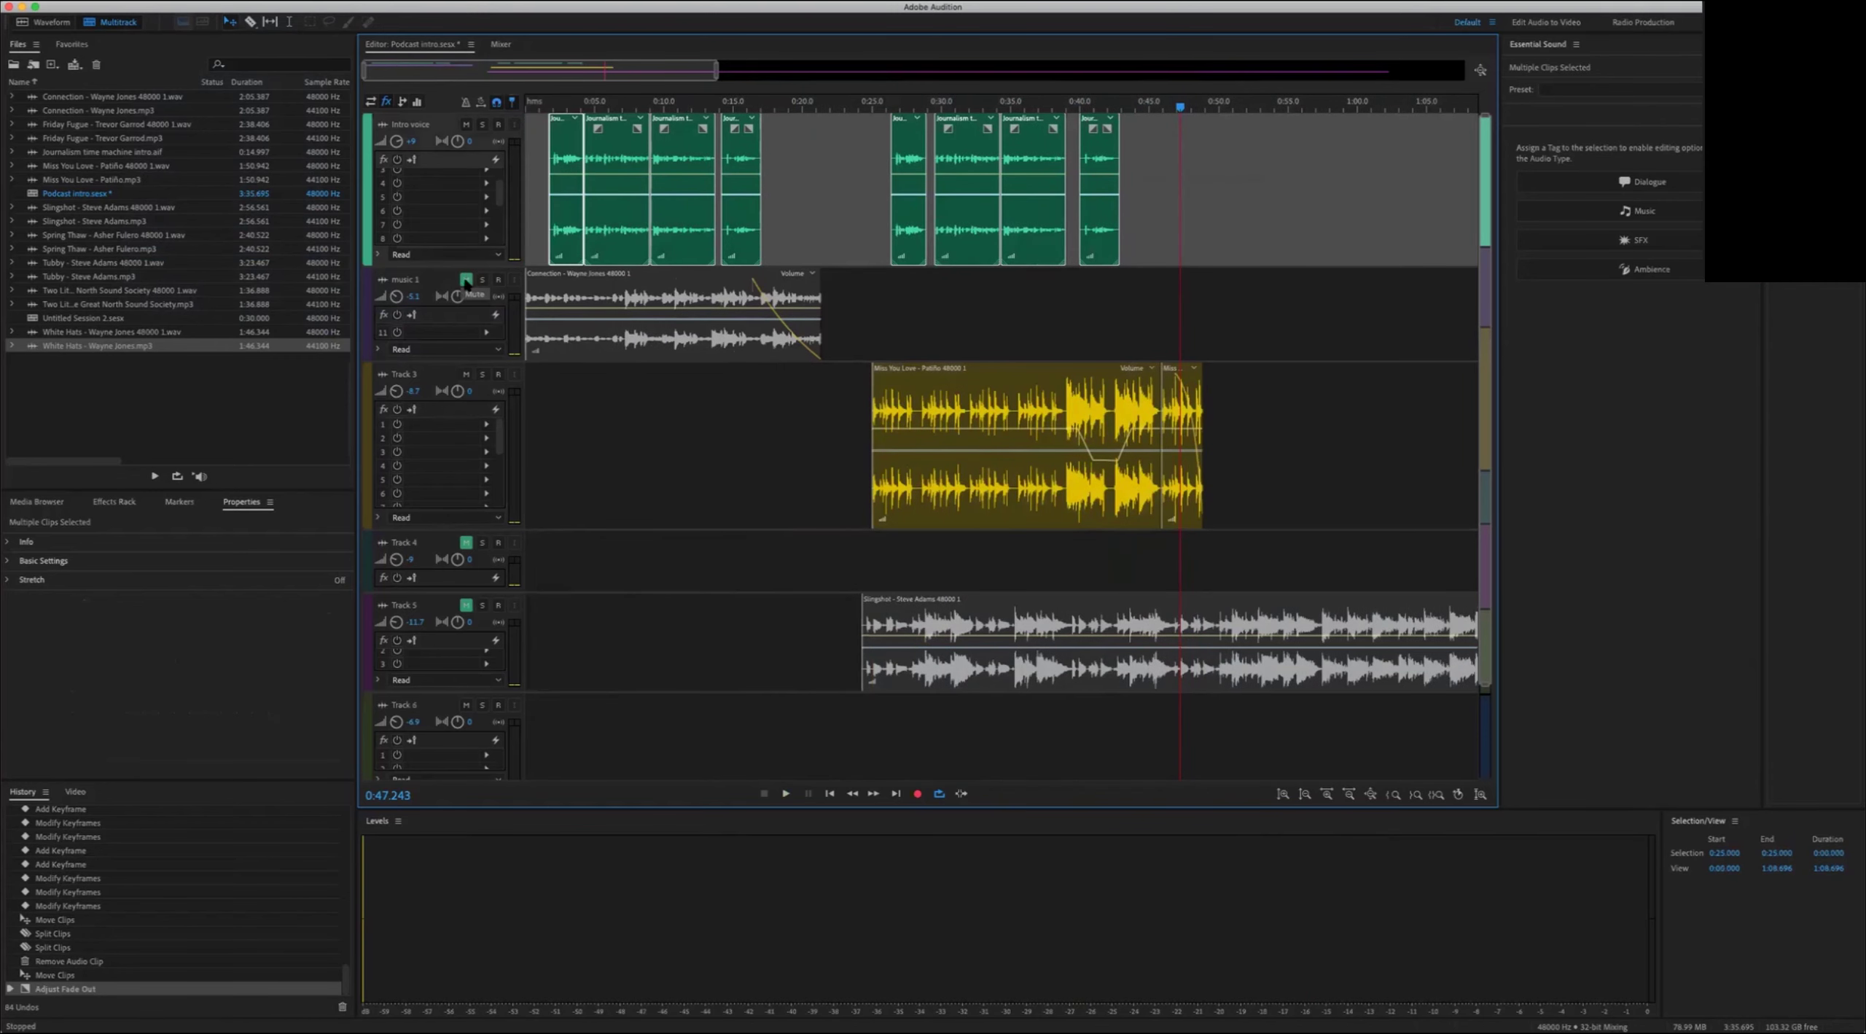
pyautogui.click(466, 280)
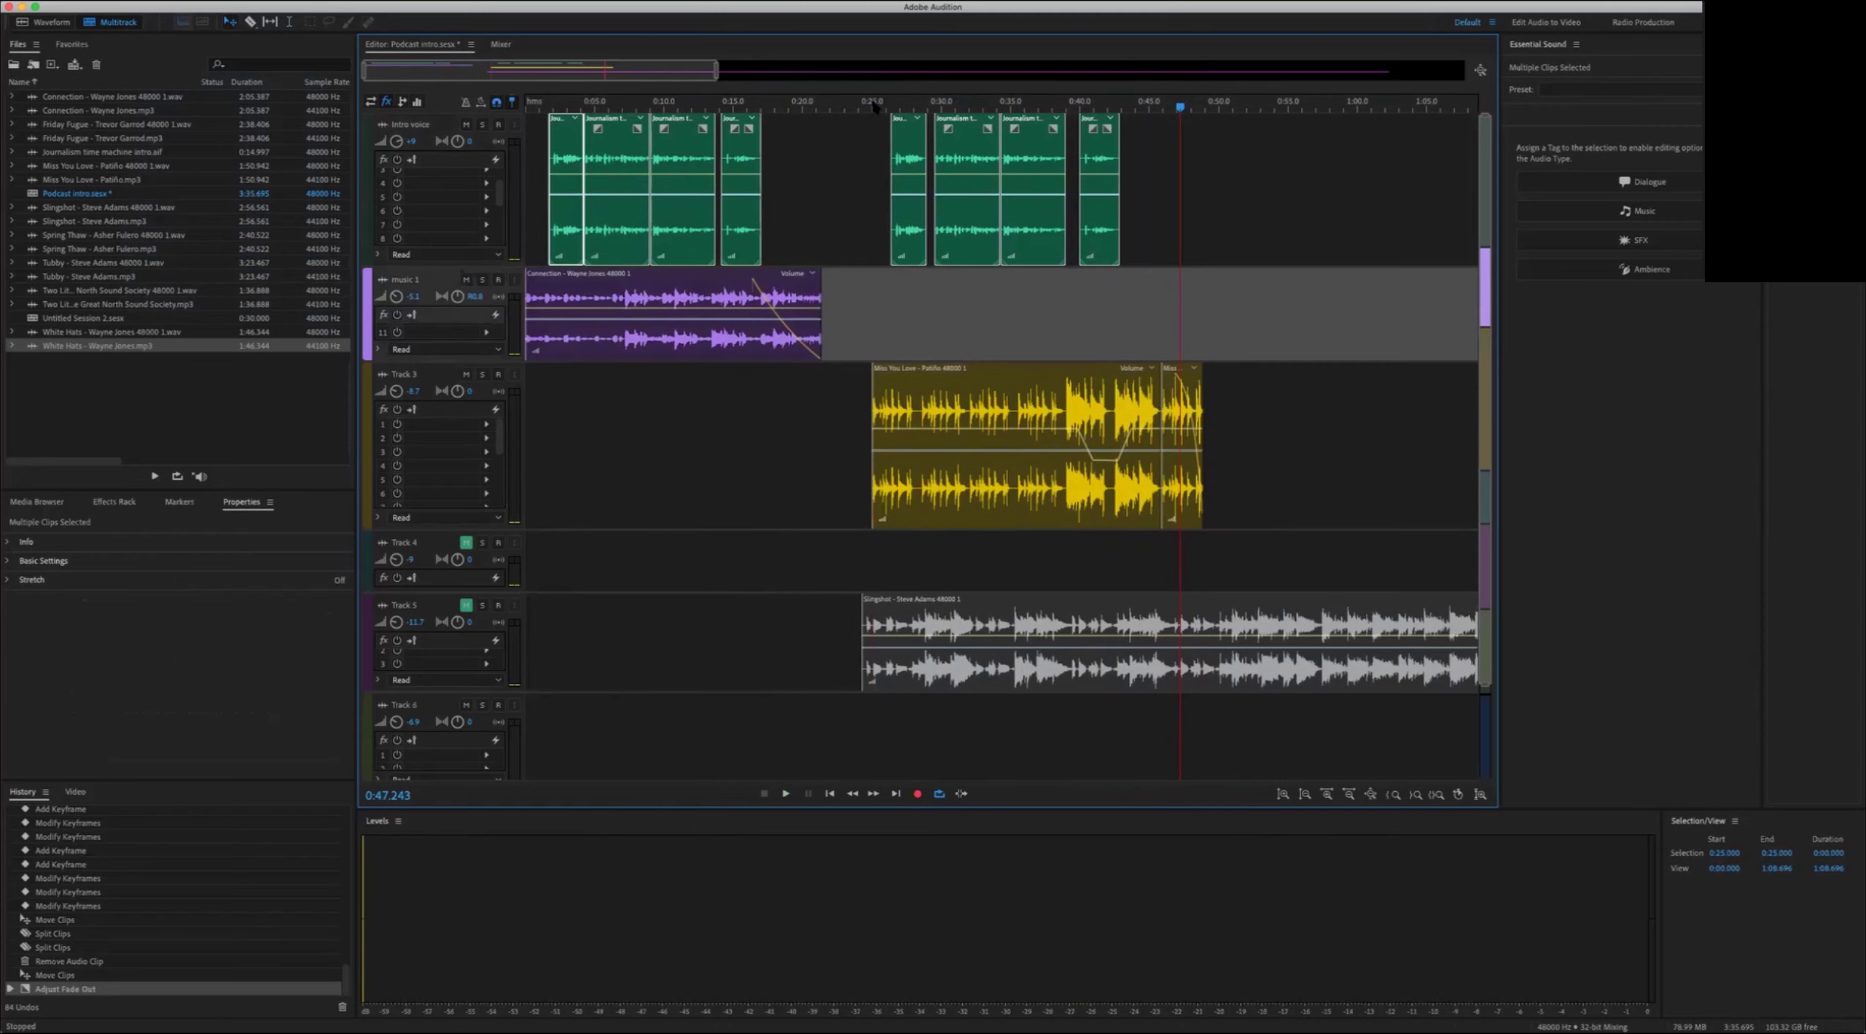
pyautogui.press('space')
pyautogui.press('Home')
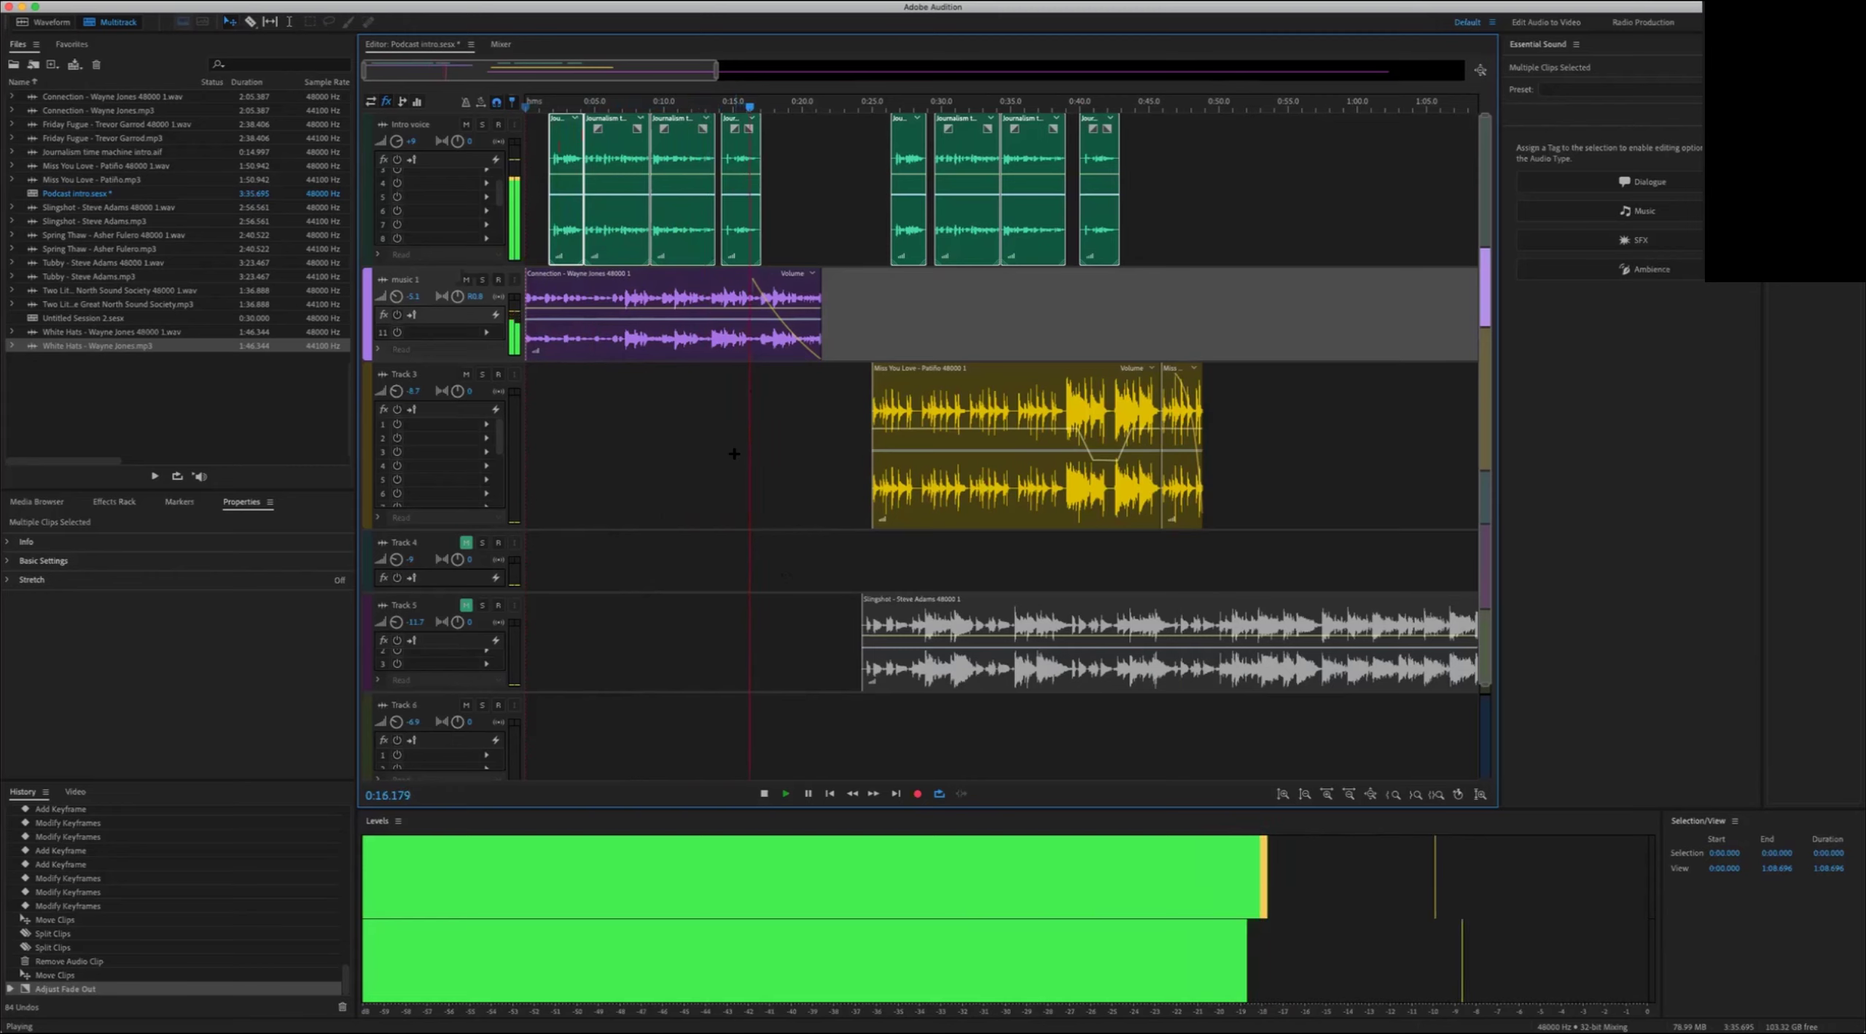
pyautogui.press('space')
# Step: Play the second intro version with the Miss You Love music from 25.000 seconds, stopping partway through the voice phrases
pyautogui.click(874, 109)
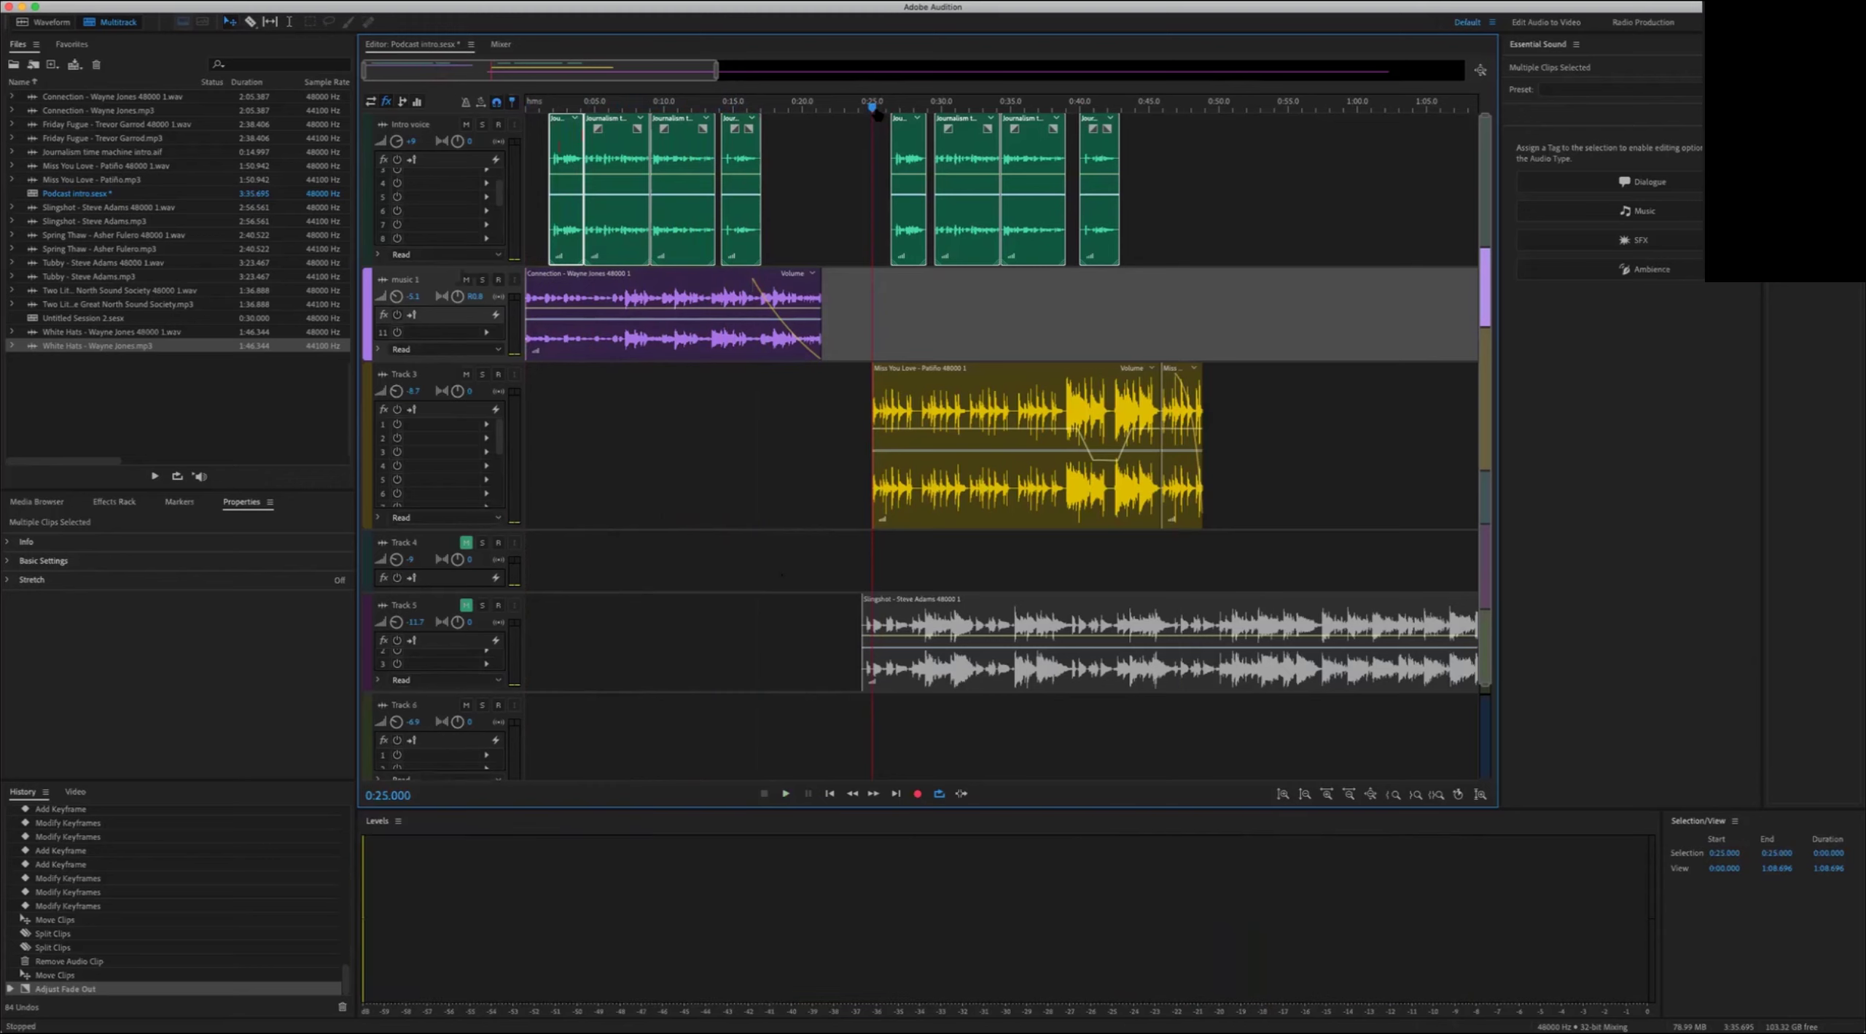
pyautogui.press('space')
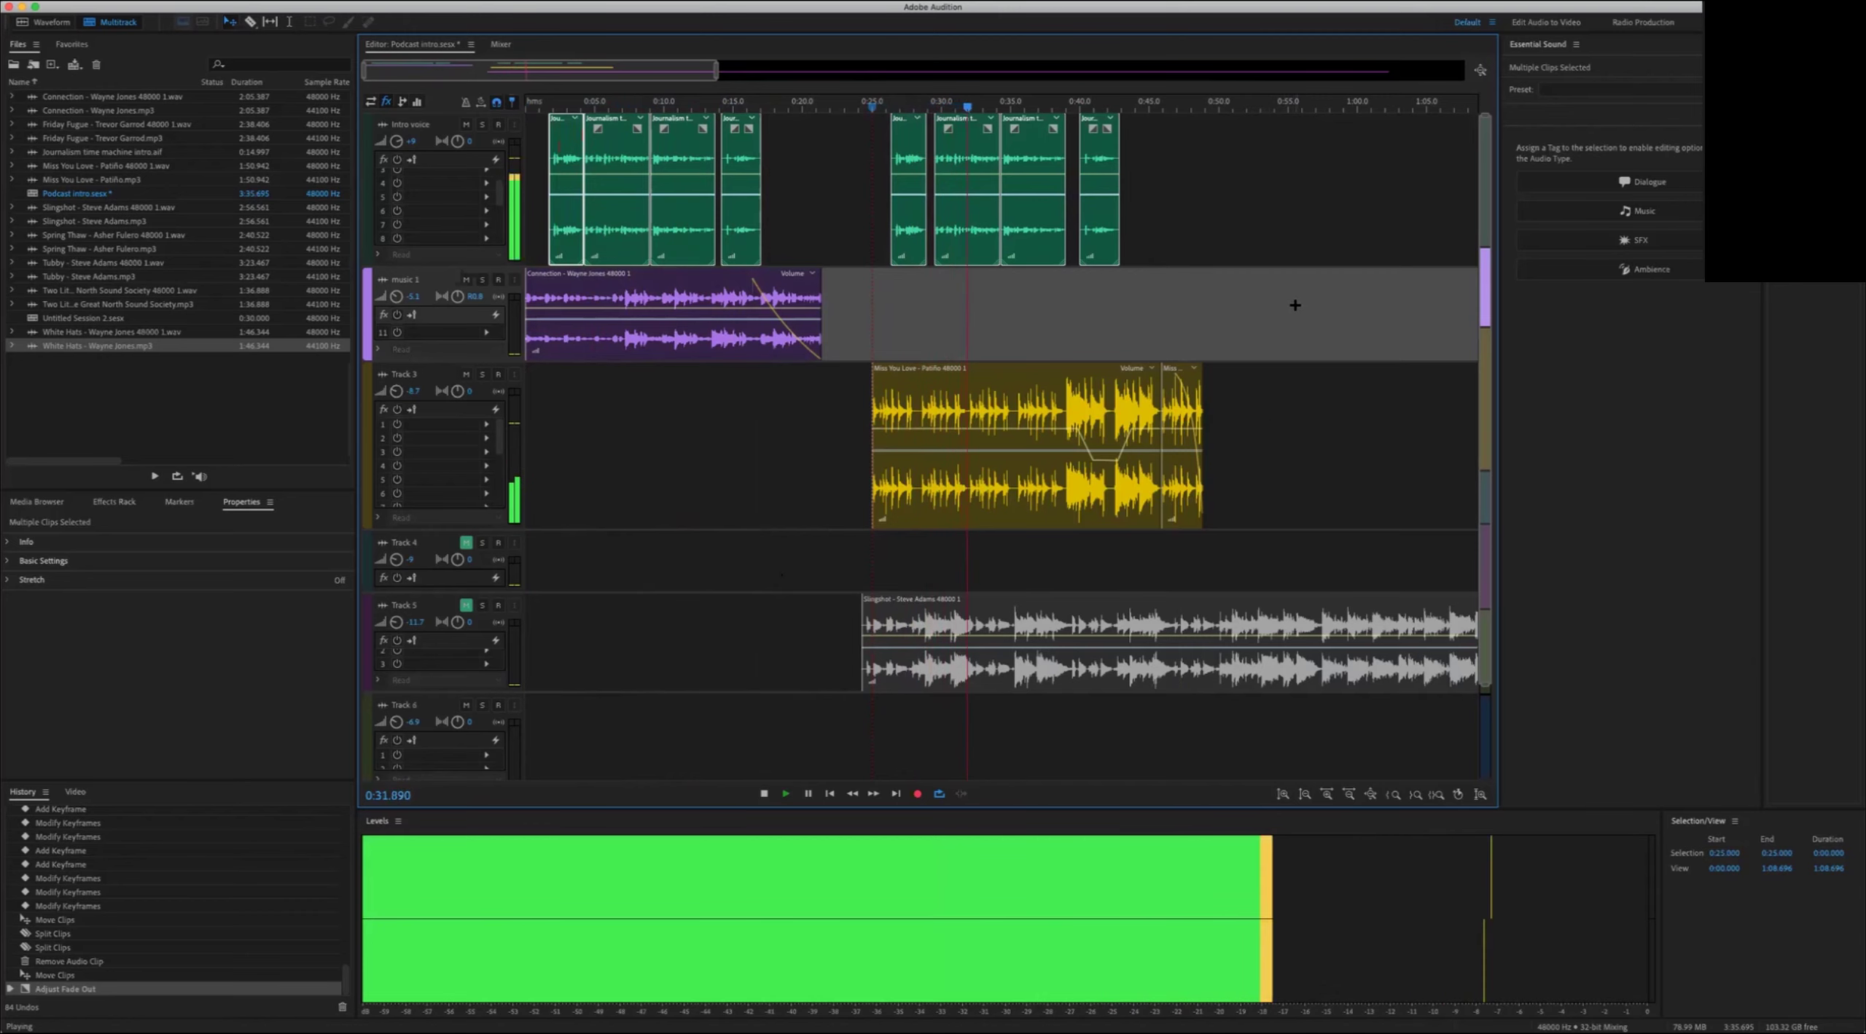
pyautogui.press('space')
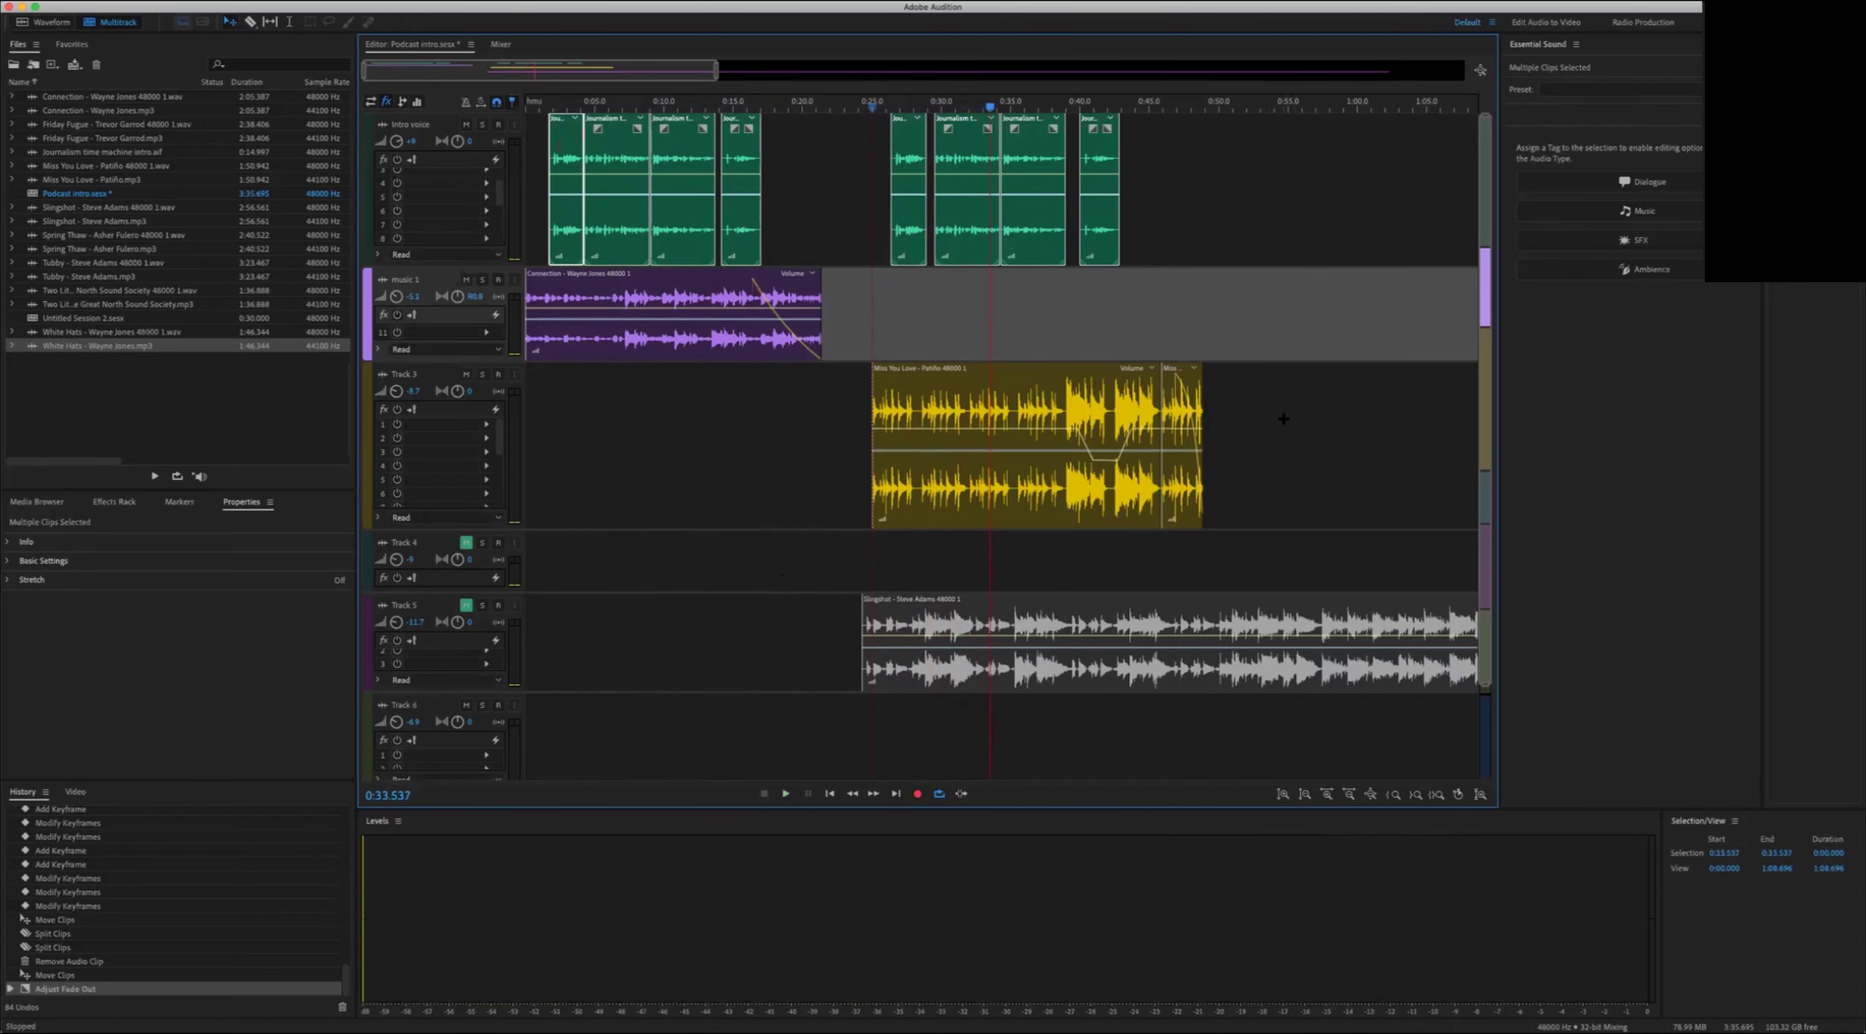